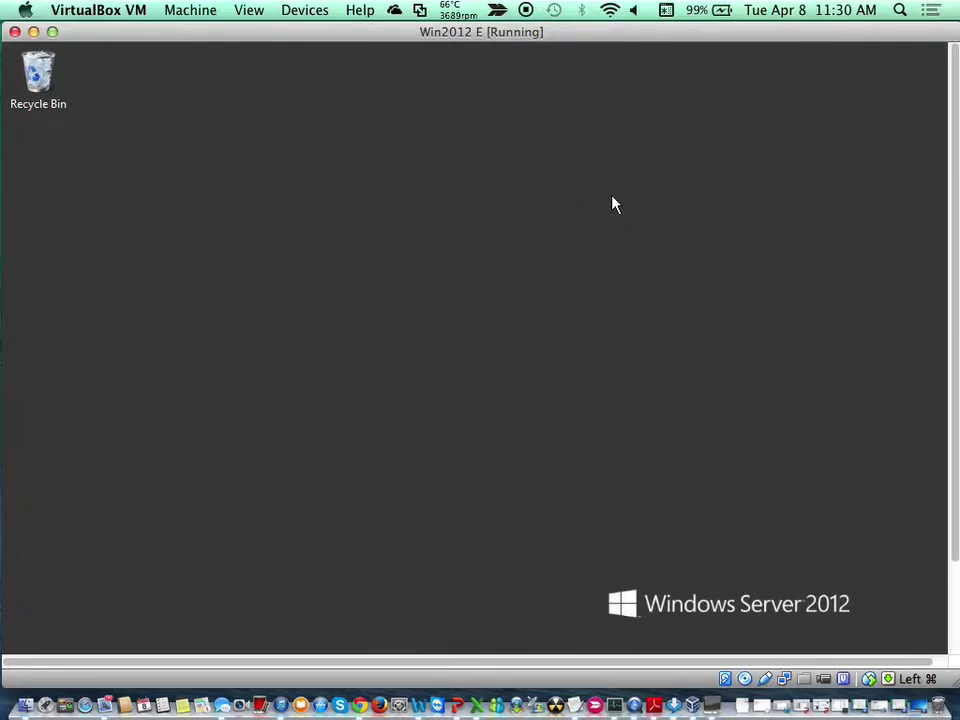
# Switch the virtual machine to full screen and show the Local Server properties in Server Manager.
pyautogui.press('super+f')
pyautogui.press('Escape')
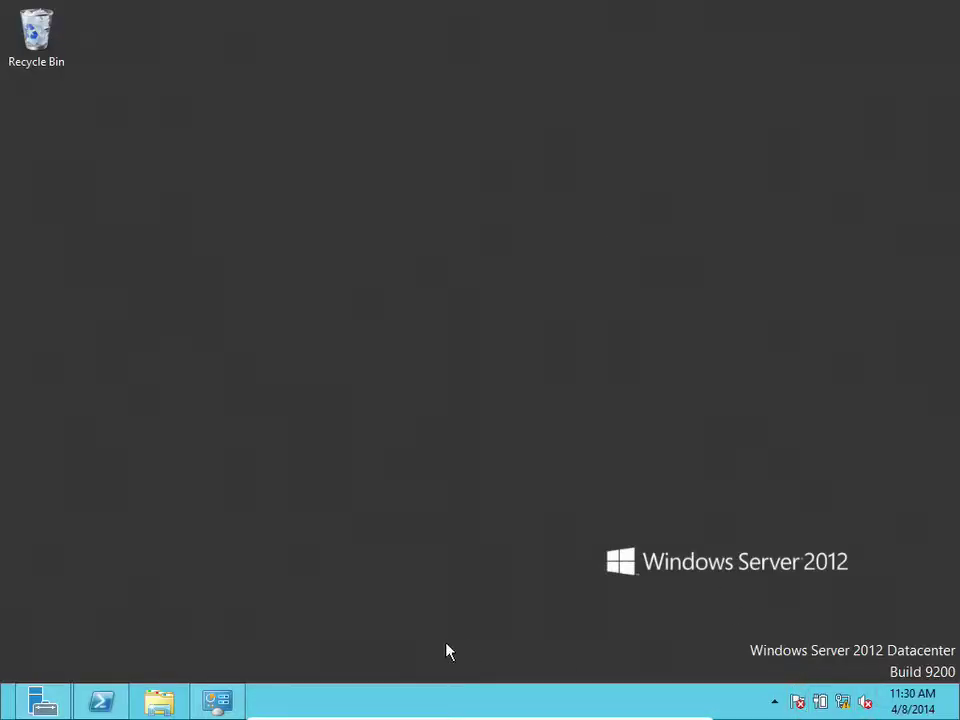
pyautogui.click(44, 700)
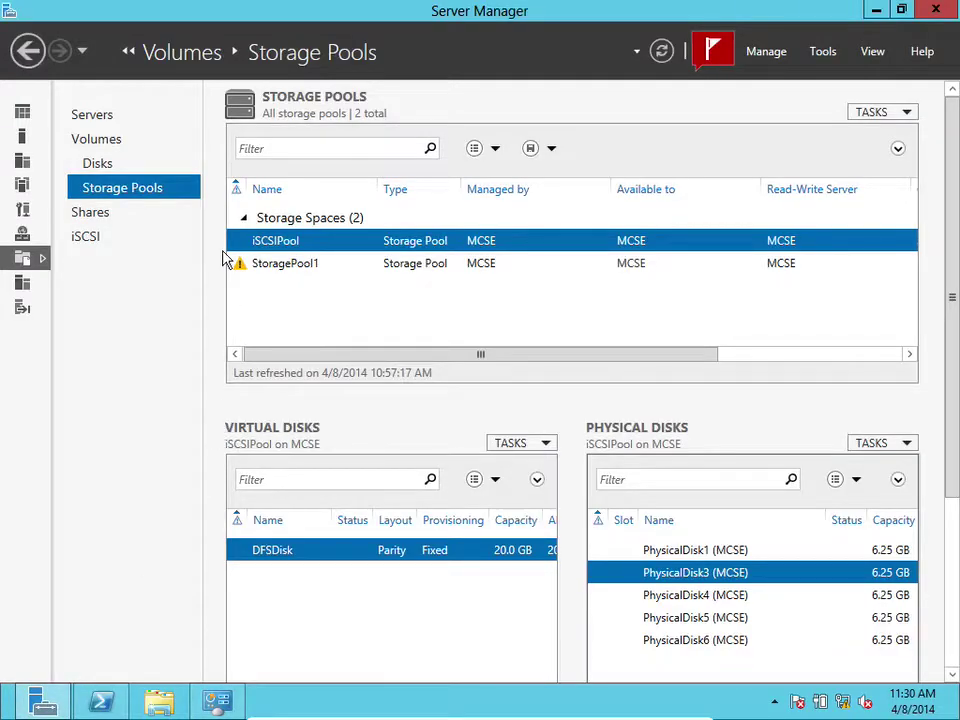
pyautogui.click(22, 113)
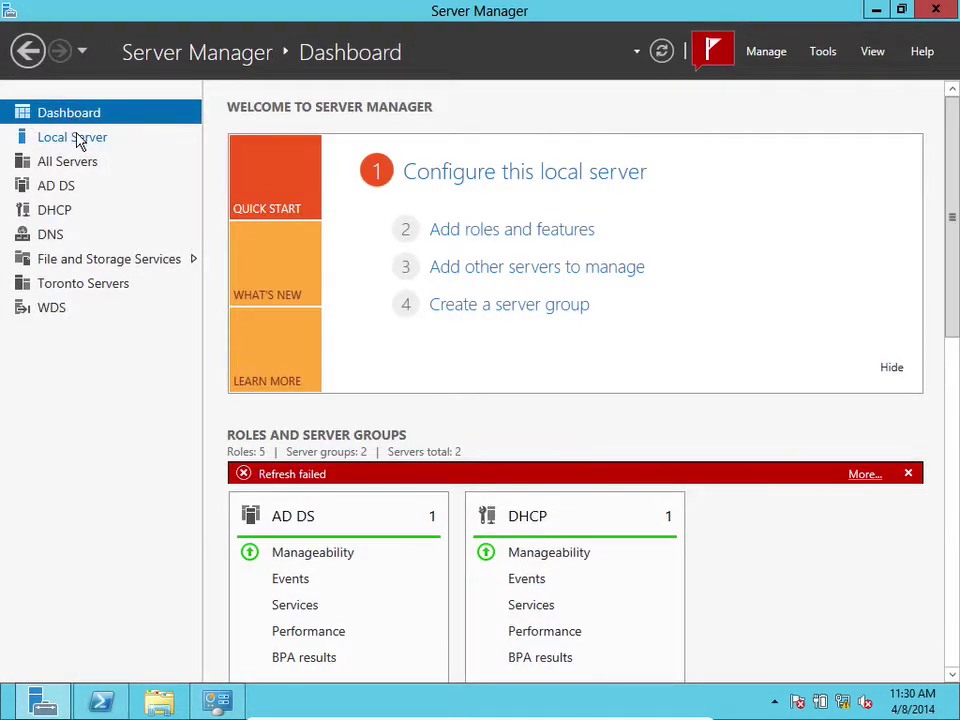
pyautogui.click(76, 139)
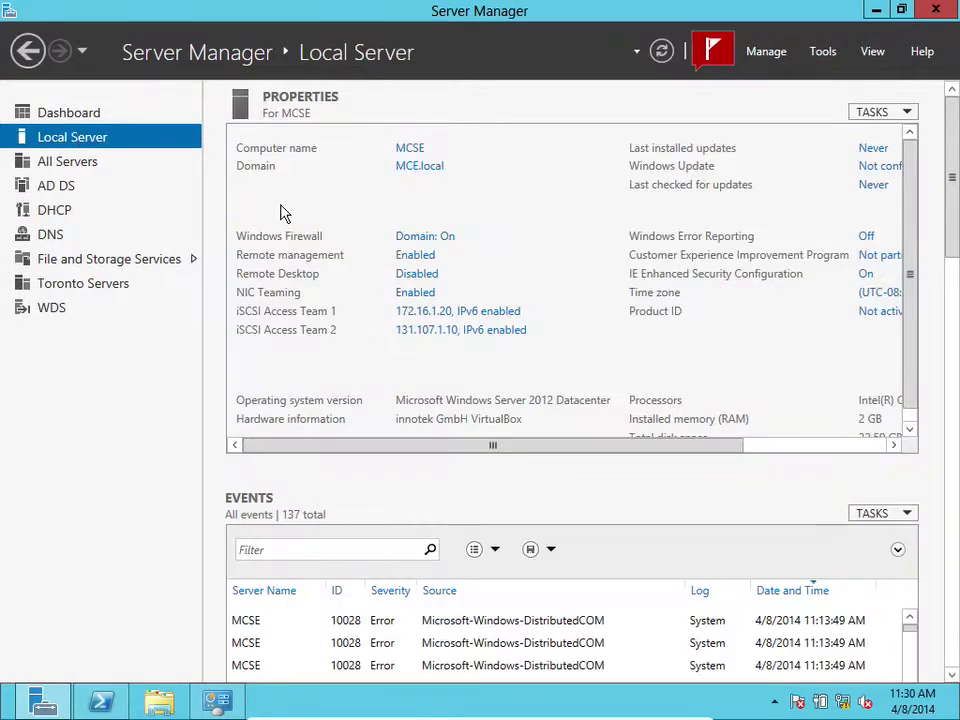
# Examine the items used by the iSCSI Access Team 1 connection in its properties, leaving them as they are.
pyautogui.click(420, 313)
pyautogui.rightClick(467, 255)
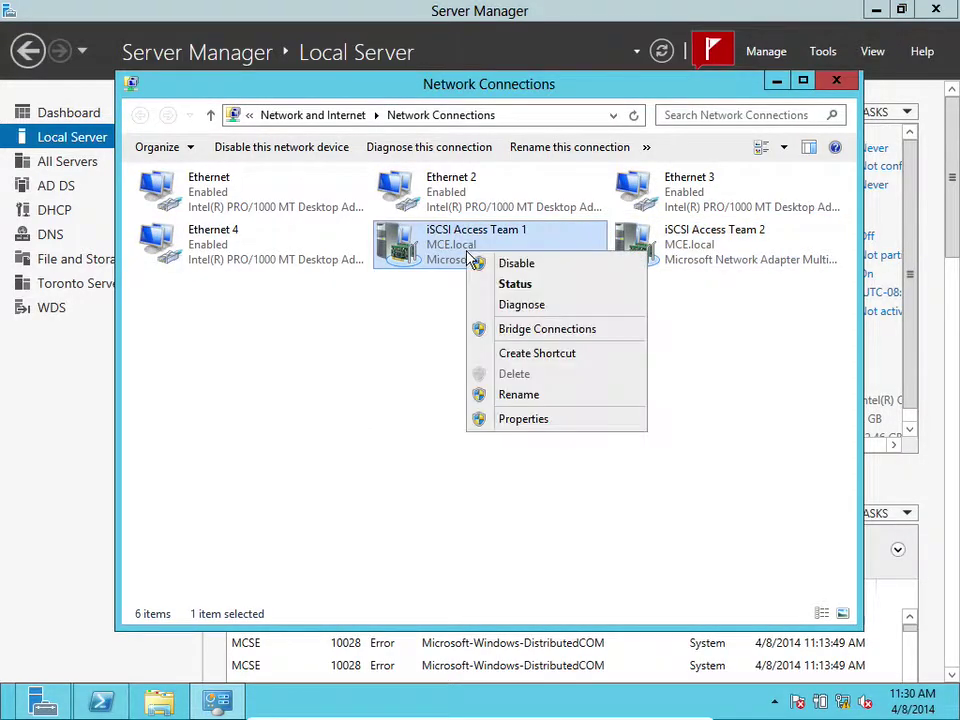
pyautogui.click(506, 434)
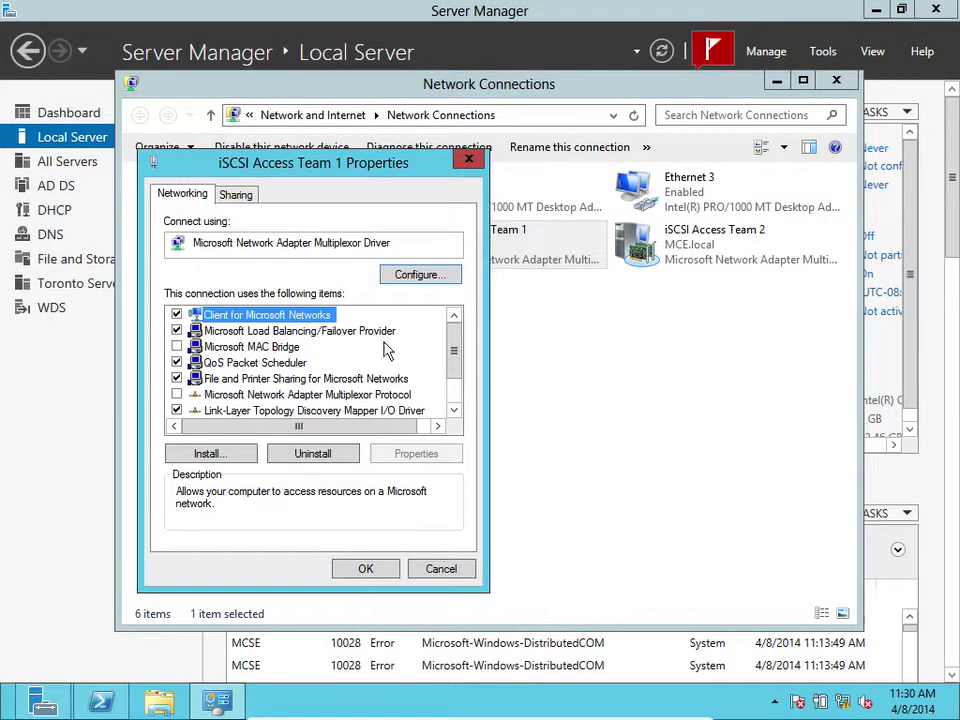
pyautogui.moveTo(450, 366); pyautogui.dragTo(444, 406)
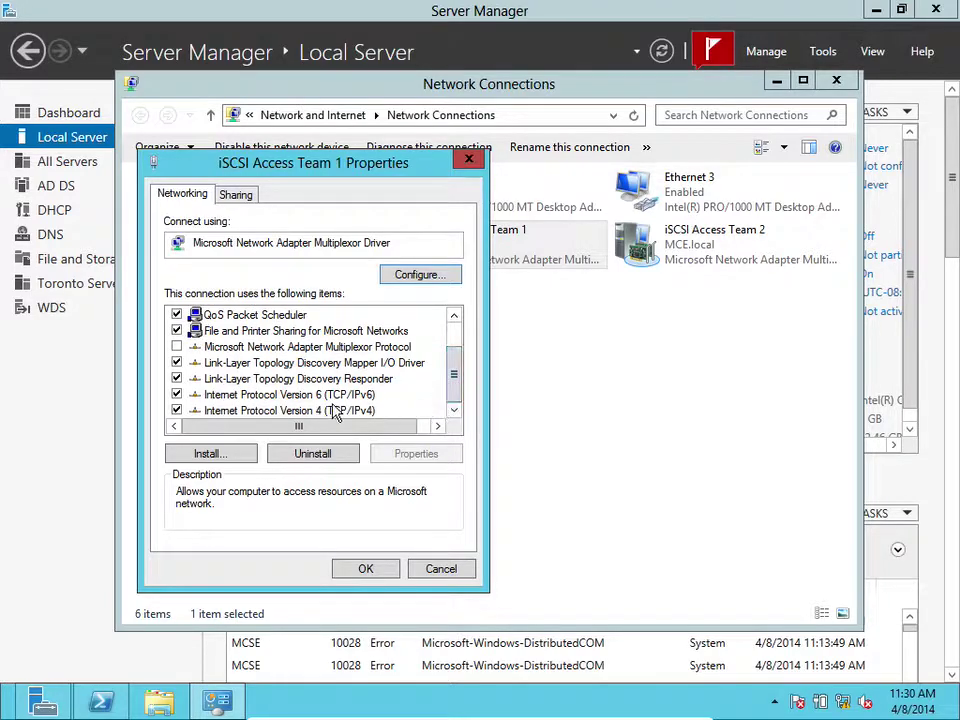
pyautogui.click(441, 568)
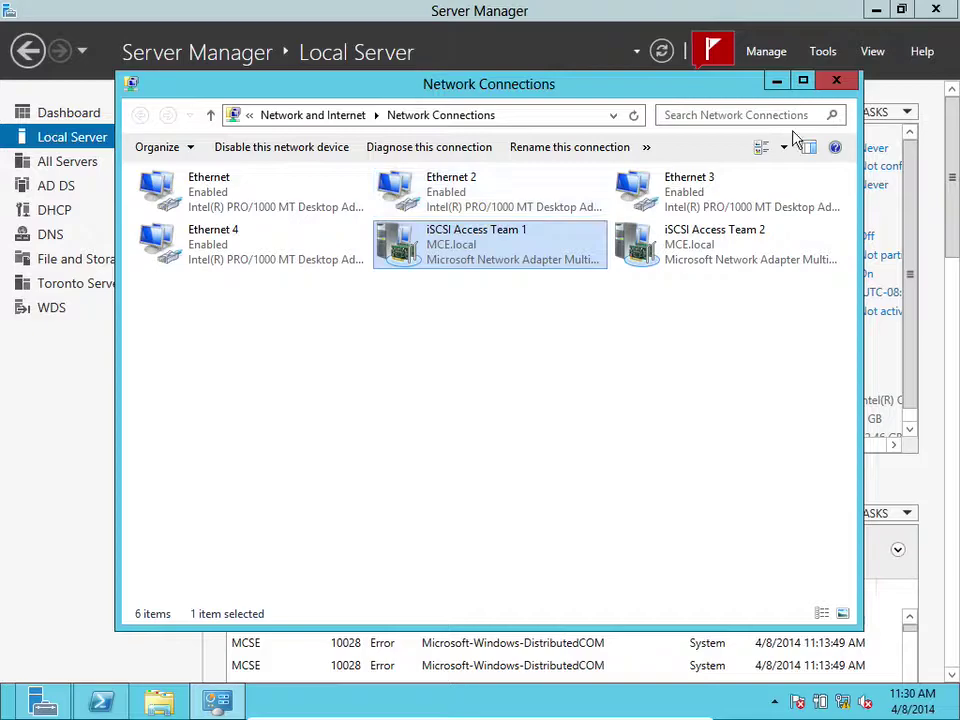
pyautogui.click(846, 83)
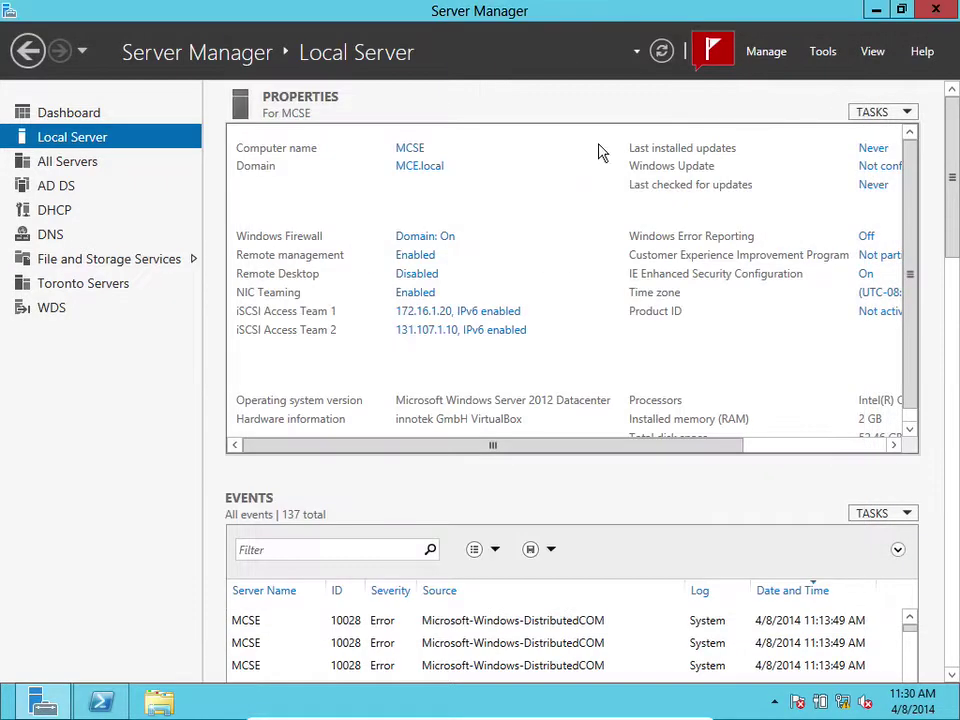
# Open the NIC Teaming configuration of the local server and delete the team iSCSI Access Team 1.
pyautogui.click(418, 292)
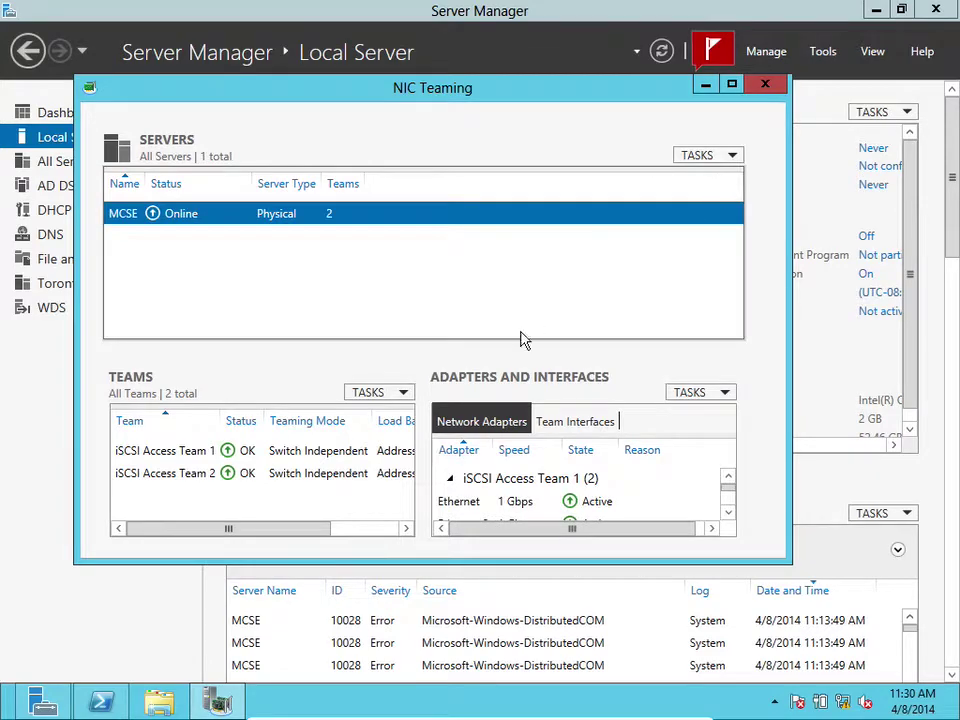
pyautogui.click(405, 394)
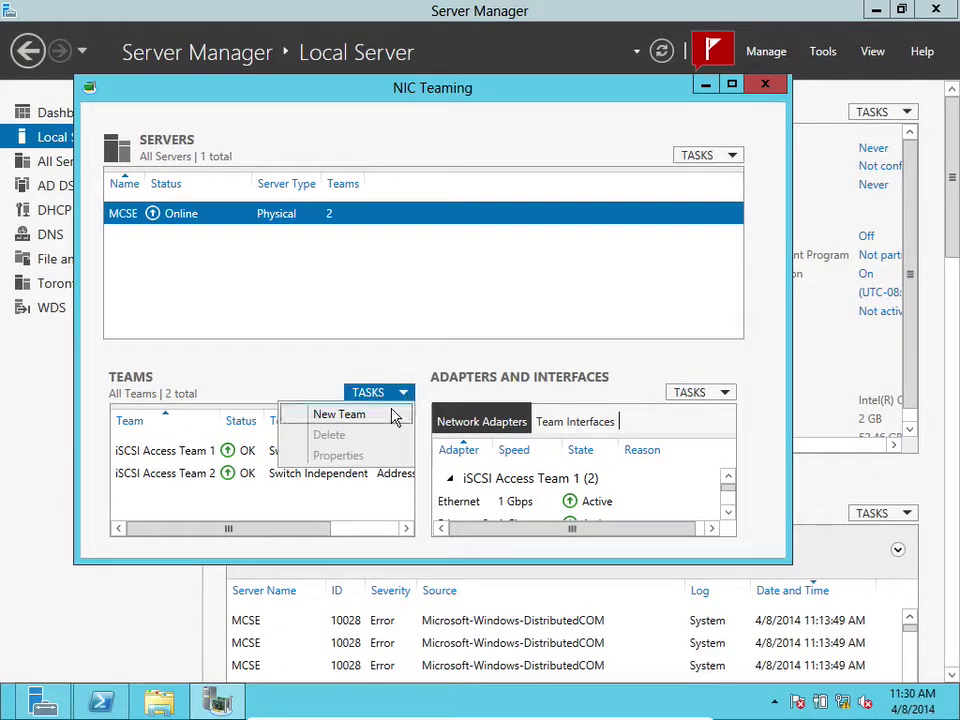
pyautogui.click(200, 451)
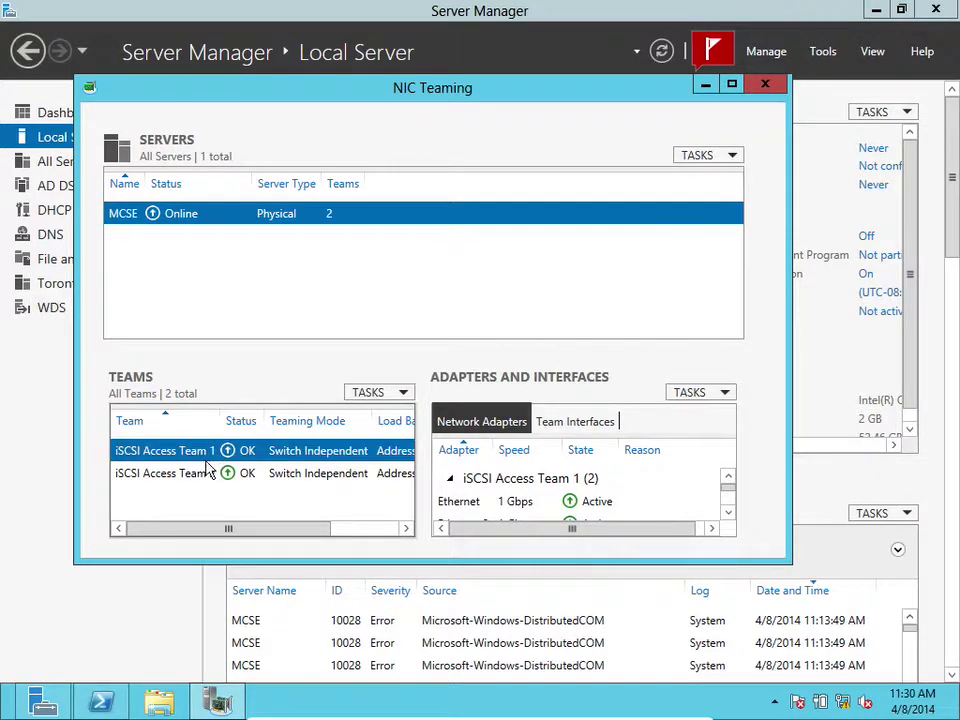
pyautogui.rightClick(198, 458)
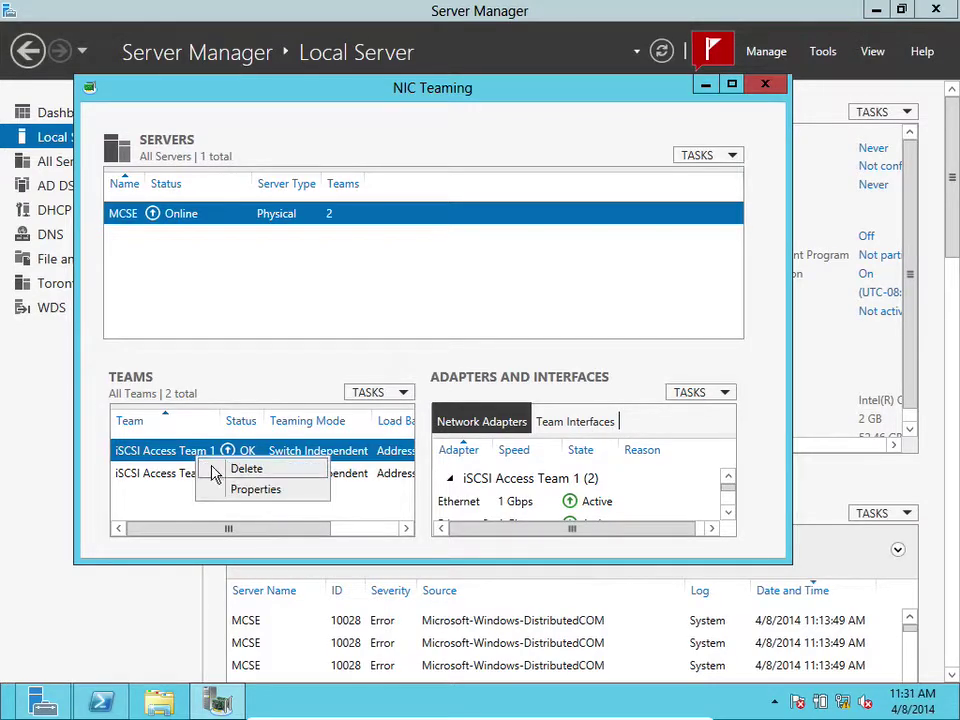
pyautogui.click(216, 468)
pyautogui.click(530, 367)
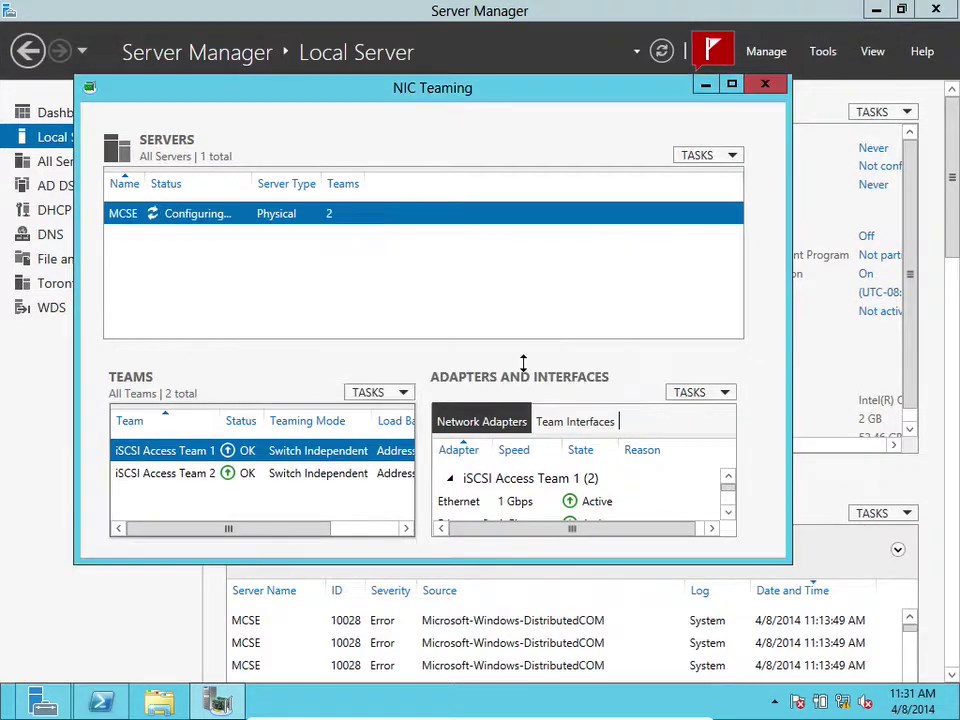
# Delete the team iSCSI Access Team 2, returning its member adapters to the non-teamed state.
pyautogui.click(197, 473)
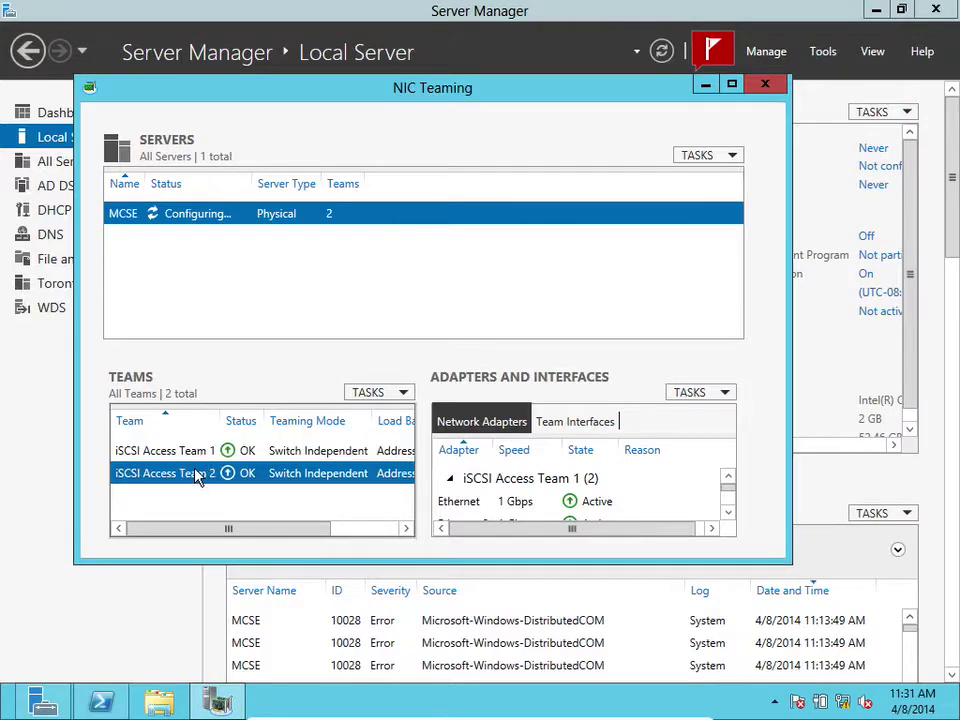
pyautogui.rightClick(198, 476)
pyautogui.click(224, 481)
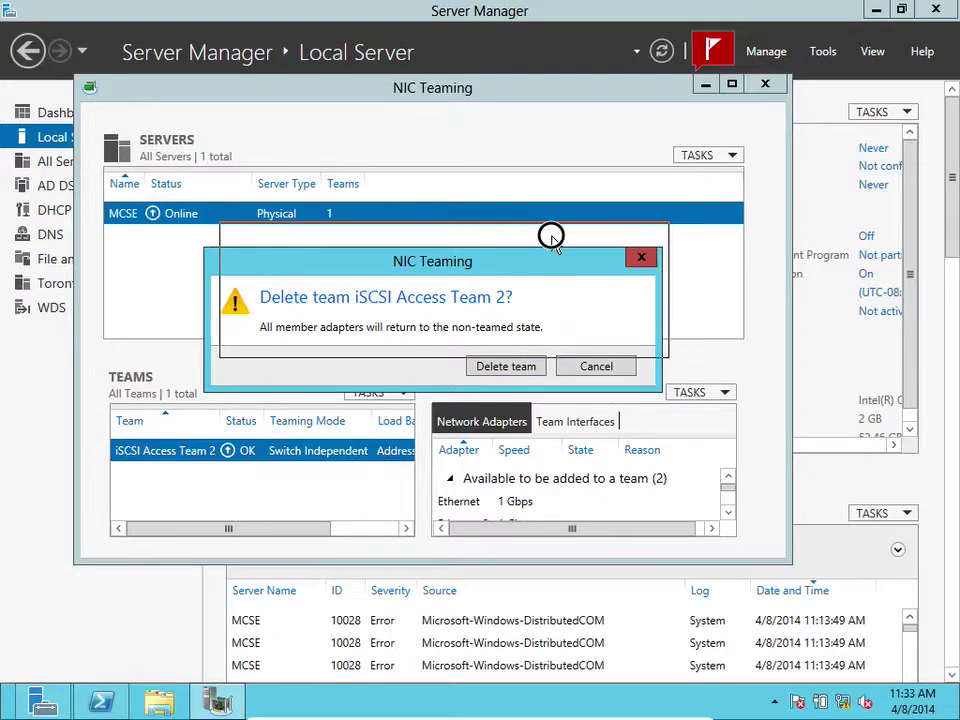
pyautogui.click(512, 335)
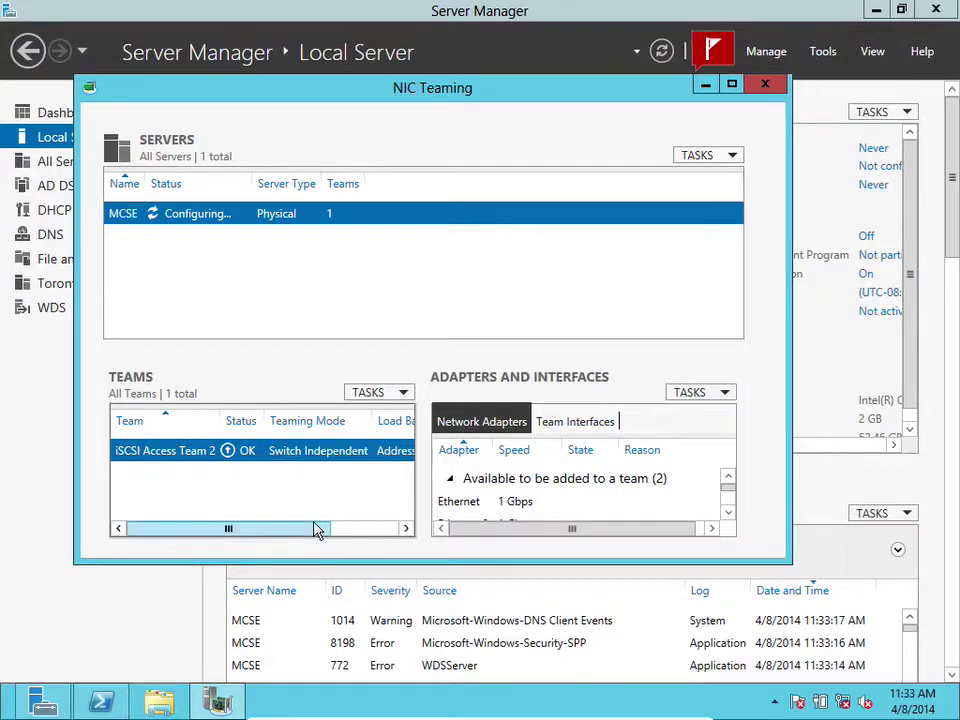
pyautogui.moveTo(317, 528); pyautogui.dragTo(253, 534)
pyautogui.click(733, 155)
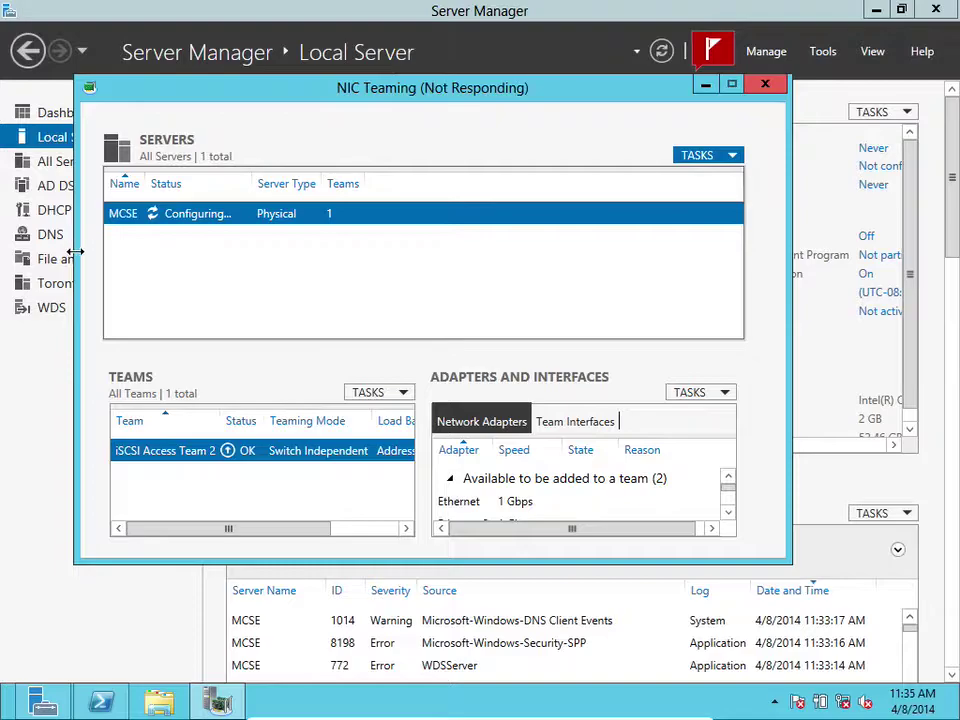
pyautogui.click(187, 186)
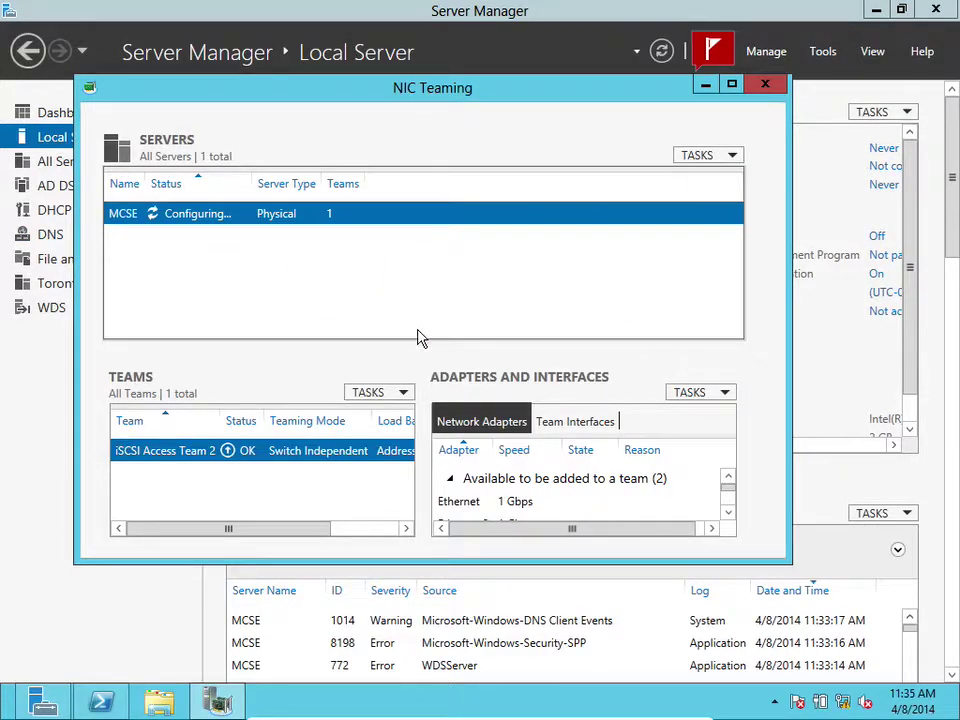
pyautogui.click(733, 152)
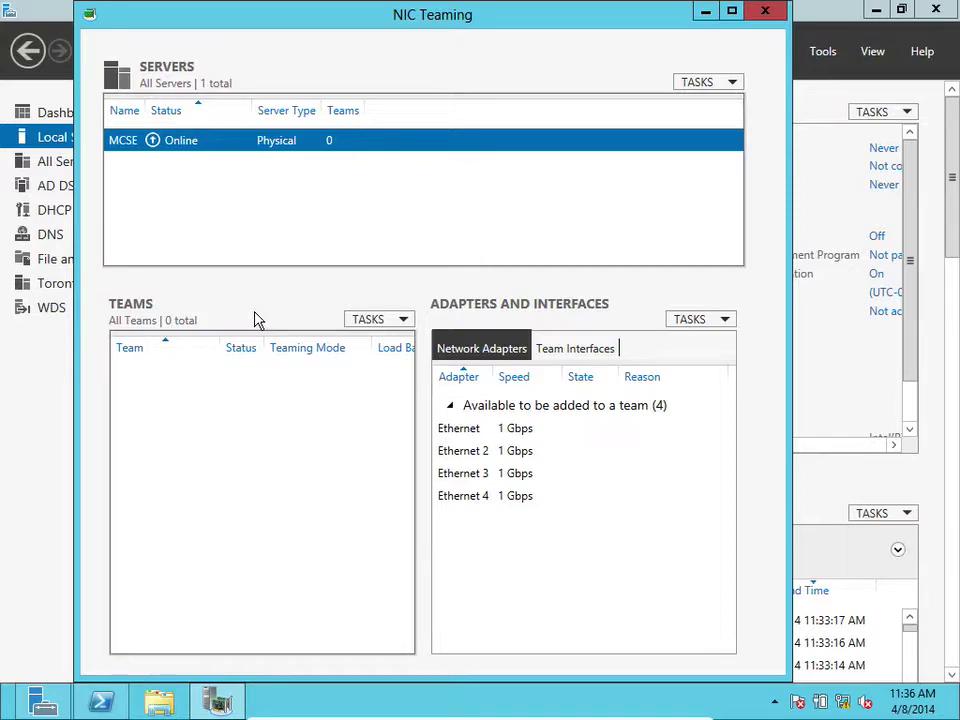
# Close NIC Teaming and examine the network connection details of the Ethernet and Ethernet 2 adapters.
pyautogui.click(765, 11)
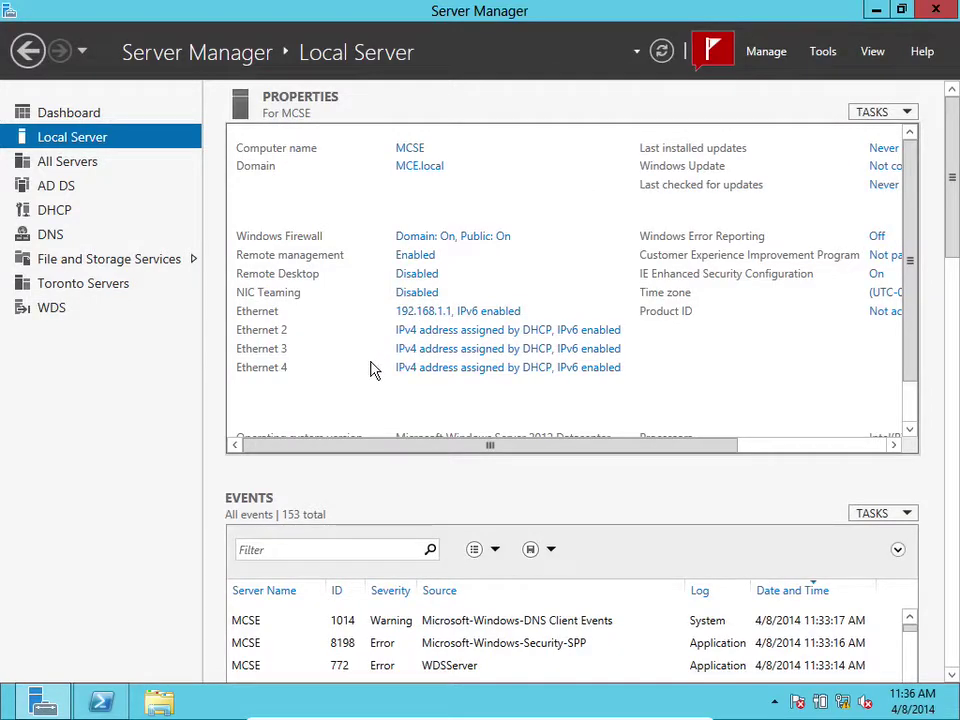
pyautogui.click(453, 313)
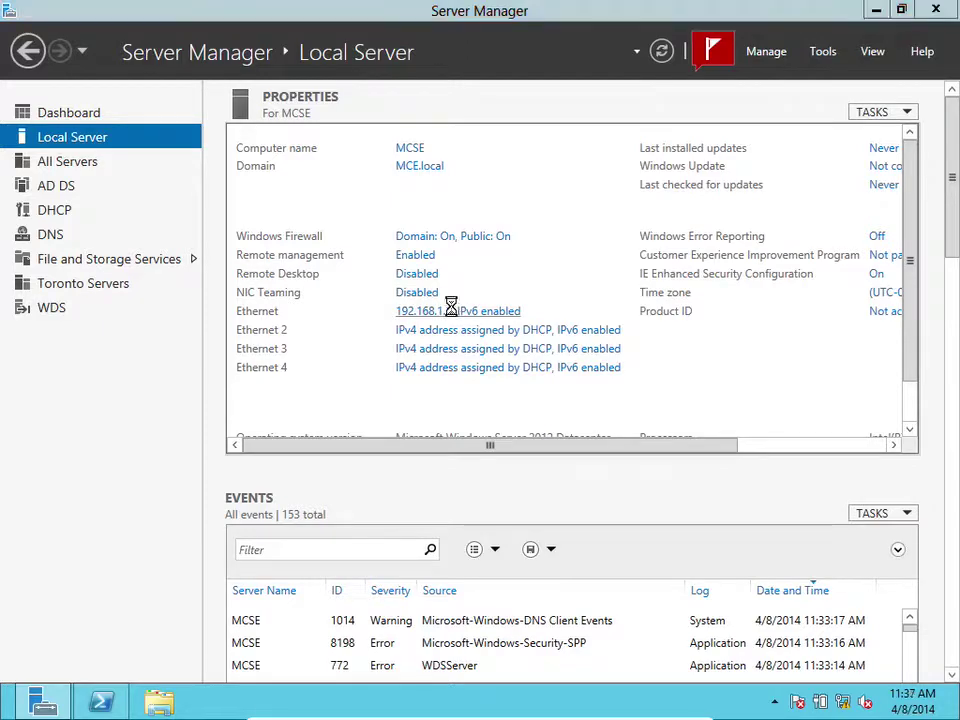
pyautogui.doubleClick(265, 197)
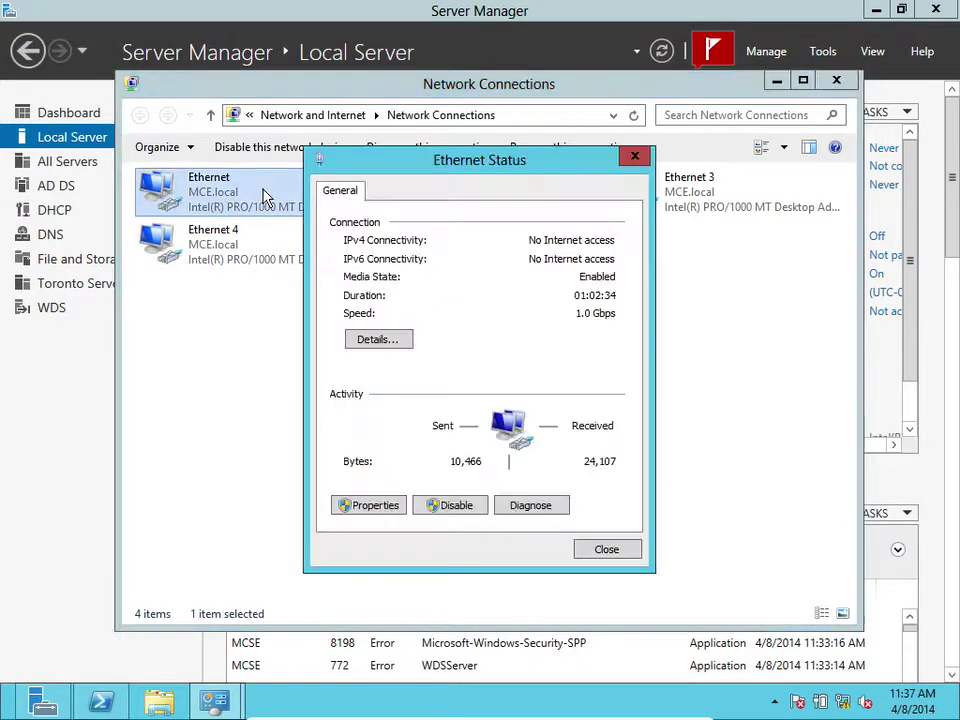
pyautogui.click(374, 339)
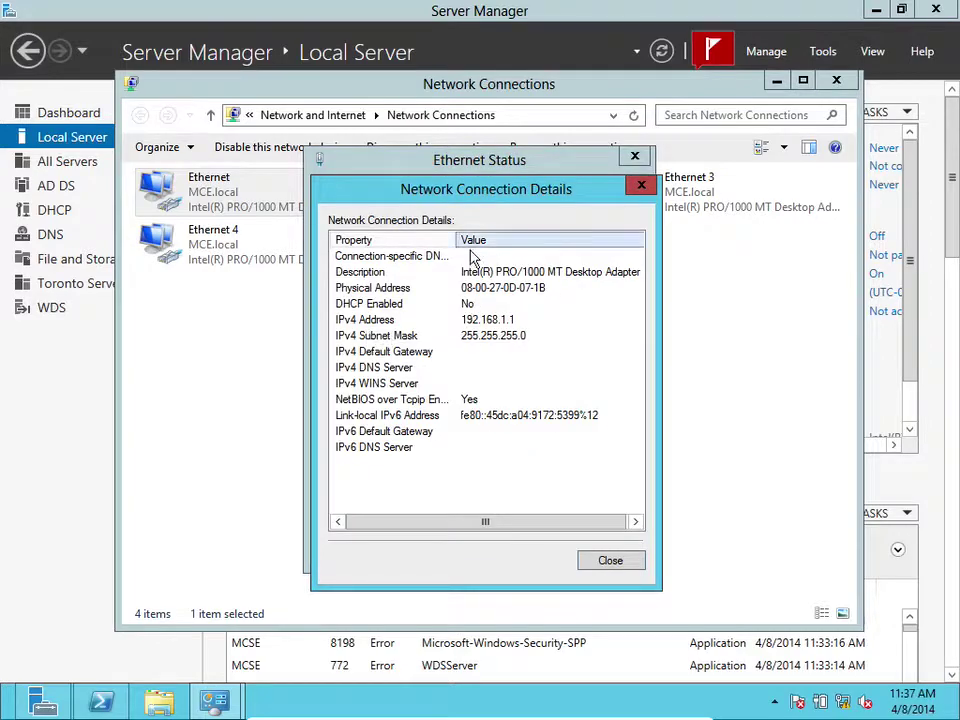
pyautogui.click(608, 559)
pyautogui.click(600, 549)
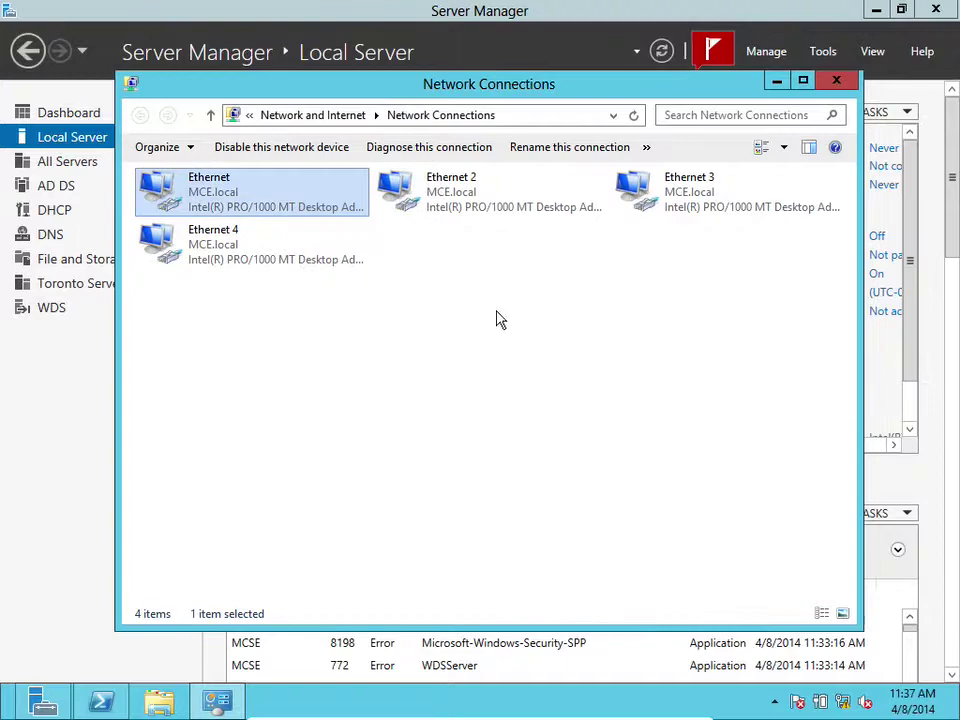
pyautogui.doubleClick(508, 193)
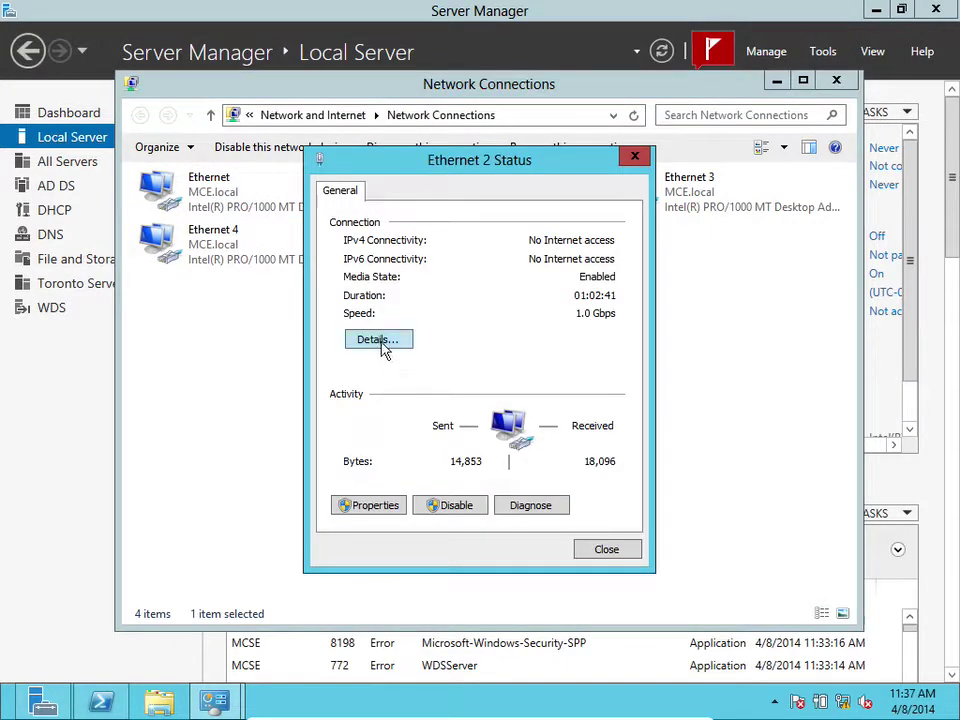
pyautogui.click(378, 340)
pyautogui.click(606, 558)
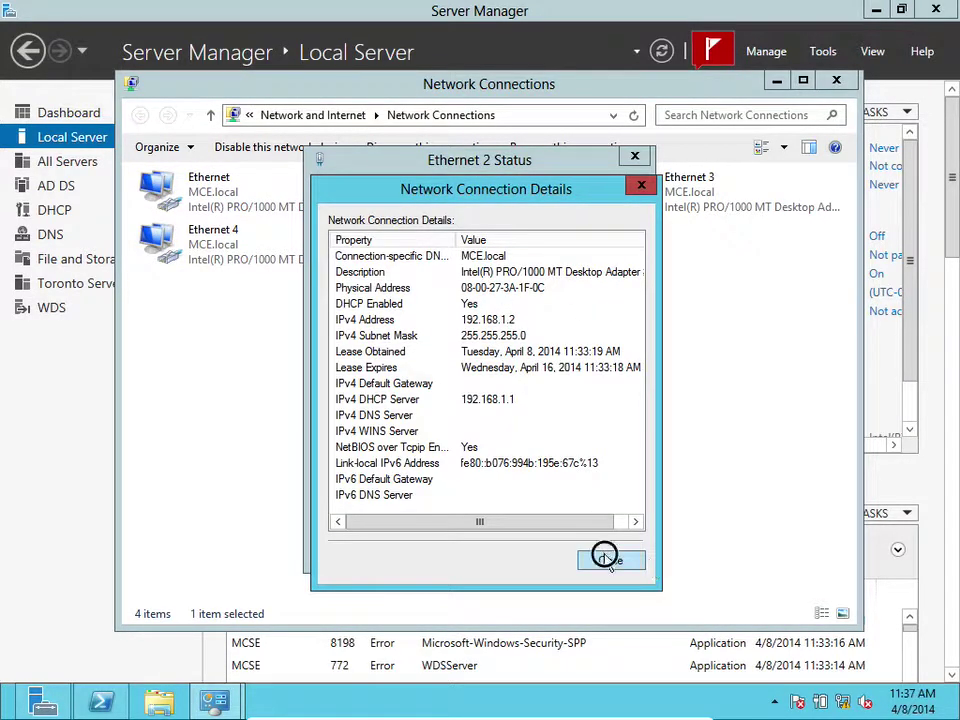
pyautogui.click(620, 551)
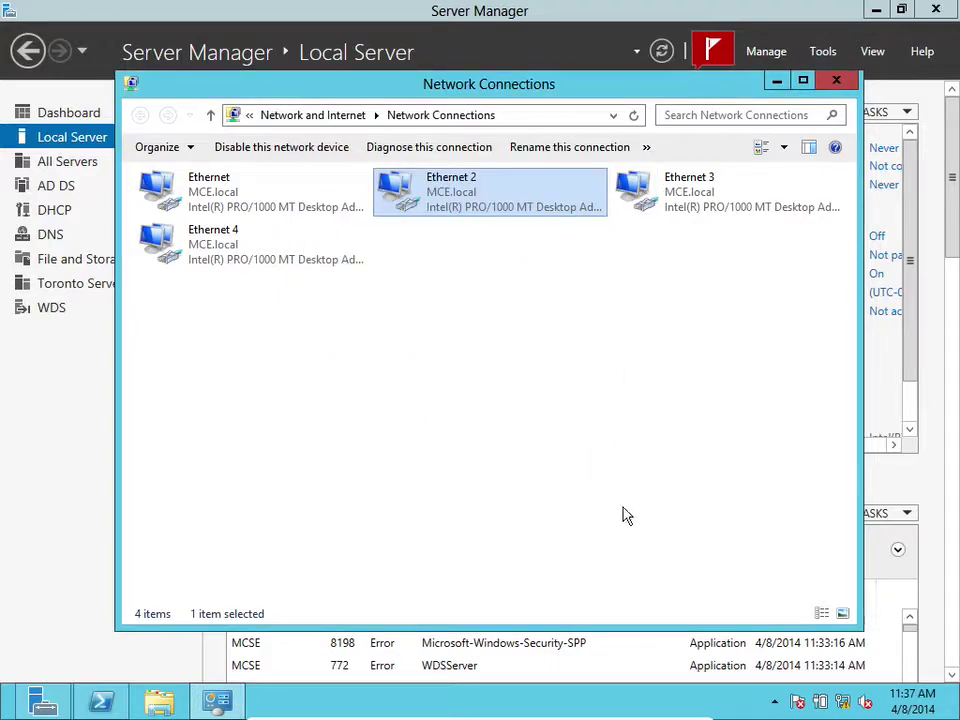
# Disable the Ethernet 3 and Ethernet 4 network adapters in Network Connections.
pyautogui.rightClick(726, 208)
pyautogui.click(772, 221)
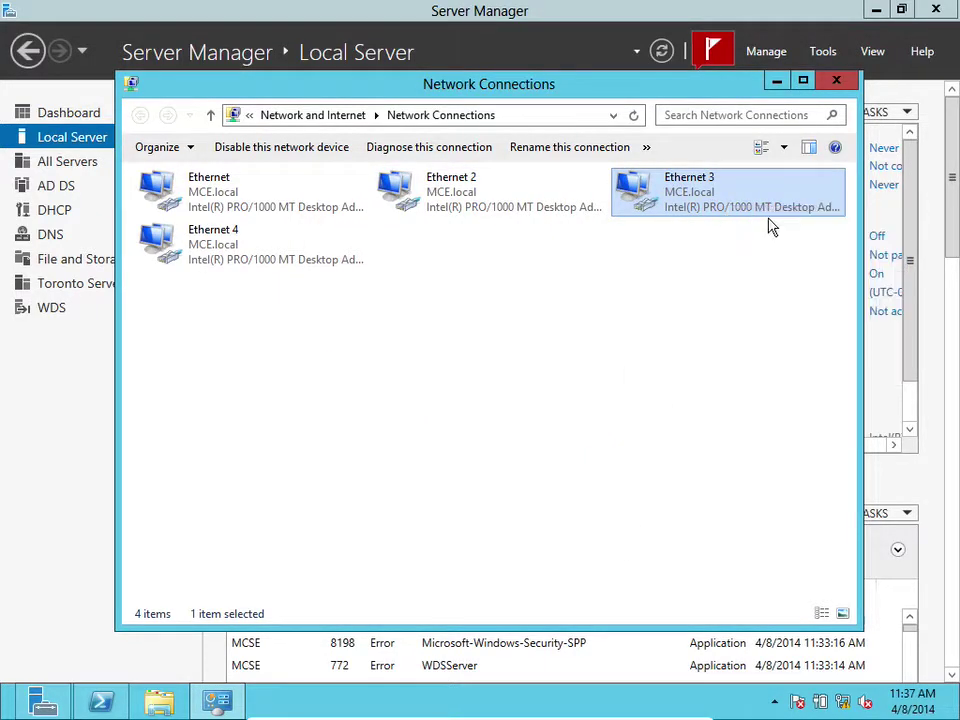
pyautogui.click(281, 255)
pyautogui.rightClick(281, 255)
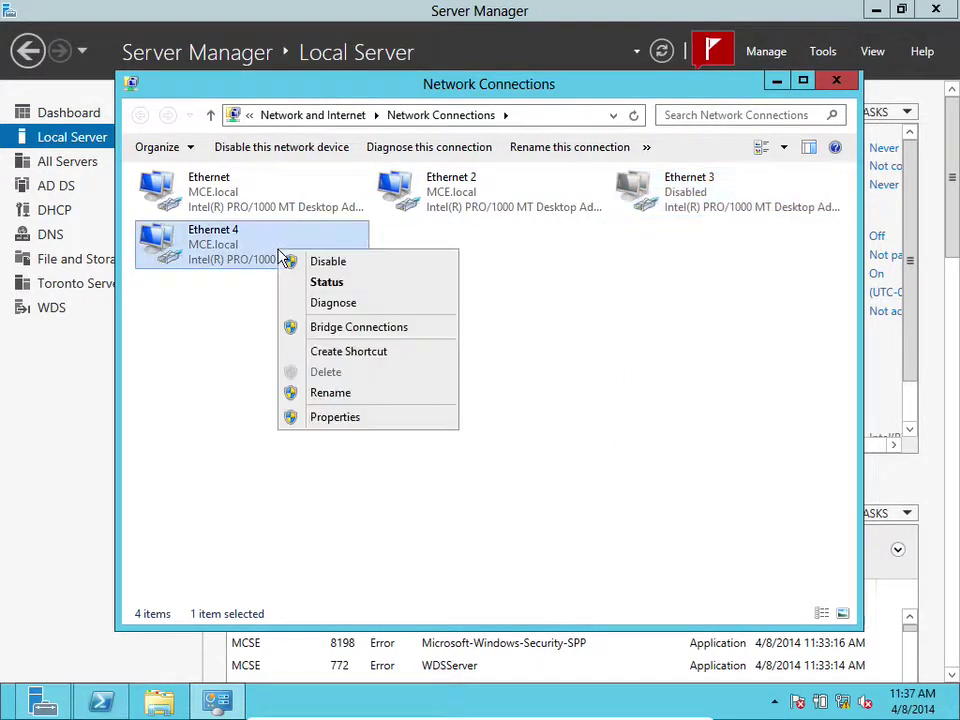
pyautogui.click(300, 262)
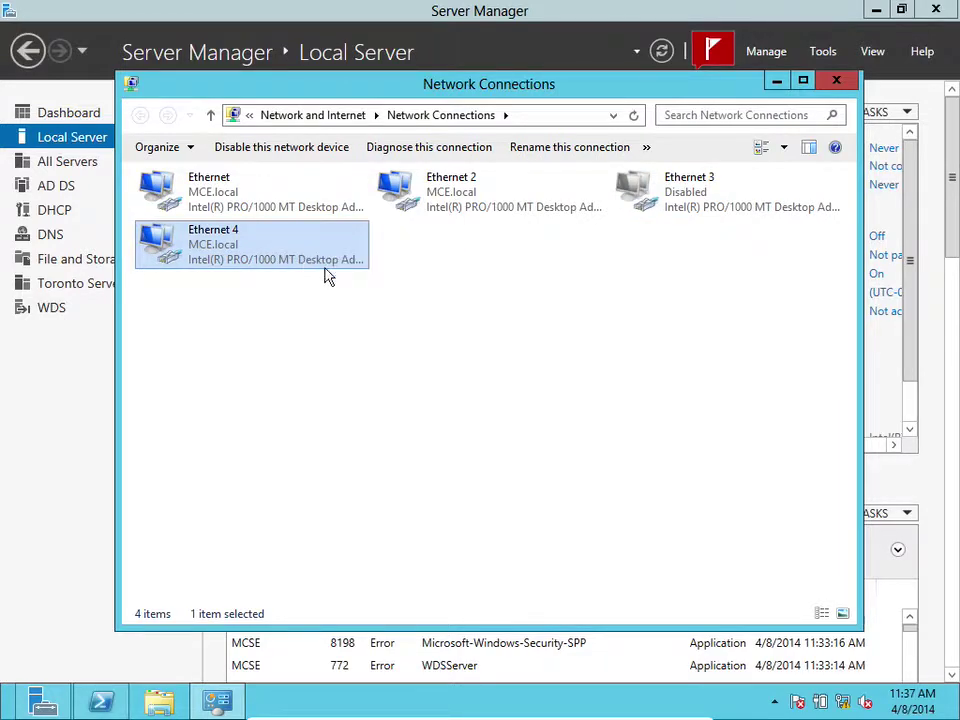
pyautogui.click(510, 302)
# Check the network connection details of the Ethernet 2 adapter again.
pyautogui.doubleClick(531, 203)
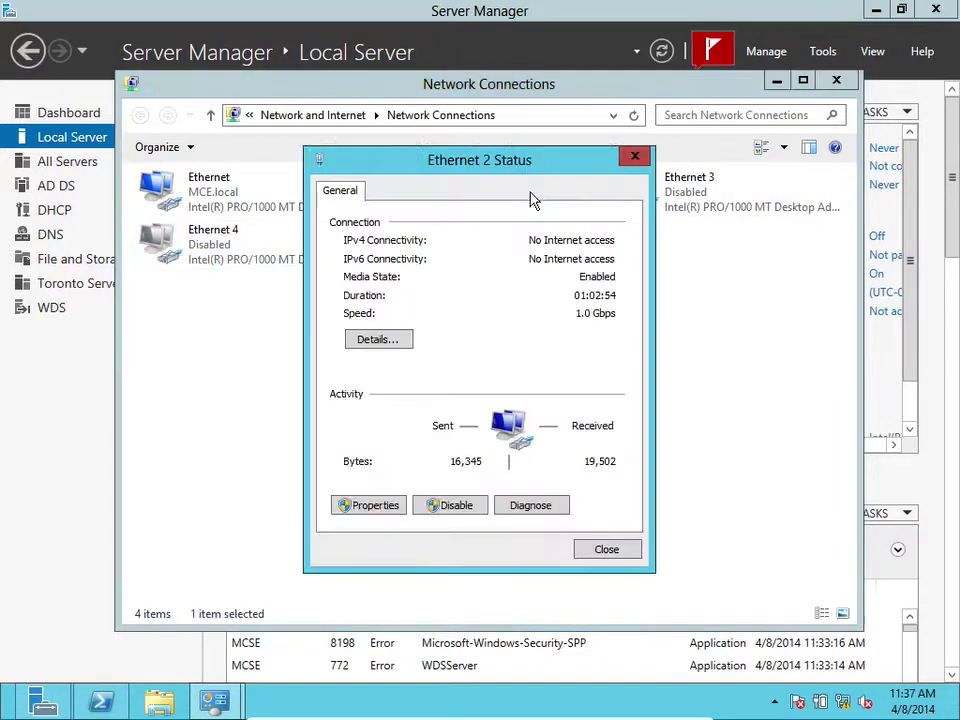
pyautogui.click(385, 336)
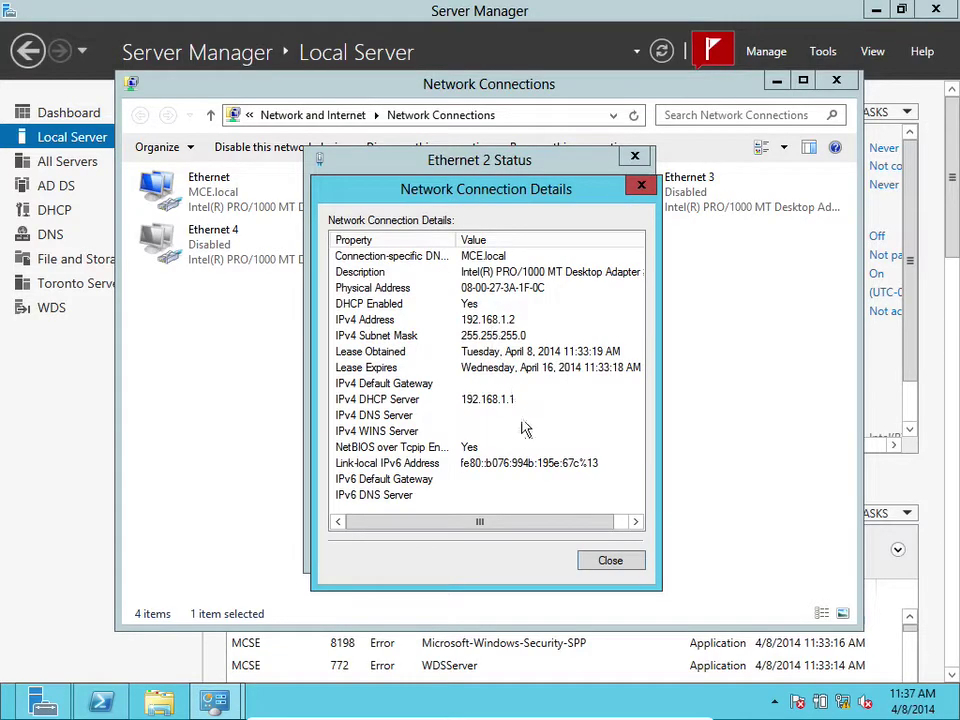
pyautogui.click(612, 562)
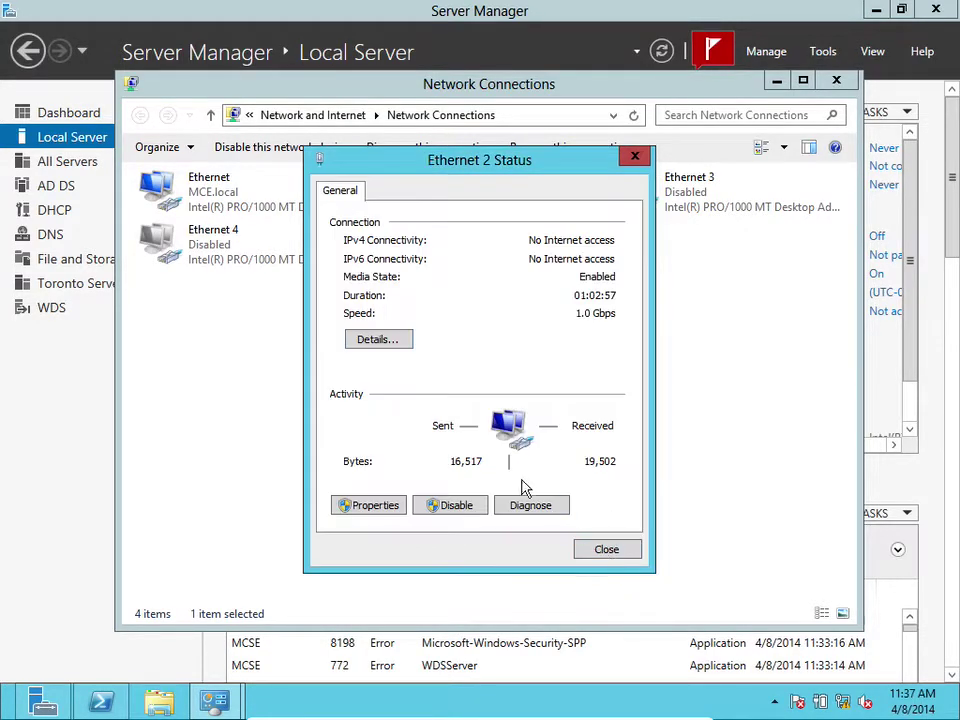
pyautogui.click(604, 546)
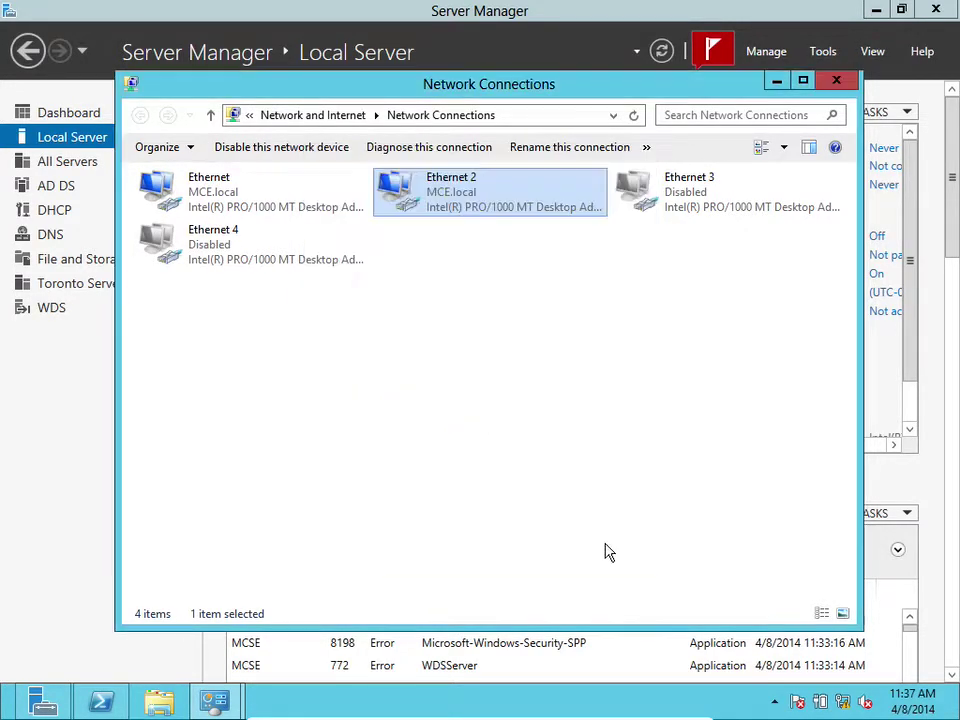
# Minimize Network Connections and refresh the Local Server properties in Server Manager.
pyautogui.click(777, 82)
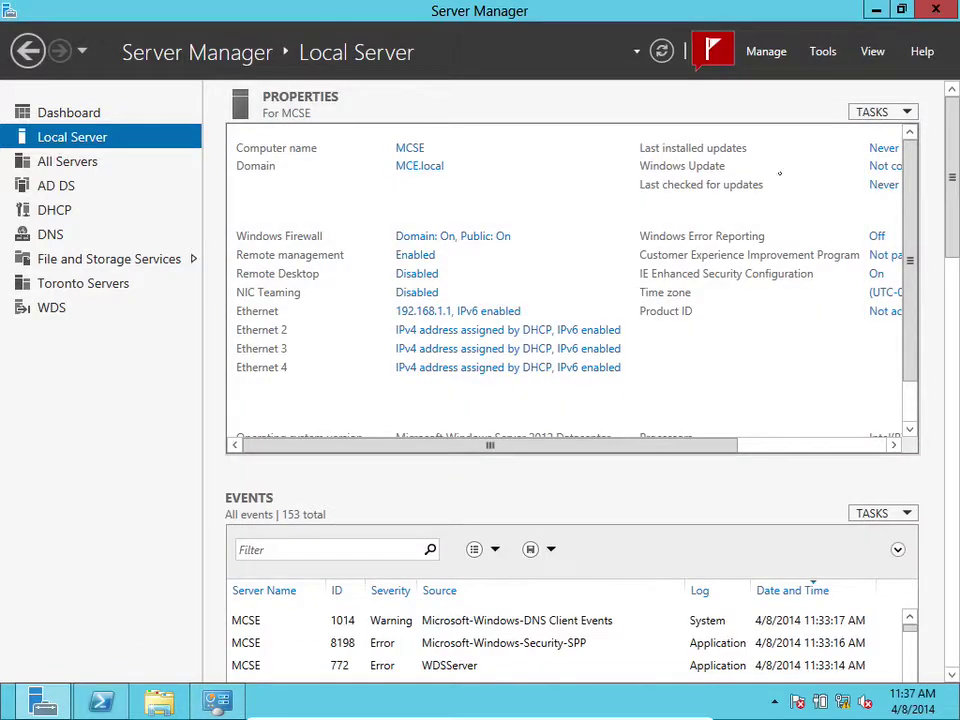
pyautogui.click(661, 50)
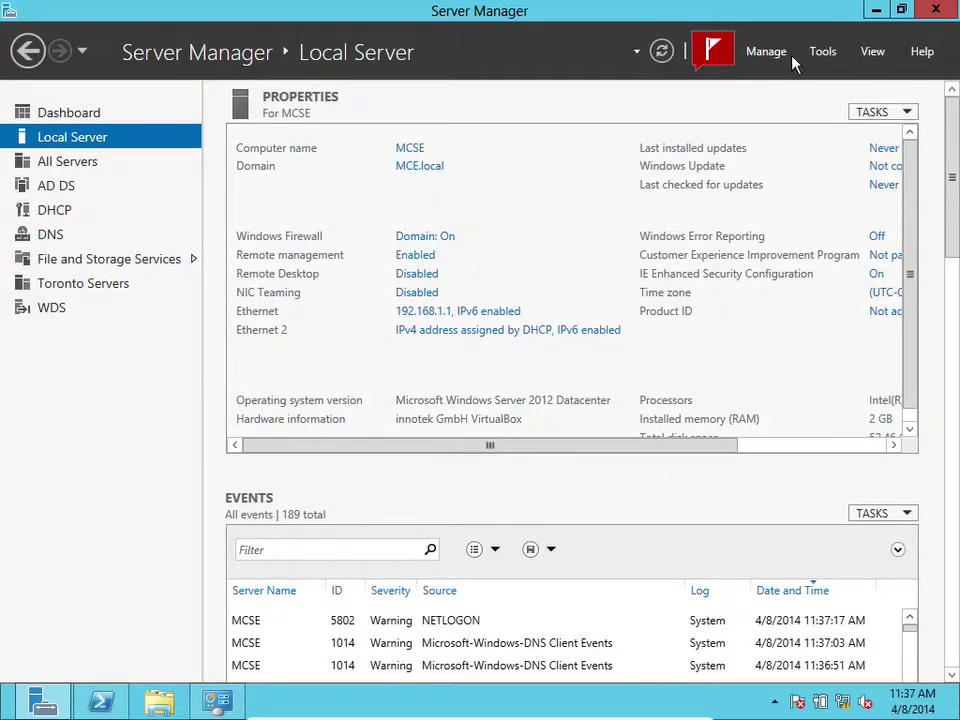
# Start adding roles and features from the Dashboard, using role-based installation on MCSE.MCE.local, and select the Web Server (IIS) role.
pyautogui.click(86, 112)
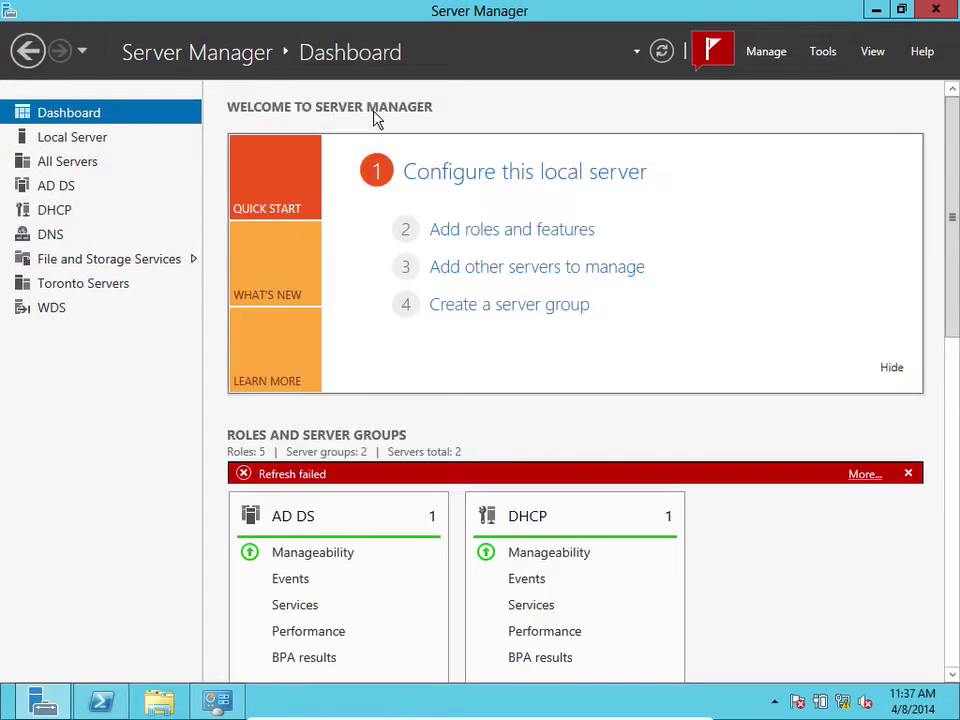
pyautogui.click(521, 241)
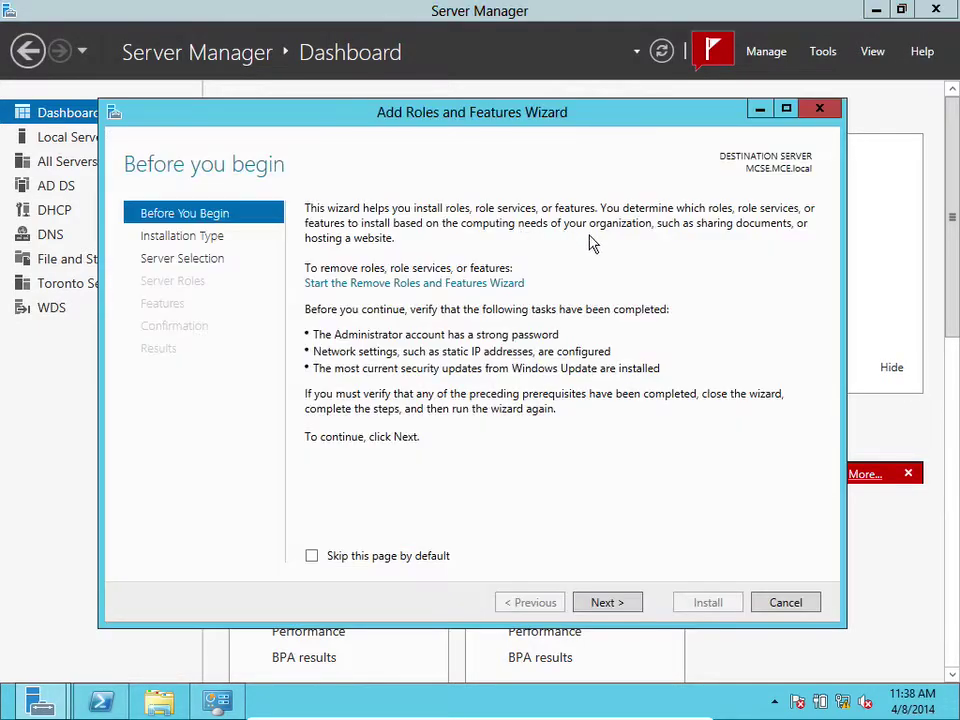
pyautogui.click(616, 598)
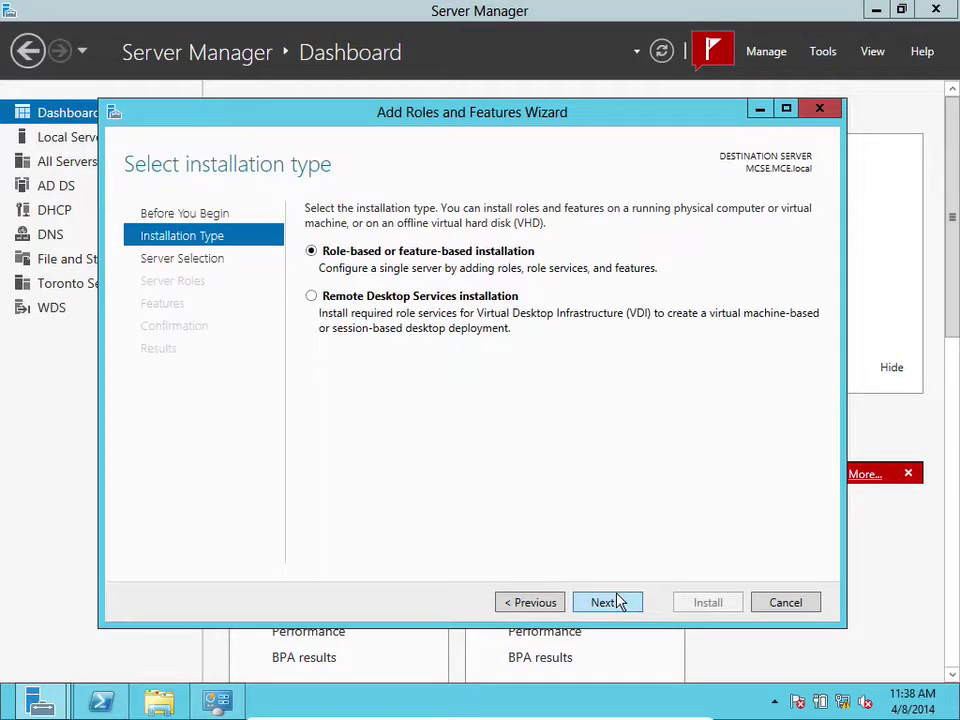
pyautogui.click(617, 601)
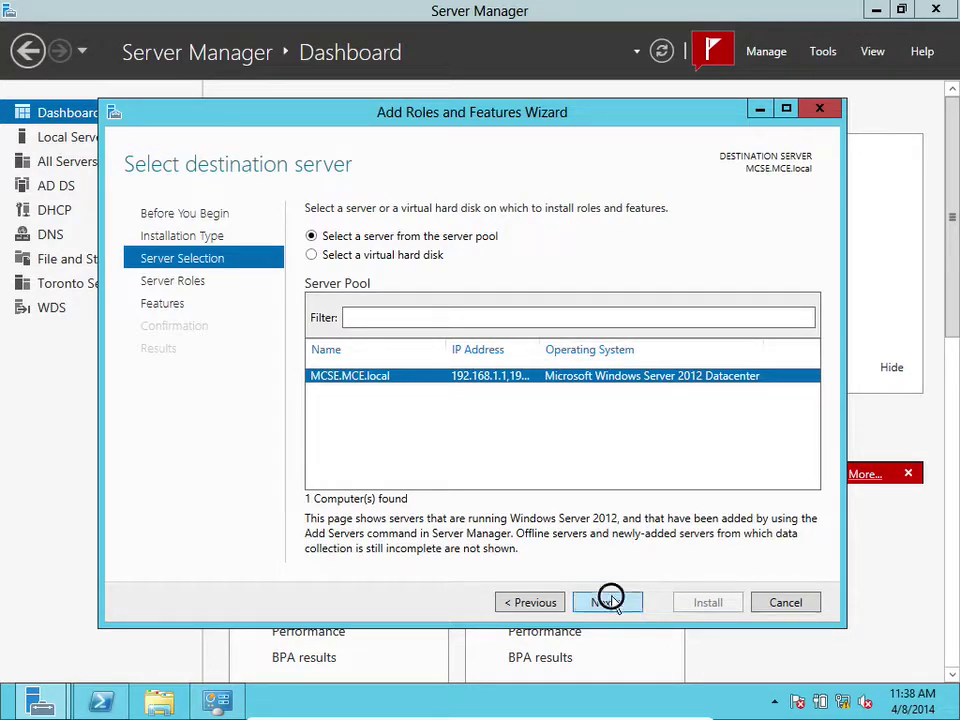
pyautogui.moveTo(601, 395); pyautogui.dragTo(604, 480)
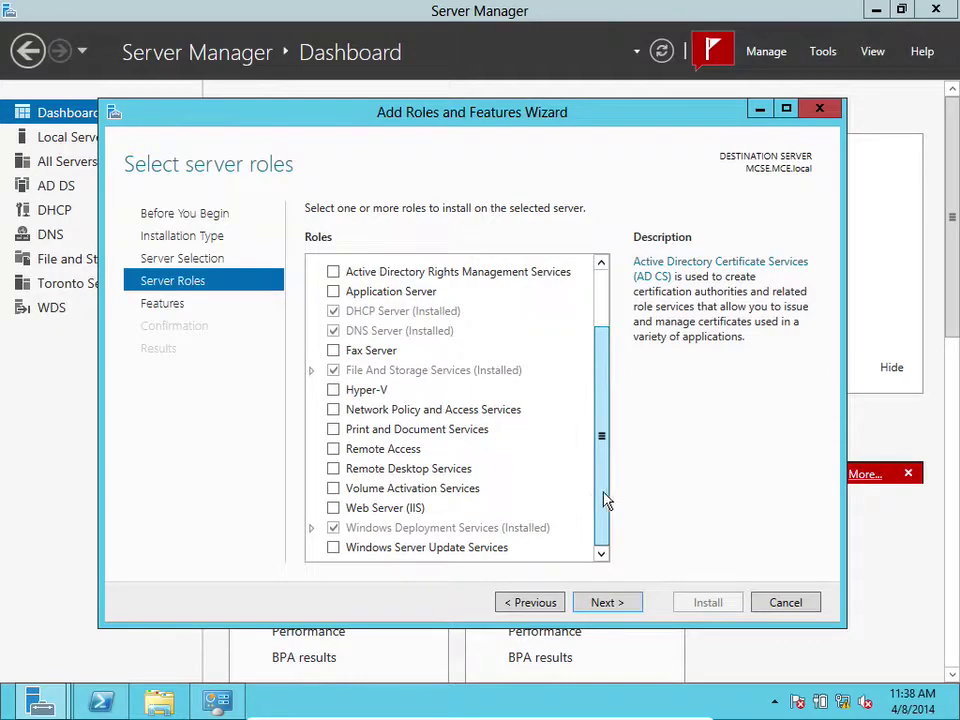
pyautogui.click(336, 512)
pyautogui.click(508, 517)
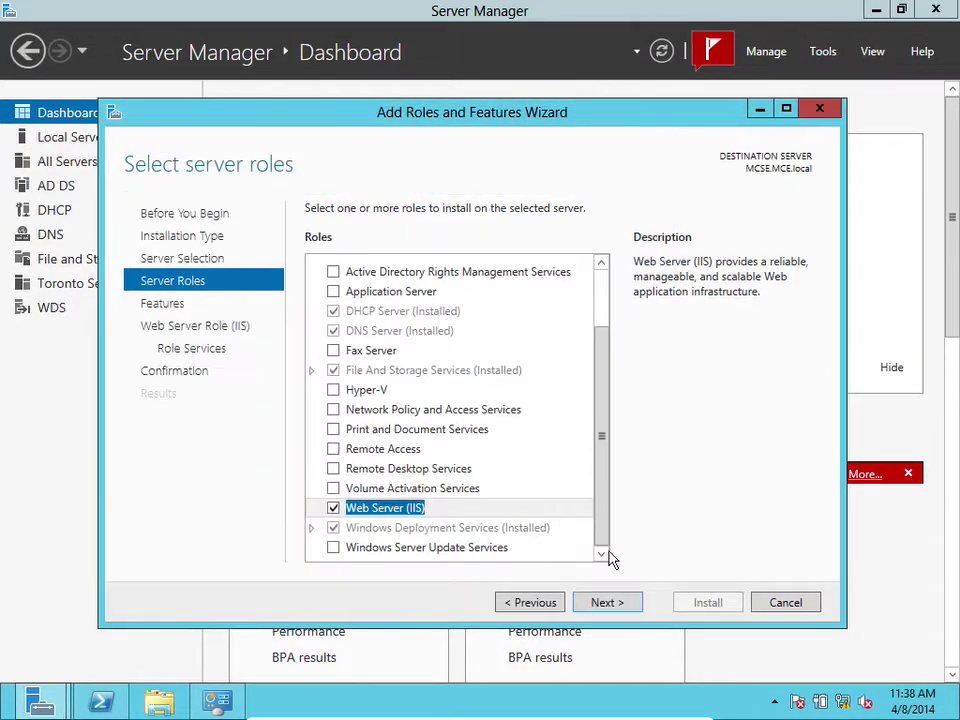
# Keep the default features and IIS role services, allow automatic restarts of the destination server, and install the Web Server (IIS) role.
pyautogui.click(628, 604)
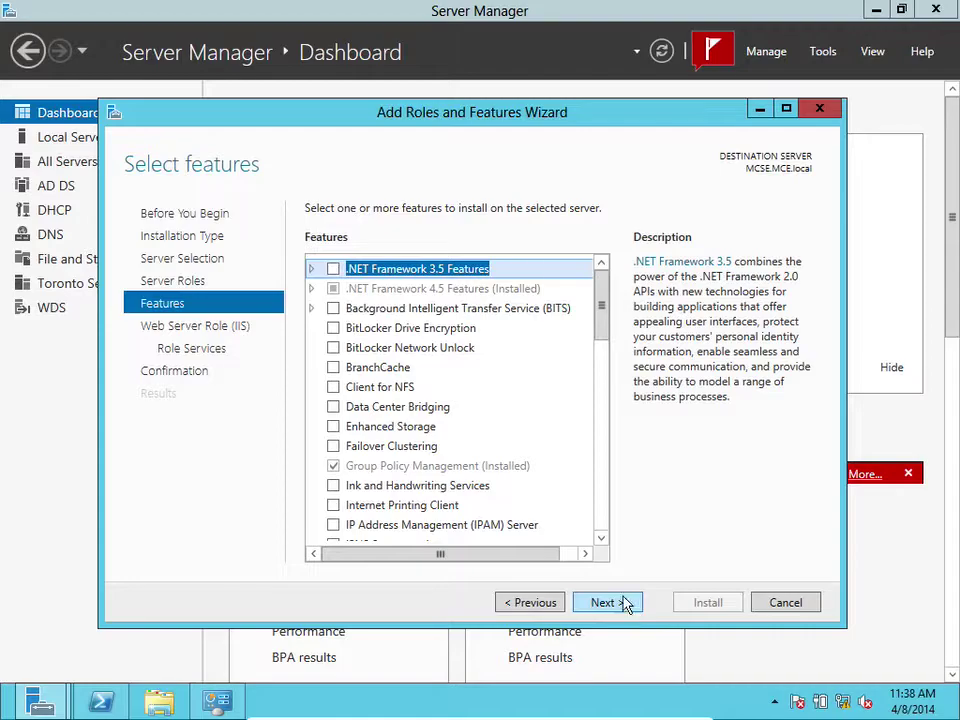
pyautogui.click(604, 602)
pyautogui.click(606, 604)
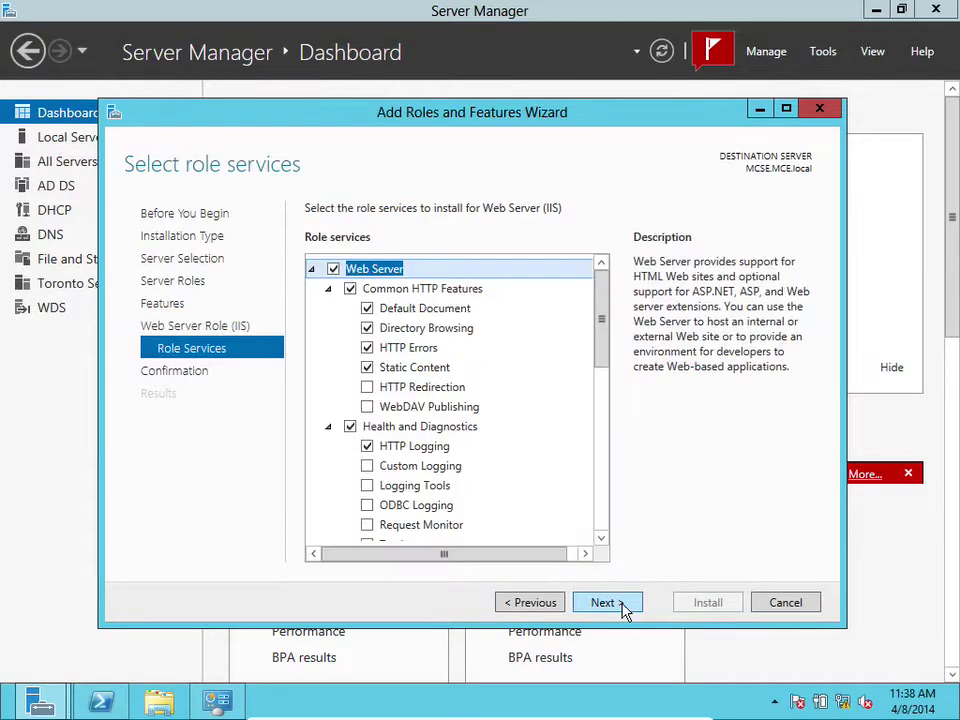
pyautogui.click(620, 602)
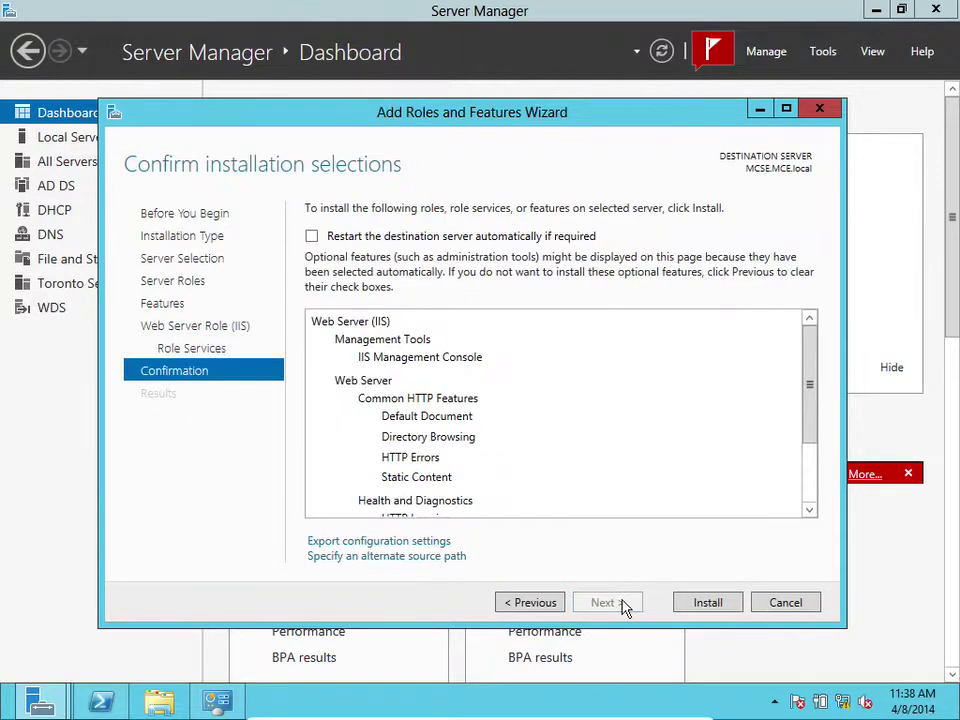
pyautogui.click(391, 242)
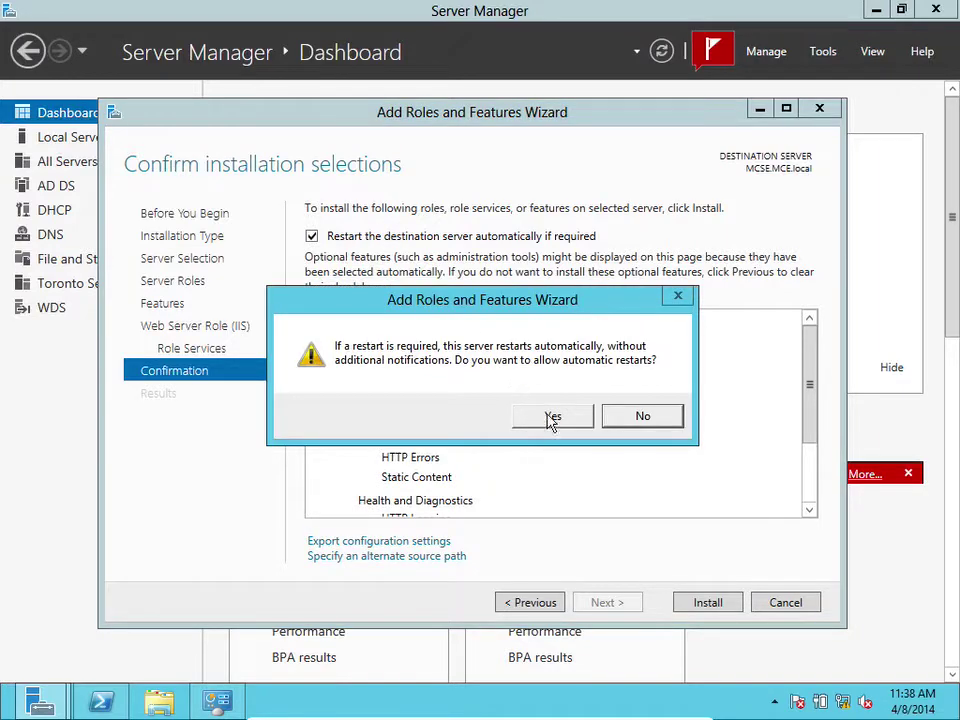
pyautogui.click(552, 418)
pyautogui.click(699, 602)
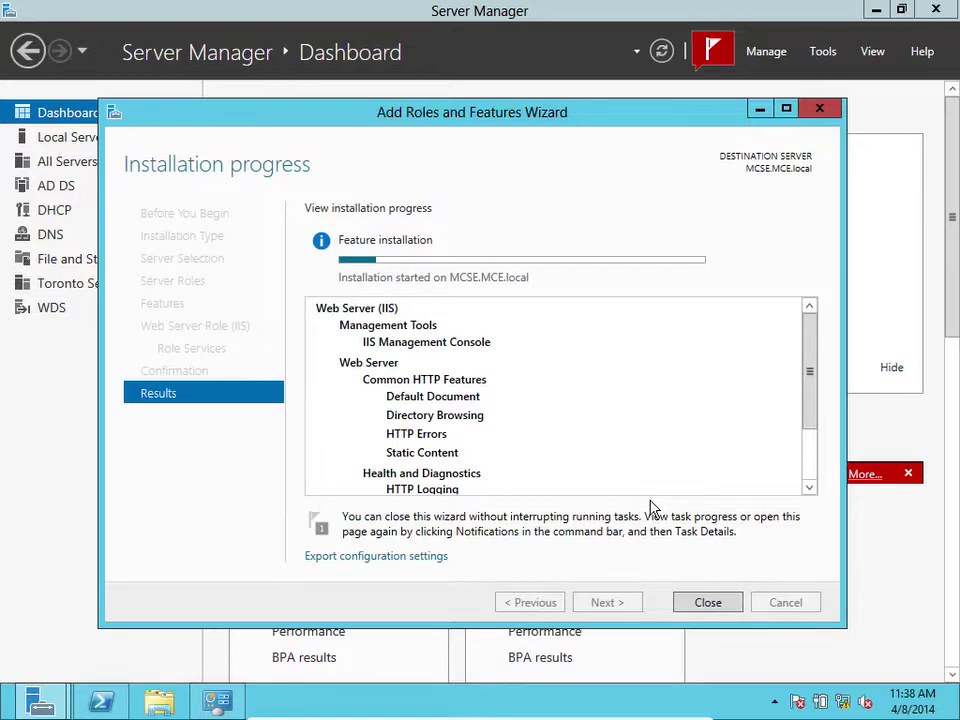
# Leave full-screen mode, switch to the VirtualBox Manager and start the saved Server Core E virtual machine.
pyautogui.press('super+f')
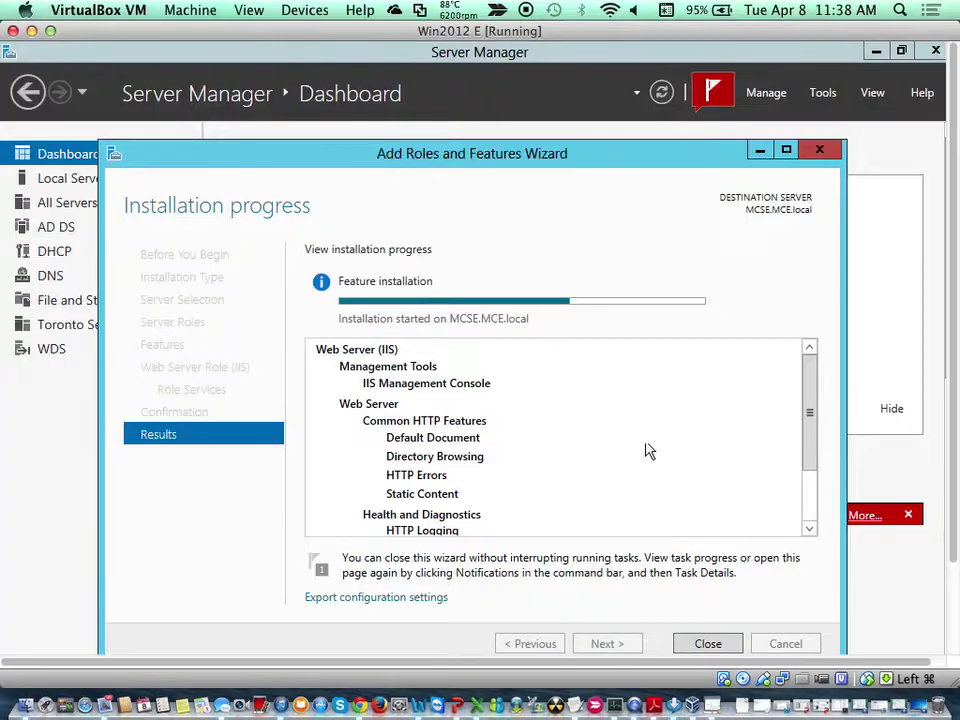
pyautogui.click(691, 690)
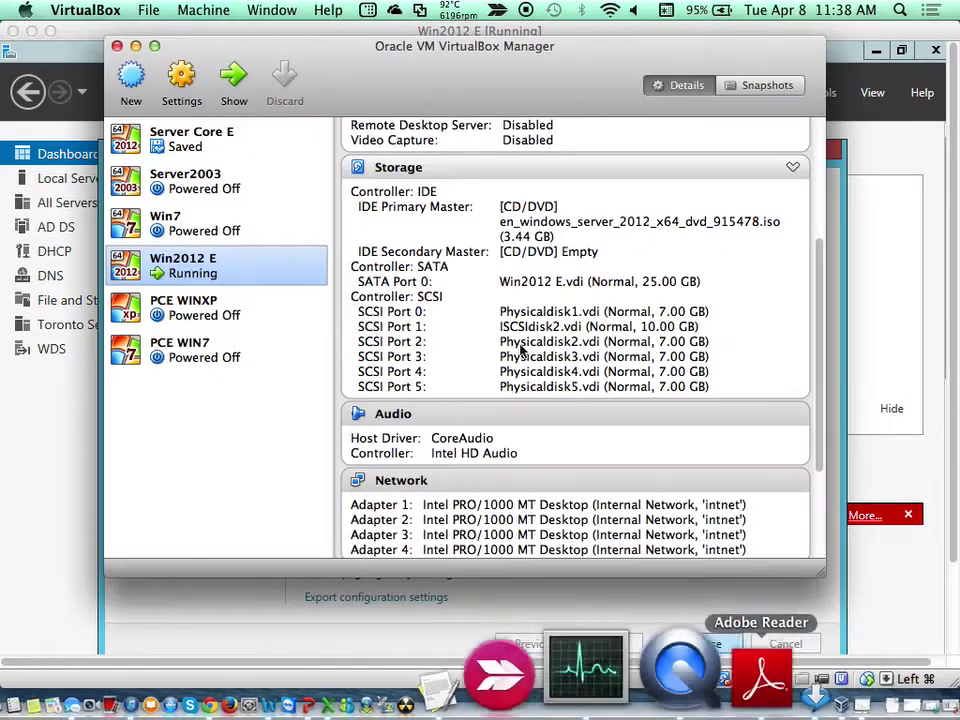
pyautogui.click(209, 151)
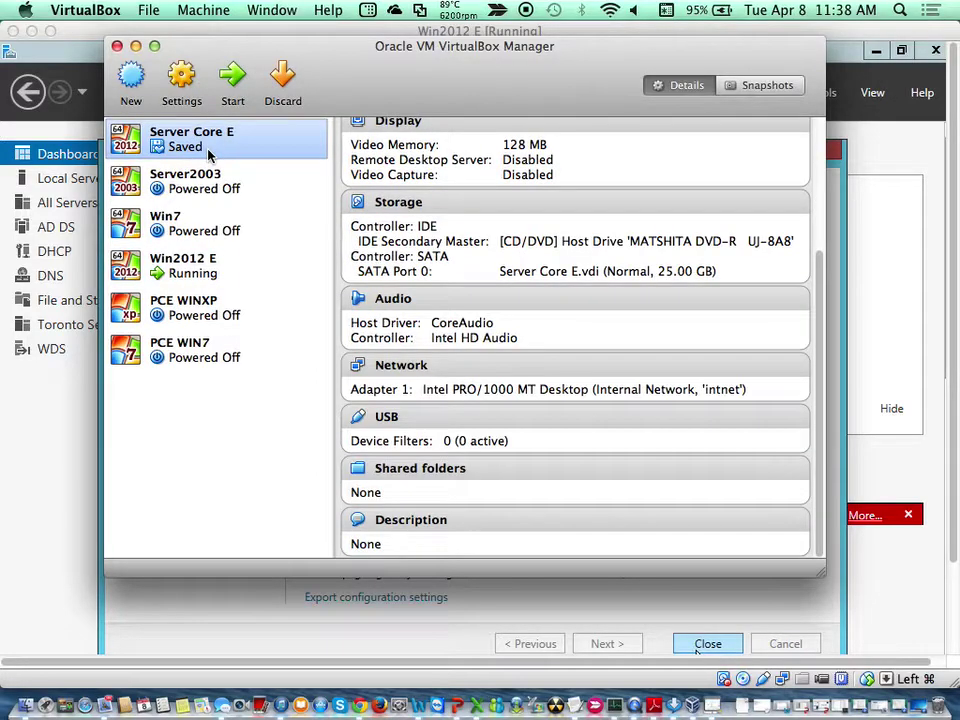
pyautogui.scroll(5, 412, 324)
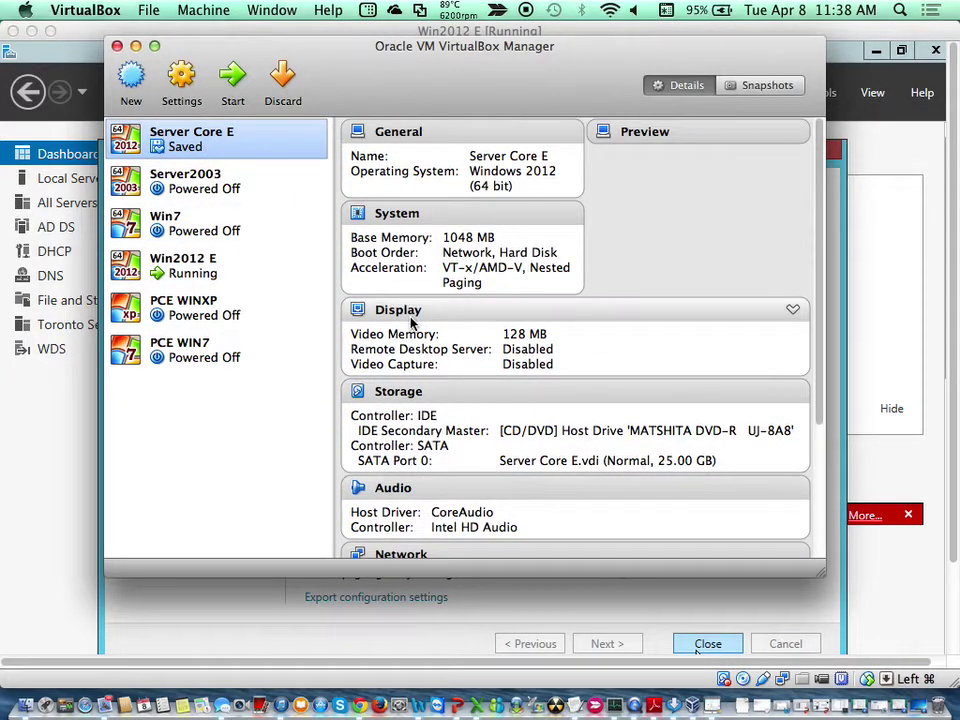
pyautogui.click(234, 88)
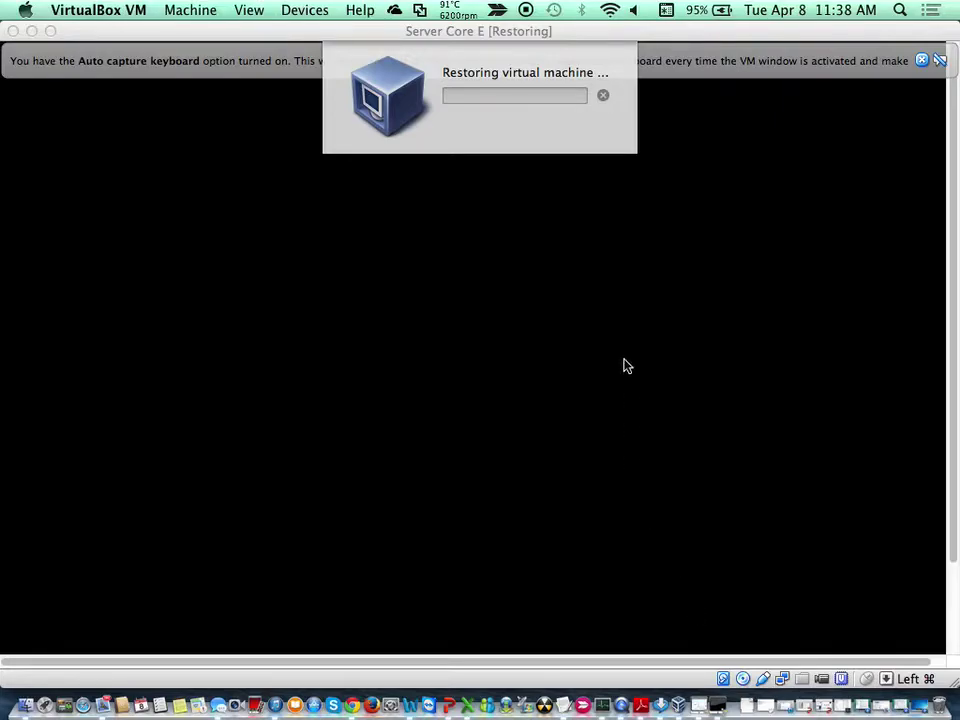
pyautogui.click(303, 12)
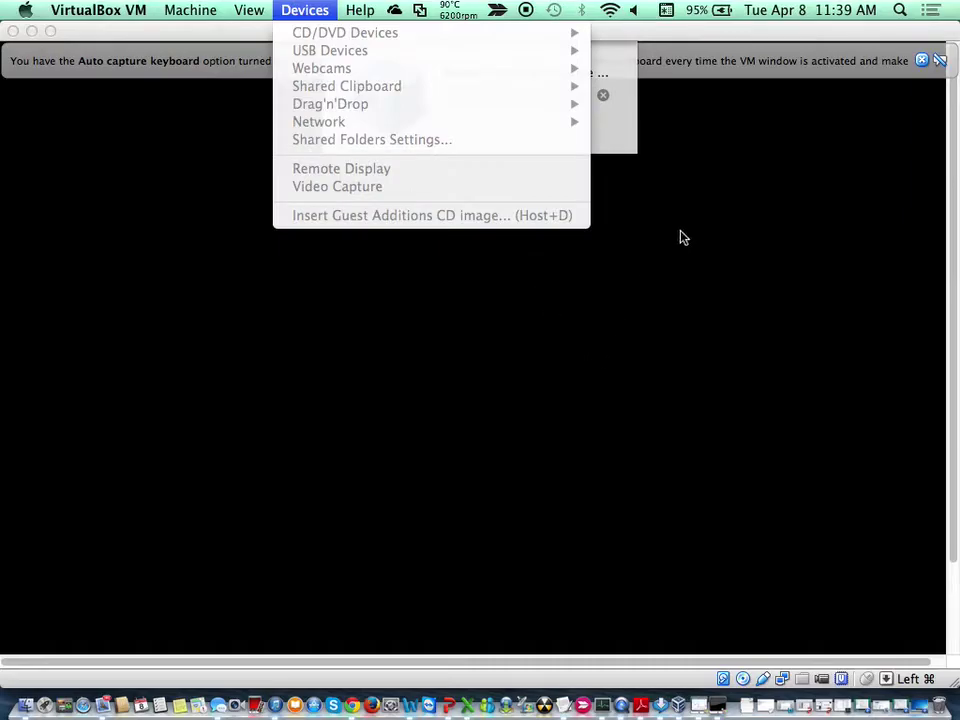
pyautogui.moveTo(751, 37); pyautogui.dragTo(731, 37)
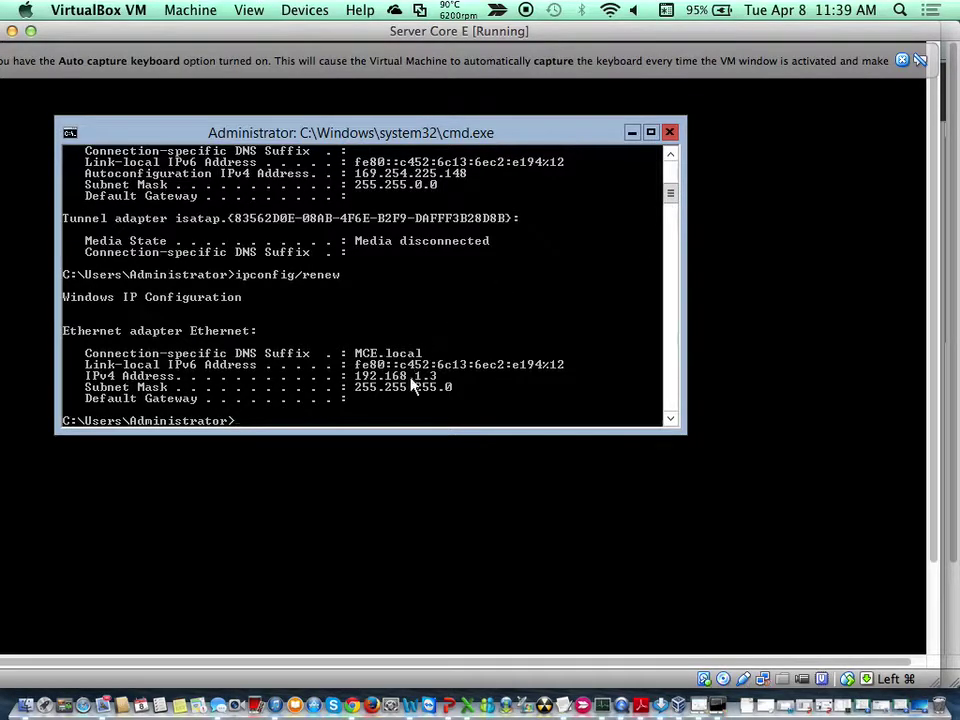
# Run ipconfig in the Server Core E command prompt and ping 192.168.1.1 to test the connection.
pyautogui.write('pconfig')
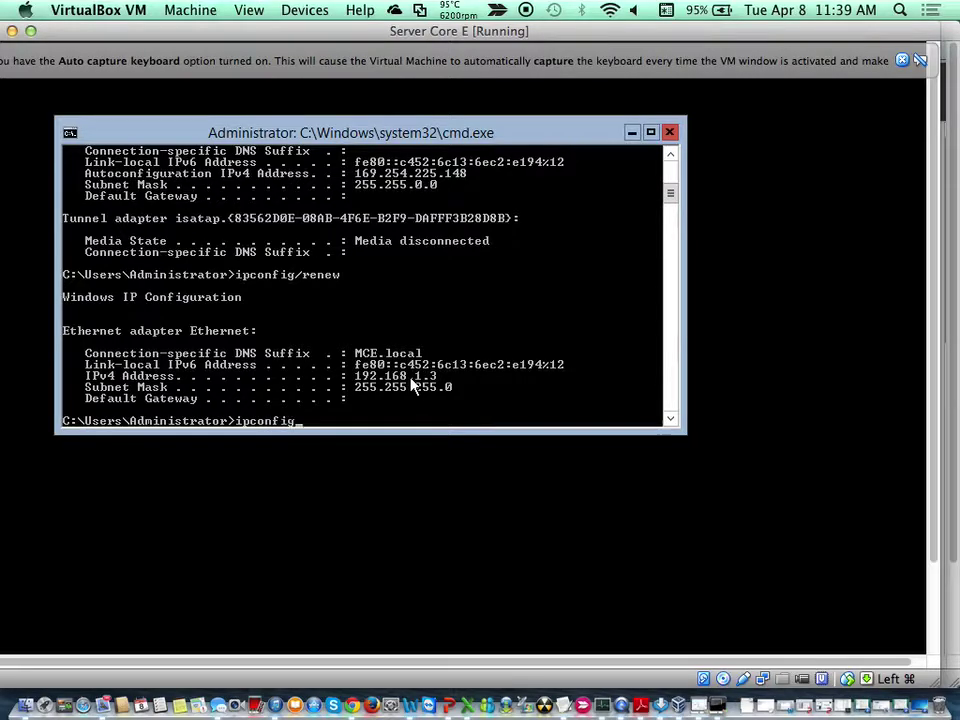
pyautogui.press('Return')
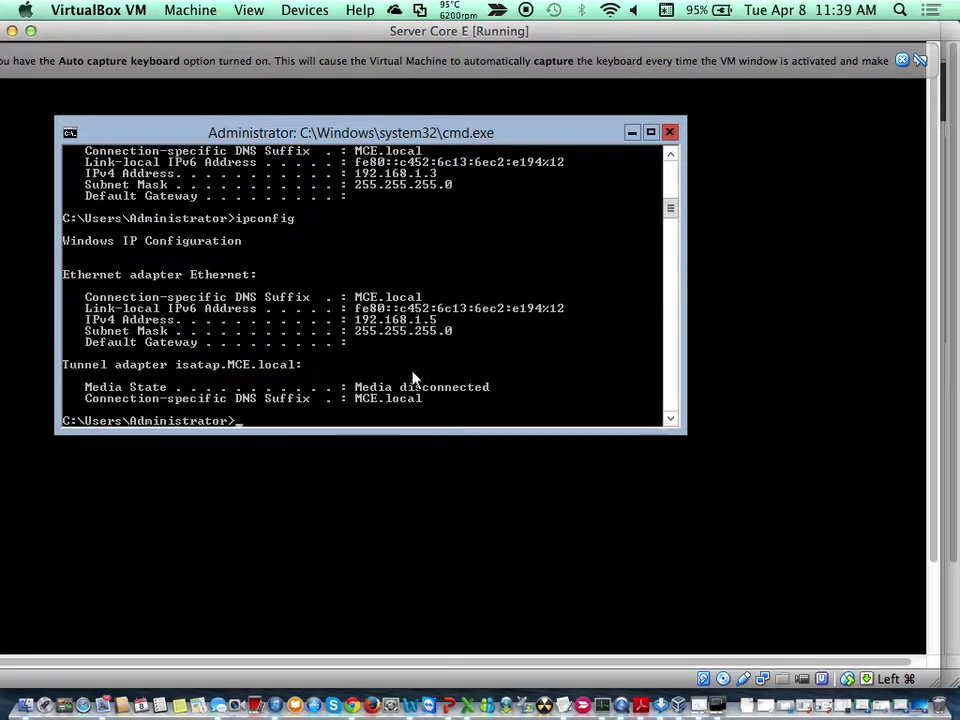
pyautogui.scroll(-1, 413, 378)
pyautogui.write('ping 192.168.1.1')
pyautogui.press('Return')
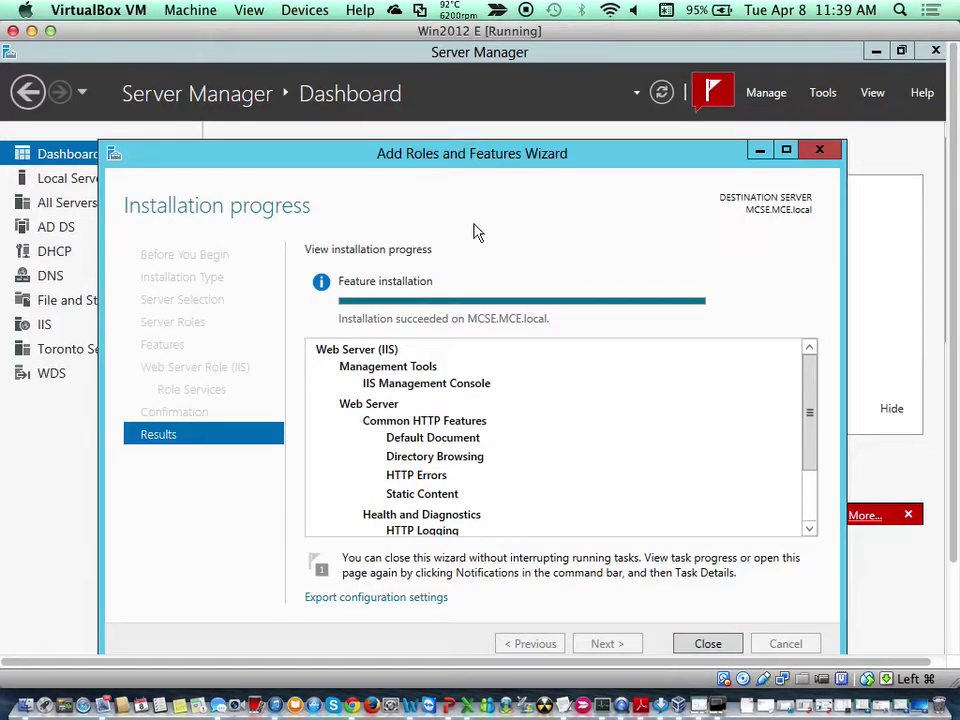
# Return the Win2012 E virtual machine to full screen and close the Add Roles and Features Wizard.
pyautogui.press('super+f')
pyautogui.press('Return')
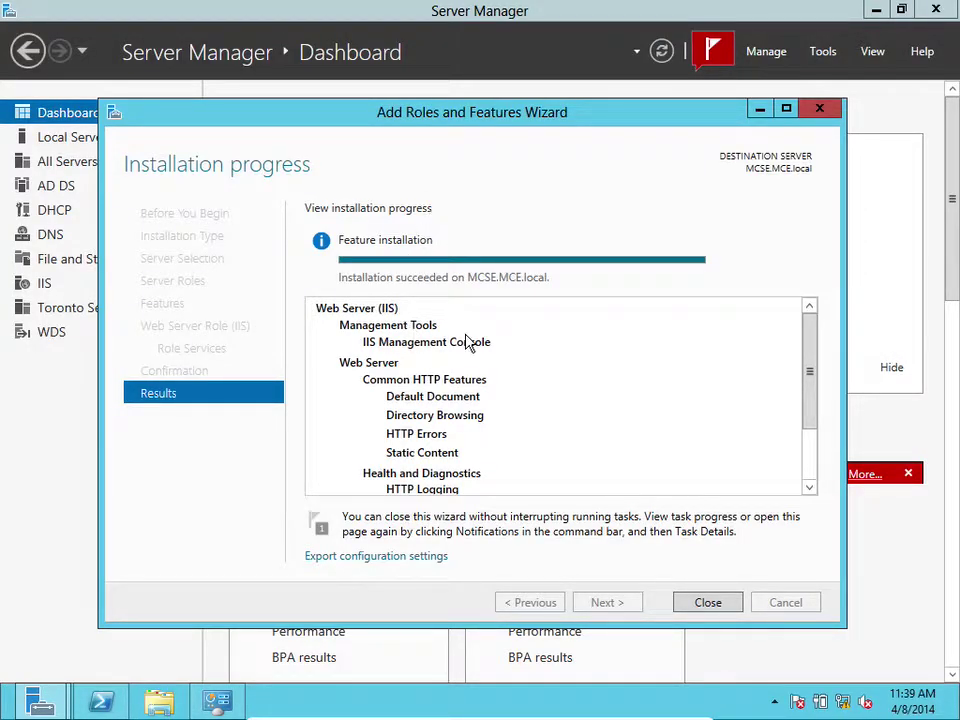
pyautogui.click(704, 602)
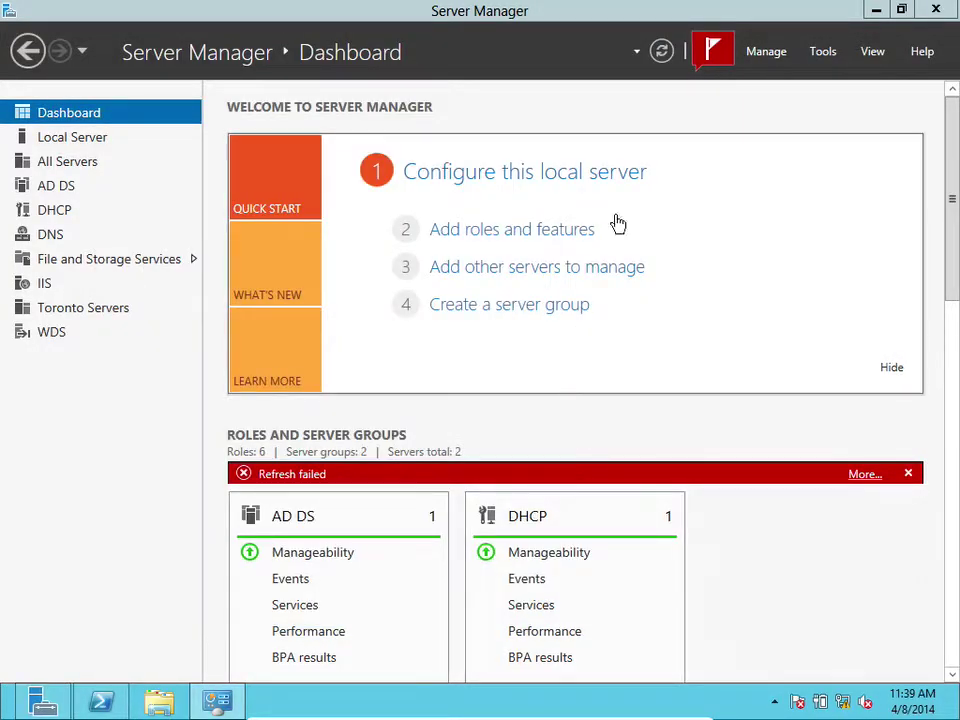
# Refresh the Server Manager Dashboard.
pyautogui.click(662, 52)
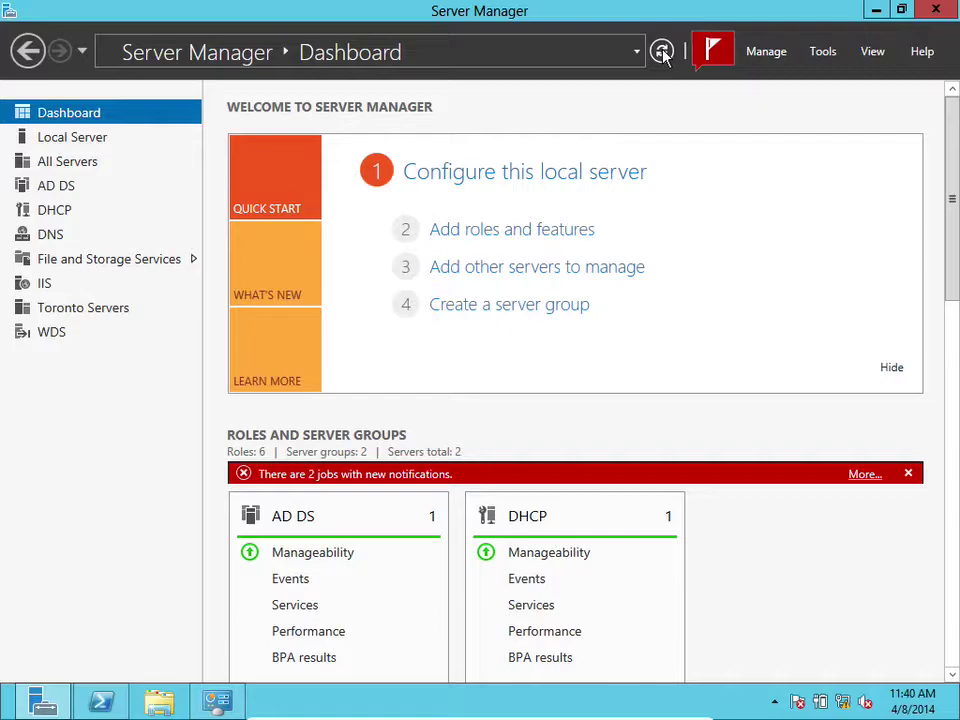
pyautogui.click(661, 52)
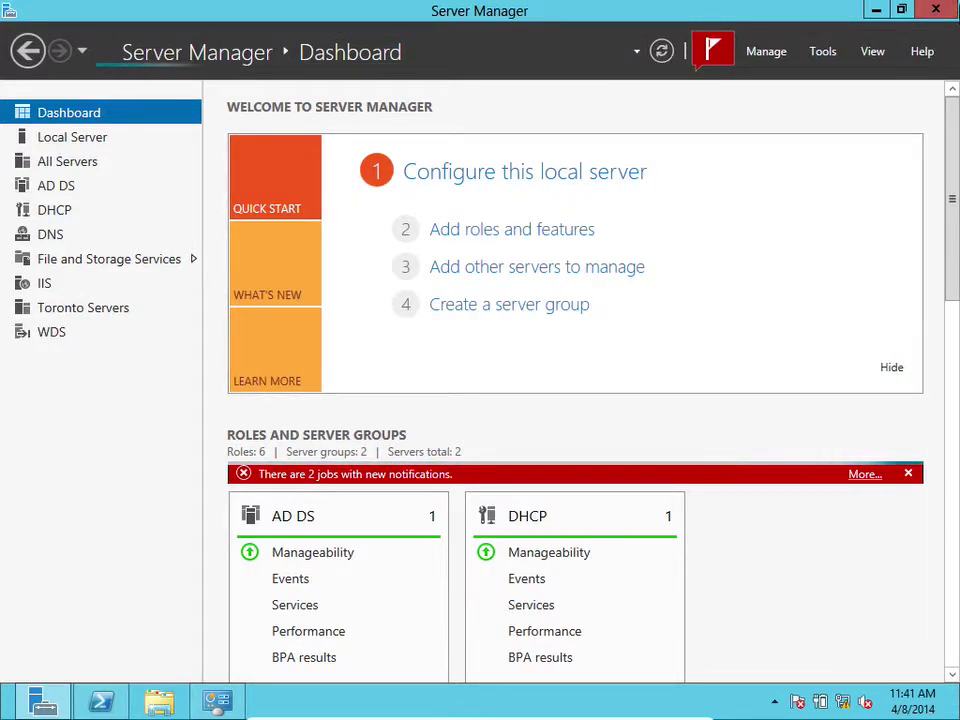
pyautogui.moveTo(958, 2)
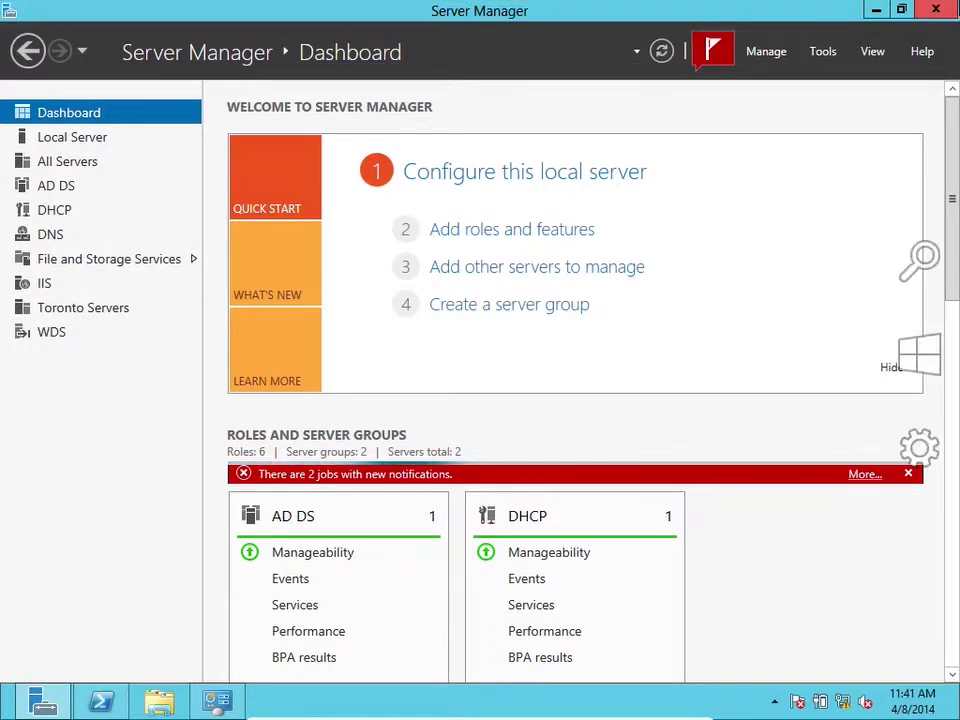
# Examine the address and manageability status of the servers under All Servers and Toronto Servers, and check the Local Server properties.
pyautogui.click(72, 165)
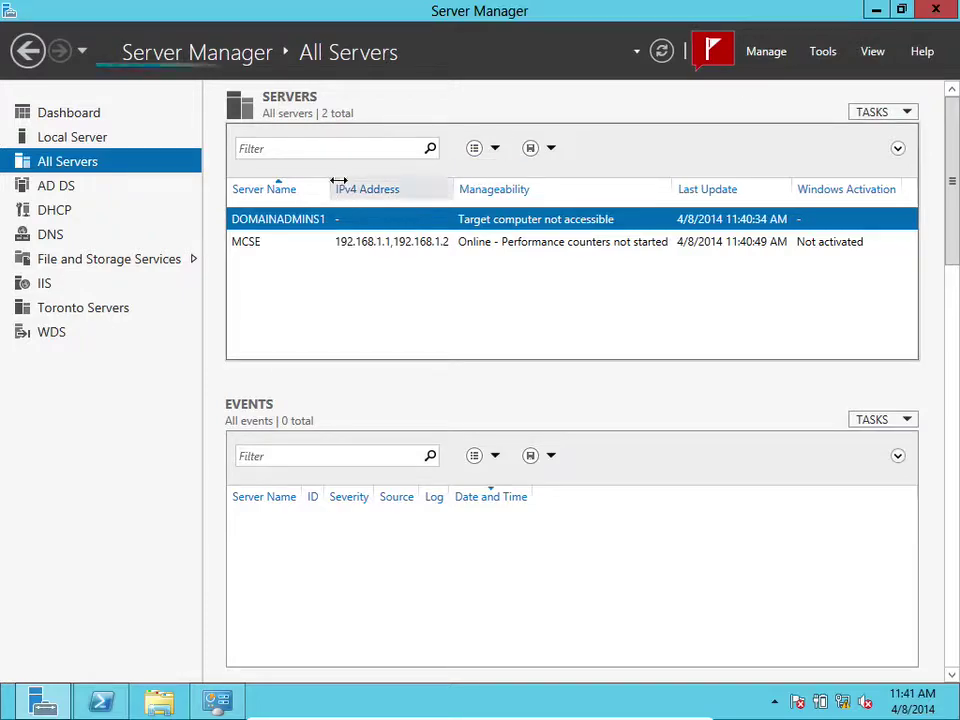
pyautogui.moveTo(331, 187)
pyautogui.mouseDown()
pyautogui.moveTo(361, 186)
pyautogui.moveTo(337, 189)
pyautogui.mouseUp()
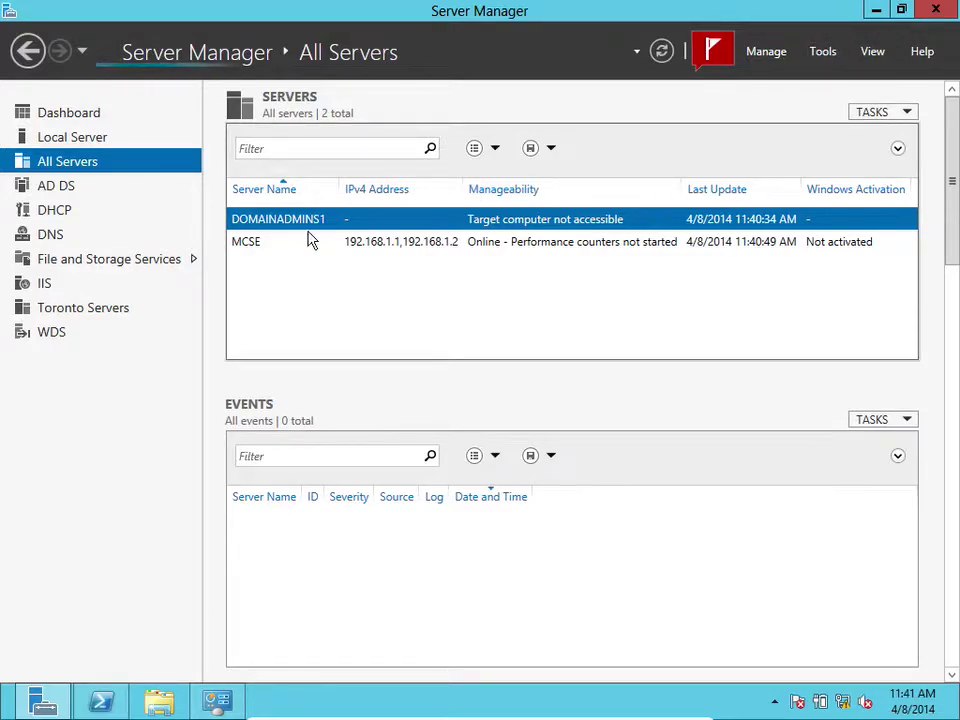
pyautogui.click(84, 137)
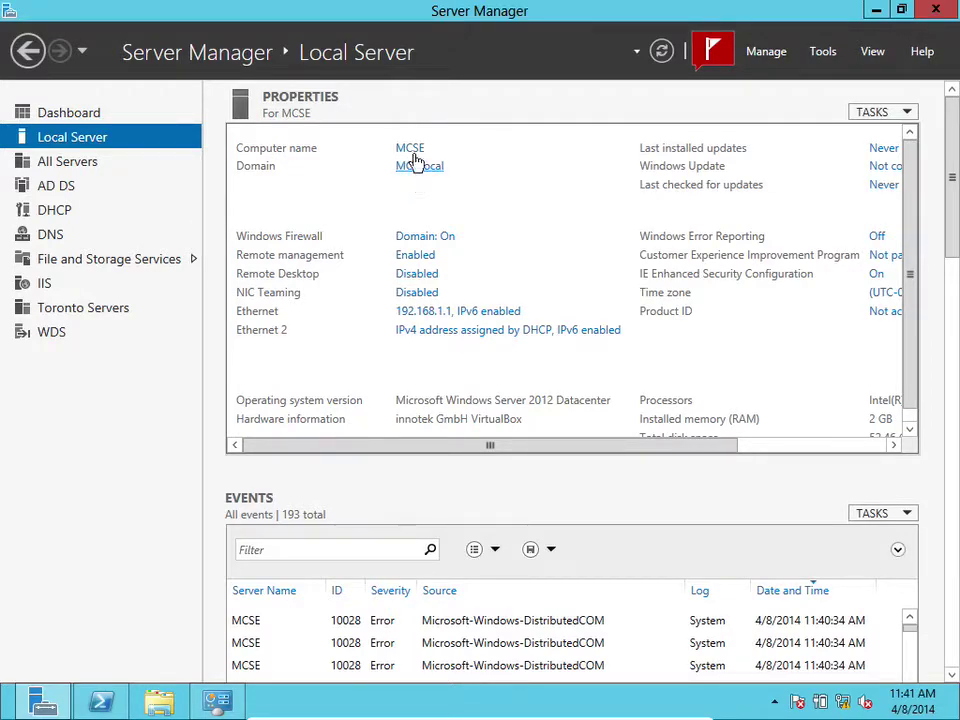
pyautogui.click(79, 163)
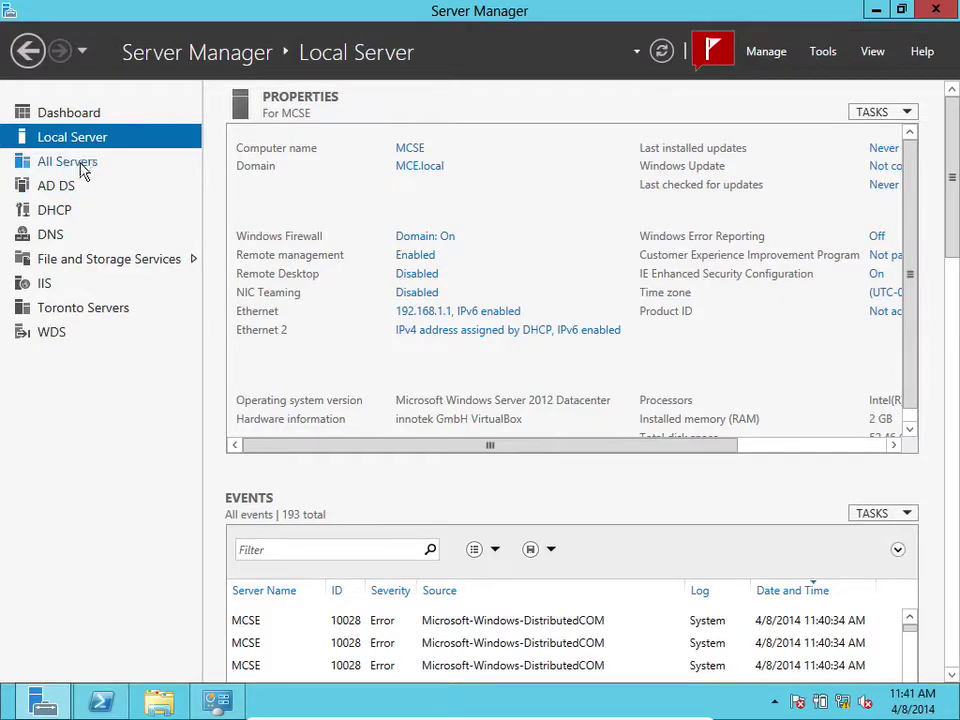
pyautogui.click(108, 316)
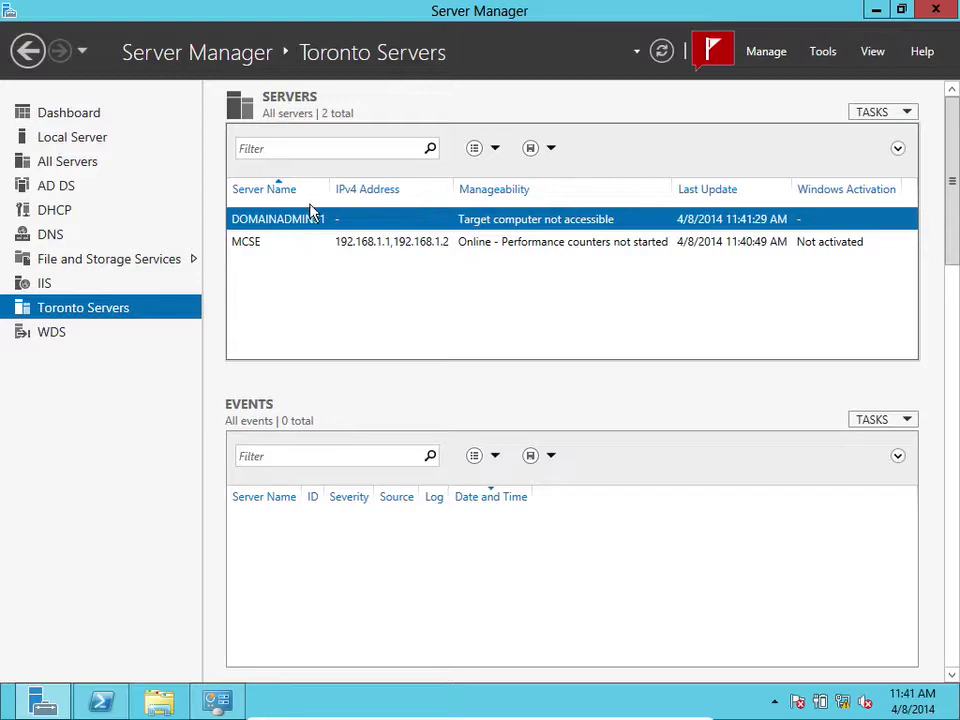
pyautogui.moveTo(326, 189); pyautogui.dragTo(373, 193)
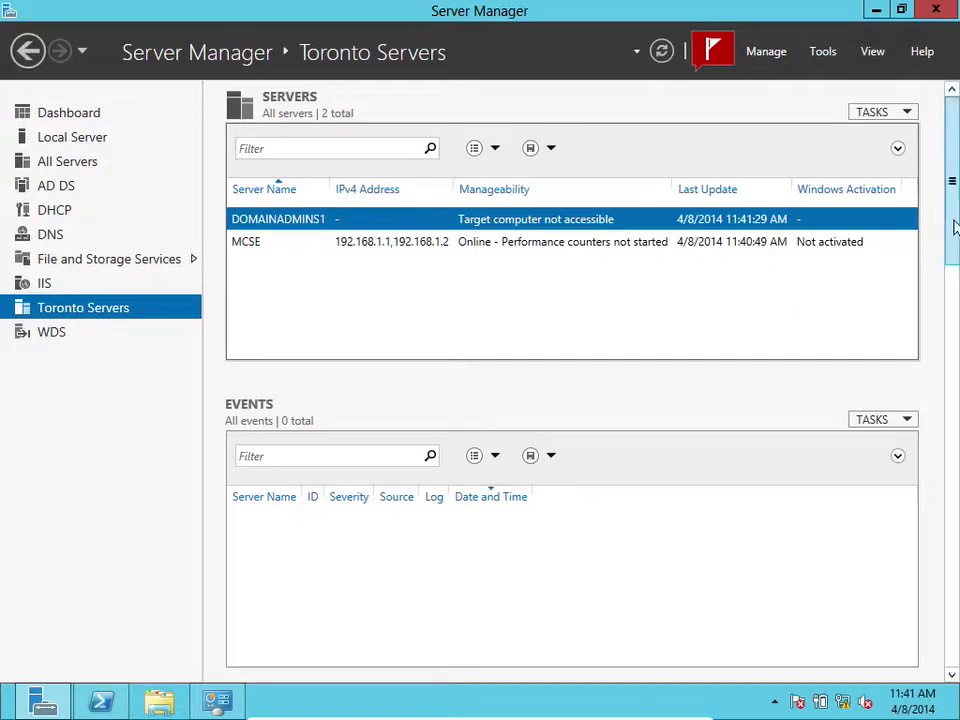
# Open Internet Explorer, dismiss its setup prompt, and move its window so the Toronto Servers list is visible.
pyautogui.moveTo(951, 214); pyautogui.dragTo(919, 154)
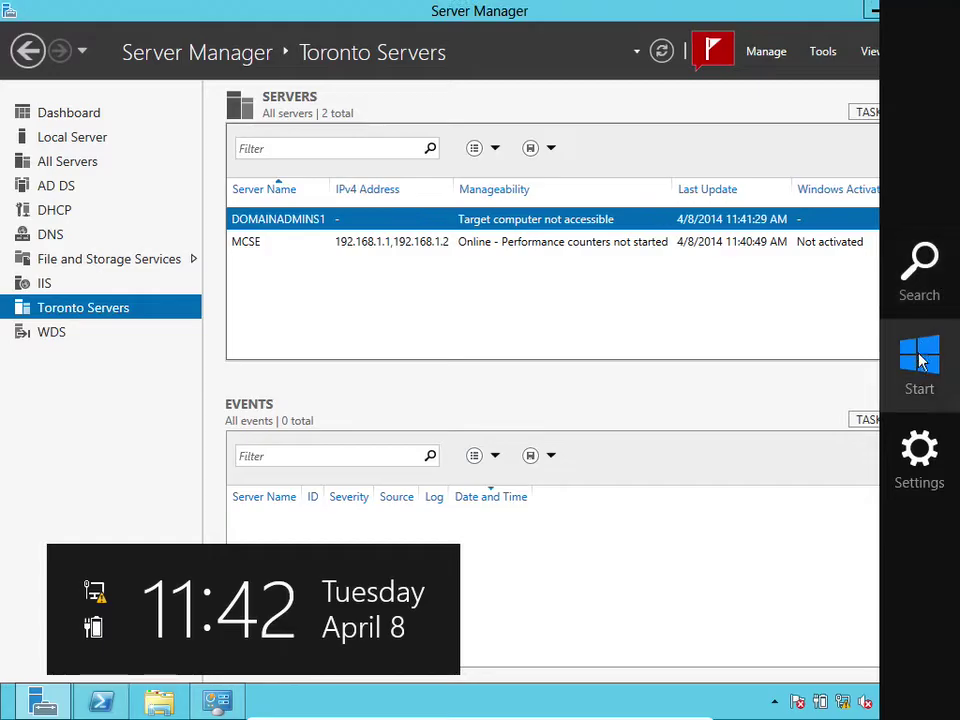
pyautogui.click(922, 366)
pyautogui.click(313, 467)
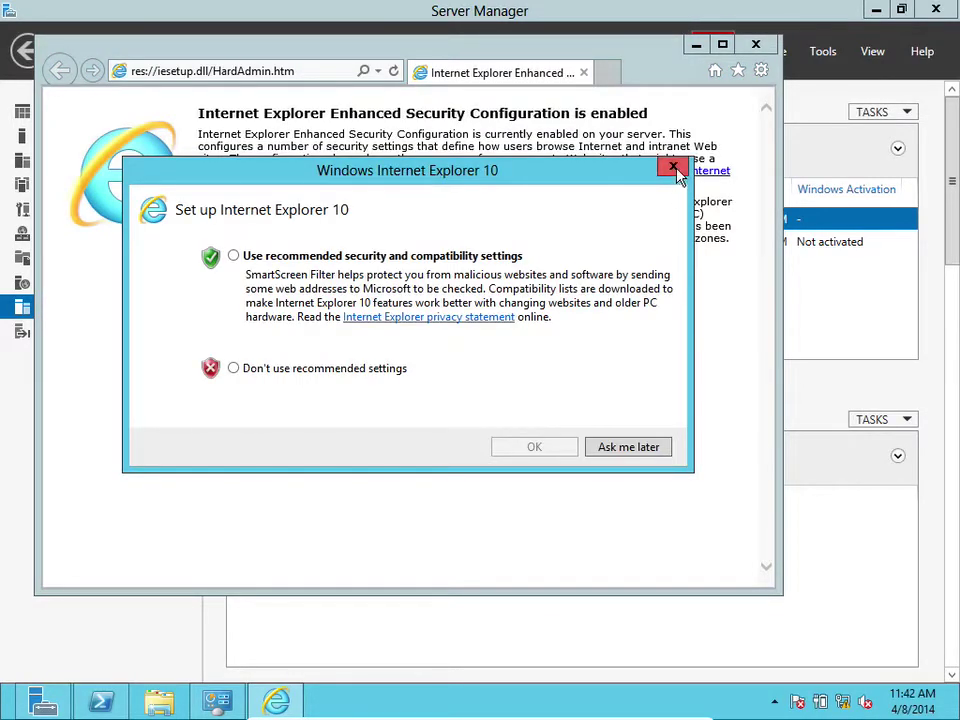
pyautogui.click(674, 168)
pyautogui.moveTo(295, 54); pyautogui.dragTo(452, 122)
pyautogui.click(358, 142)
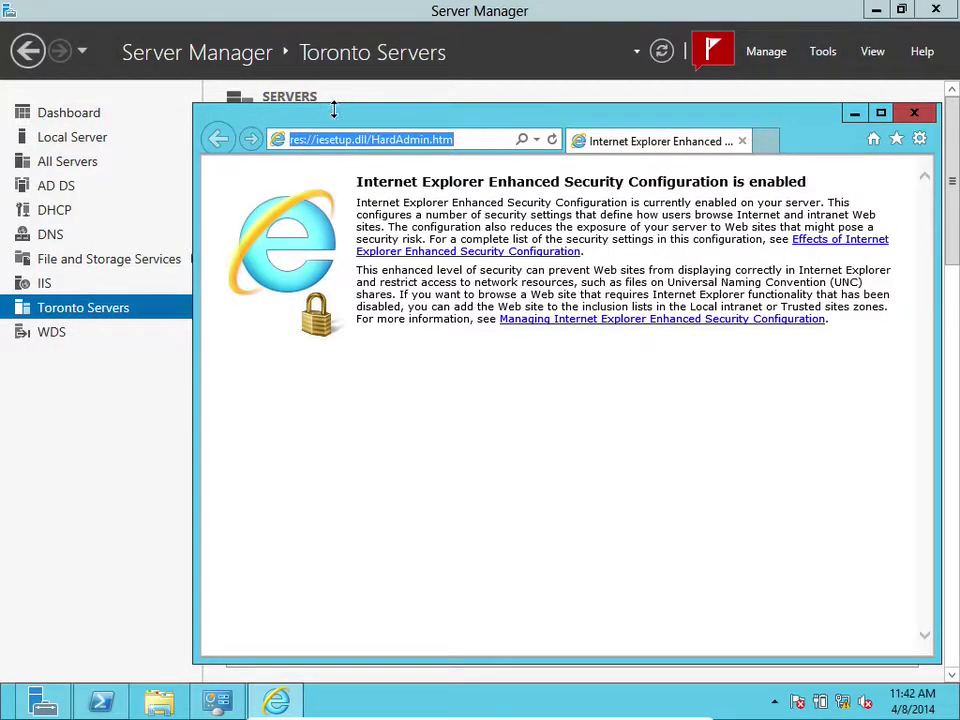
pyautogui.moveTo(320, 117); pyautogui.dragTo(220, 287)
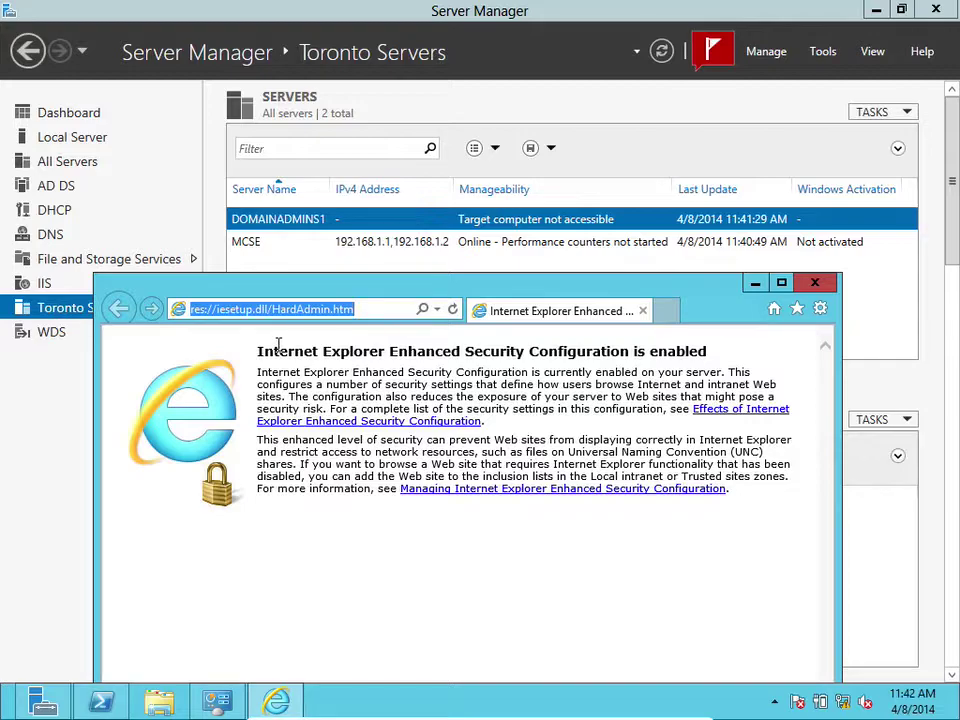
# Try to browse to domainadmins1.mcs.local and to the corrected address domainadmins1.mcse.local.
pyautogui.write('dmain')
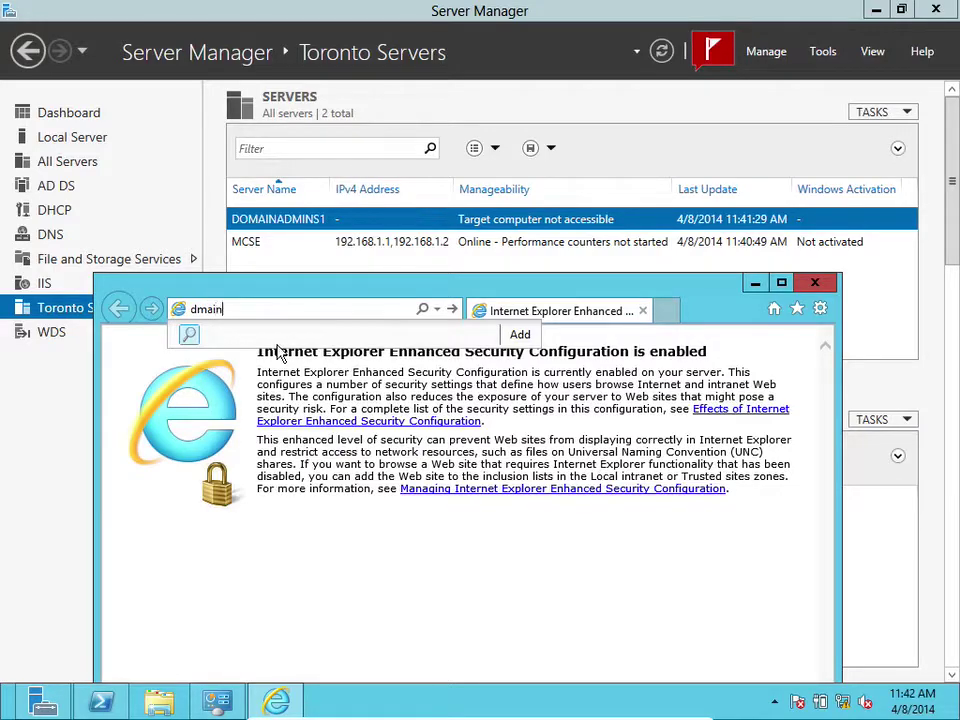
pyautogui.press('BackSpace')
pyautogui.write('dom')
pyautogui.write('ainadminS1.mcs')
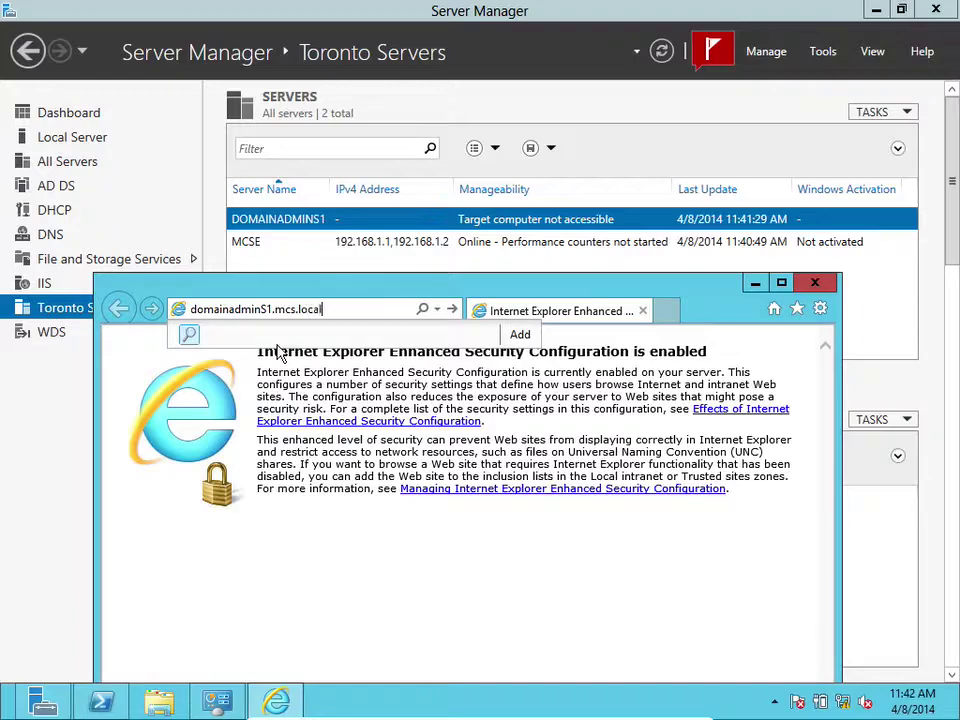
pyautogui.write('.local')
pyautogui.press('Return')
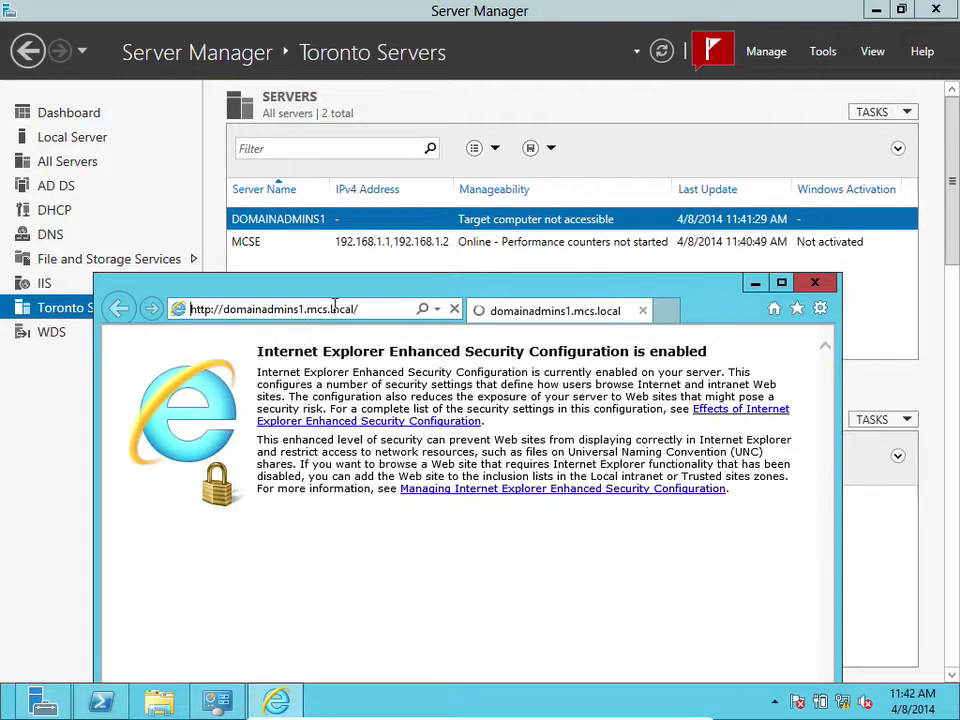
pyautogui.click(327, 311)
pyautogui.write('e')
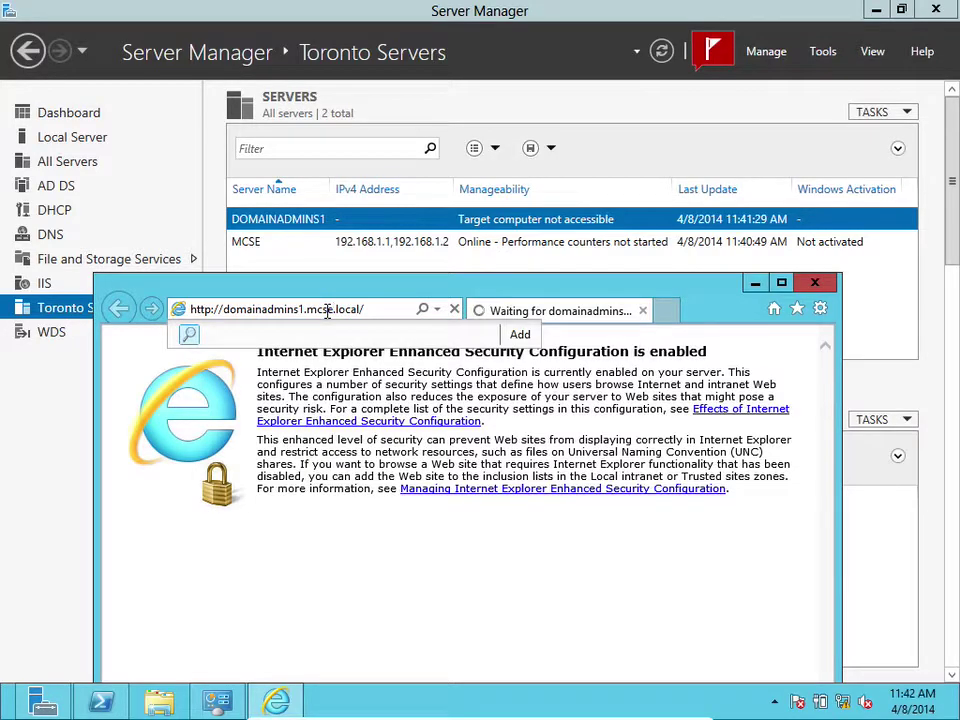
pyautogui.press('Return')
# Reposition the browser window and load the web server page at 192.168.1.5.
pyautogui.moveTo(377, 279); pyautogui.dragTo(446, 92)
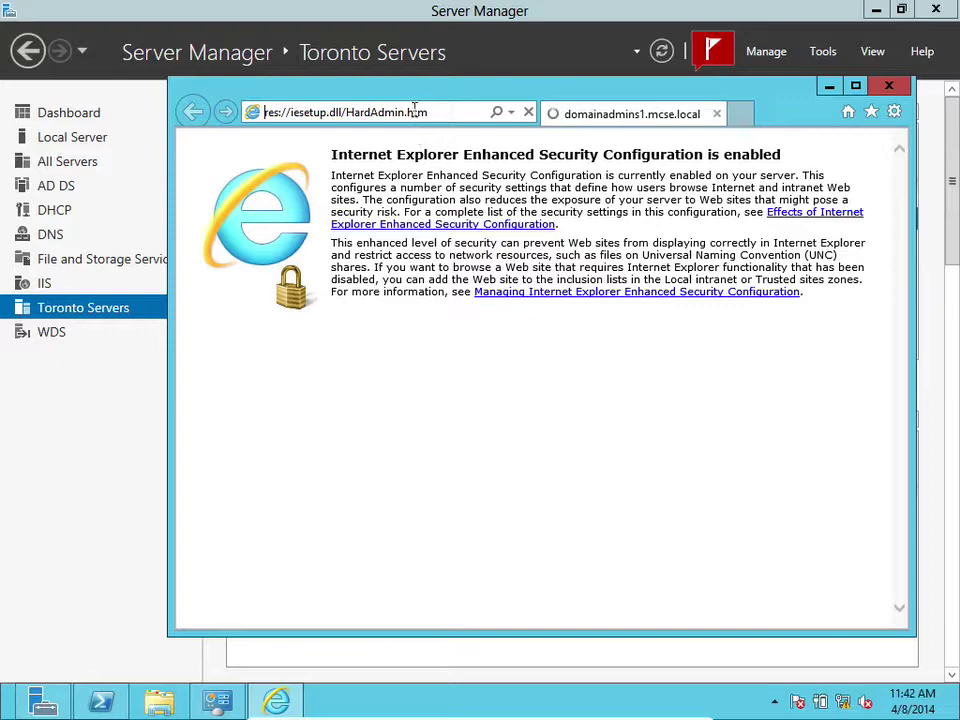
pyautogui.click(413, 113)
pyautogui.write('192')
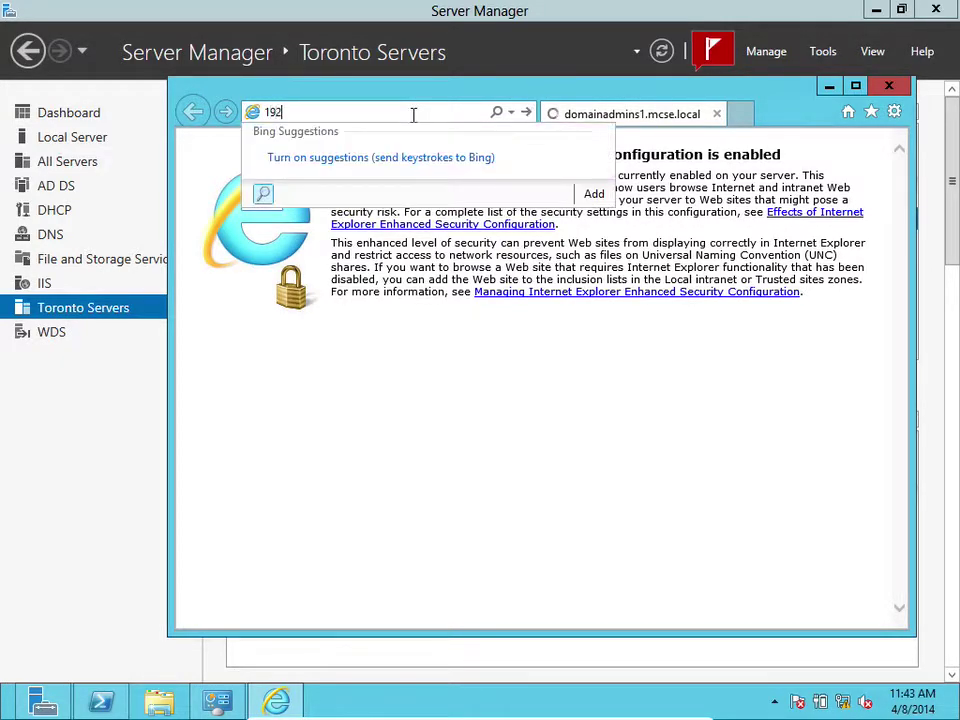
pyautogui.write('.168.1.5')
pyautogui.press('Return')
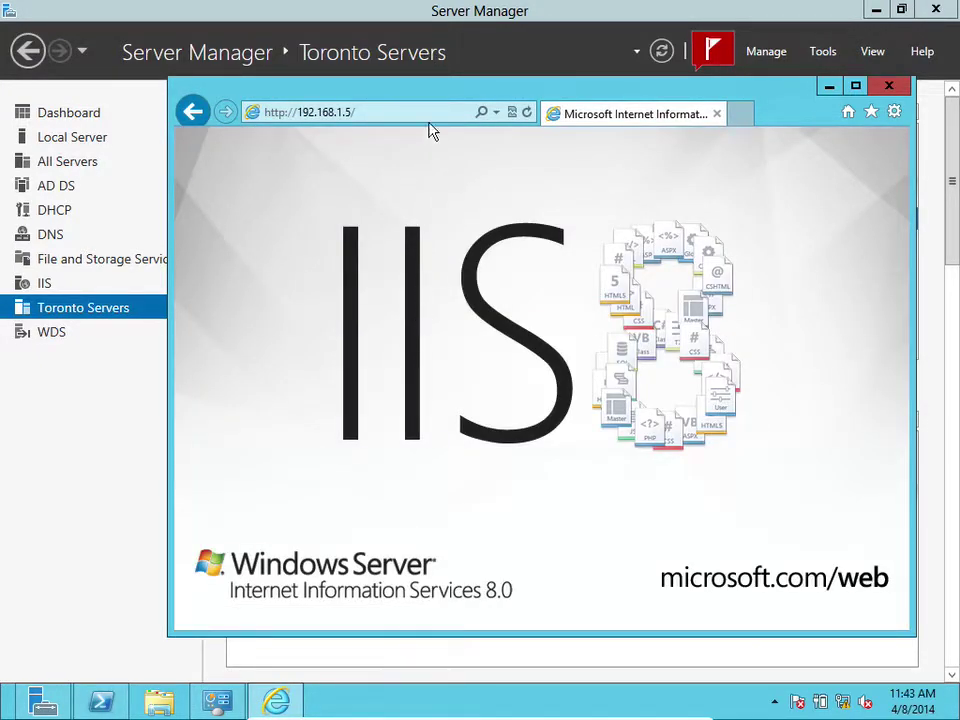
# Load the web server page at 192.168.1.1 for comparison.
pyautogui.click(411, 108)
pyautogui.click(411, 110)
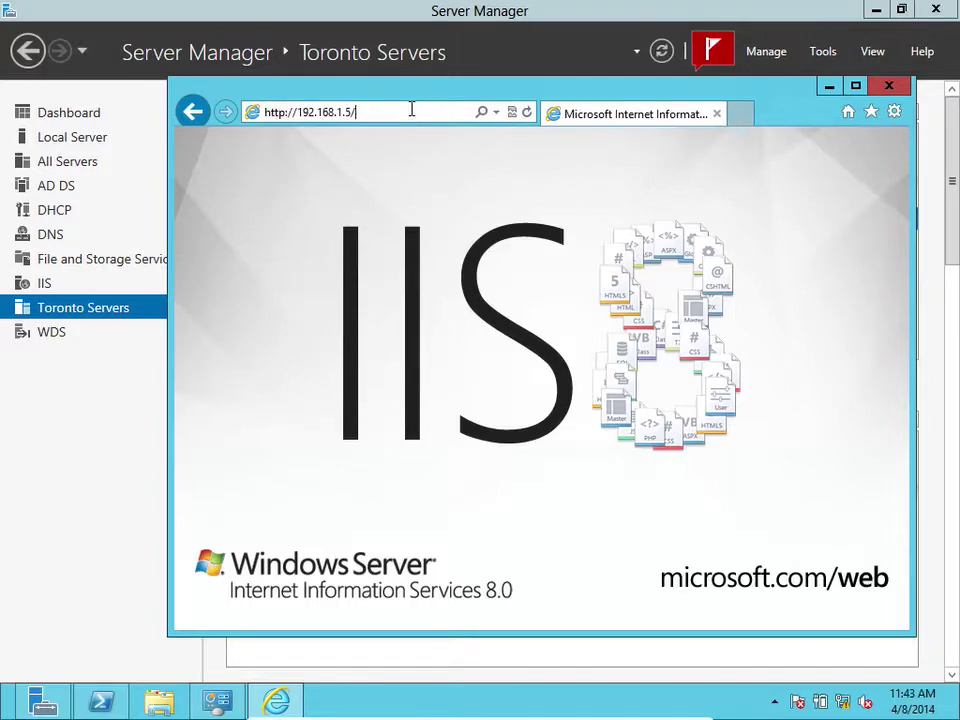
pyautogui.press('BackSpace')
pyautogui.press('BackSpace')
pyautogui.write('1')
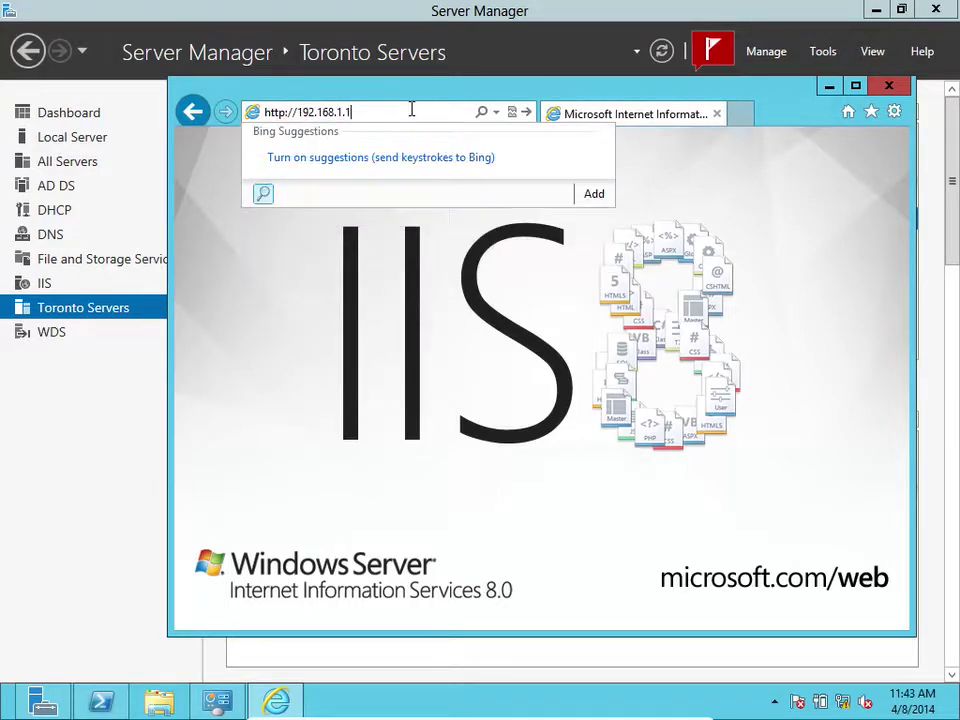
pyautogui.press('Return')
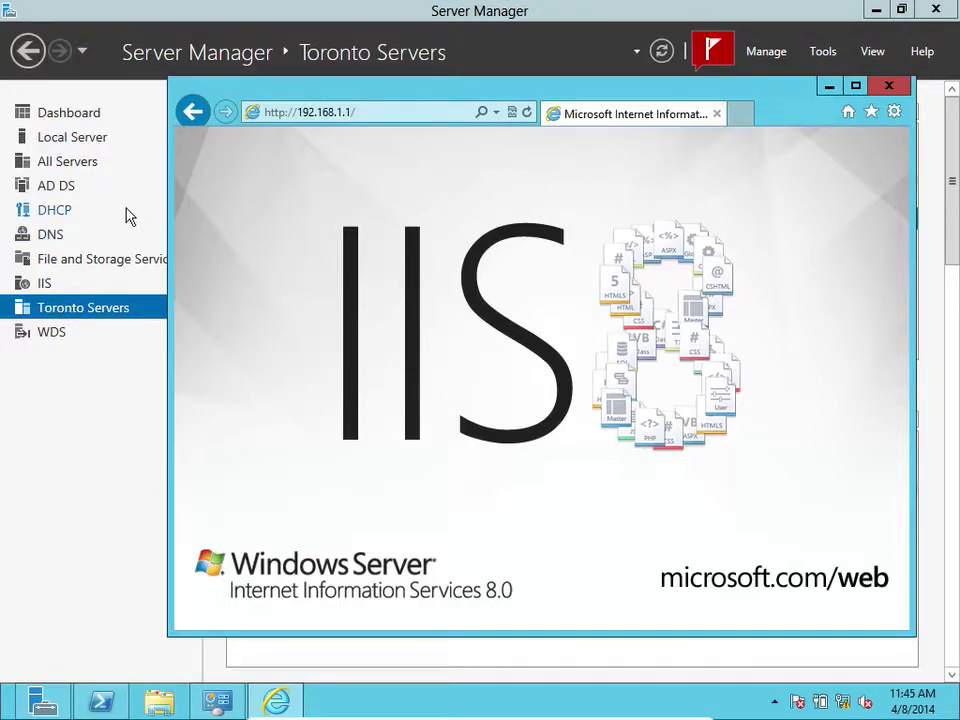
# Check the servers listed under IIS in Server Manager, look at the web page again, and minimize the browser.
pyautogui.click(107, 309)
pyautogui.click(46, 284)
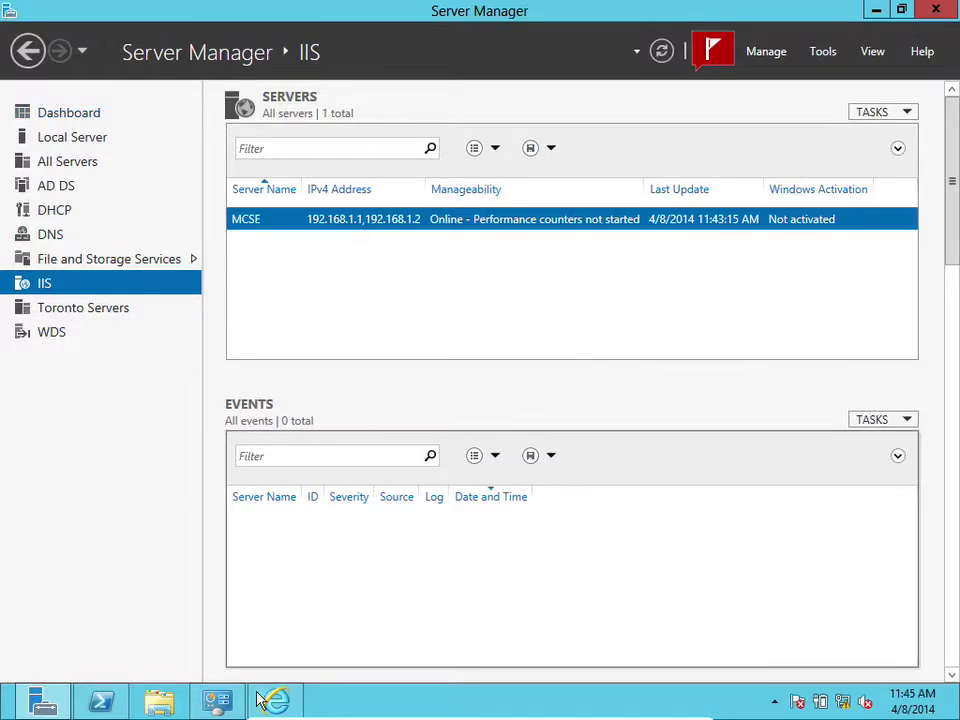
pyautogui.moveTo(276, 700)
pyautogui.click(255, 630)
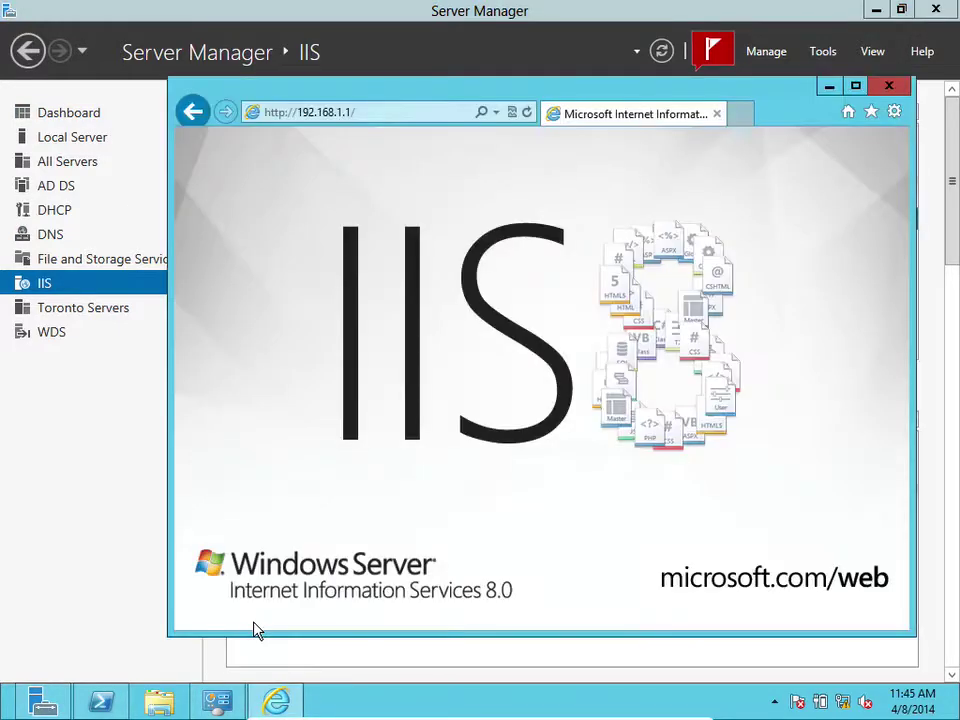
pyautogui.click(829, 86)
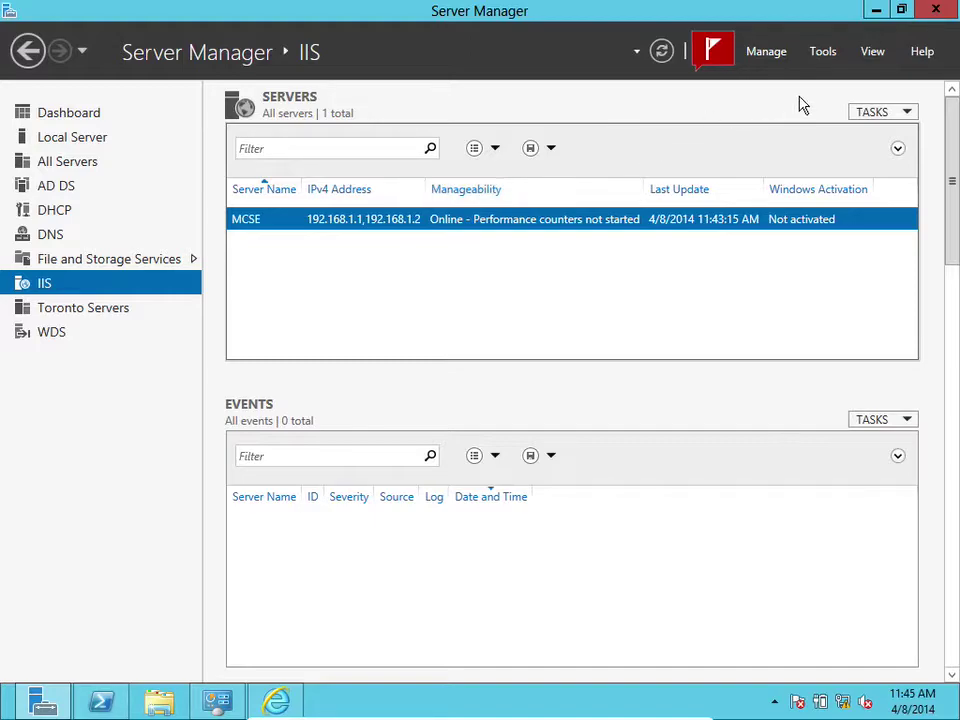
# Open DNS Manager and display the records of the MCE.local forward lookup zone on MCSE.
pyautogui.click(823, 54)
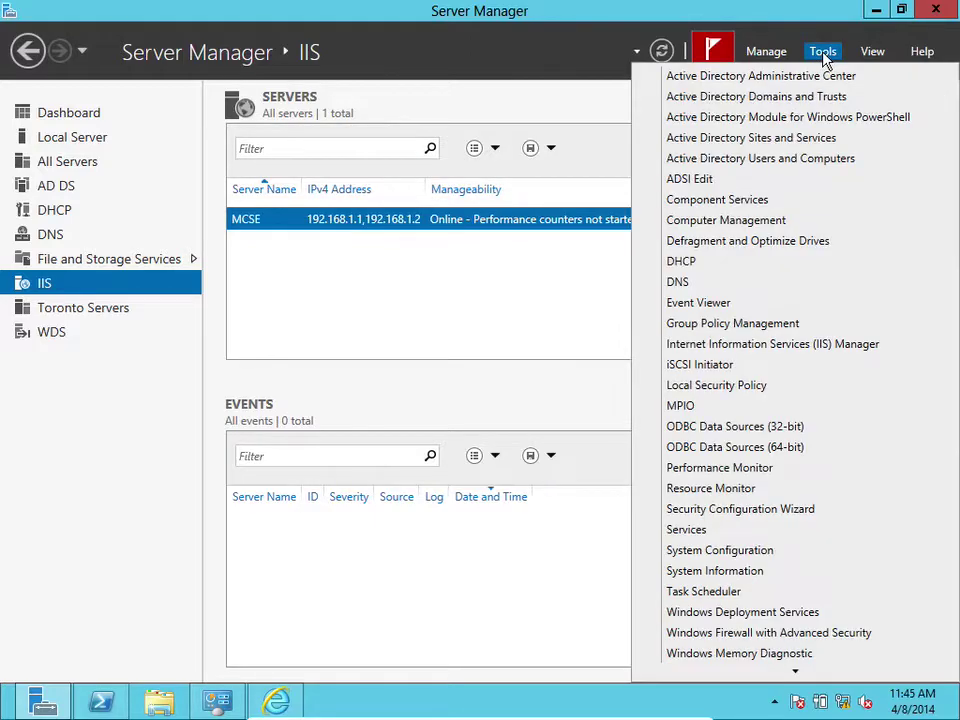
pyautogui.click(710, 282)
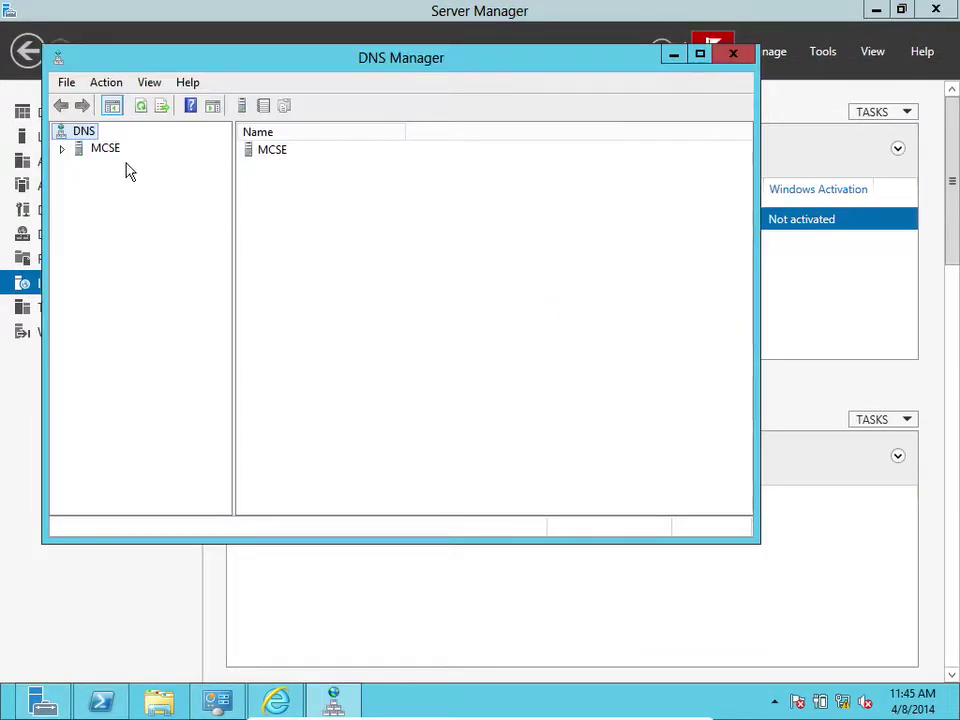
pyautogui.doubleClick(76, 152)
pyautogui.doubleClick(80, 185)
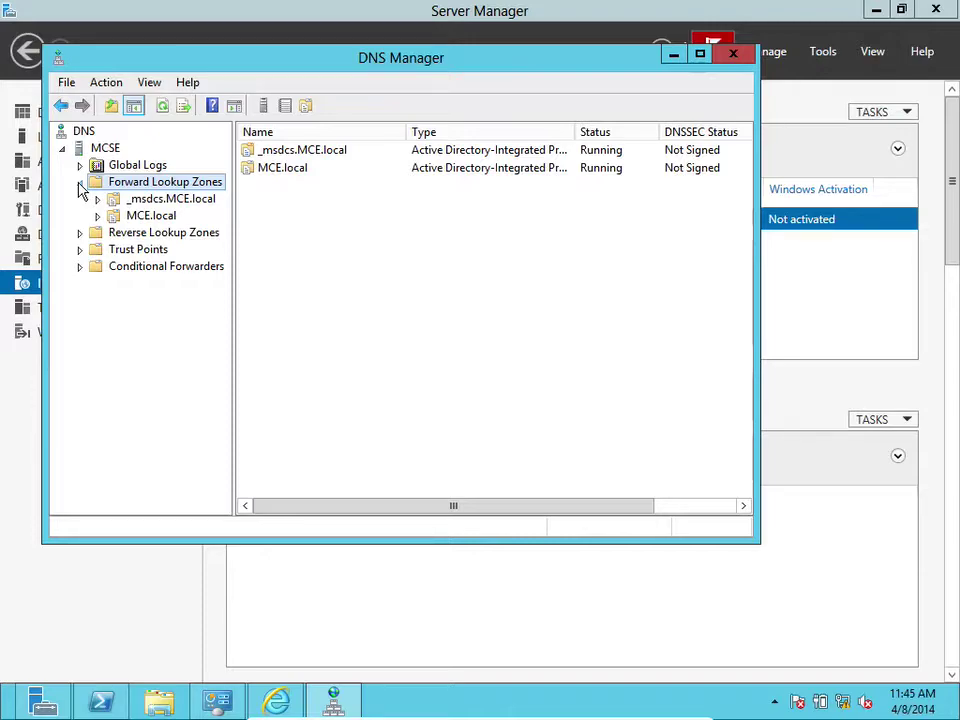
pyautogui.doubleClick(110, 215)
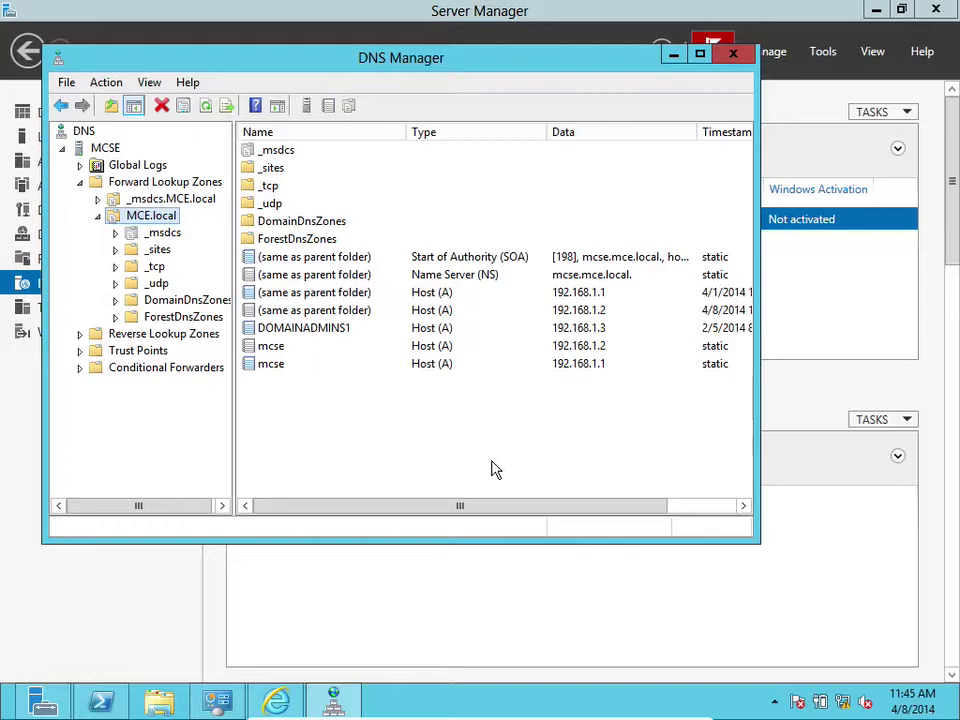
# Examine the host record addresses and timestamps in the MCE.local zone and refresh the record list.
pyautogui.moveTo(575, 508); pyautogui.dragTo(611, 491)
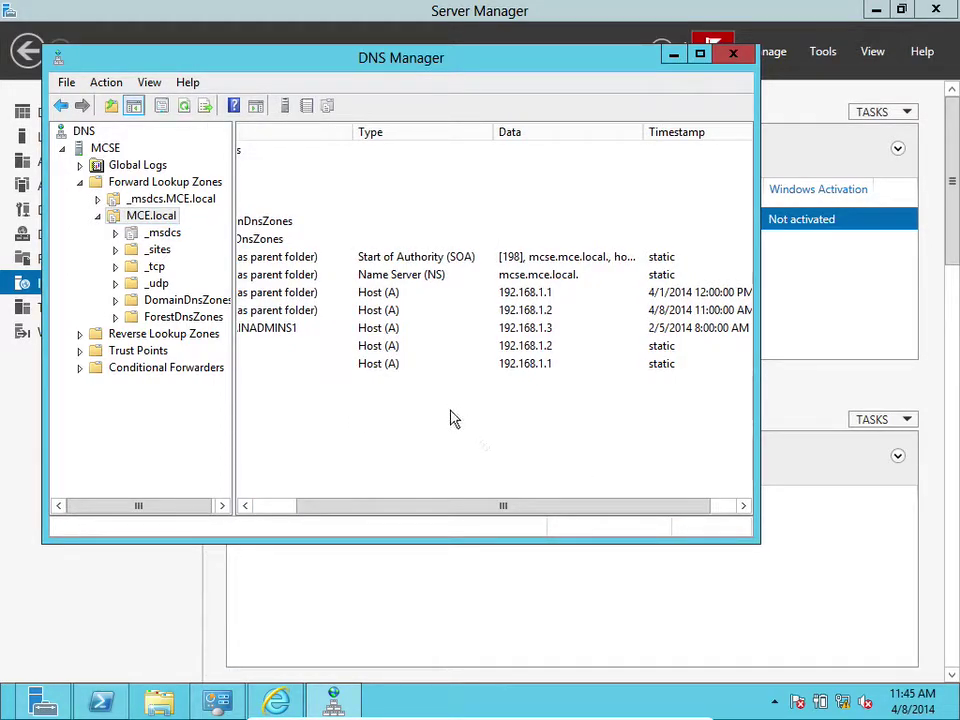
pyautogui.rightClick(452, 418)
pyautogui.click(503, 261)
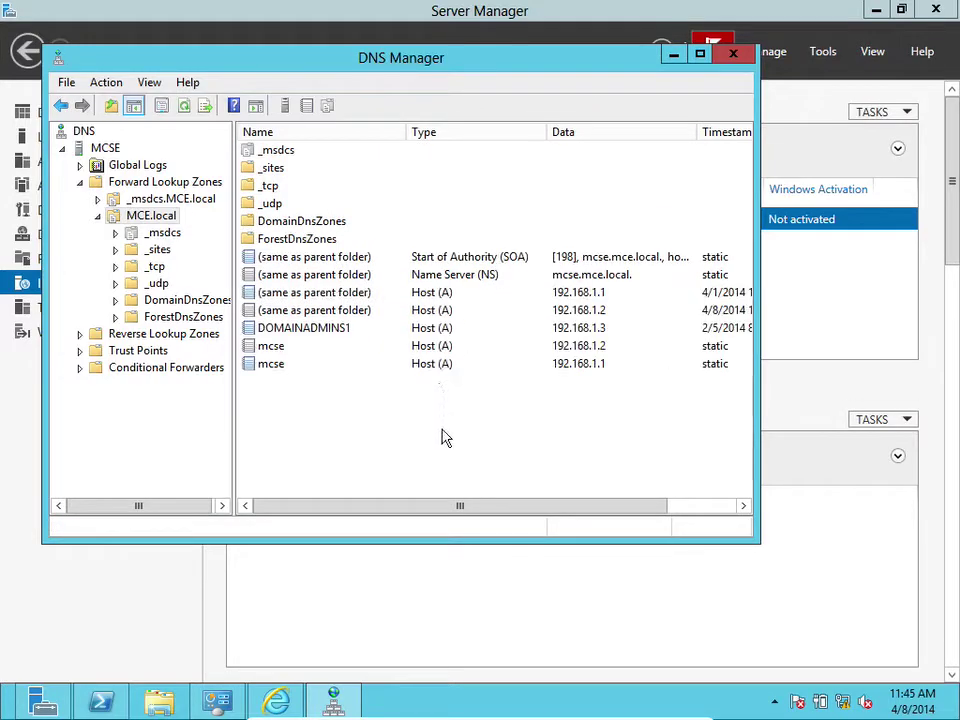
pyautogui.moveTo(471, 506); pyautogui.dragTo(443, 511)
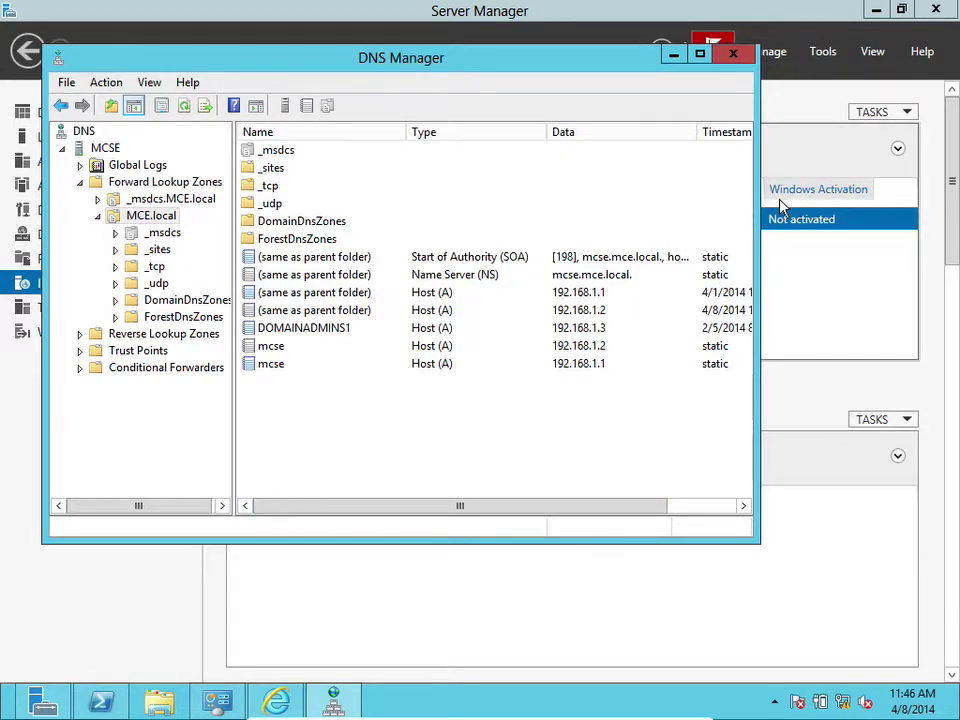
# Take the Win2012 E virtual machine out of full screen and switch to Server Core E.
pyautogui.press('super+f')
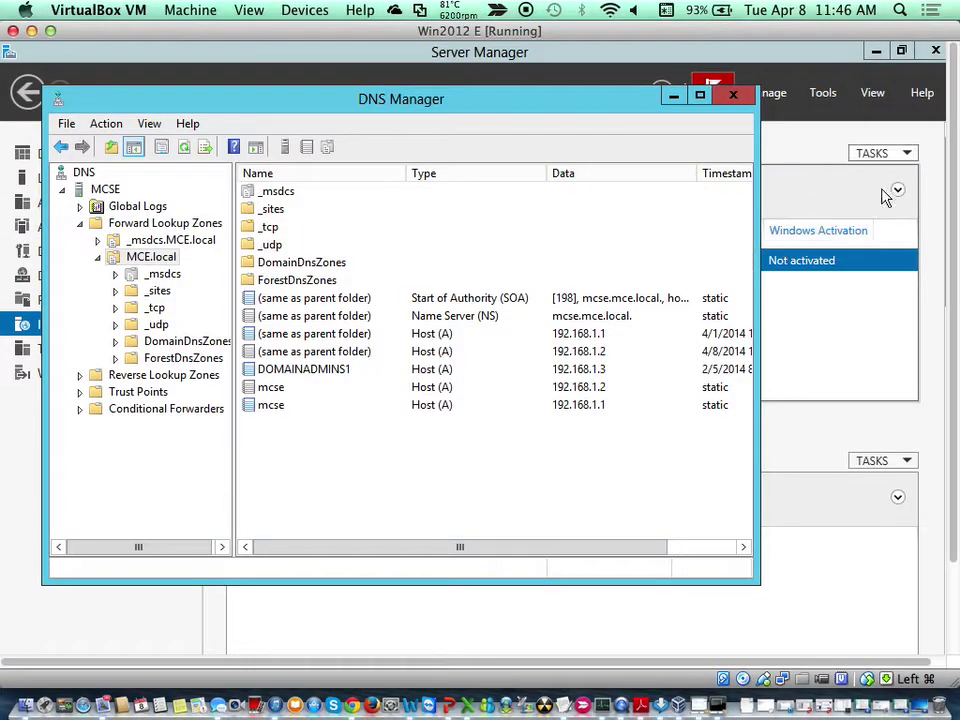
pyautogui.moveTo(810, 39)
pyautogui.mouseDown()
pyautogui.moveTo(788, 45)
pyautogui.moveTo(809, 52)
pyautogui.mouseUp()
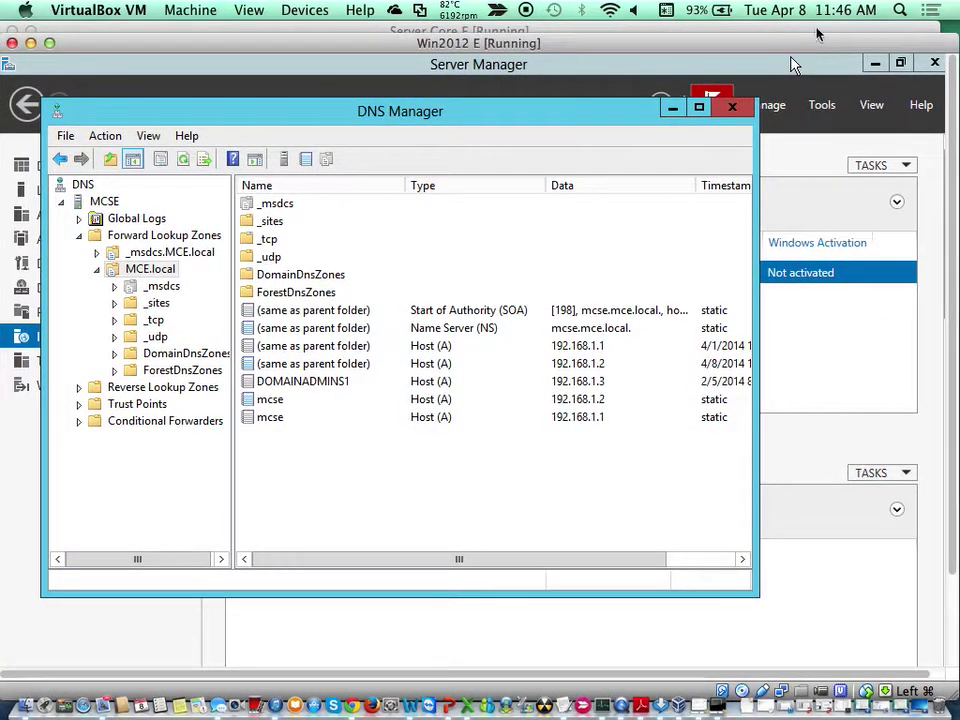
pyautogui.click(816, 30)
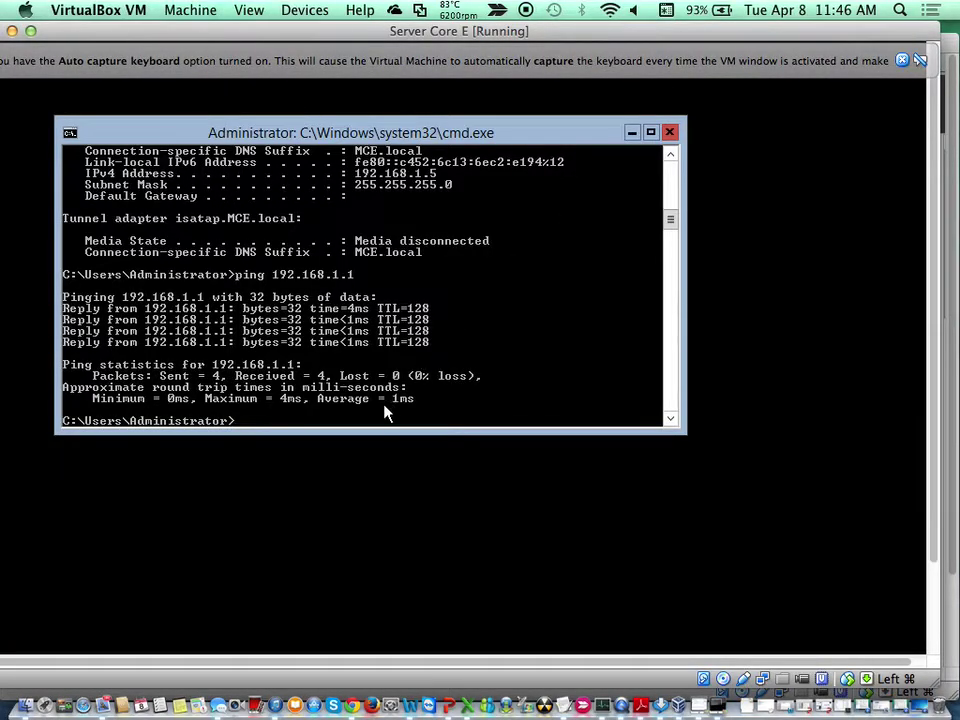
# Release the DHCP address on Server Core E with ipconfig /release.
pyautogui.press('Up')
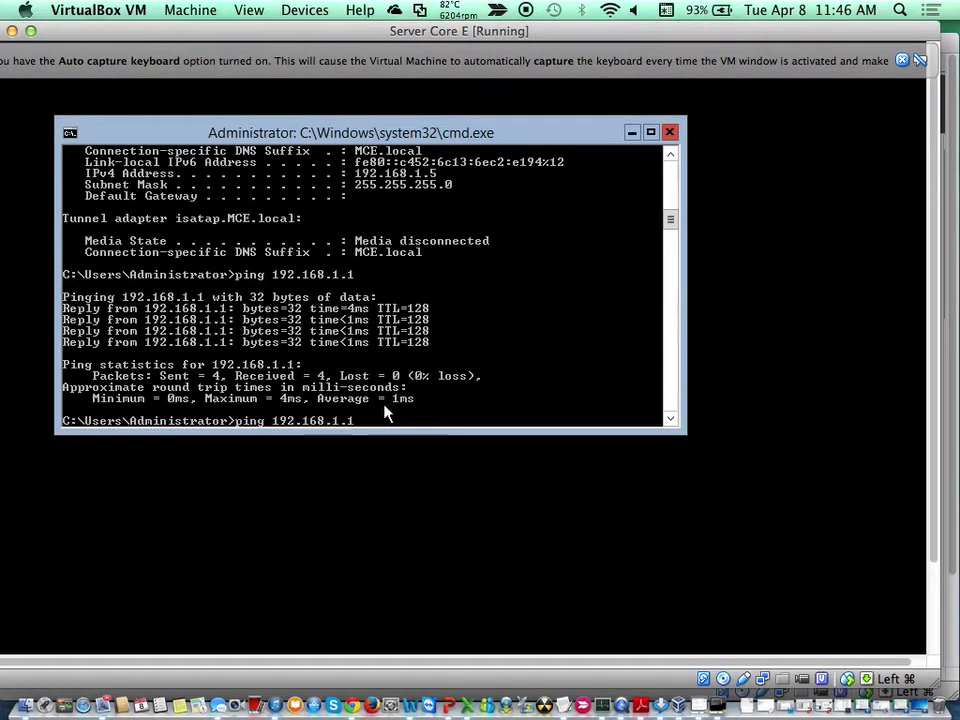
pyautogui.press('BackSpace')
pyautogui.press('BackSpace')
pyautogui.press('BackSpace')
pyautogui.press('BackSpace')
pyautogui.press('BackSpace')
pyautogui.press('BackSpace')
pyautogui.press('BackSpace')
pyautogui.press('BackSpace')
pyautogui.press('BackSpace')
pyautogui.press('BackSpace')
pyautogui.press('BackSpace')
pyautogui.press('BackSpace')
pyautogui.press('BackSpace')
pyautogui.press('BackSpace')
pyautogui.press('BackSpace')
pyautogui.press('BackSpace')
pyautogui.write('ipconfig/')
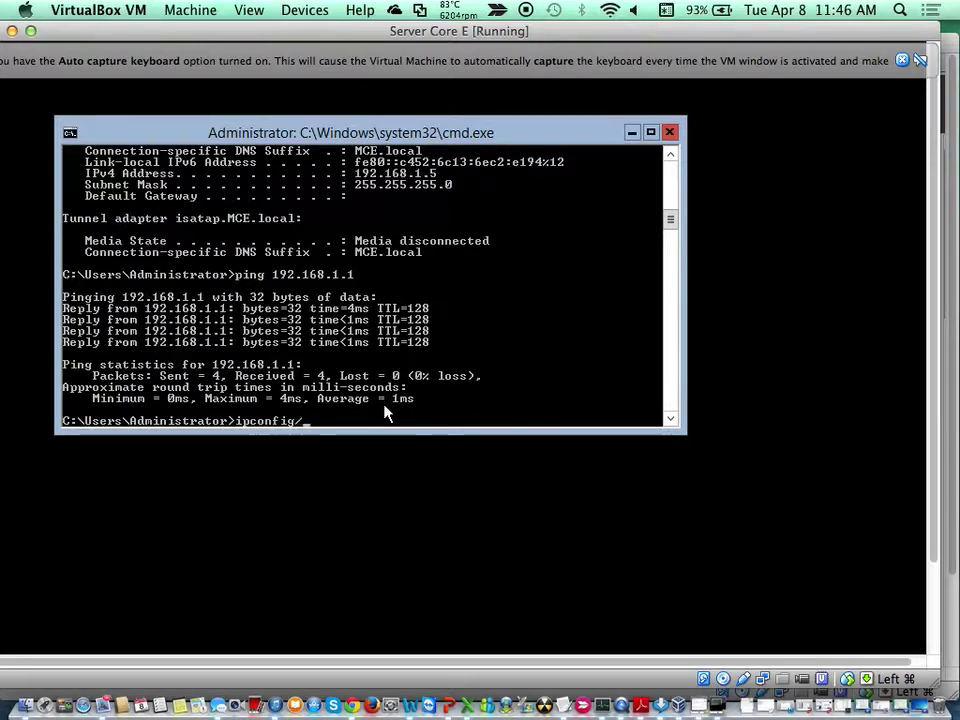
pyautogui.press('BackSpace')
pyautogui.write('/release')
pyautogui.press('Return')
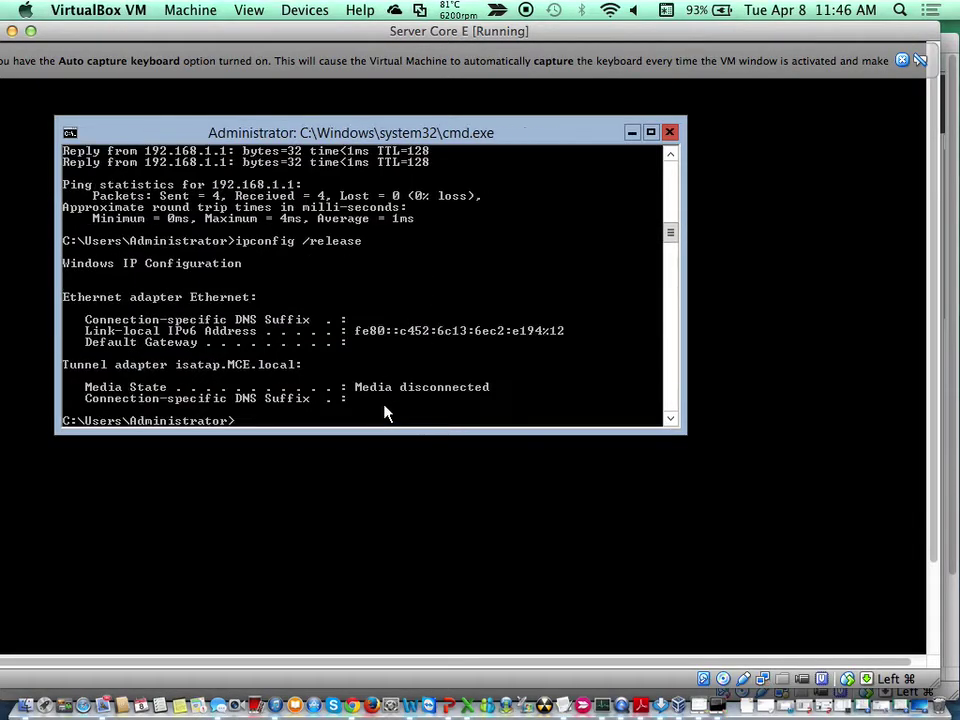
# Request a new DHCP lease on Server Core E with ipconfig /renew.
pyautogui.press('Up')
pyautogui.press('BackSpace')
pyautogui.press('BackSpace')
pyautogui.press('BackSpace')
pyautogui.press('BackSpace')
pyautogui.press('BackSpace')
pyautogui.write('new')
pyautogui.press('Return')
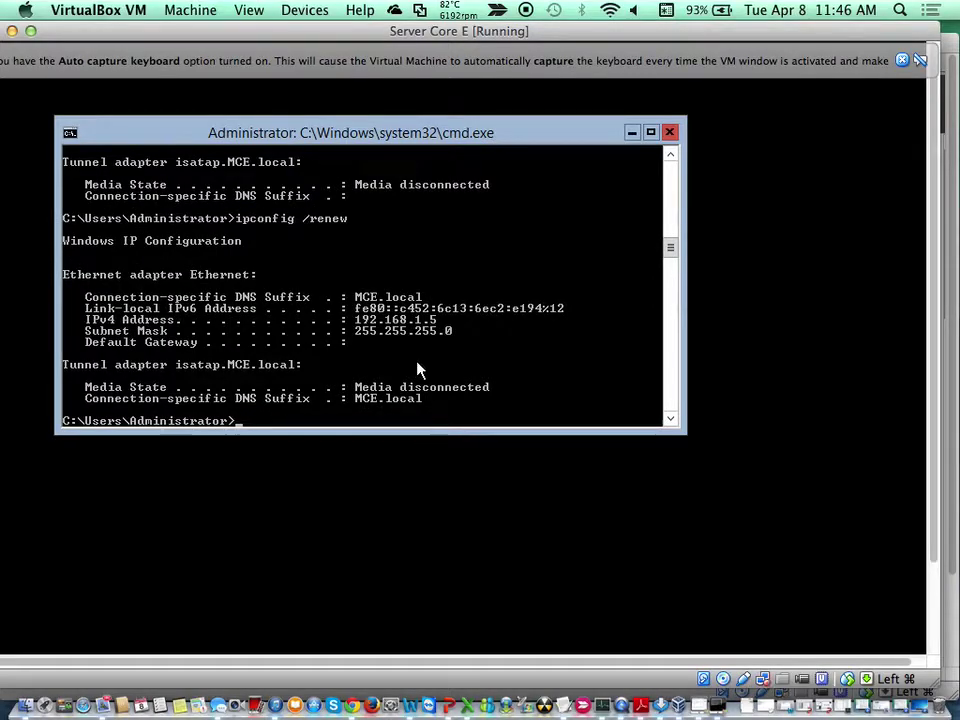
# Run ipconfig /all on Server Core E and review its host name, DNS suffix, DHCP and DNS server settings.
pyautogui.write('ipconfig al')
pyautogui.press('BackSpace')
pyautogui.press('BackSpace')
pyautogui.write('/all')
pyautogui.press('Return')
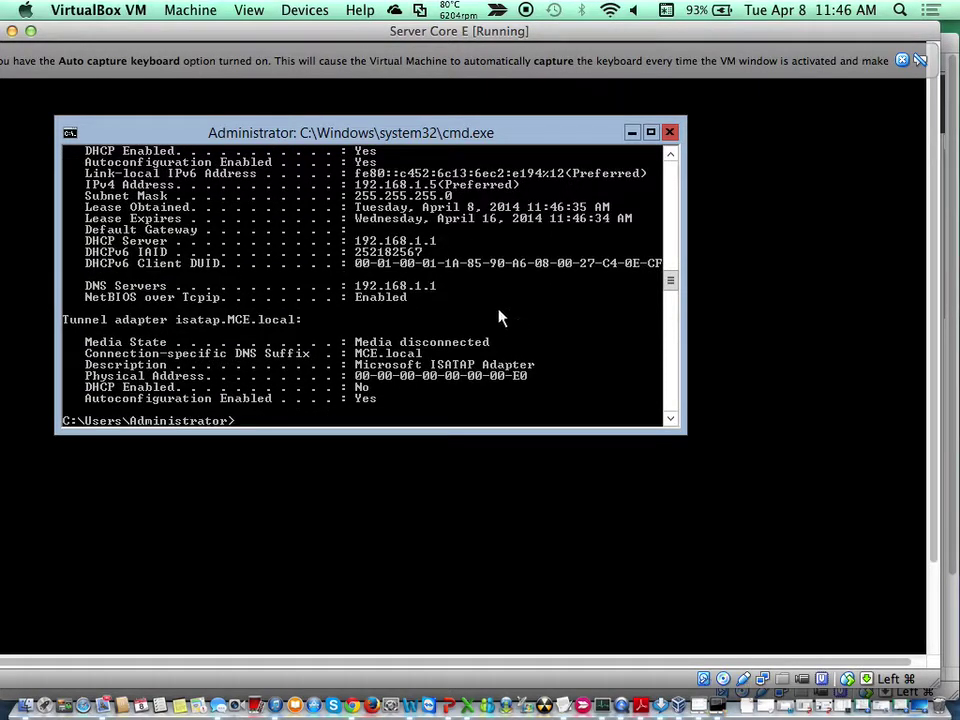
pyautogui.scroll(3, 500, 318)
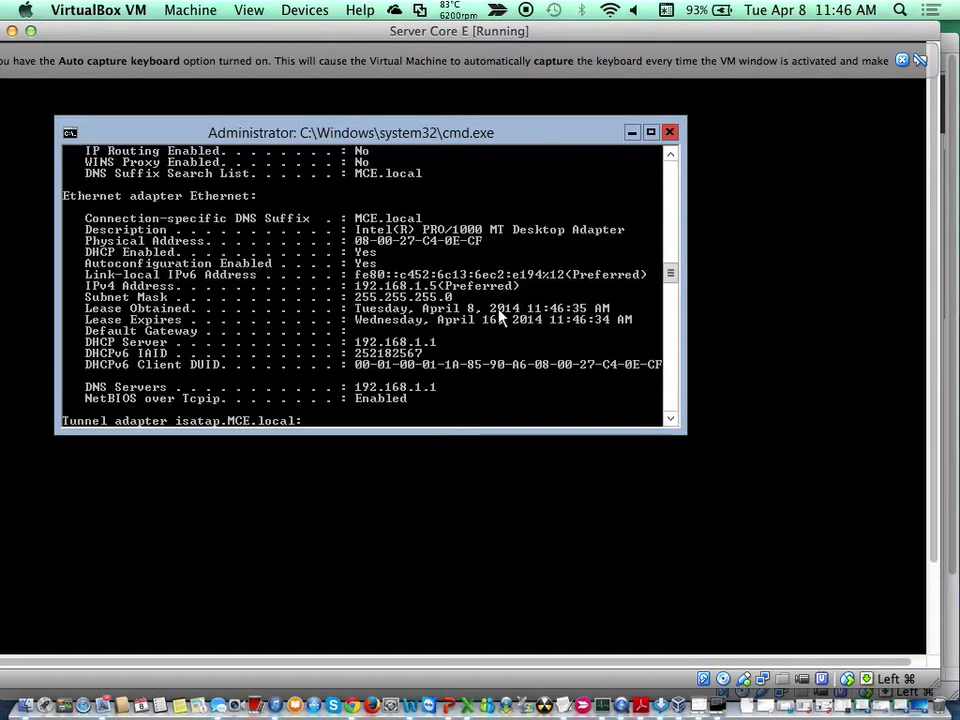
pyautogui.scroll(2, 500, 318)
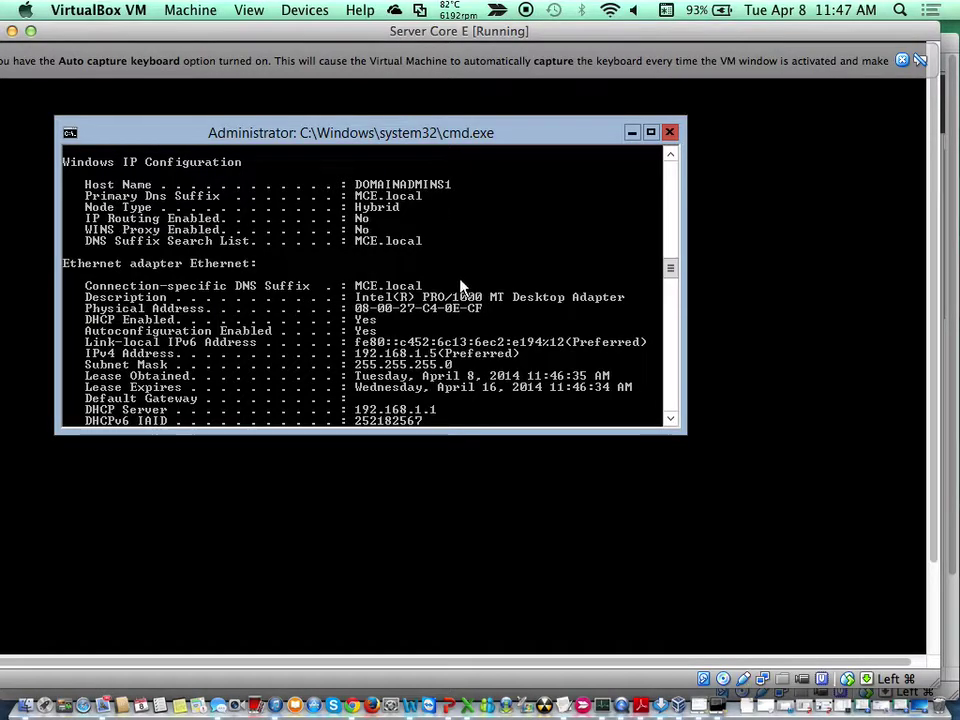
pyautogui.scroll(-1, 462, 287)
pyautogui.scroll(-1, 462, 287)
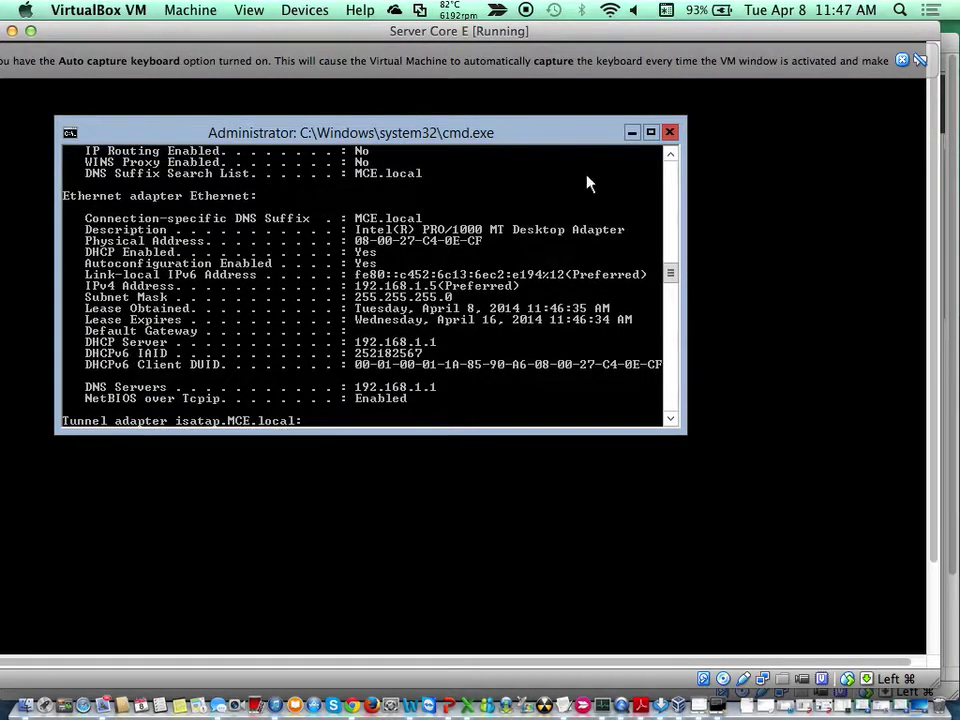
# Minimize the command prompt on Server Core E, switch to Win2012 E and refresh the MCE.local records in DNS Manager.
pyautogui.click(632, 132)
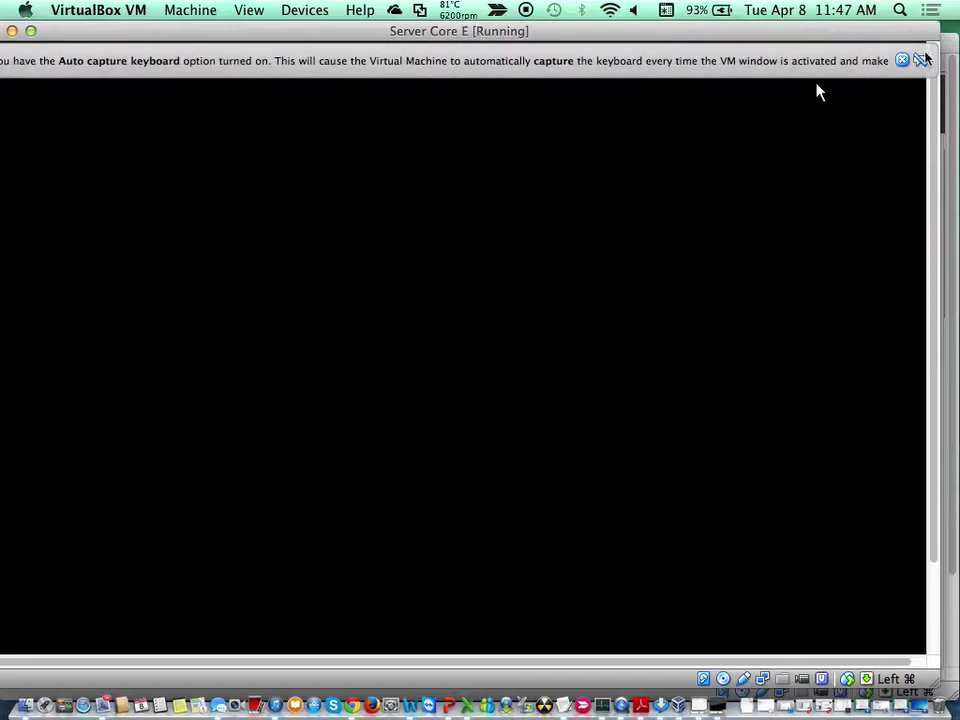
pyautogui.click(949, 45)
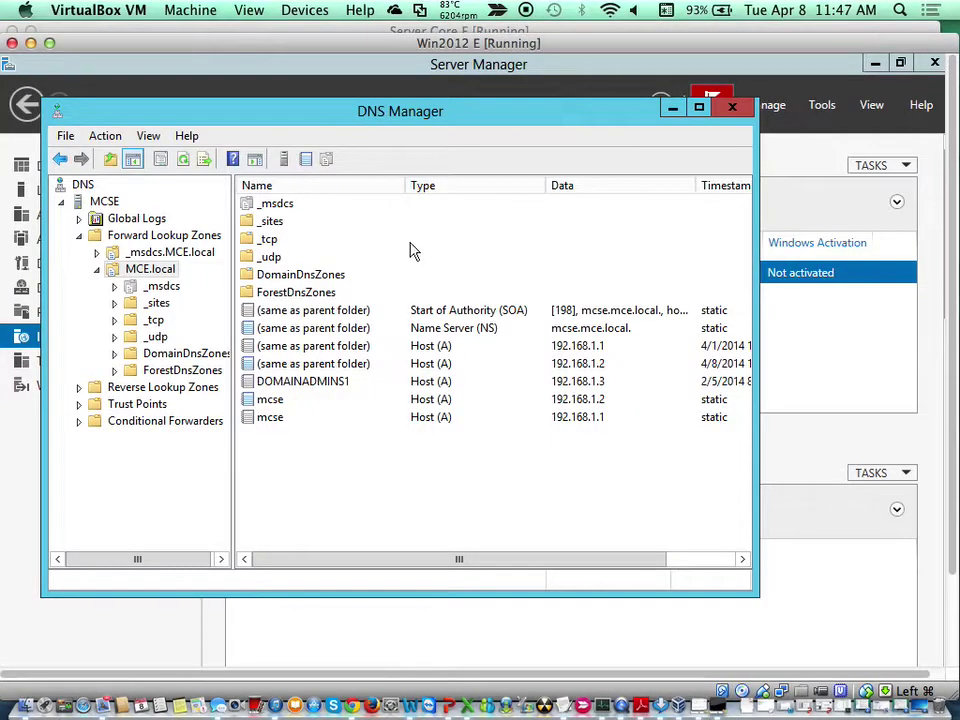
pyautogui.rightClick(358, 490)
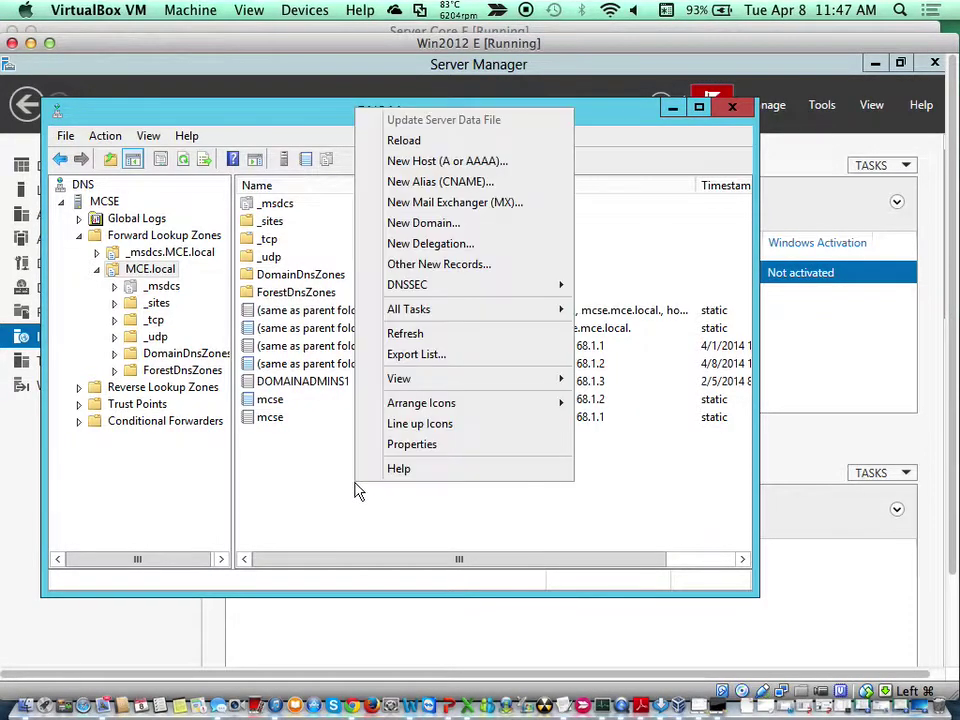
pyautogui.click(418, 332)
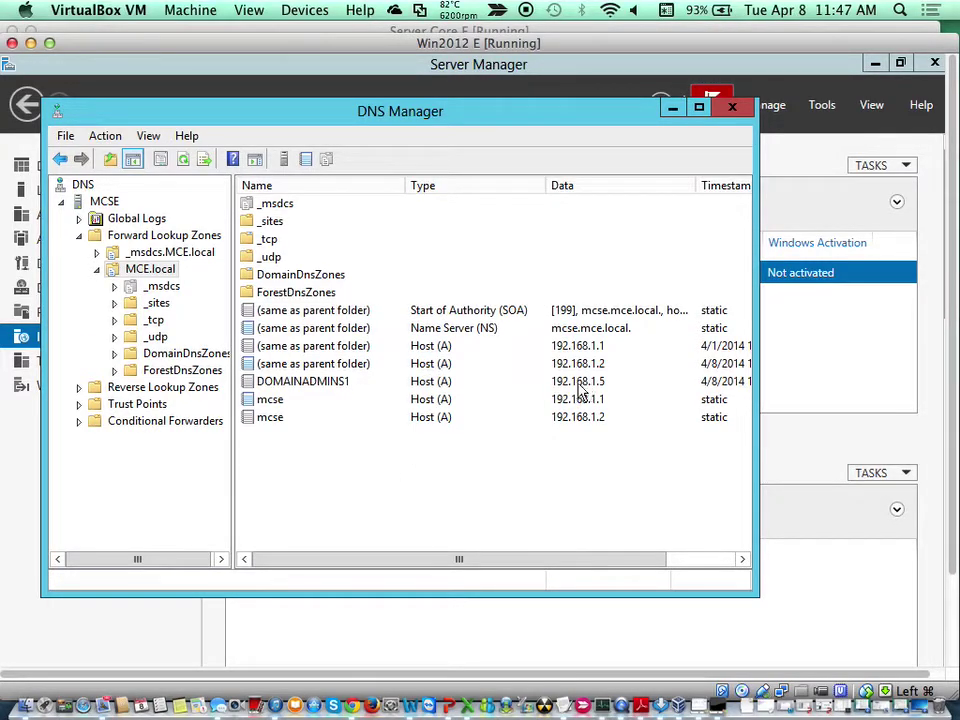
# Create a host (A) record named www with IP address 192.168.1.23 in the MCE.local zone and refresh the records.
pyautogui.rightClick(422, 444)
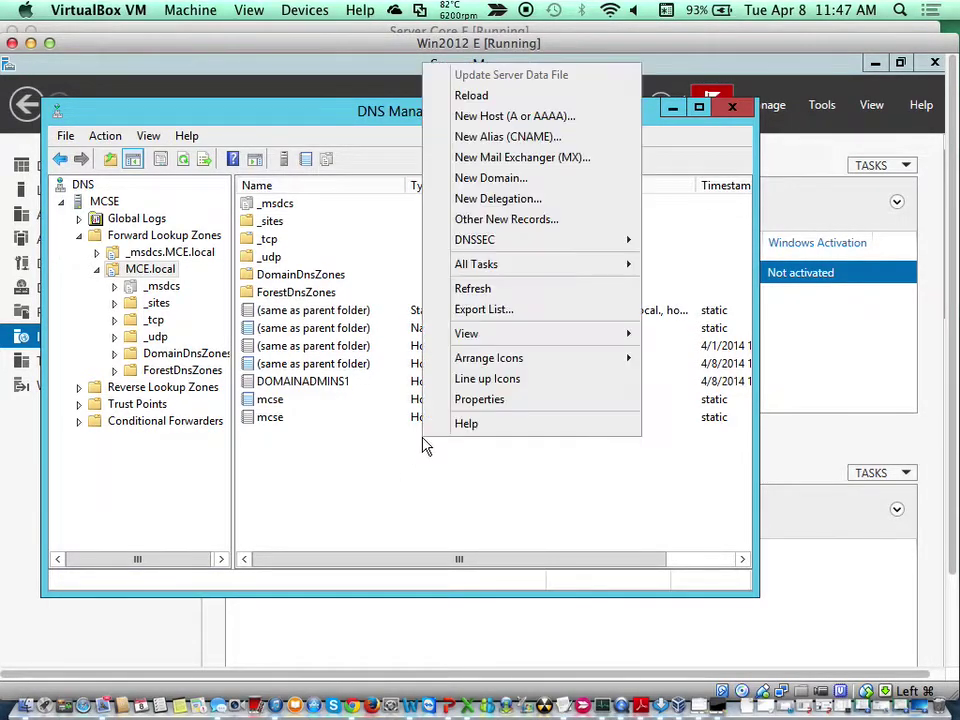
pyautogui.click(514, 116)
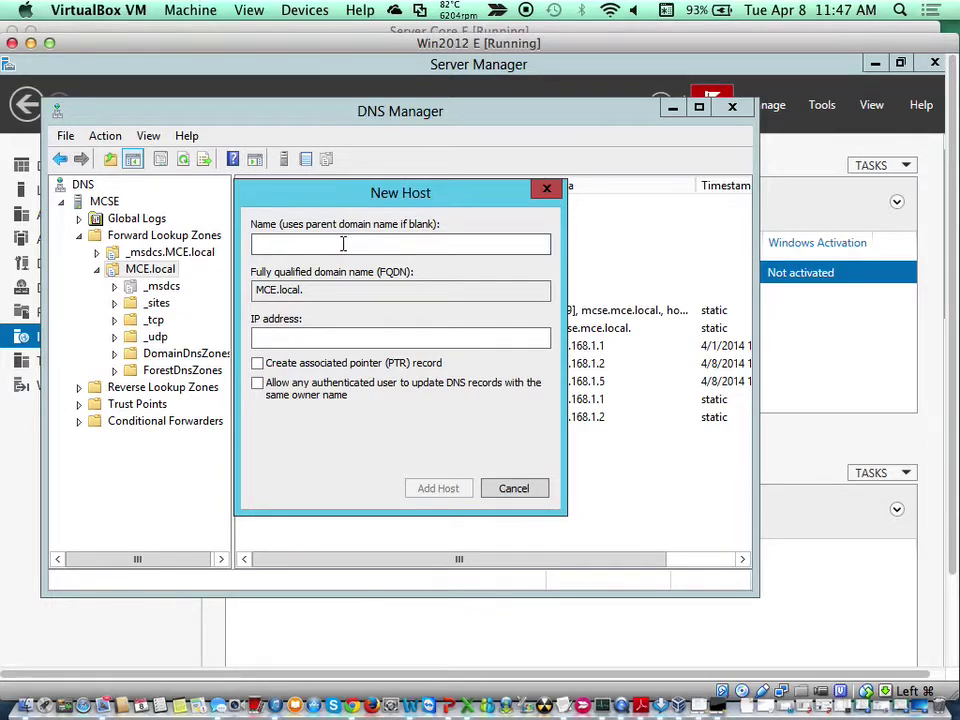
pyautogui.write('www')
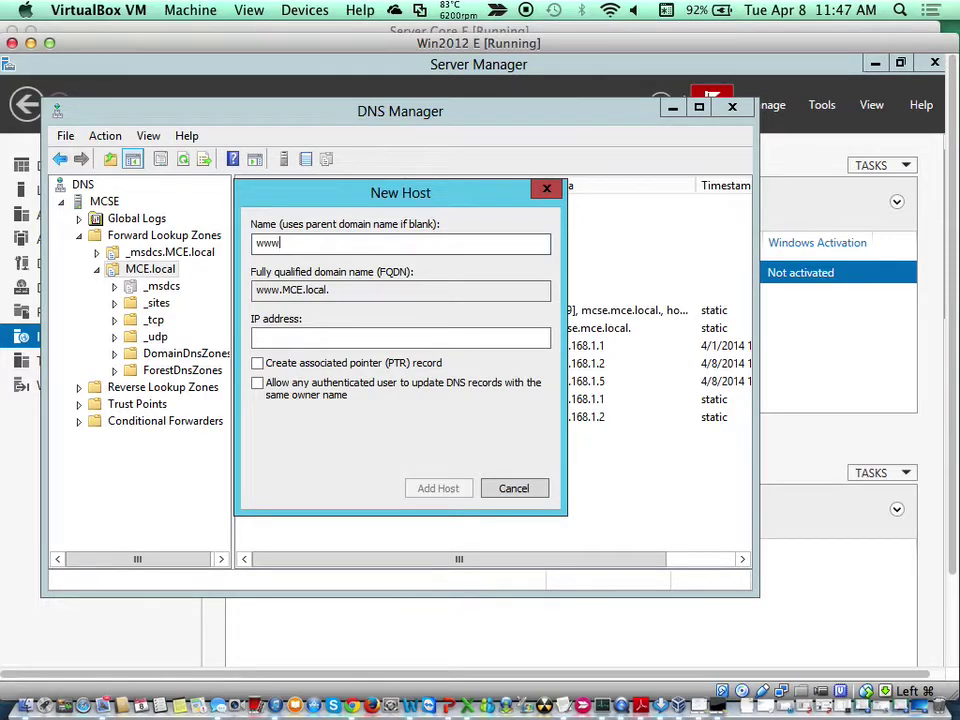
pyautogui.click(293, 337)
pyautogui.write('192.168.')
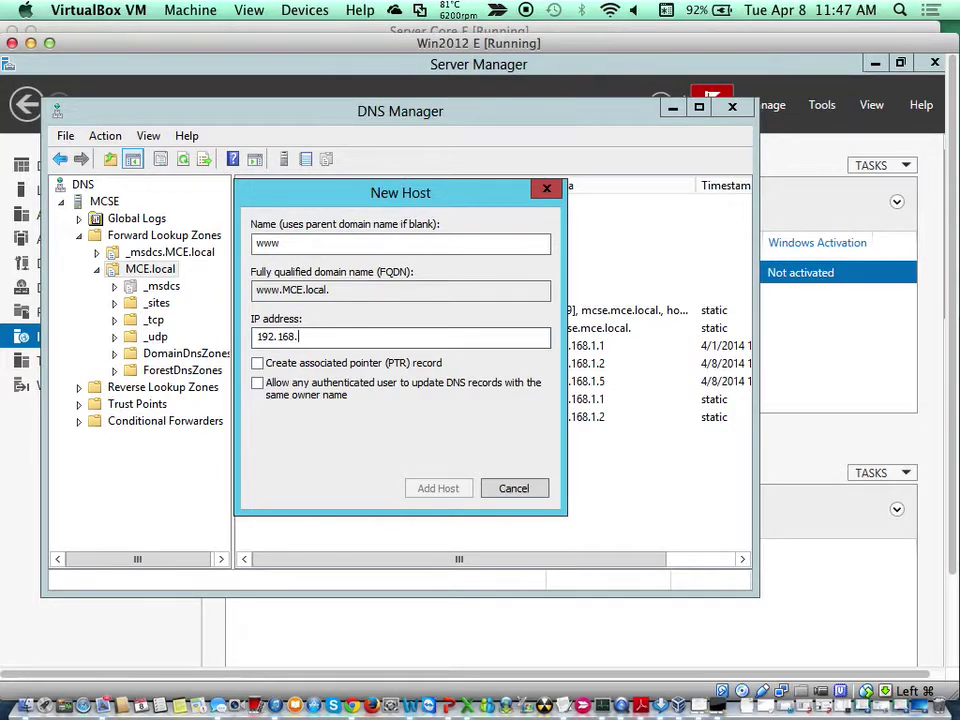
pyautogui.write('1.23')
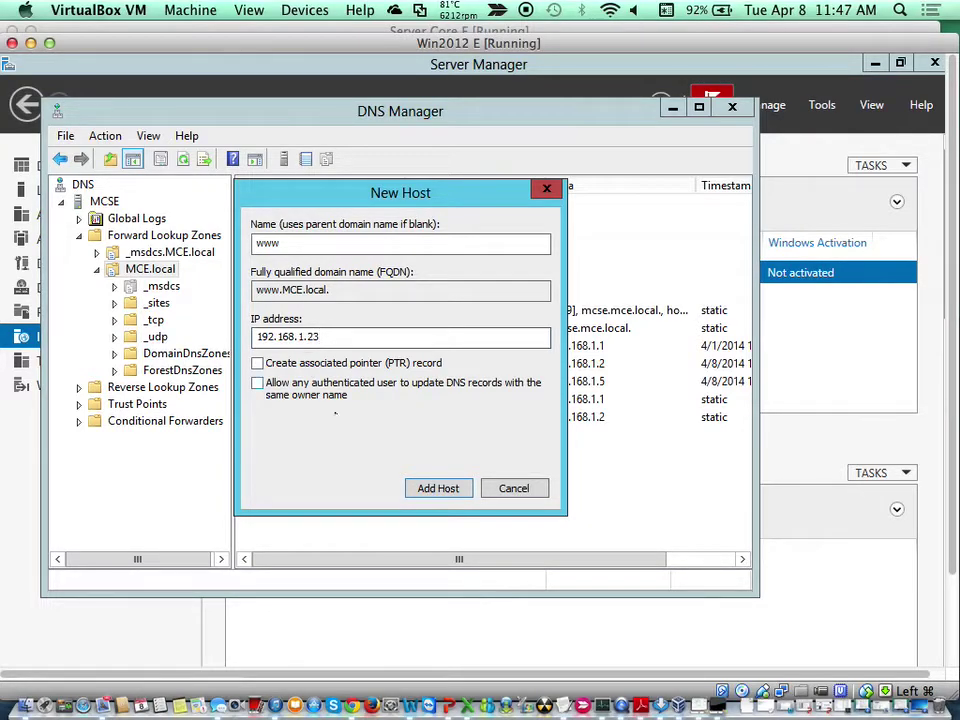
pyautogui.click(441, 493)
pyautogui.click(617, 476)
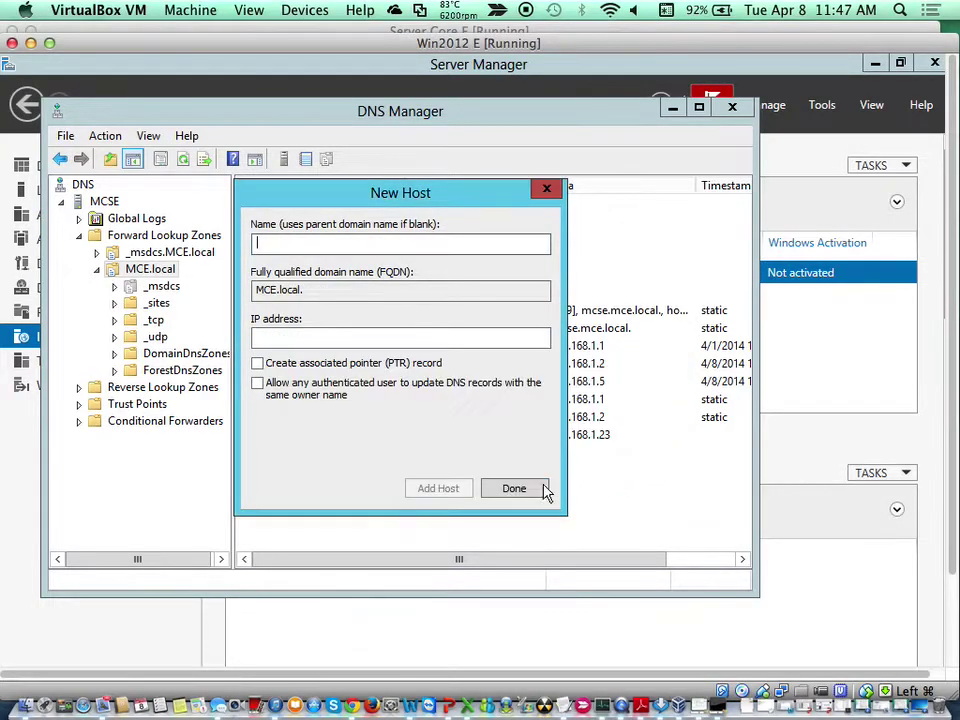
pyautogui.click(545, 490)
pyautogui.rightClick(495, 490)
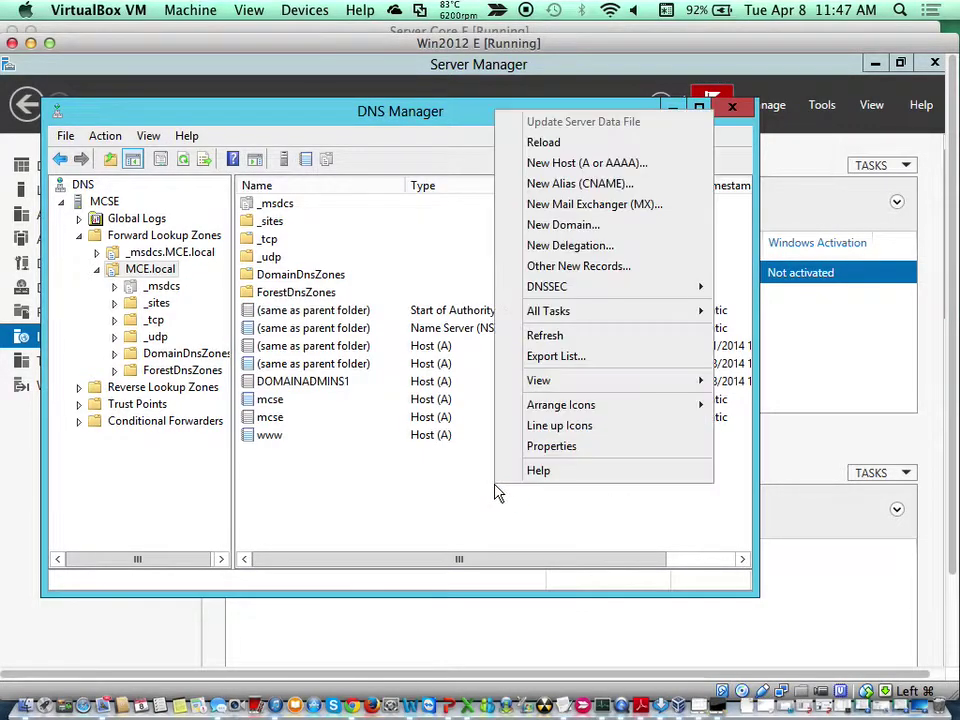
pyautogui.click(548, 334)
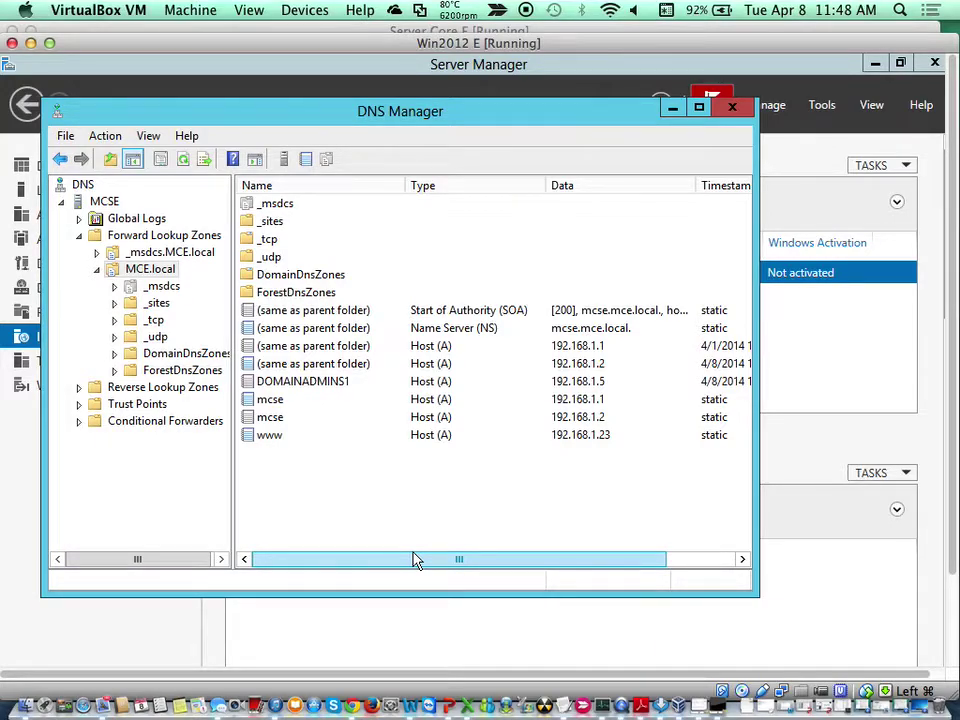
# Minimize DNS Manager, show the Server Manager Dashboard in full screen and dismiss the job notifications banner.
pyautogui.click(673, 107)
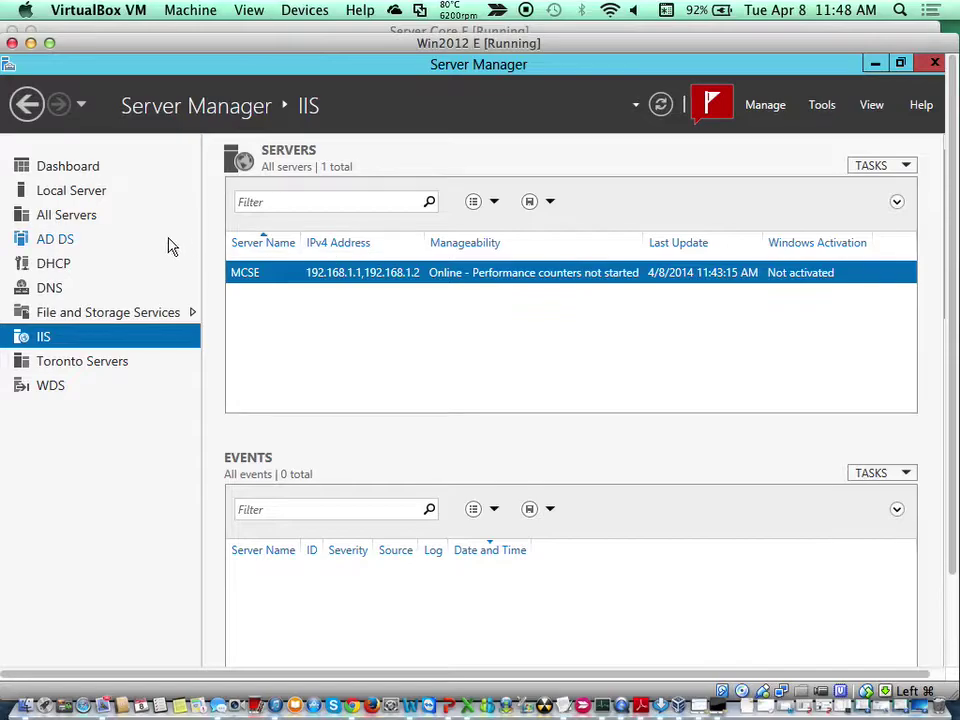
pyautogui.click(78, 170)
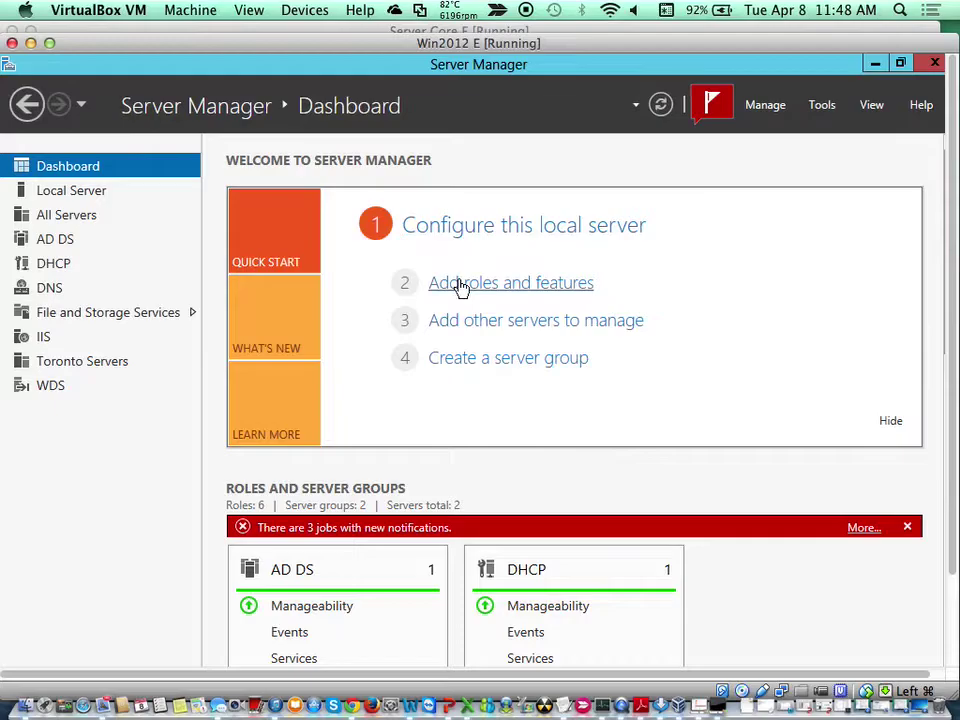
pyautogui.press('super+f')
pyautogui.press('Return')
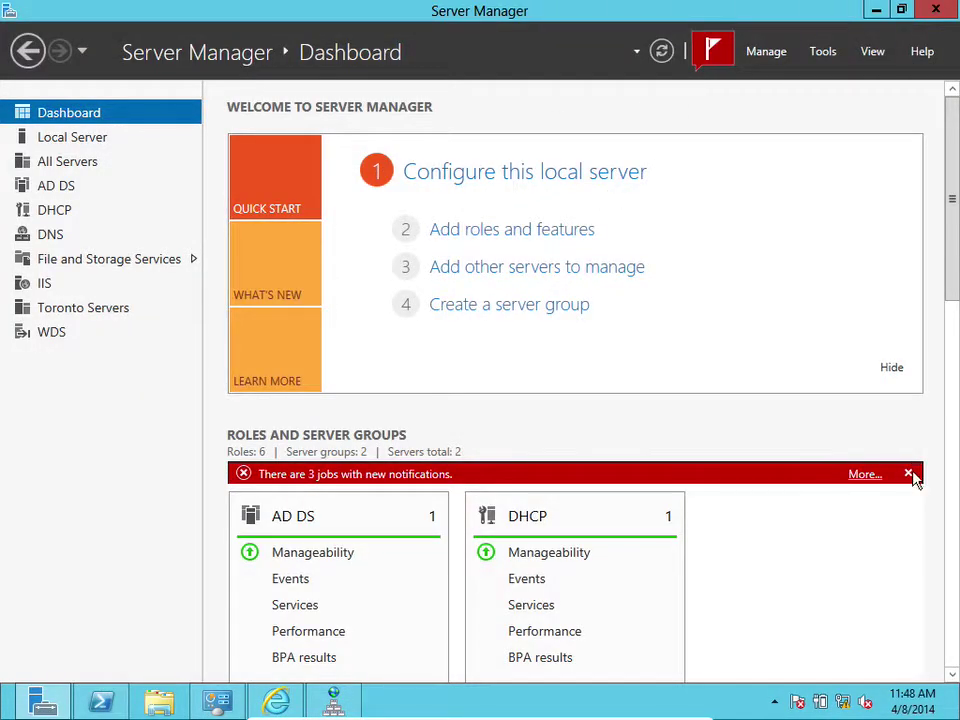
pyautogui.click(908, 474)
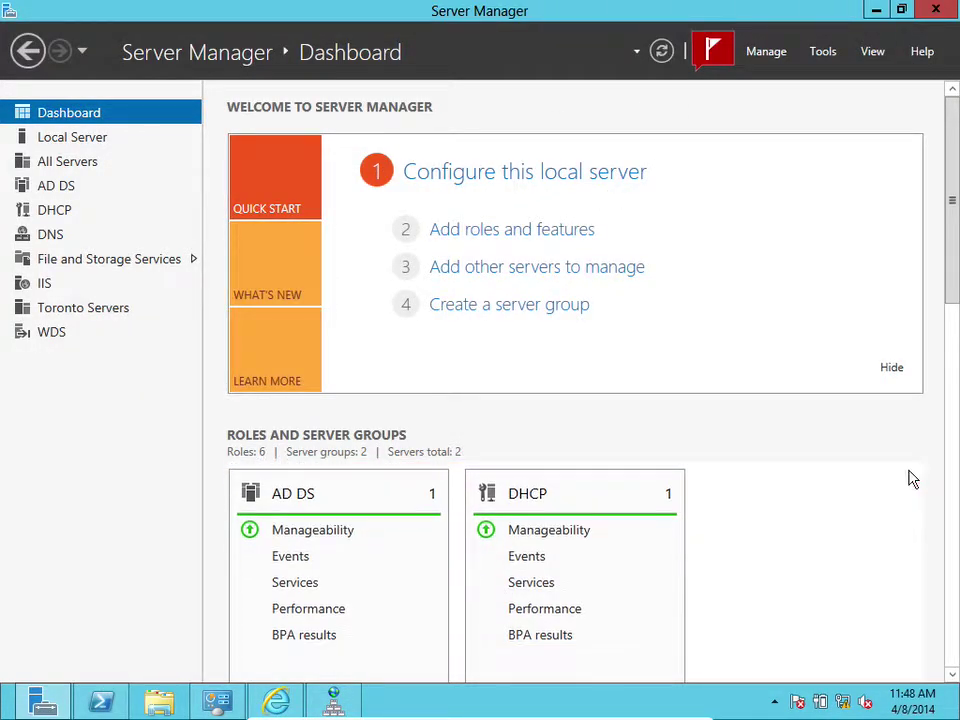
pyautogui.click(520, 231)
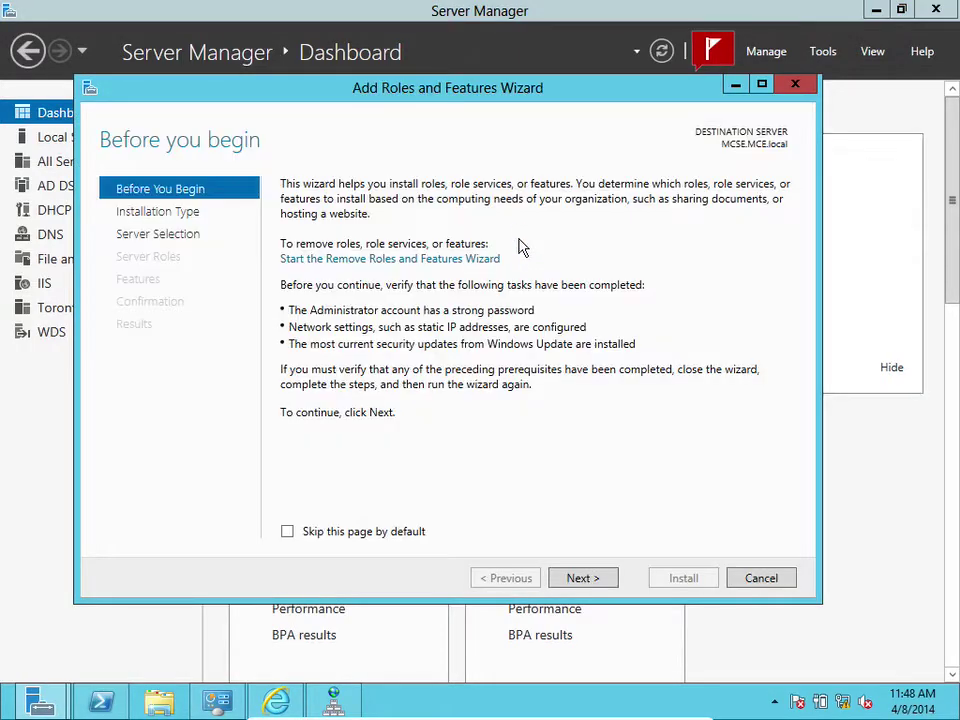
pyautogui.click(592, 580)
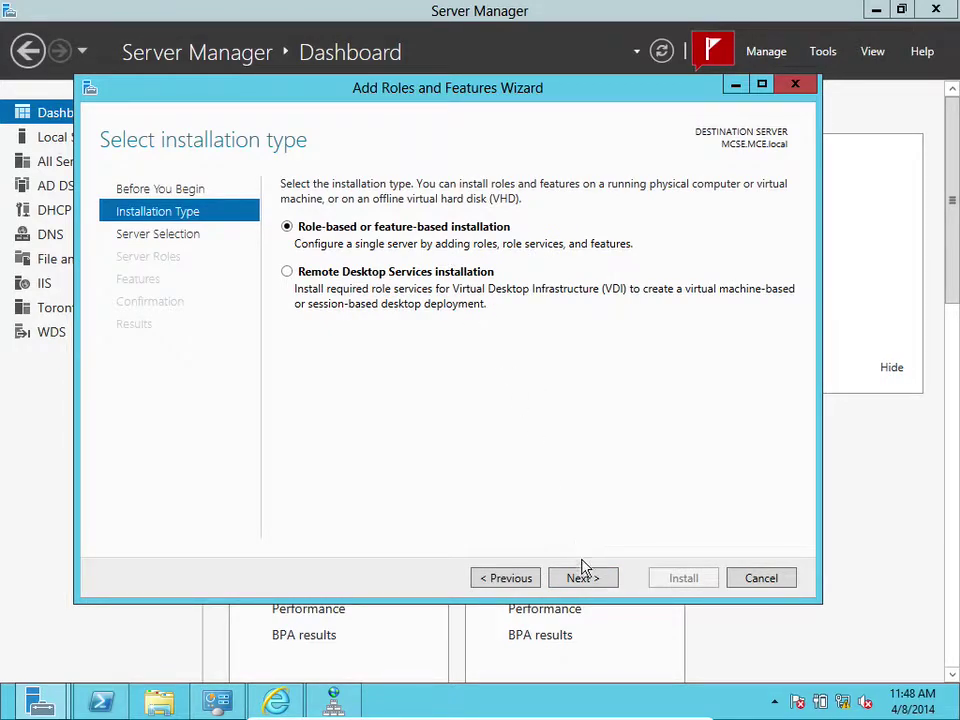
pyautogui.click(600, 581)
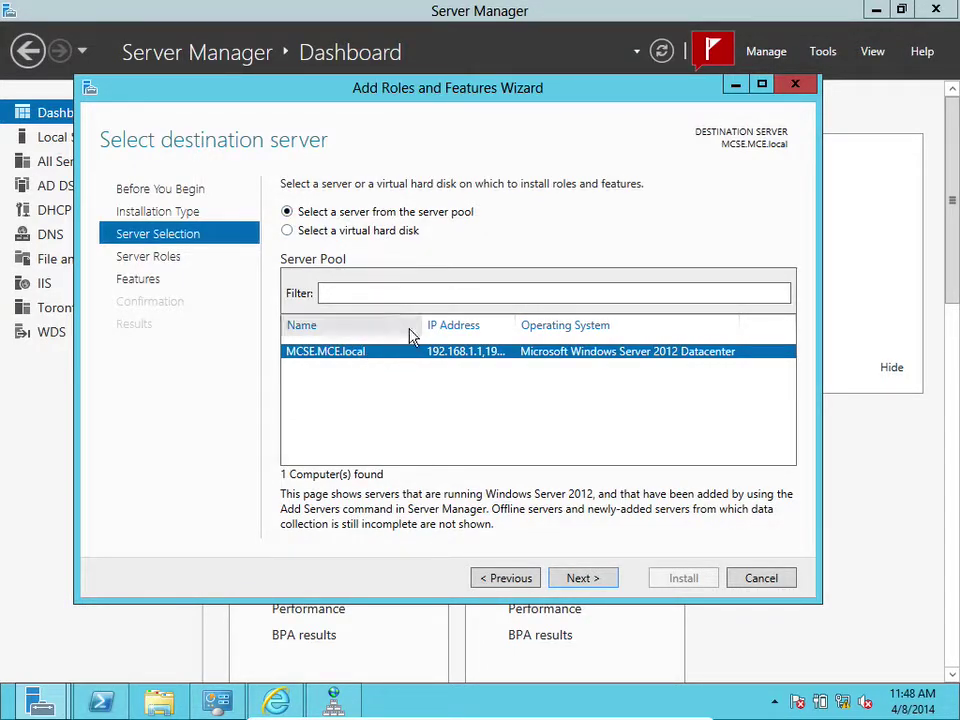
pyautogui.click(759, 581)
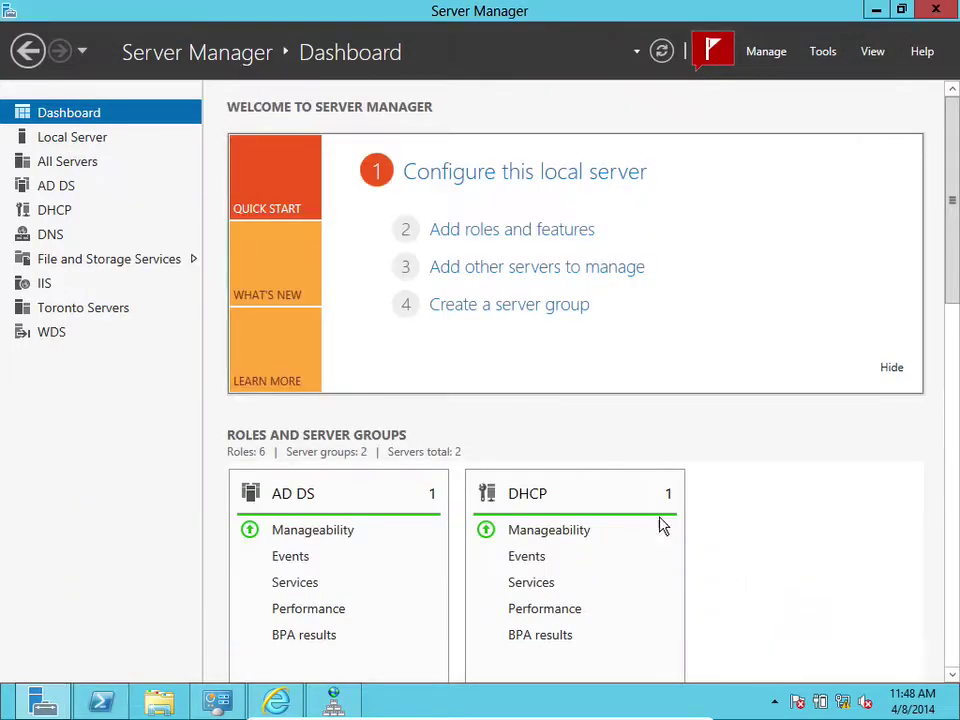
# Find the computers in the MCE Active Directory domain and add DOMAINADMINS1 and MCSE as servers to manage.
pyautogui.click(482, 270)
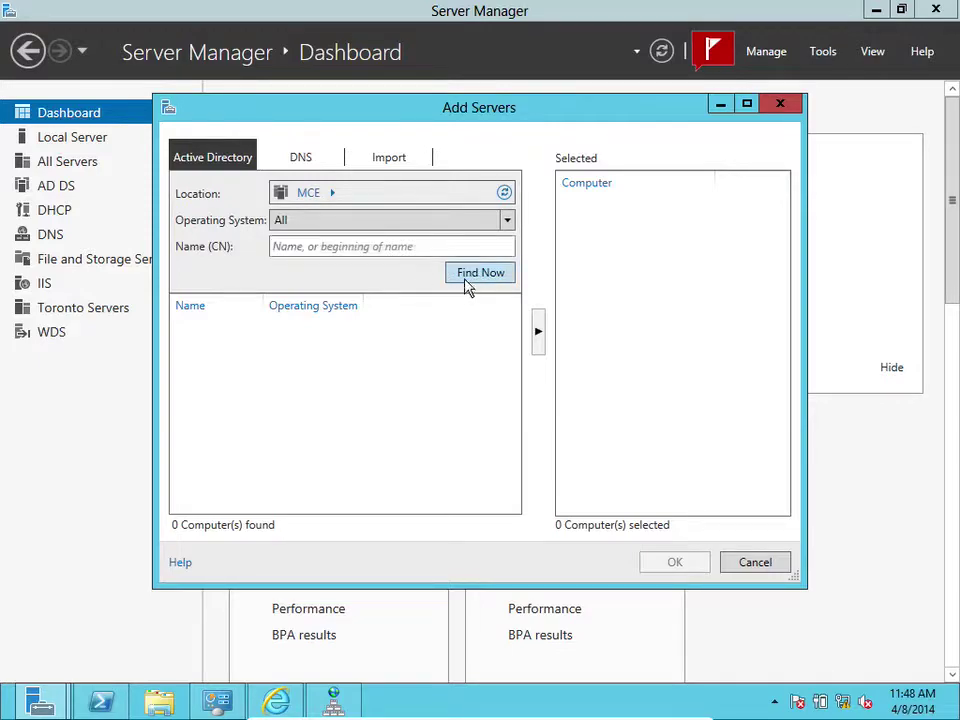
pyautogui.click(465, 280)
pyautogui.click(334, 348)
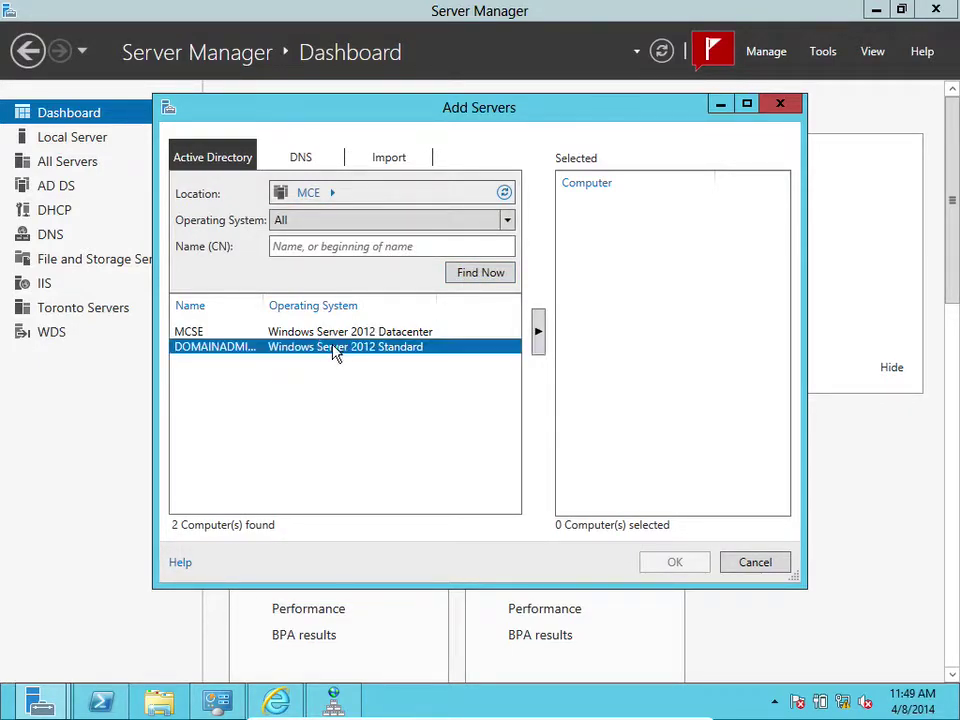
pyautogui.click(537, 334)
pyautogui.click(411, 331)
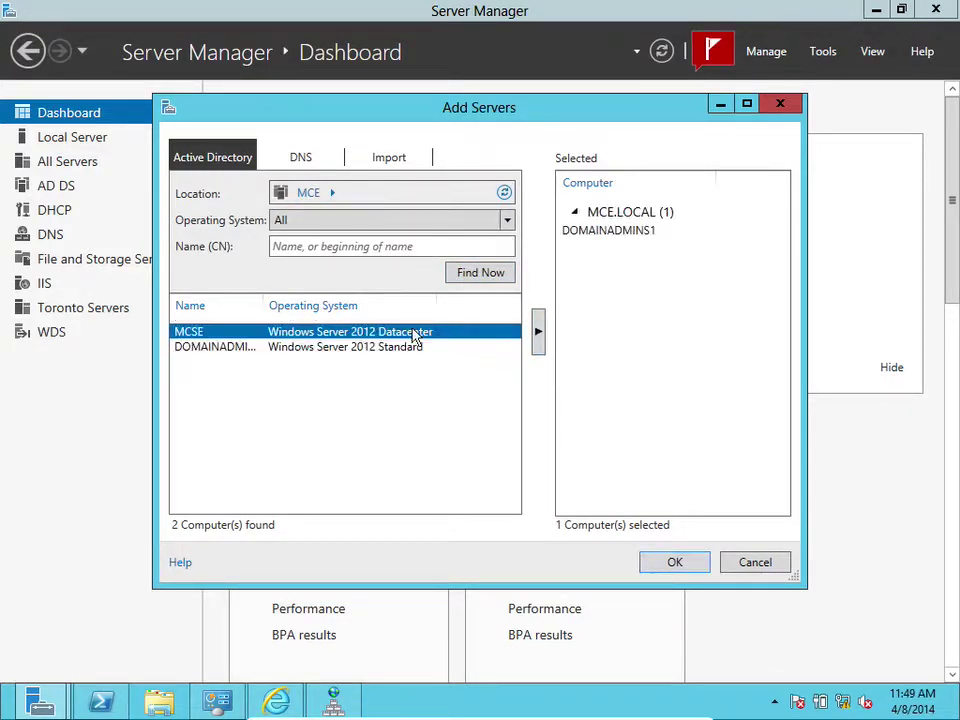
pyautogui.click(538, 334)
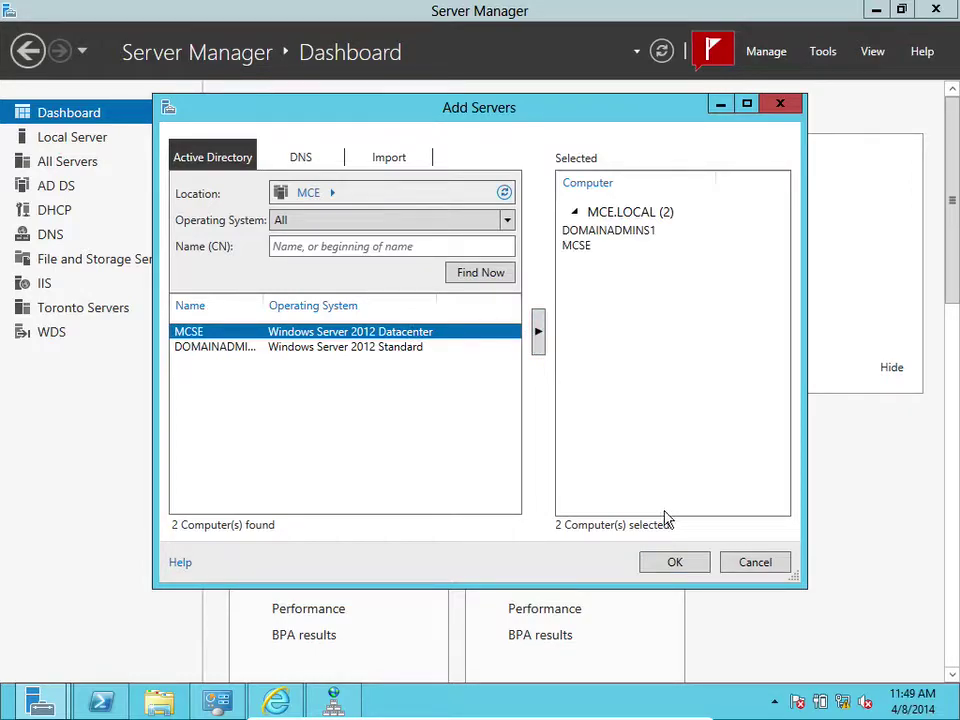
pyautogui.click(673, 563)
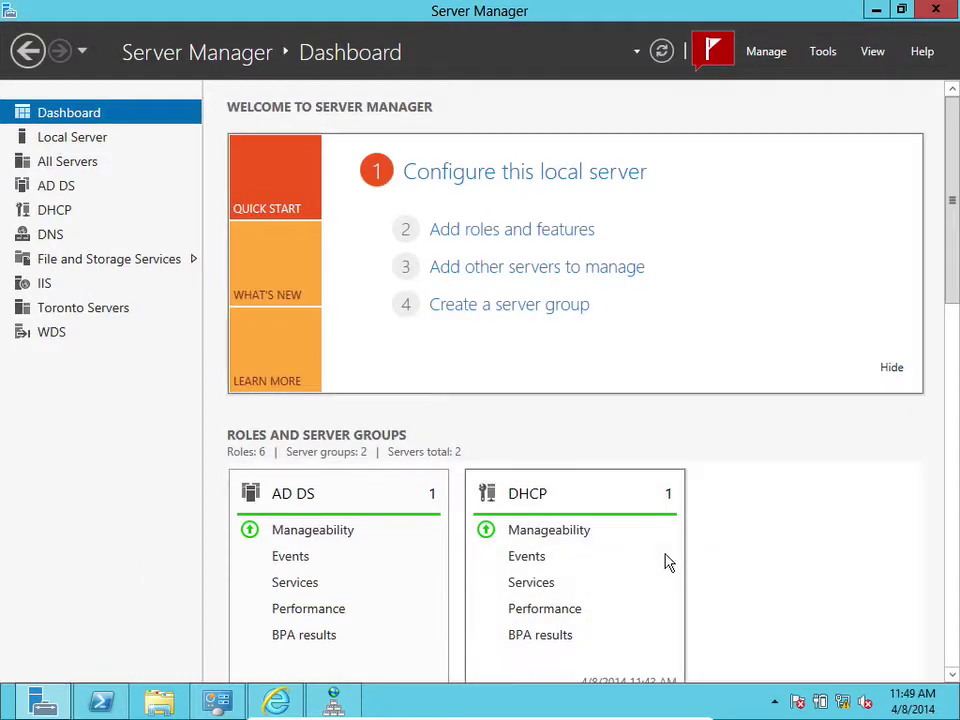
pyautogui.click(508, 236)
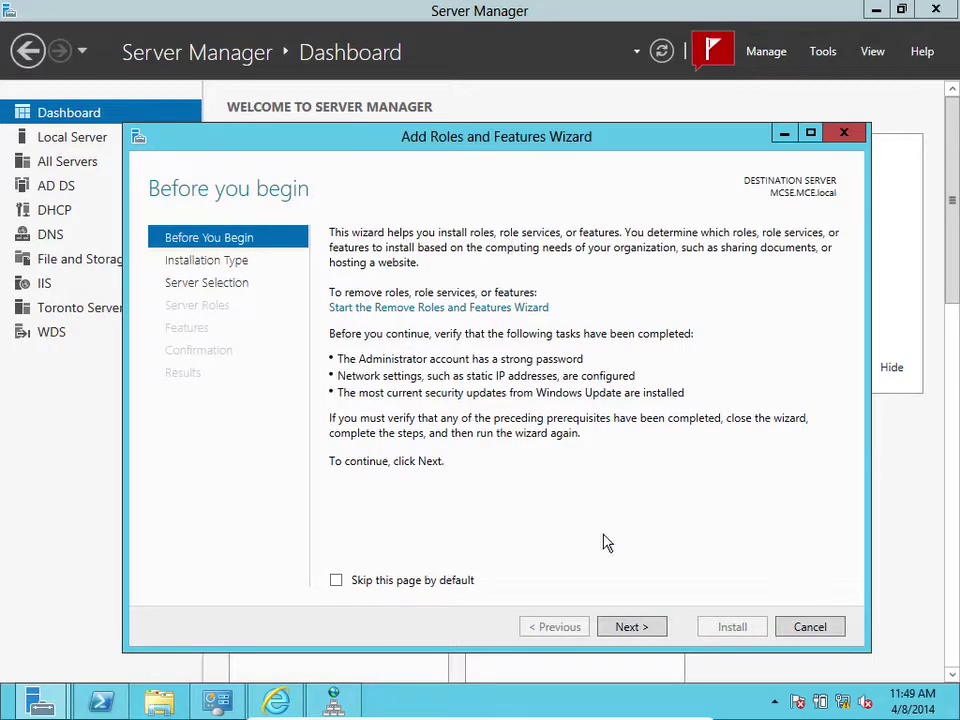
pyautogui.click(624, 624)
pyautogui.click(624, 626)
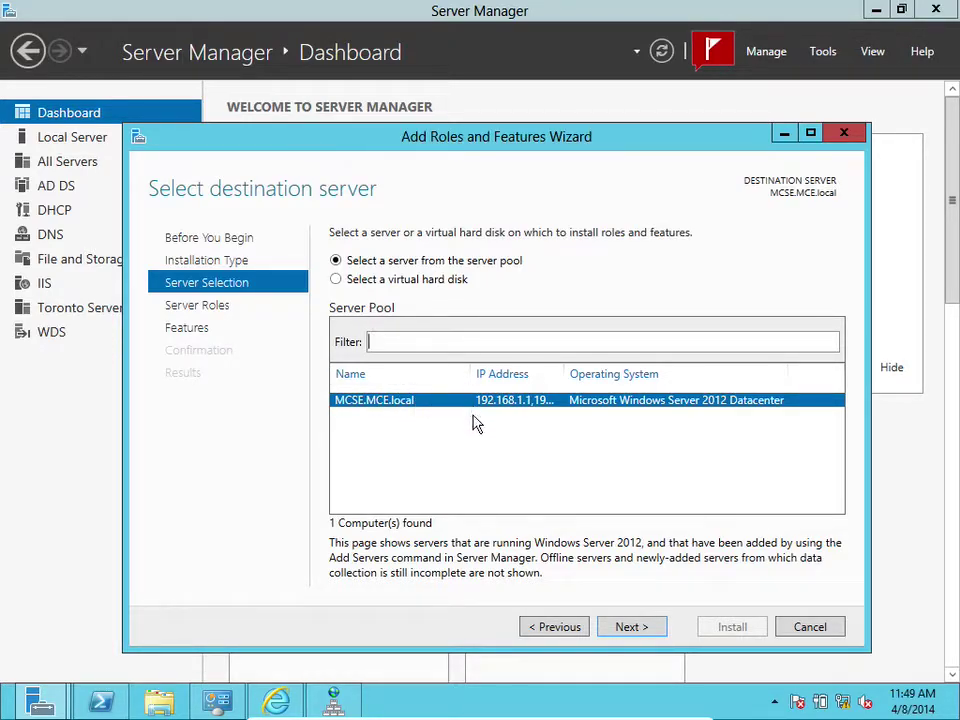
pyautogui.click(552, 627)
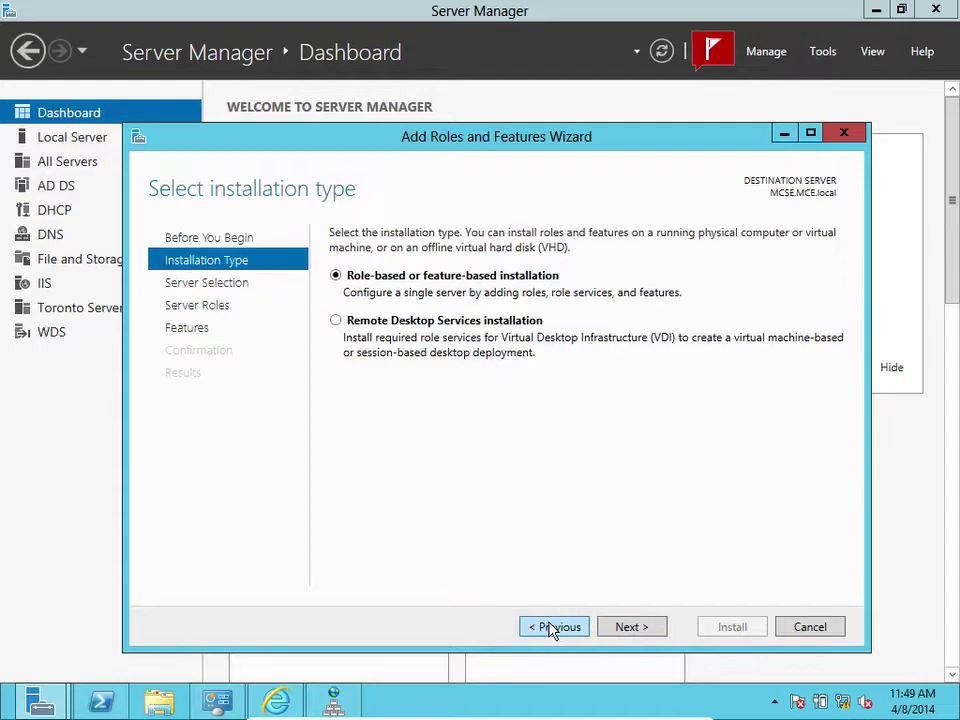
pyautogui.click(808, 627)
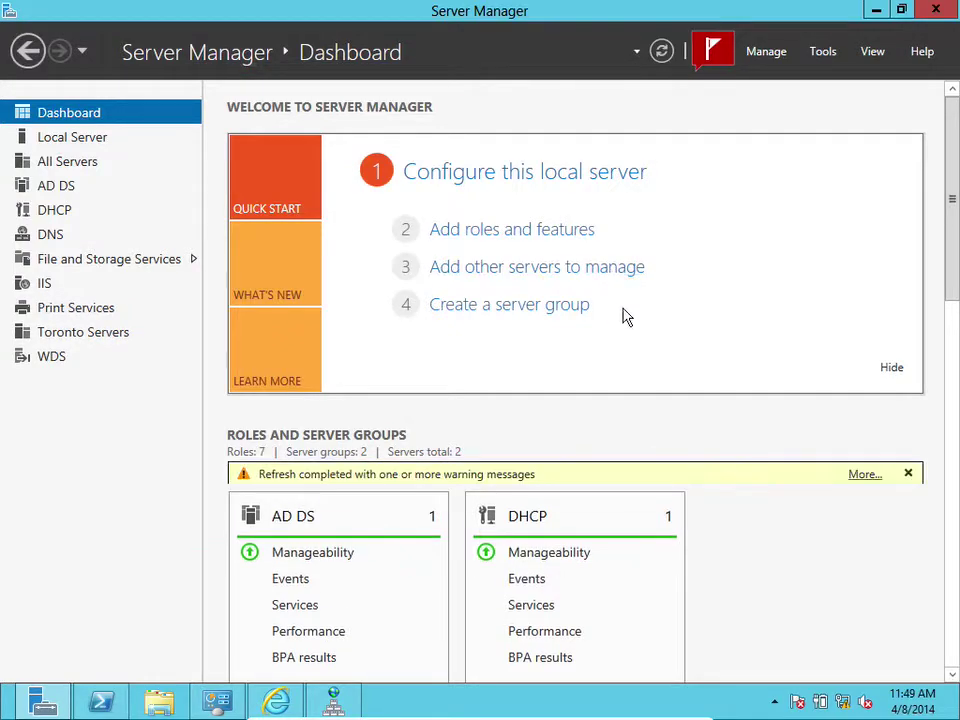
# Start a role-based installation with DOMAINADMINS1.MCE.local as the destination server and proceed to the server roles selection.
pyautogui.click(538, 232)
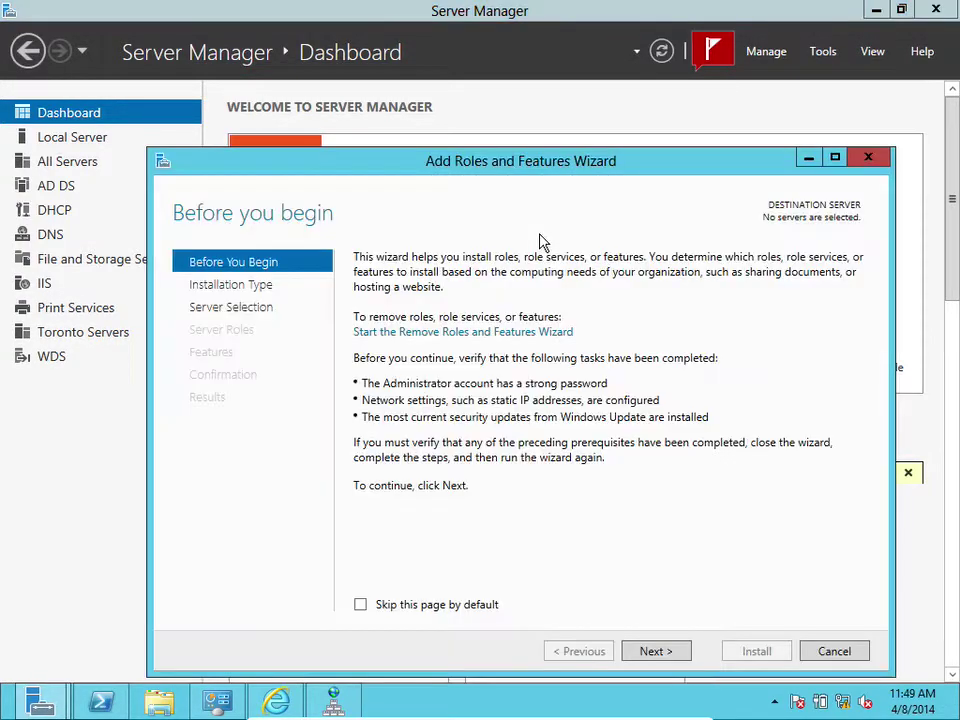
pyautogui.click(654, 651)
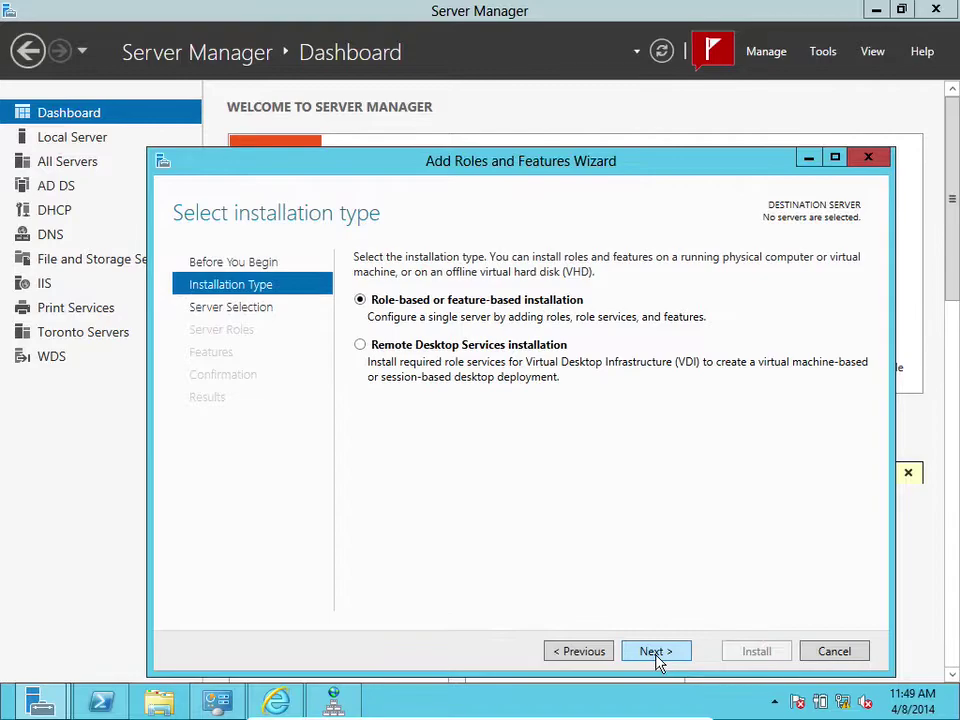
pyautogui.click(655, 651)
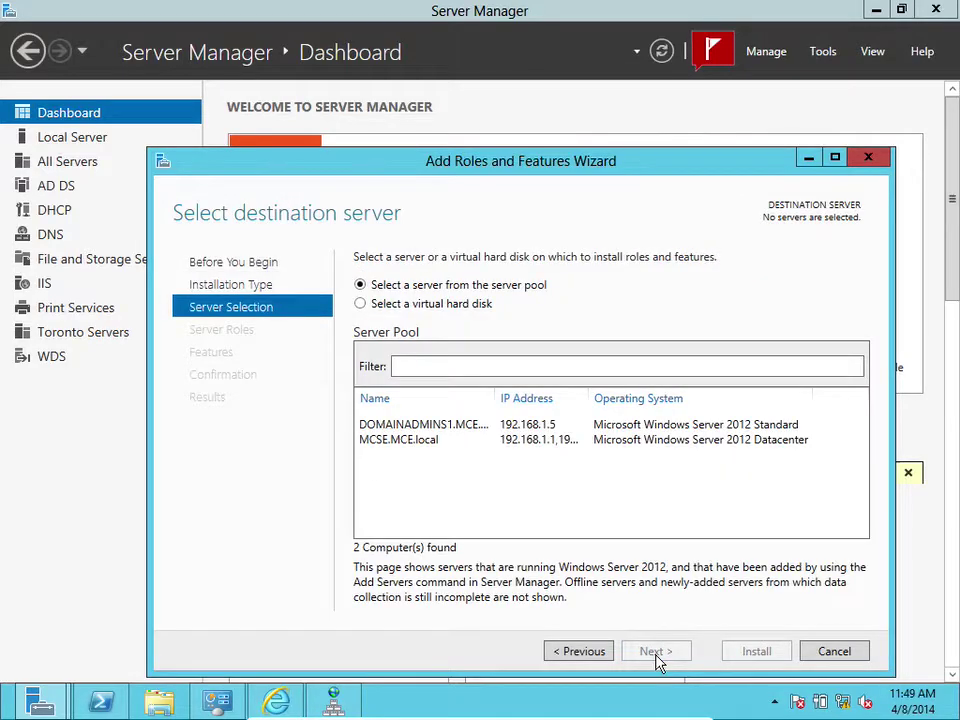
pyautogui.click(467, 427)
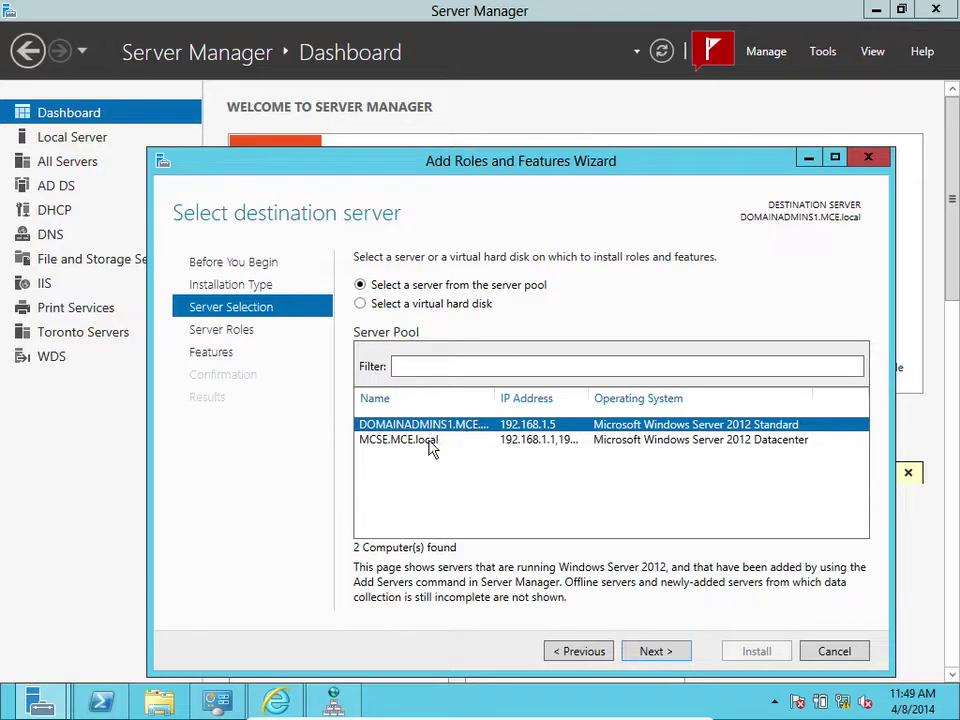
pyautogui.click(430, 442)
pyautogui.click(436, 424)
pyautogui.moveTo(500, 393); pyautogui.dragTo(549, 392)
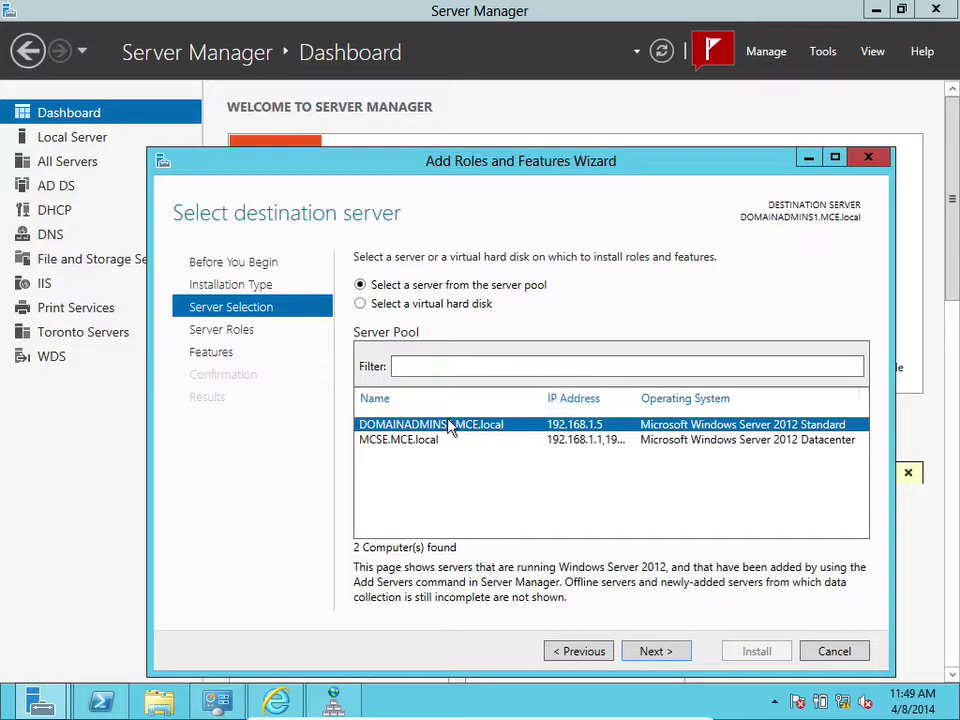
pyautogui.click(671, 647)
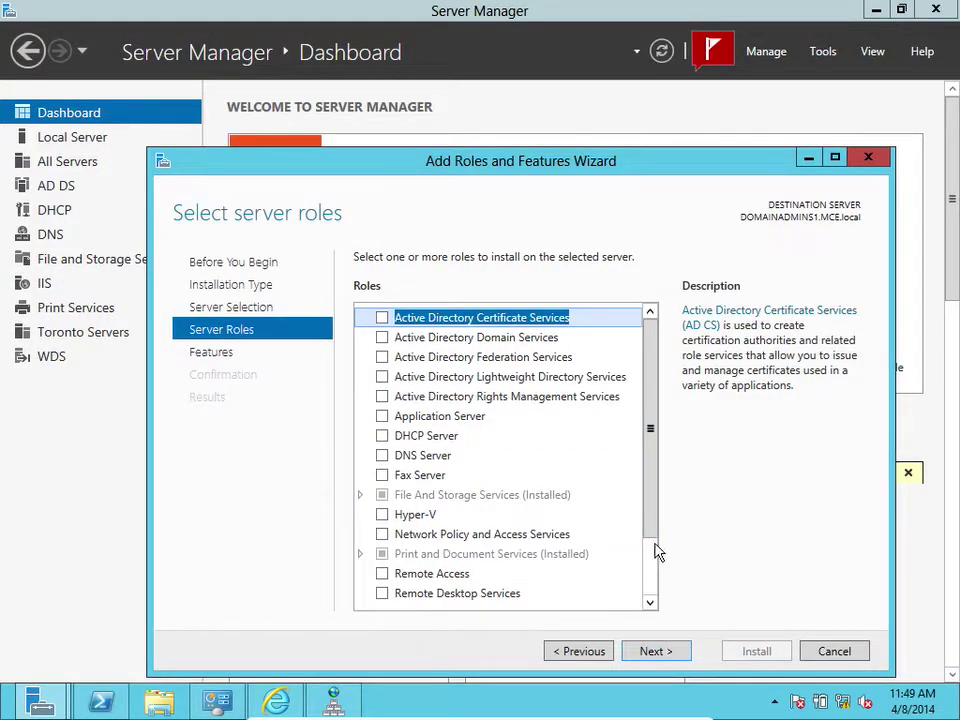
# Skip the server roles, select the Network Load Balancing feature for DOMAINADMINS1.MCE.local and proceed to the confirmation page.
pyautogui.moveTo(655, 531); pyautogui.dragTo(658, 594)
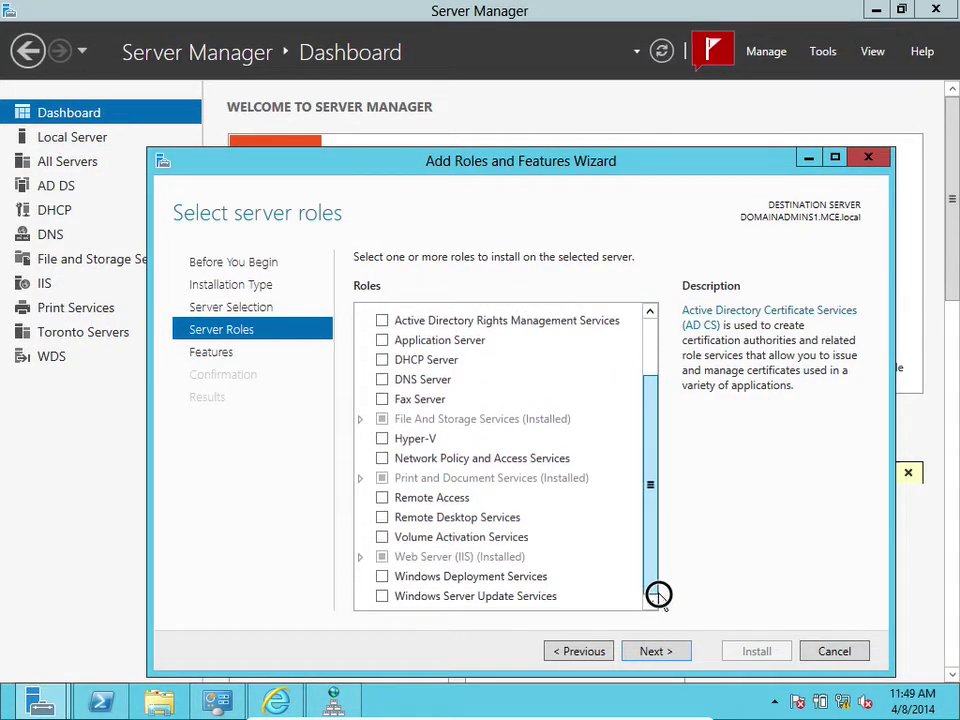
pyautogui.click(673, 660)
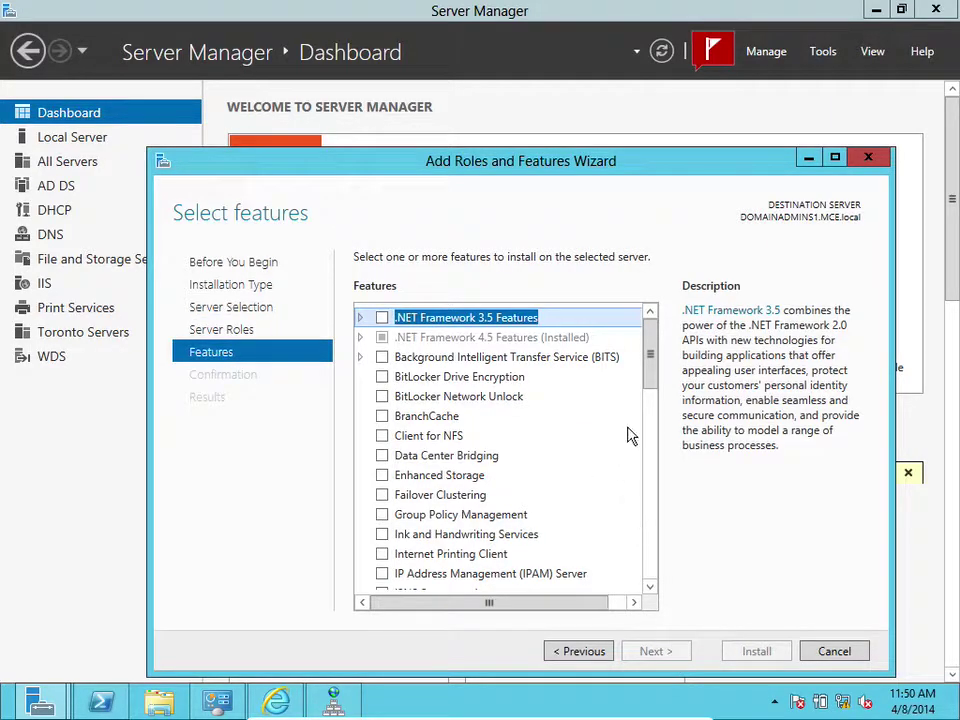
pyautogui.moveTo(651, 386); pyautogui.dragTo(649, 422)
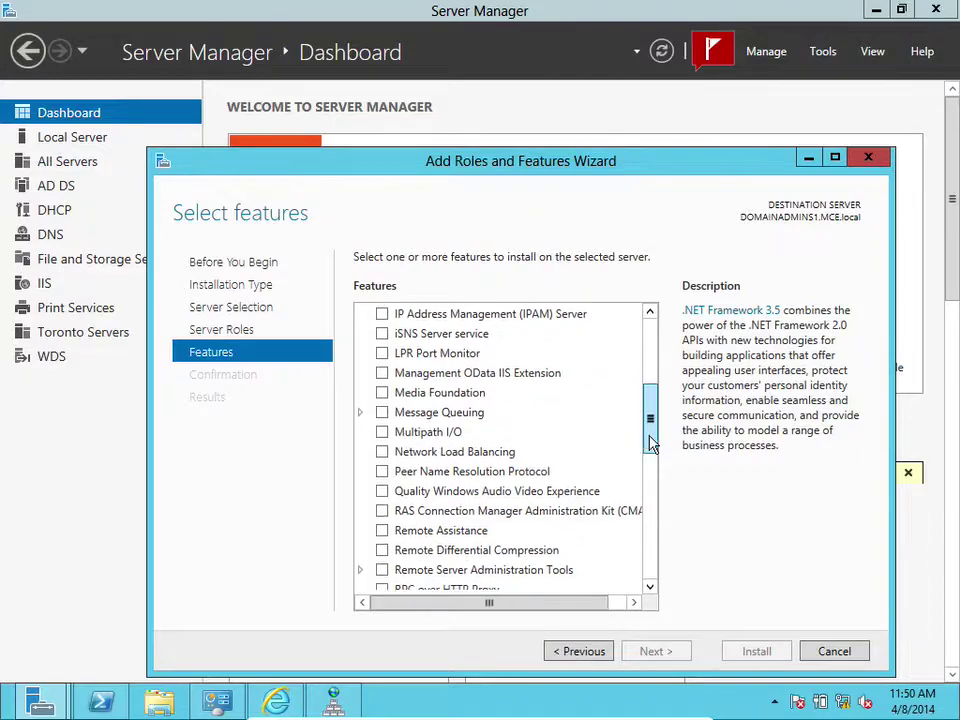
pyautogui.click(382, 452)
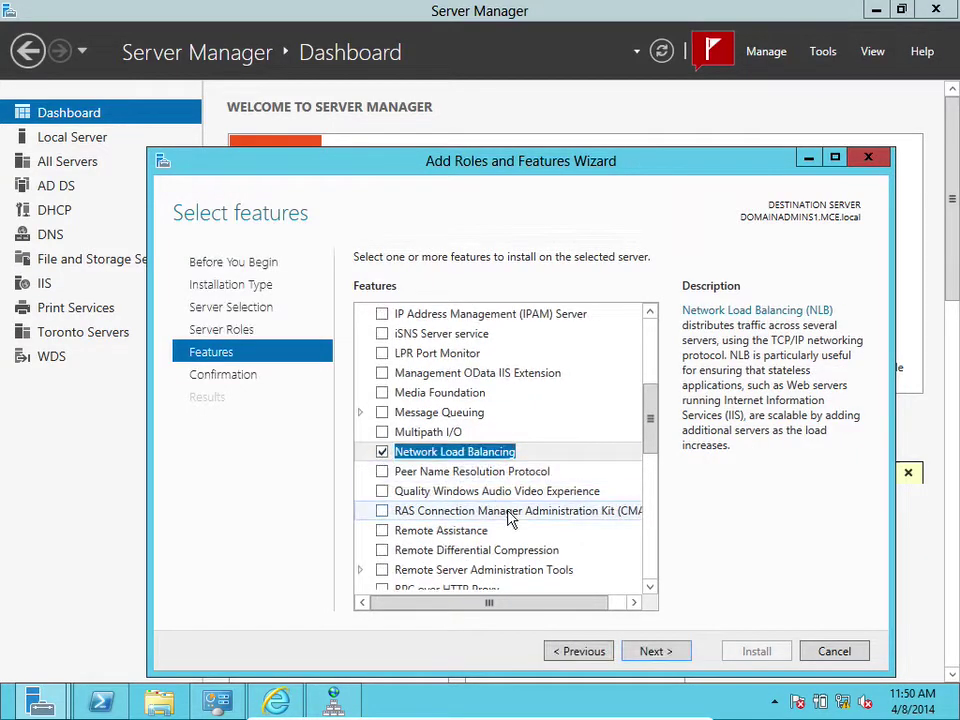
pyautogui.click(652, 652)
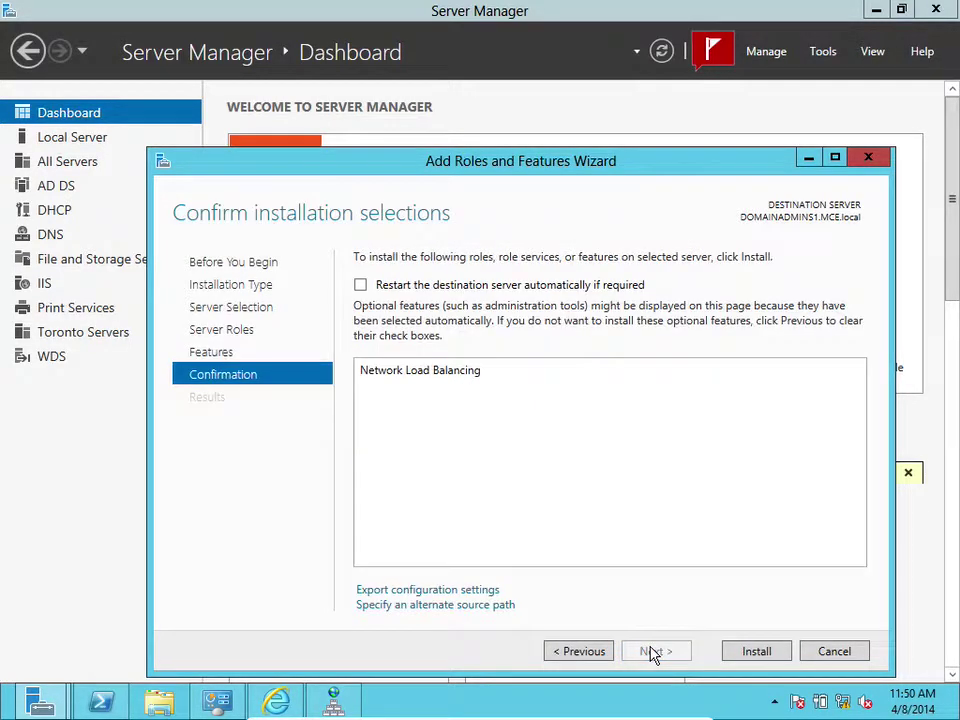
# Choose automatic restart of the destination server, install Network Load Balancing on DOMAINADMINS1.MCE.local and close the finished wizard.
pyautogui.click(488, 289)
pyautogui.click(746, 656)
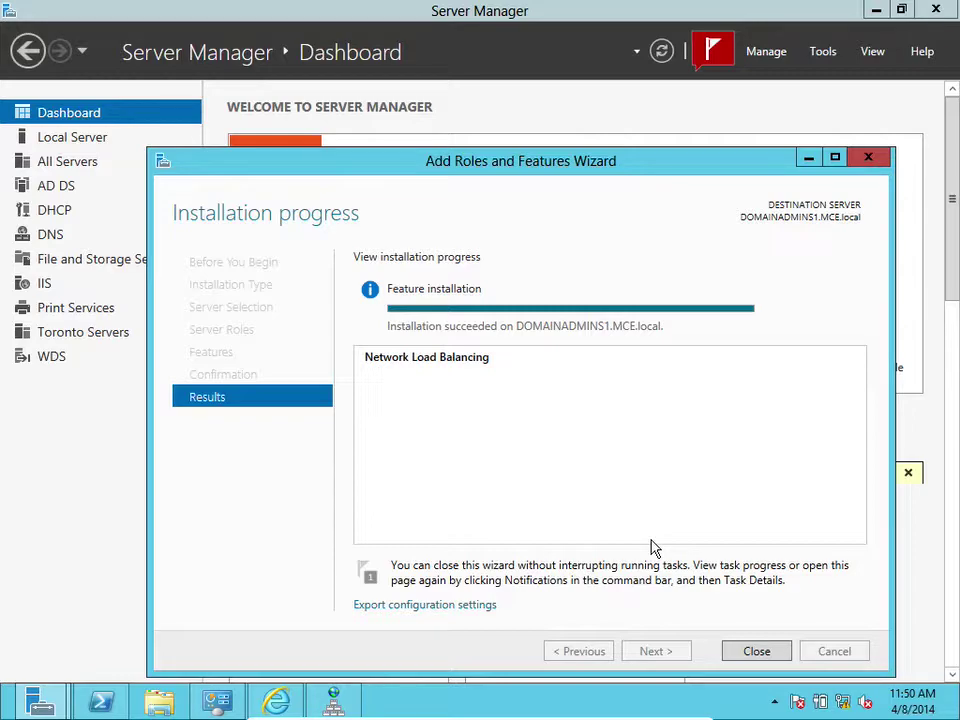
pyautogui.click(748, 651)
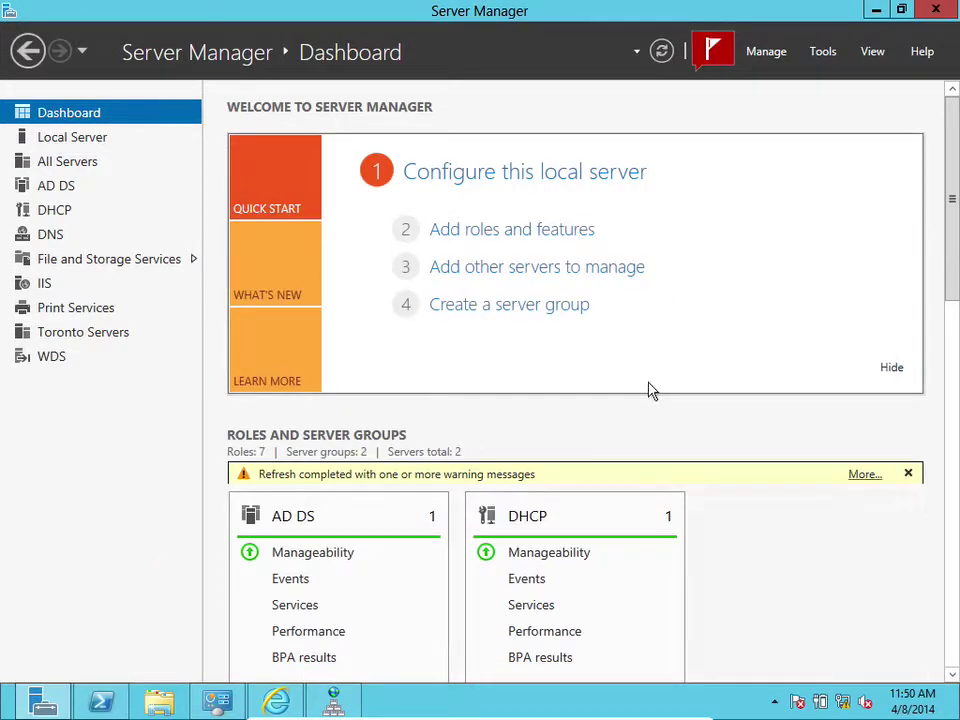
# Start a role-based installation with MCSE.MCE.local as the destination server and proceed to the features selection without adding roles.
pyautogui.click(553, 230)
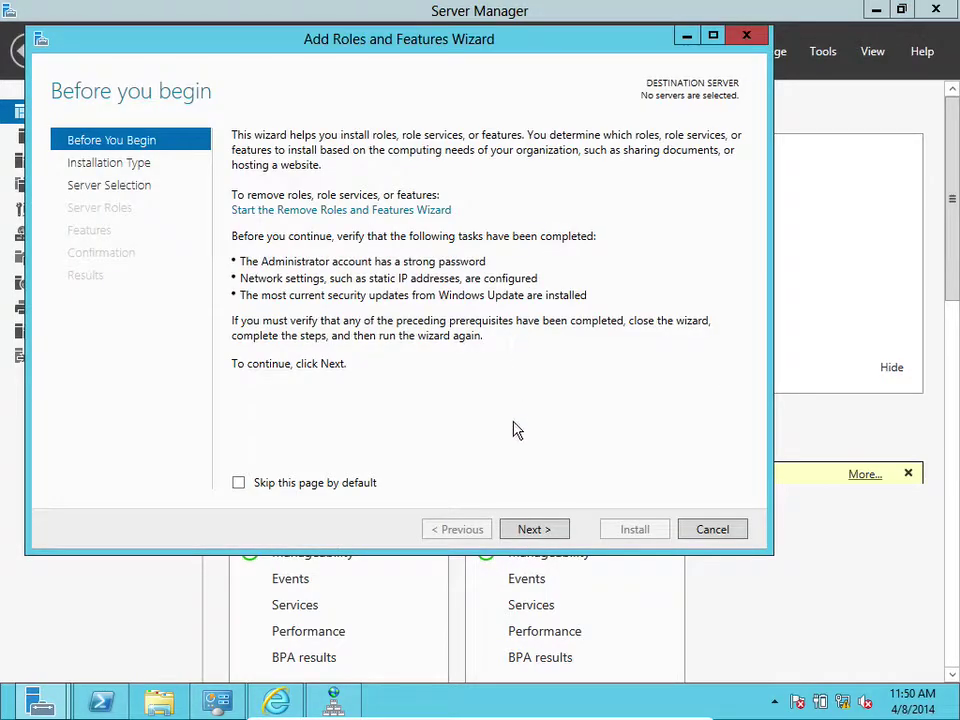
pyautogui.click(527, 529)
pyautogui.click(521, 524)
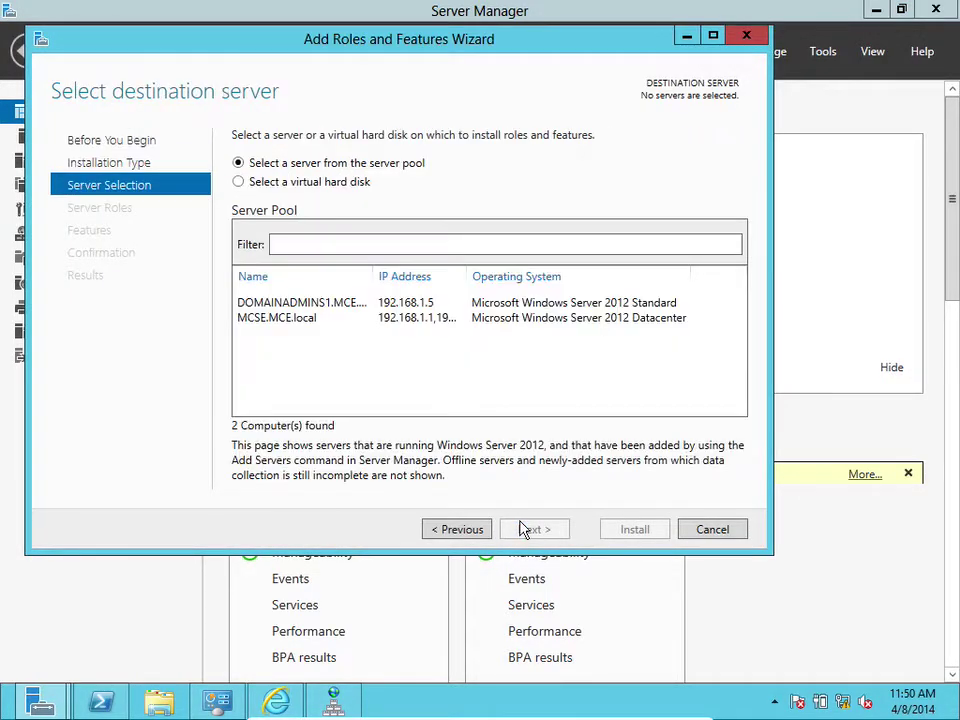
pyautogui.click(292, 317)
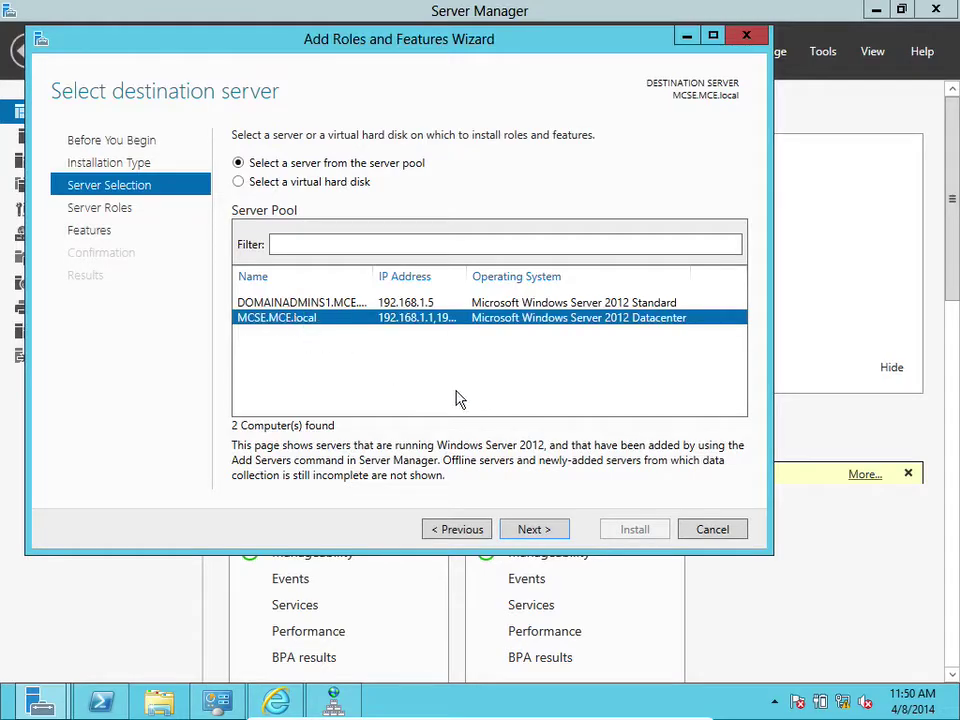
pyautogui.click(529, 533)
pyautogui.click(525, 528)
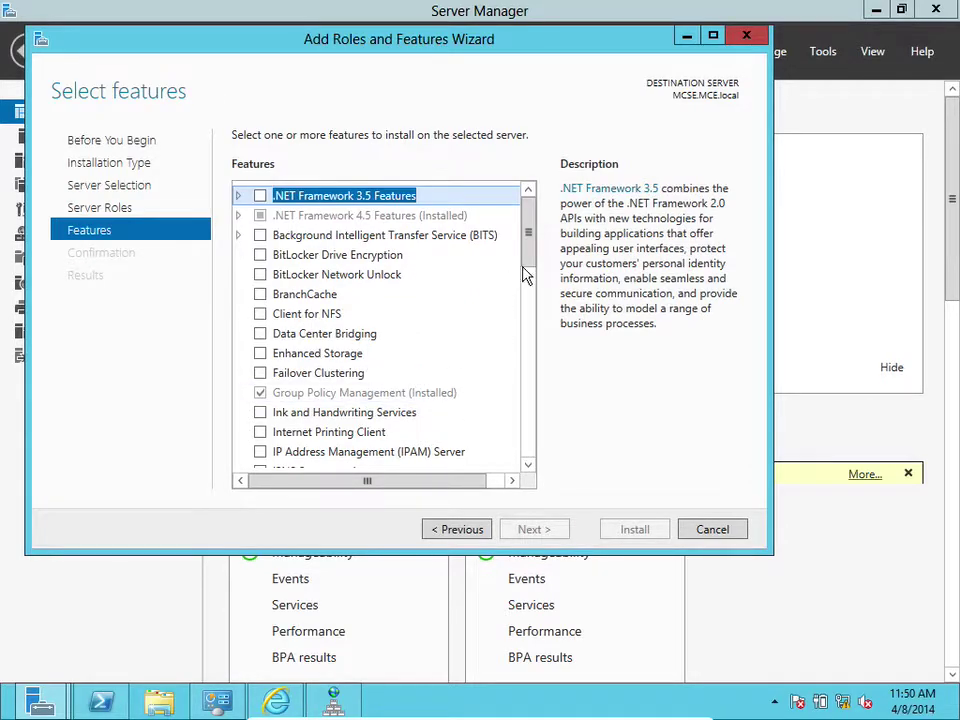
# Select the Network Load Balancing feature including its required management tools for MCSE.MCE.local and proceed to the confirmation page.
pyautogui.moveTo(529, 257); pyautogui.dragTo(527, 323)
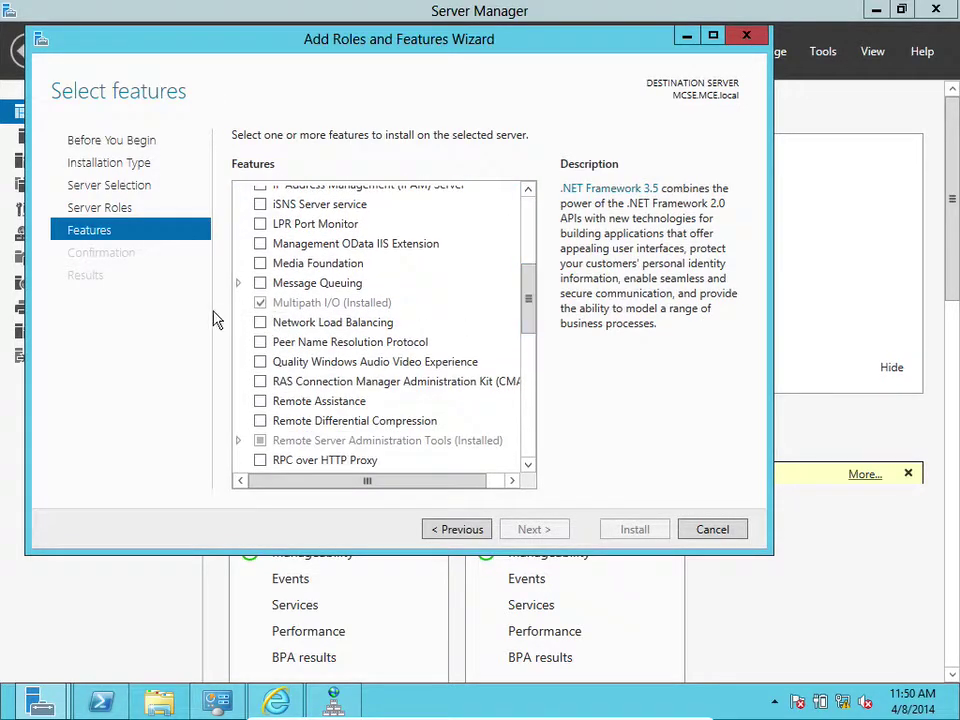
pyautogui.click(260, 322)
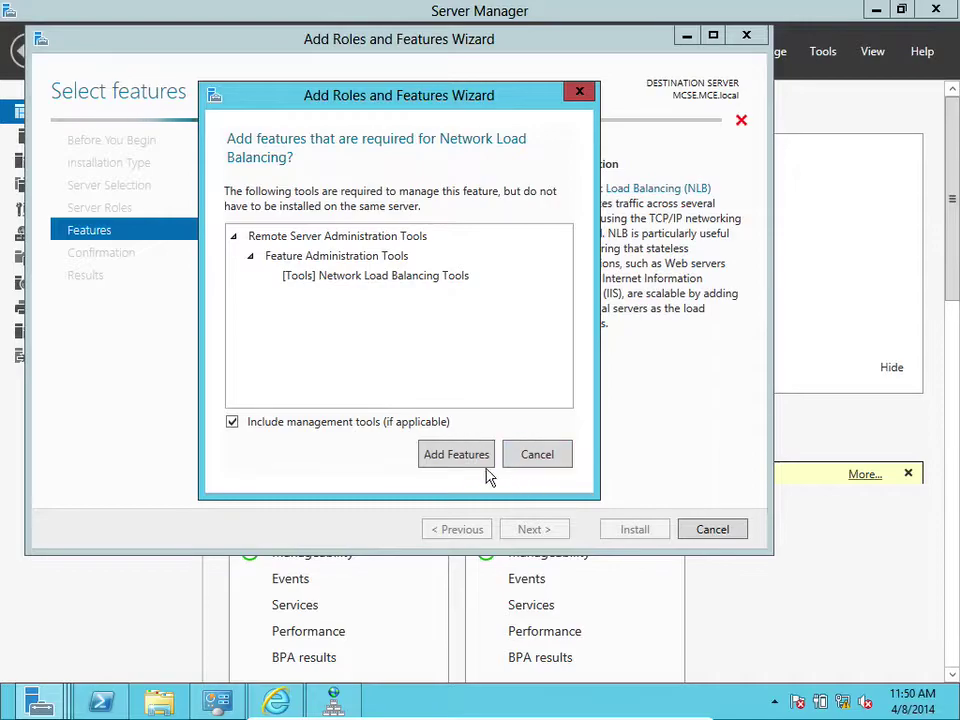
pyautogui.click(457, 455)
pyautogui.click(557, 531)
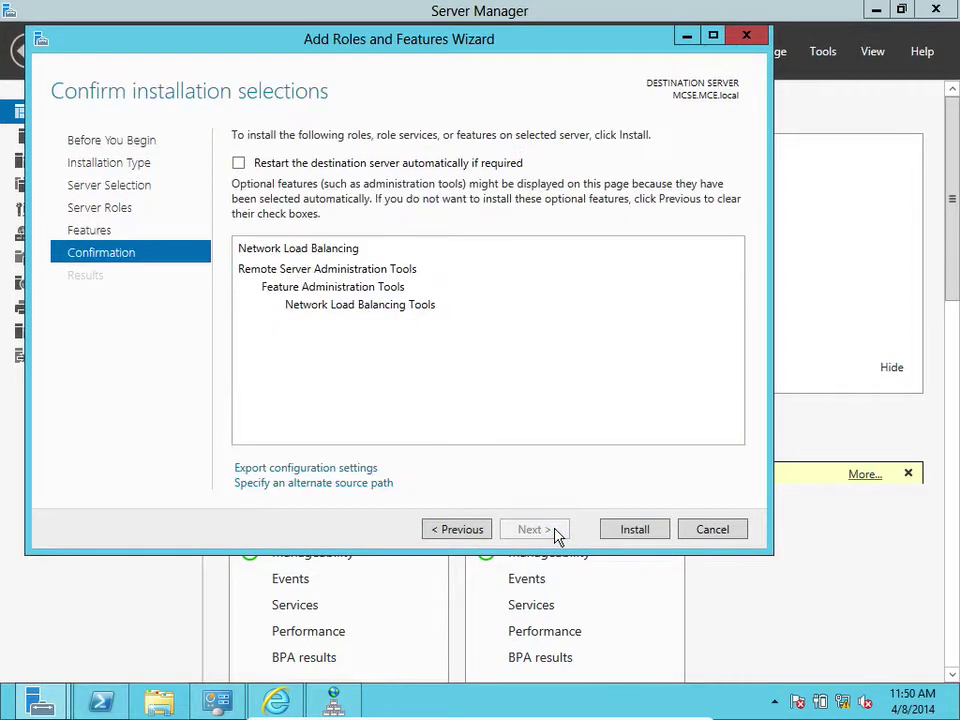
# Allow automatic restarts, install Network Load Balancing and its tools on MCSE.MCE.local, and close the finished wizard.
pyautogui.click(461, 164)
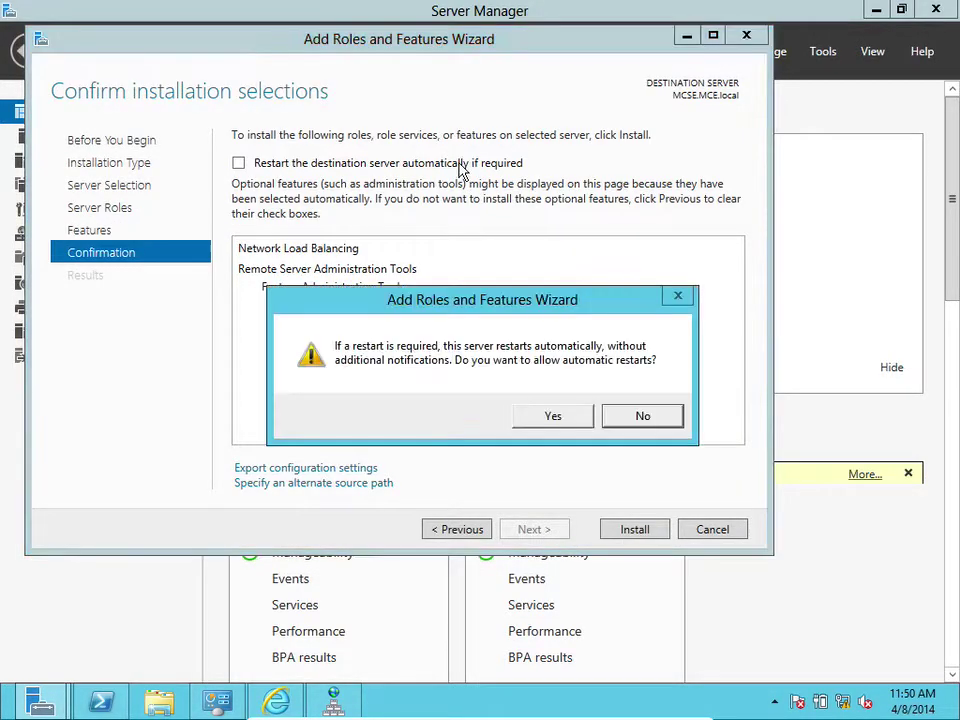
pyautogui.click(543, 418)
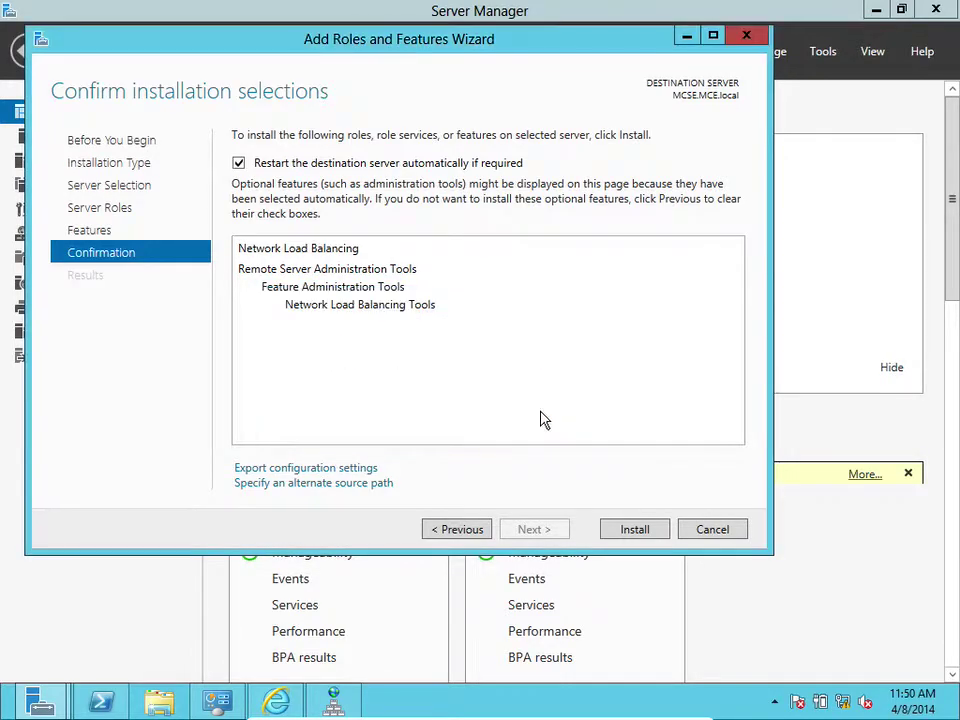
pyautogui.click(623, 533)
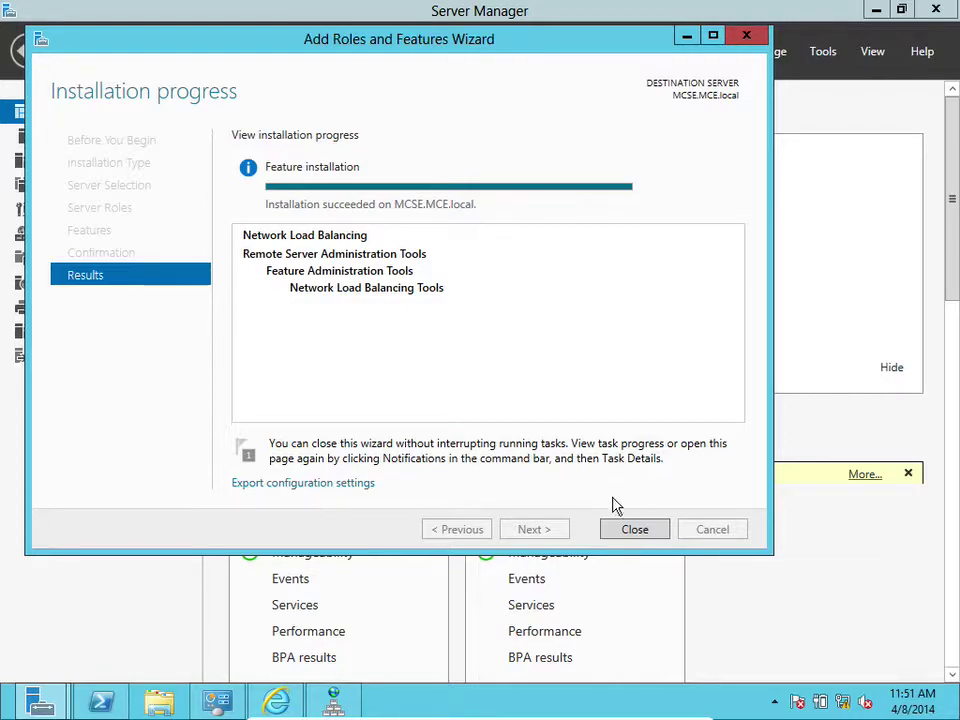
pyautogui.click(646, 529)
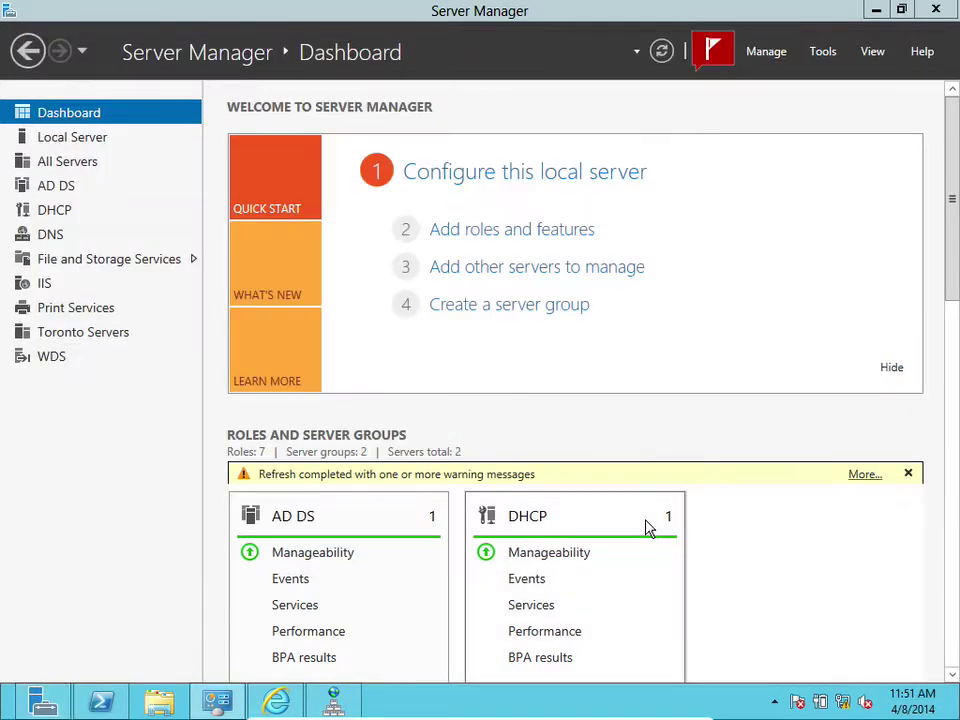
# Refresh the dashboard, then open Network Load Balancing Manager and enlarge its window.
pyautogui.click(661, 50)
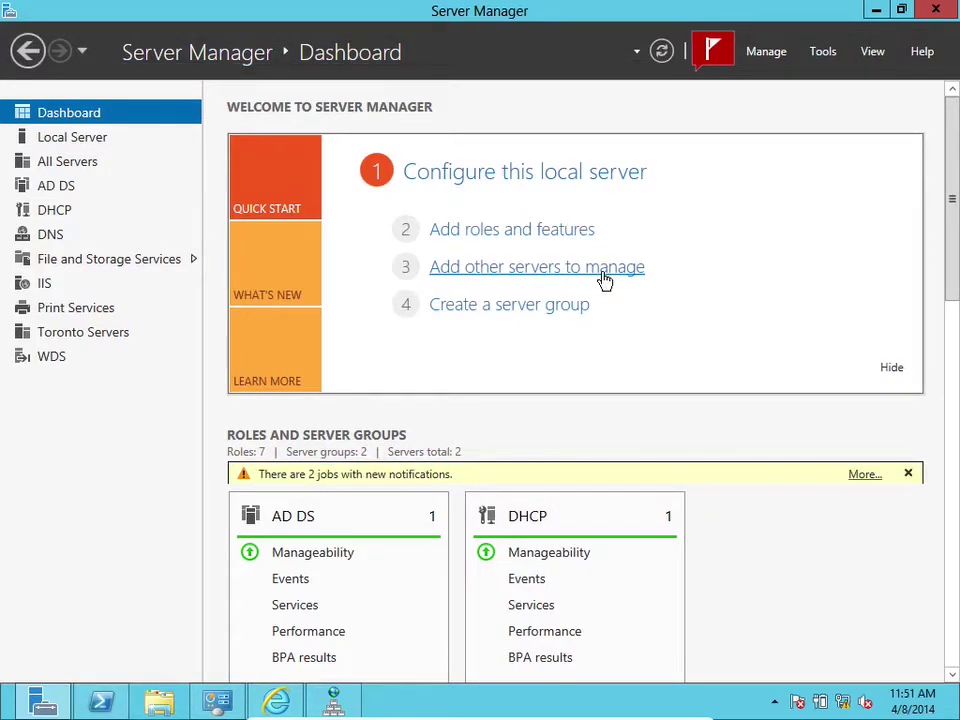
pyautogui.click(826, 50)
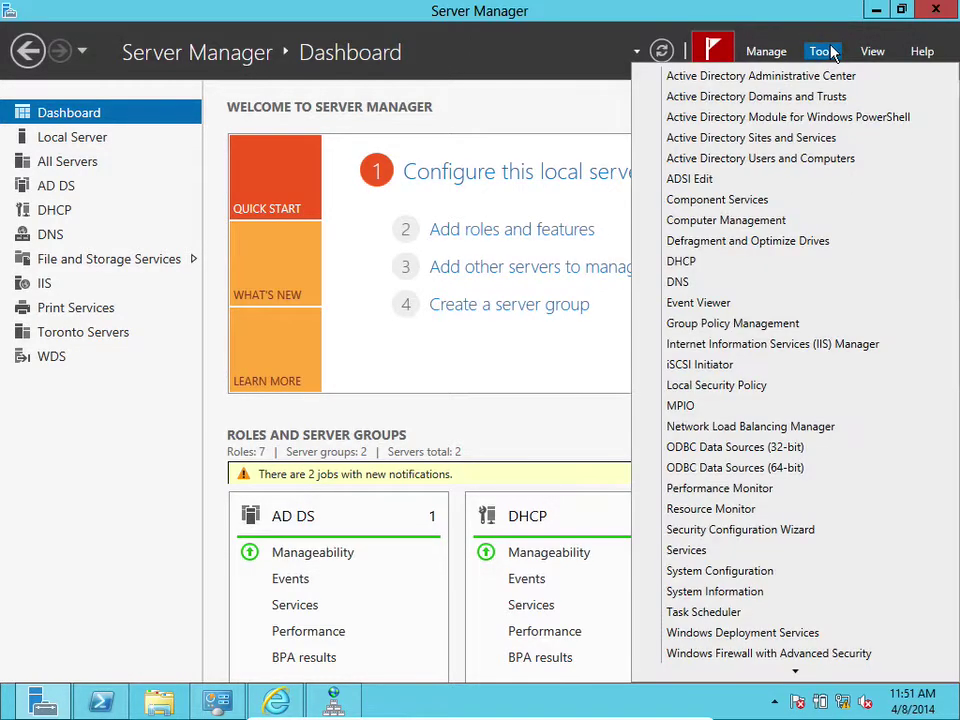
pyautogui.click(755, 428)
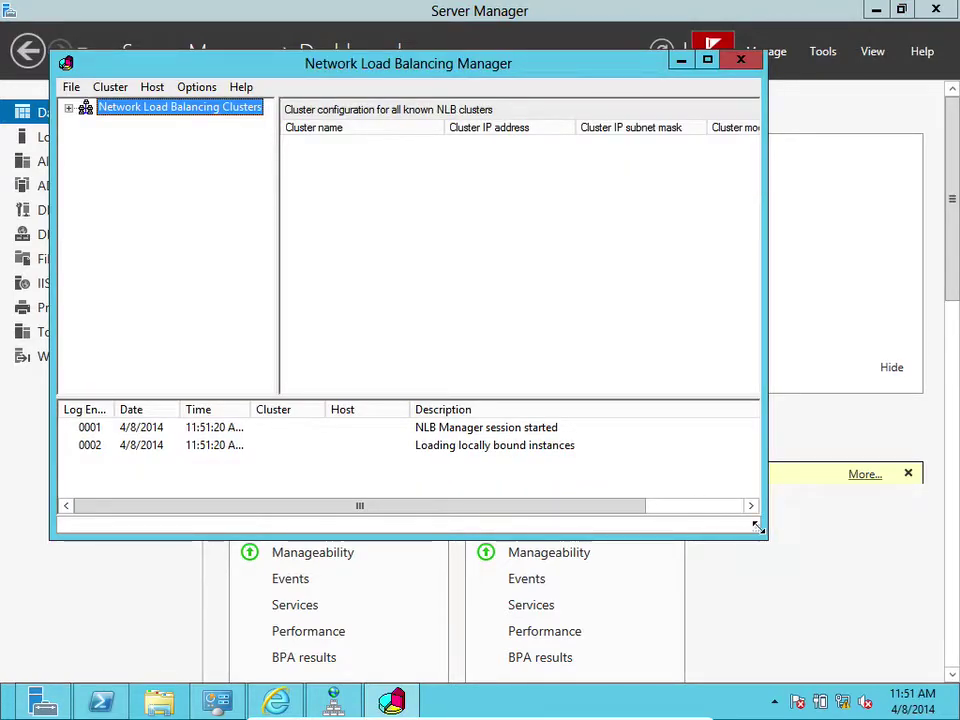
pyautogui.moveTo(758, 529); pyautogui.dragTo(885, 619)
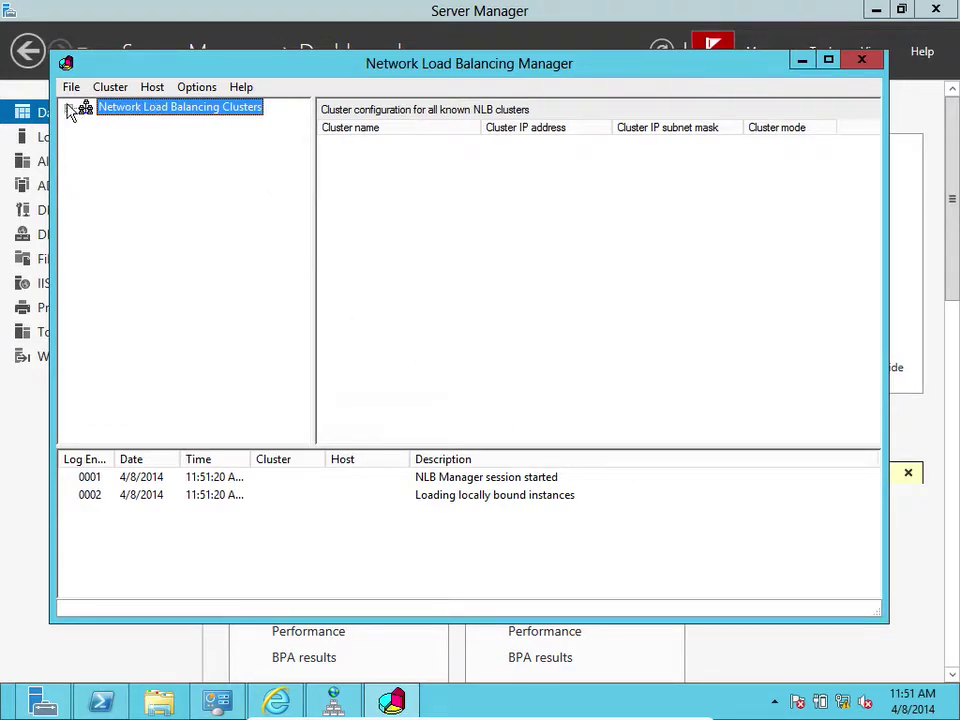
# Start a new Network Load Balancing cluster and connect to host 192.168.1.1.
pyautogui.rightClick(121, 117)
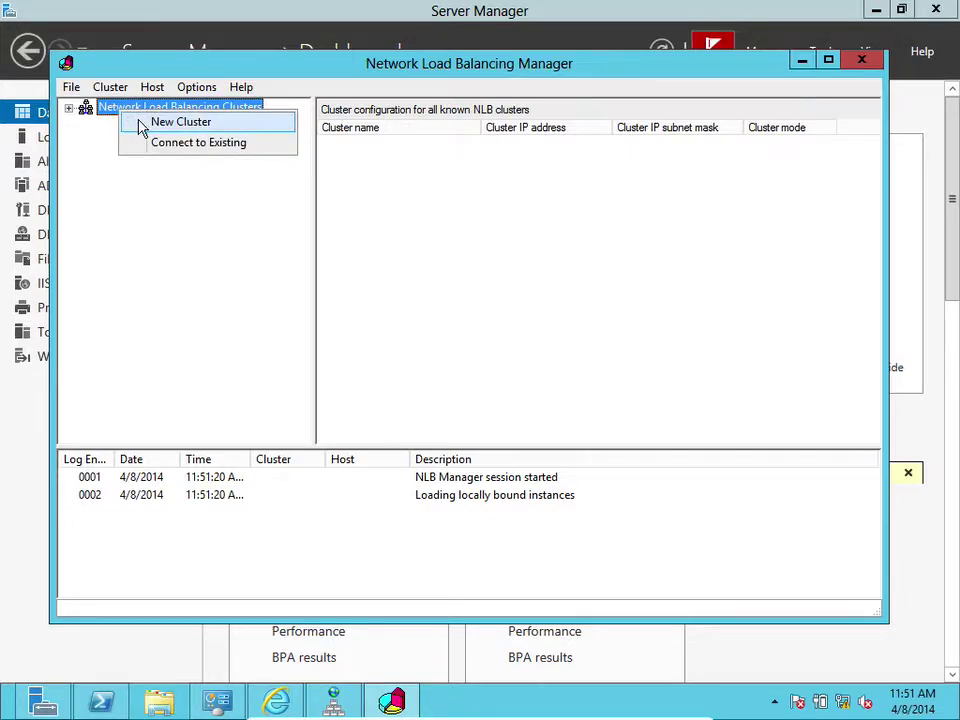
pyautogui.click(142, 124)
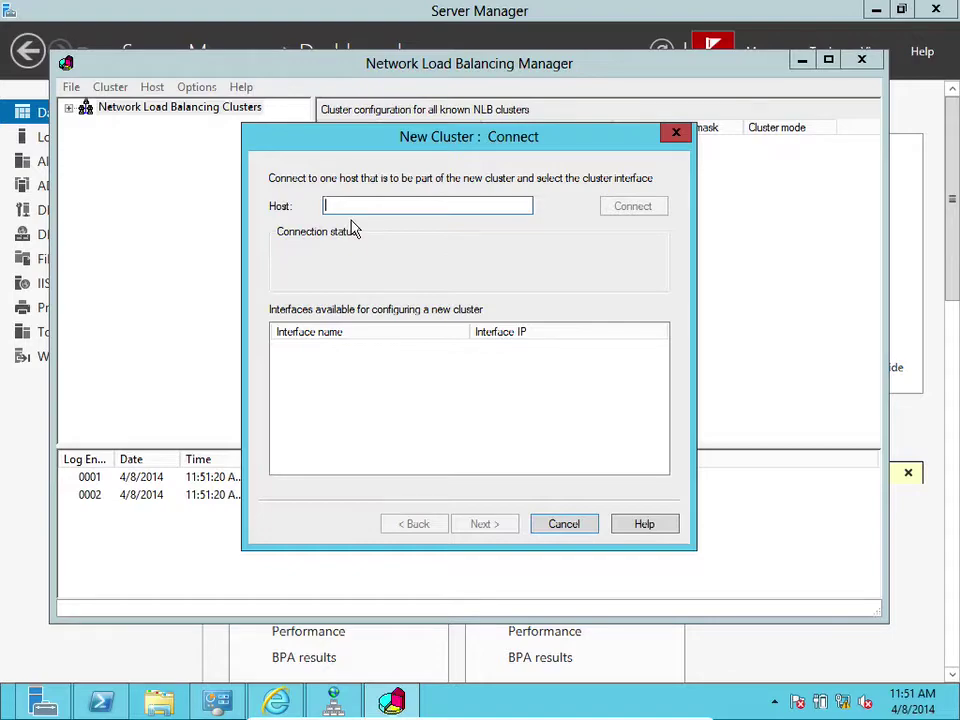
pyautogui.write('192.16')
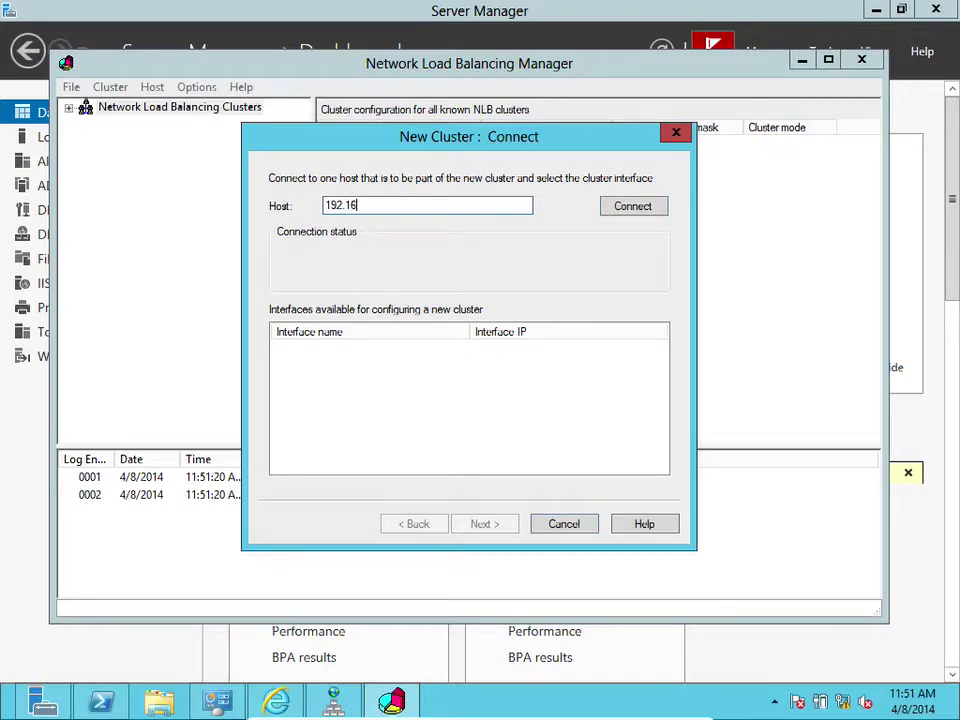
pyautogui.write('8.1.1')
pyautogui.click(638, 206)
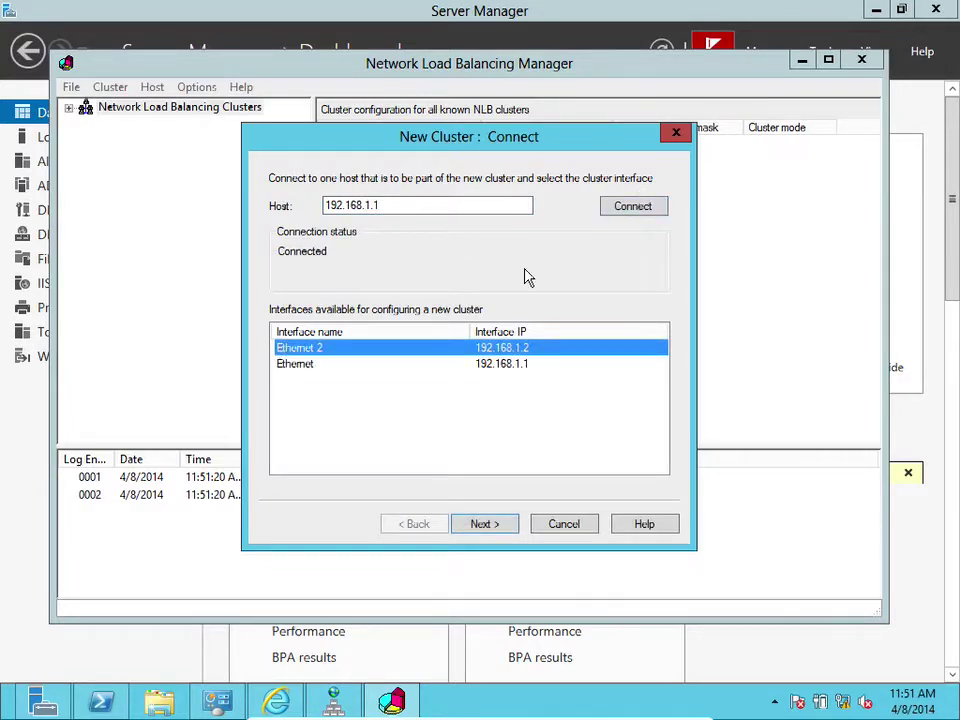
# Try to continue the new cluster with the Ethernet 2 interface, accepting that DHCP is turned off, and return to the interface selection.
pyautogui.click(349, 364)
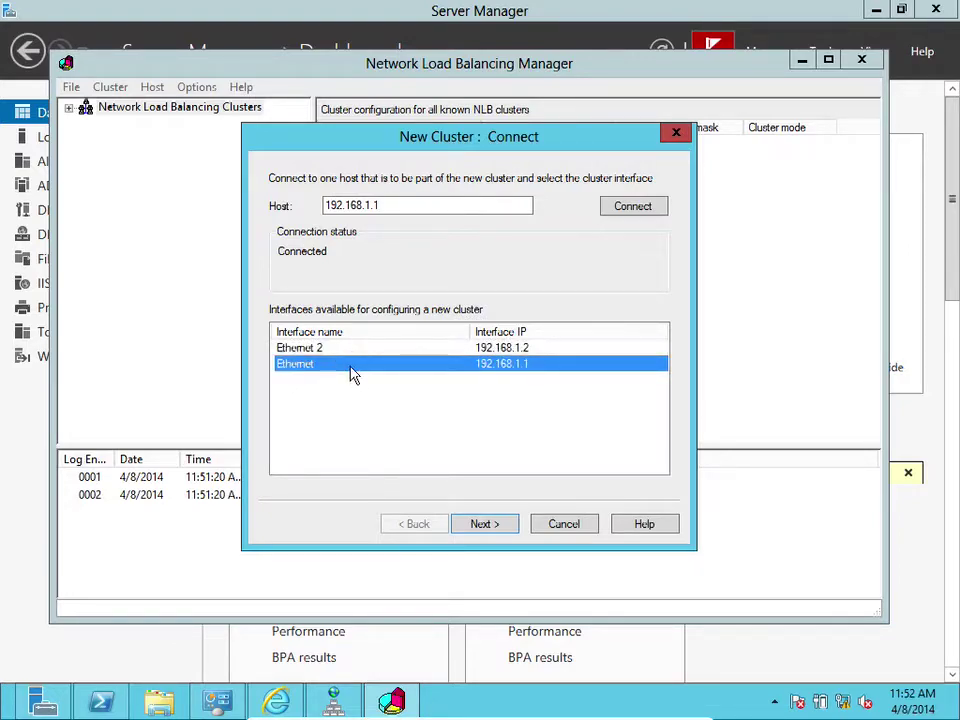
pyautogui.click(347, 349)
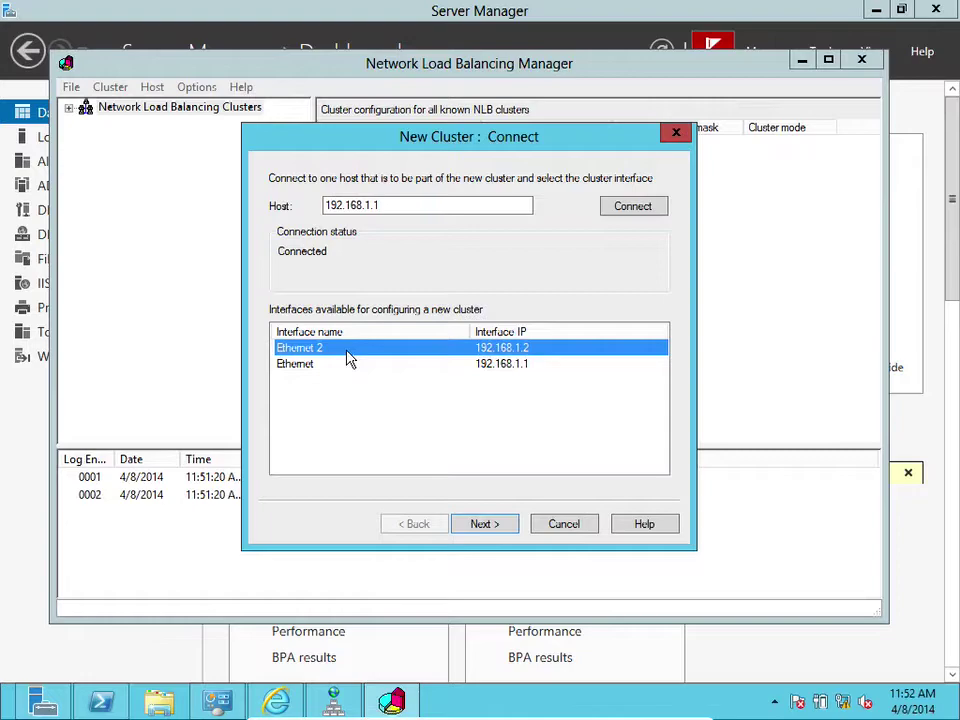
pyautogui.click(483, 524)
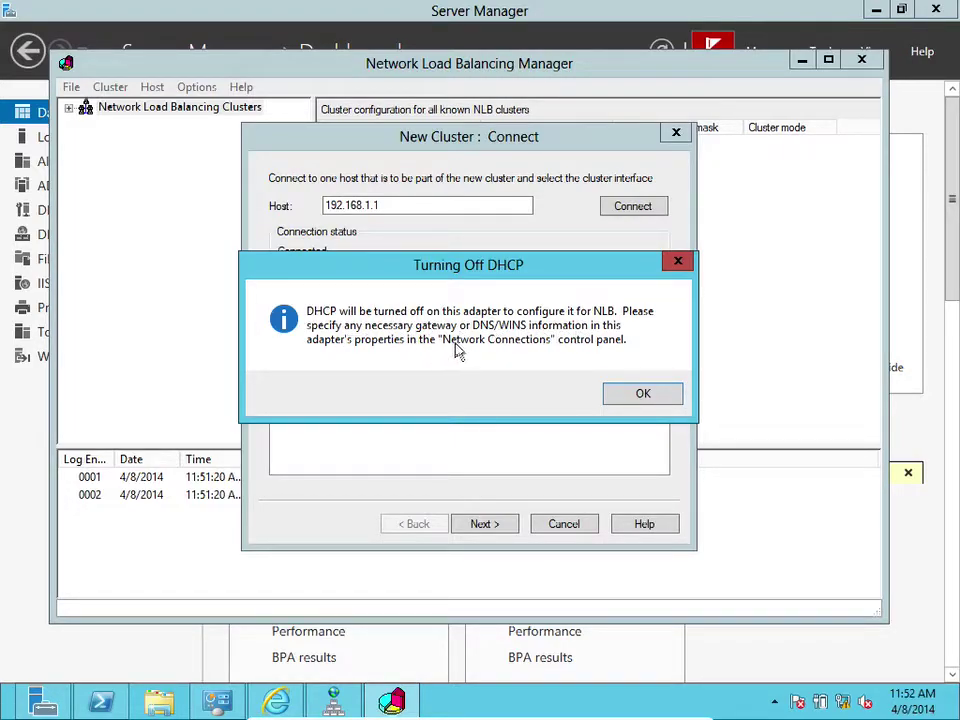
pyautogui.click(621, 396)
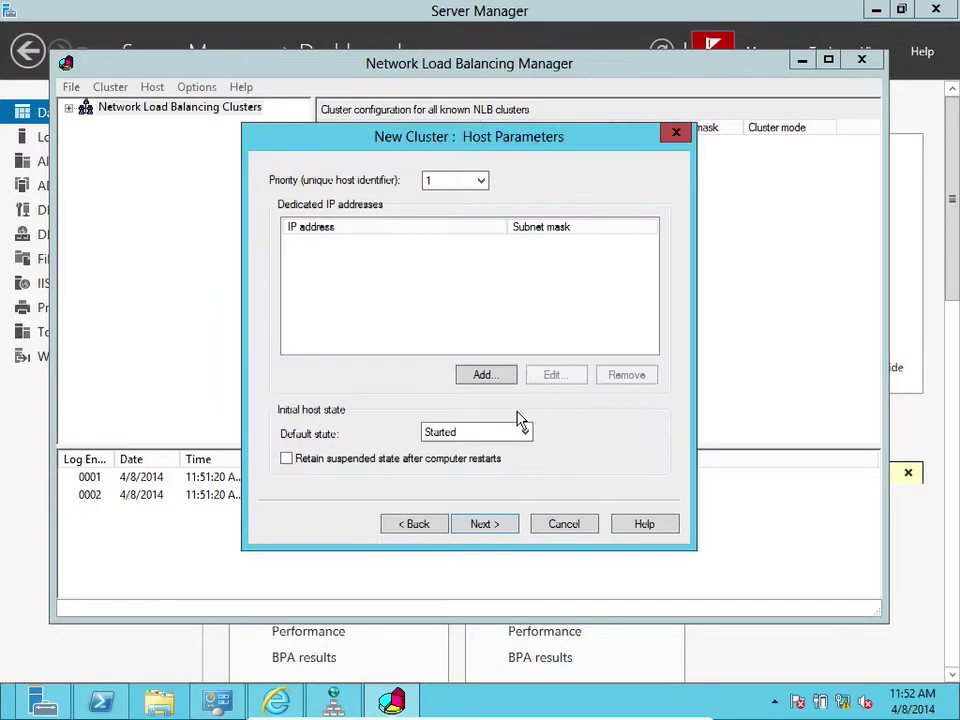
pyautogui.click(418, 524)
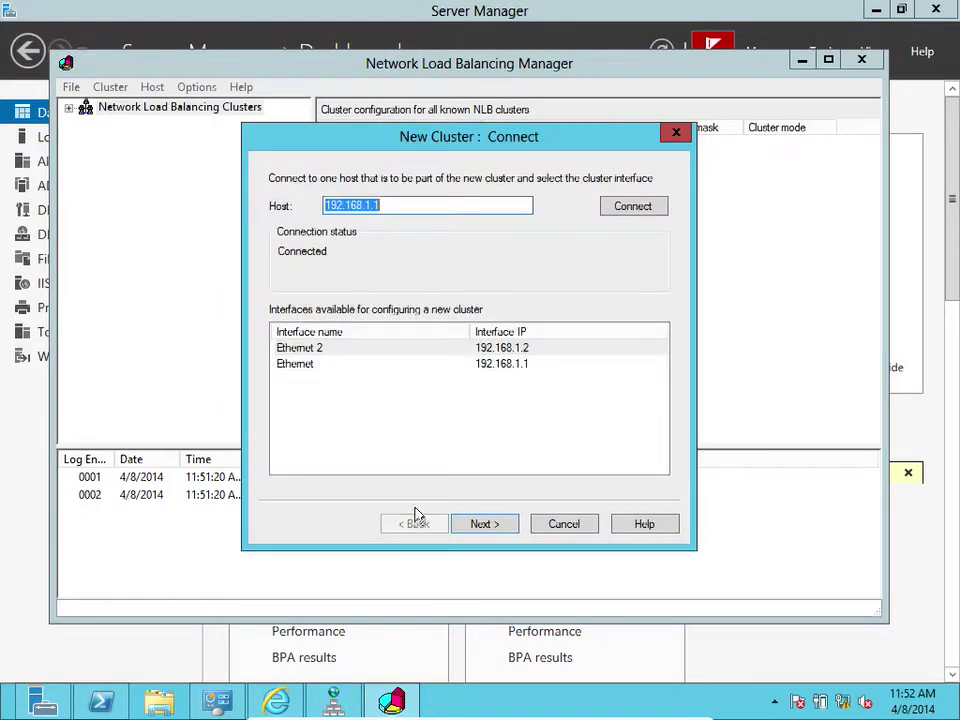
pyautogui.click(427, 350)
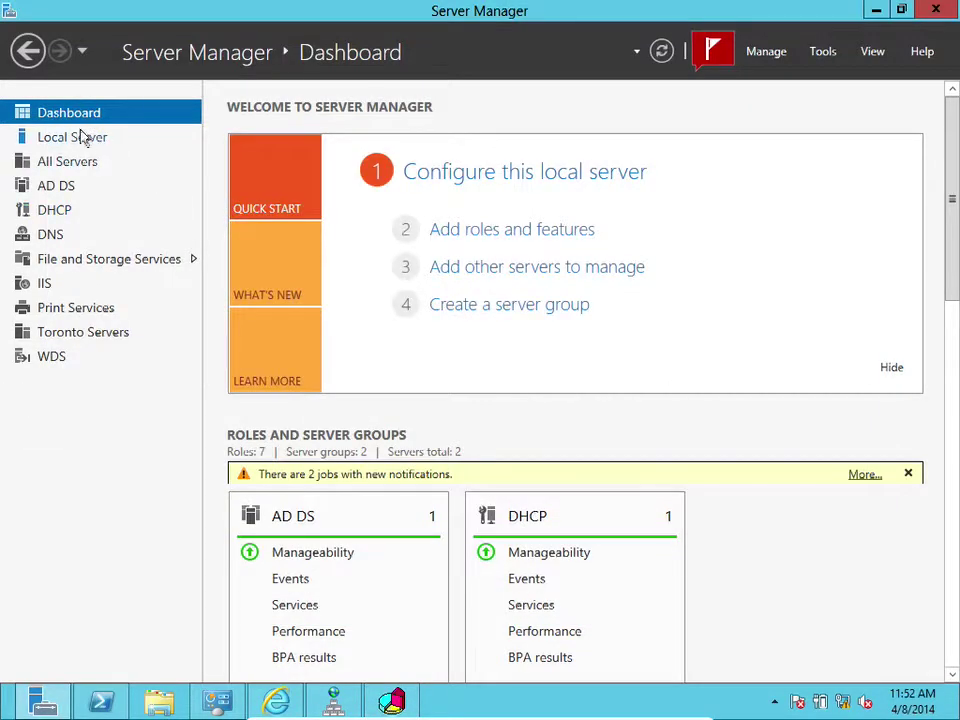
# From the local server's network connections, examine the connection details of the Ethernet 2 adapter.
pyautogui.click(62, 136)
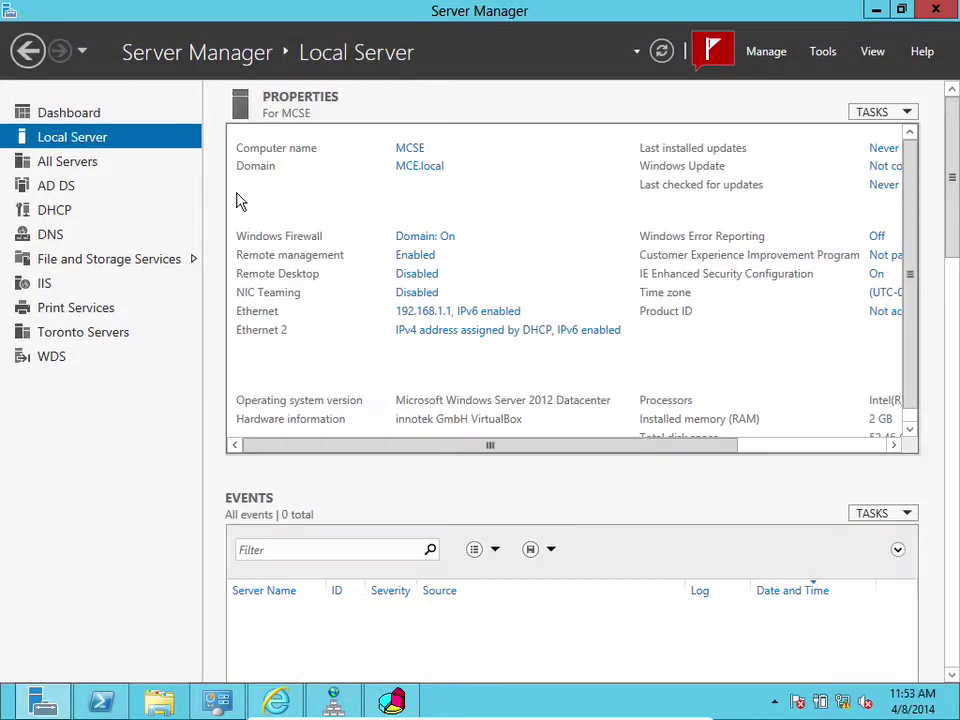
pyautogui.click(424, 314)
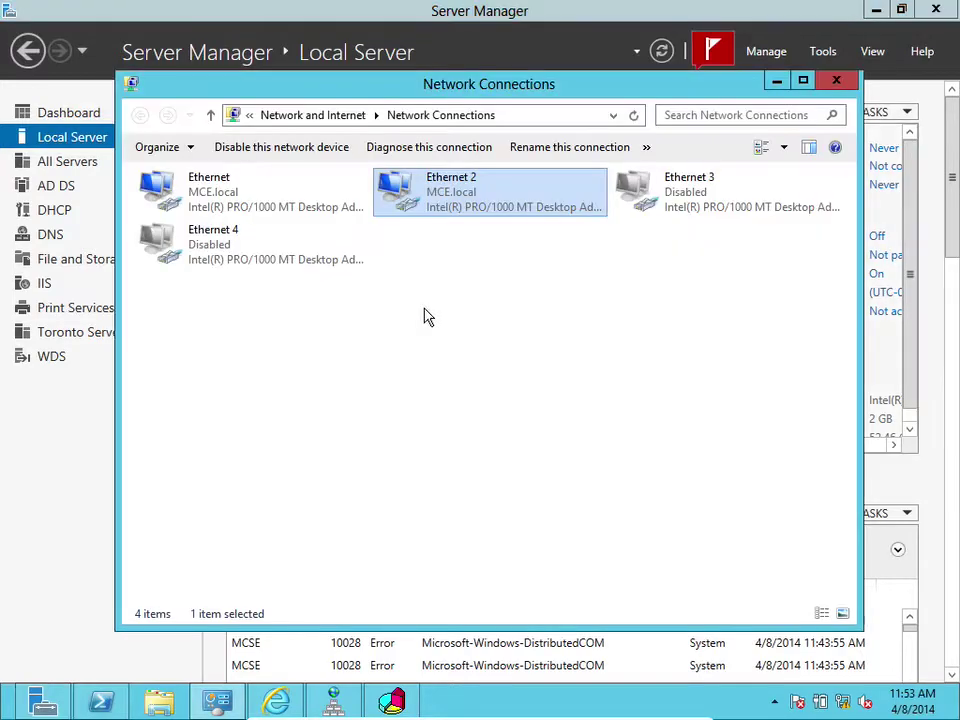
pyautogui.rightClick(447, 186)
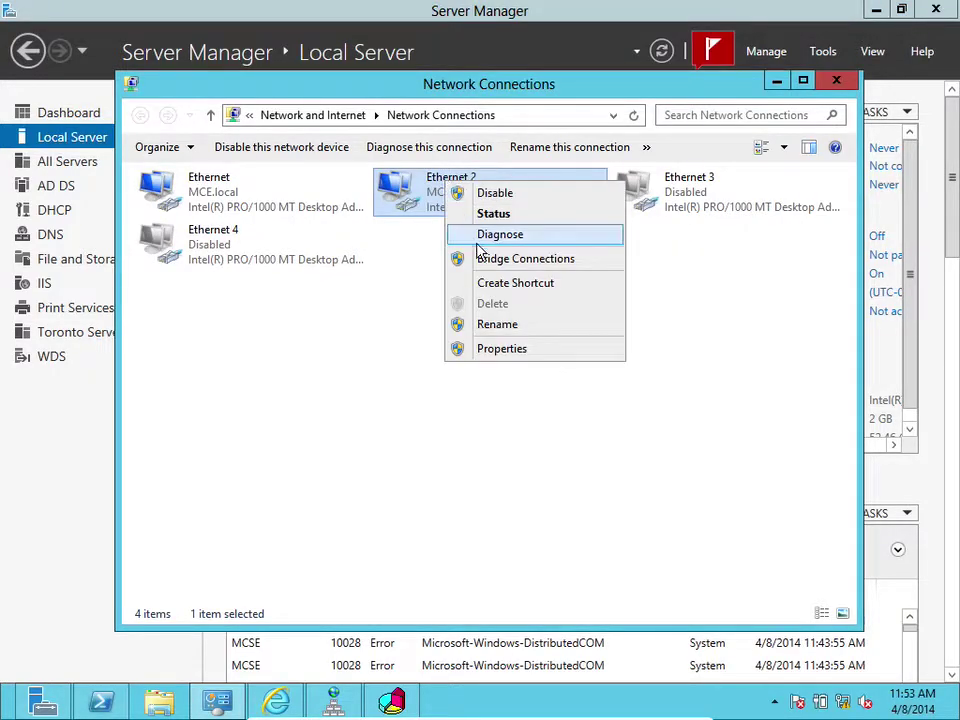
pyautogui.click(496, 216)
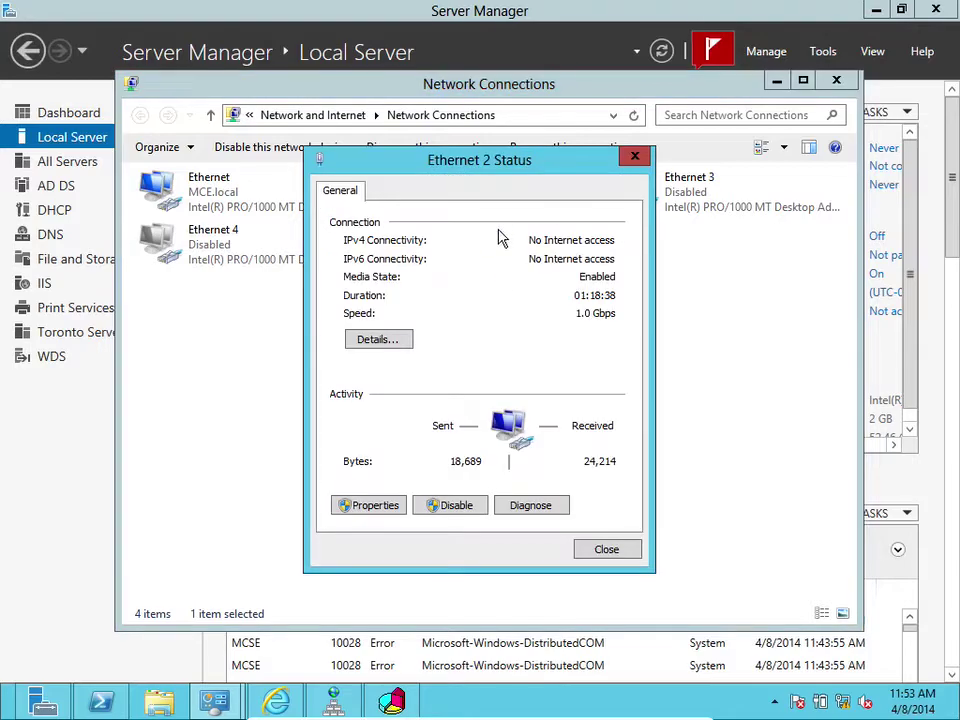
pyautogui.click(390, 342)
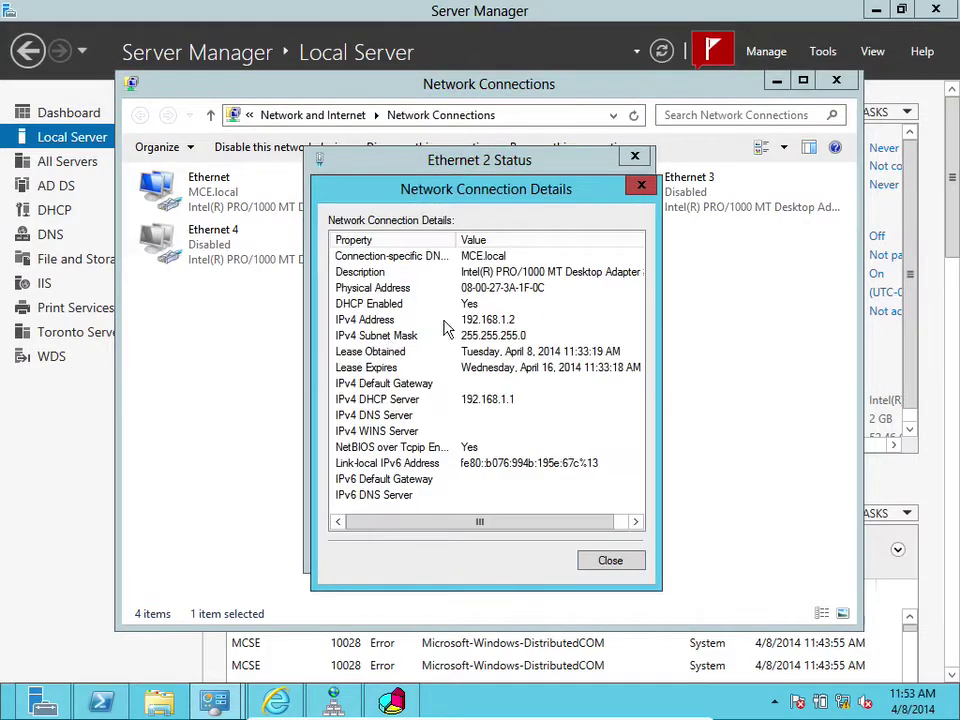
pyautogui.click(603, 560)
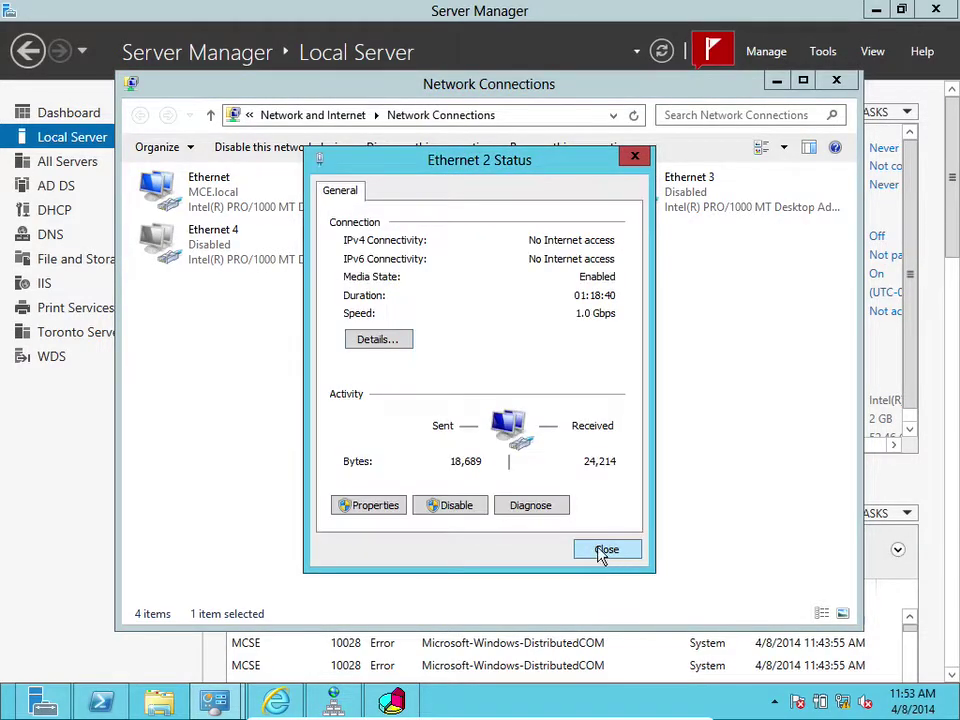
# Give Ethernet 2 the static IPv4 address 192.168.1.2 with subnet mask 255.255.255.0.
pyautogui.click(385, 507)
pyautogui.doubleClick(637, 420)
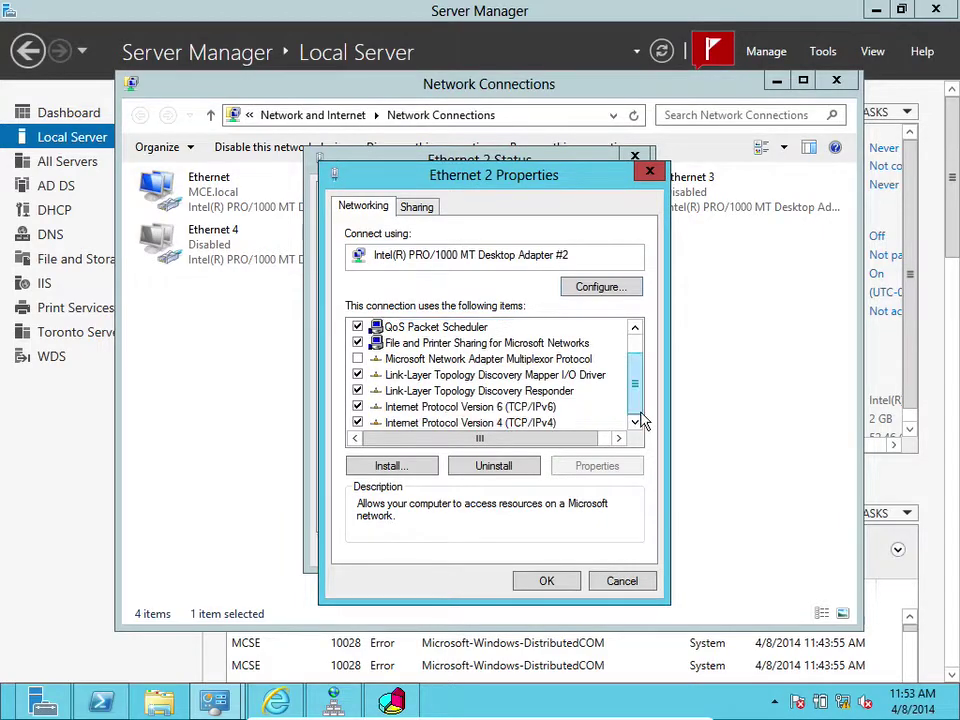
pyautogui.click(546, 422)
pyautogui.click(589, 462)
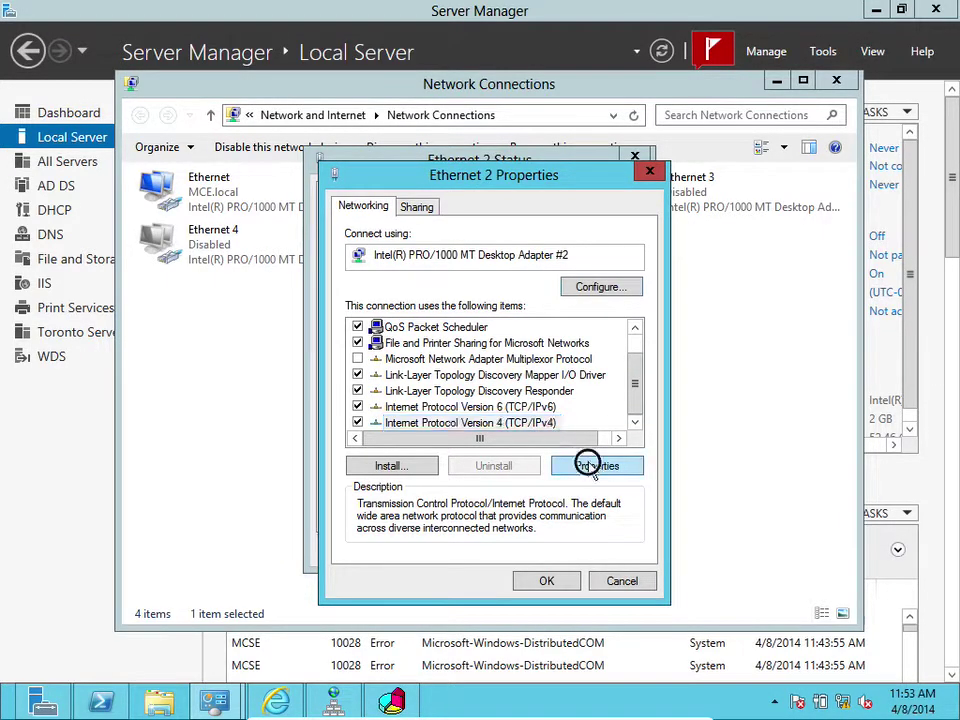
pyautogui.click(436, 383)
pyautogui.click(562, 405)
pyautogui.write('192 . 168 . 1 . 2')
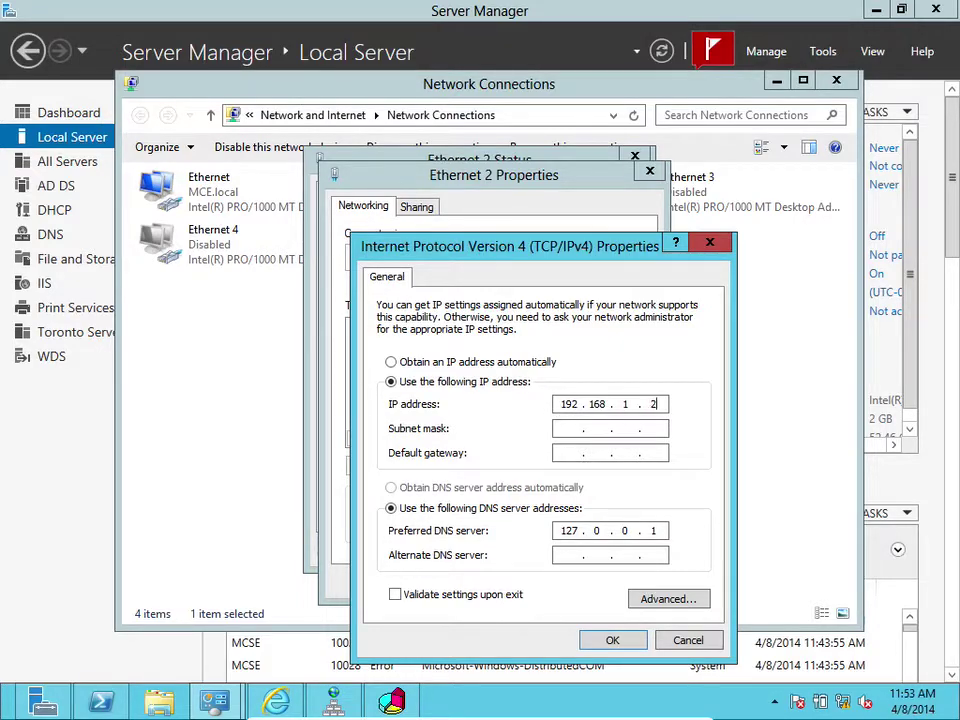
pyautogui.press('Tab')
# Set Ethernet 2's preferred DNS server to 192.168.1.1, apply the IPv4 settings and close the adapter's dialogs.
pyautogui.moveTo(658, 530); pyautogui.dragTo(544, 527)
pyautogui.press('BackSpace')
pyautogui.press('BackSpace')
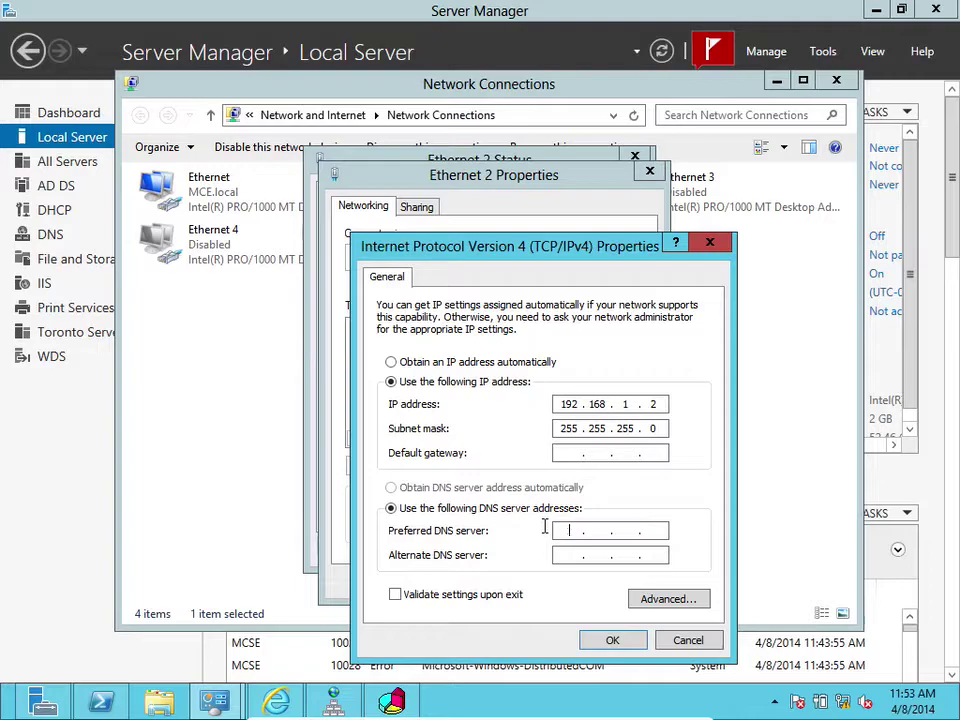
pyautogui.write('192 . 168 . 1 . 1')
pyautogui.click(594, 640)
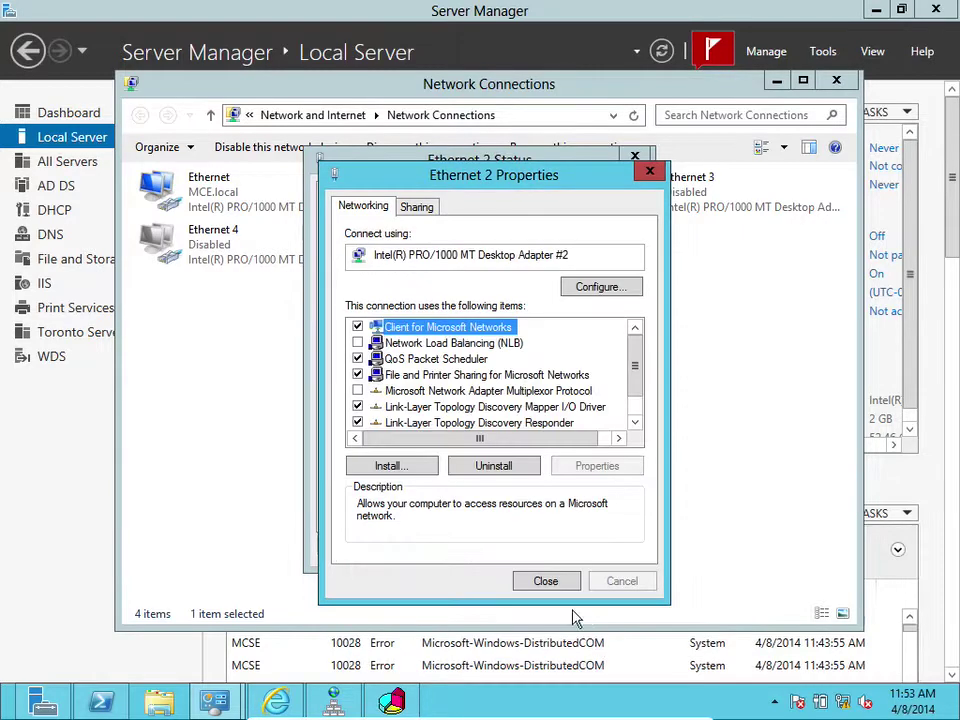
pyautogui.click(543, 583)
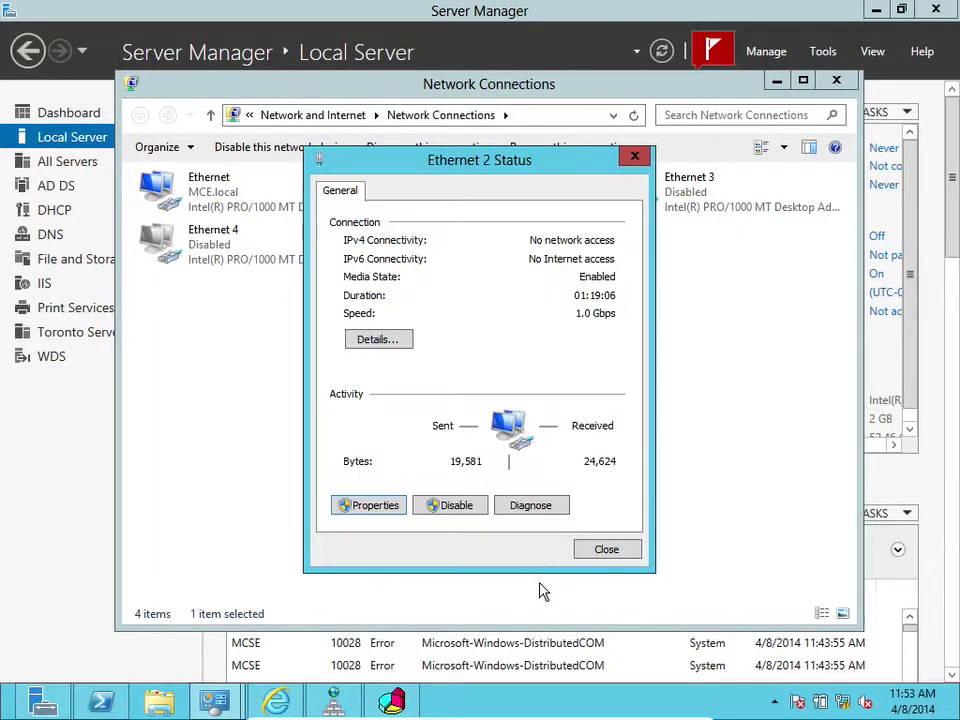
pyautogui.click(608, 549)
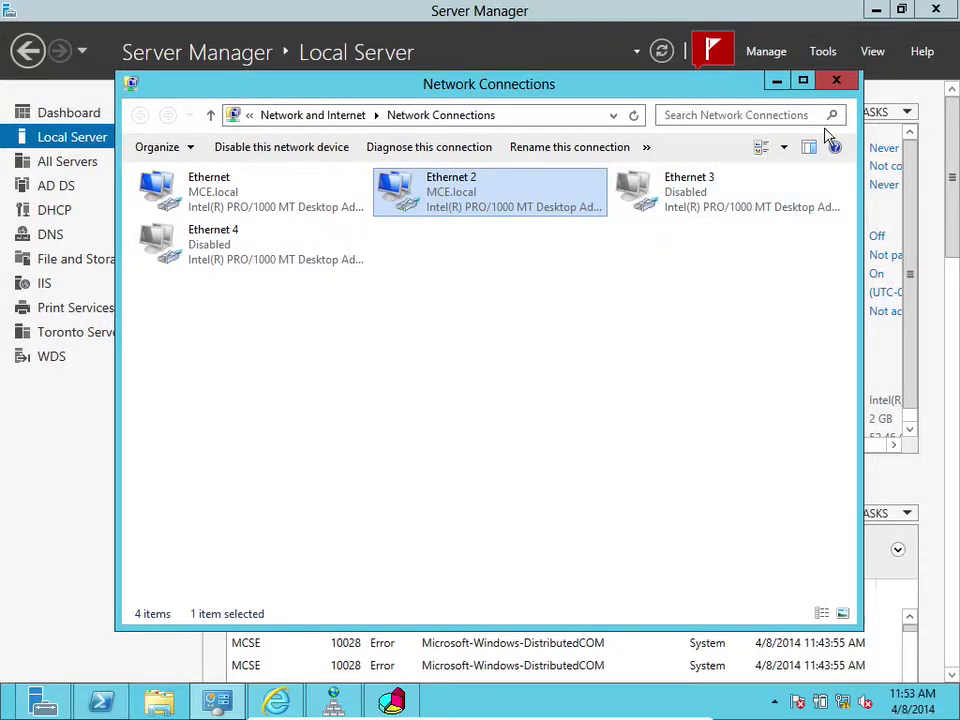
# Leave full-screen mode, switch to the Server Core E virtual machine and restore its minimized command prompt.
pyautogui.press('super+f')
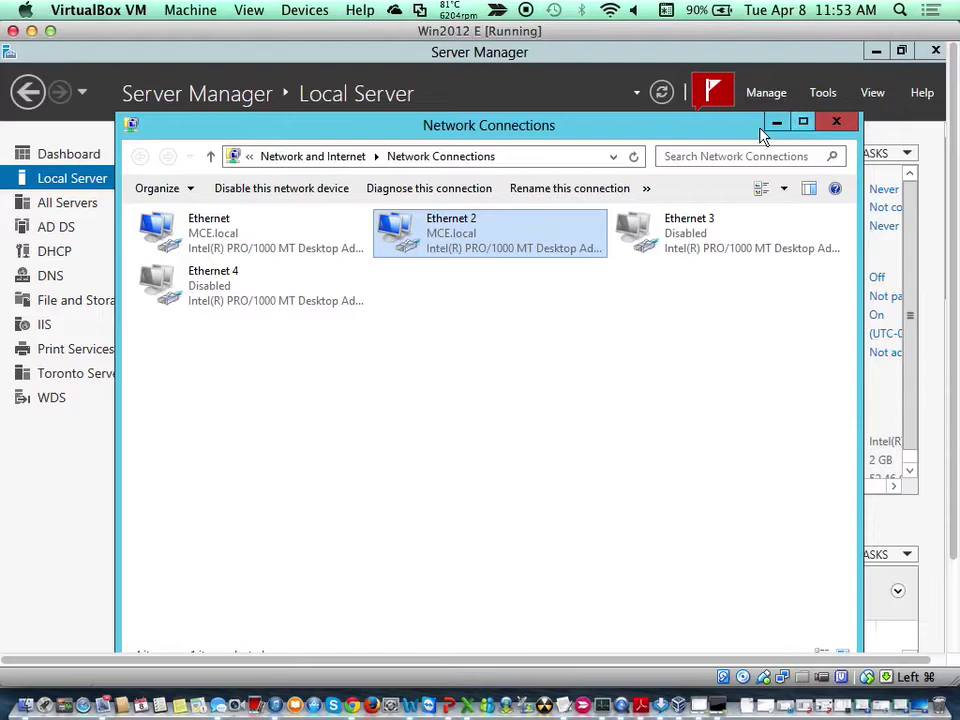
pyautogui.moveTo(816, 30); pyautogui.dragTo(829, 58)
pyautogui.click(816, 26)
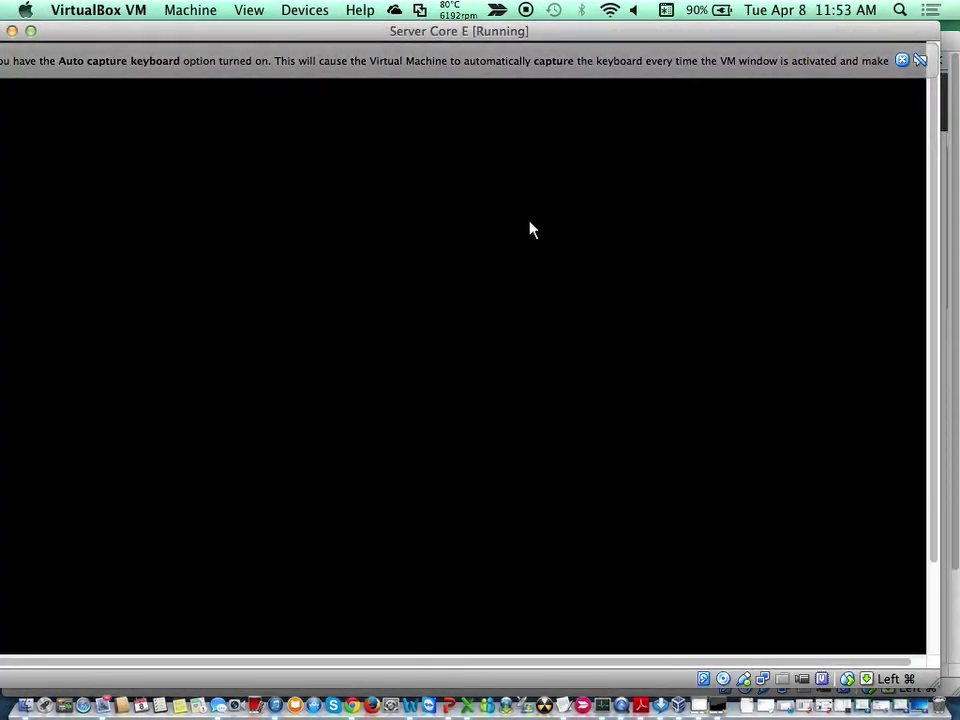
pyautogui.click(901, 60)
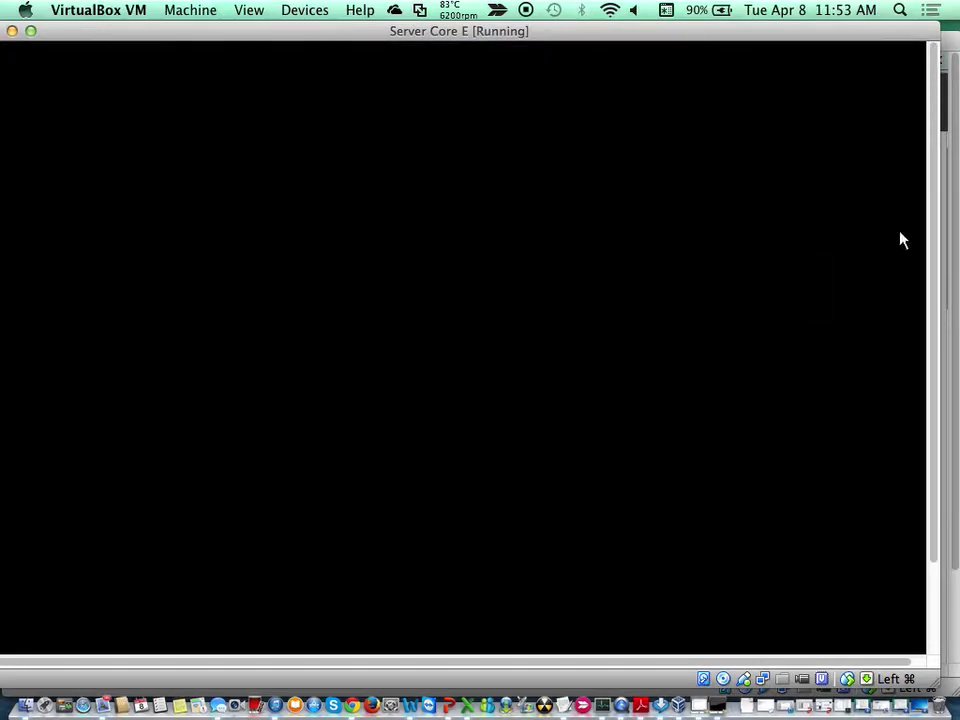
pyautogui.moveTo(934, 227); pyautogui.dragTo(935, 428)
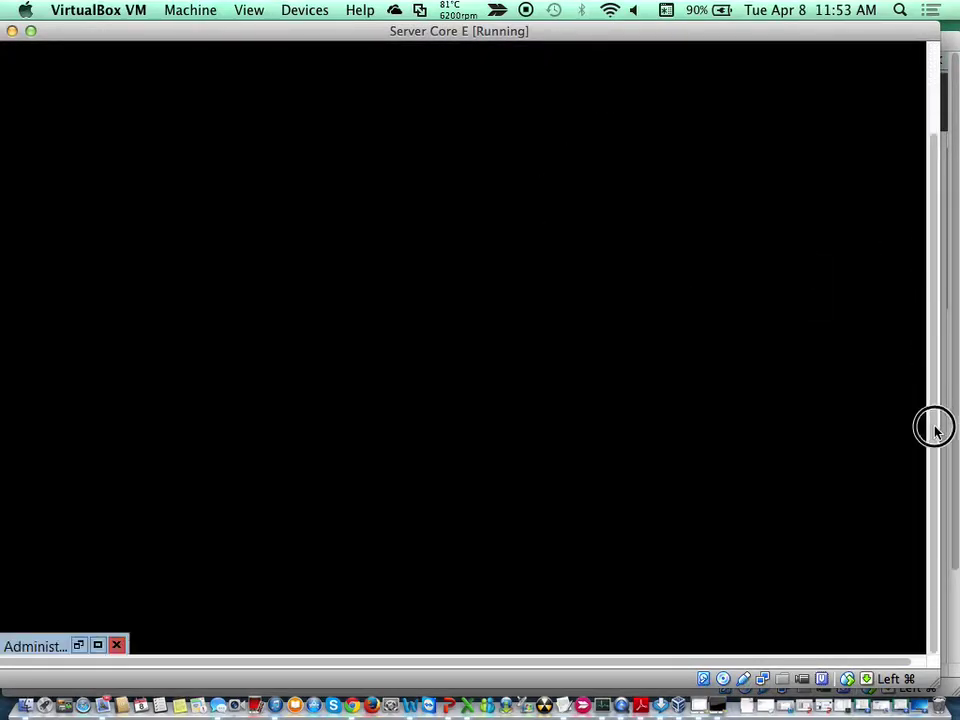
pyautogui.moveTo(26, 640); pyautogui.dragTo(326, 178)
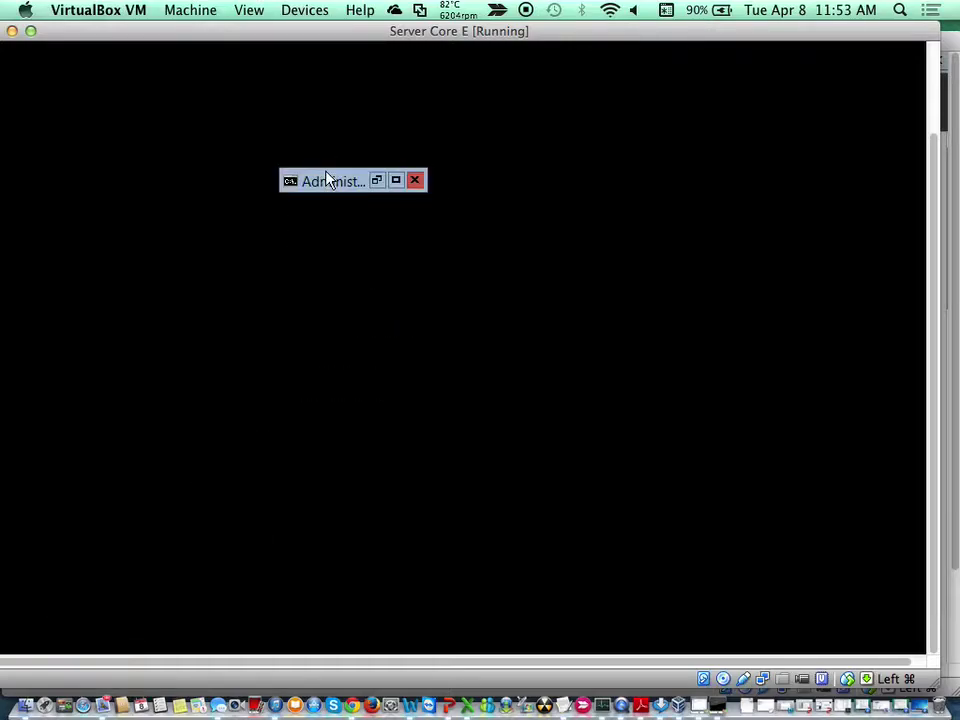
pyautogui.click(391, 180)
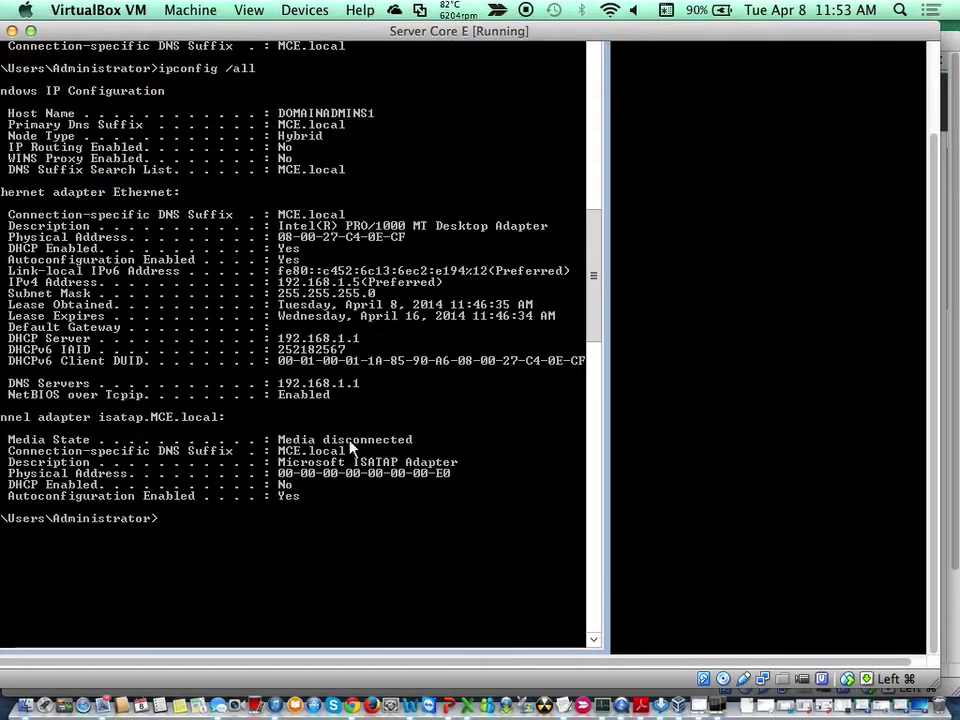
# Run sconfig on DOMAINADMINS1, switch the virtual machine to full screen and make the console window taller.
pyautogui.write('sconfig')
pyautogui.press('Return')
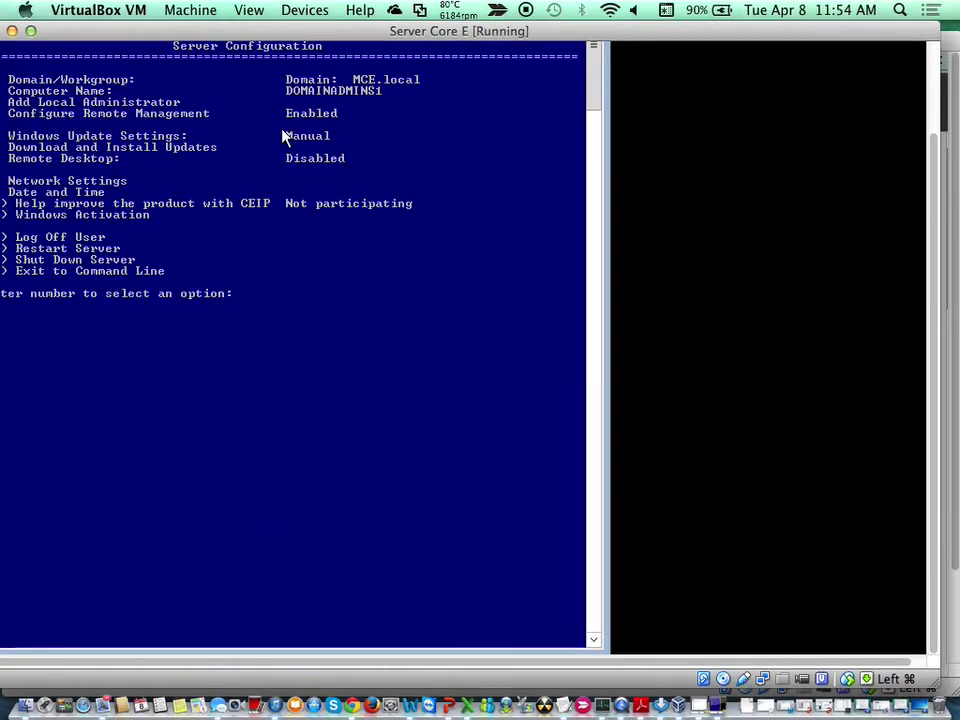
pyautogui.moveTo(256, 40); pyautogui.dragTo(286, 38)
pyautogui.press('super+f')
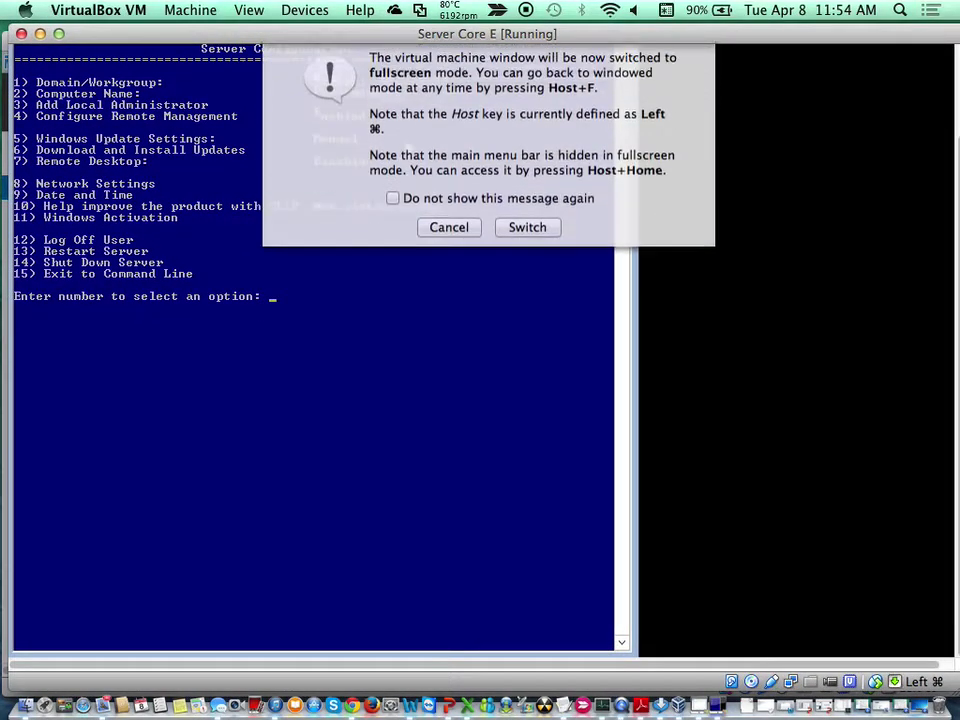
pyautogui.press('Return')
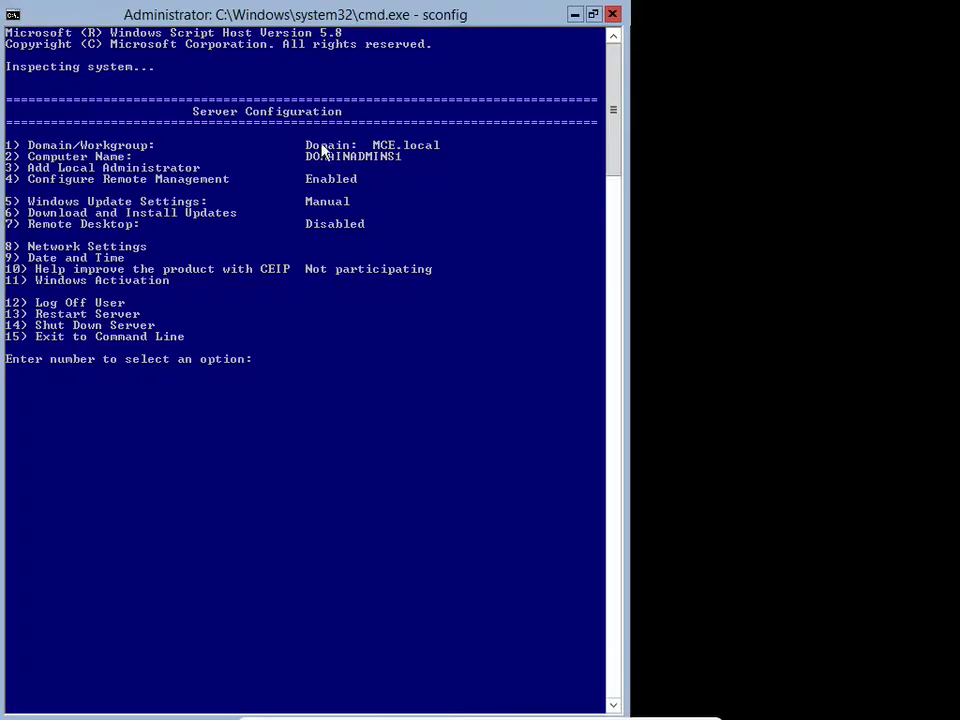
pyautogui.doubleClick(504, 21)
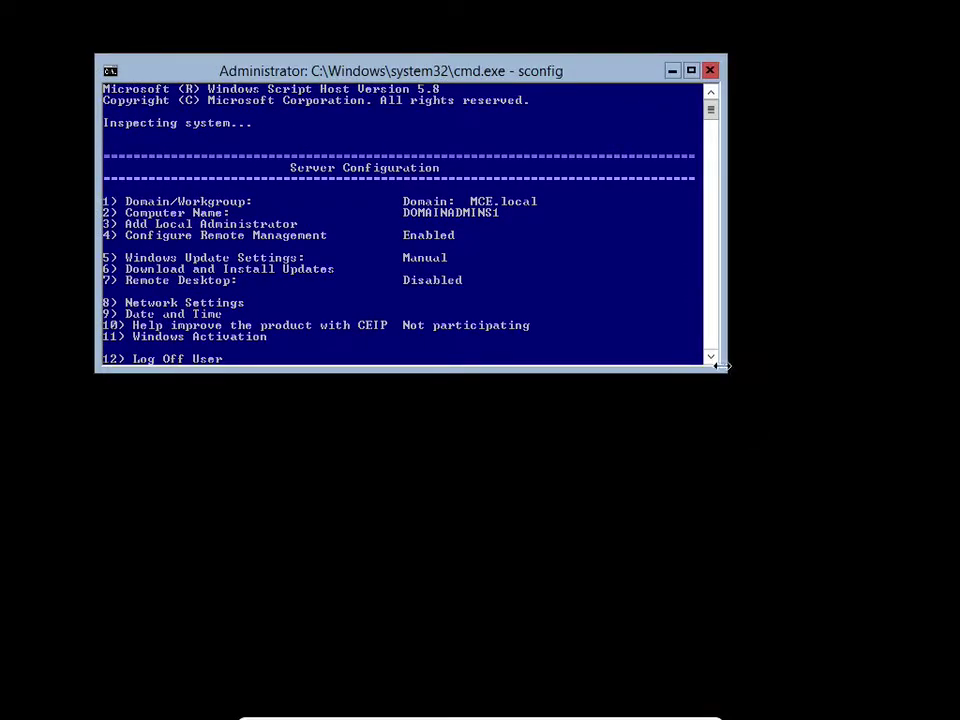
pyautogui.moveTo(723, 370); pyautogui.dragTo(806, 499)
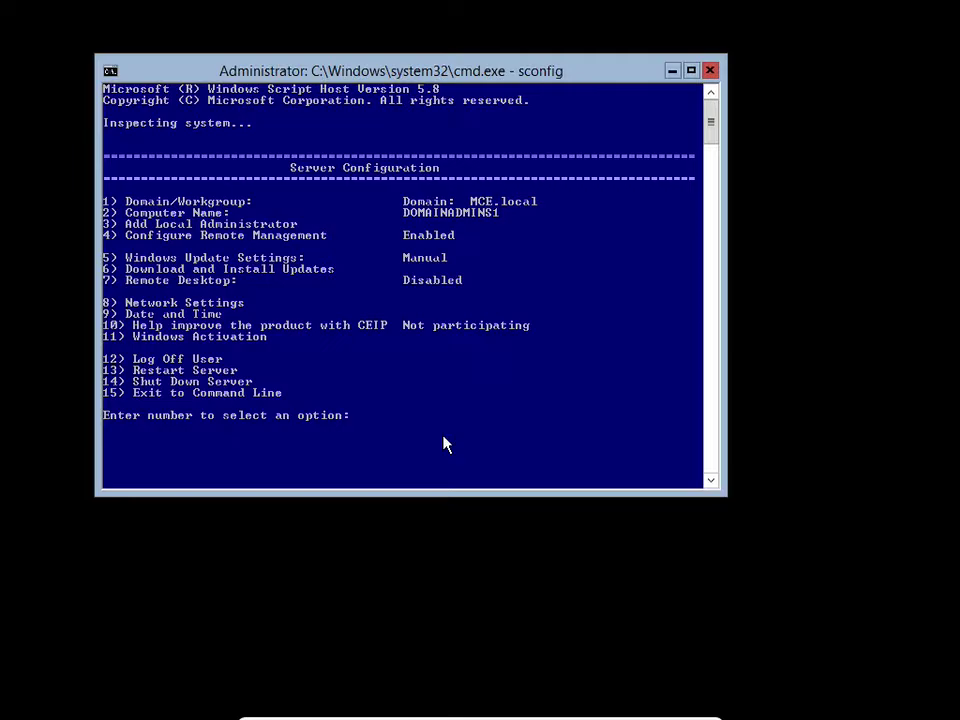
# Open the Network Settings in sconfig and select the network adapter with index 10.
pyautogui.write('8')
pyautogui.press('Return')
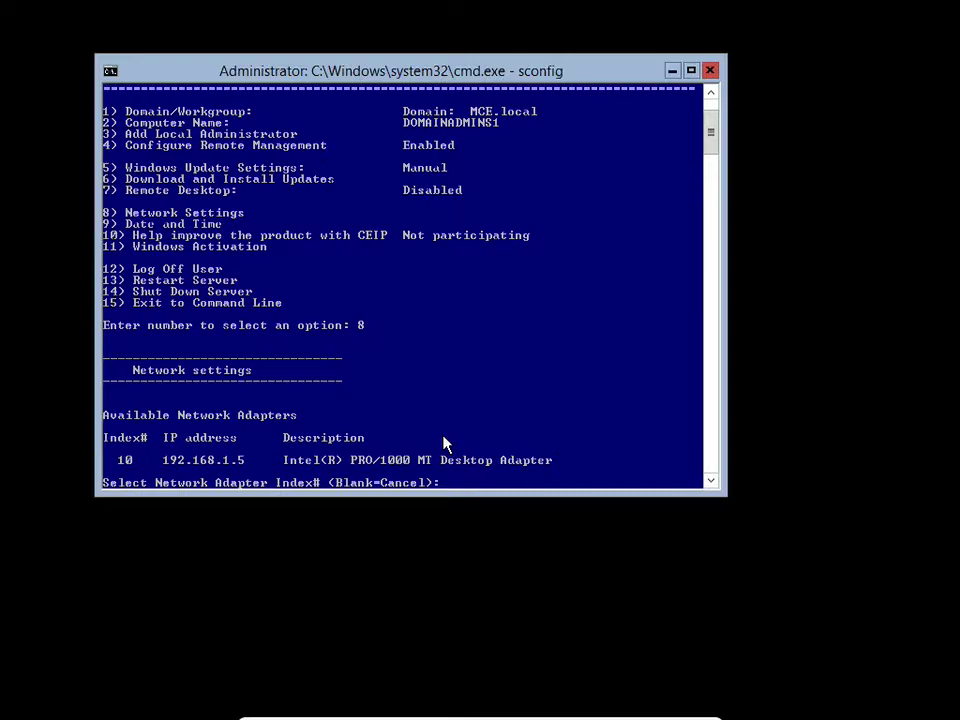
pyautogui.write('10')
pyautogui.press('Return')
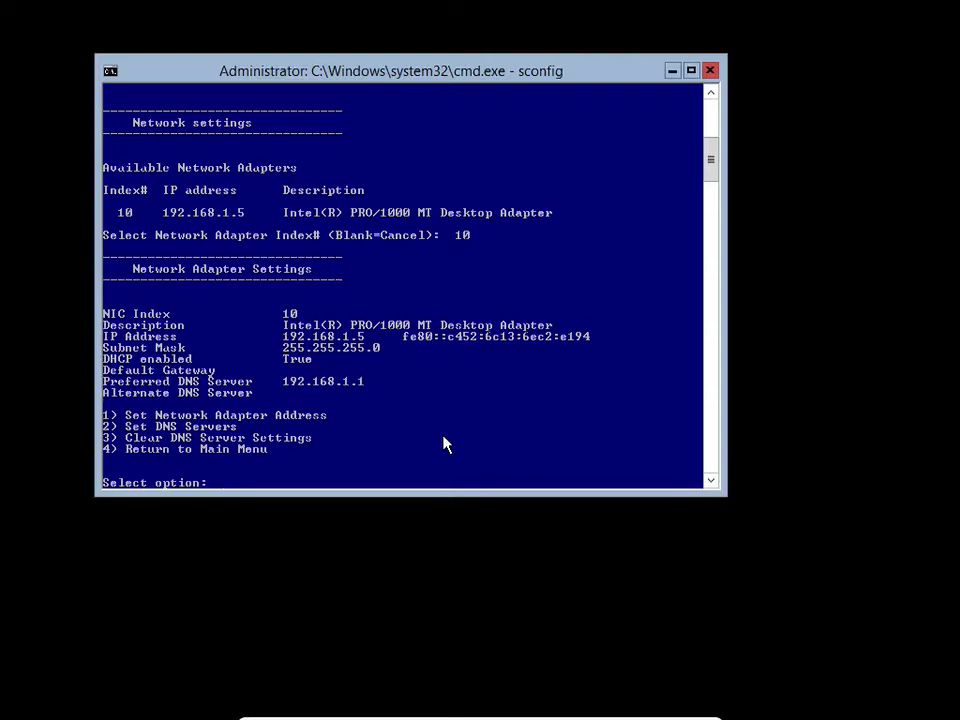
# Set the adapter to static IP 192.168.1.5 with the default subnet mask 255.255.255.0 and no default gateway.
pyautogui.write('1')
pyautogui.press('Return')
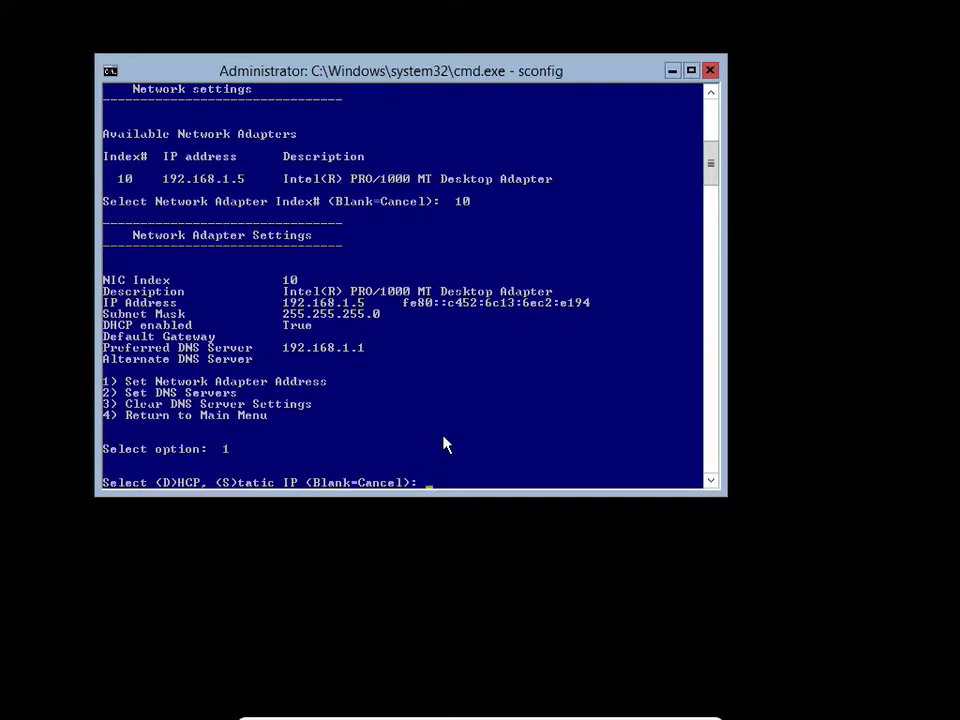
pyautogui.write('s')
pyautogui.press('Return')
pyautogui.write('192.168.1.5')
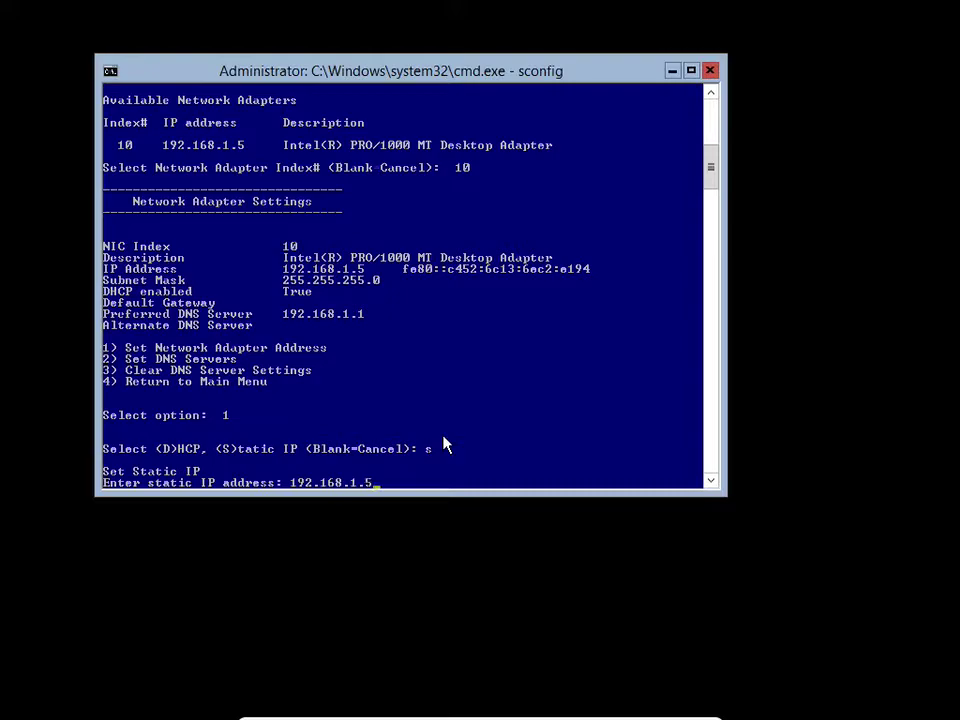
pyautogui.press('Return')
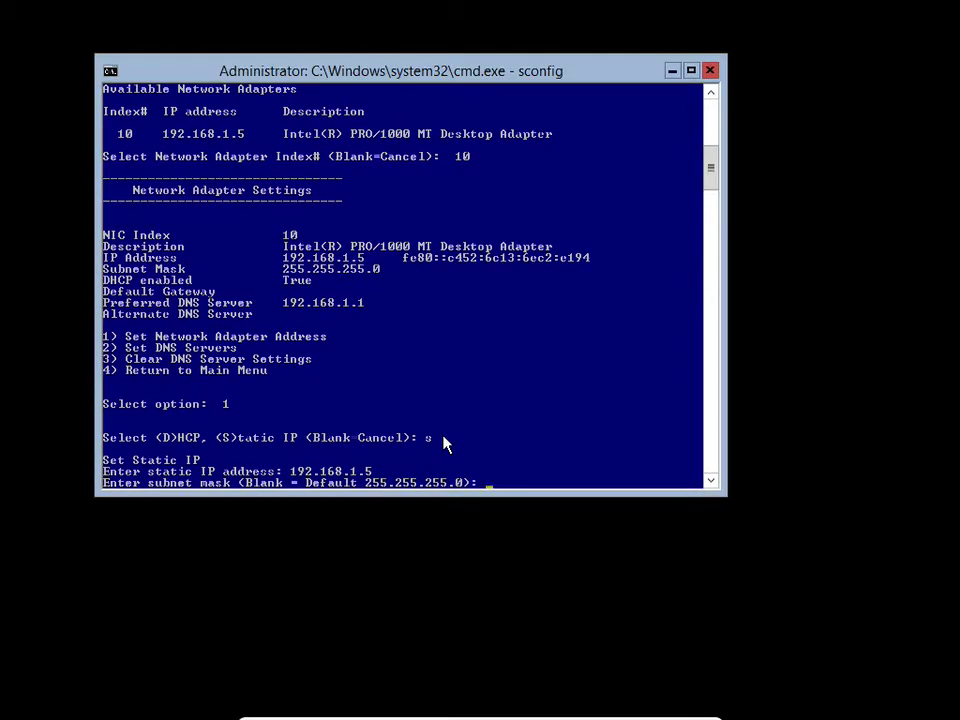
pyautogui.press('Return')
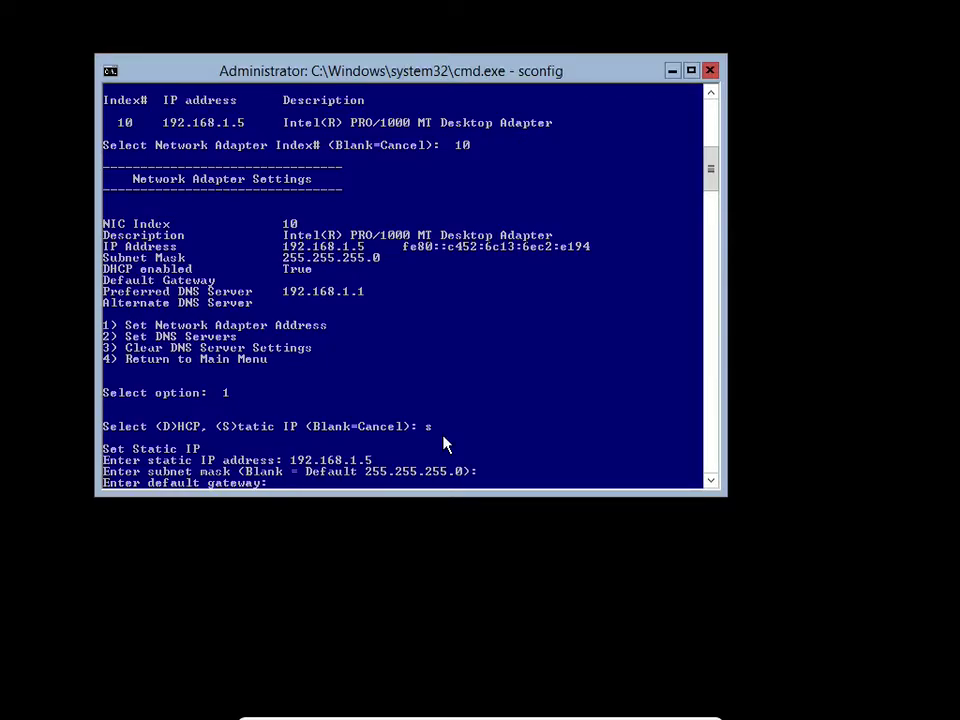
pyautogui.press('Return')
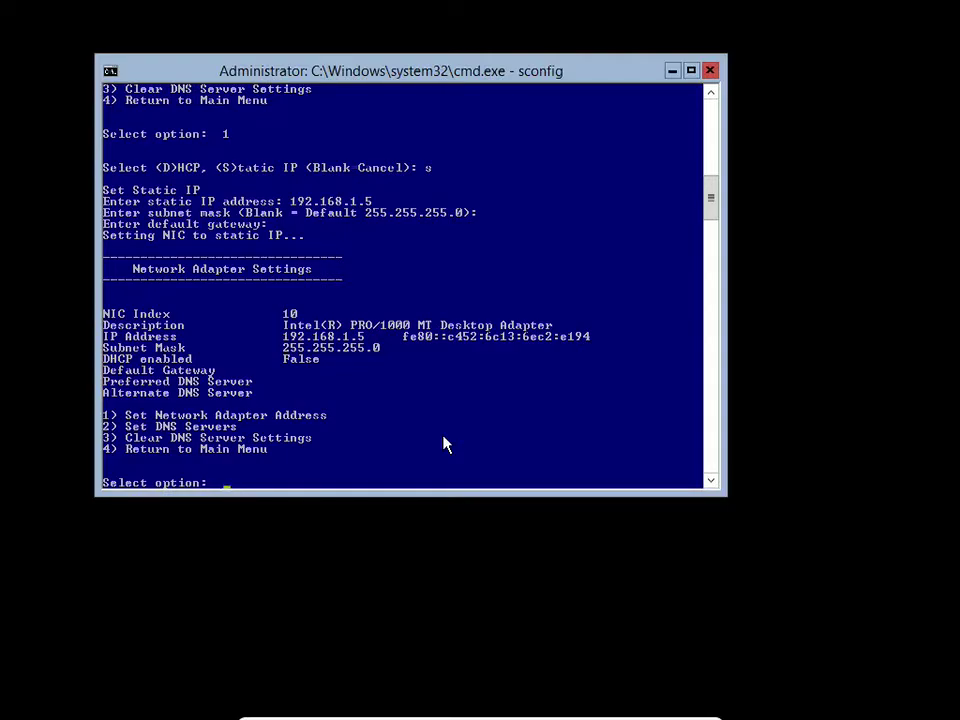
# Set the adapter's preferred DNS server to 192.168.1.1 and leave the alternate DNS server blank.
pyautogui.write('2')
pyautogui.press('Return')
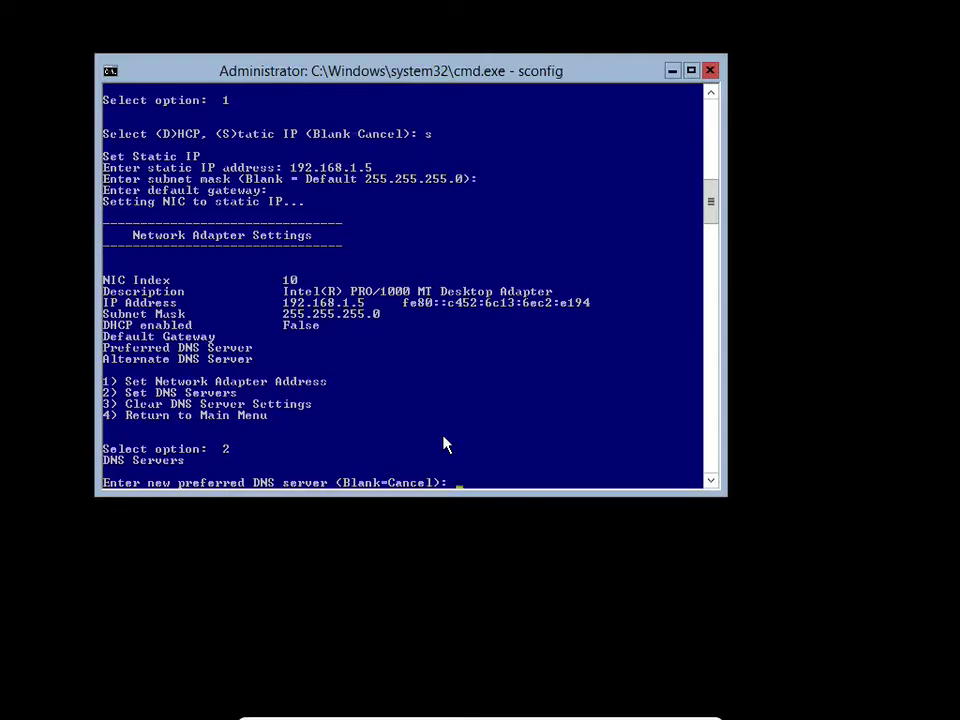
pyautogui.write('192.168.1.1')
pyautogui.press('Return')
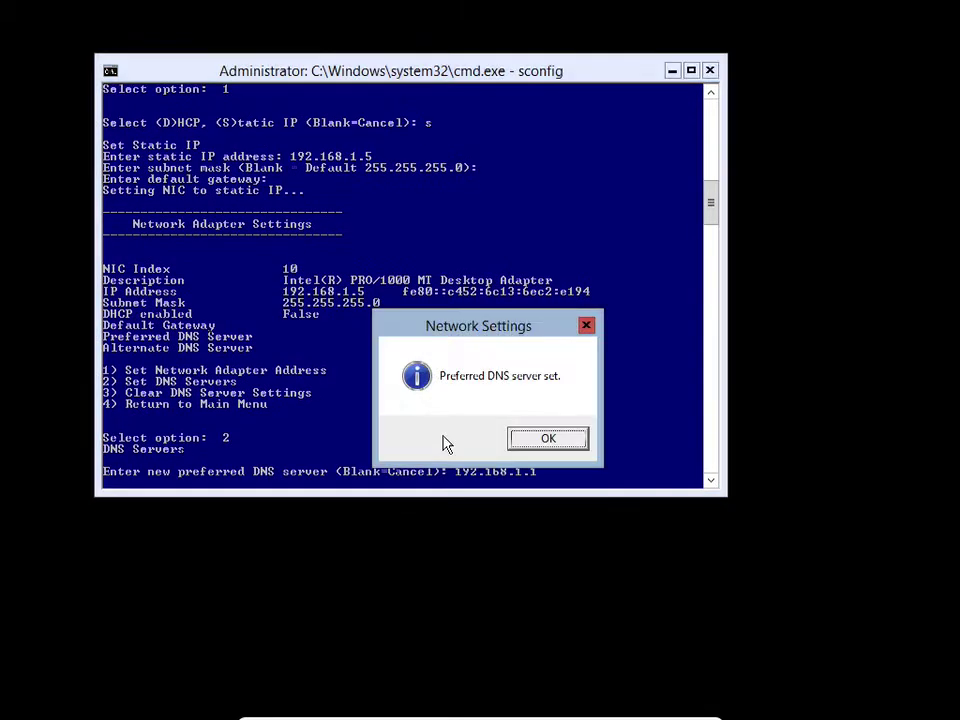
pyautogui.press('Return')
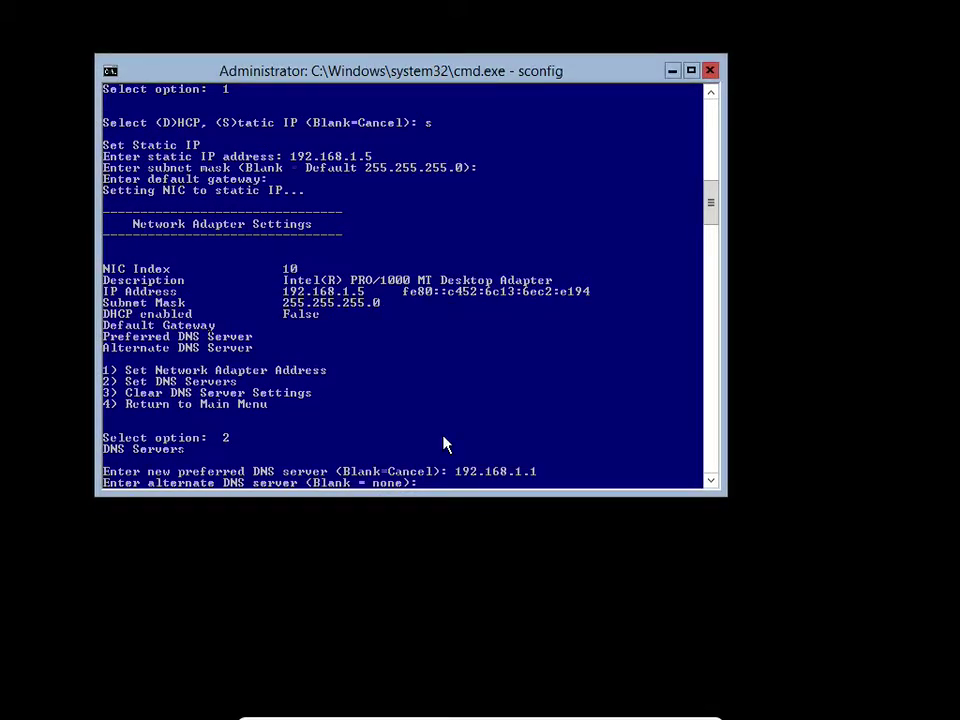
pyautogui.press('Return')
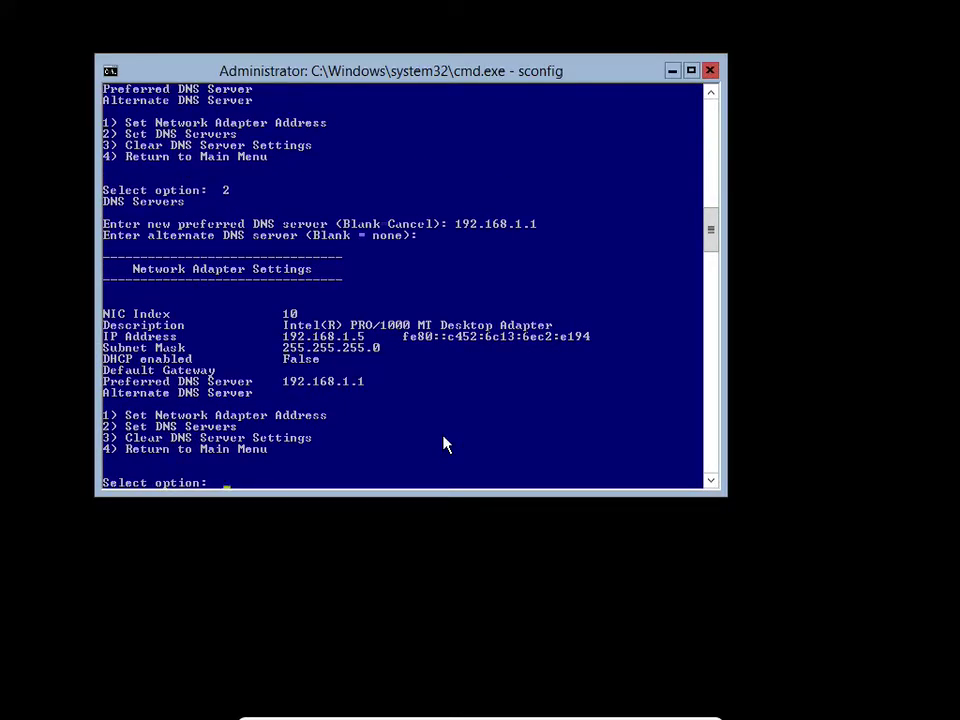
# Return to the sconfig main menu and exit sconfig to the command line.
pyautogui.write('4')
pyautogui.press('Return')
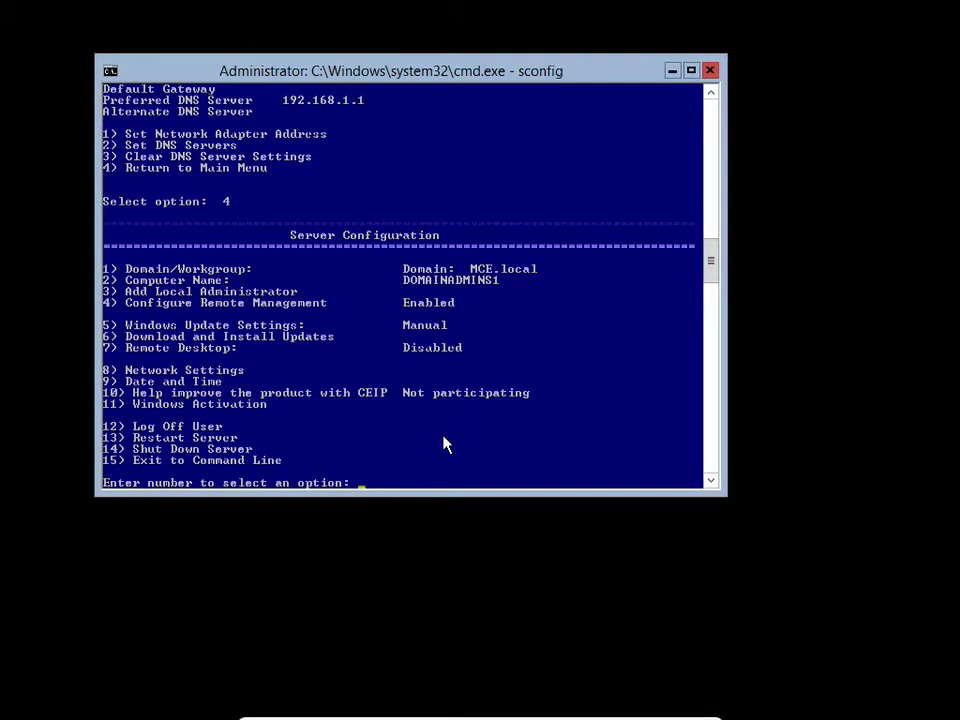
pyautogui.write('15')
pyautogui.press('Return')
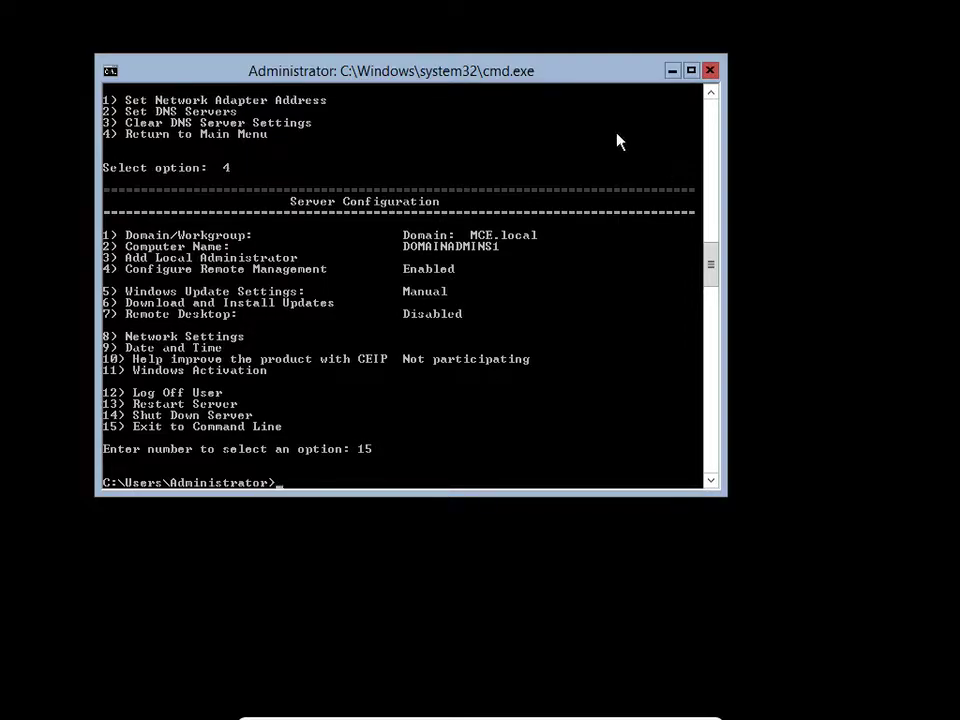
# Leave full screen on Server Core E, switch to the Win2012 E virtual machine in full screen and bring up Network Load Balancing Manager.
pyautogui.press('super+f')
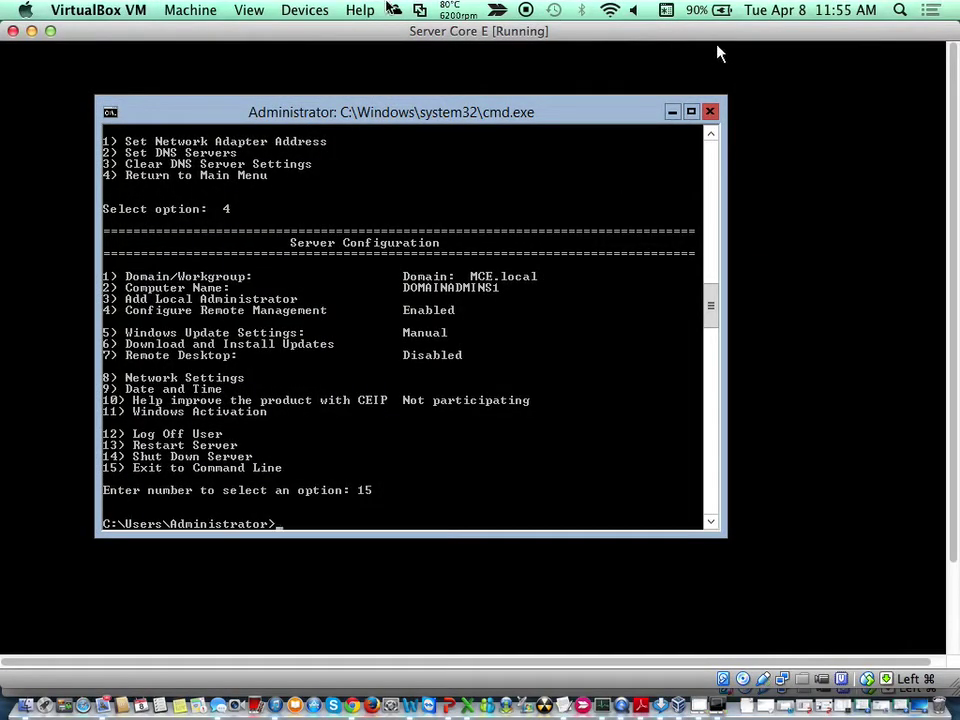
pyautogui.moveTo(296, 32)
pyautogui.mouseDown()
pyautogui.moveTo(311, 47)
pyautogui.moveTo(289, 47)
pyautogui.moveTo(290, 56)
pyautogui.mouseUp()
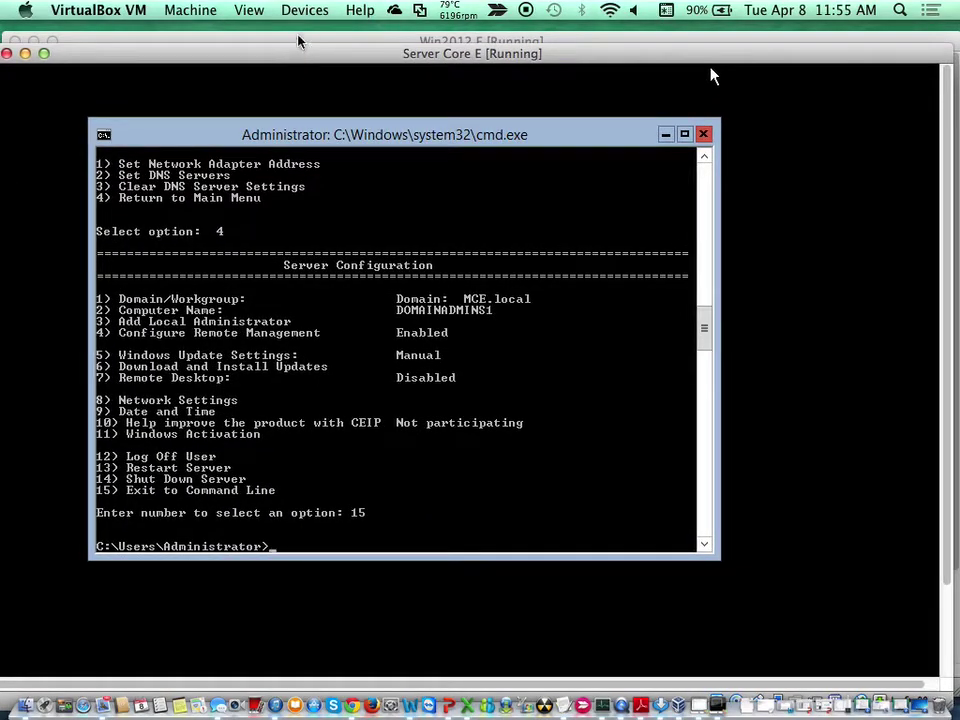
pyautogui.click(300, 40)
pyautogui.press('super+f')
pyautogui.press('Return')
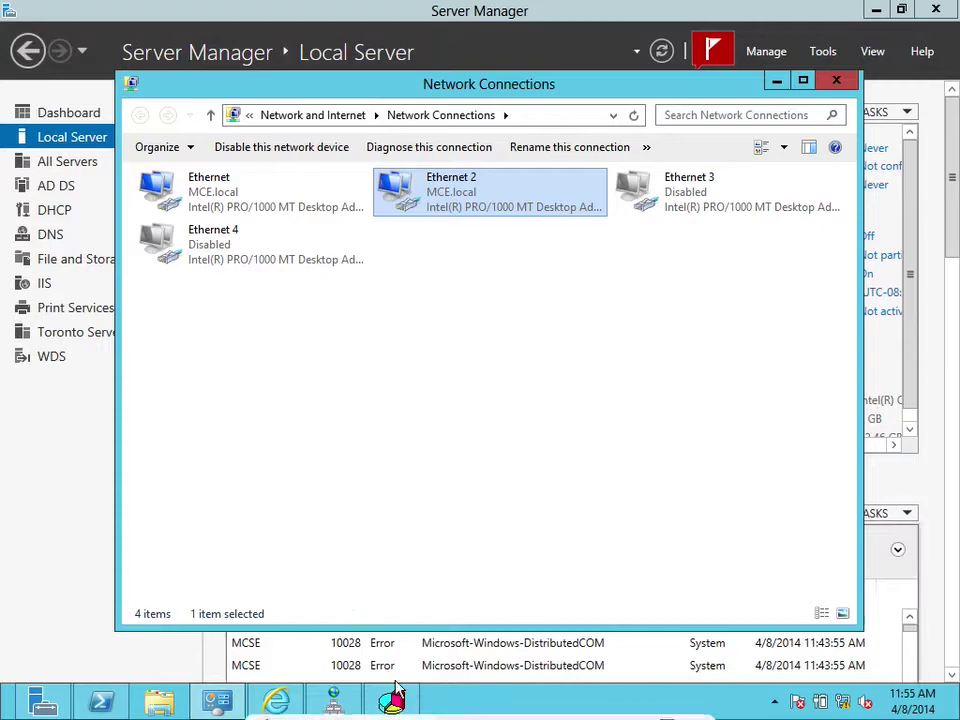
pyautogui.moveTo(396, 687)
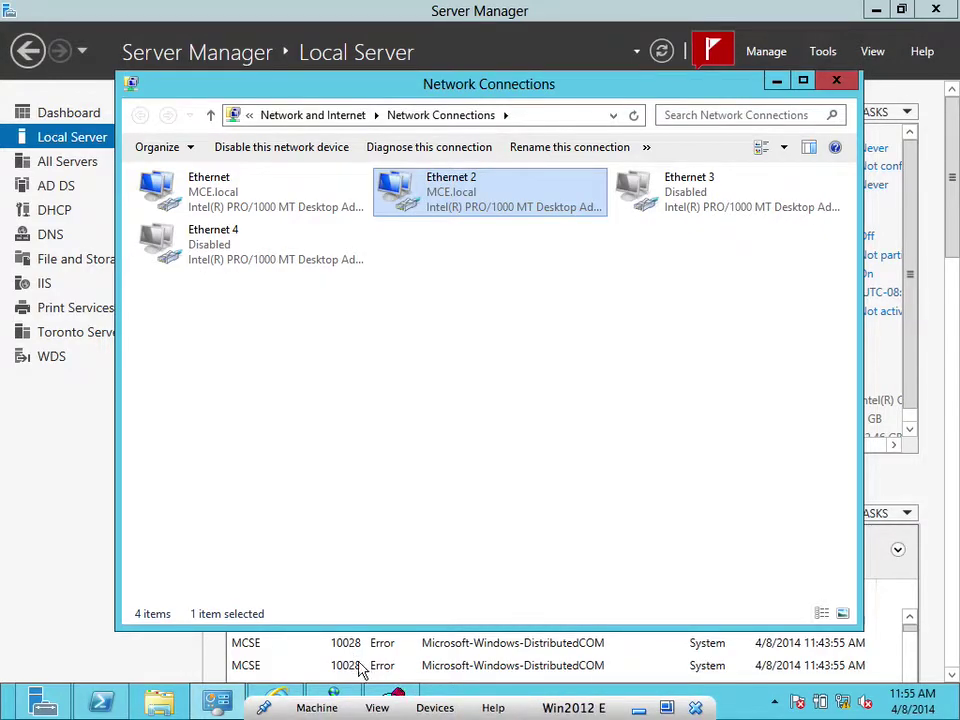
pyautogui.click(389, 700)
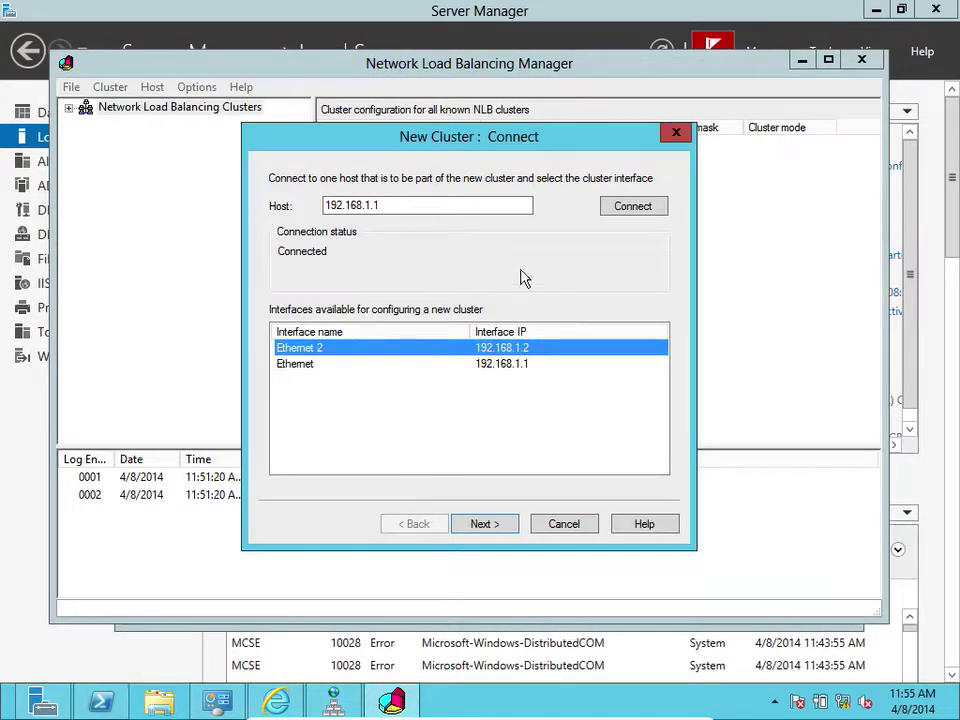
# Connect to host 192.168.1.1 for the new cluster, choose the Ethernet 2 interface and continue to the host parameters.
pyautogui.click(624, 206)
pyautogui.click(391, 350)
pyautogui.click(500, 523)
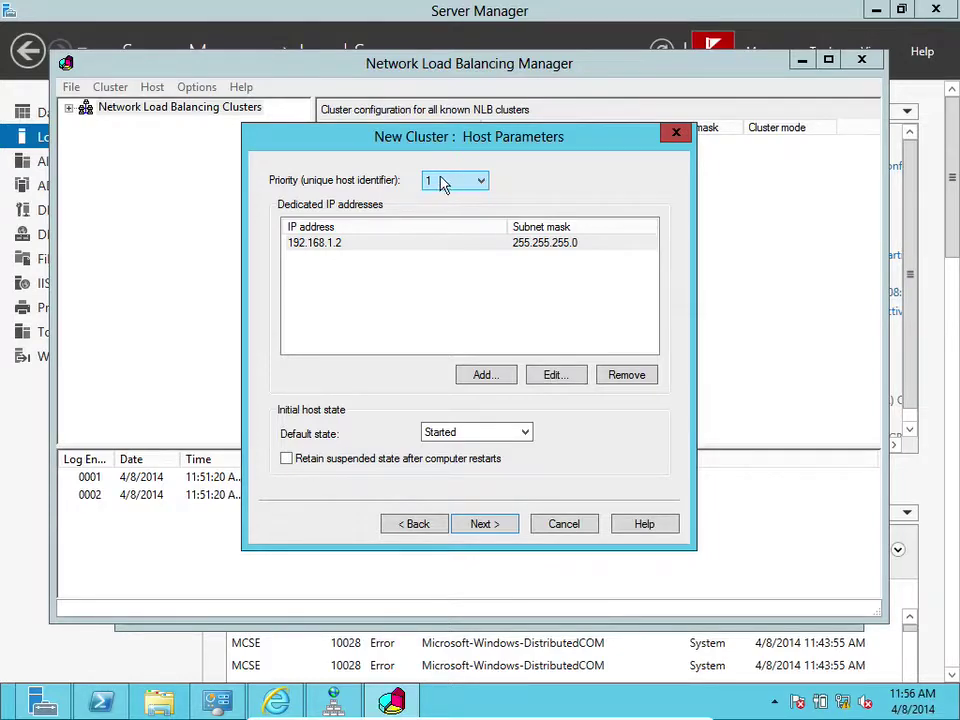
# Keep the host's priority at 1 and its default state at Started, and continue to the cluster IP addresses.
pyautogui.click(443, 184)
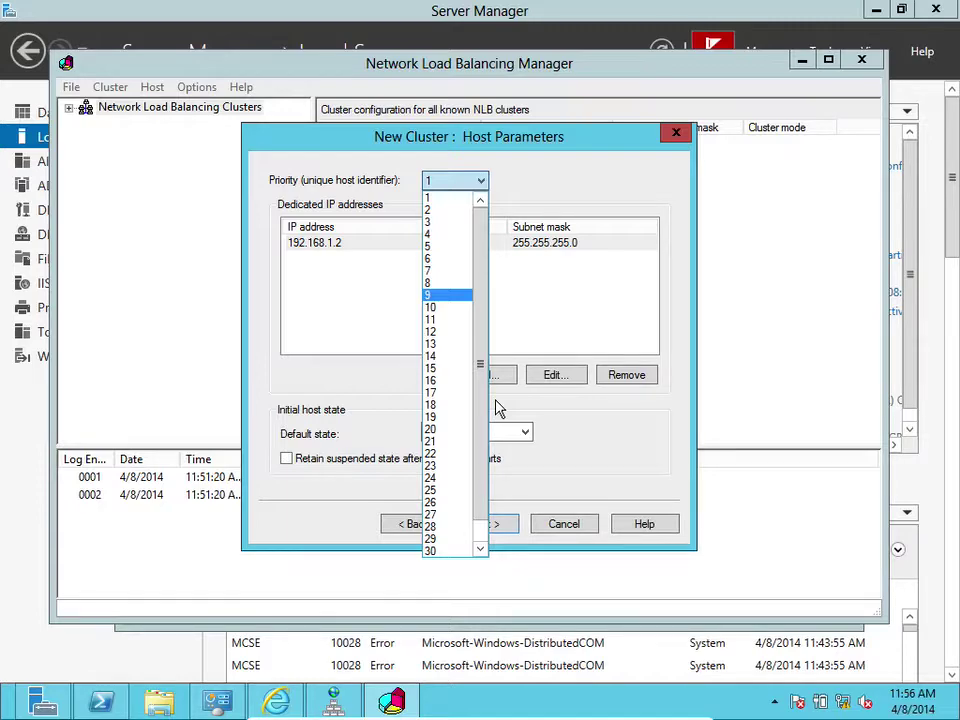
pyautogui.click(332, 306)
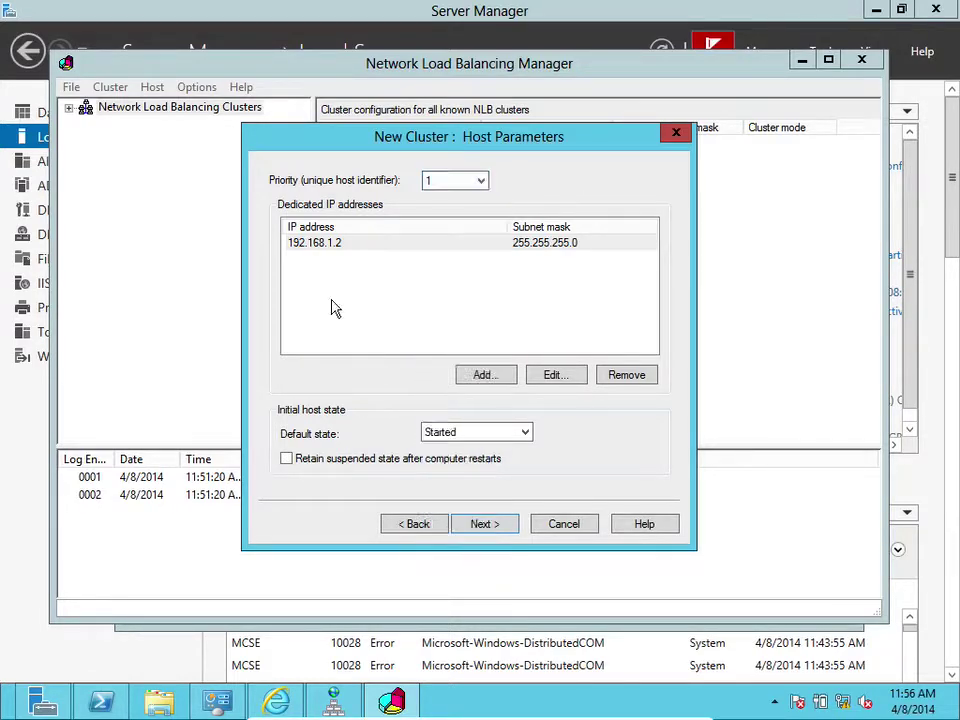
pyautogui.click(477, 436)
pyautogui.click(480, 437)
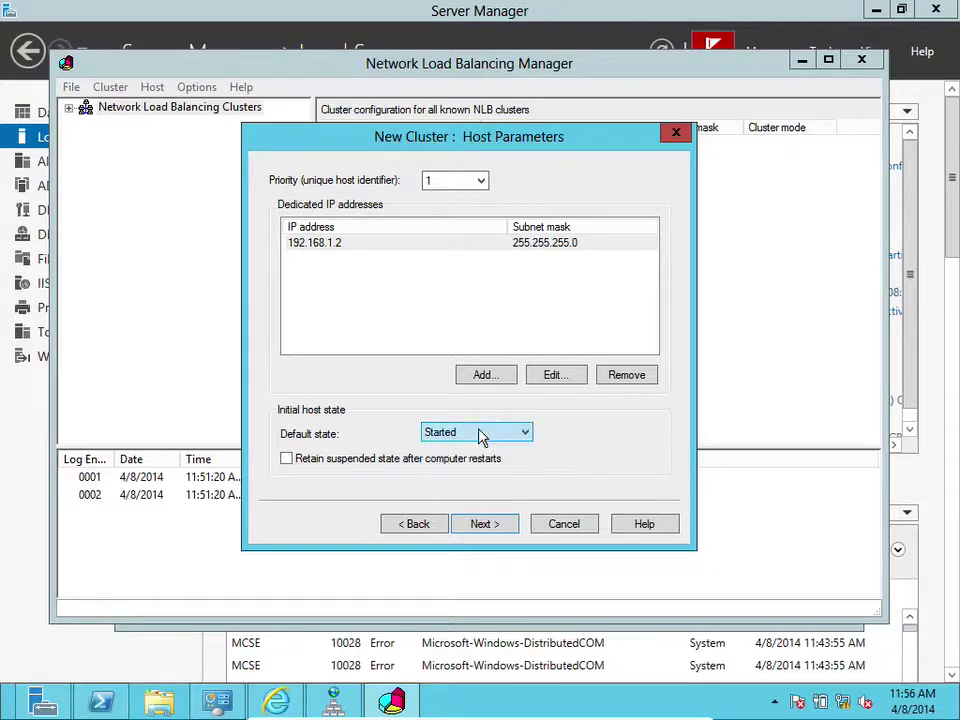
pyautogui.click(484, 525)
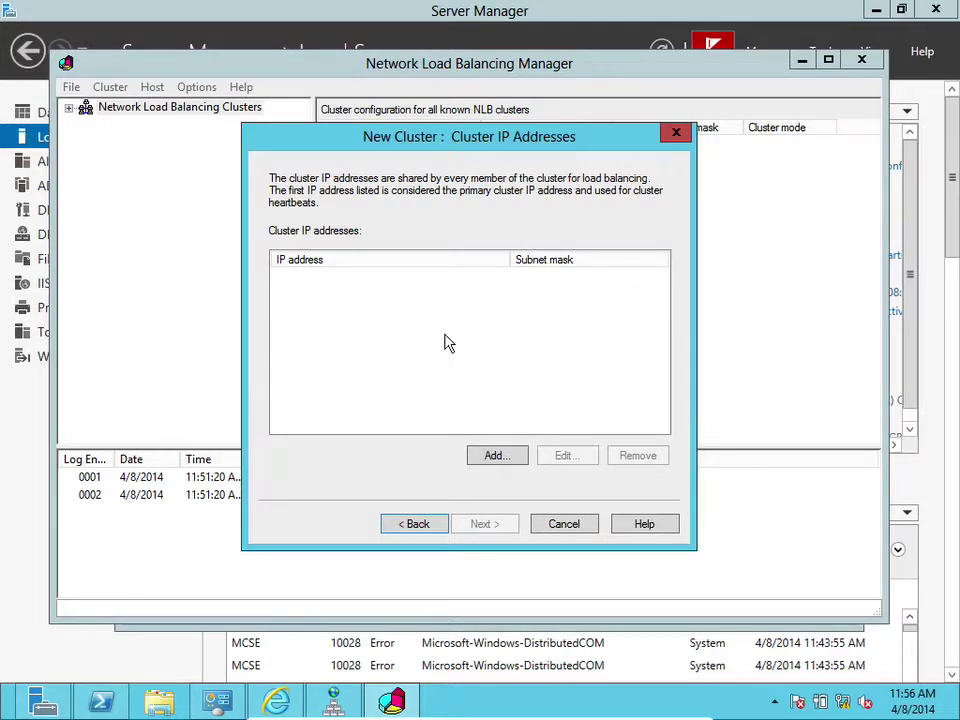
# Add the cluster IPv4 address 192.168.1.23 with subnet mask 255.255.255.0 and continue to the cluster parameters.
pyautogui.click(495, 457)
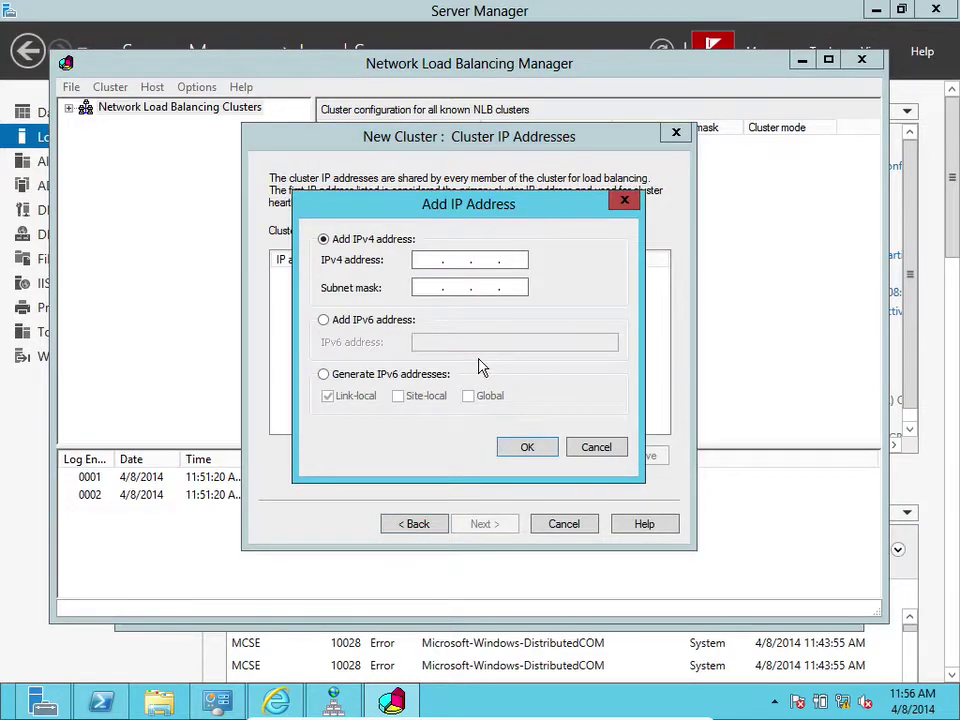
pyautogui.click(424, 257)
pyautogui.write('192 . 168 . 1 . 23')
pyautogui.press('Tab')
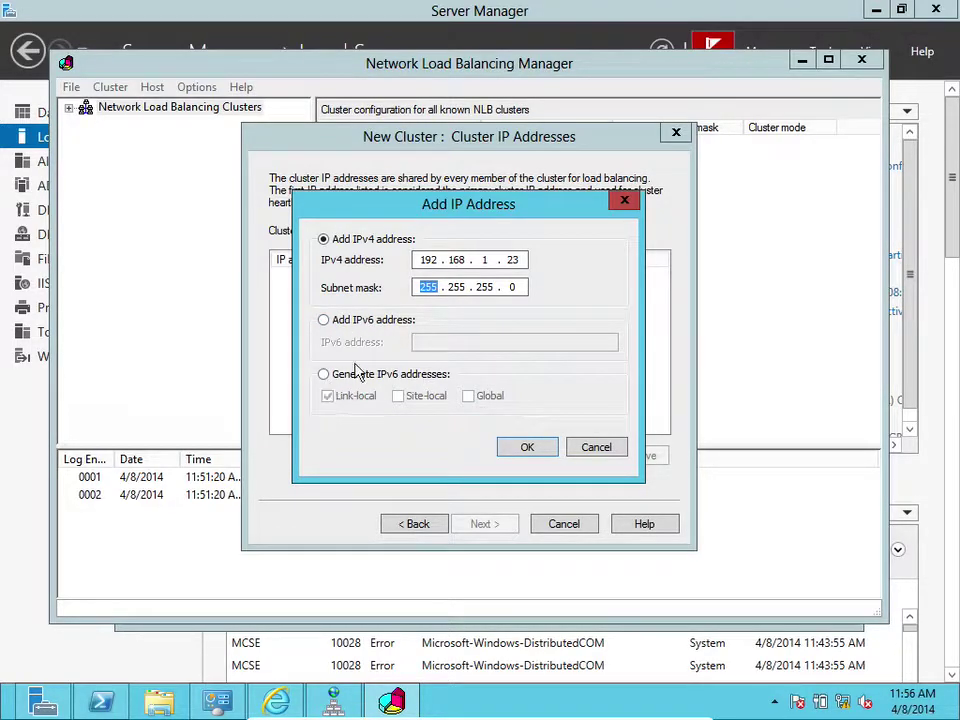
pyautogui.click(541, 449)
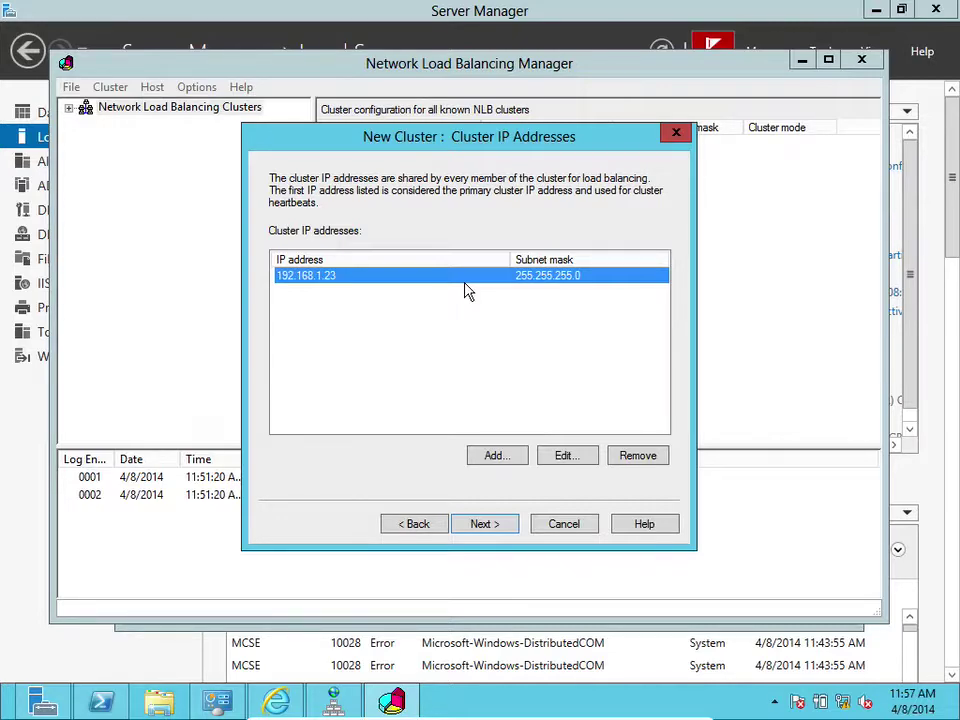
pyautogui.click(501, 523)
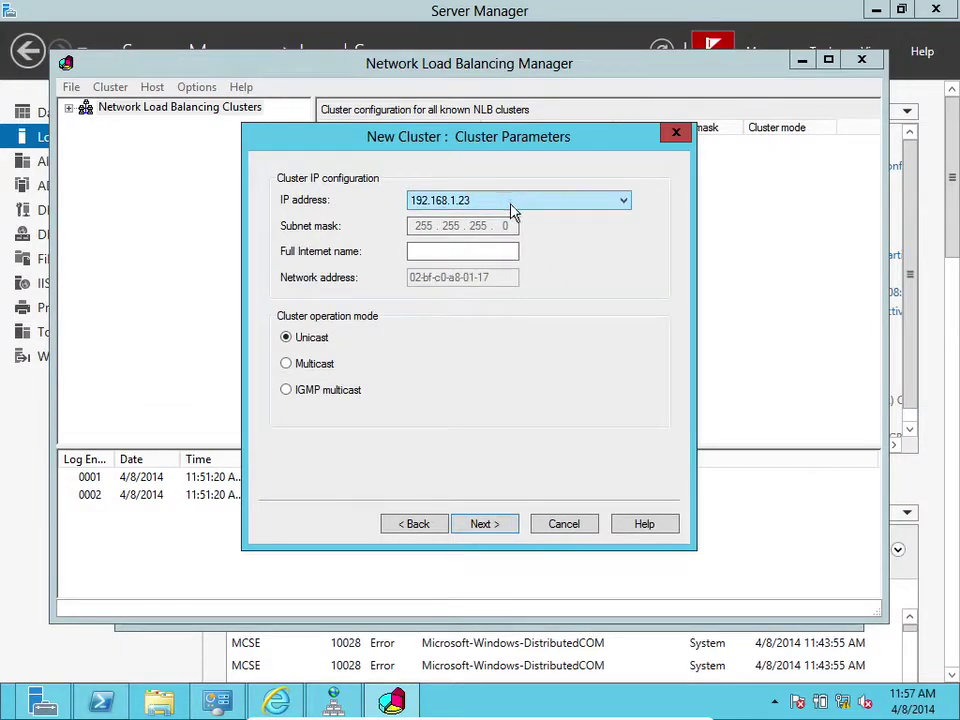
# Set the cluster's full Internet name to nlb and its operation mode to Multicast, and continue to the port rules.
pyautogui.click(477, 251)
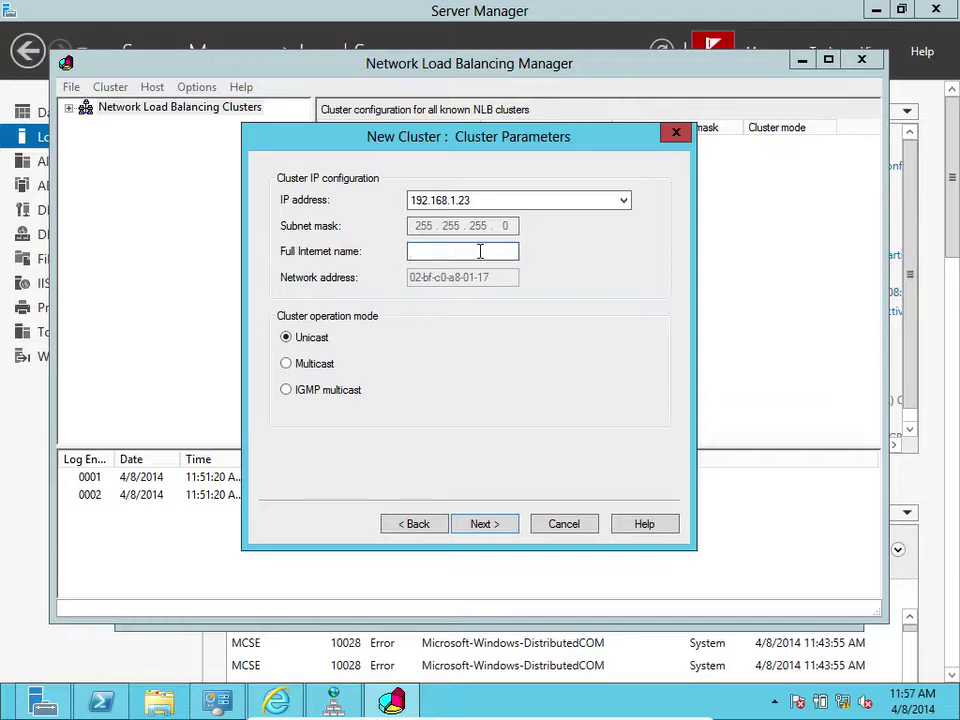
pyautogui.write('nlb')
pyautogui.press('BackSpace')
pyautogui.press('BackSpace')
pyautogui.press('BackSpace')
pyautogui.write('nlb')
pyautogui.click(320, 366)
pyautogui.click(488, 524)
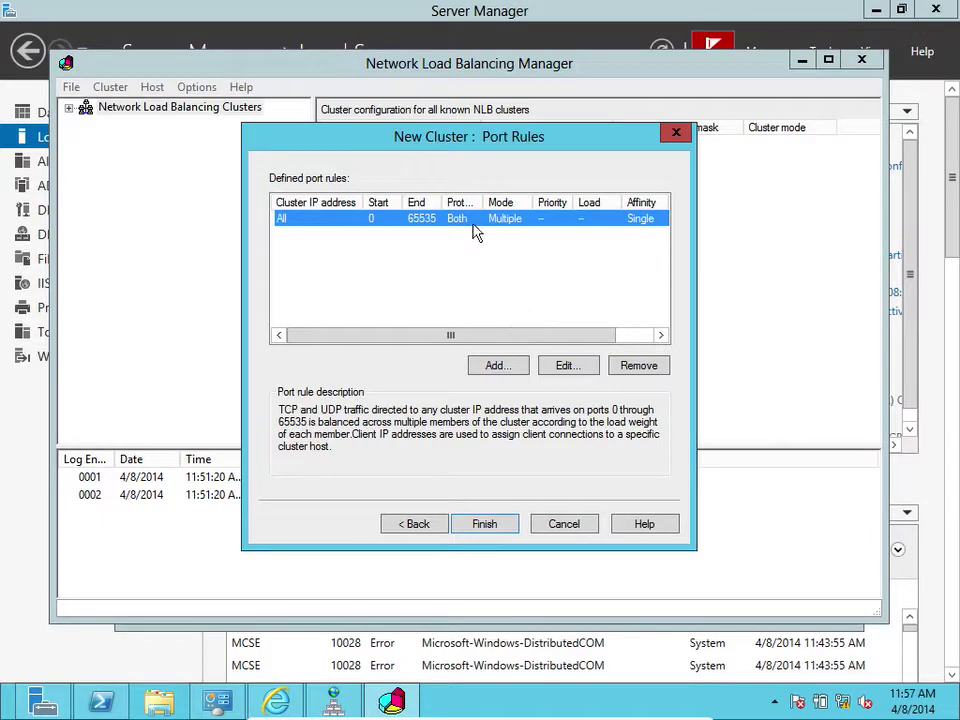
# Edit the default port rule to cover port 80 to 80 with the TCP protocol only, and finish creating the cluster.
pyautogui.click(578, 367)
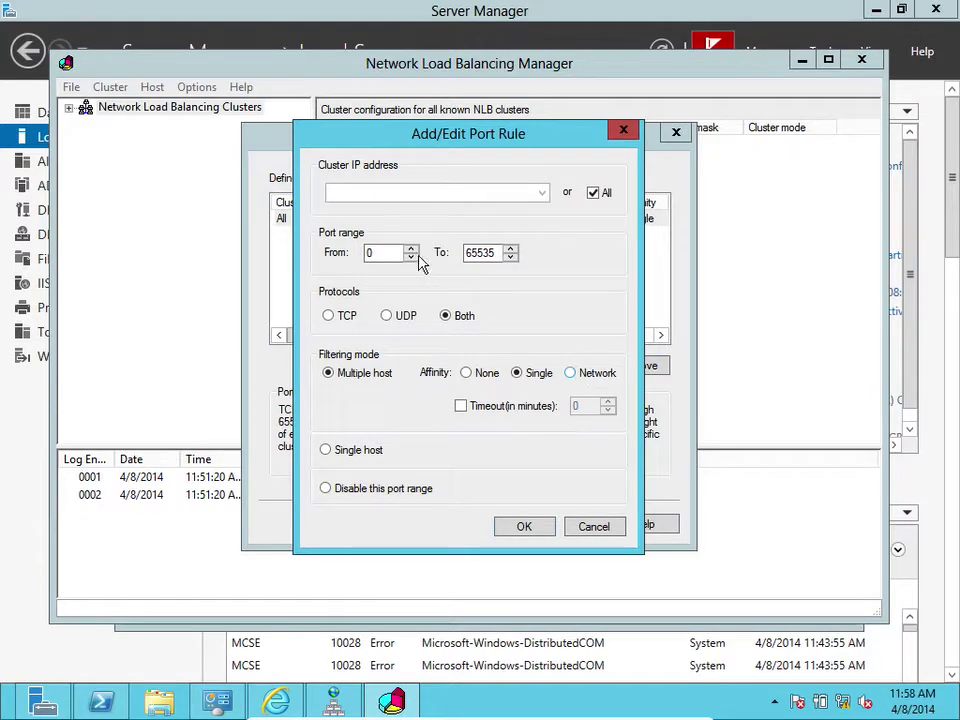
pyautogui.click(398, 252)
pyautogui.press('BackSpace')
pyautogui.write('80')
pyautogui.moveTo(497, 252); pyautogui.dragTo(448, 252)
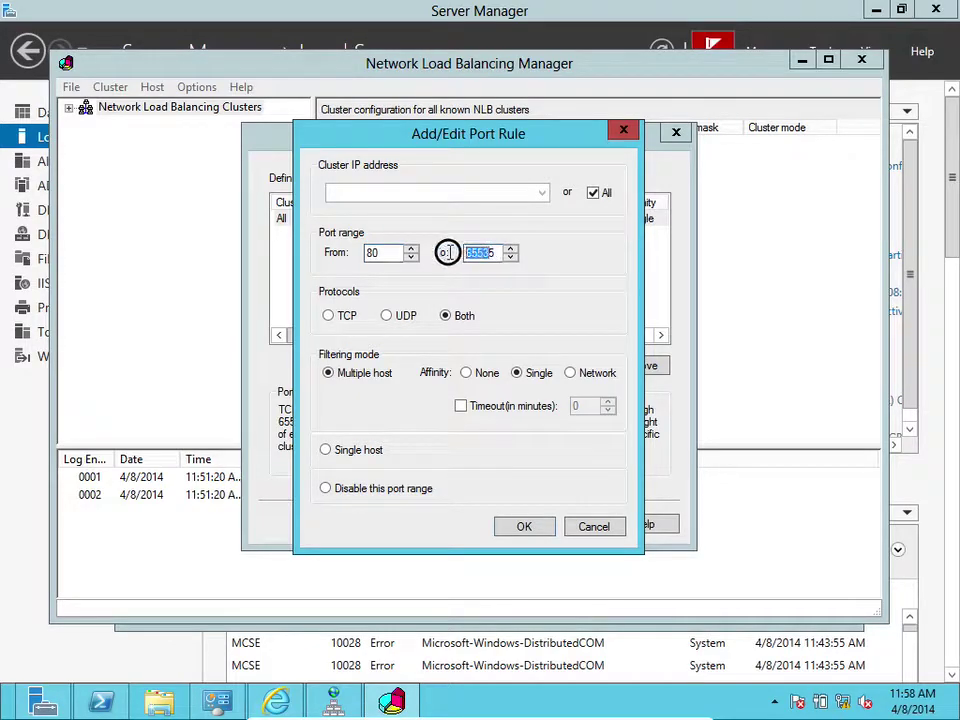
pyautogui.write('5')
pyautogui.press('BackSpace')
pyautogui.write('80')
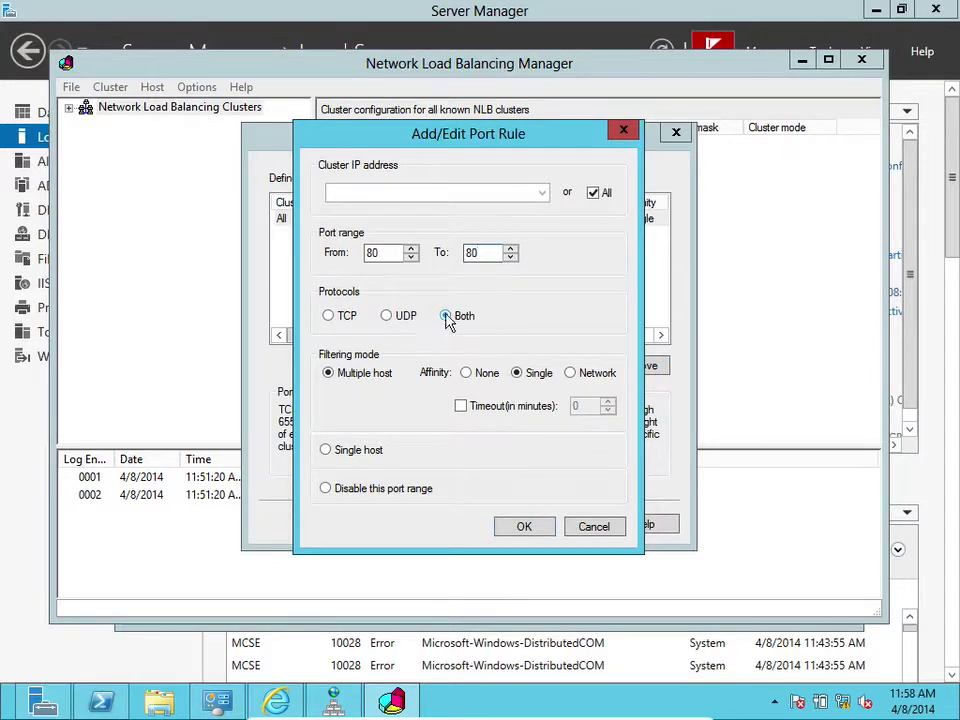
pyautogui.click(329, 316)
pyautogui.click(521, 530)
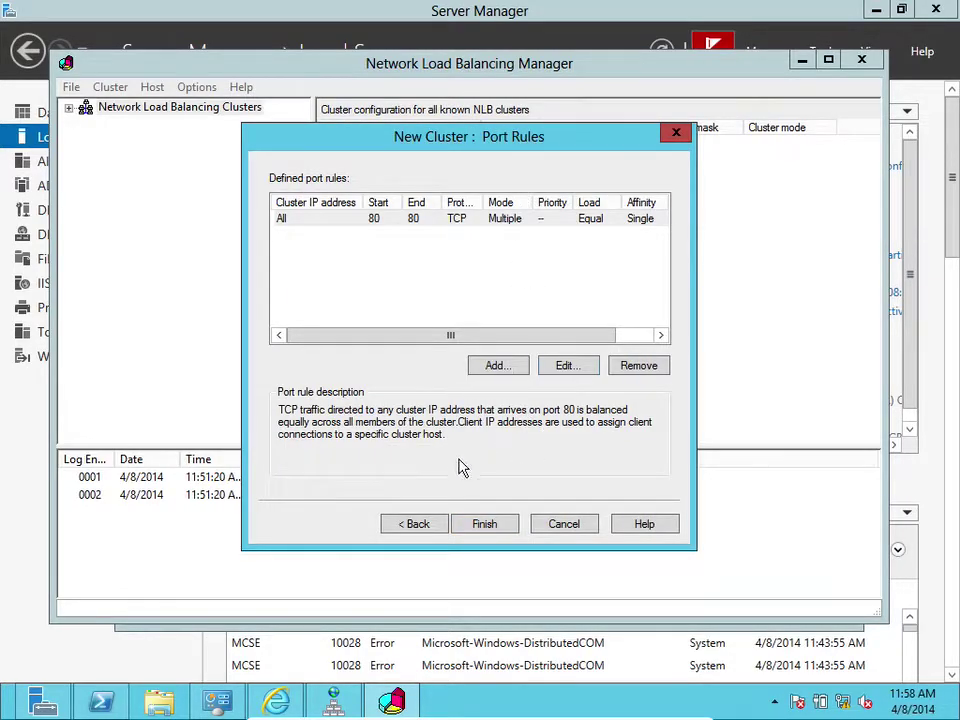
pyautogui.click(484, 525)
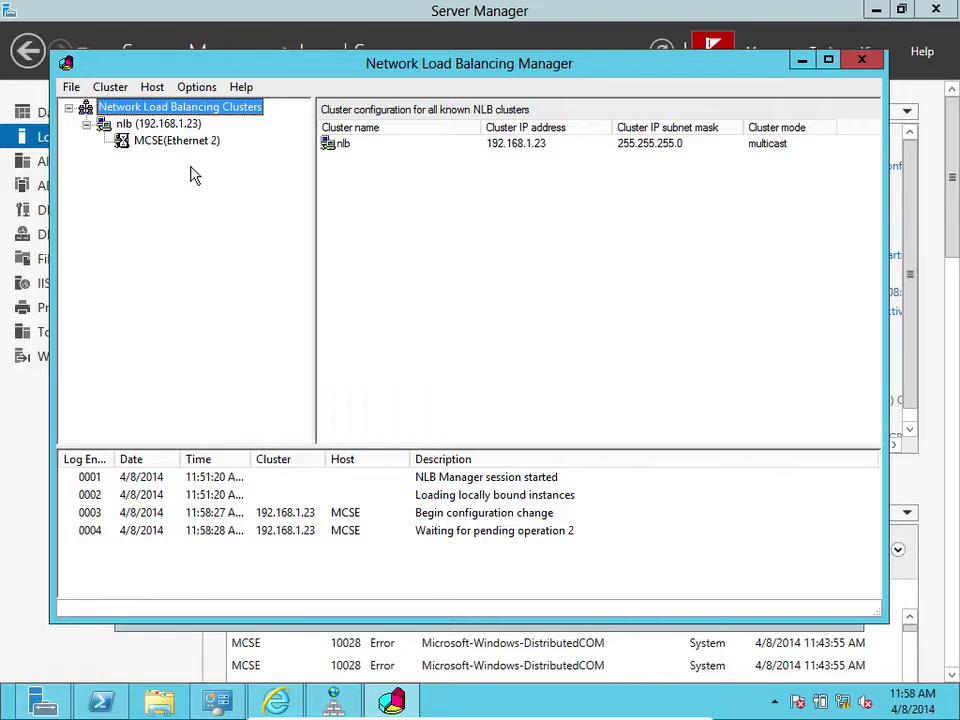
# Check the port rules configured on MCSE (Ethernet 2) and the host status in the nlb cluster.
pyautogui.click(136, 142)
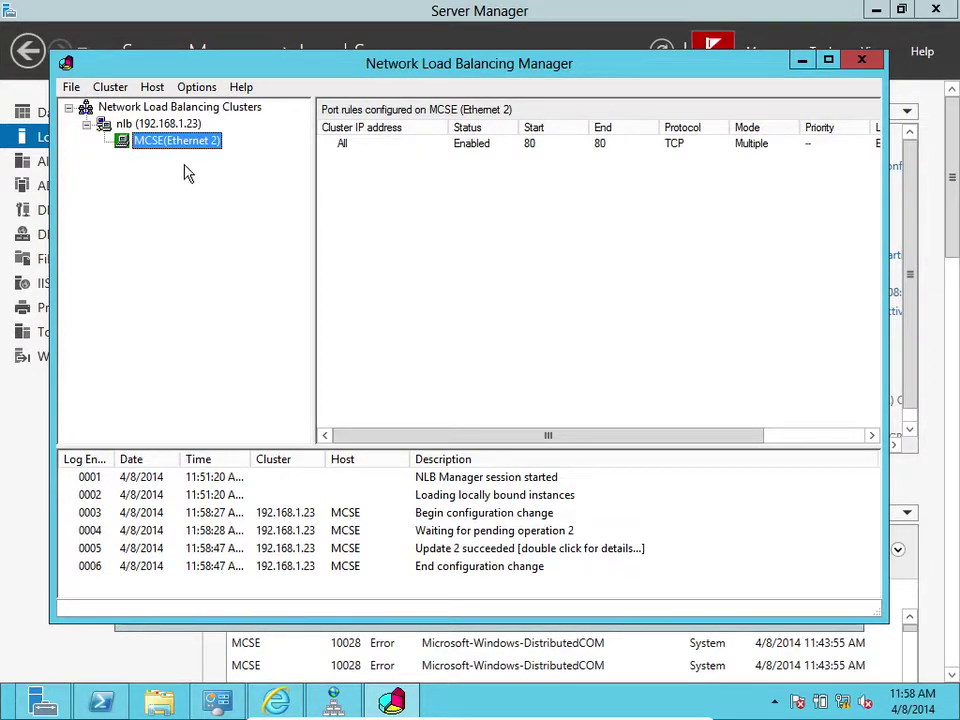
pyautogui.click(141, 128)
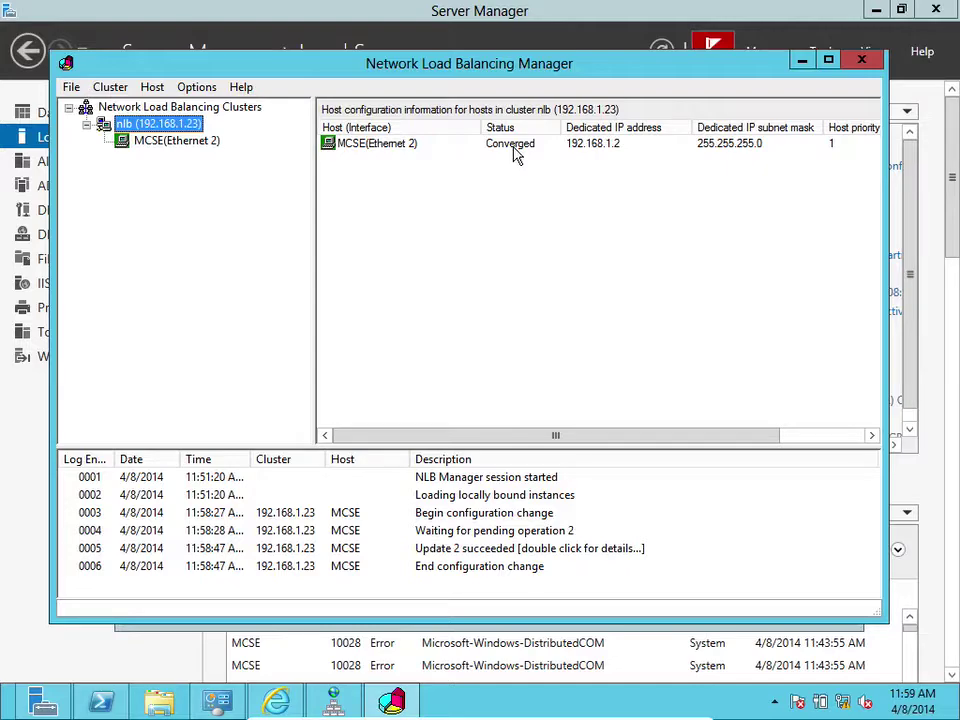
pyautogui.click(156, 141)
# Start adding a host to the nlb cluster and connect to 192.168.1.5.
pyautogui.click(143, 123)
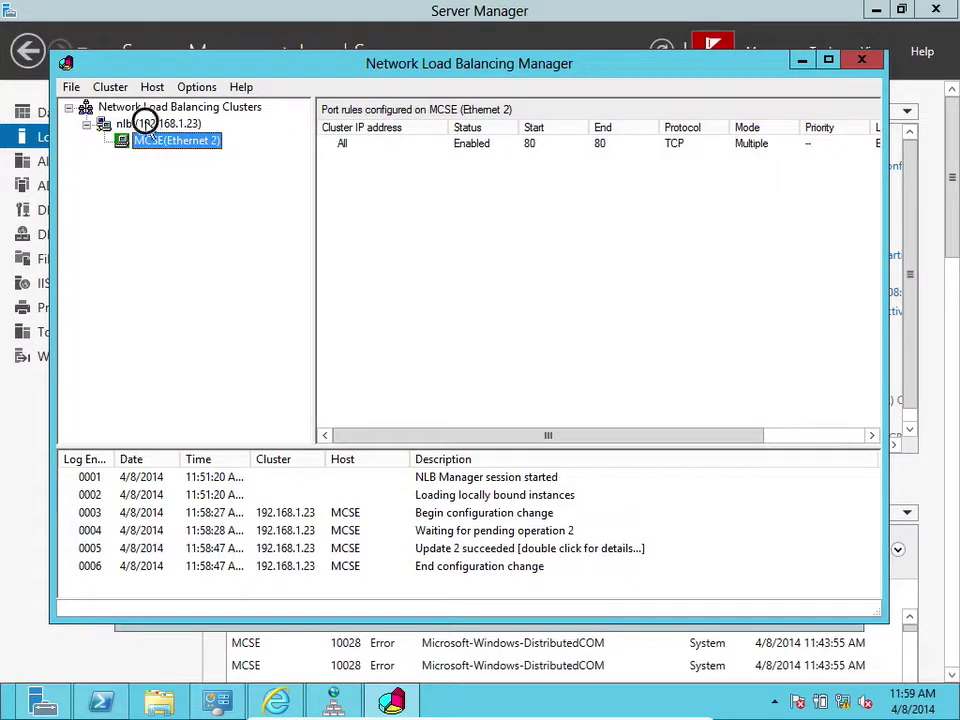
pyautogui.rightClick(146, 124)
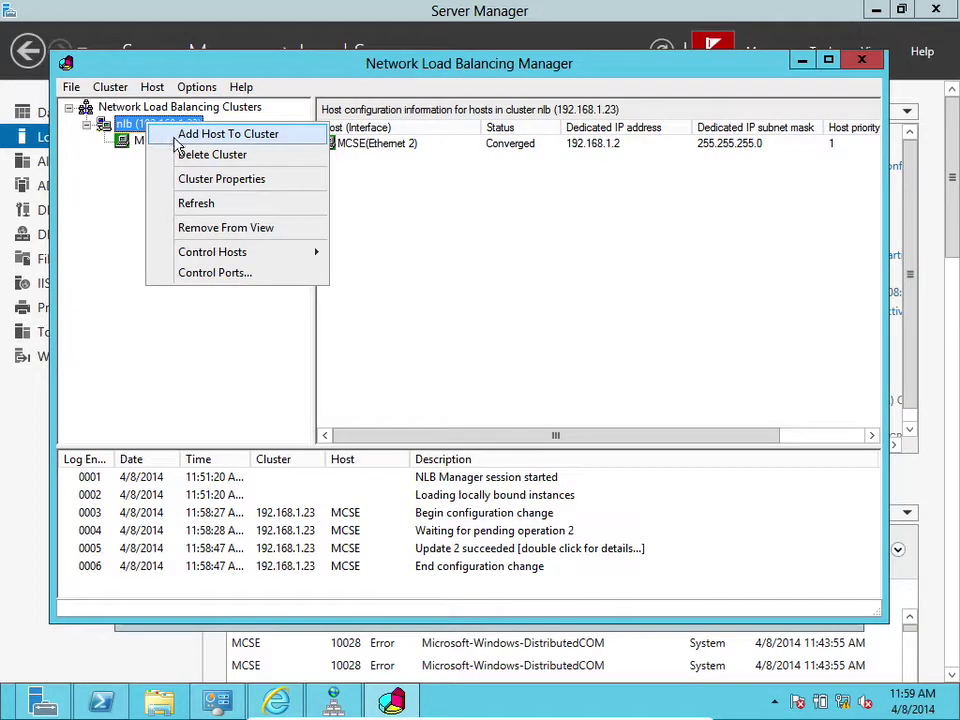
pyautogui.click(176, 140)
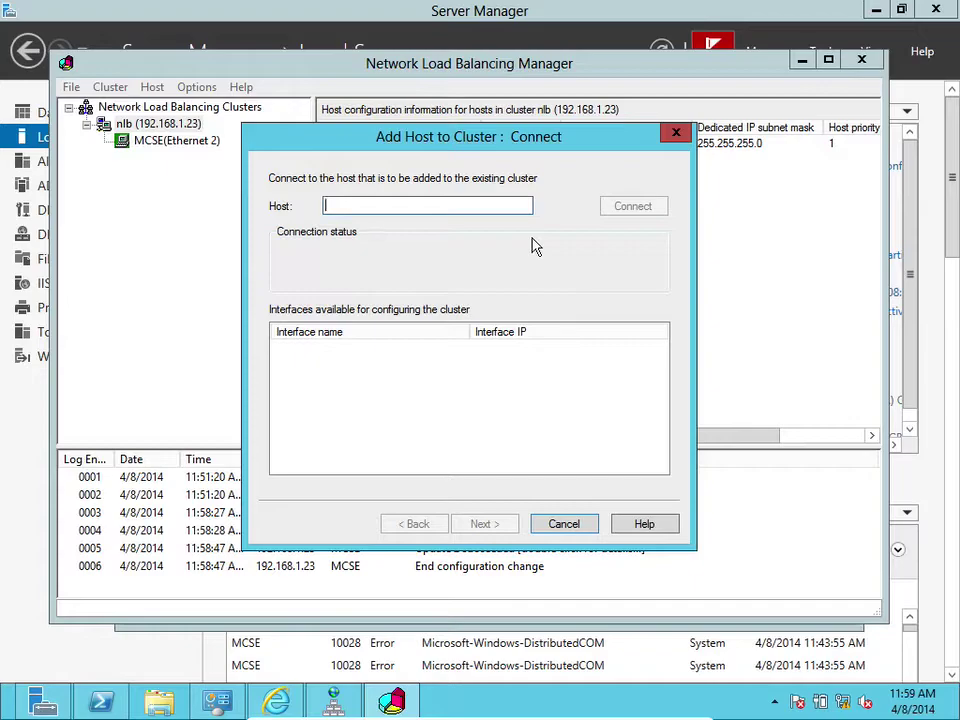
pyautogui.write('192.168.1.5')
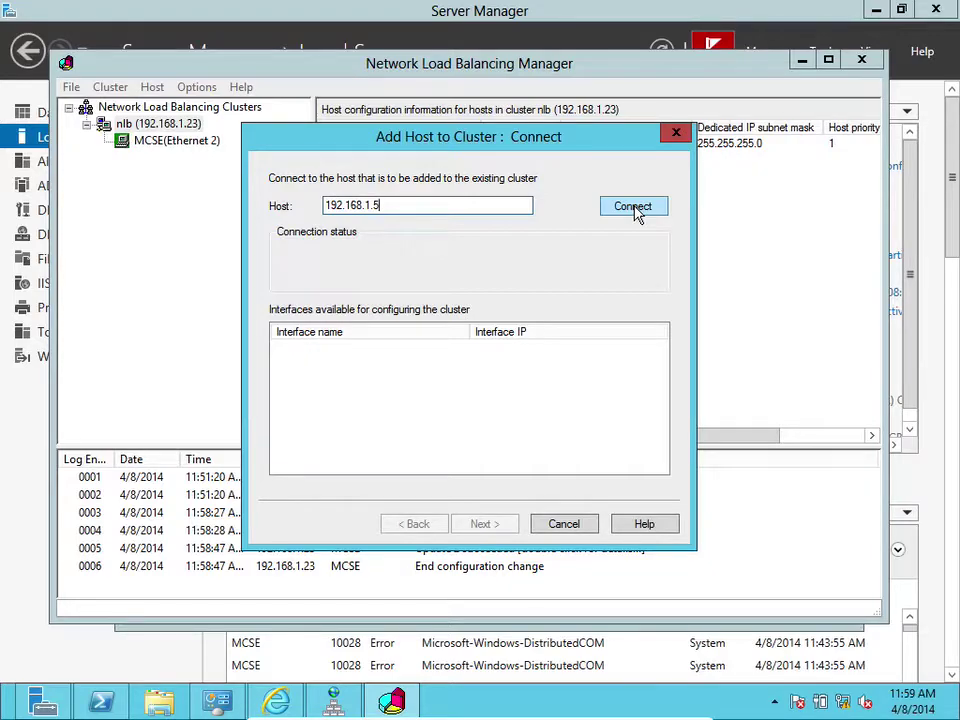
pyautogui.click(633, 210)
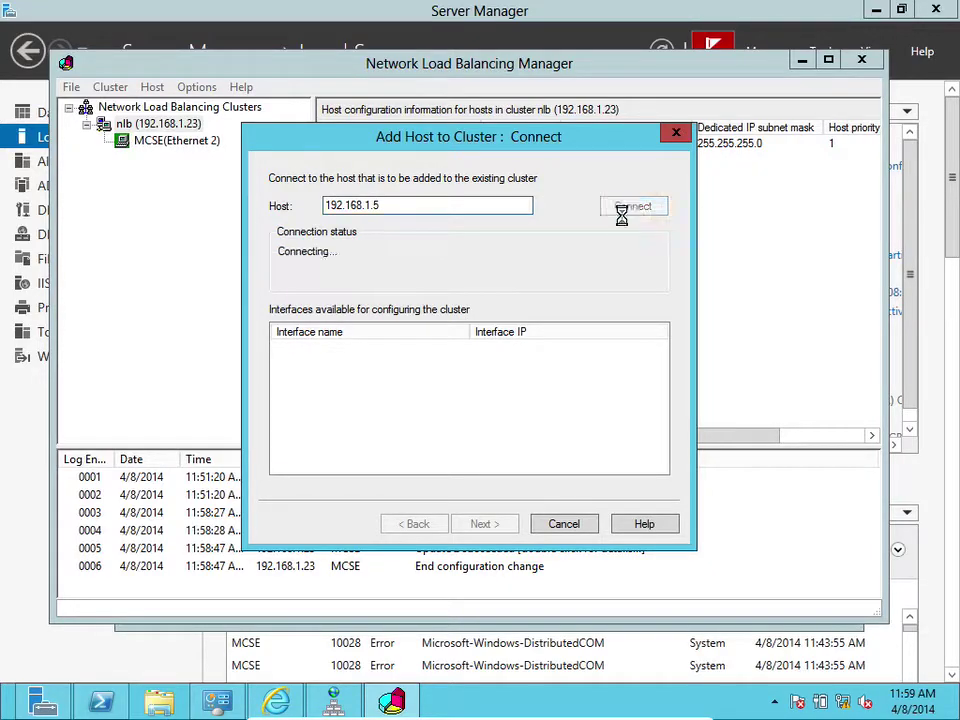
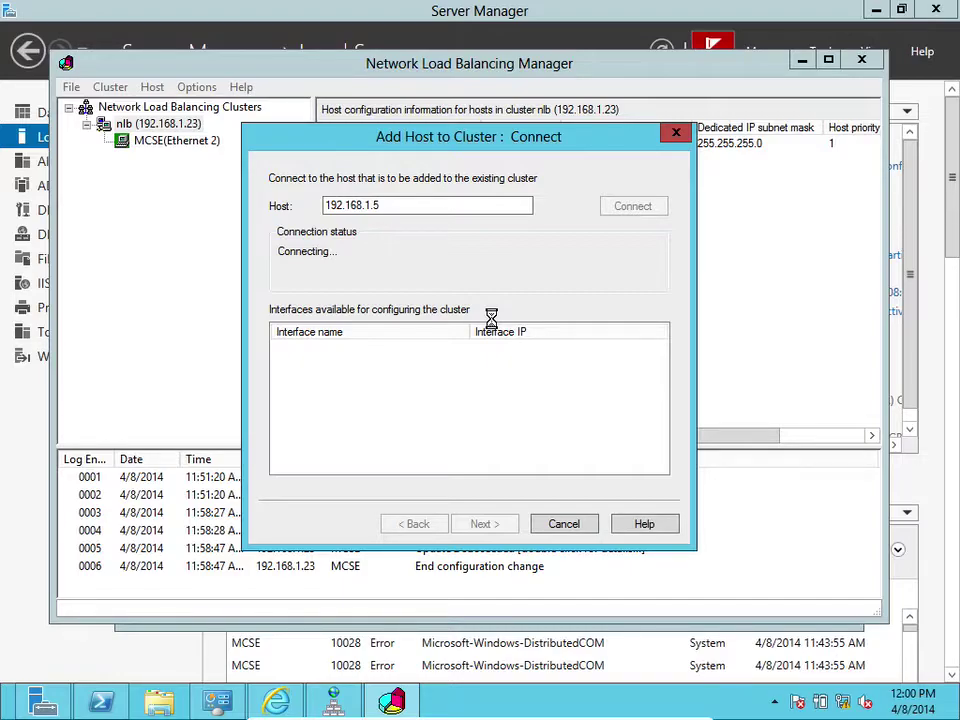
# Ping 192.168.1.5 from Windows PowerShell to test its reachability, and minimize the PowerShell window.
pyautogui.click(102, 704)
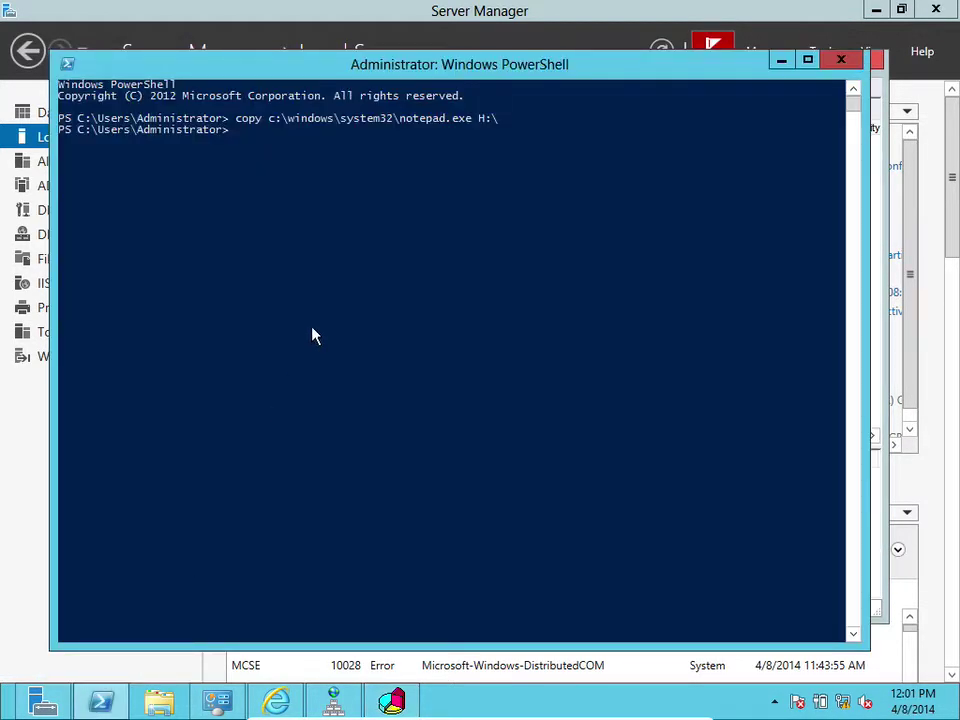
pyautogui.write('ping 192.168.1.1')
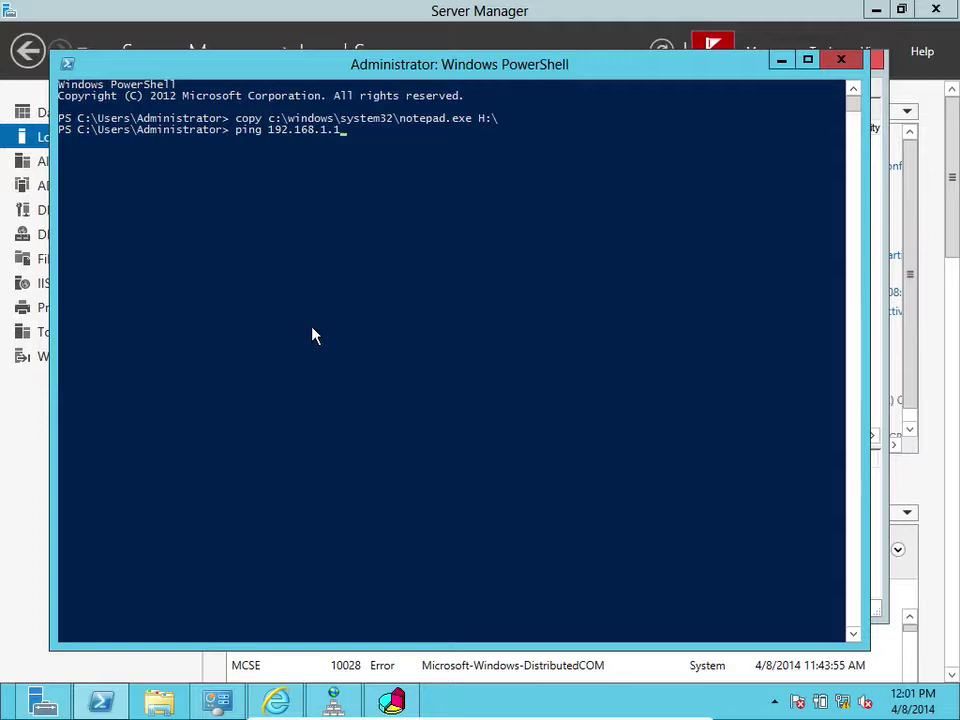
pyautogui.press('BackSpace')
pyautogui.write('5')
pyautogui.press('Return')
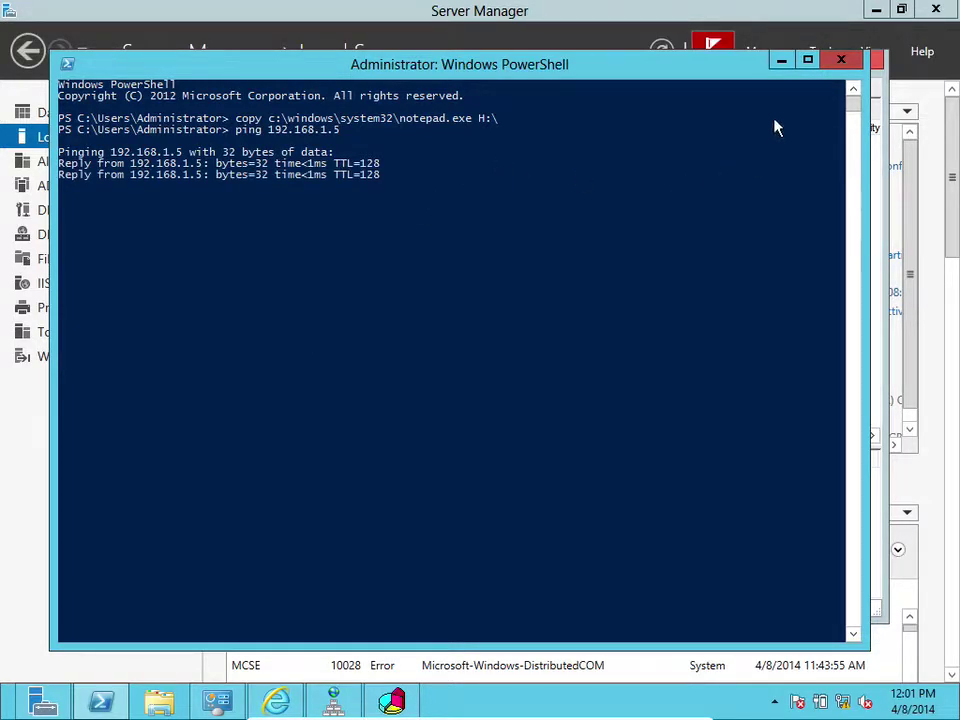
pyautogui.click(782, 62)
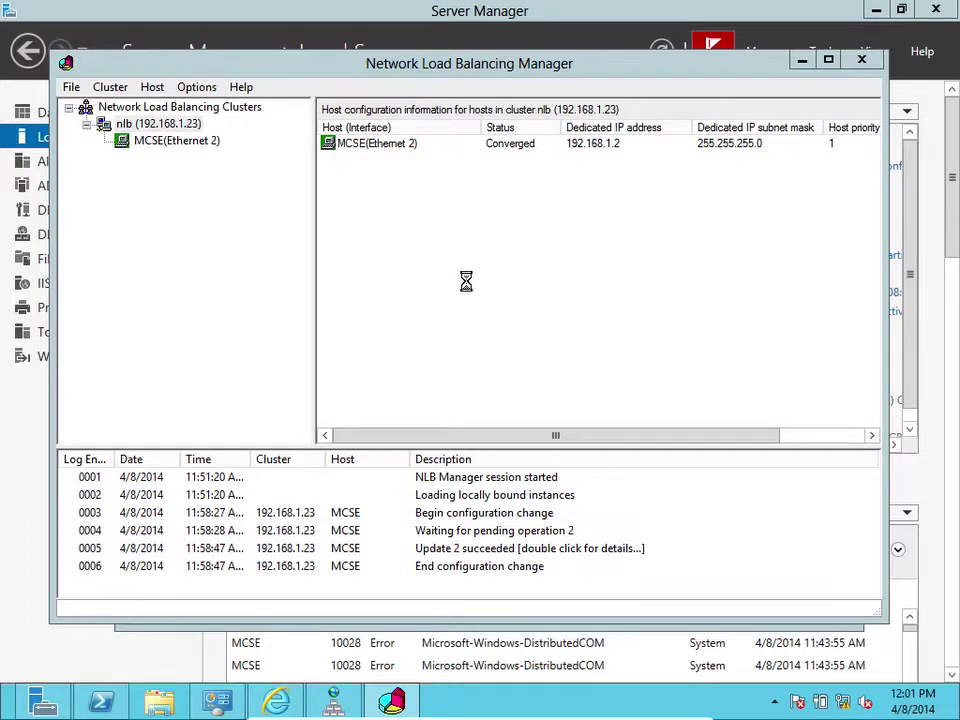
# Finish adding 192.168.1.5 to the nlb cluster using its Ethernet interface, host priority 2 and the inherited TCP port 80 rule.
pyautogui.moveTo(392, 698)
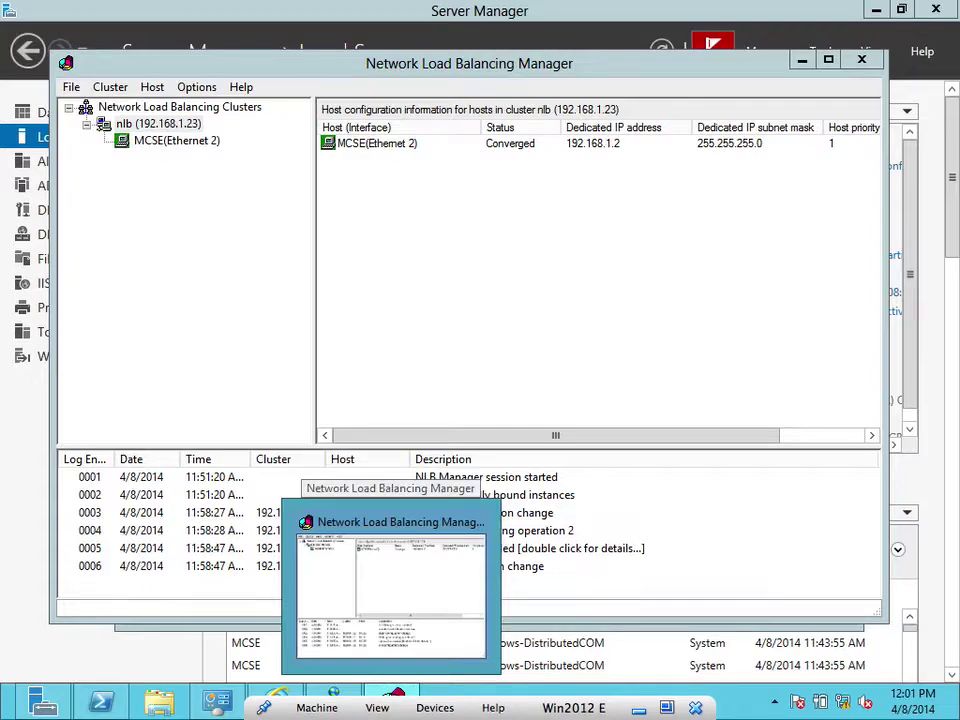
pyautogui.click(401, 634)
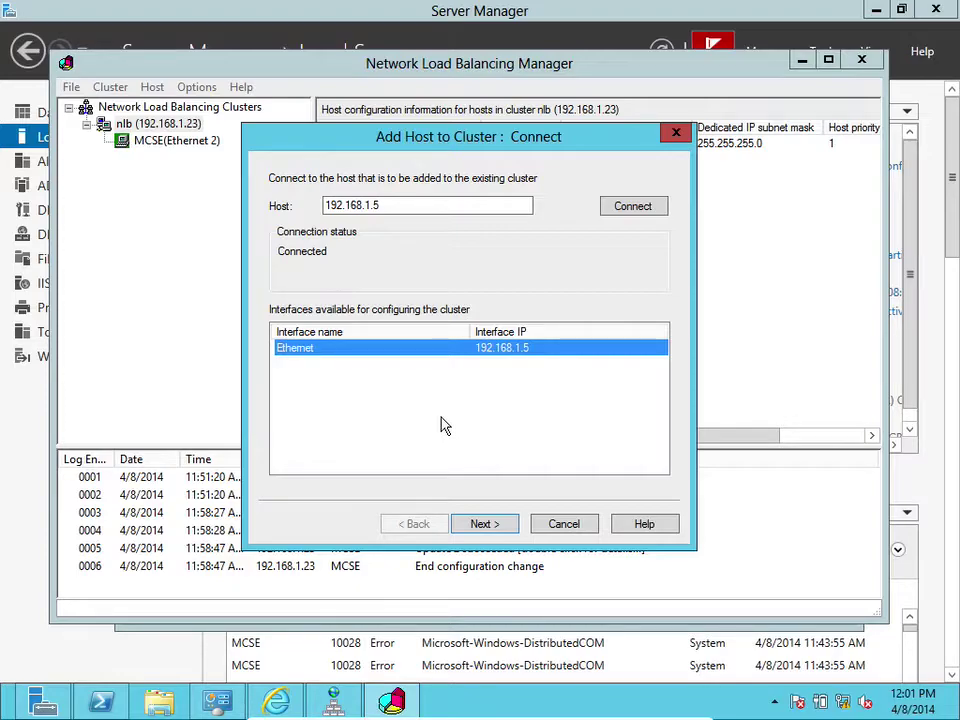
pyautogui.click(492, 525)
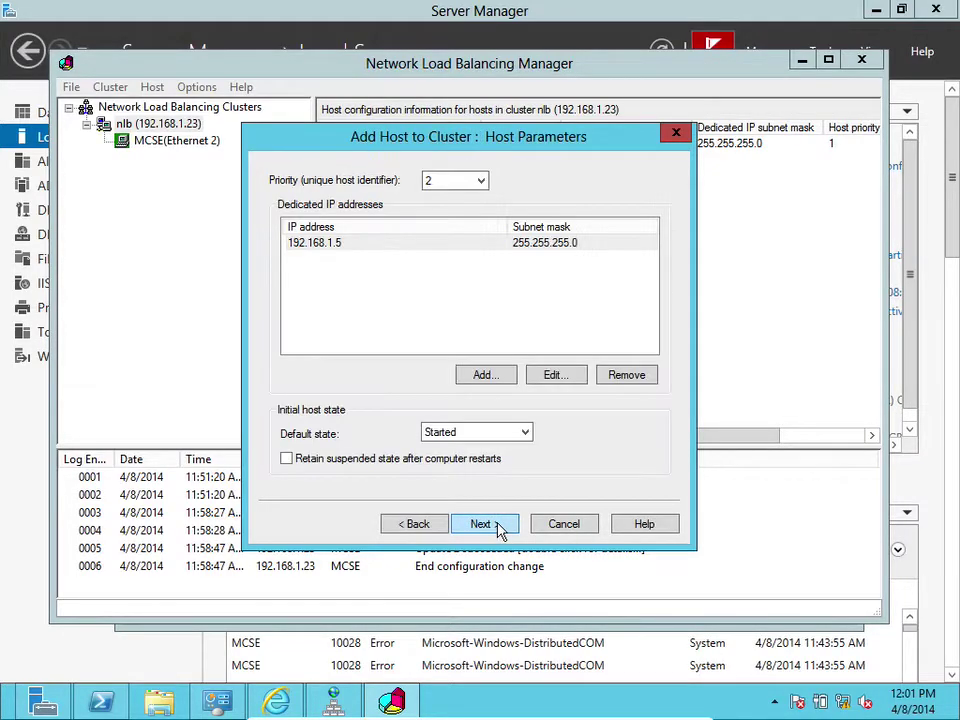
pyautogui.click(481, 182)
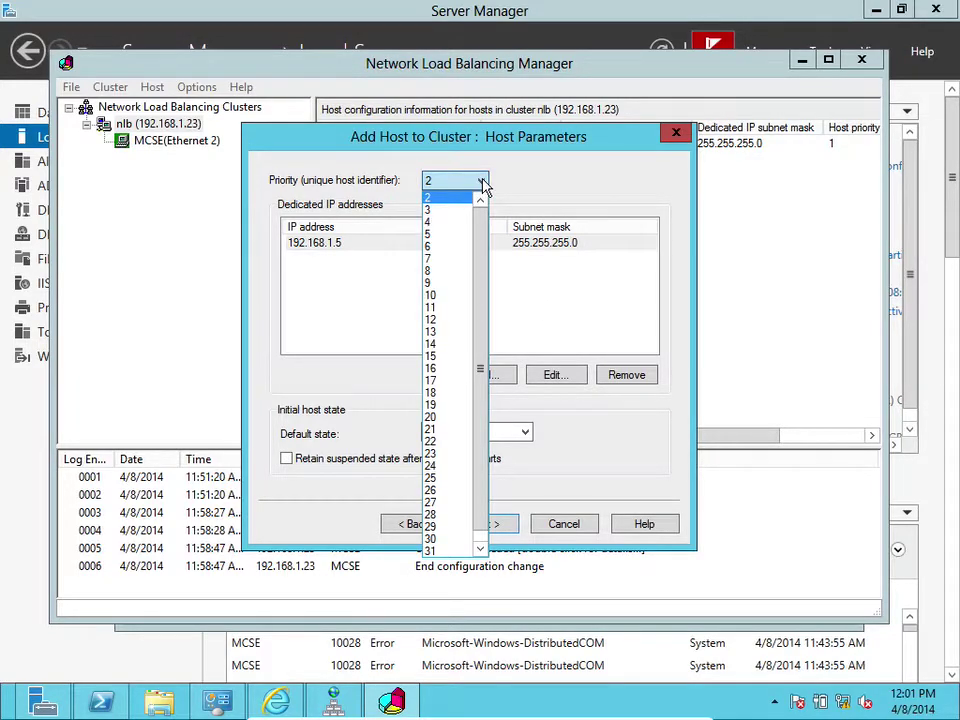
pyautogui.click(484, 186)
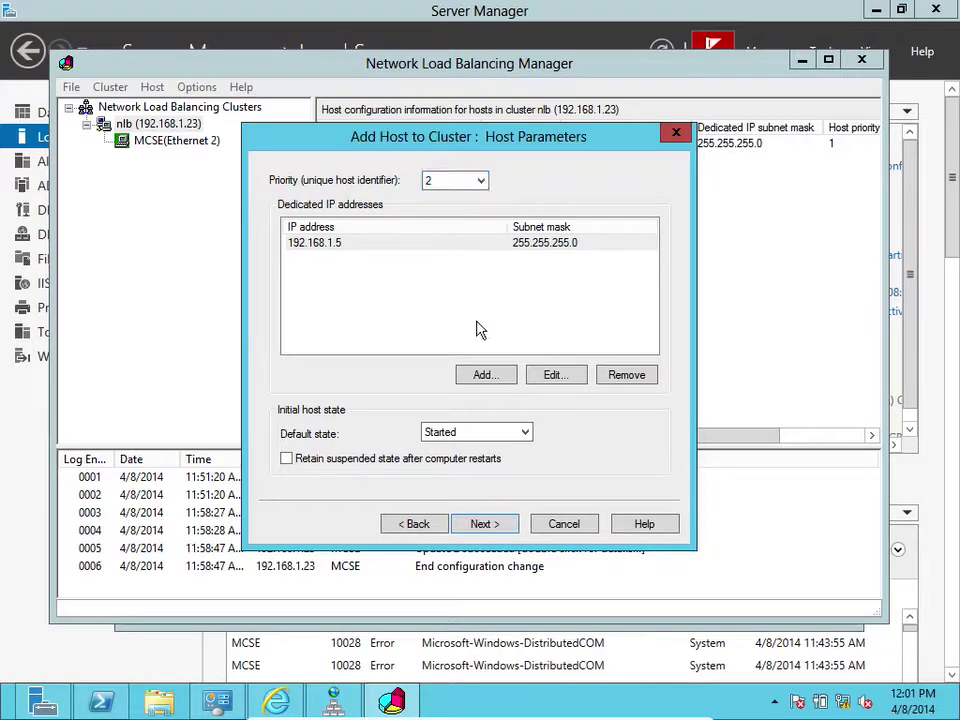
pyautogui.click(502, 530)
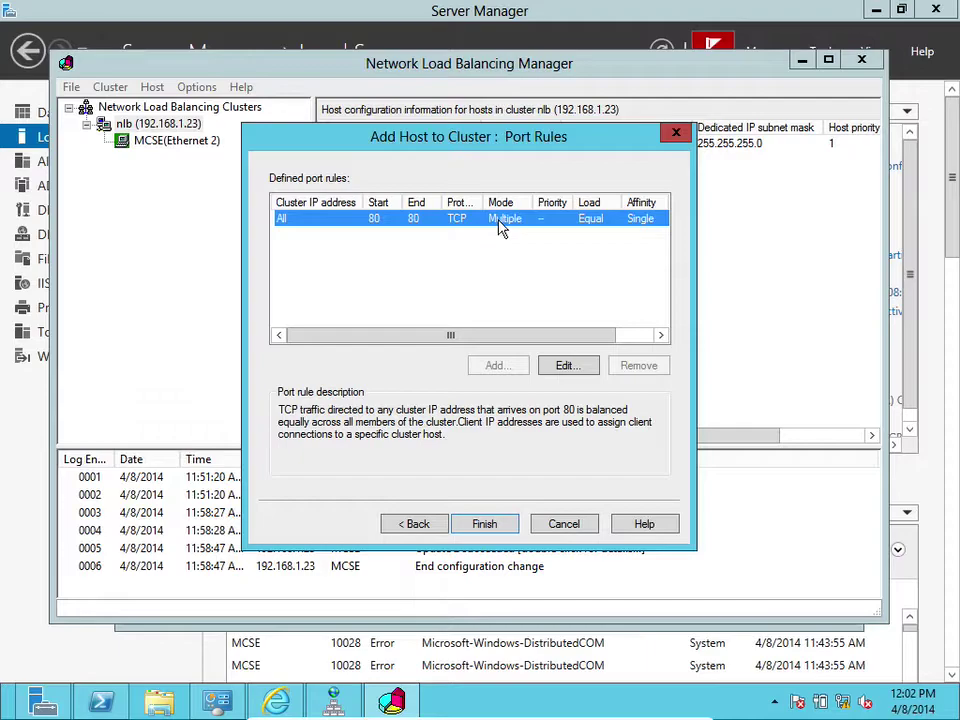
pyautogui.click(485, 523)
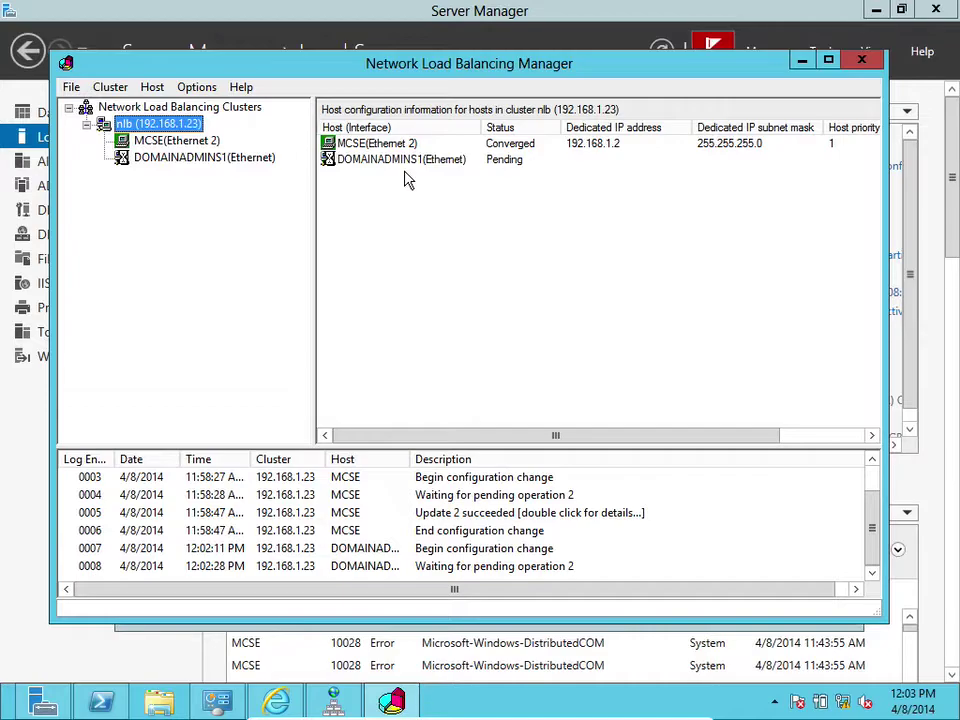
# Check the status of both cluster hosts and widen the Host column of the log to read the full host names.
pyautogui.click(392, 162)
pyautogui.click(378, 146)
pyautogui.click(381, 161)
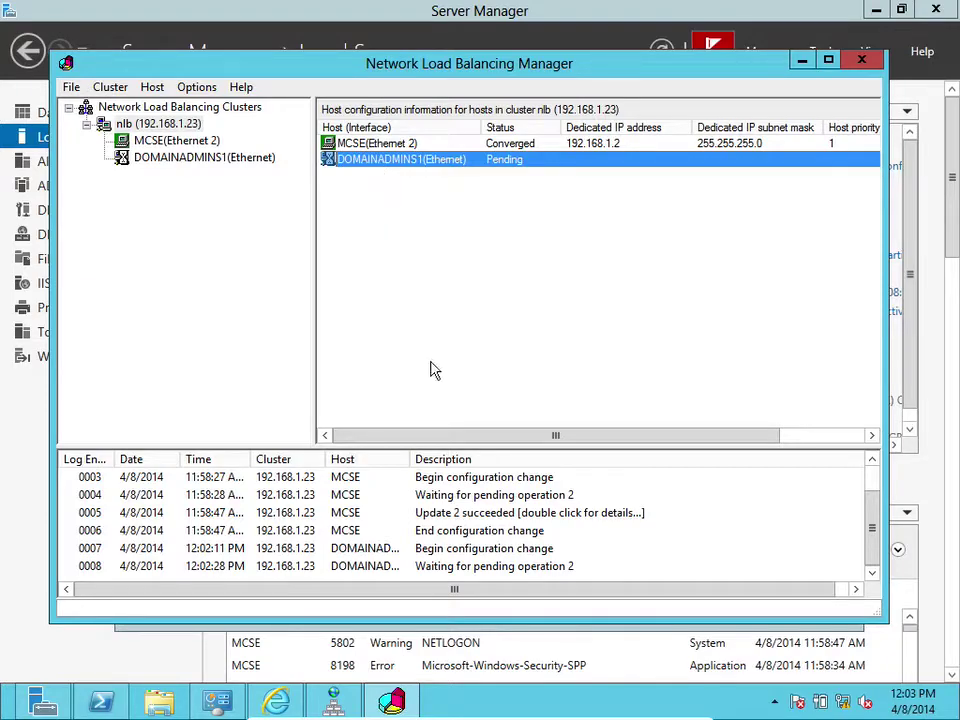
pyautogui.click(411, 458)
pyautogui.moveTo(411, 458); pyautogui.dragTo(460, 460)
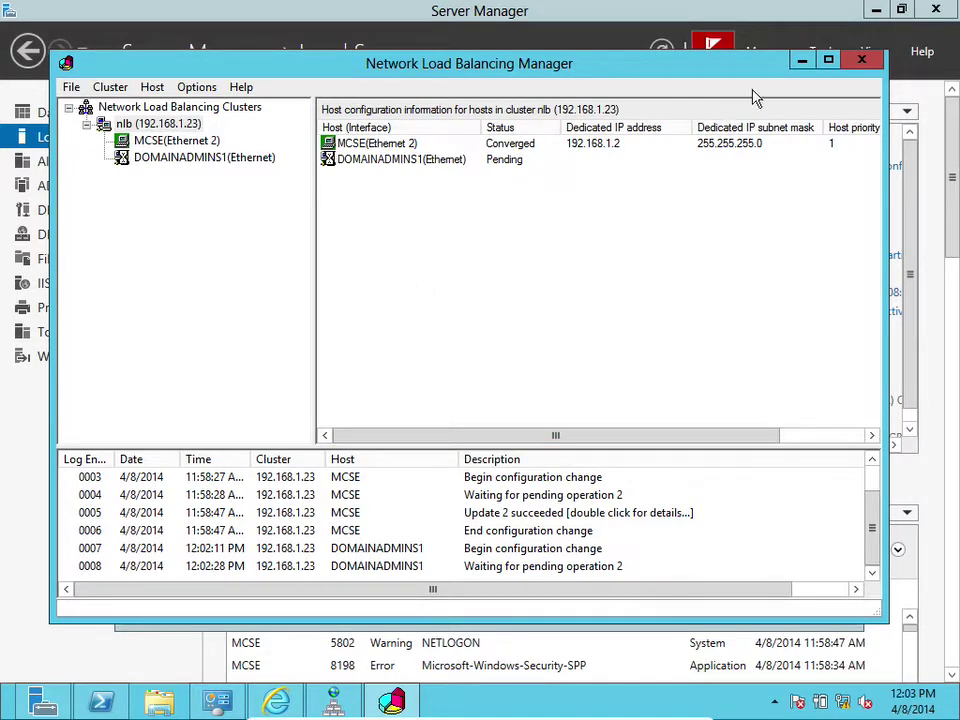
# Minimize the Network Connections window and return to Network Load Balancing Manager to check whether DOMAINADMINS1 has converged.
pyautogui.click(801, 60)
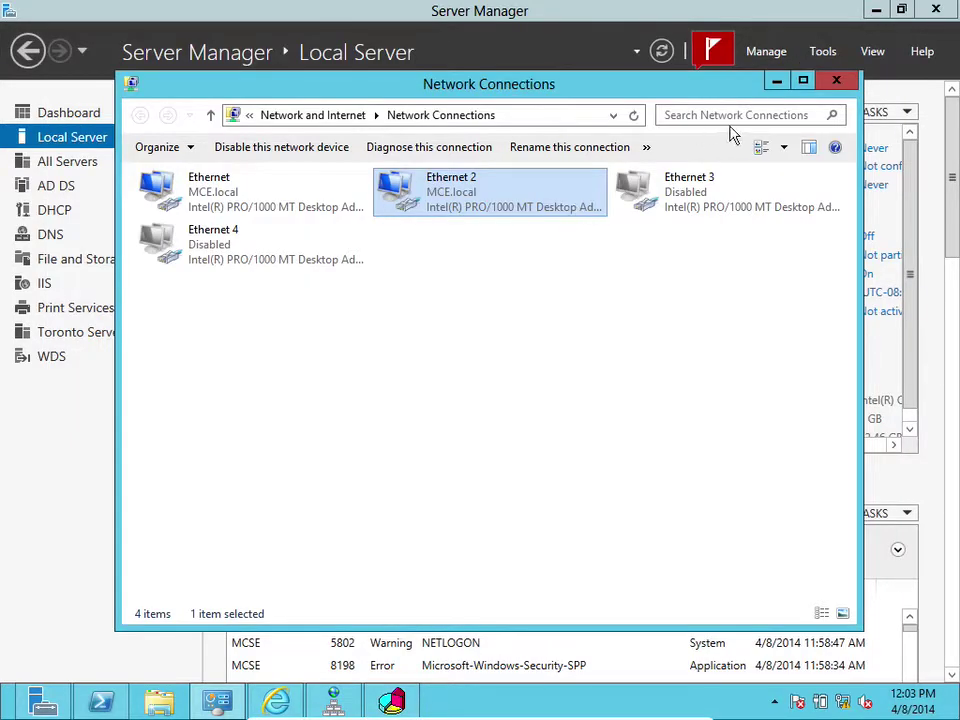
pyautogui.click(777, 80)
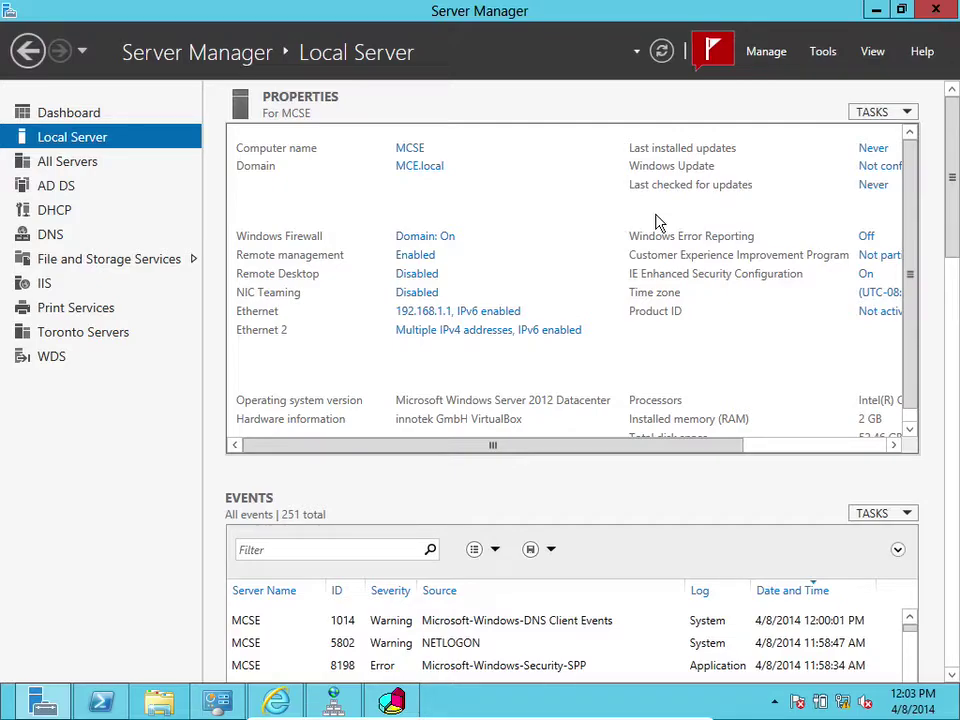
pyautogui.click(393, 700)
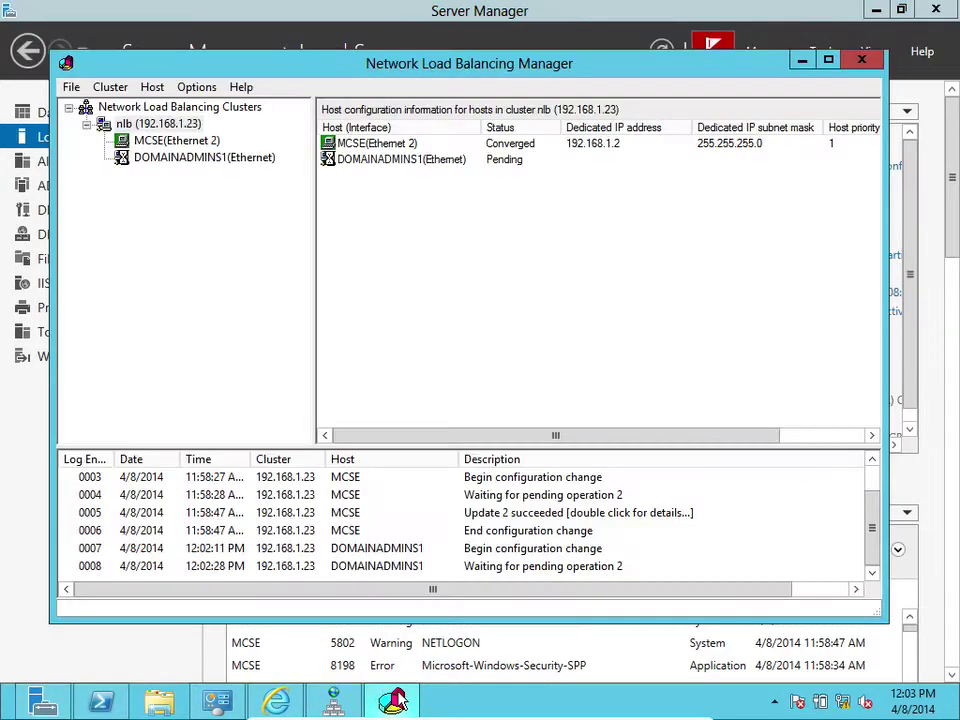
pyautogui.moveTo(400, 717)
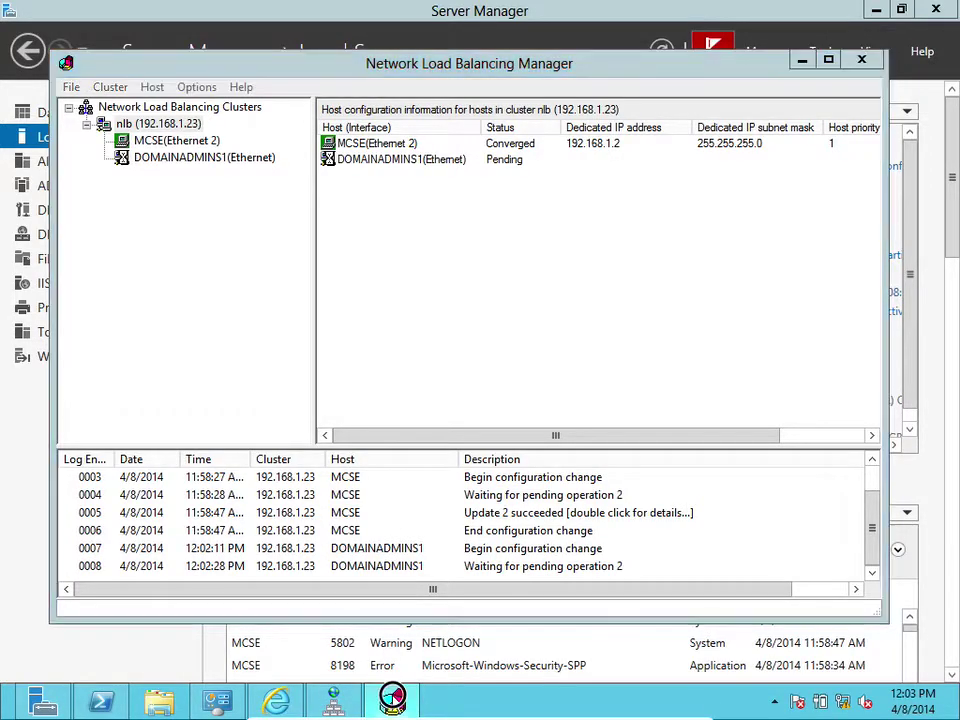
pyautogui.click(392, 700)
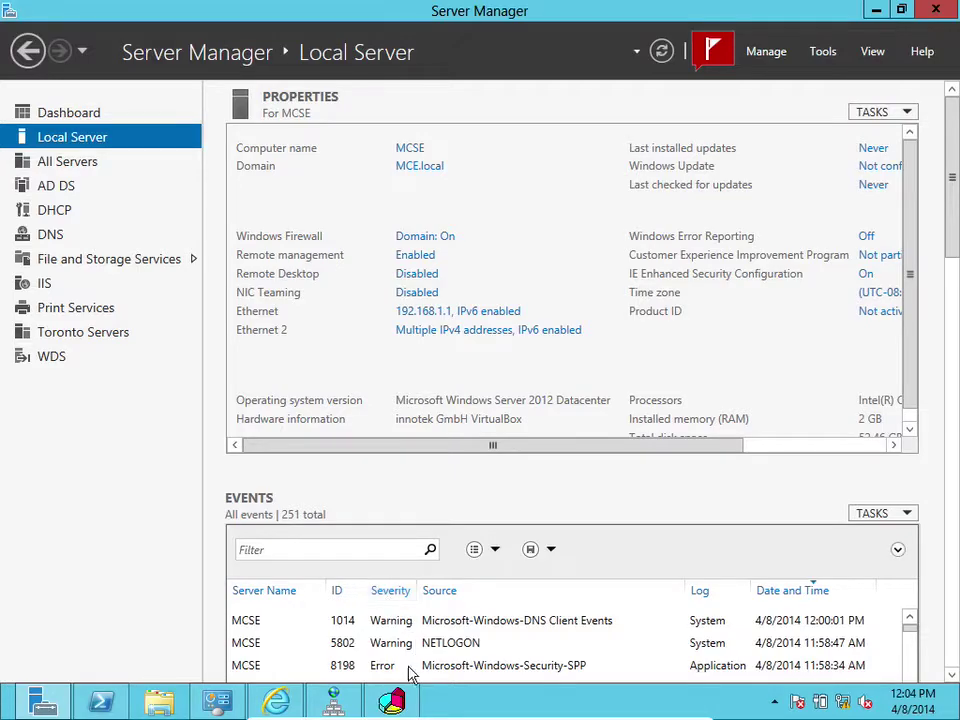
pyautogui.moveTo(393, 697)
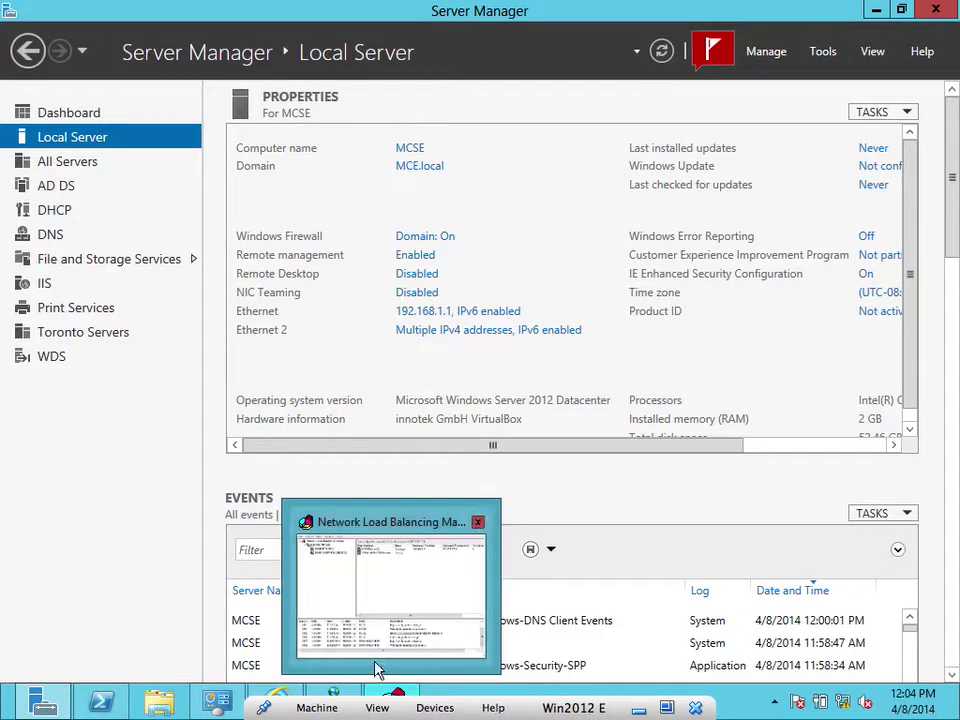
pyautogui.click(400, 648)
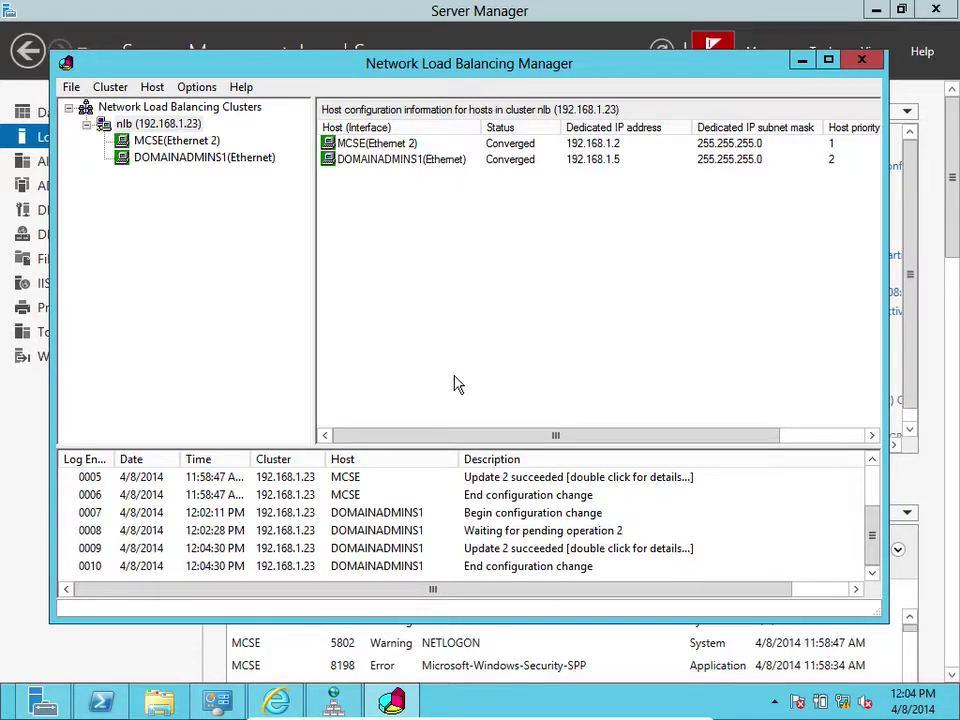
# Switch to Internet Explorer and try to open the cluster's website by the name nlb.
pyautogui.moveTo(276, 700)
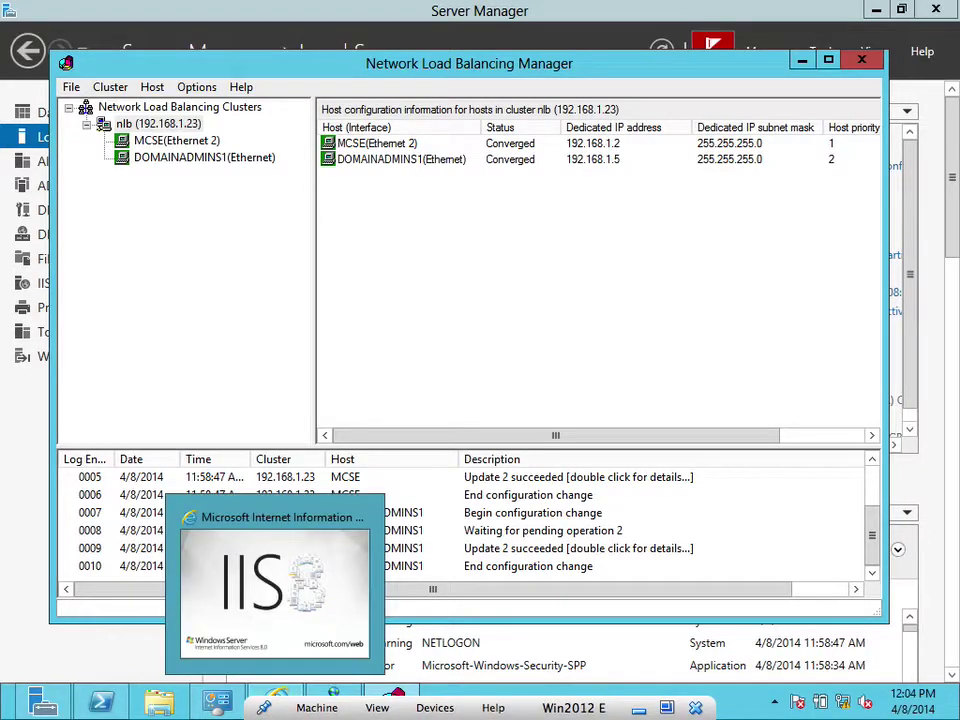
pyautogui.click(255, 537)
pyautogui.click(317, 111)
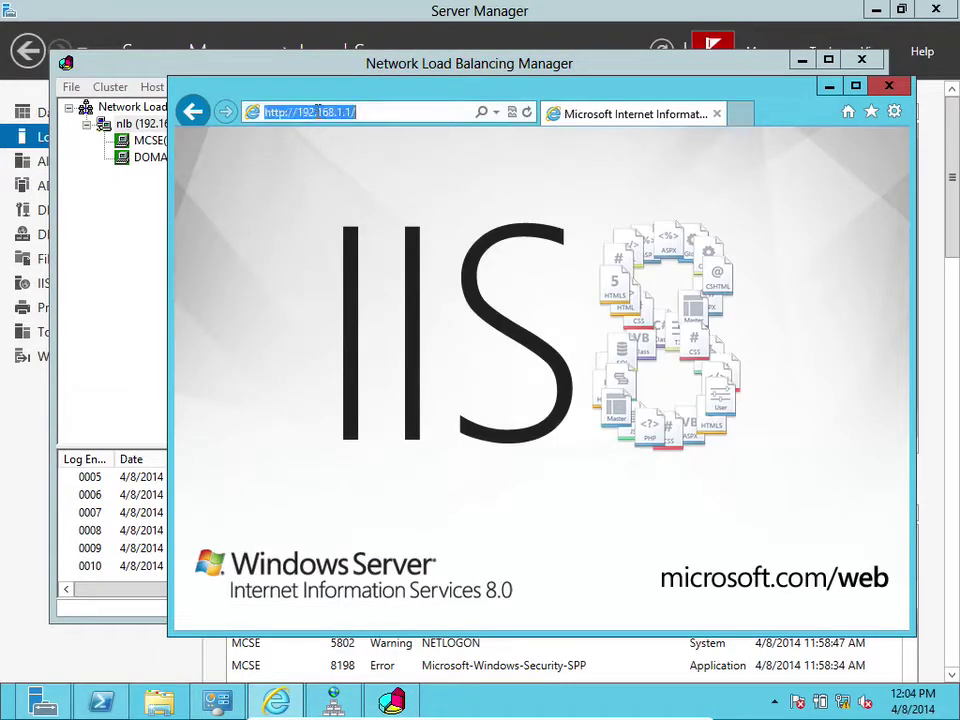
pyautogui.write('nlb')
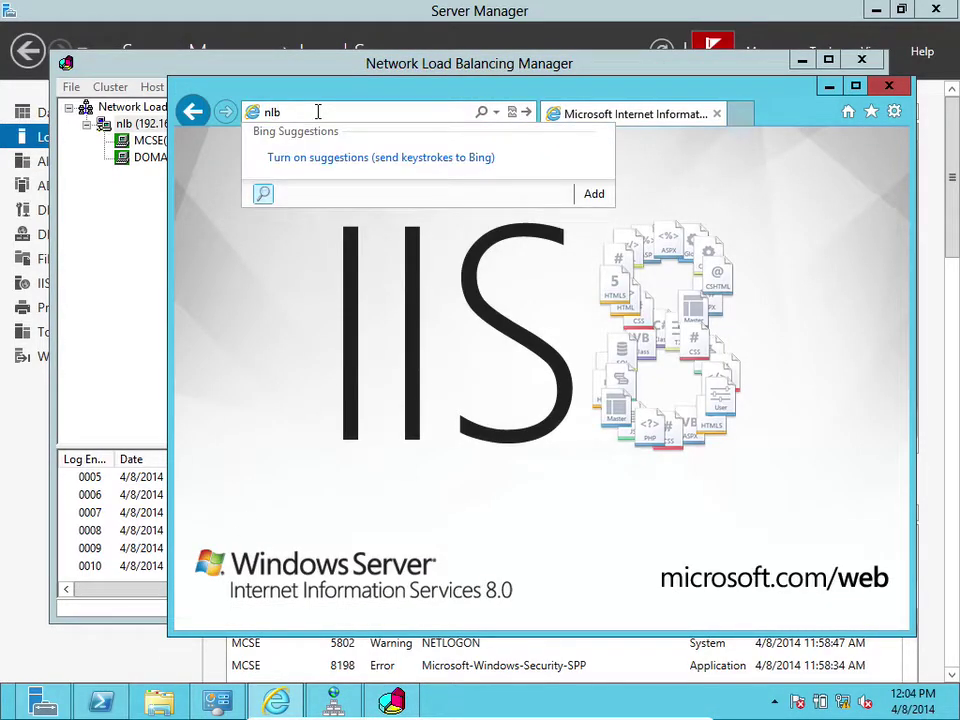
pyautogui.press('Return')
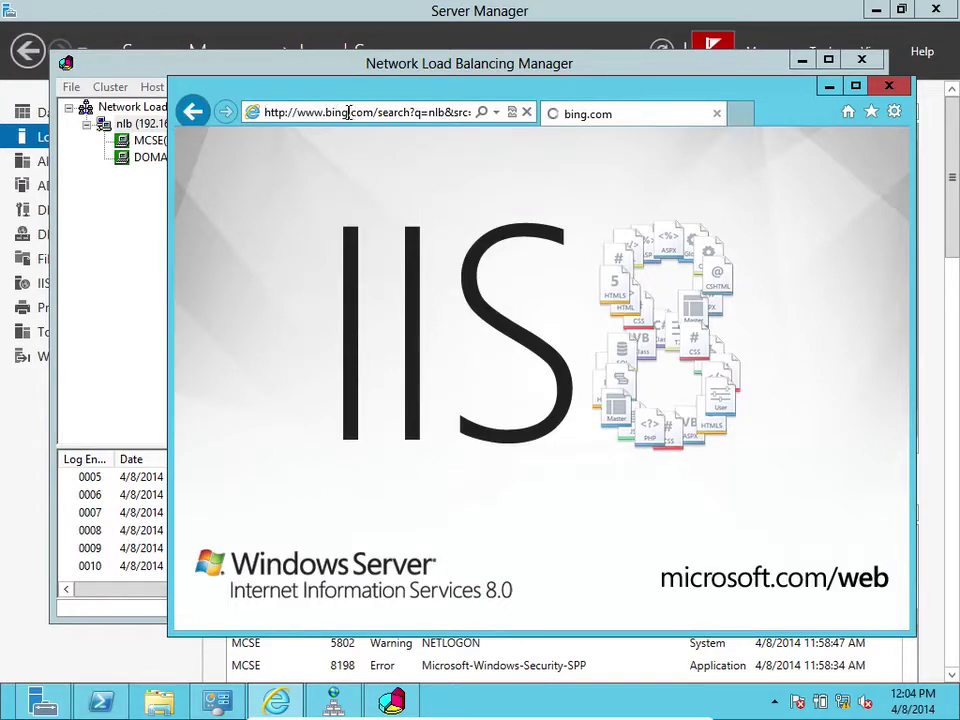
# Browse to 192.168.1.23 in Internet Explorer to test the website through the cluster IP address.
pyautogui.doubleClick(349, 112)
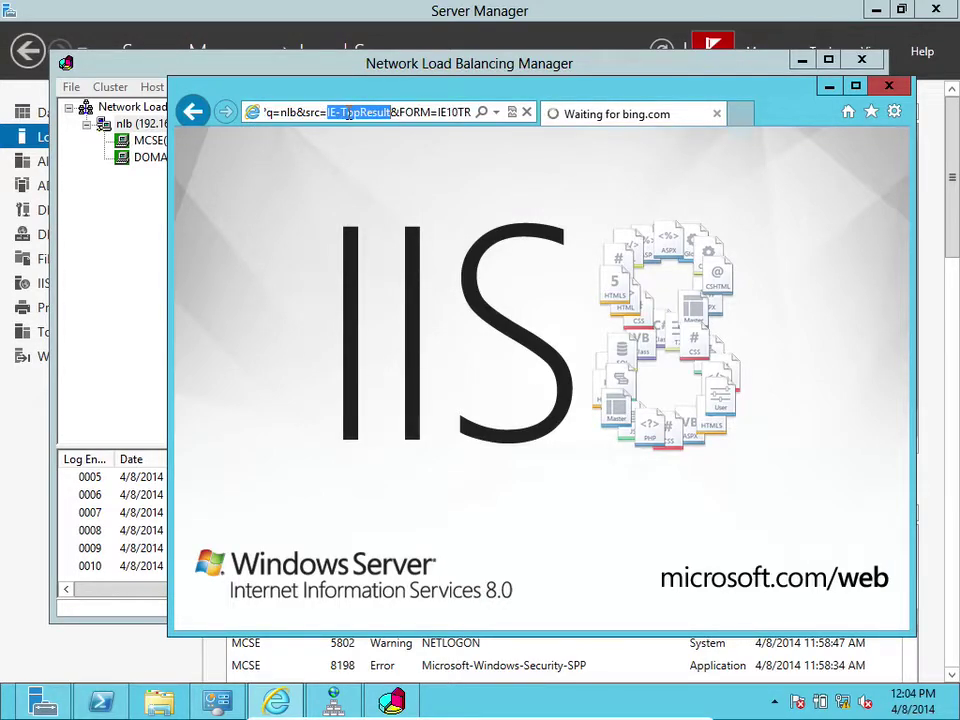
pyautogui.click(349, 113)
pyautogui.click(337, 106)
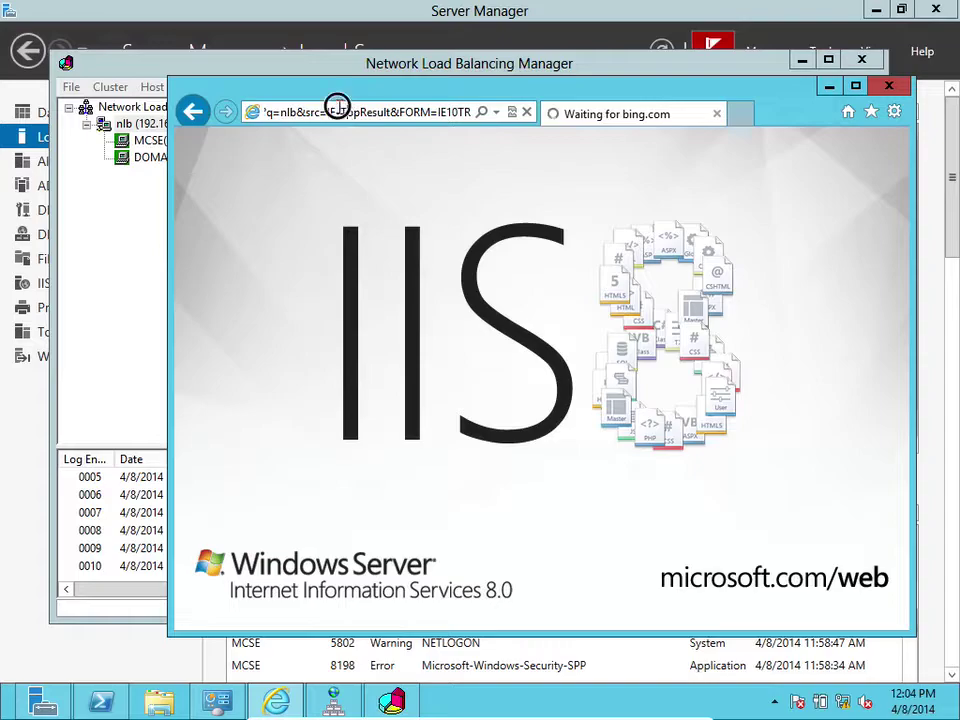
pyautogui.write('192')
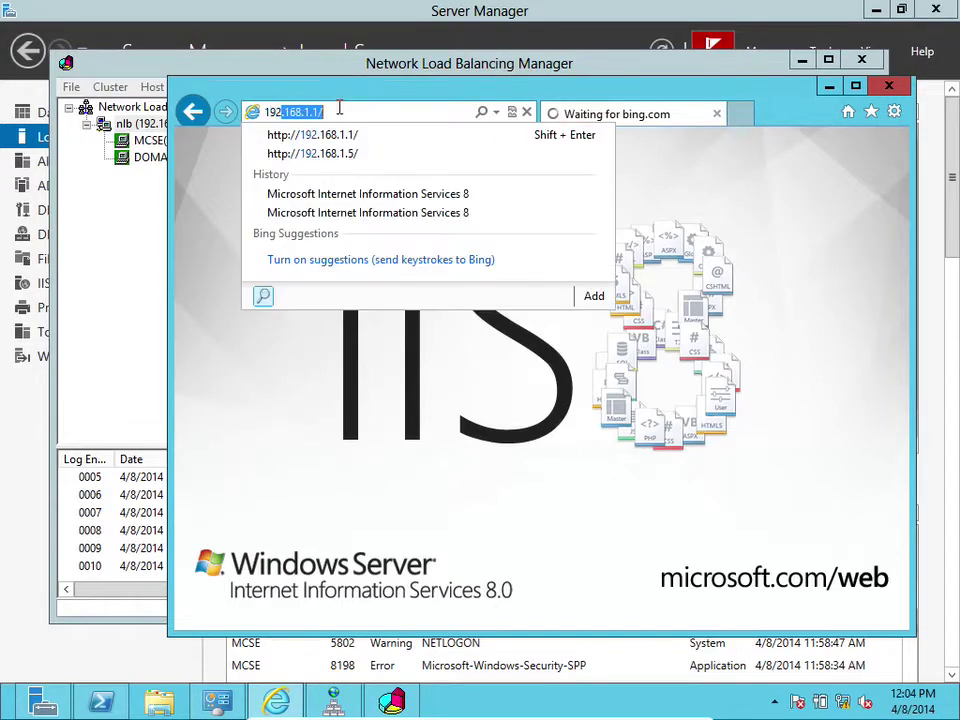
pyautogui.write('.168.1.1')
pyautogui.press('Delete')
pyautogui.press('BackSpace')
pyautogui.write('23')
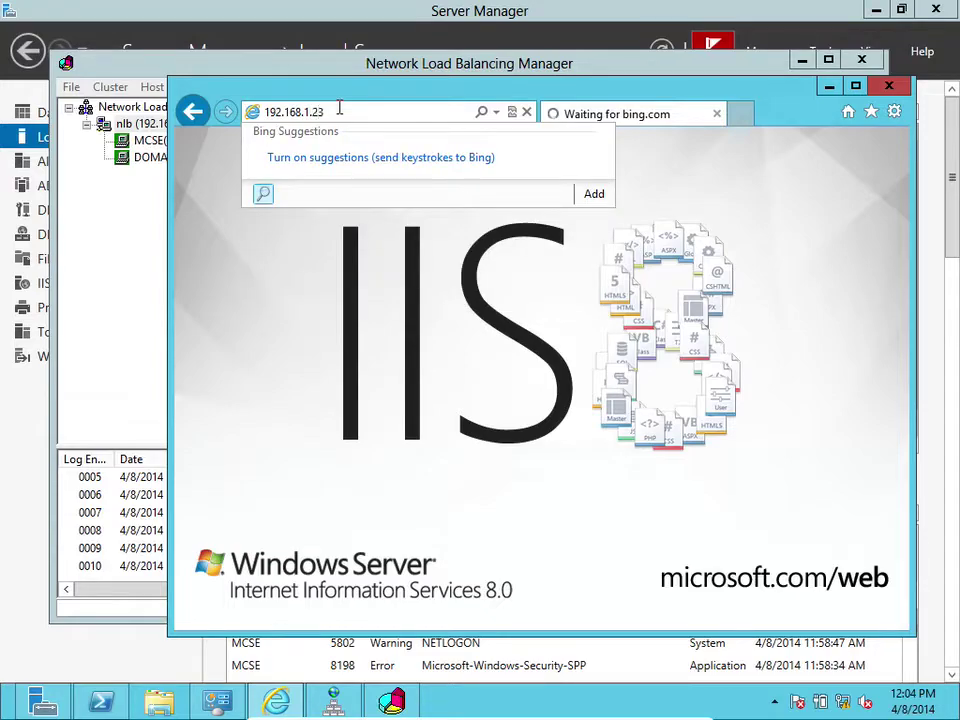
pyautogui.press('Return')
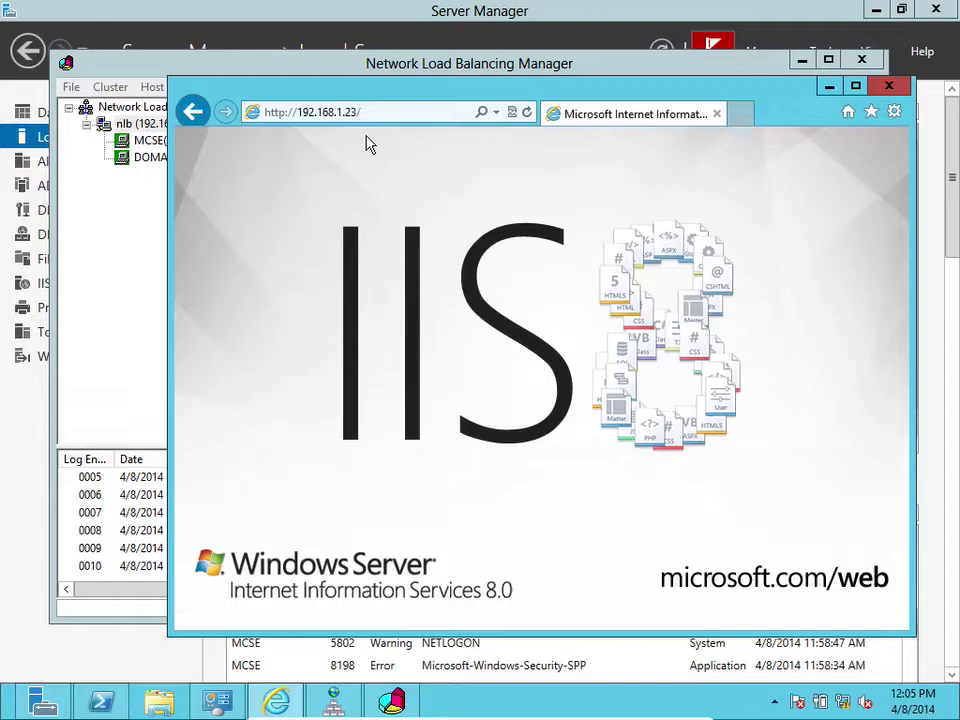
pyautogui.click(380, 112)
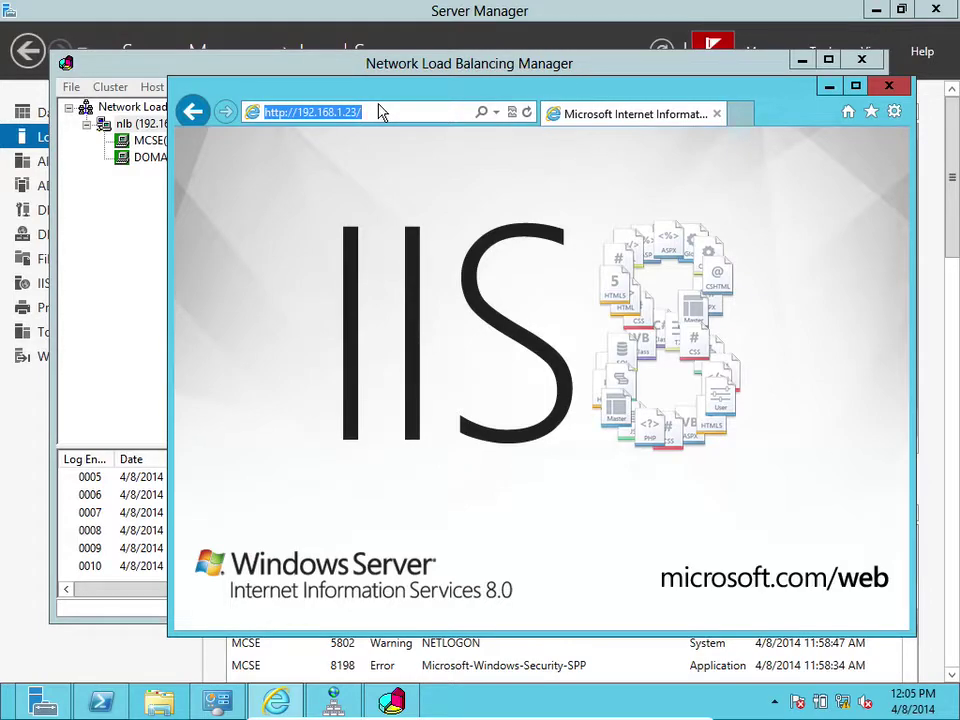
pyautogui.click(380, 112)
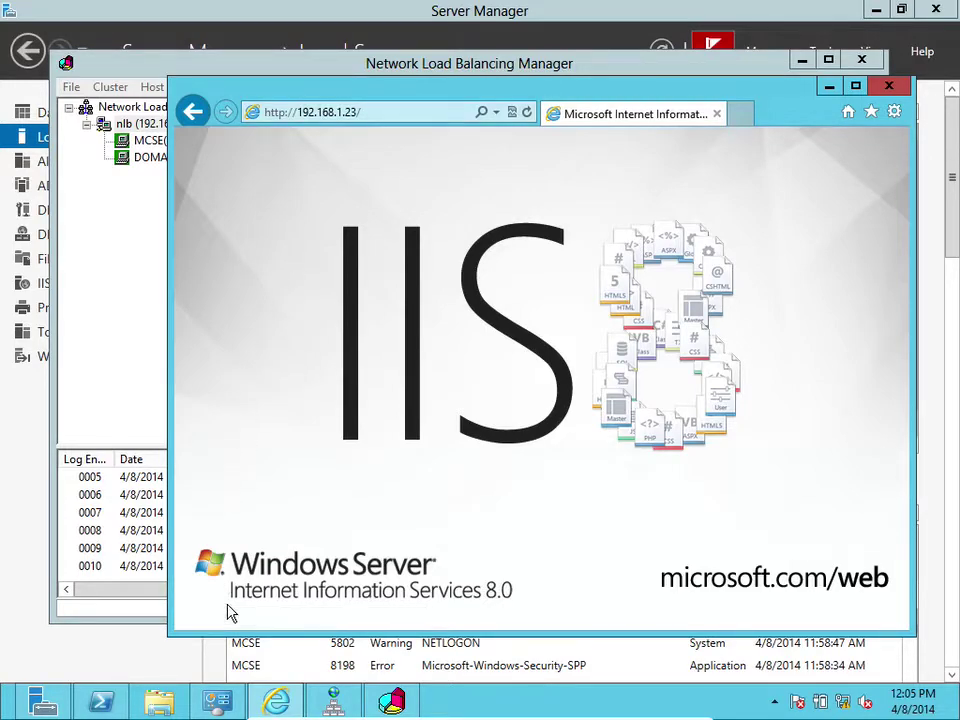
# Switch to File Explorer, try to open the administrative share \\192.168.1.5\c$, and dismiss the network error.
pyautogui.click(158, 702)
pyautogui.moveTo(467, 139); pyautogui.dragTo(345, 113)
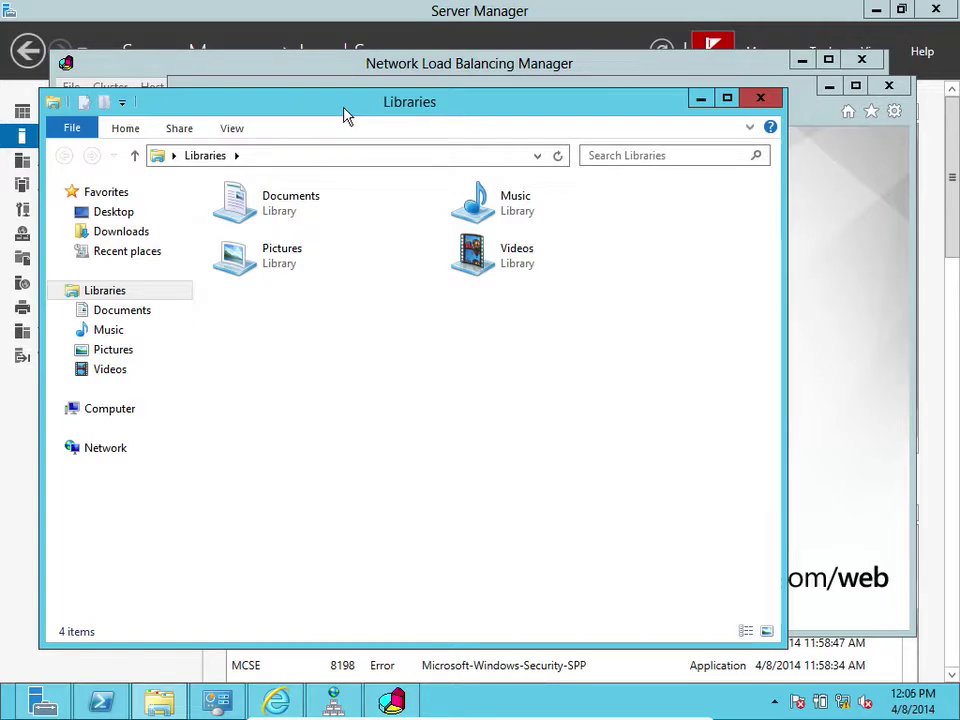
pyautogui.click(321, 156)
pyautogui.write('\\\\')
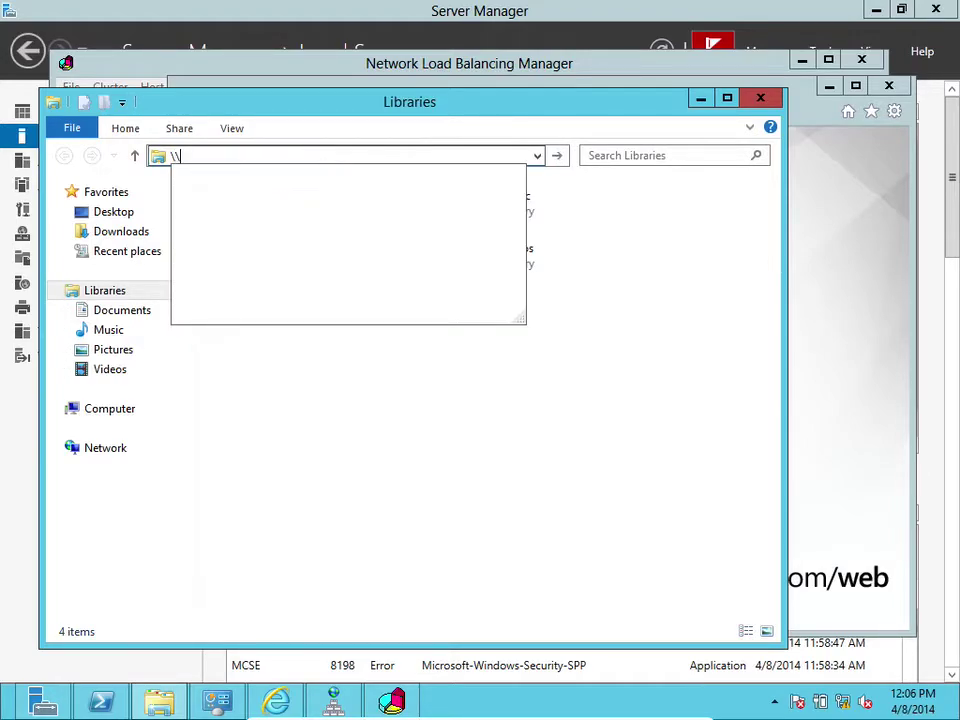
pyautogui.write('192')
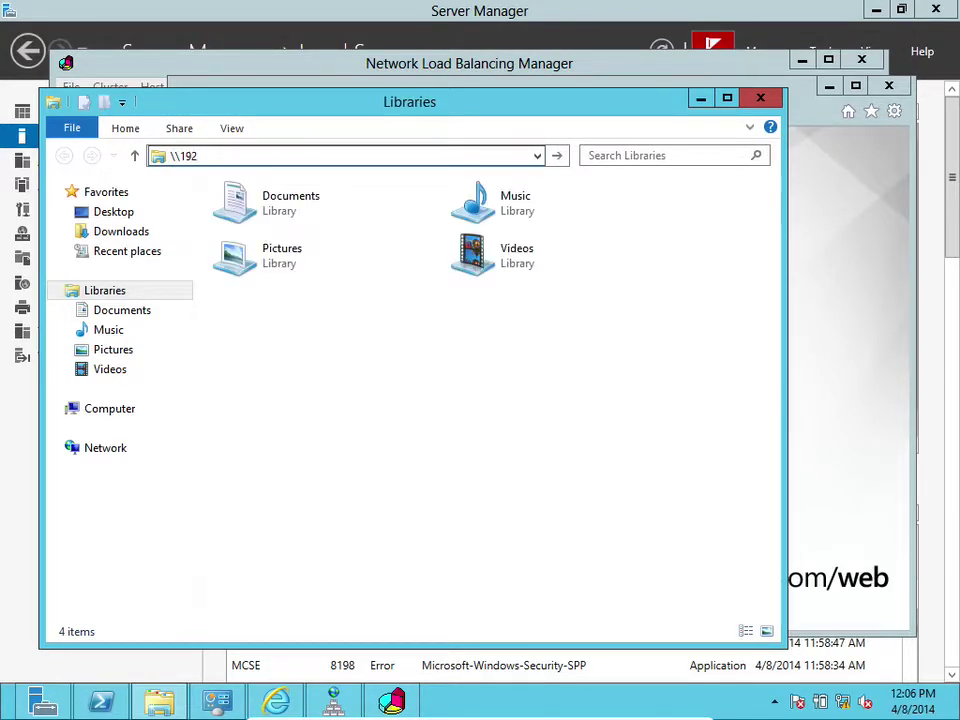
pyautogui.write('.168.1.5\\c$')
pyautogui.press('Return')
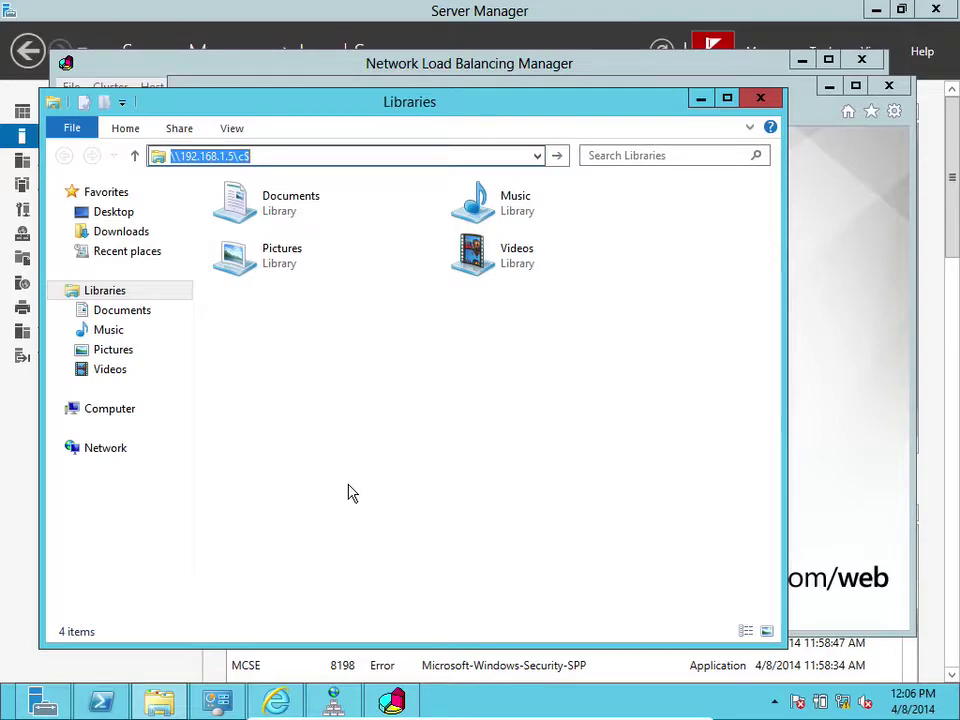
pyautogui.click(161, 703)
pyautogui.click(164, 704)
pyautogui.press('Return')
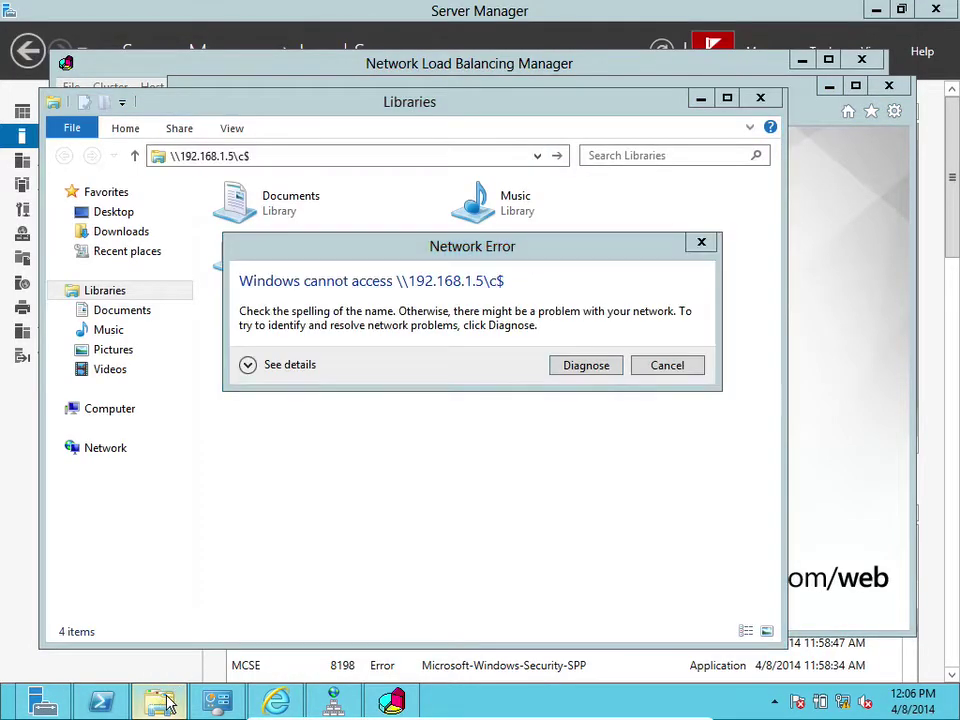
pyautogui.click(660, 373)
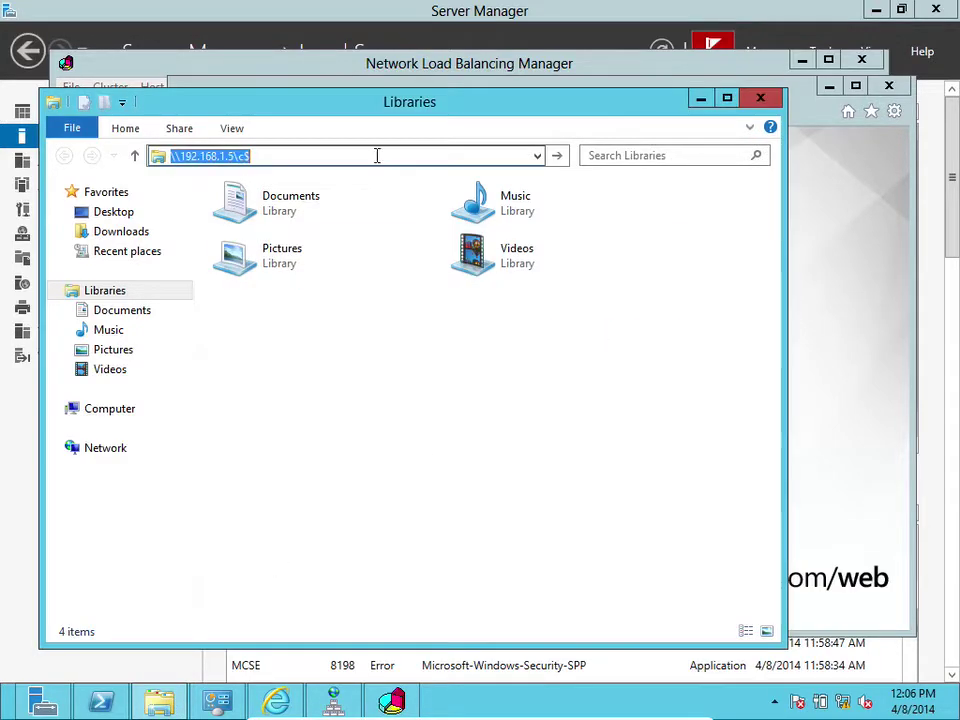
# Correct the network path to \\192.168.1.5\C$ and try to open the share again.
pyautogui.click(304, 157)
pyautogui.press('BackSpace')
pyautogui.press('BackSpace')
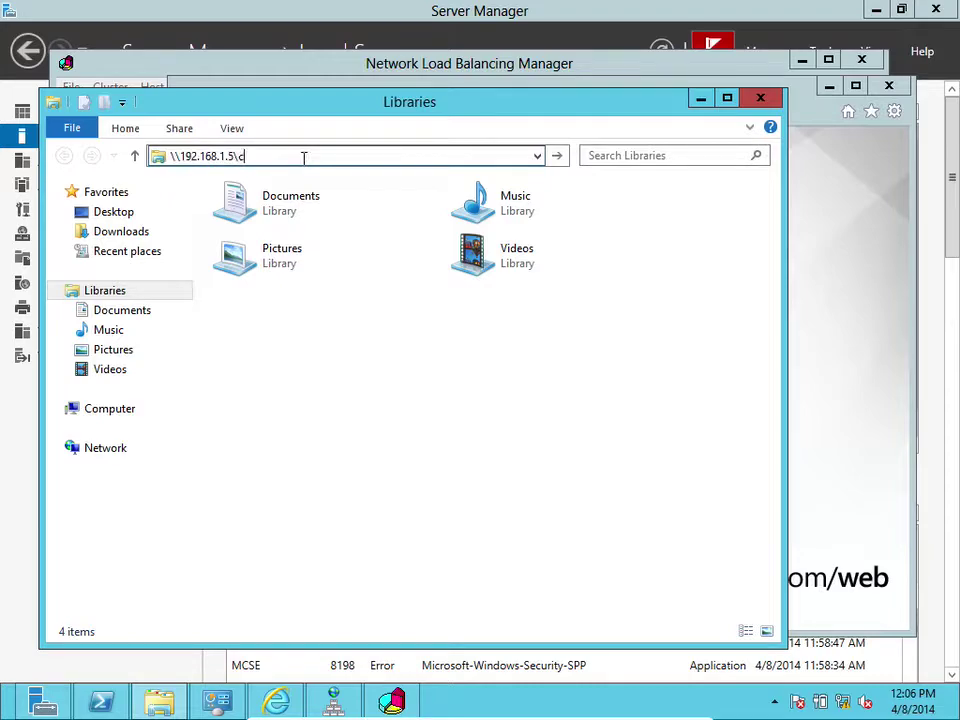
pyautogui.write('C$')
pyautogui.press('Return')
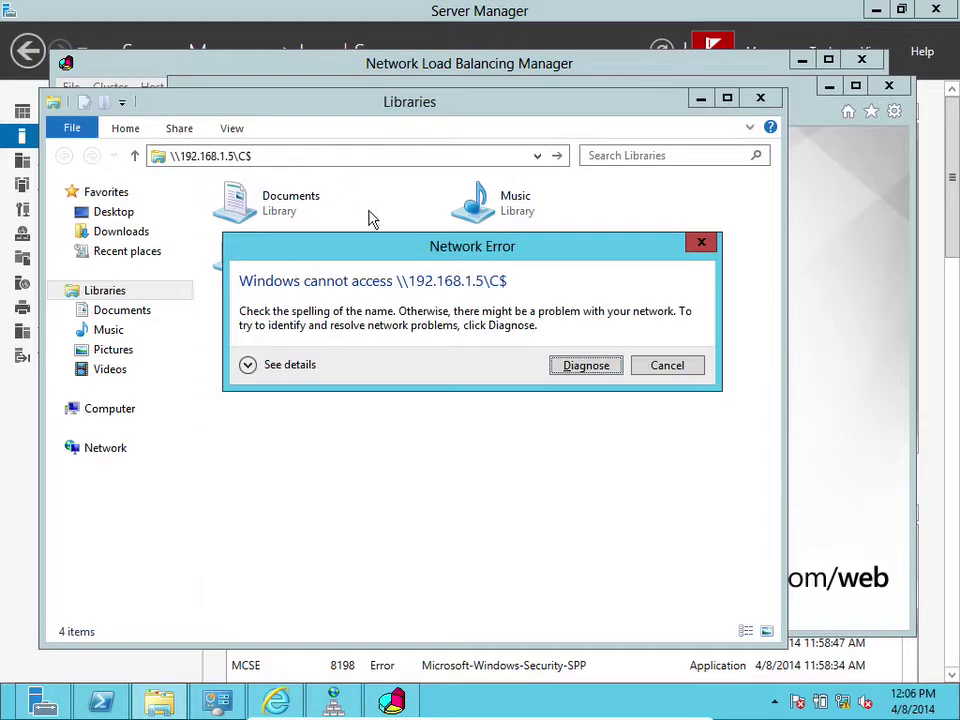
# Expand the network error's details, then switch to the Server Core E virtual machine and run sconfig to check its configuration.
pyautogui.click(292, 366)
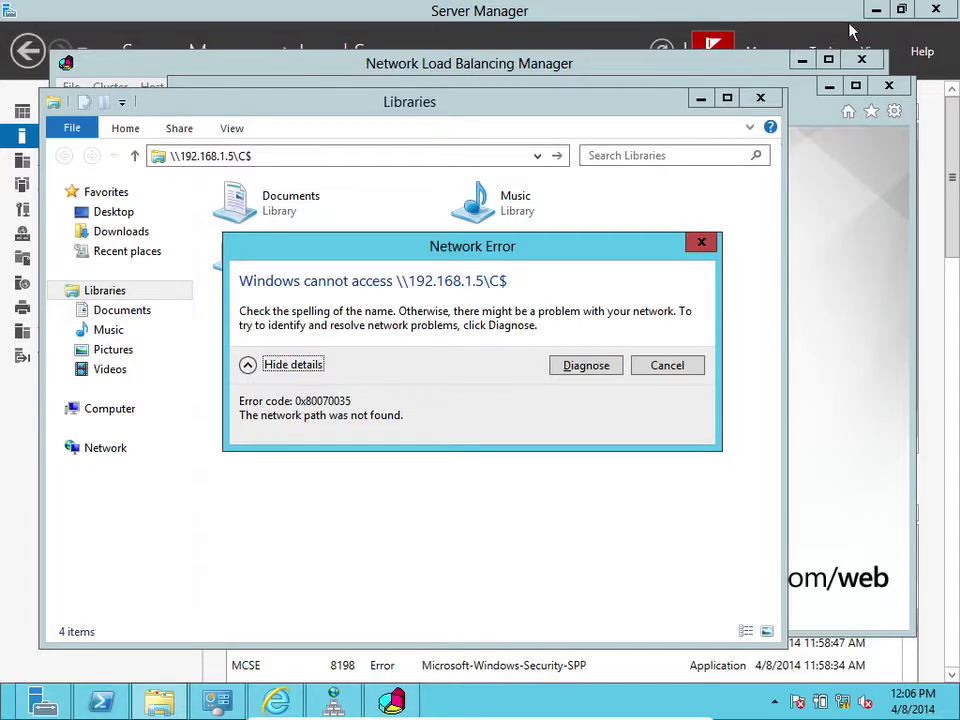
pyautogui.press('super+f')
pyautogui.click(593, 32)
pyautogui.moveTo(593, 32)
pyautogui.mouseDown()
pyautogui.moveTo(598, 38)
pyautogui.moveTo(566, 30)
pyautogui.moveTo(576, 35)
pyautogui.mouseUp()
pyautogui.click(938, 58)
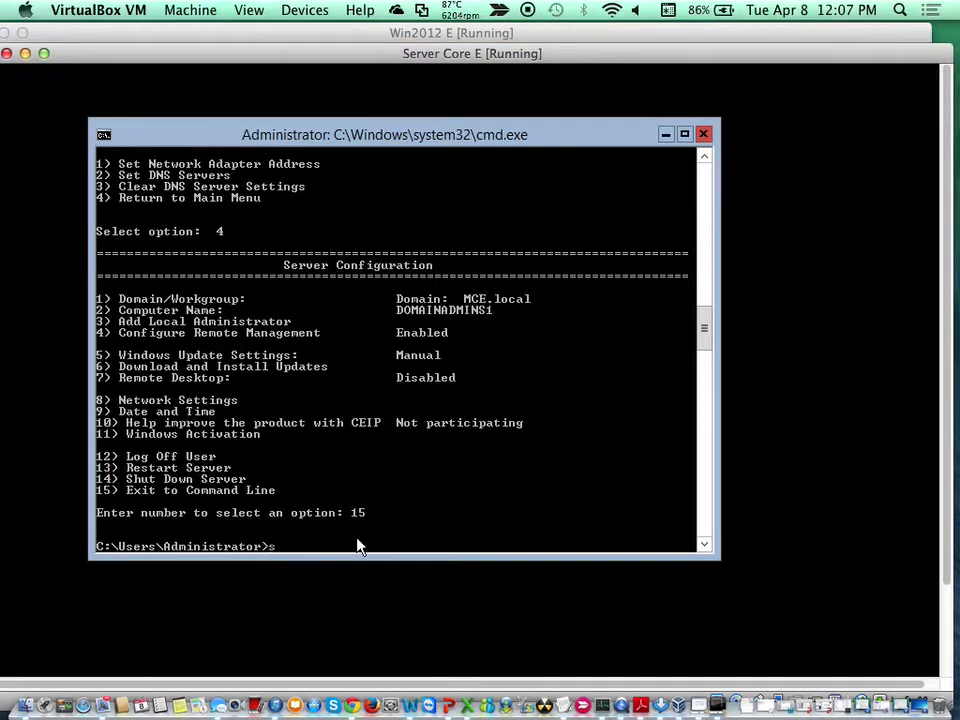
pyautogui.write('sconfig')
pyautogui.press('Return')
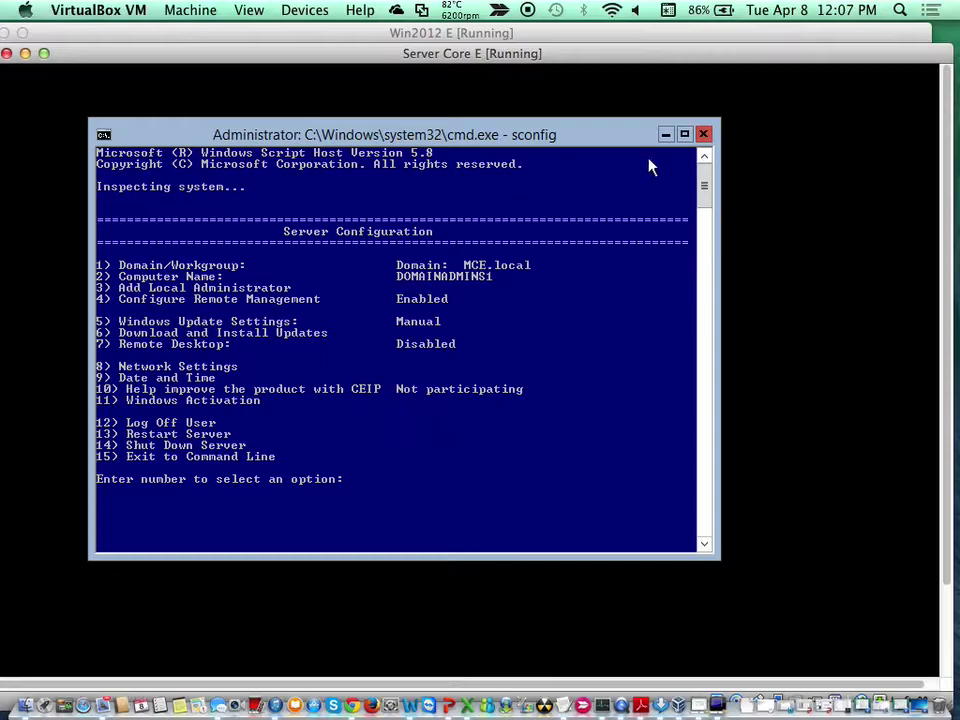
# Switch back to the Win2012 E virtual machine and show it in full screen.
pyautogui.click(577, 42)
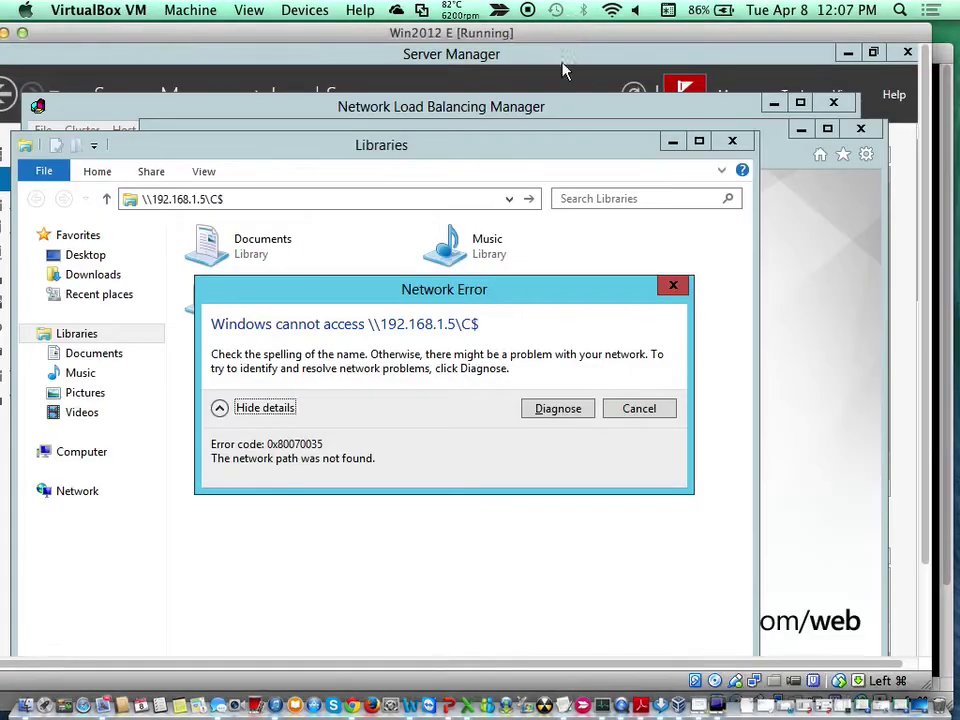
pyautogui.press('super+f')
pyautogui.press('Return')
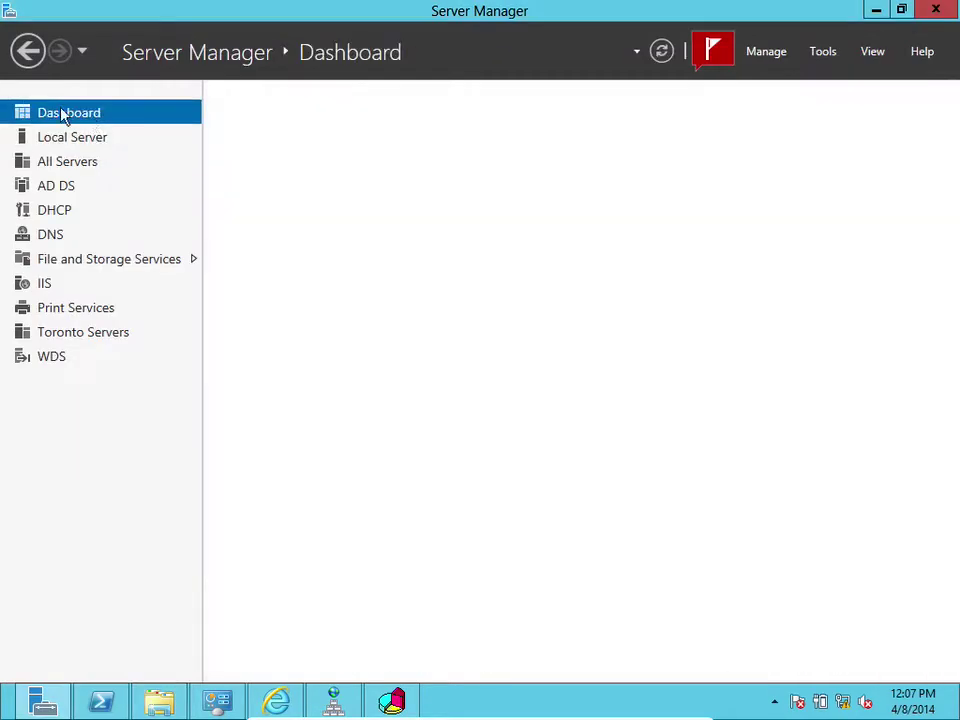
# Start adding roles and features in Server Manager as a role-based installation on DOMAINADMINS1.MCE.local.
pyautogui.click(490, 233)
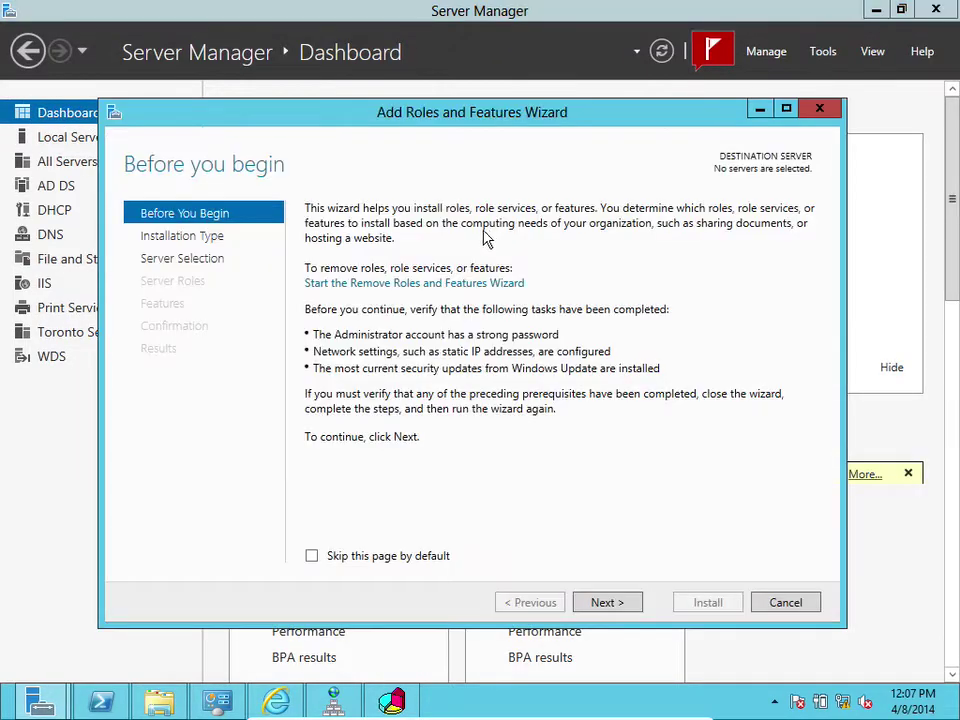
pyautogui.click(602, 602)
pyautogui.click(600, 602)
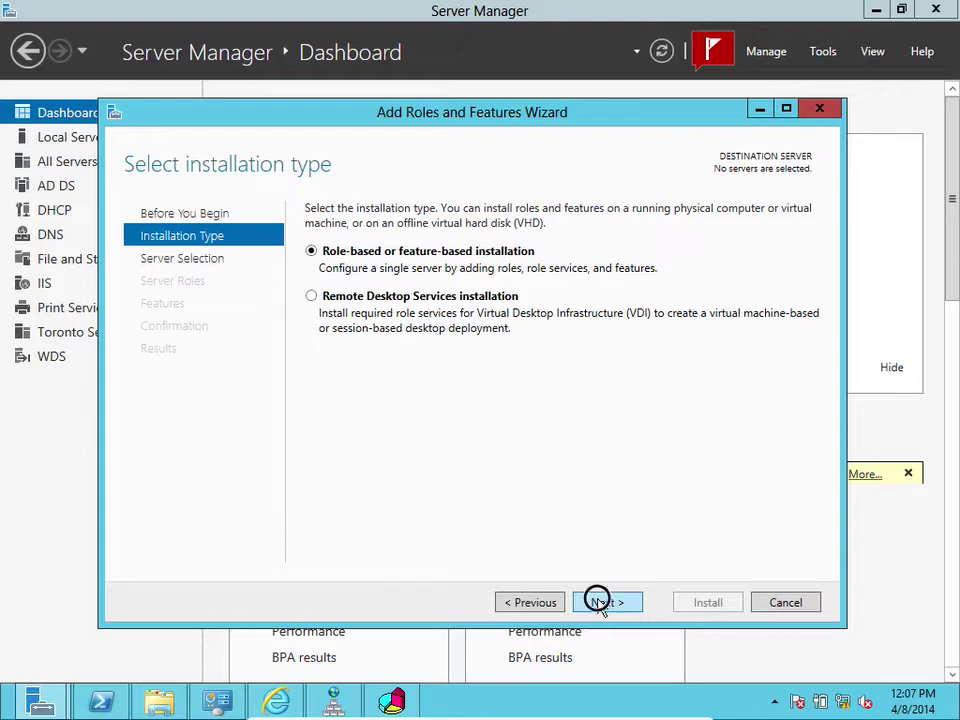
pyautogui.click(400, 378)
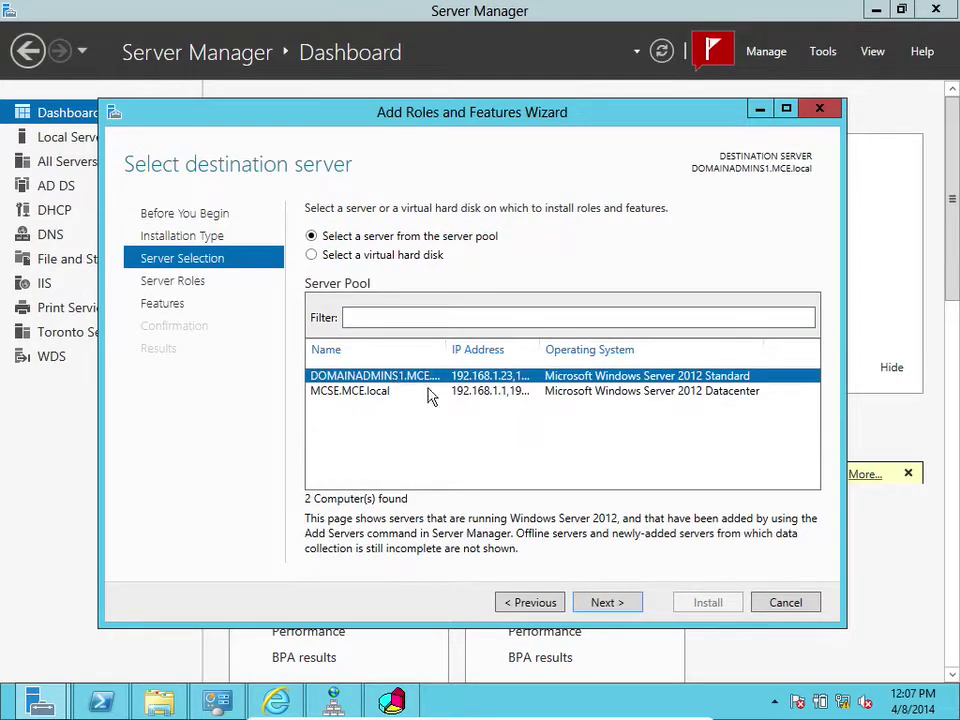
pyautogui.click(600, 603)
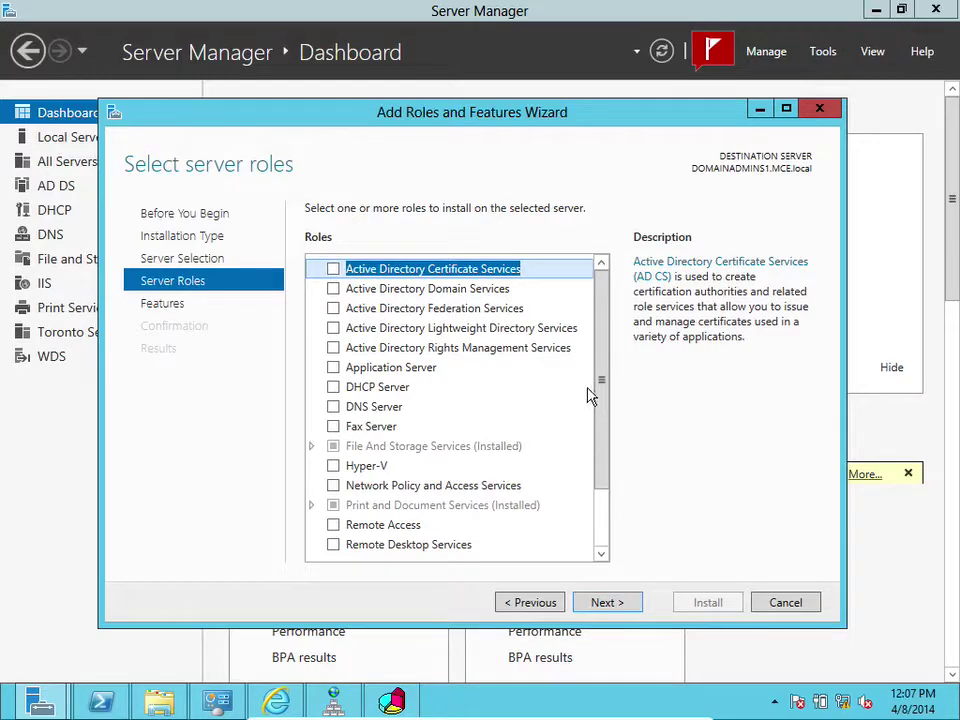
# Select the File Server role service under File and iSCSI Services in File And Storage Services.
pyautogui.moveTo(602, 400); pyautogui.dragTo(606, 439)
pyautogui.click(312, 391)
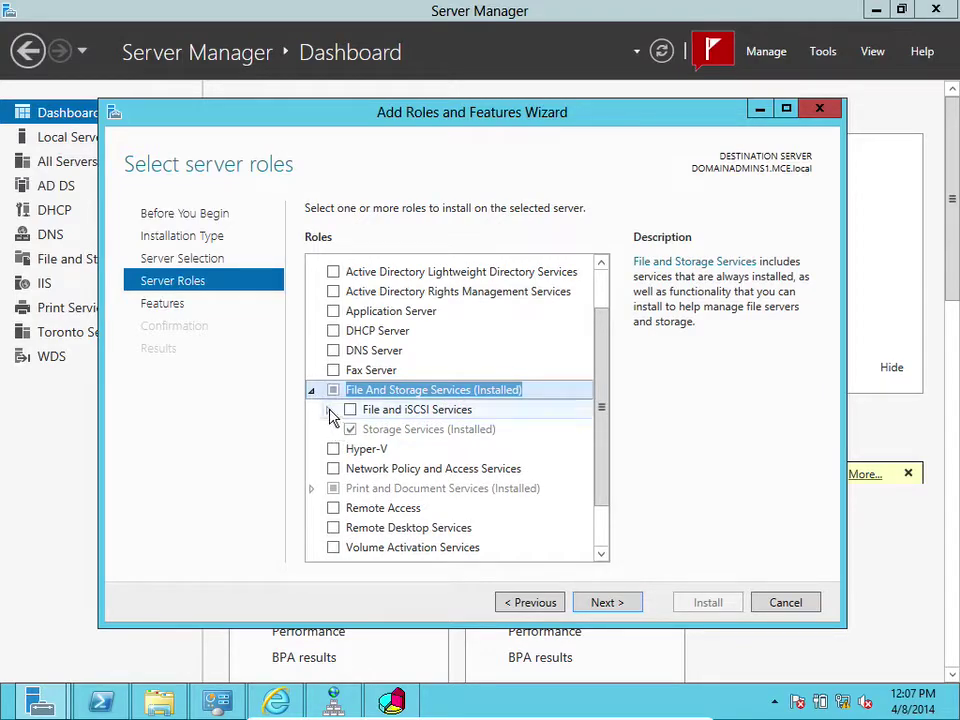
pyautogui.click(329, 411)
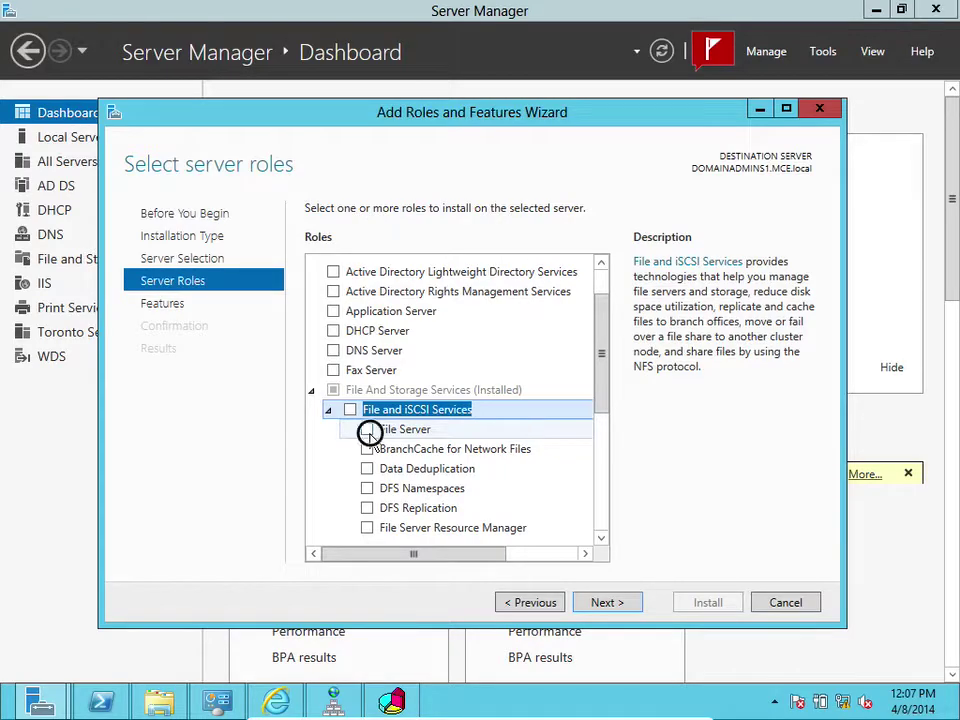
pyautogui.click(367, 430)
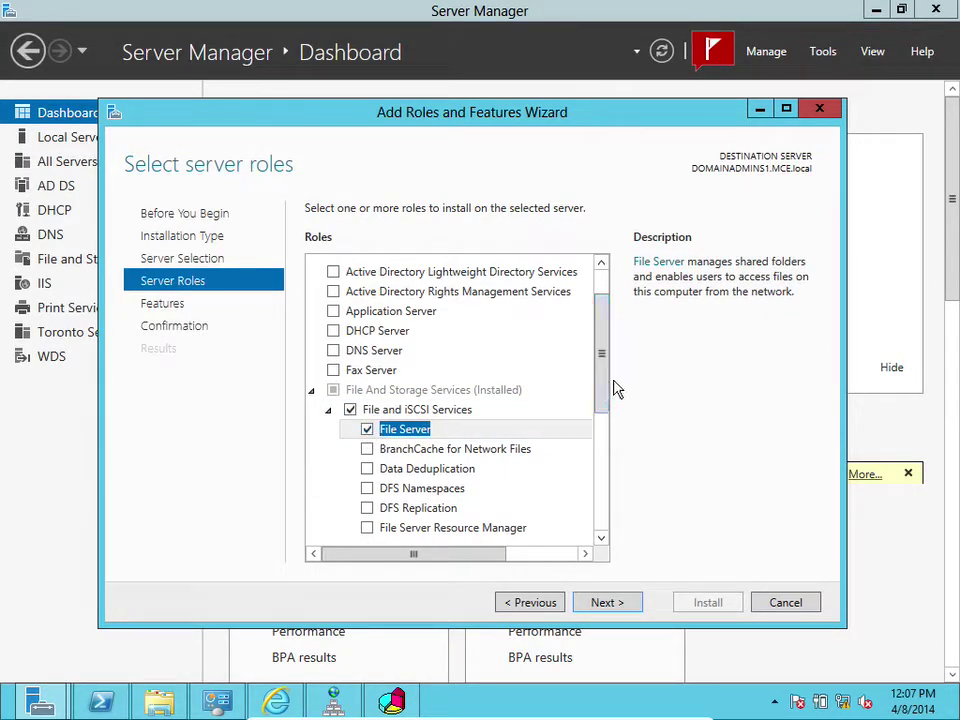
pyautogui.scroll(-2, 610, 398)
pyautogui.moveTo(606, 412)
pyautogui.mouseDown()
pyautogui.moveTo(608, 443)
pyautogui.moveTo(610, 419)
pyautogui.mouseUp()
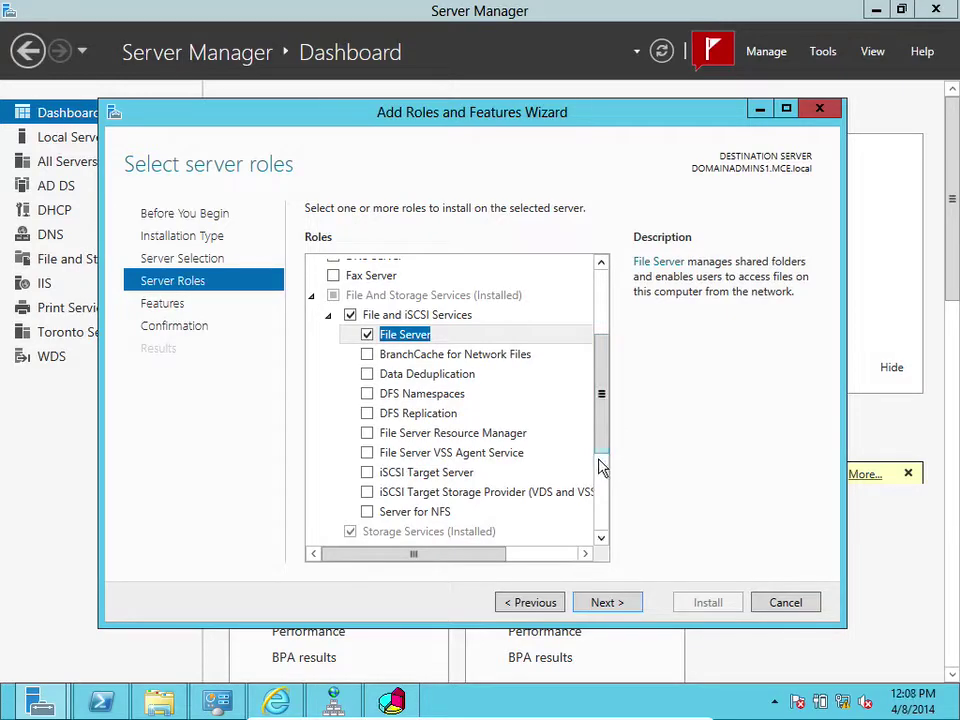
# Install the File Server role service without extra features and close the wizard once installation finishes.
pyautogui.click(600, 603)
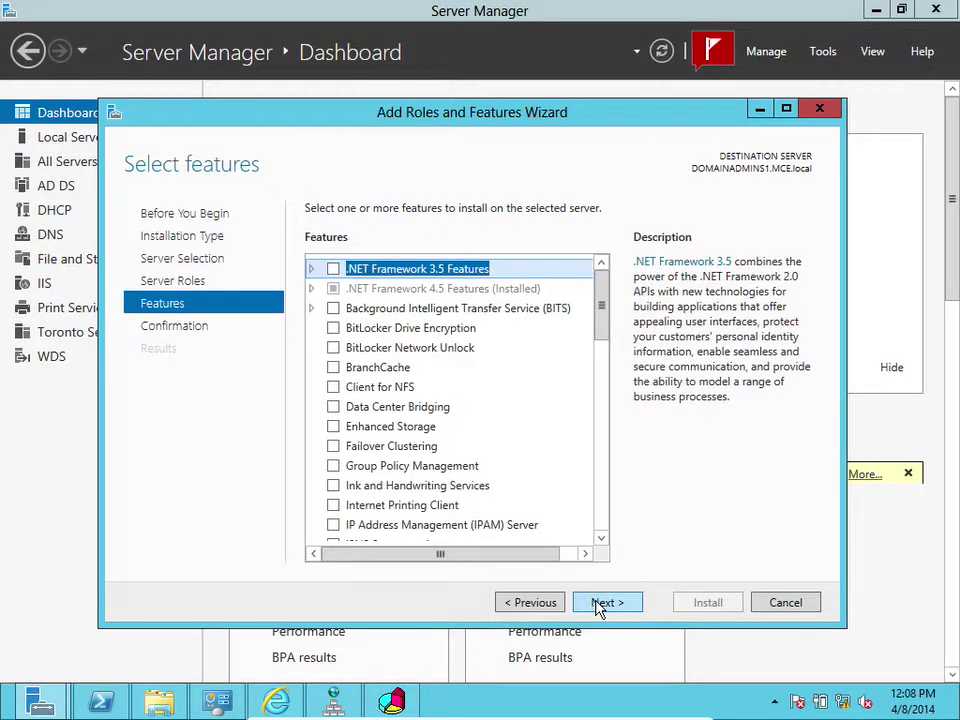
pyautogui.click(600, 604)
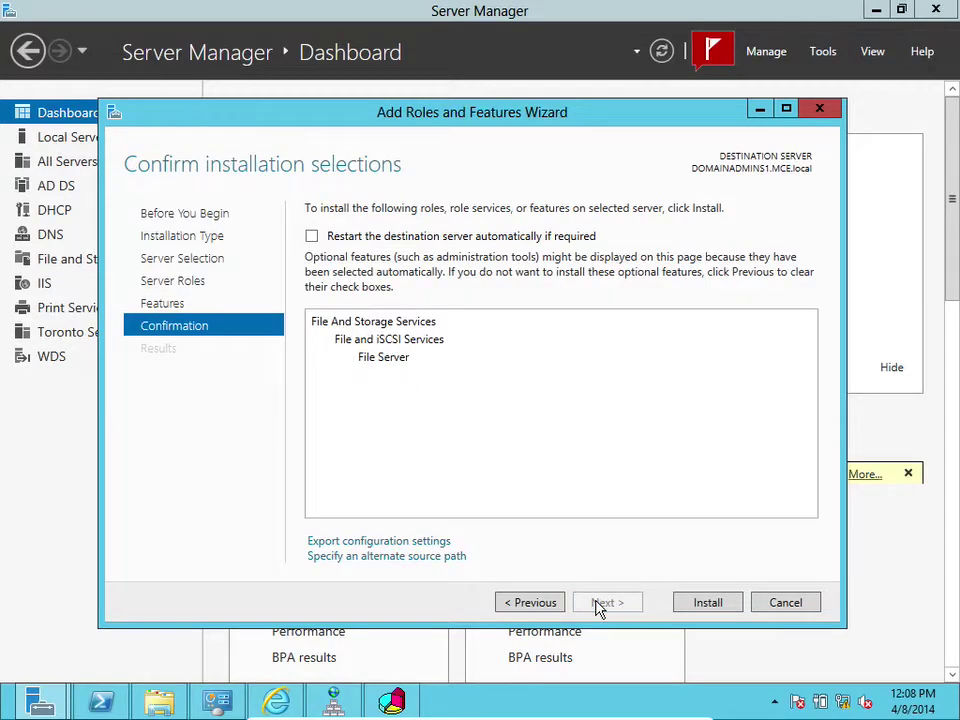
pyautogui.click(697, 603)
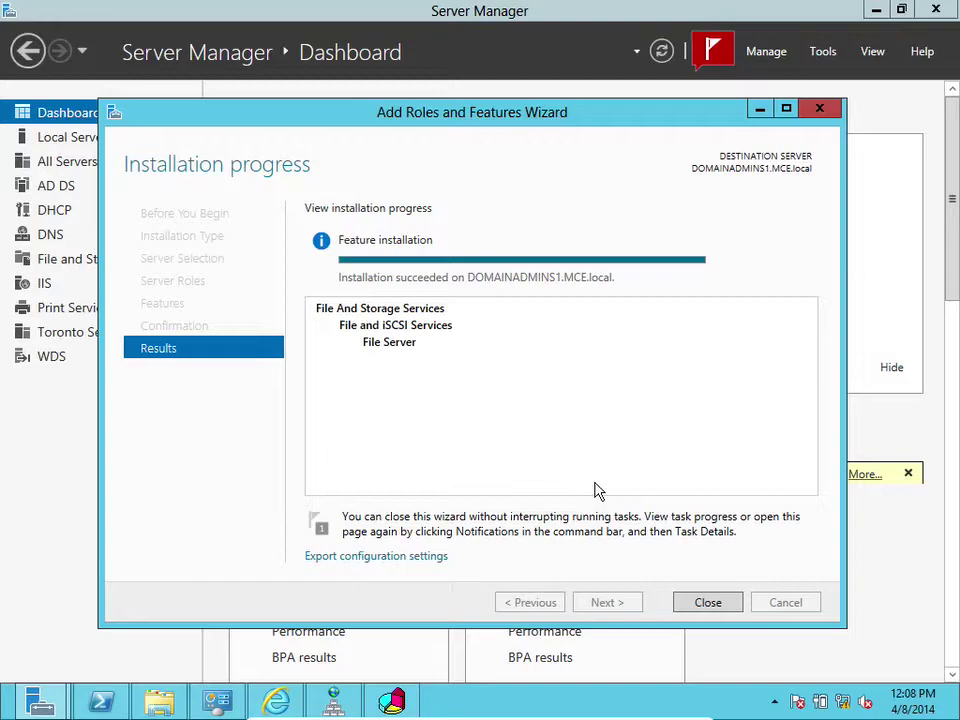
pyautogui.click(692, 605)
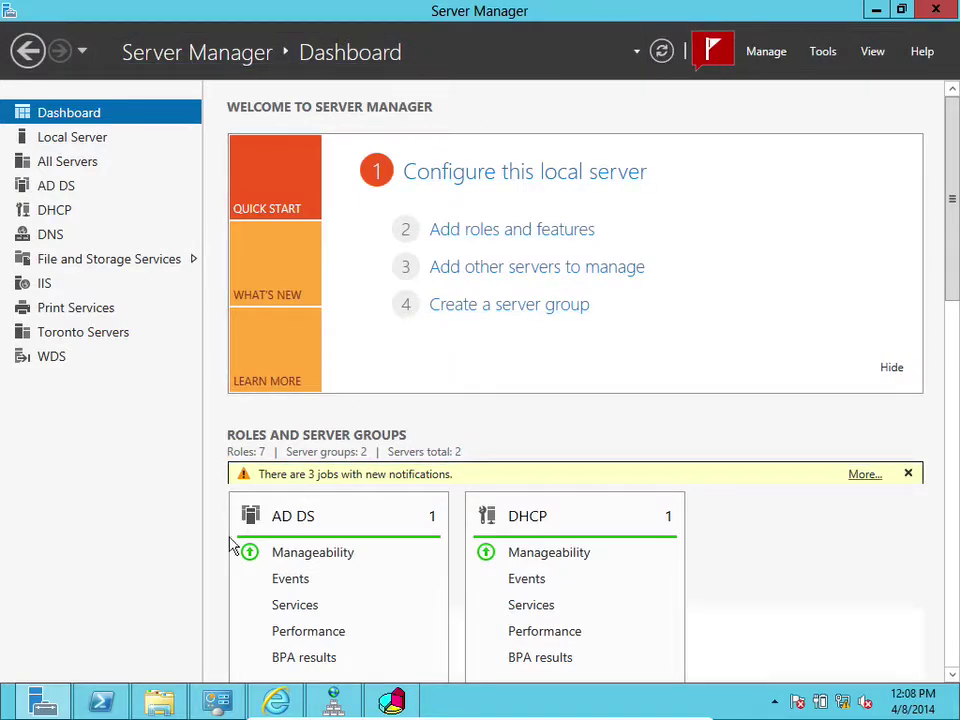
# Switch to File Explorer, dismiss the network error, and open the inetpub folder on the share \\192.168.1.5\C$.
pyautogui.click(159, 700)
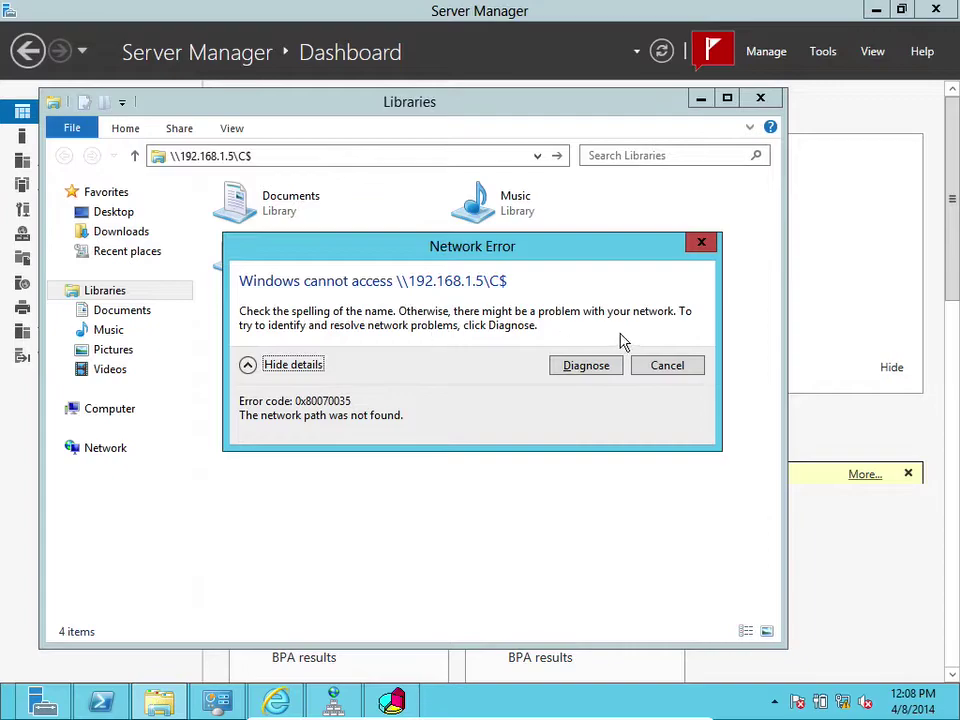
pyautogui.click(664, 365)
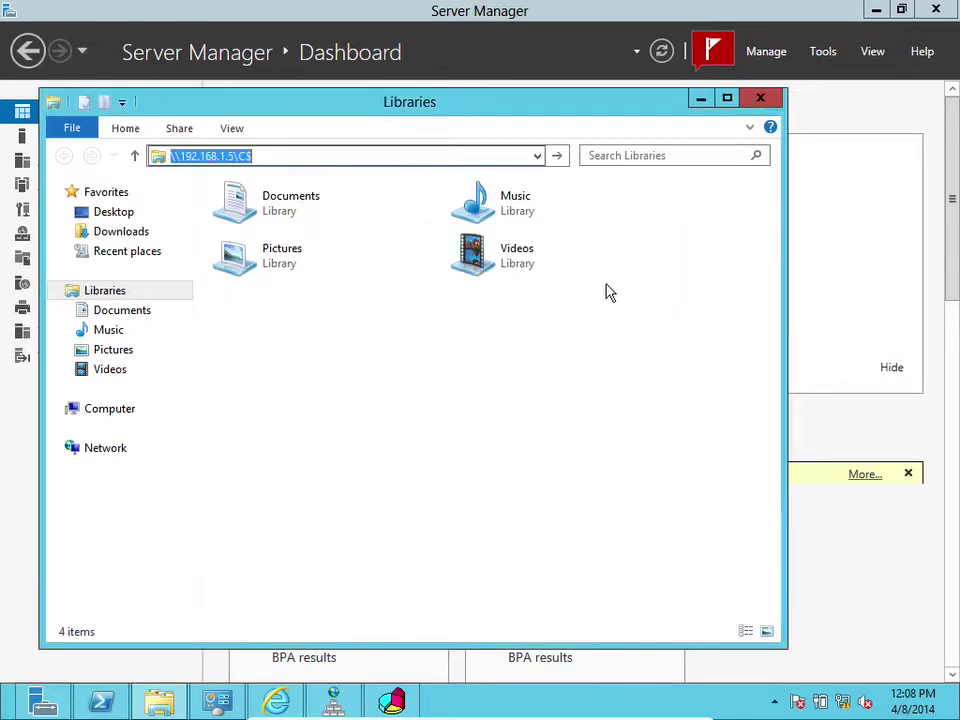
pyautogui.click(558, 157)
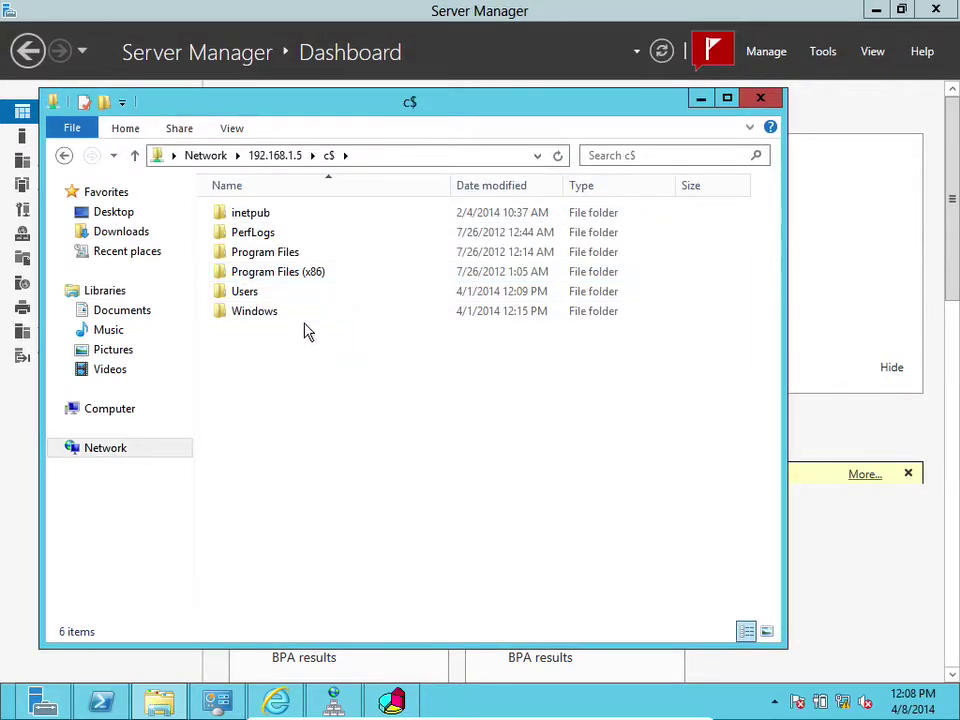
pyautogui.doubleClick(270, 212)
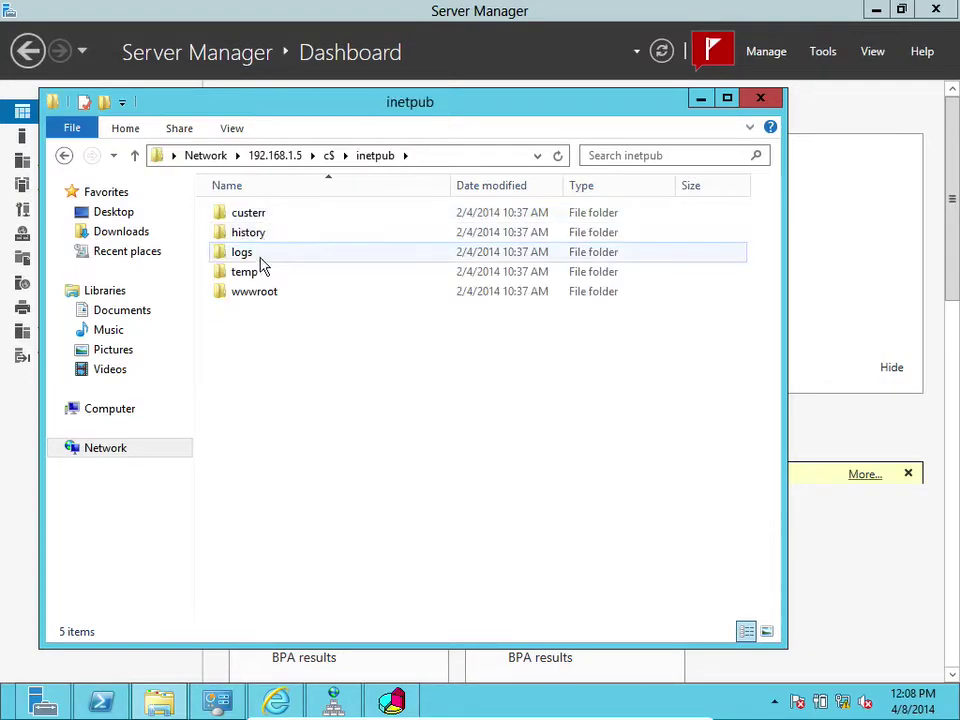
# Open the iis-8 image from the wwwroot folder in Paint.
pyautogui.doubleClick(258, 296)
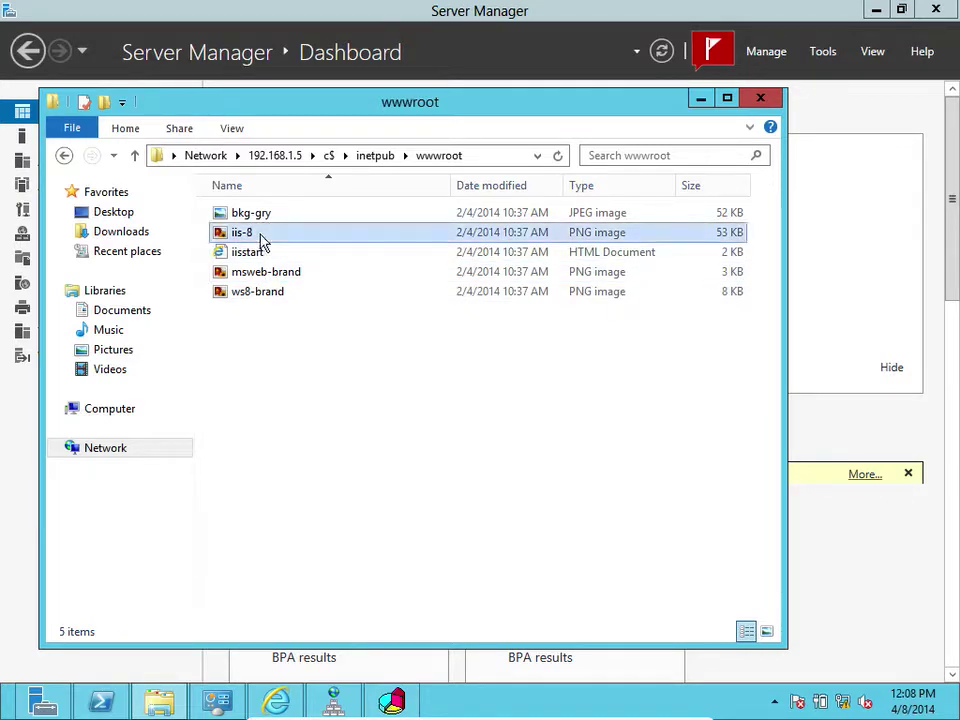
pyautogui.click(261, 240)
pyautogui.rightClick(261, 239)
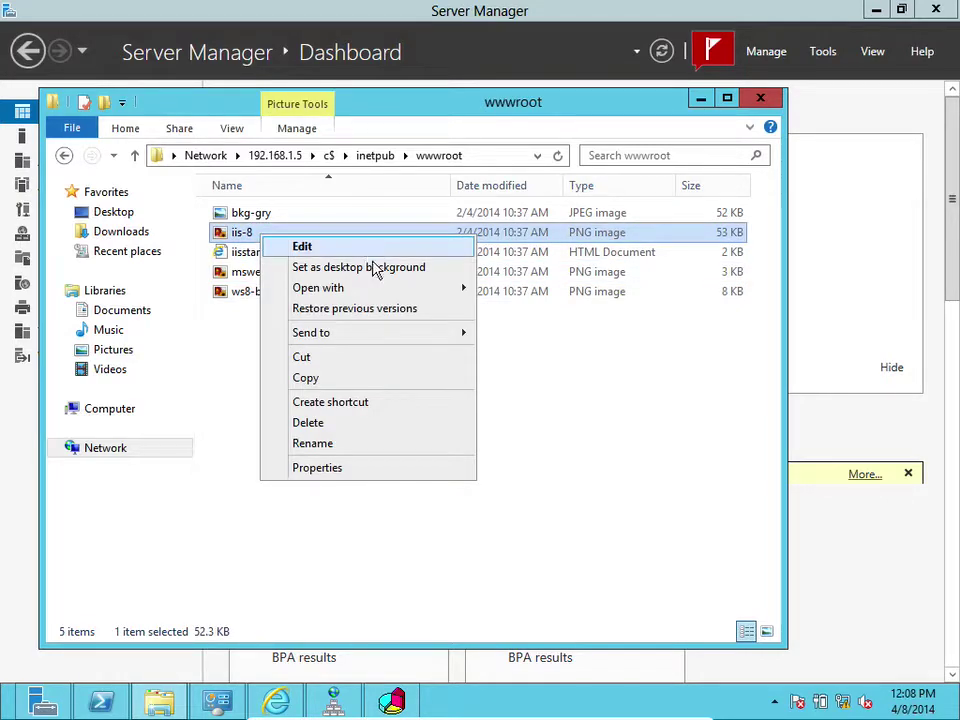
pyautogui.moveTo(414, 289)
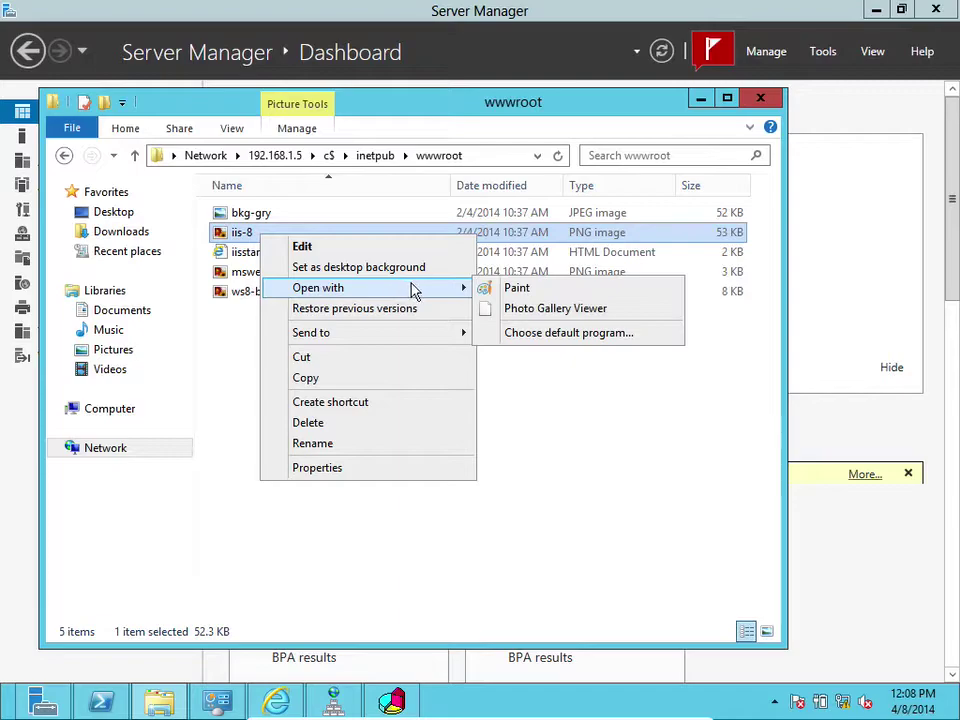
pyautogui.click(493, 290)
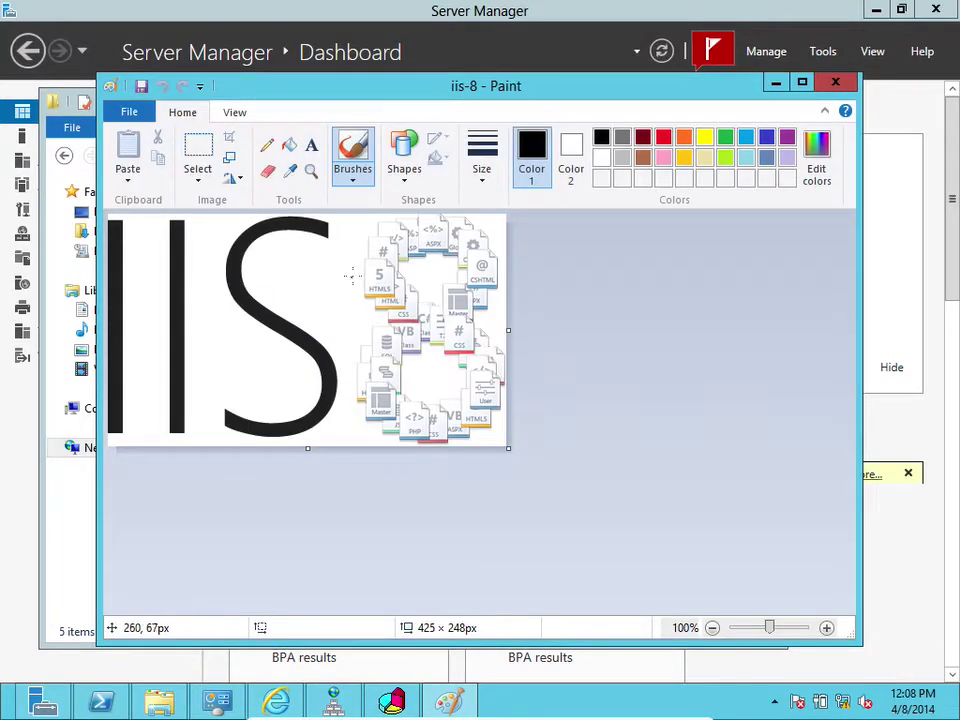
# Fill the letter S of the IIS logo with pink.
pyautogui.click(289, 145)
pyautogui.click(271, 229)
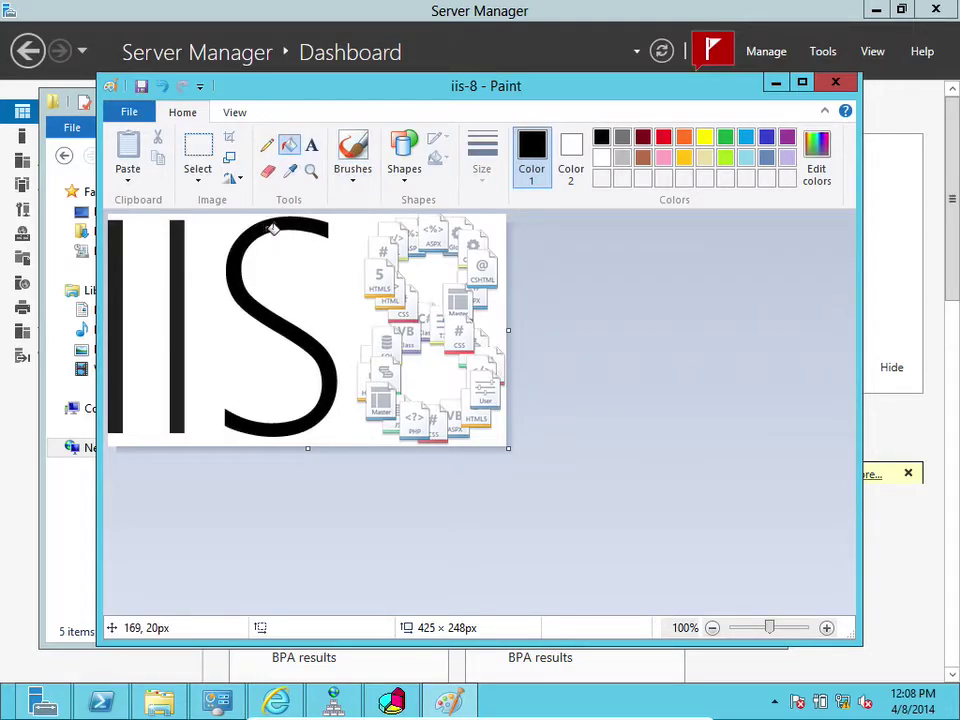
pyautogui.click(664, 158)
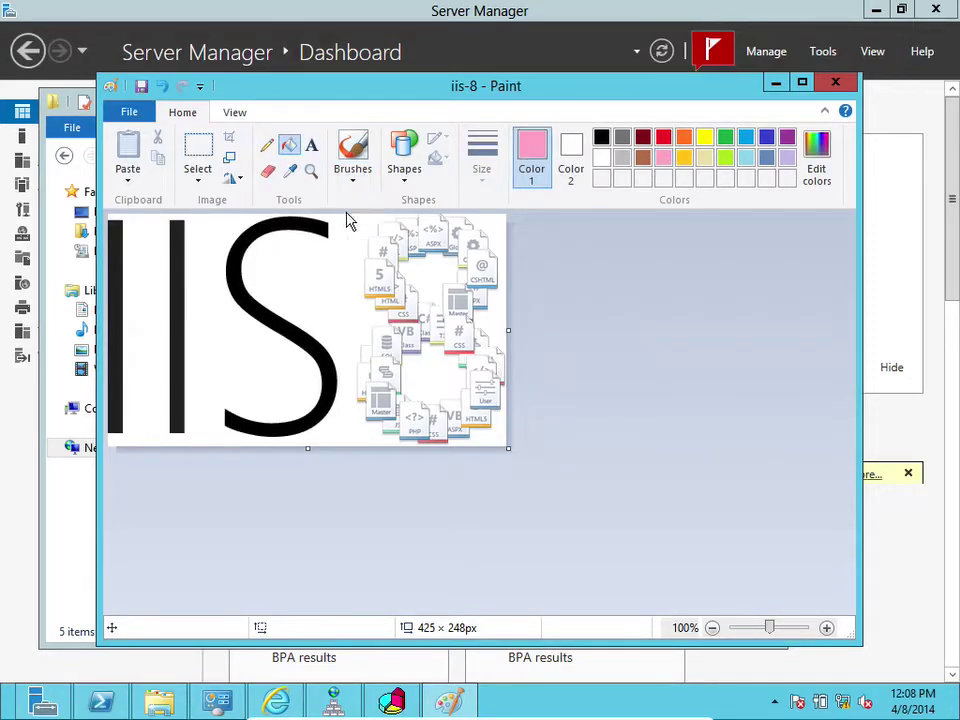
pyautogui.click(289, 222)
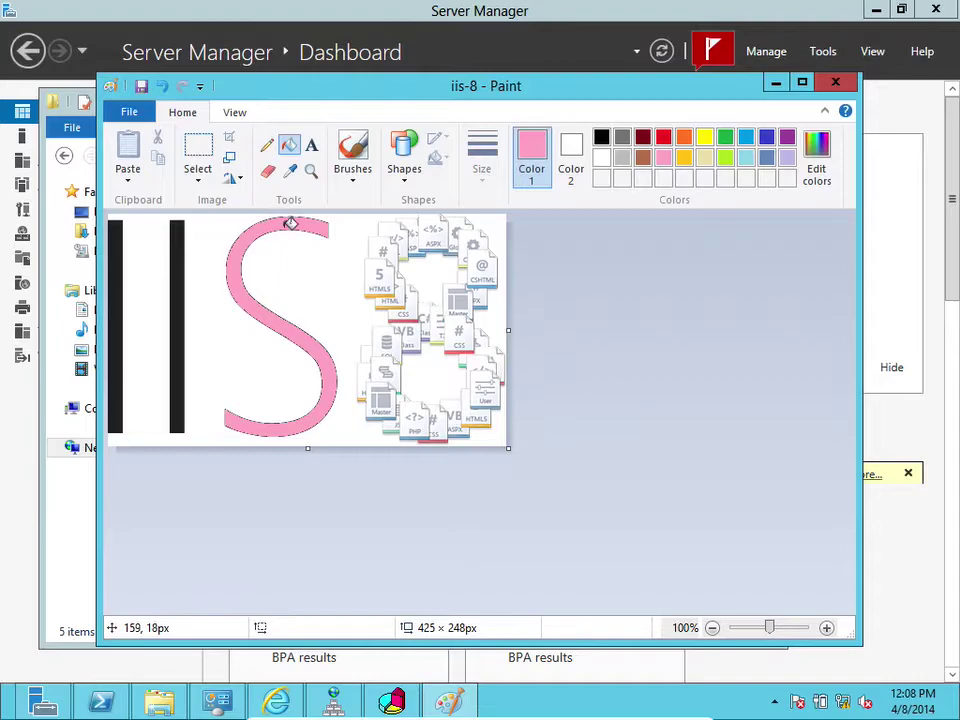
# Fill the second I with red and the first I with light blue, save the image and close its folder.
pyautogui.click(663, 137)
pyautogui.click(183, 244)
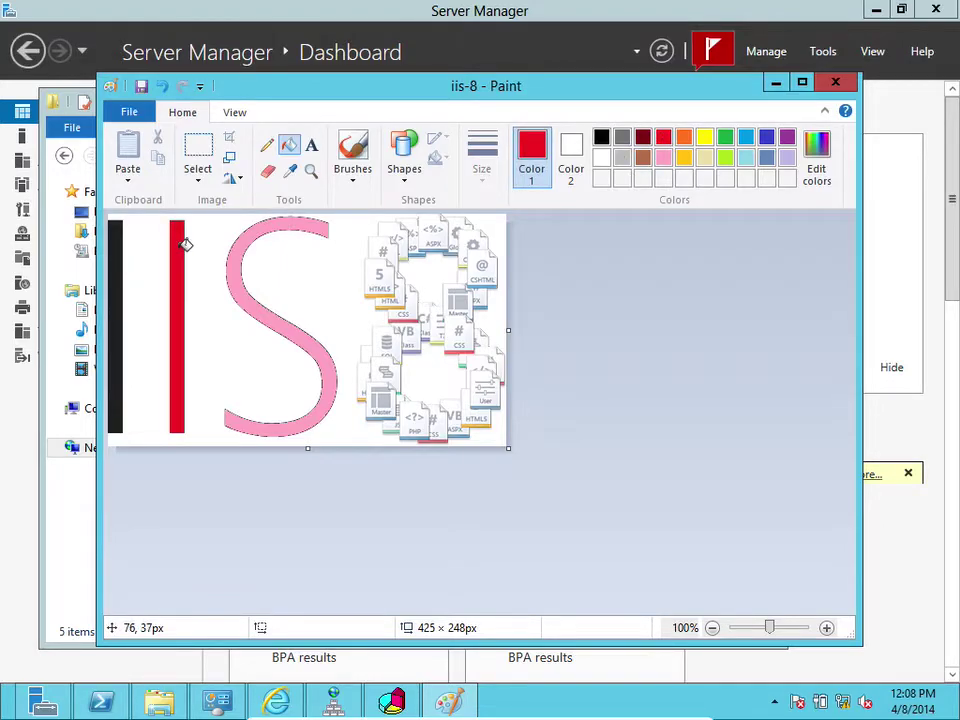
pyautogui.click(748, 159)
pyautogui.click(118, 265)
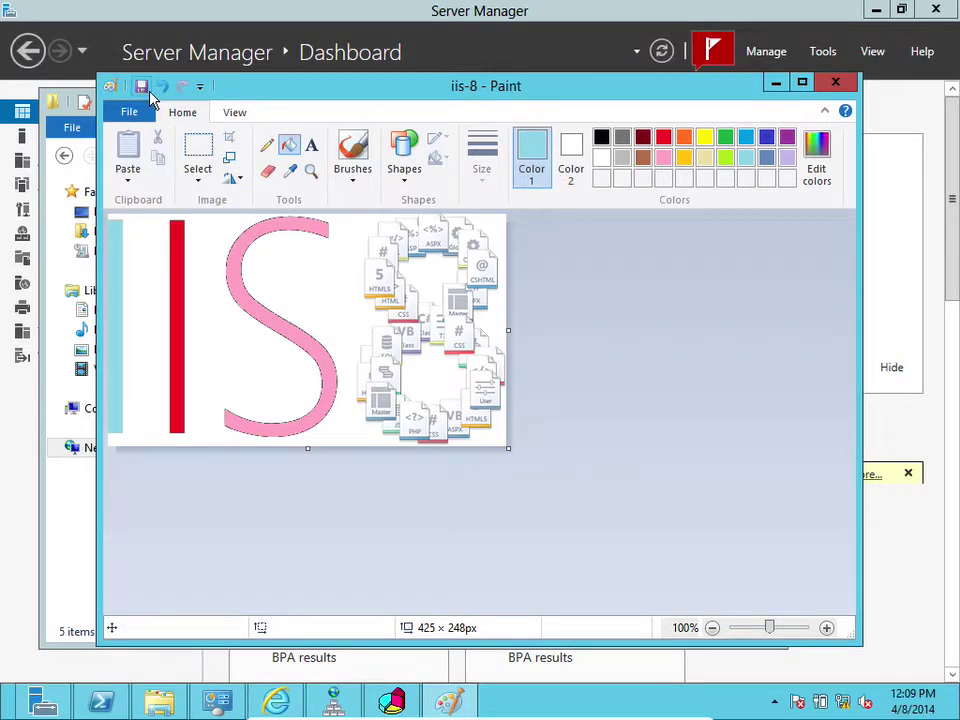
pyautogui.click(835, 82)
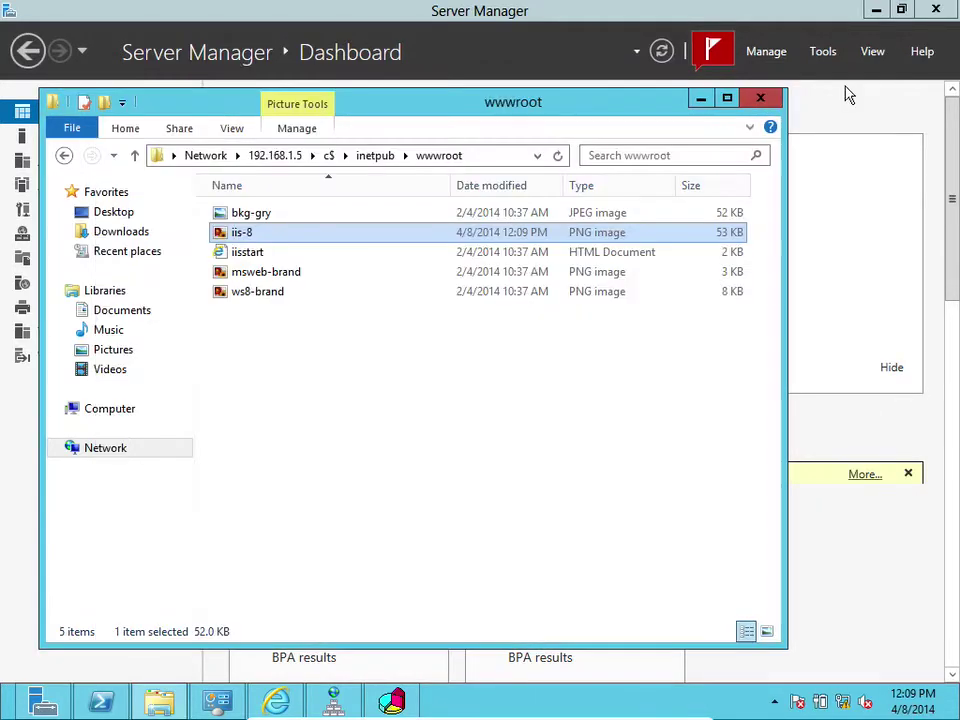
pyautogui.click(760, 101)
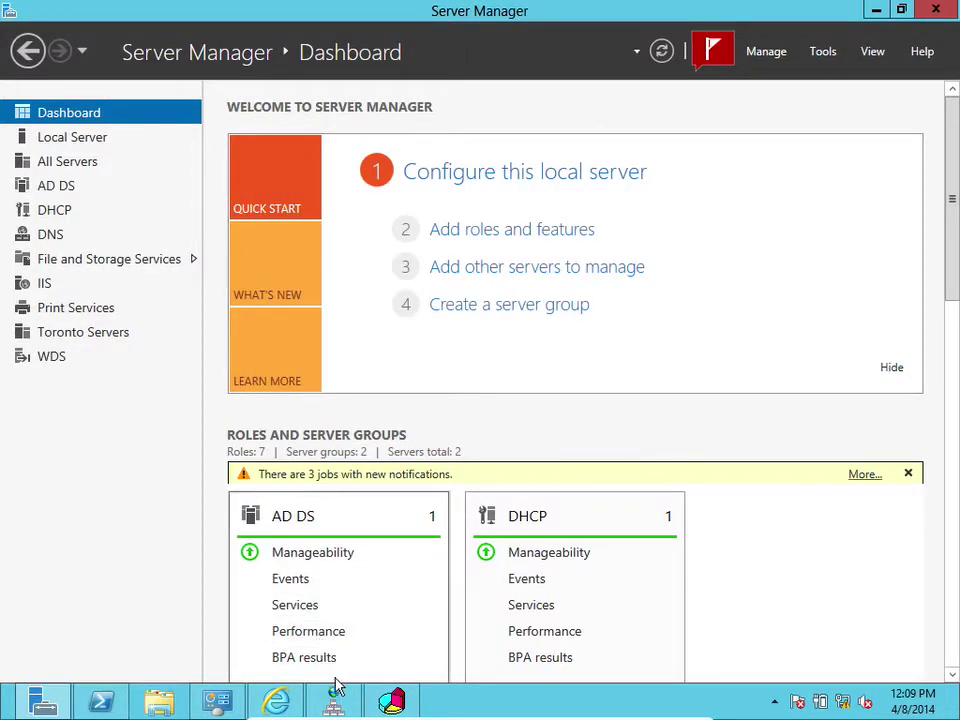
# Switch to Internet Explorer and reload the page at 192.168.1.23 to check which version of the logo is served.
pyautogui.click(280, 700)
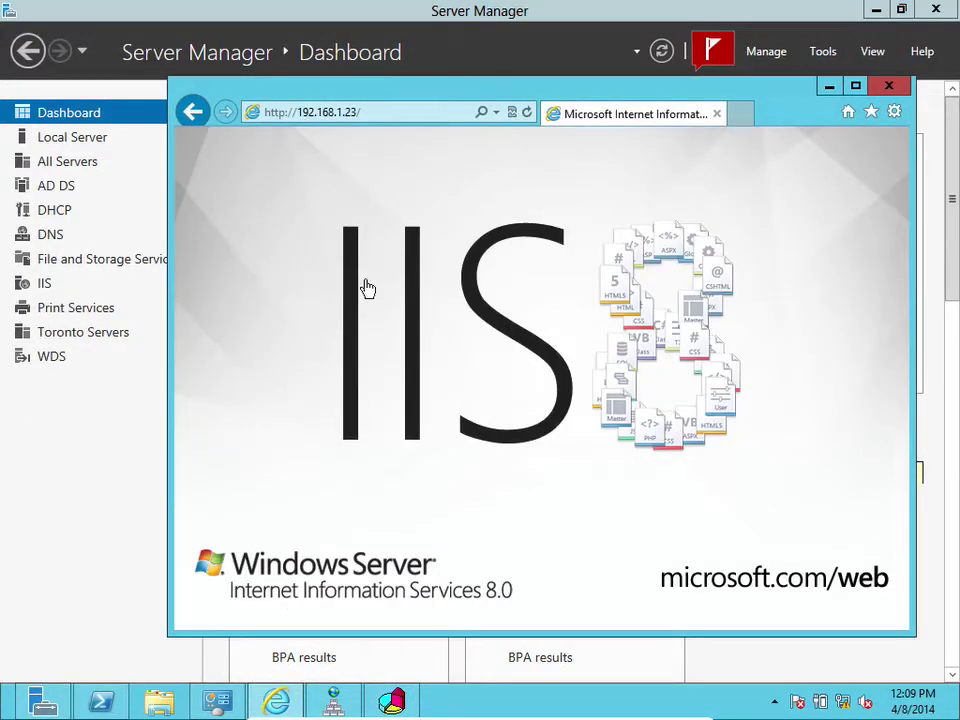
pyautogui.click(392, 110)
pyautogui.click(394, 112)
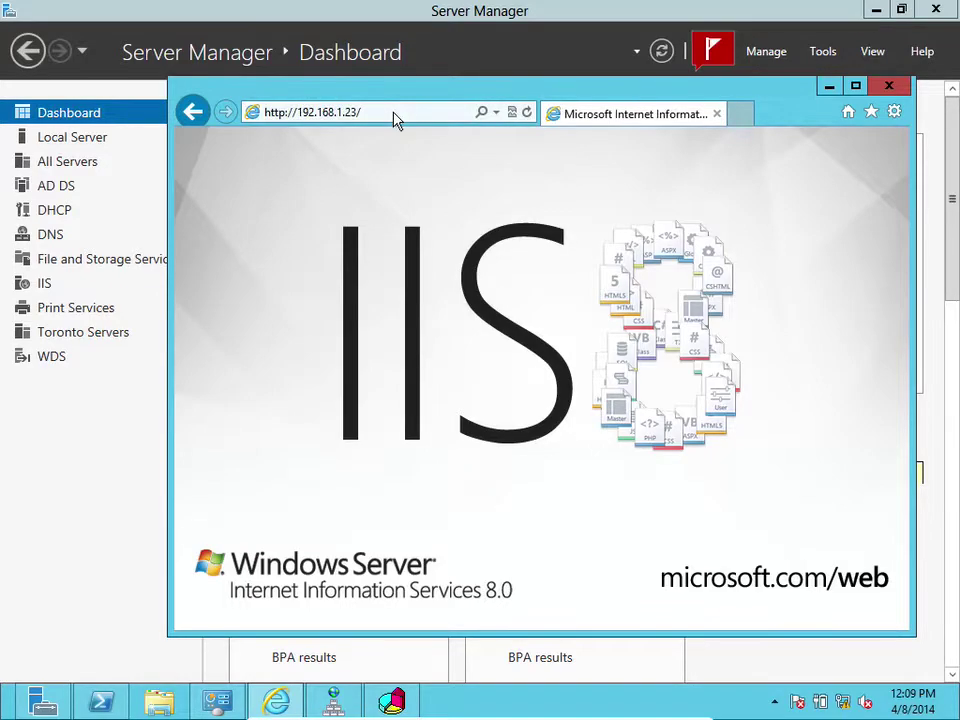
pyautogui.click(394, 112)
pyautogui.click(394, 112)
pyautogui.click(394, 112)
pyautogui.click(394, 112)
pyautogui.click(394, 112)
pyautogui.click(394, 112)
pyautogui.click(394, 112)
pyautogui.press('Return')
# In Network Load Balancing Manager, stop the MCSE(Ethernet 2) host and show the host status of the nlb cluster.
pyautogui.moveTo(334, 700)
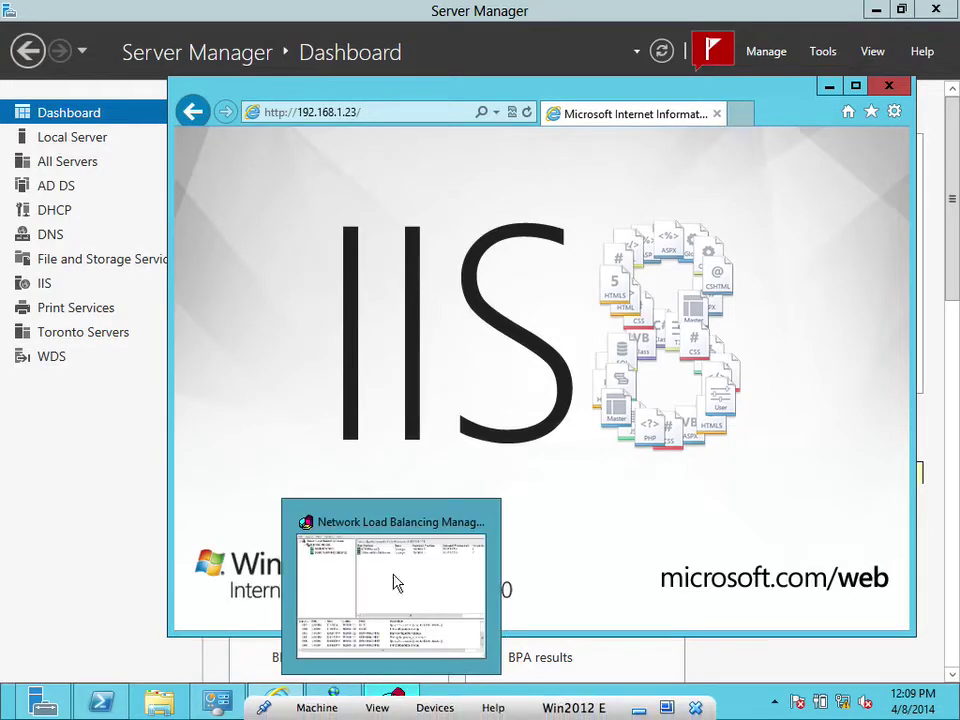
pyautogui.moveTo(396, 697)
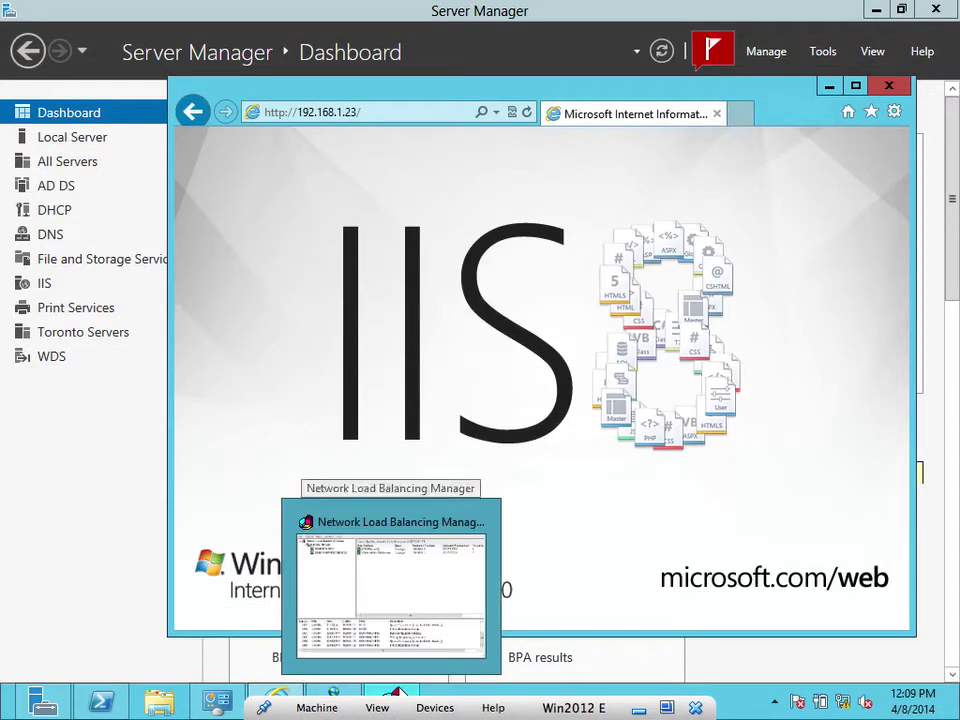
pyautogui.click(414, 636)
pyautogui.click(363, 146)
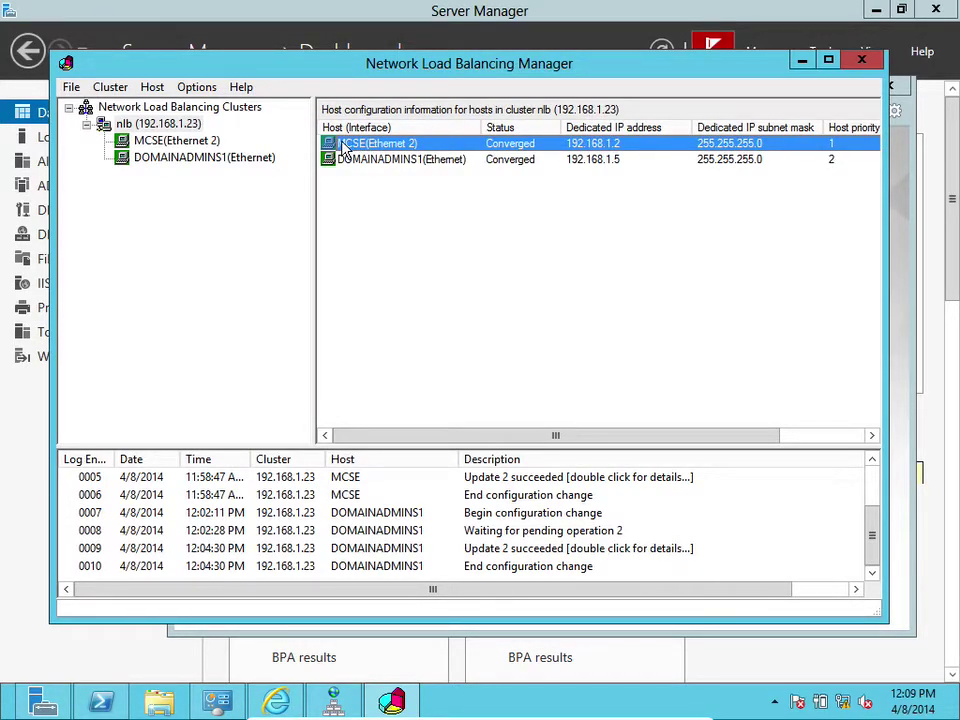
pyautogui.click(203, 145)
pyautogui.rightClick(203, 145)
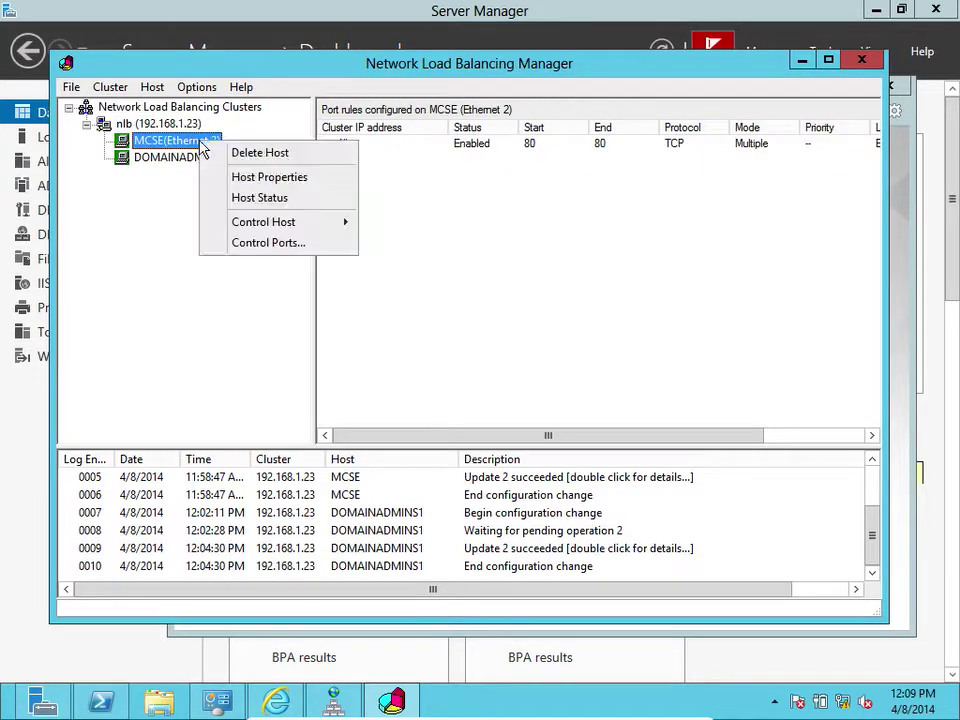
pyautogui.moveTo(257, 230)
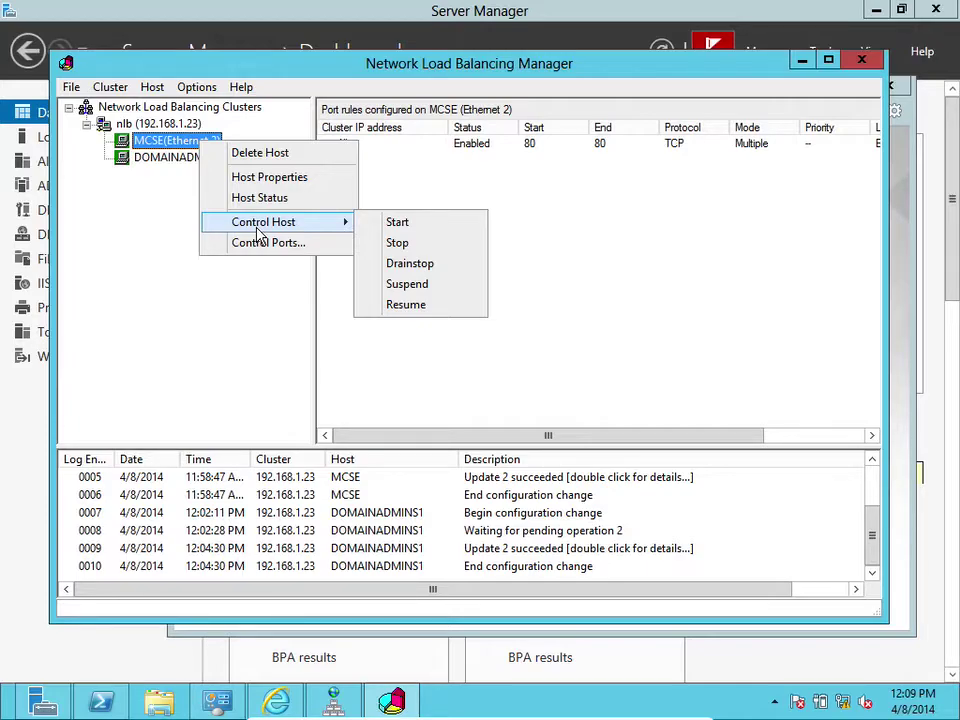
pyautogui.click(397, 243)
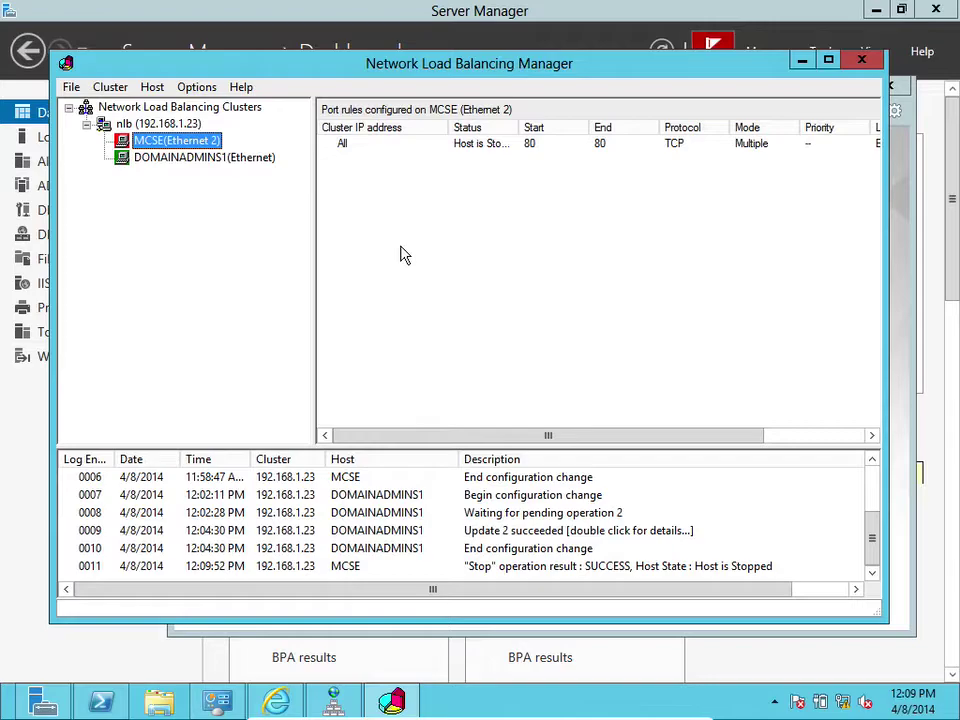
pyautogui.click(139, 123)
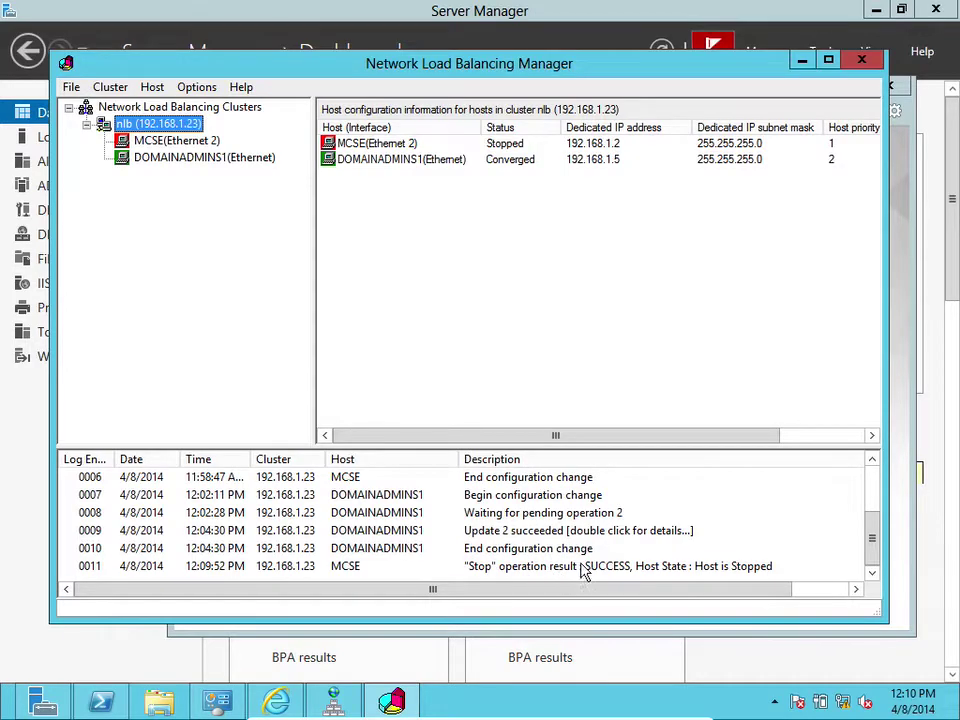
pyautogui.moveTo(275, 701)
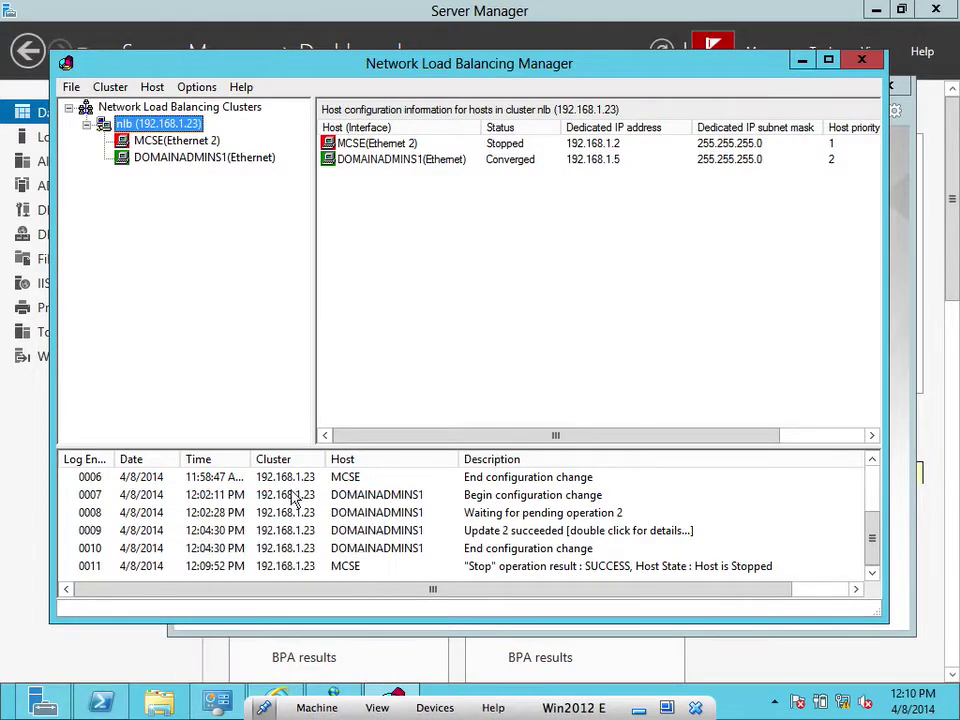
pyautogui.click(277, 699)
pyautogui.click(414, 111)
pyautogui.click(414, 111)
pyautogui.click(414, 112)
pyautogui.click(414, 112)
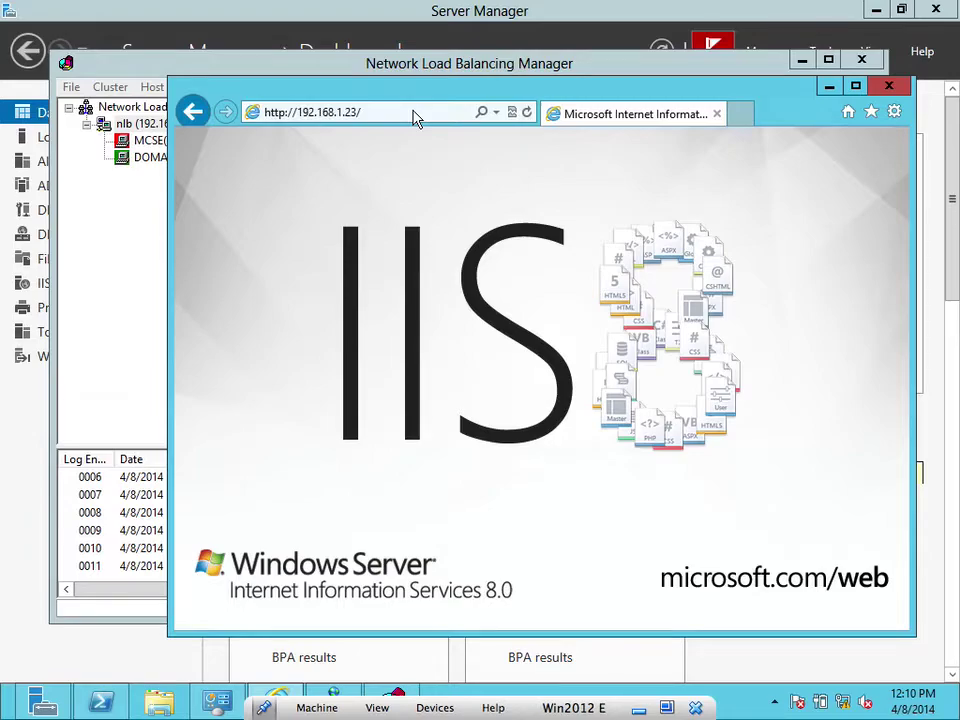
pyautogui.click(391, 111)
pyautogui.click(394, 111)
pyautogui.press('BackSpace')
pyautogui.press('Return')
pyautogui.click(395, 112)
pyautogui.click(396, 112)
pyautogui.press('BackSpace')
pyautogui.press('Return')
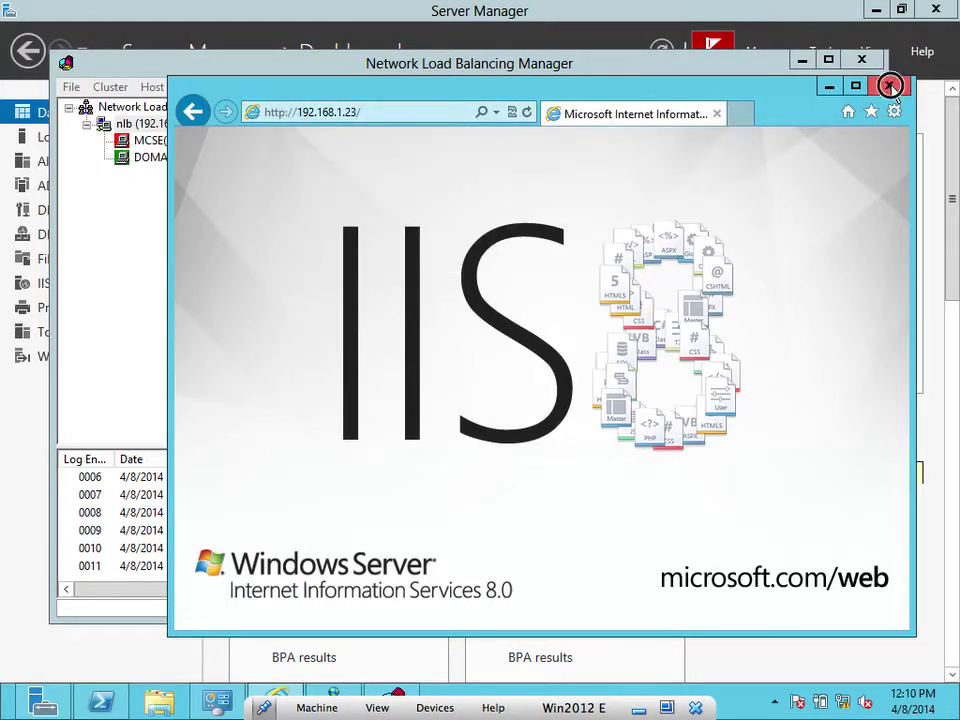
# Restart Internet Explorer and open its Internet Options.
pyautogui.click(886, 86)
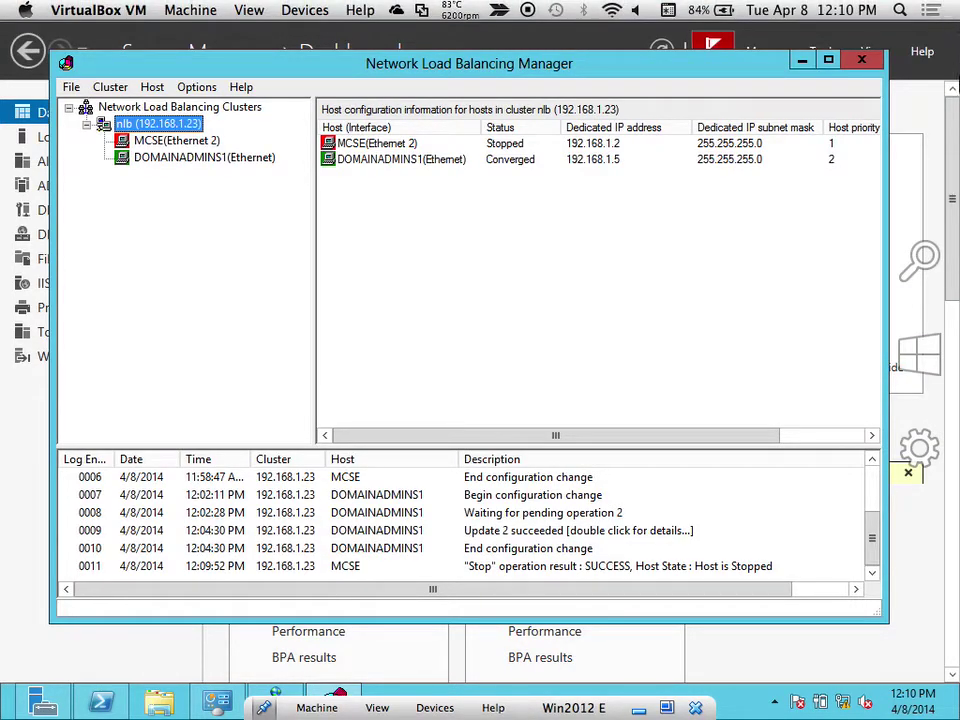
pyautogui.click(917, 368)
pyautogui.click(288, 465)
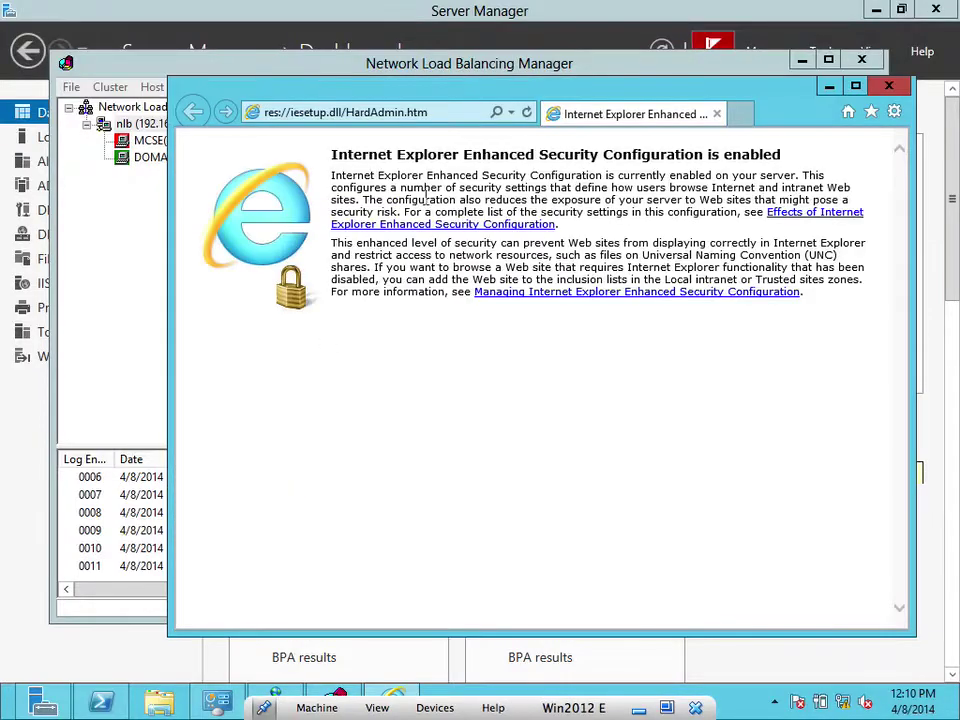
pyautogui.click(894, 111)
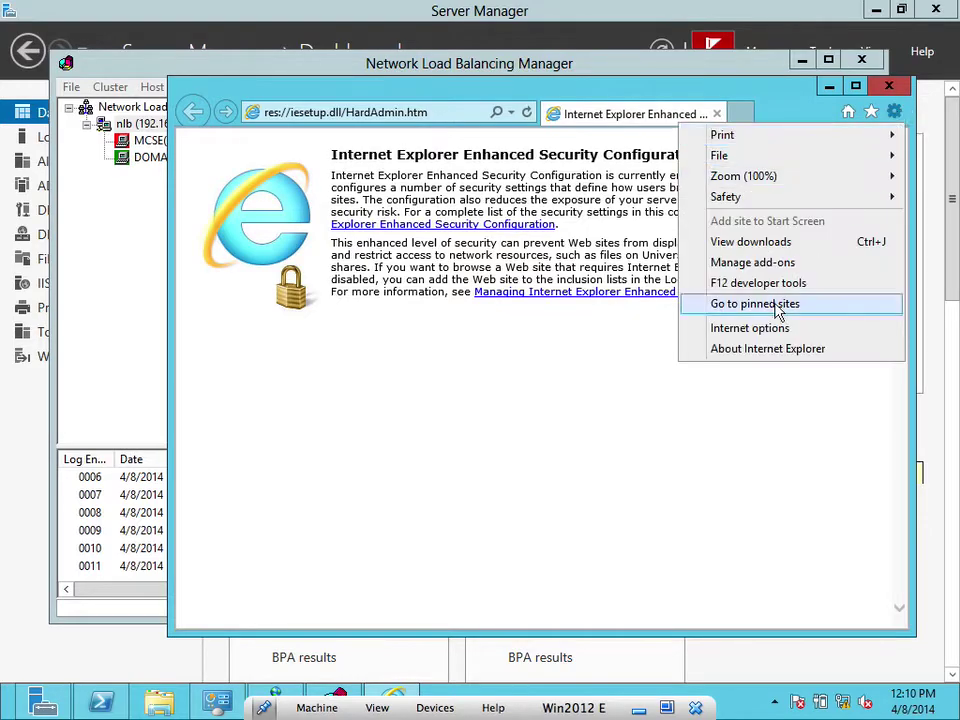
pyautogui.click(770, 328)
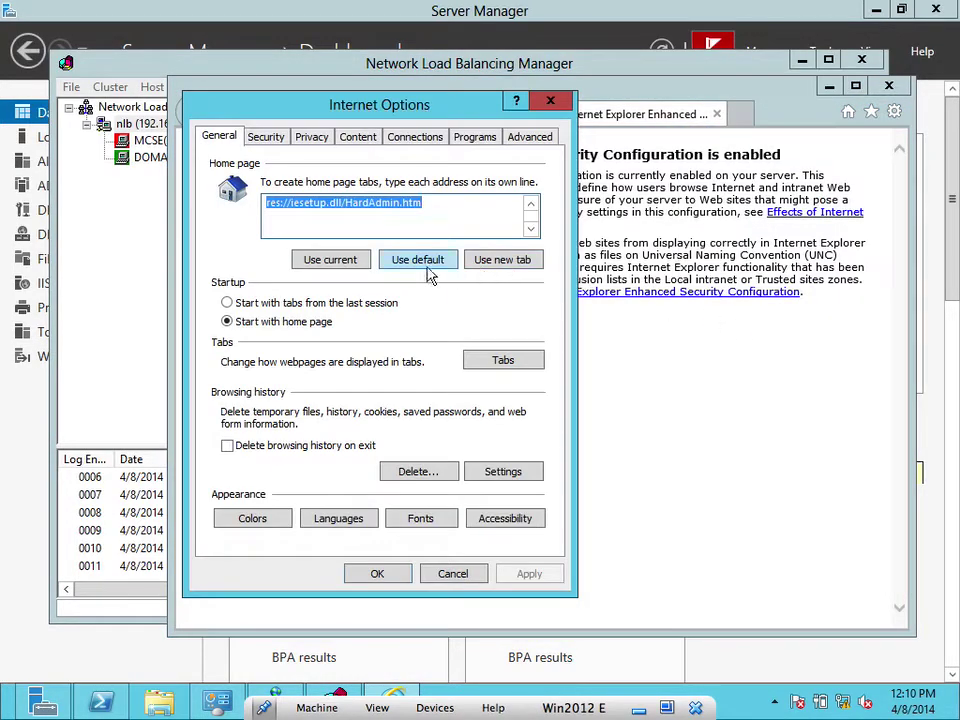
# Delete the browsing history with download history, form data and passwords included, and apply and close Internet Options.
pyautogui.click(268, 137)
pyautogui.click(311, 137)
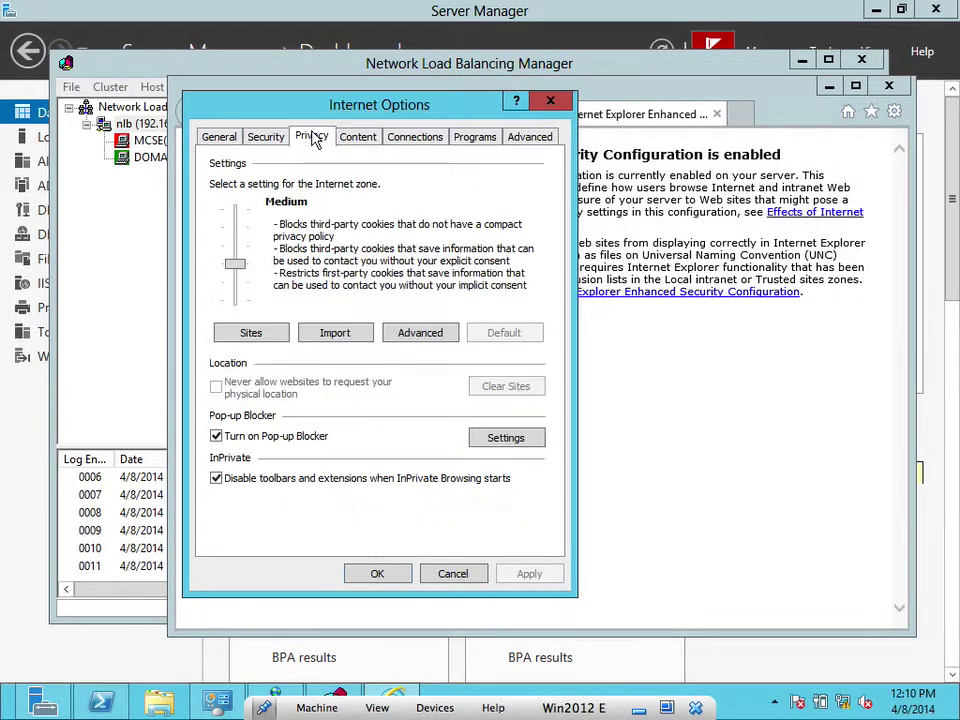
pyautogui.click(266, 137)
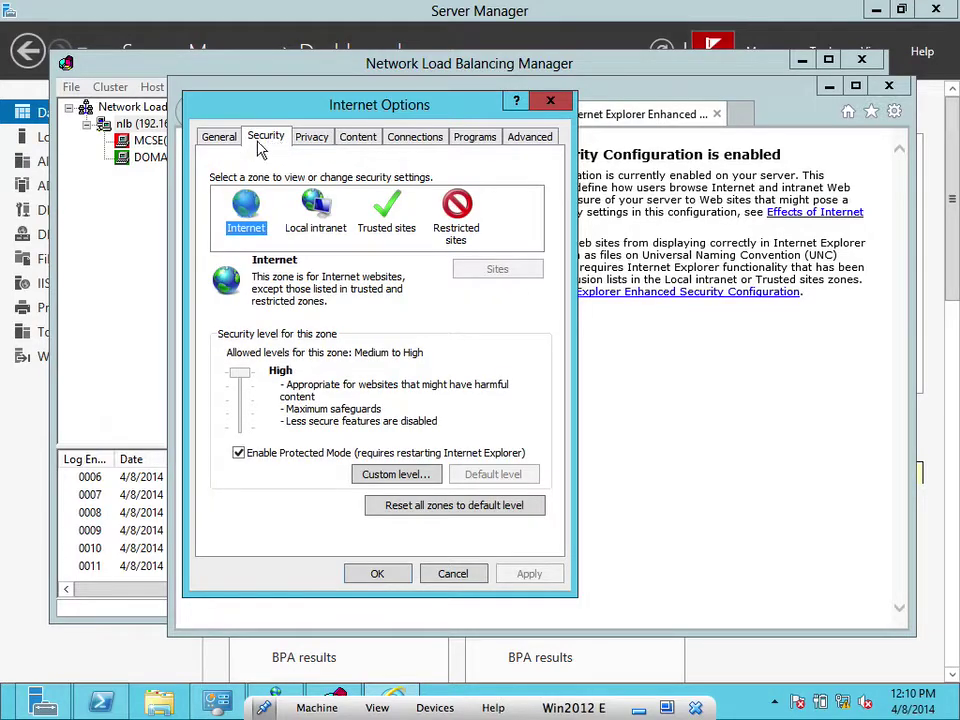
pyautogui.click(221, 136)
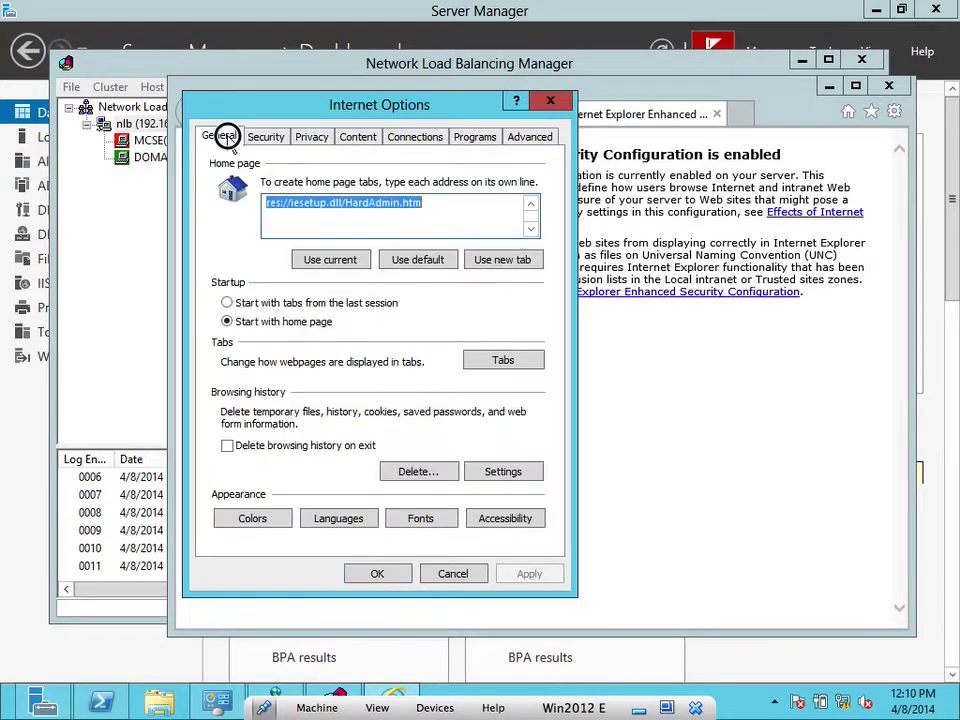
pyautogui.click(405, 474)
pyautogui.click(255, 381)
pyautogui.click(248, 340)
pyautogui.click(251, 436)
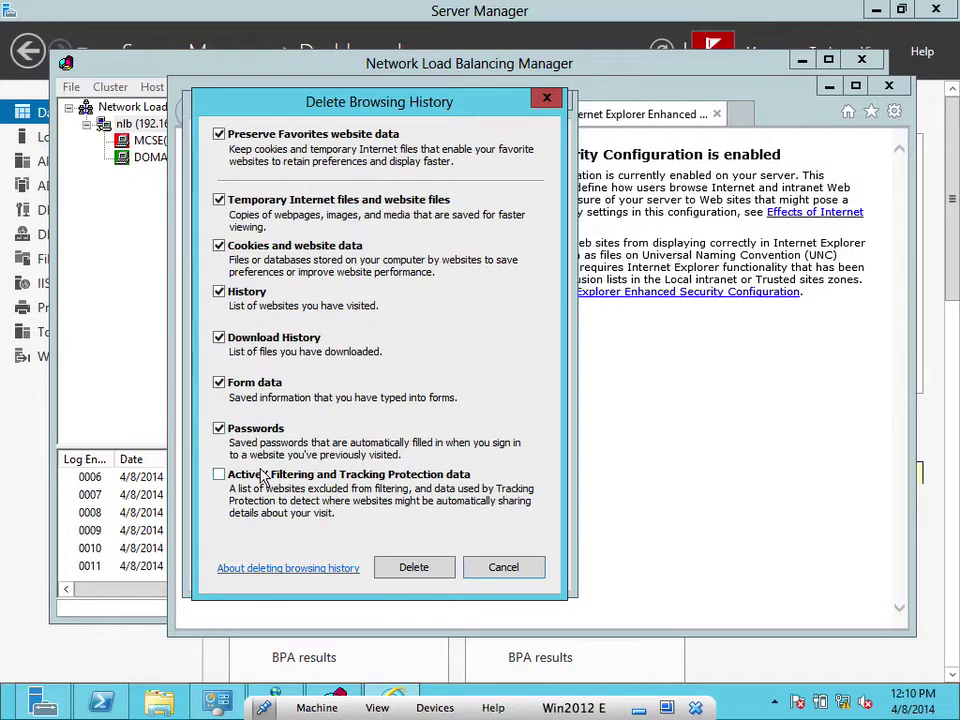
pyautogui.click(409, 566)
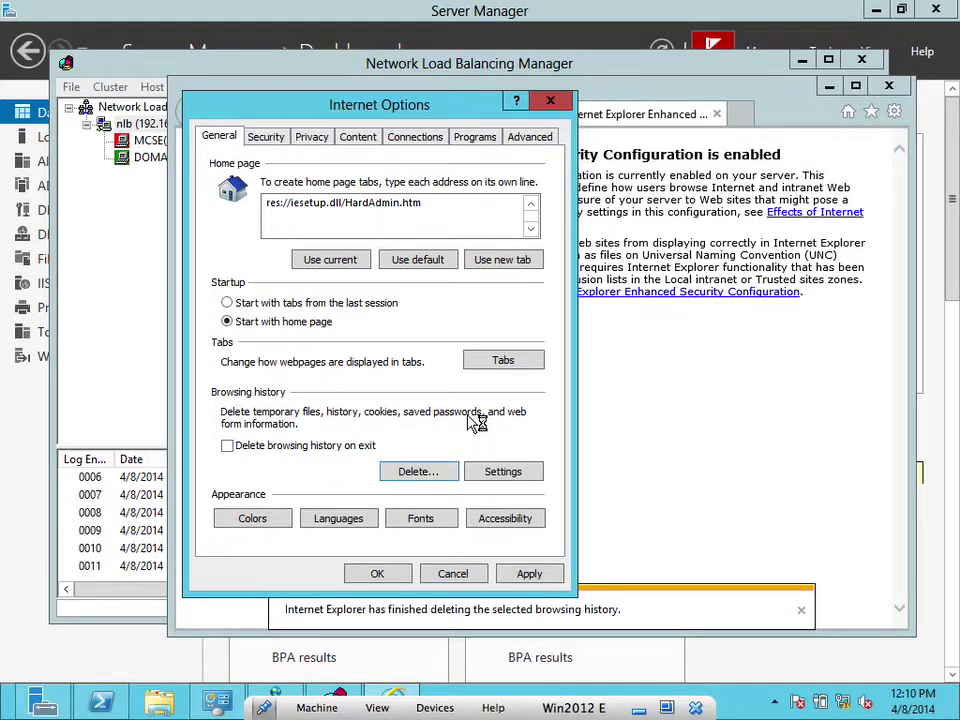
pyautogui.click(510, 572)
pyautogui.click(386, 575)
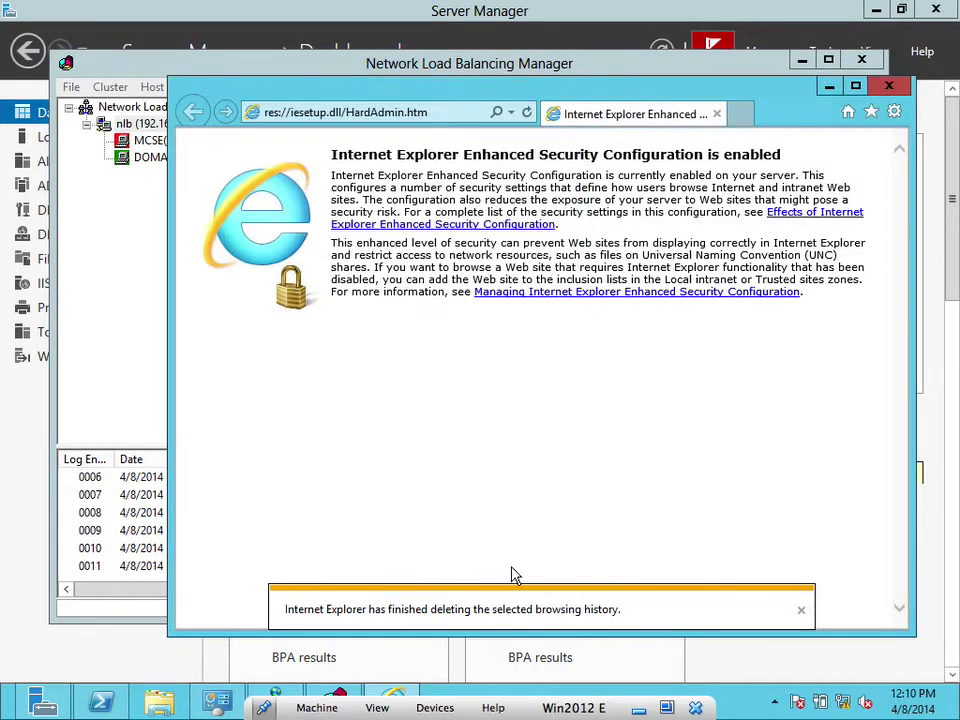
pyautogui.click(801, 609)
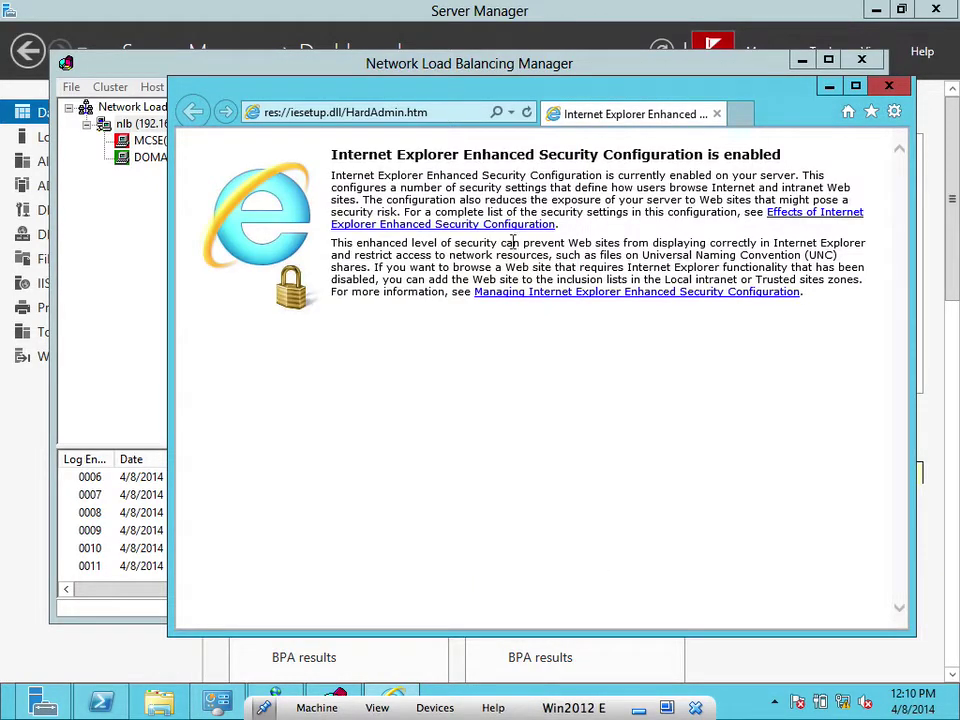
# Open the cluster address 192.168.1.23 in Internet Explorer.
pyautogui.click(438, 116)
pyautogui.write('192')
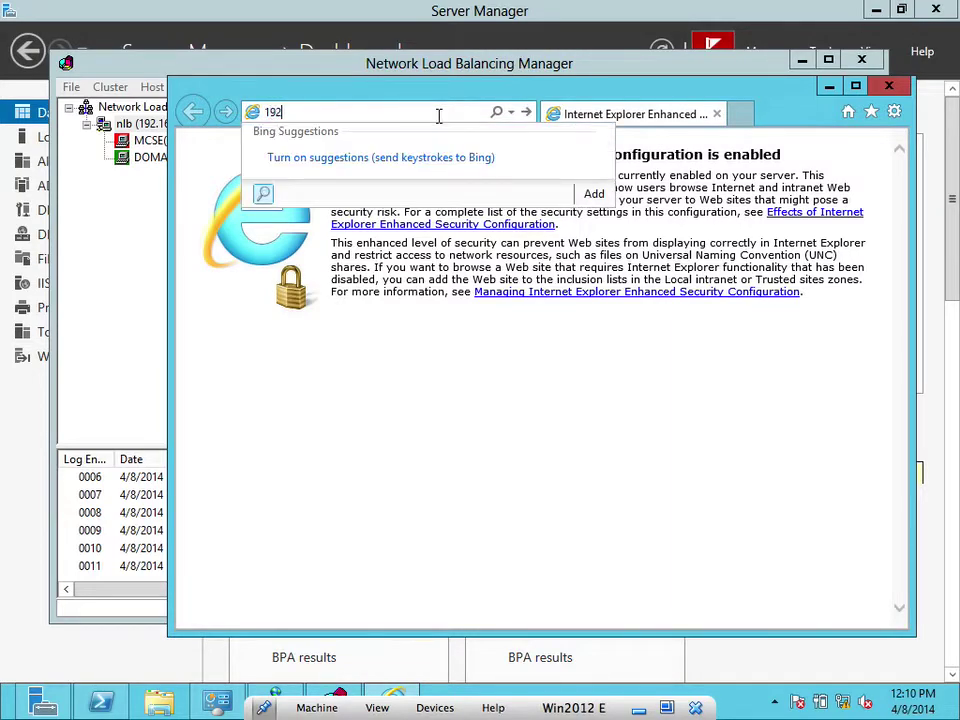
pyautogui.write('.168.1.23')
pyautogui.press('Return')
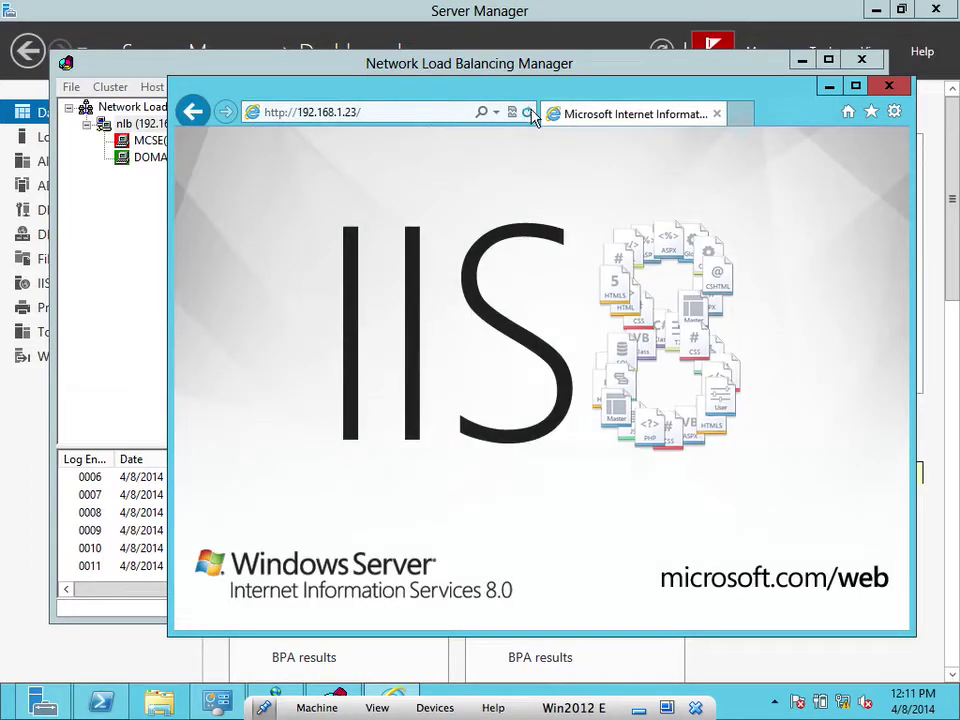
# Repeatedly reload the cluster page after the browsing history deletion to check which host's IIS start page is served.
pyautogui.click(526, 112)
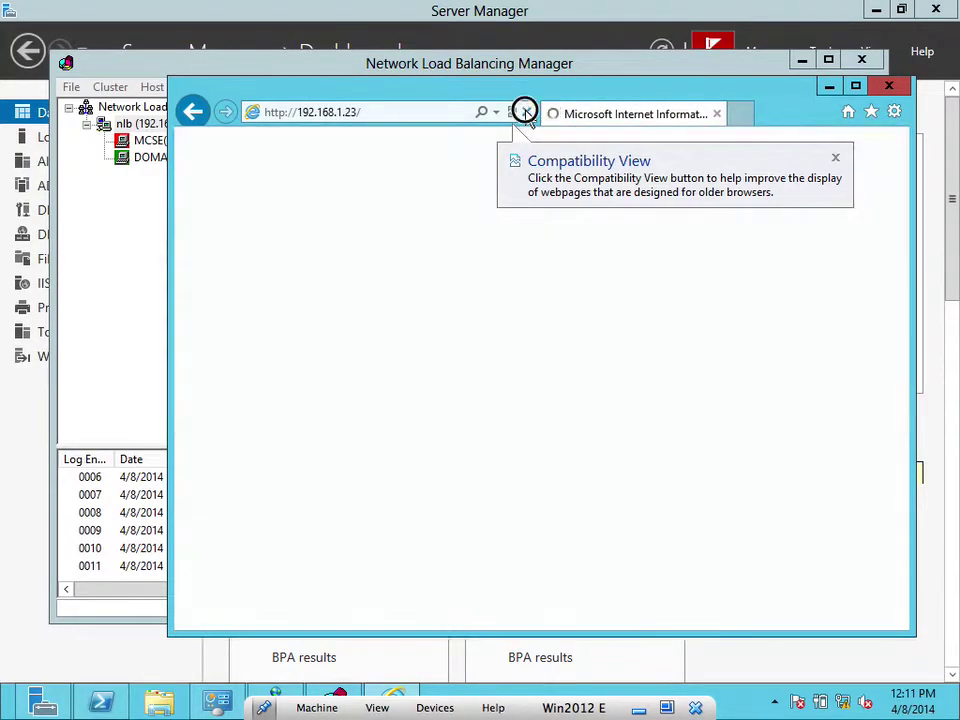
pyautogui.moveTo(523, 91); pyautogui.dragTo(493, 97)
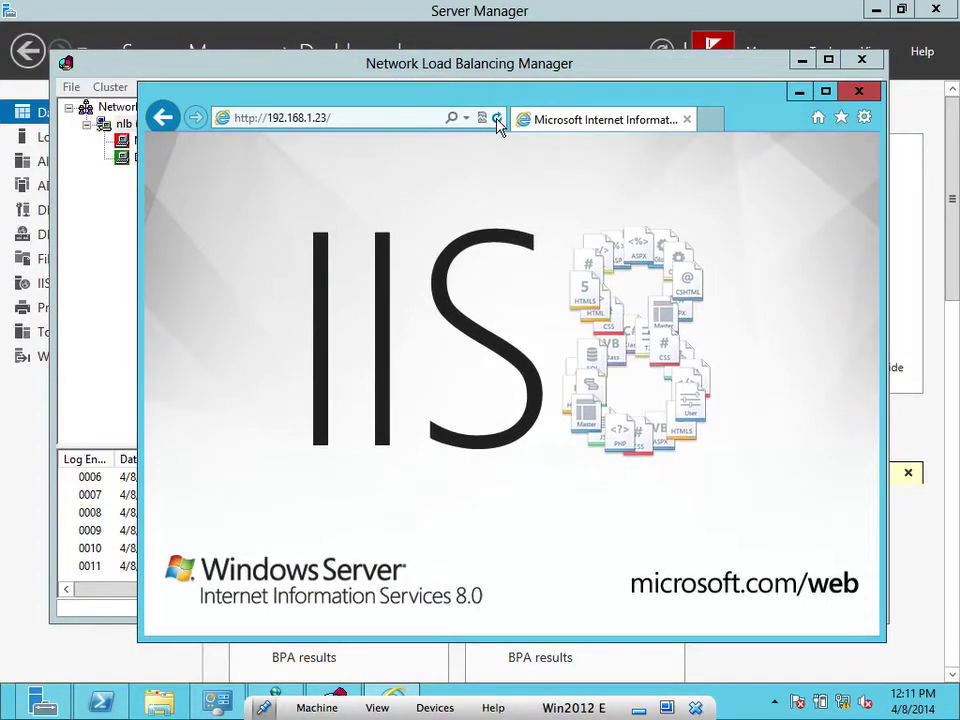
pyautogui.click(497, 119)
pyautogui.click(497, 119)
pyautogui.click(497, 119)
pyautogui.click(497, 119)
pyautogui.click(497, 119)
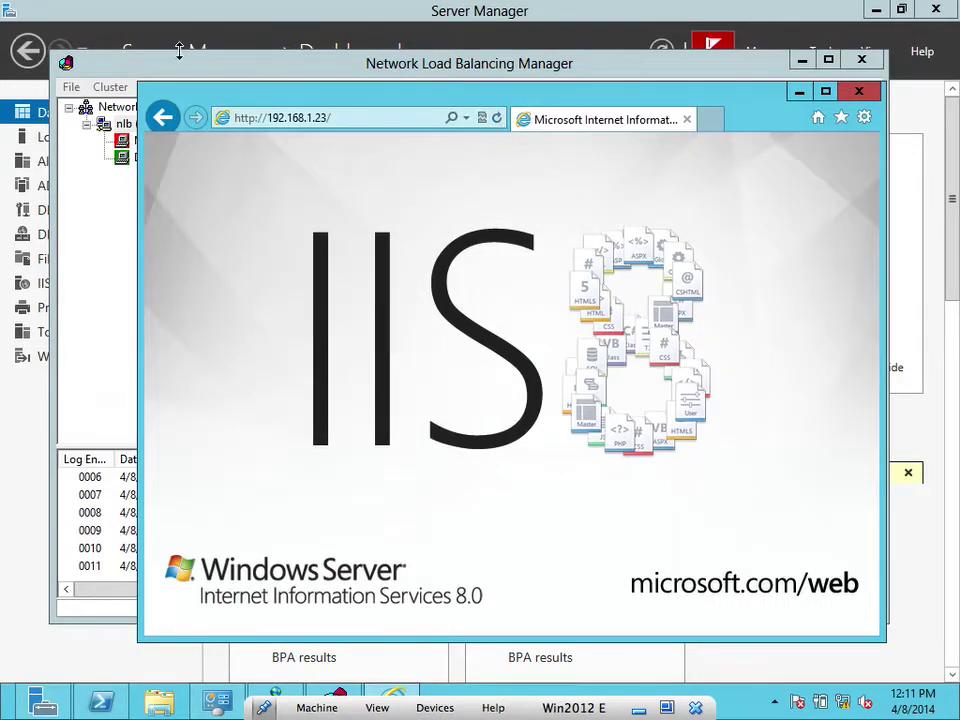
pyautogui.rightClick(163, 117)
pyautogui.click(251, 140)
# Switch to Network Load Balancing Manager and review the port rules of both hosts and the nlb cluster's host status.
pyautogui.moveTo(250, 91); pyautogui.dragTo(306, 116)
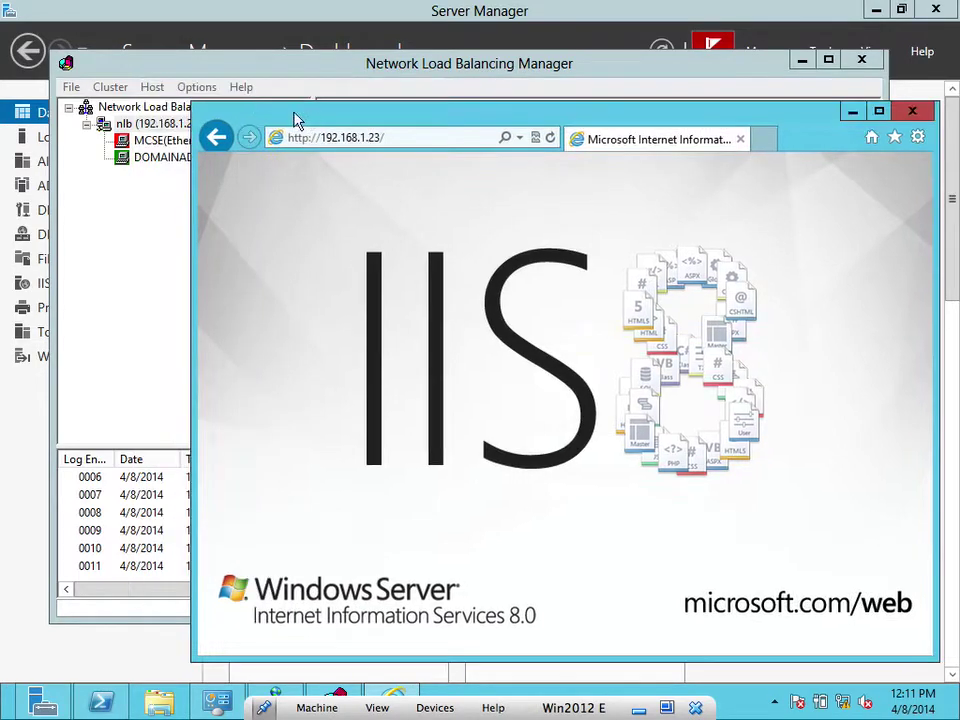
pyautogui.click(197, 62)
pyautogui.click(178, 160)
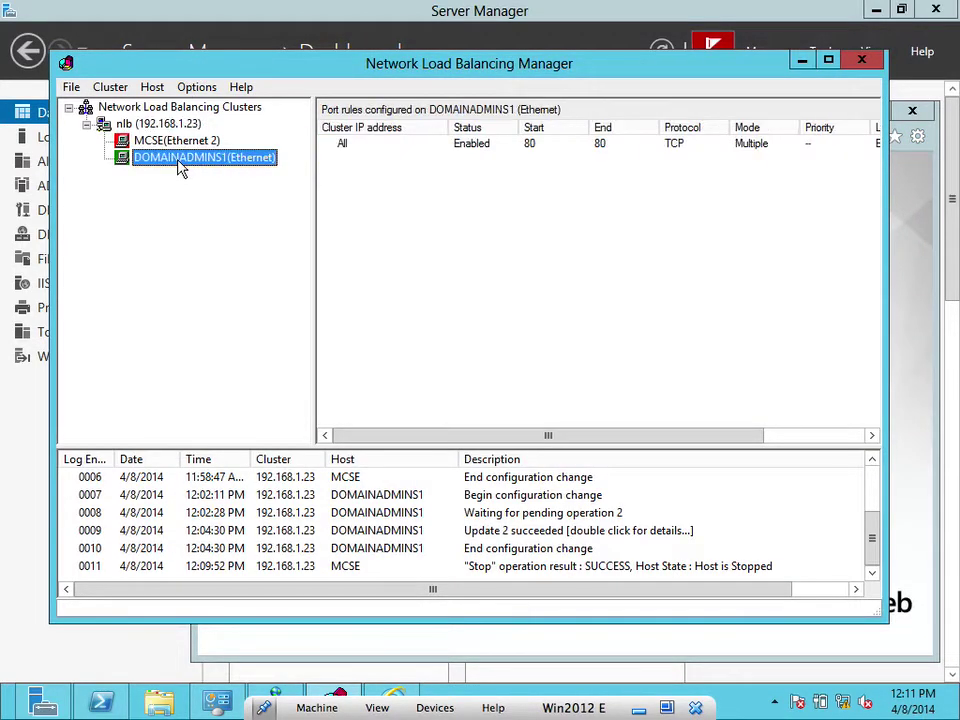
pyautogui.click(176, 142)
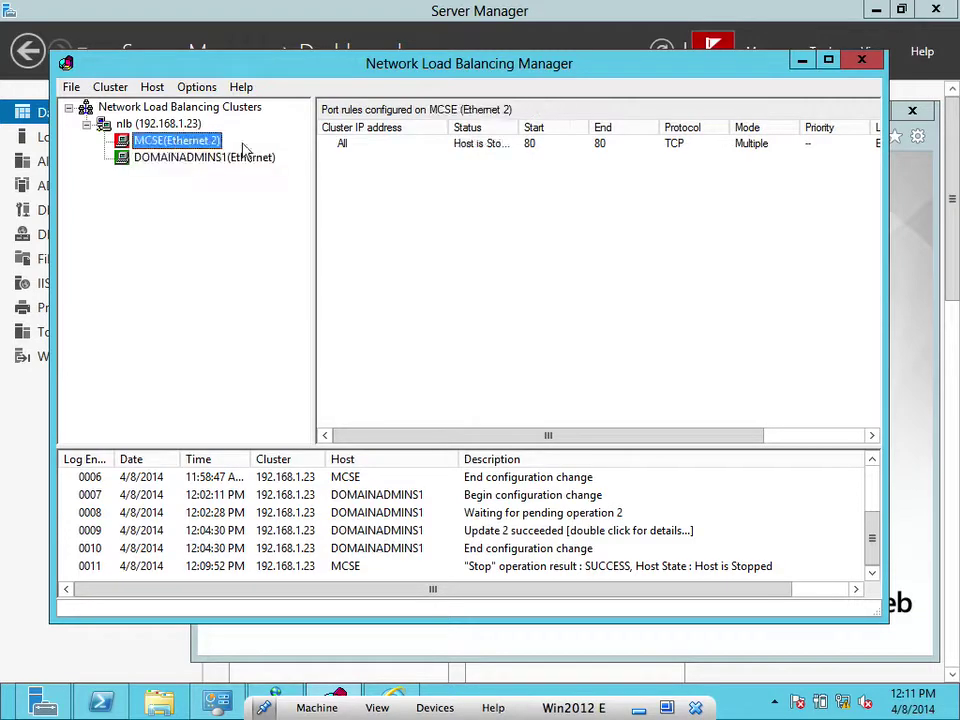
pyautogui.click(221, 157)
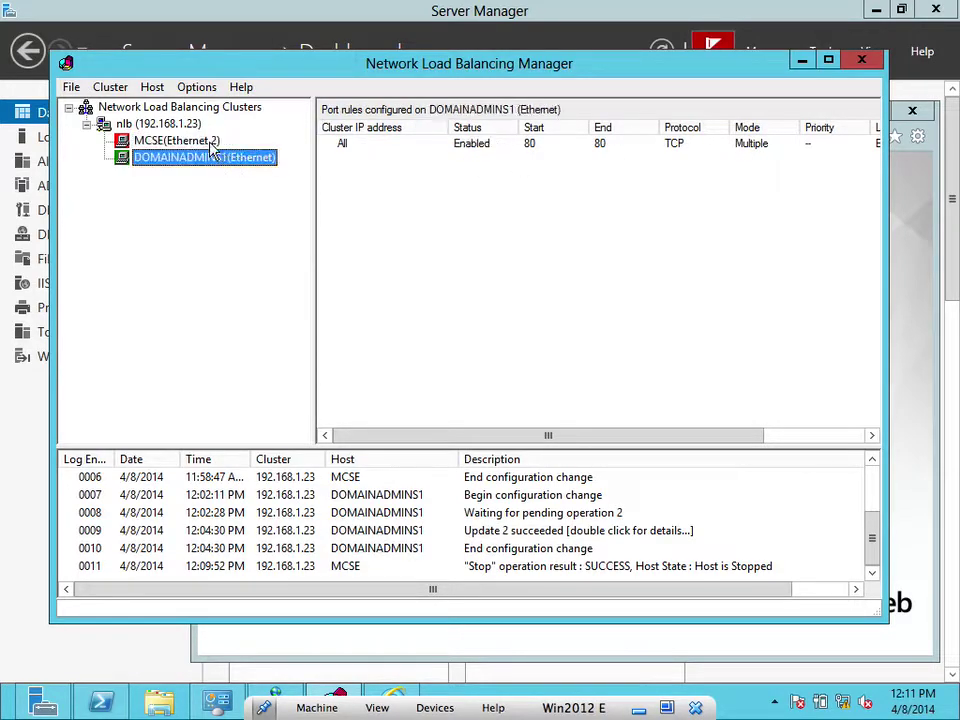
pyautogui.click(172, 124)
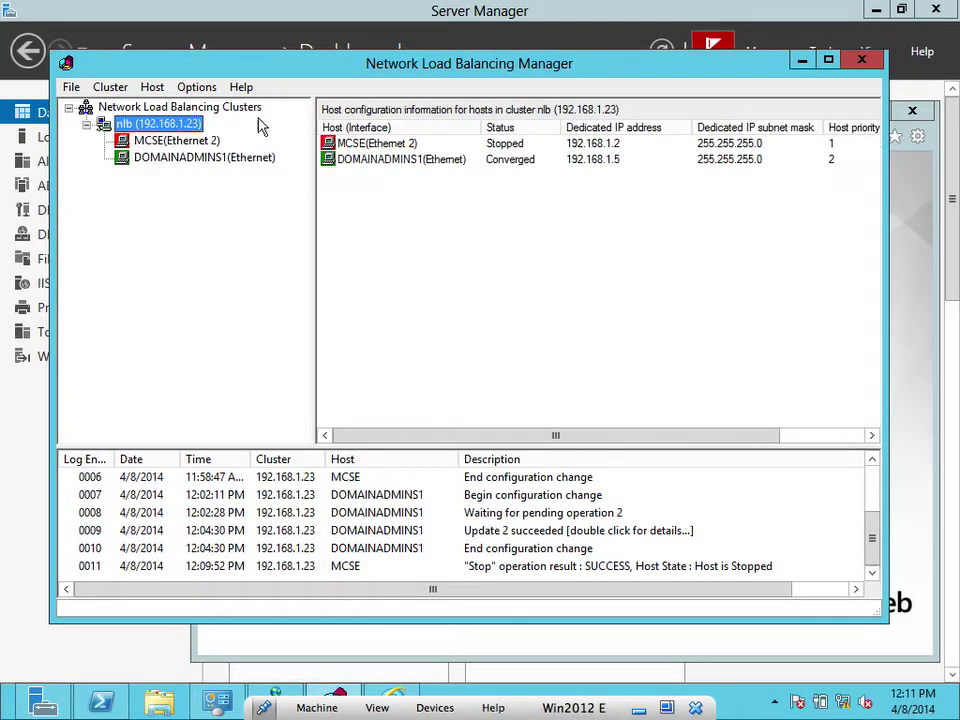
pyautogui.click(910, 100)
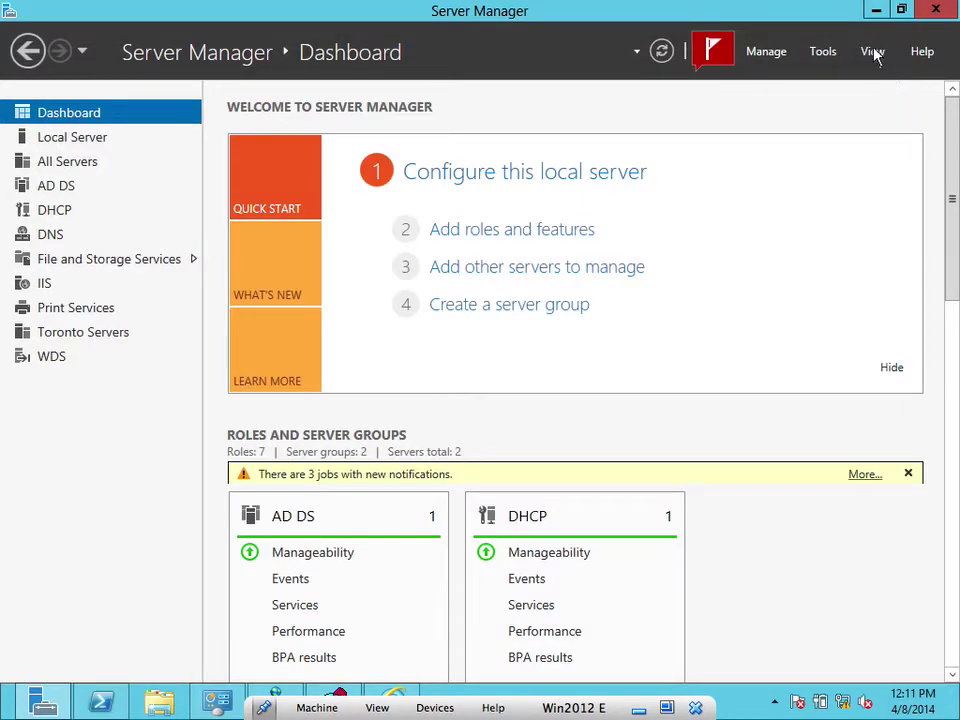
pyautogui.click(392, 697)
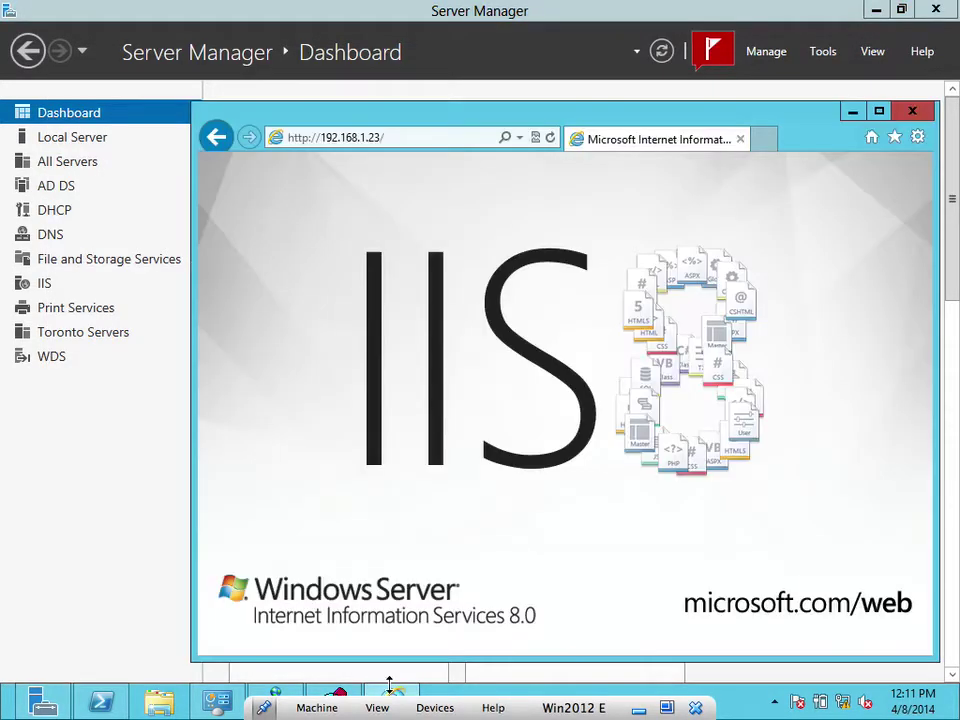
pyautogui.click(550, 137)
pyautogui.click(550, 137)
pyautogui.click(550, 137)
pyautogui.click(550, 137)
pyautogui.click(550, 137)
pyautogui.click(550, 137)
pyautogui.click(551, 139)
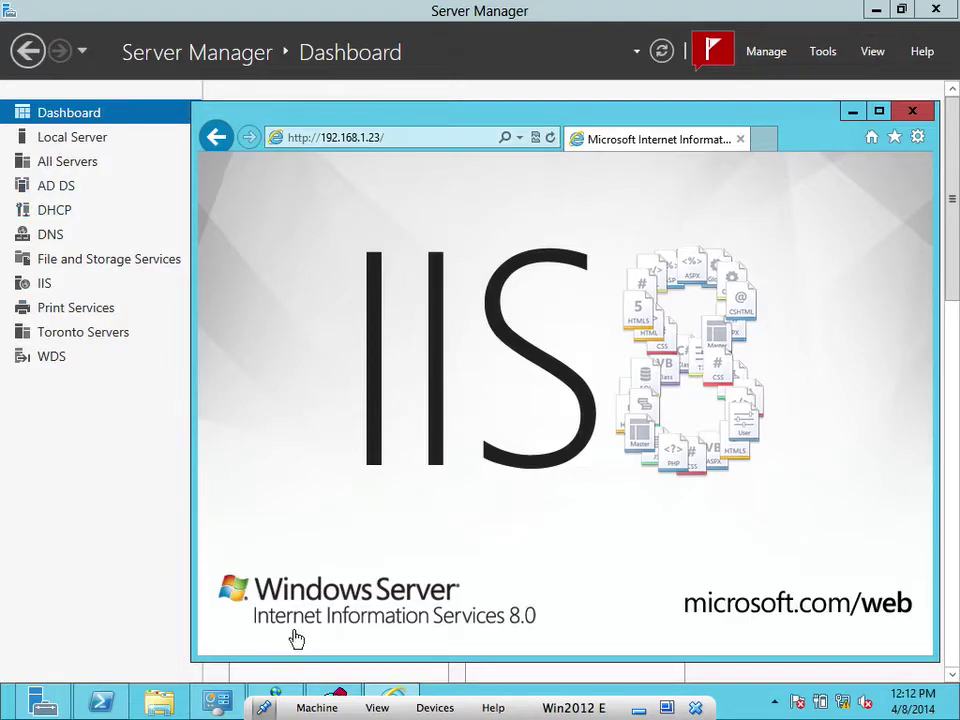
# In Network Load Balancing Manager, open the nlb cluster's properties and check its cluster IP address entry without changing it.
pyautogui.click(345, 694)
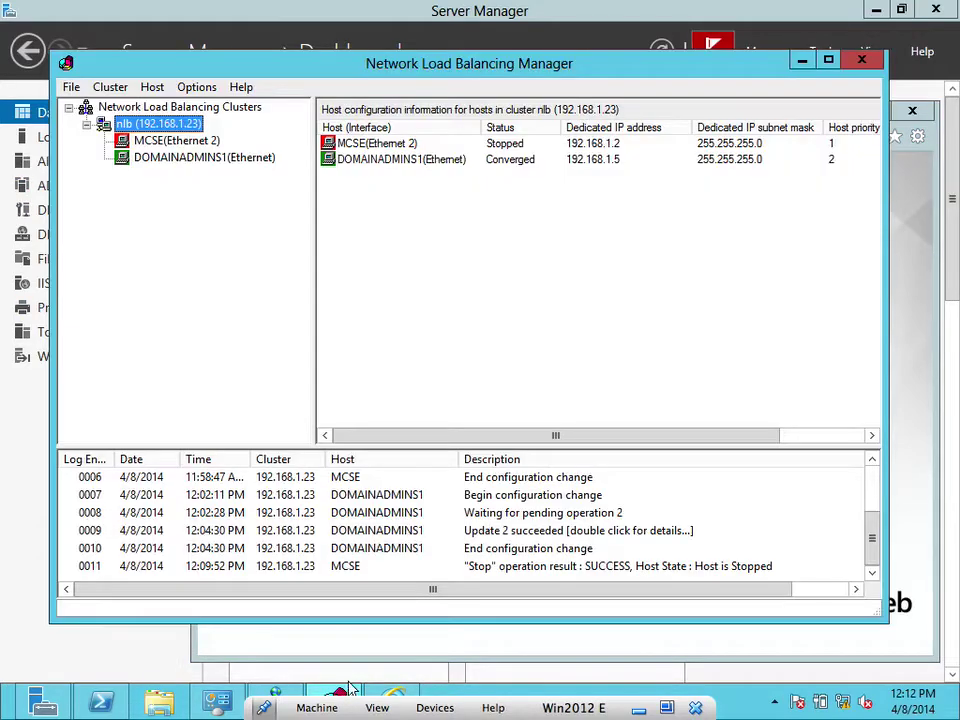
pyautogui.click(386, 147)
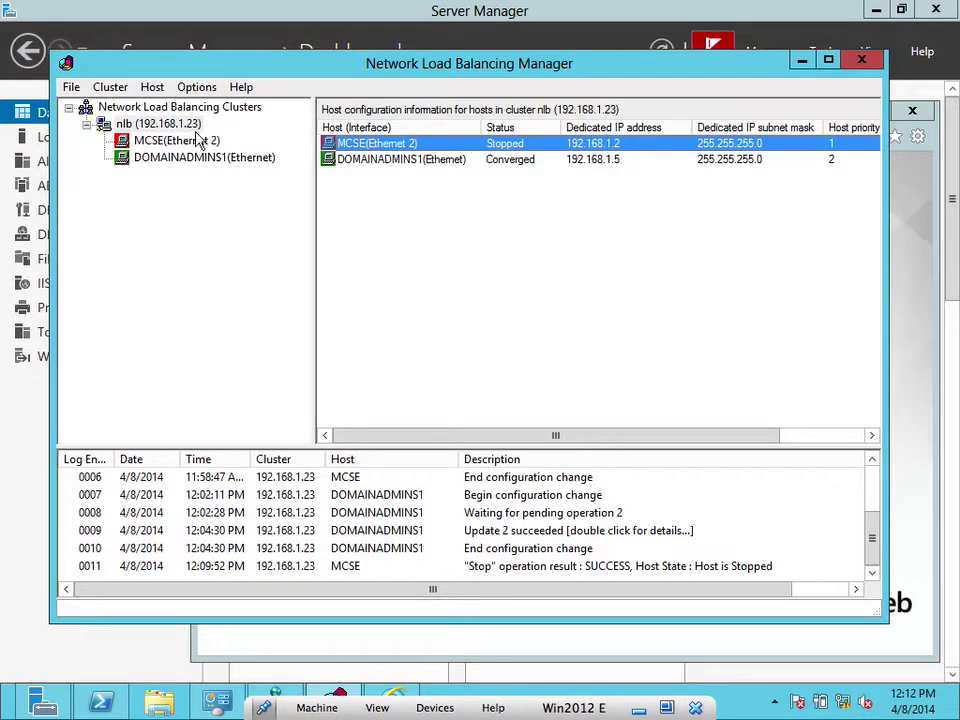
pyautogui.click(154, 123)
pyautogui.rightClick(156, 124)
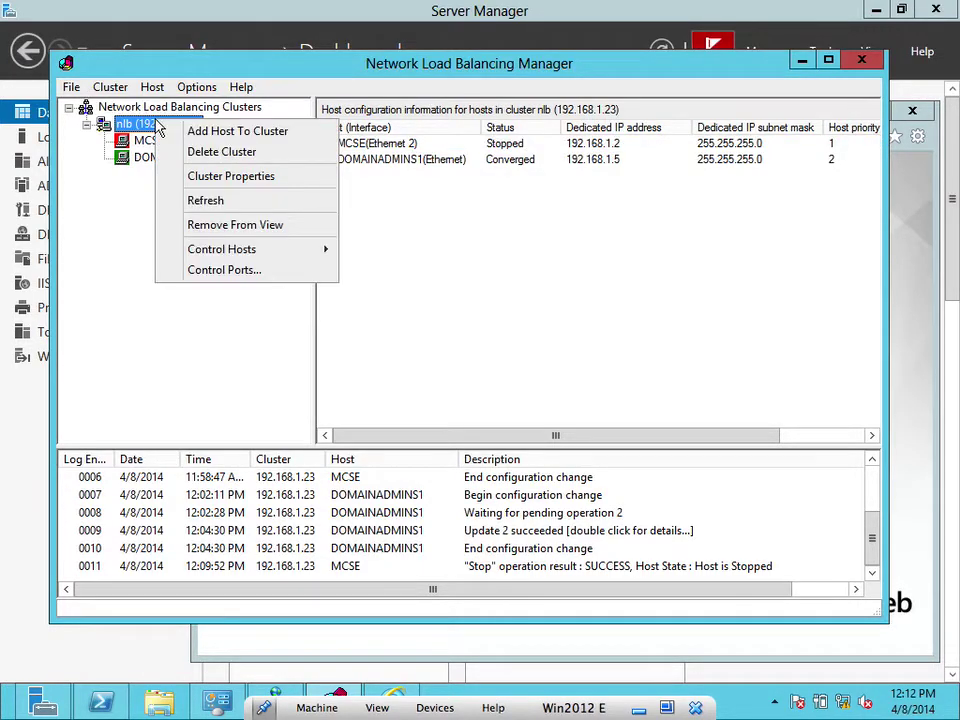
pyautogui.click(200, 180)
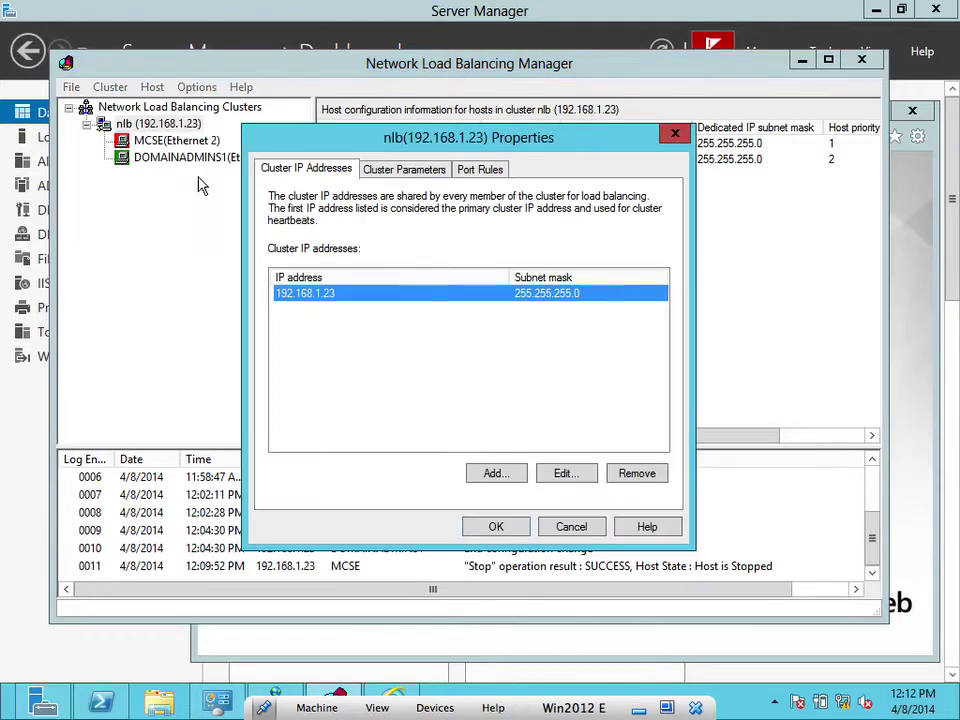
pyautogui.click(564, 471)
pyautogui.click(550, 375)
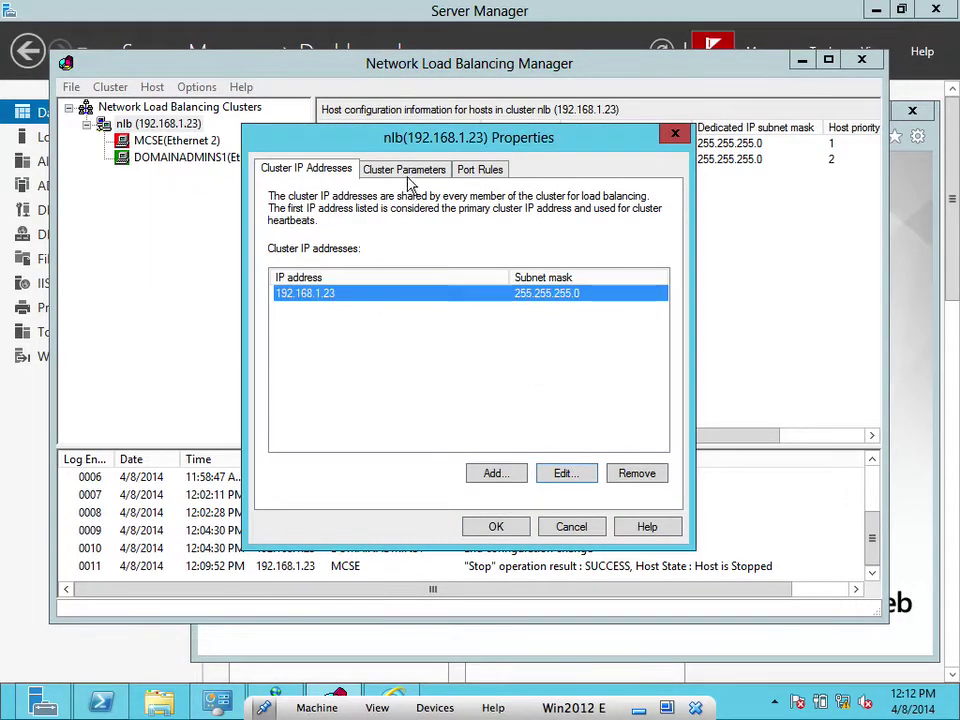
# Set the affinity of the cluster's TCP port 80 rule to Network and apply the cluster properties.
pyautogui.click(415, 169)
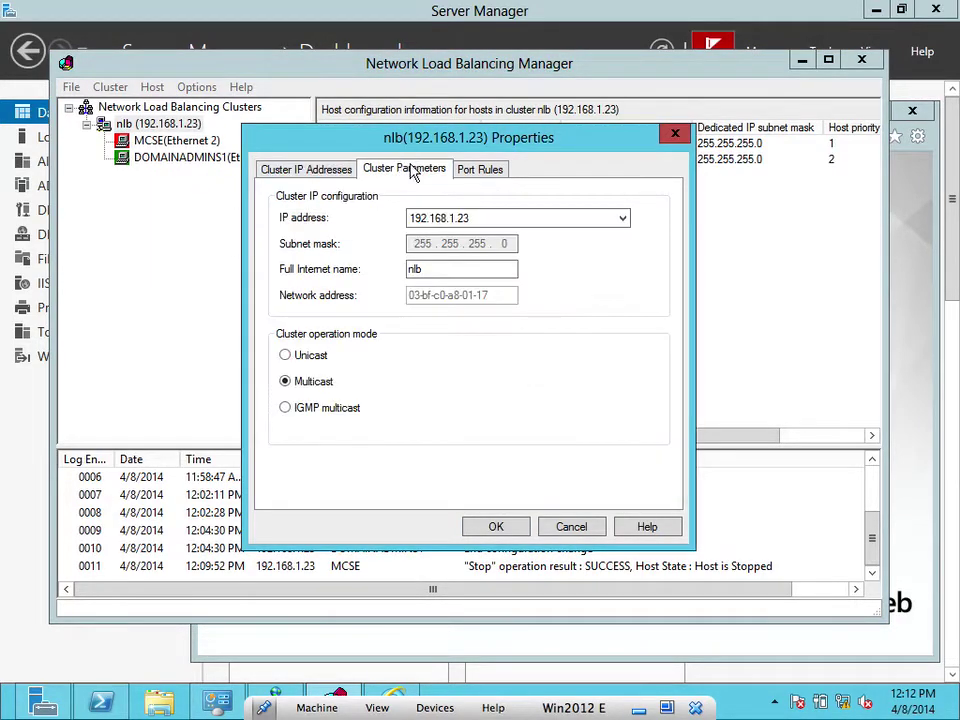
pyautogui.click(472, 169)
pyautogui.click(564, 385)
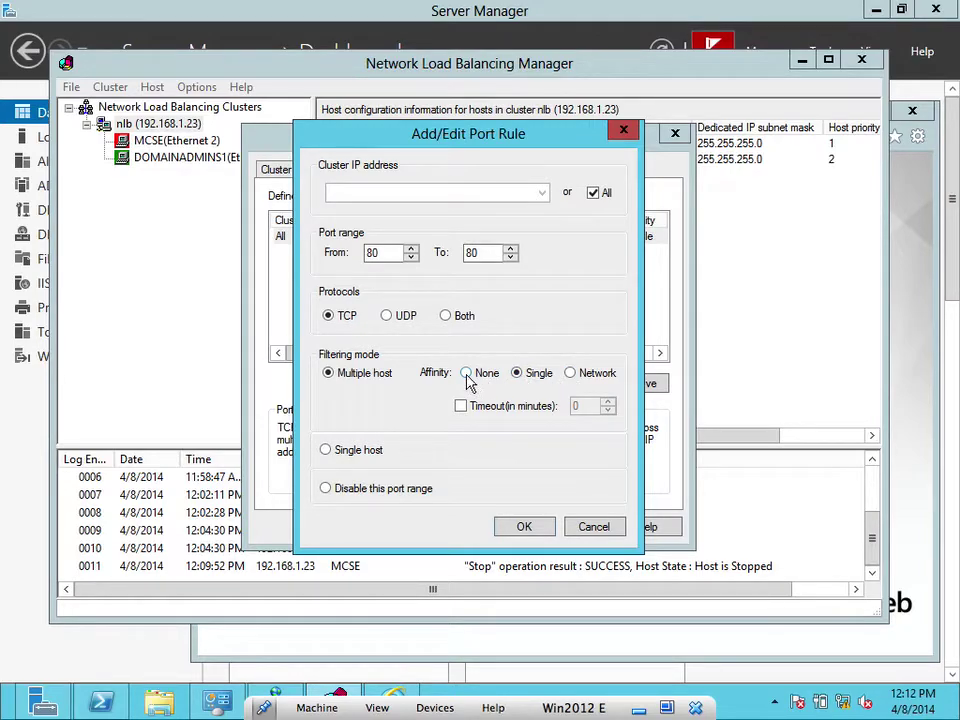
pyautogui.click(571, 373)
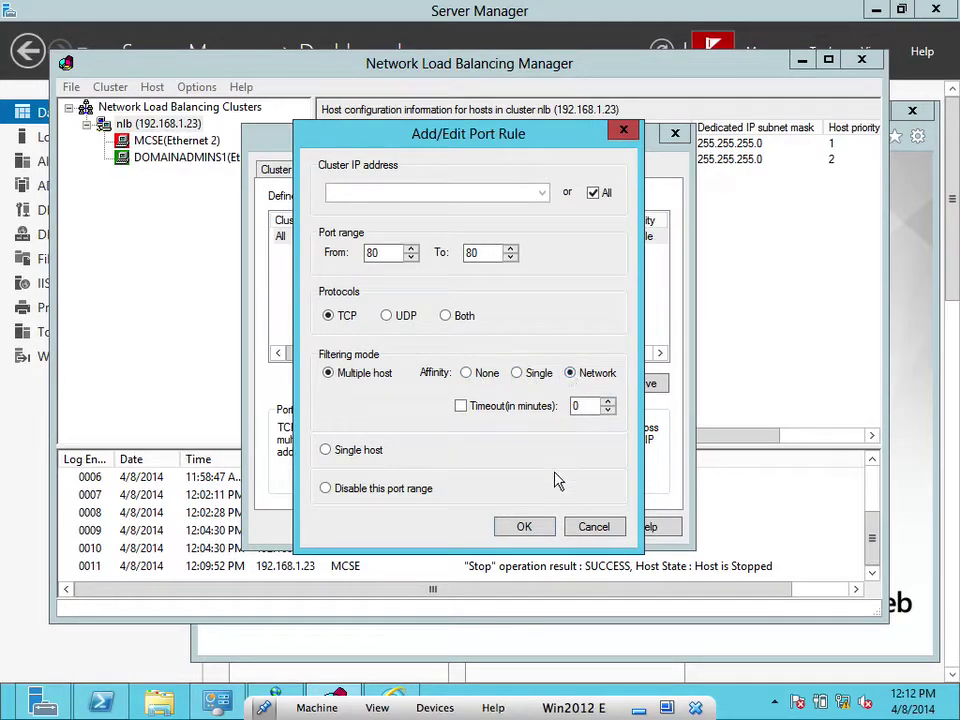
pyautogui.click(533, 528)
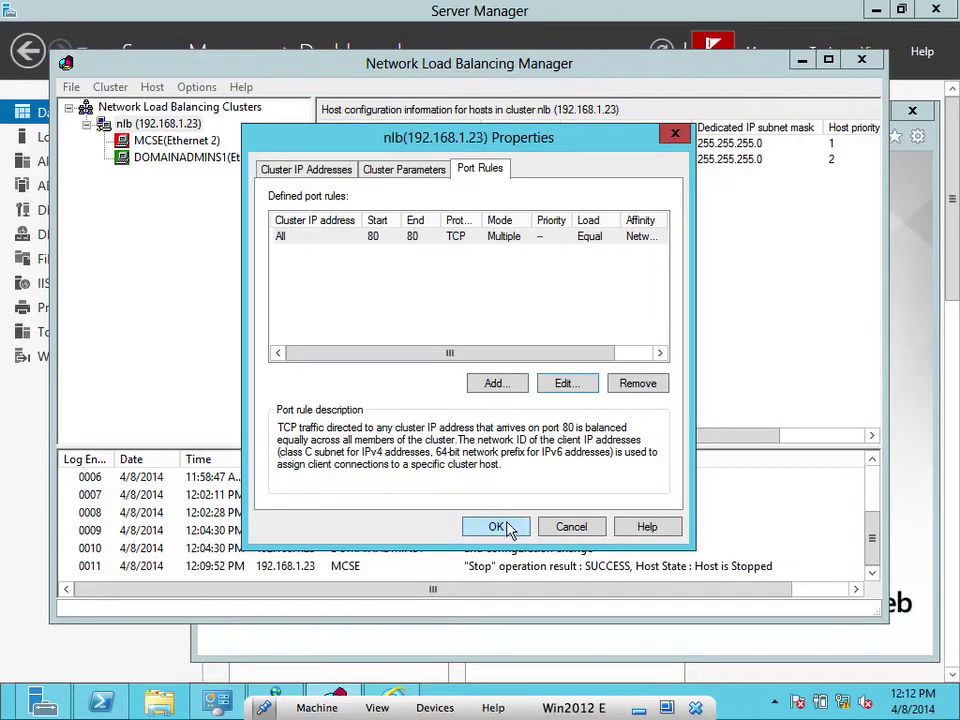
pyautogui.click(507, 526)
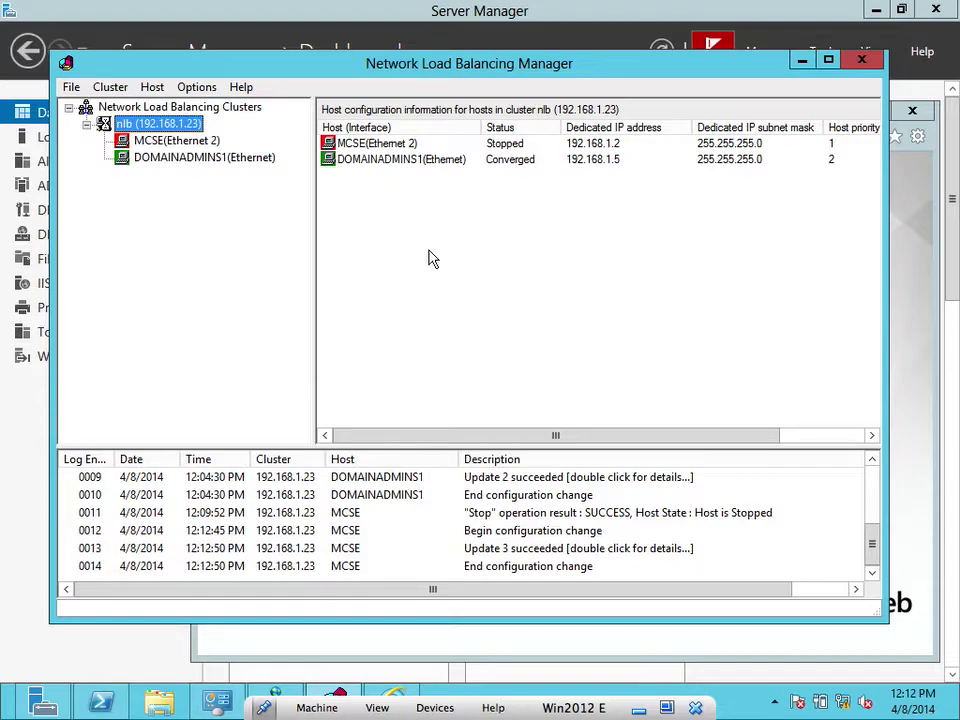
pyautogui.click(392, 645)
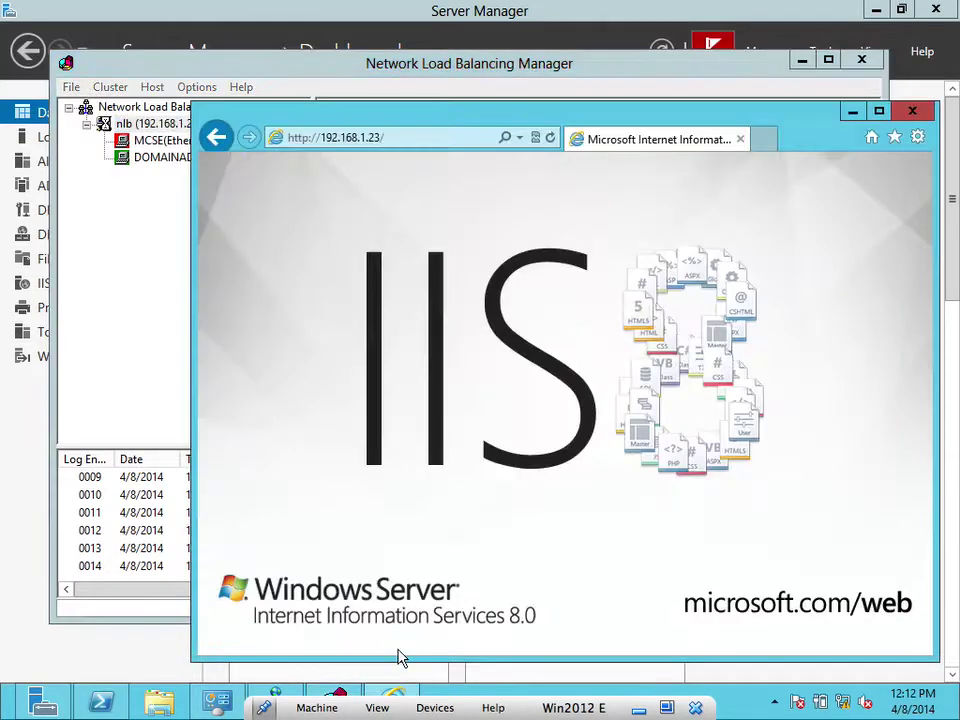
pyautogui.click(552, 137)
pyautogui.click(552, 138)
pyautogui.click(552, 137)
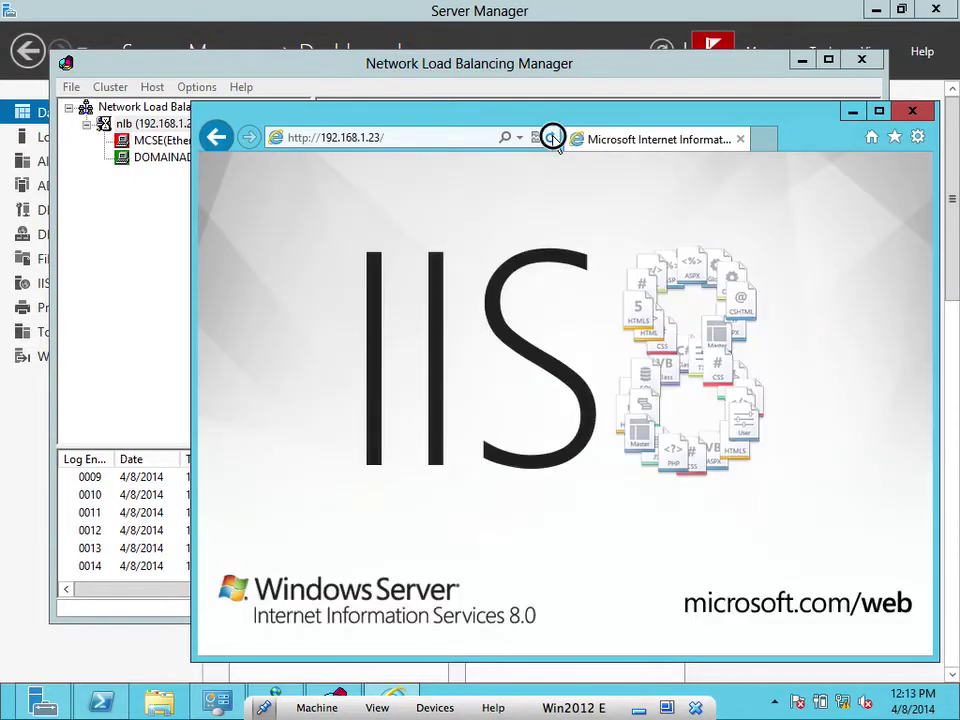
pyautogui.click(552, 138)
pyautogui.click(552, 138)
pyautogui.click(552, 138)
pyautogui.click(552, 138)
pyautogui.click(552, 138)
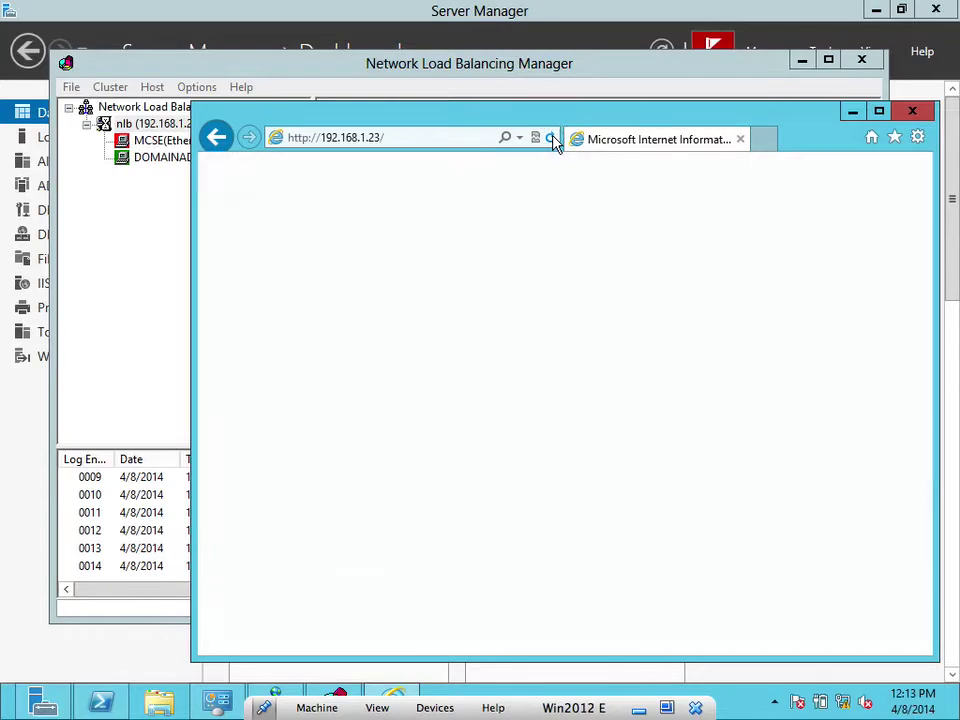
pyautogui.click(552, 138)
pyautogui.click(552, 138)
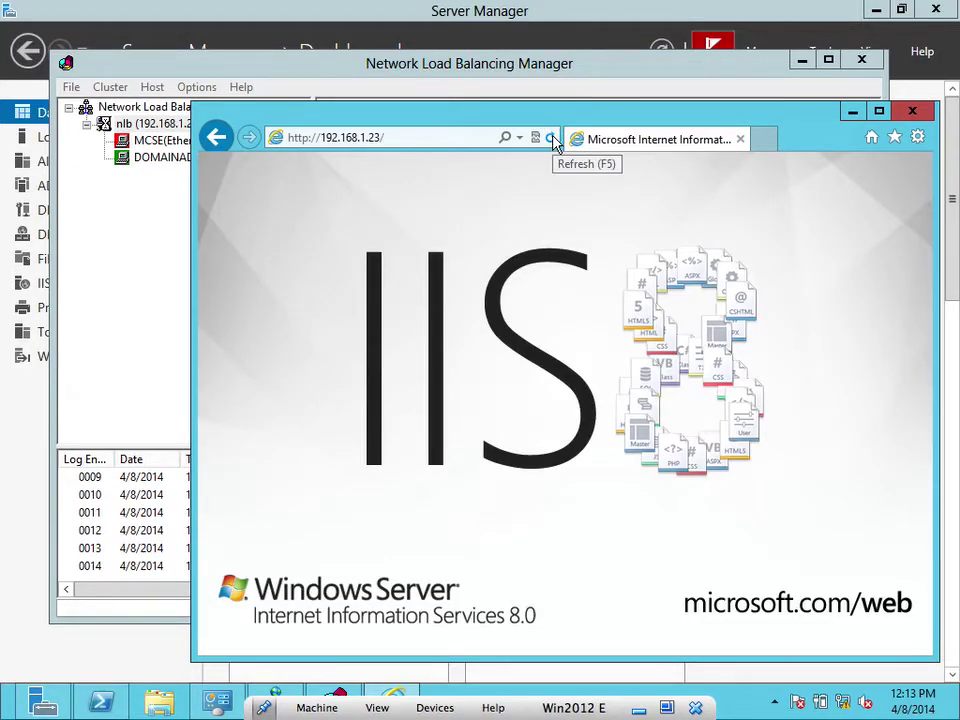
pyautogui.click(552, 138)
pyautogui.click(552, 137)
pyautogui.click(553, 139)
pyautogui.click(553, 139)
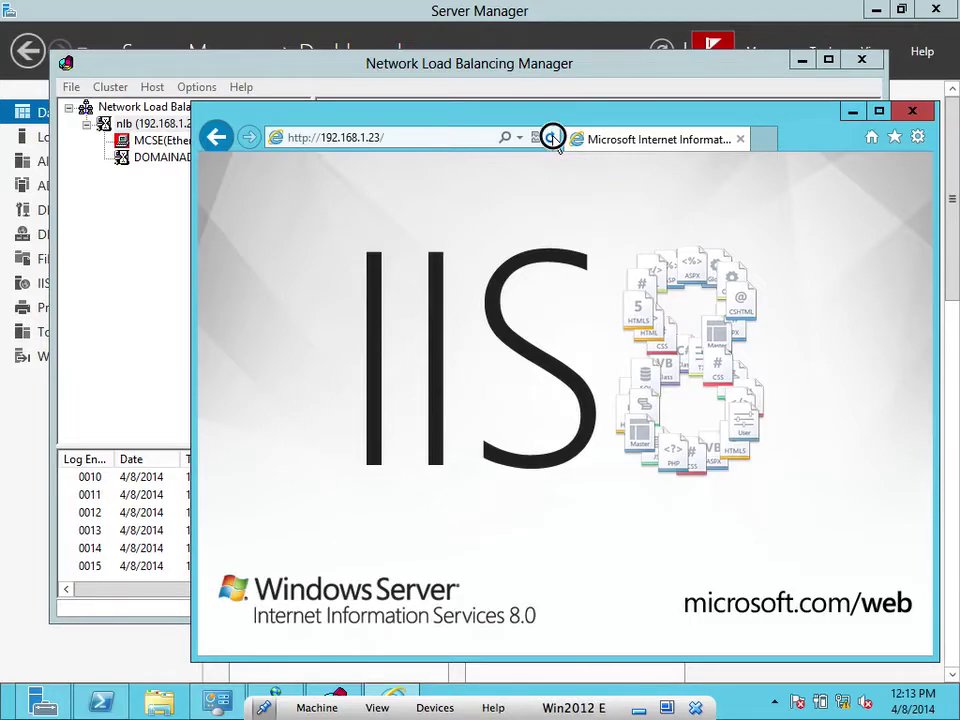
pyautogui.click(553, 139)
pyautogui.click(553, 139)
# In Network Load Balancing Manager, try to change the affinity of the nlb cluster's TCP port 80 rule to None.
pyautogui.click(443, 76)
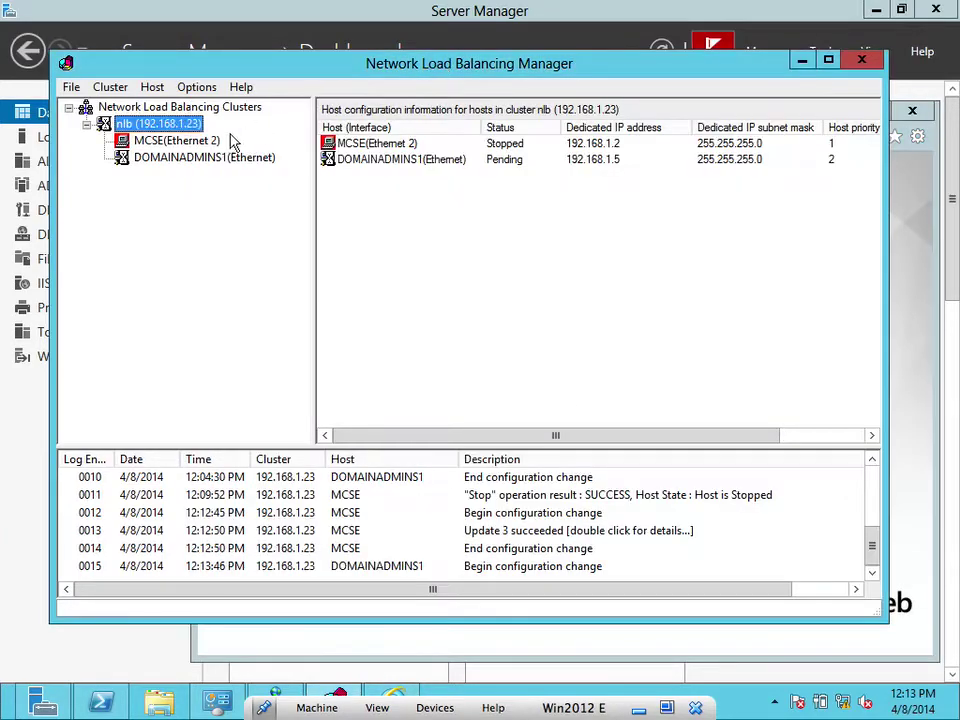
pyautogui.click(199, 141)
pyautogui.rightClick(197, 142)
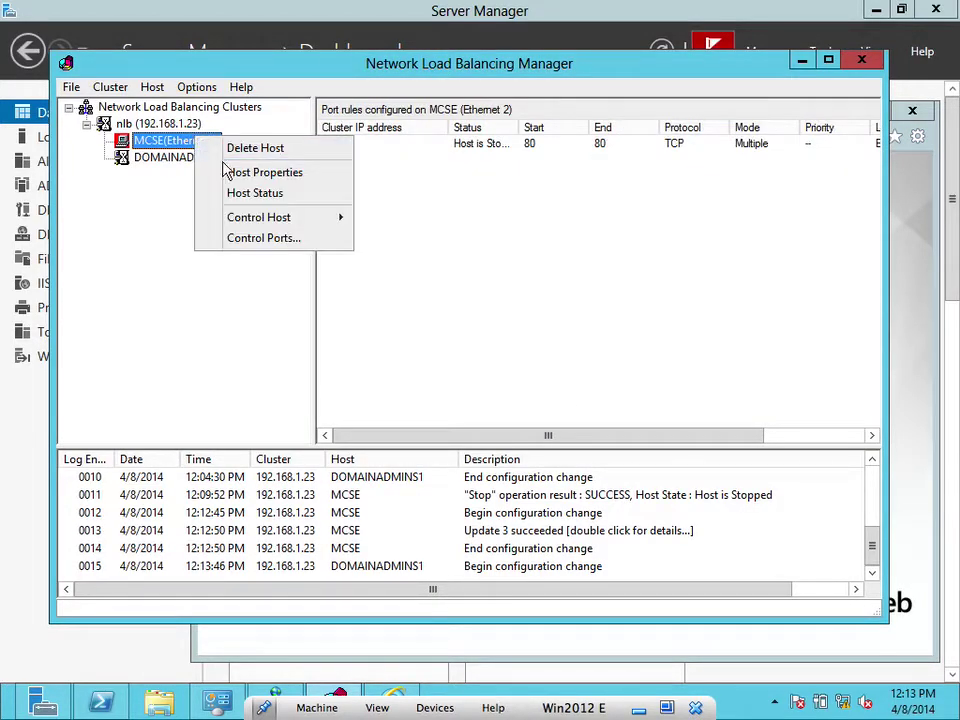
pyautogui.click(171, 124)
pyautogui.rightClick(180, 124)
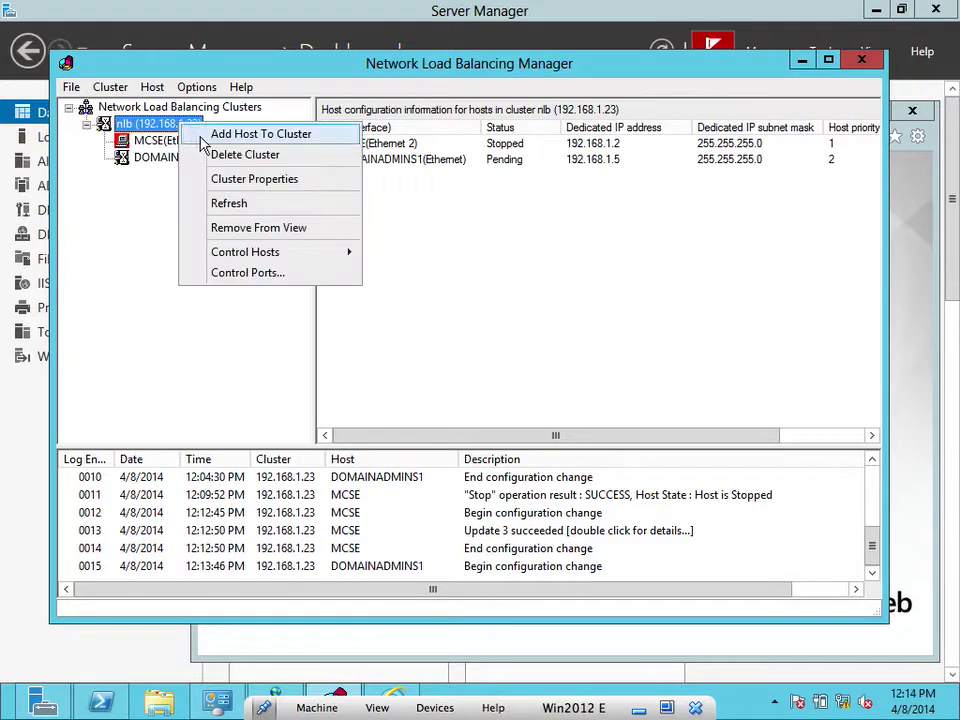
pyautogui.click(240, 179)
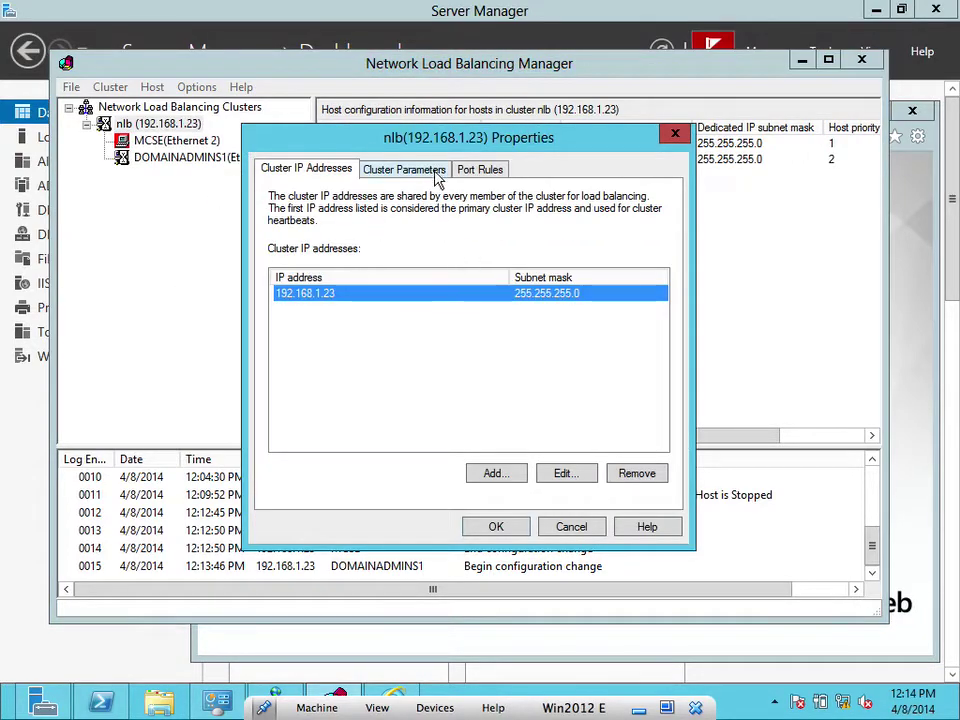
pyautogui.click(420, 170)
pyautogui.click(475, 174)
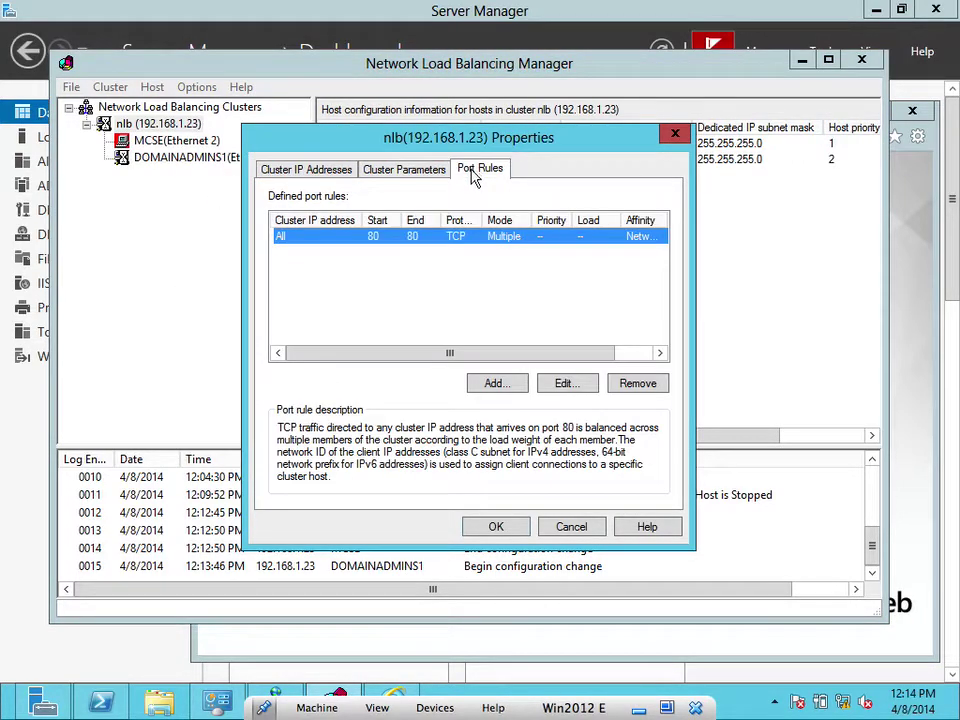
pyautogui.click(563, 386)
pyautogui.click(468, 373)
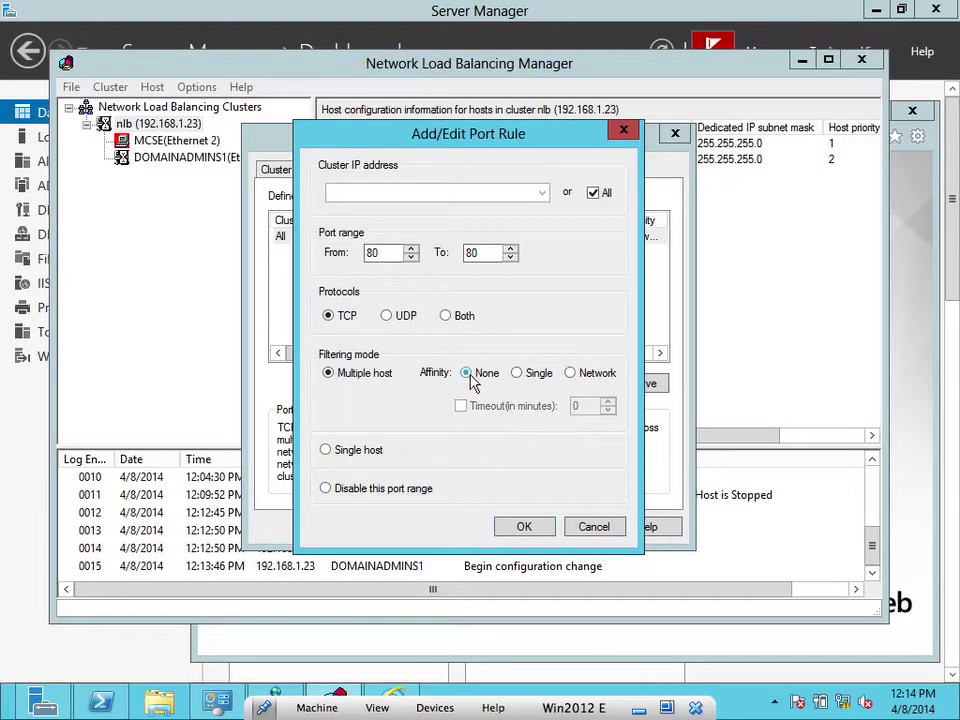
pyautogui.click(524, 528)
pyautogui.click(521, 524)
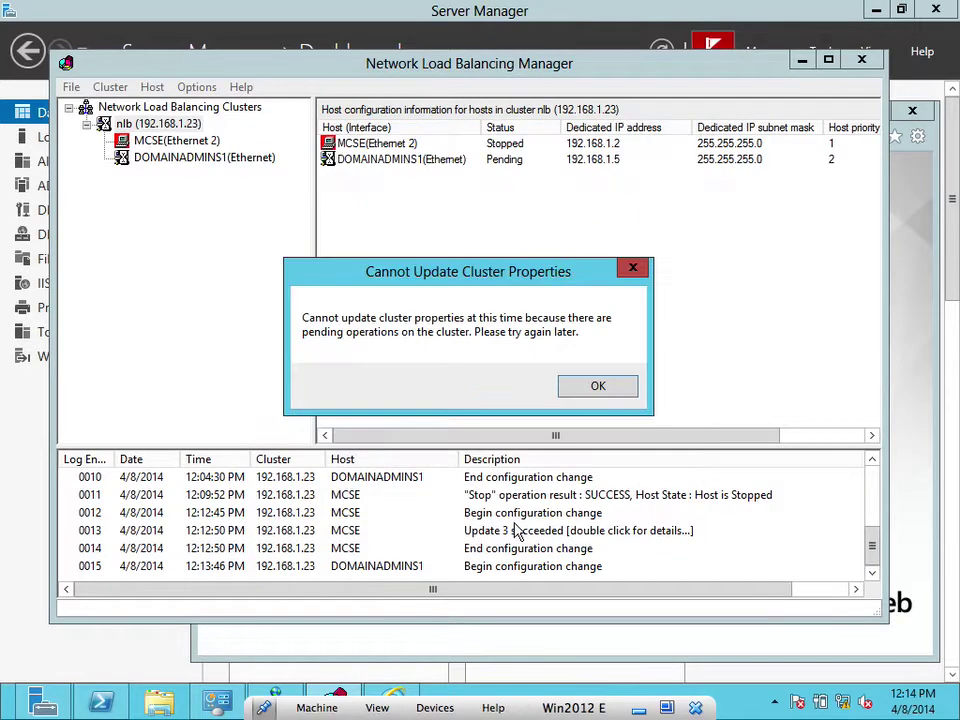
pyautogui.click(575, 393)
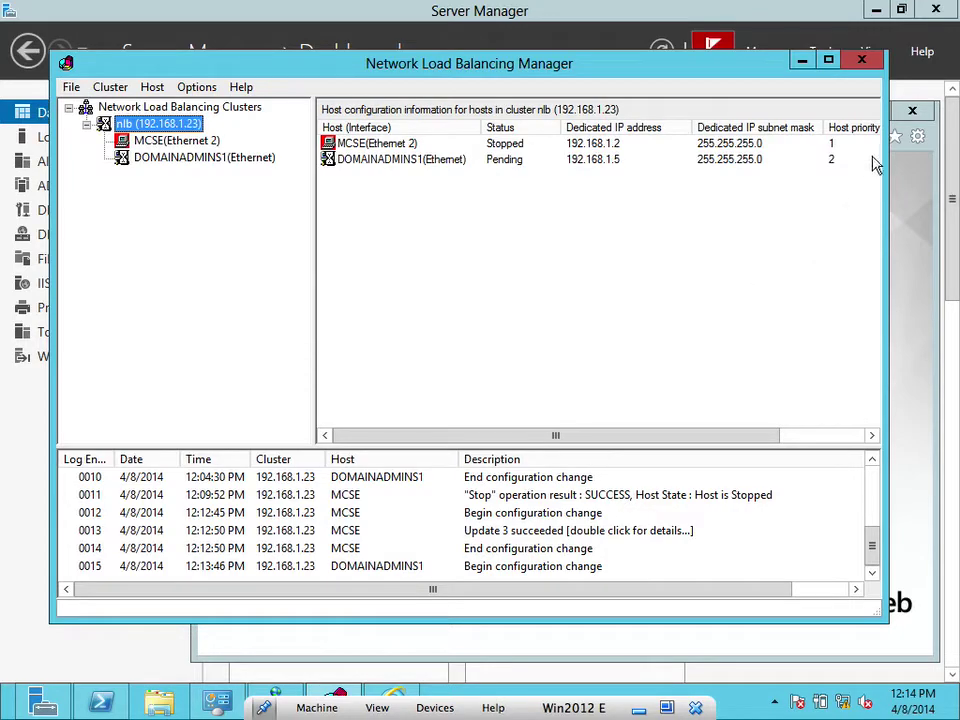
pyautogui.click(911, 197)
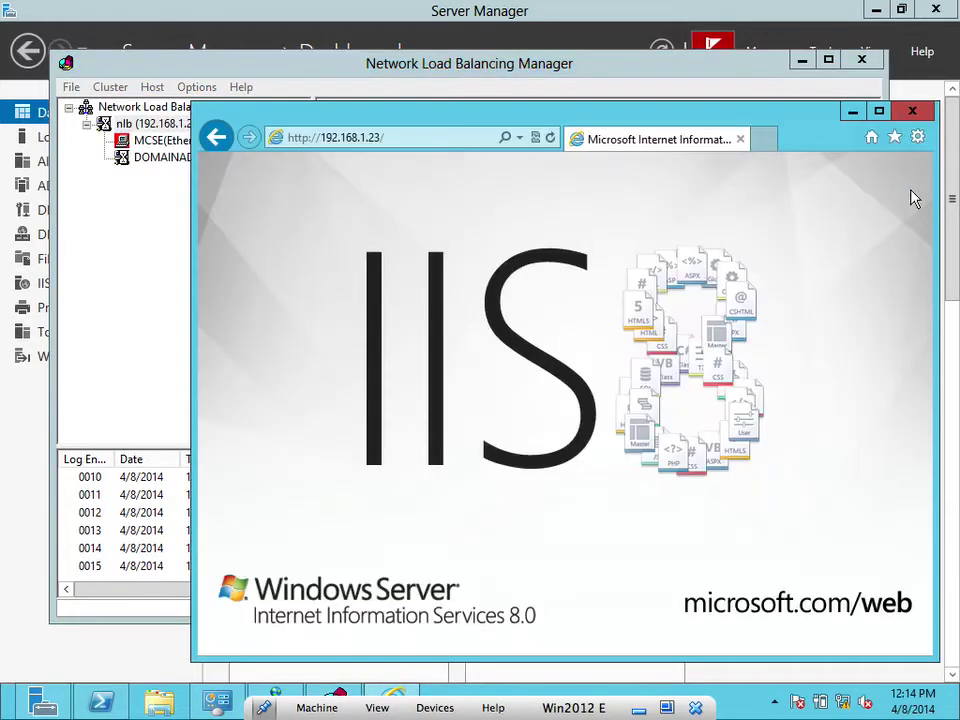
pyautogui.click(549, 137)
pyautogui.click(549, 138)
pyautogui.click(549, 138)
pyautogui.click(549, 138)
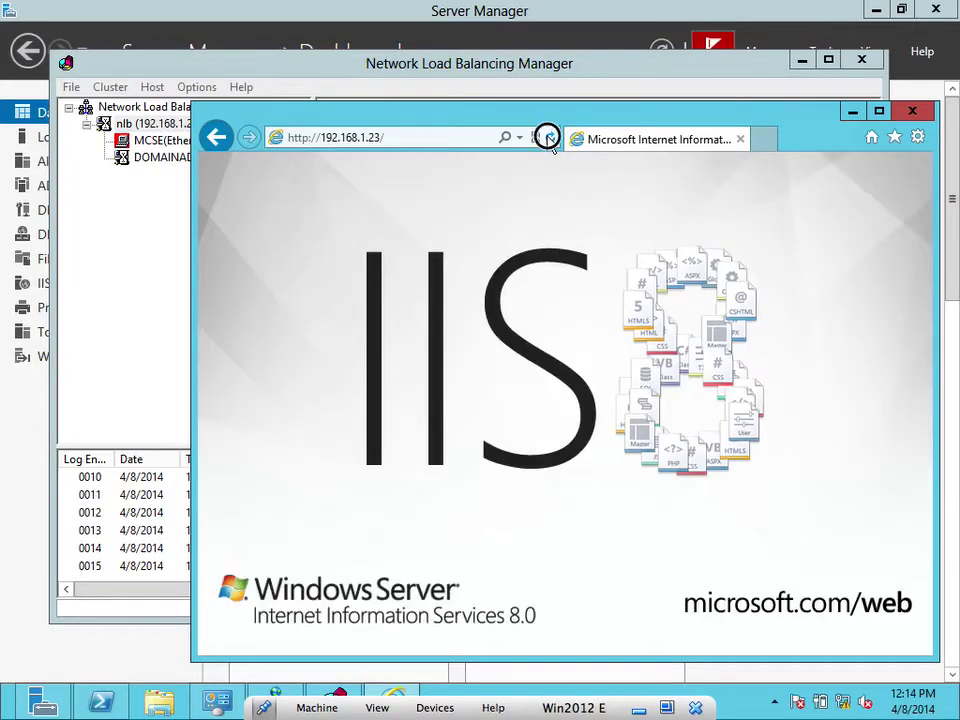
pyautogui.click(549, 138)
pyautogui.click(549, 138)
pyautogui.click(549, 138)
pyautogui.click(549, 138)
pyautogui.click(549, 138)
pyautogui.click(549, 138)
pyautogui.click(549, 138)
pyautogui.moveTo(500, 62); pyautogui.dragTo(459, 50)
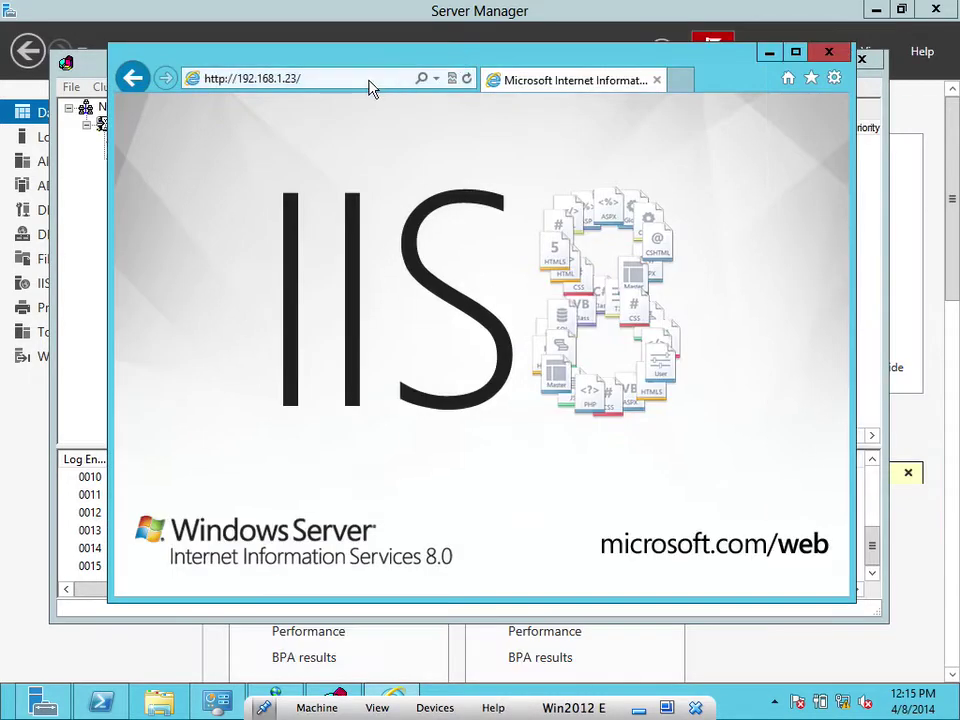
# In Network Load Balancing Manager, check the status of the nlb cluster and the port rules of its DOMAINADMINS1 and MCSE hosts.
pyautogui.click(58, 130)
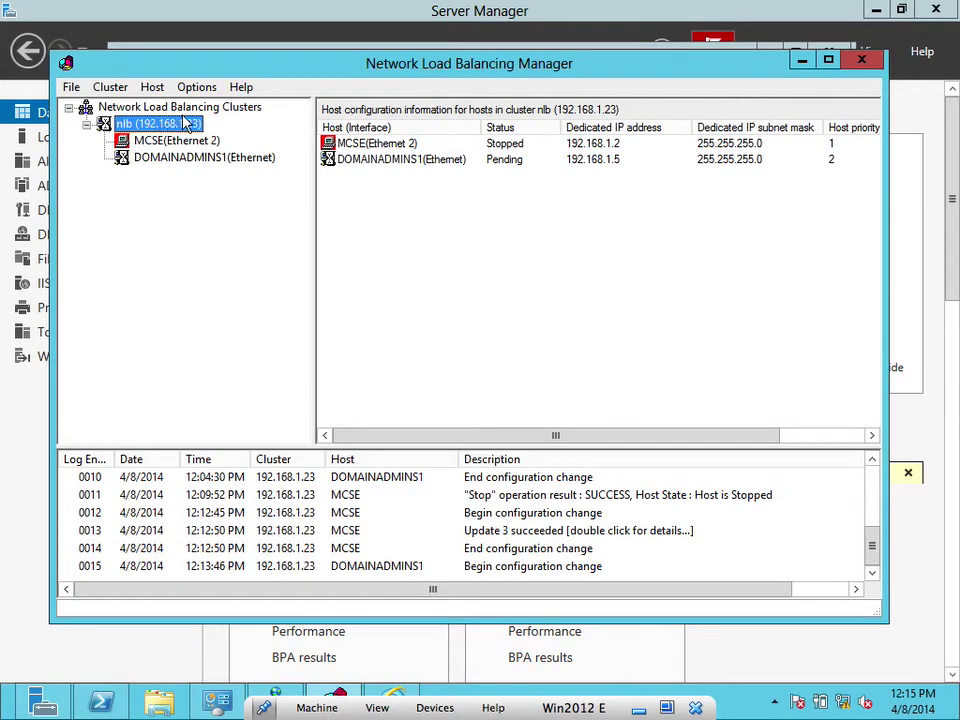
pyautogui.click(226, 159)
pyautogui.click(183, 142)
pyautogui.click(142, 122)
pyautogui.click(186, 143)
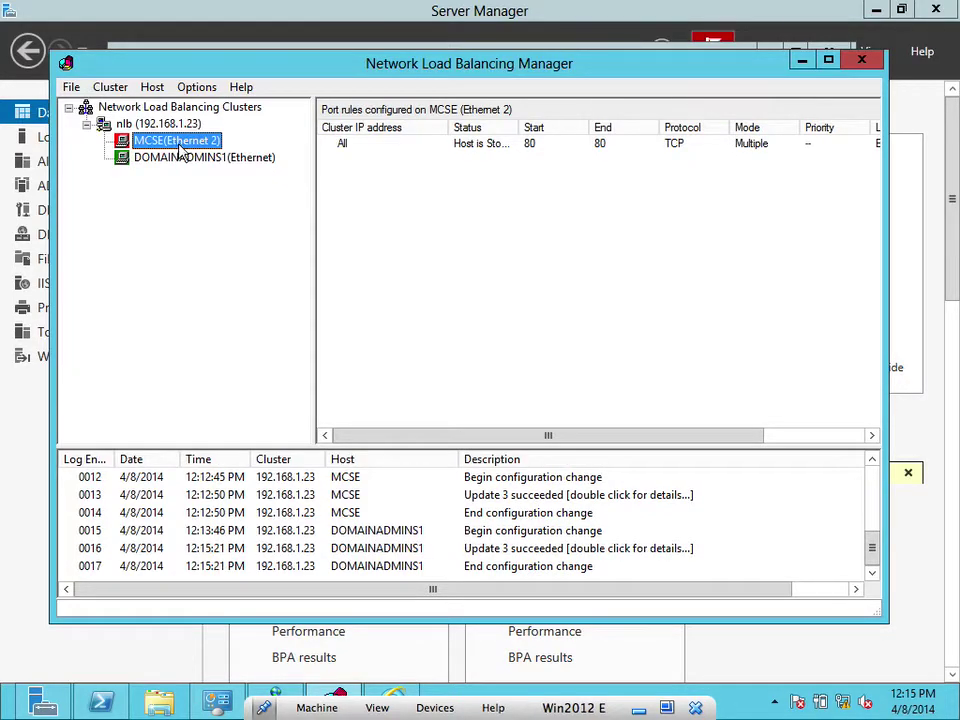
# Inspect the MCSE host's properties and the load weight options of its TCP port 80 rule without keeping any change.
pyautogui.rightClick(183, 145)
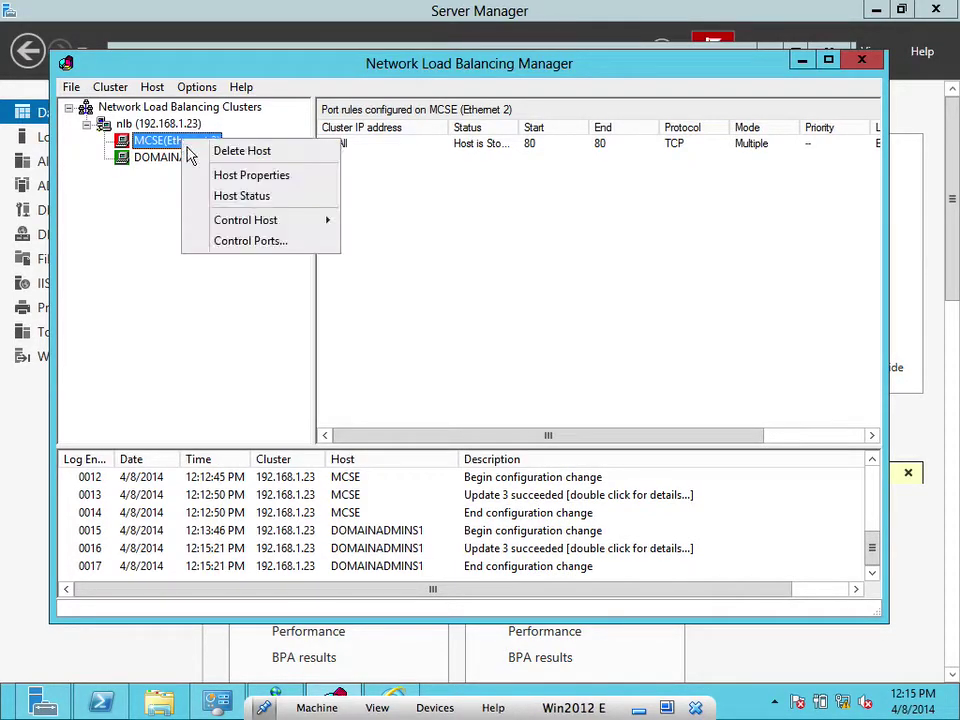
pyautogui.click(212, 176)
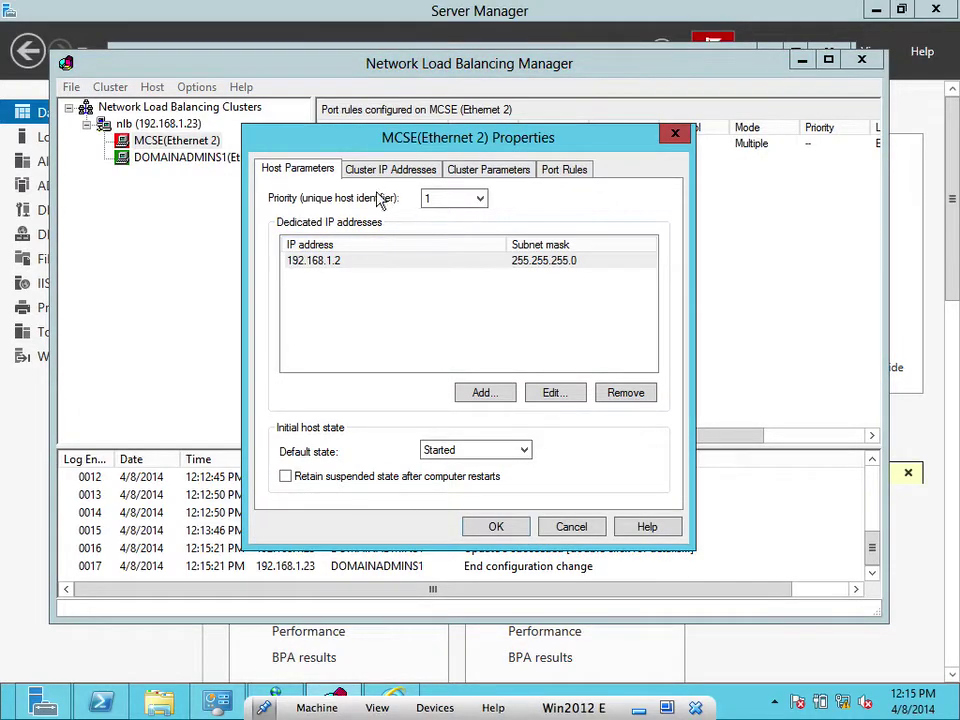
pyautogui.click(464, 177)
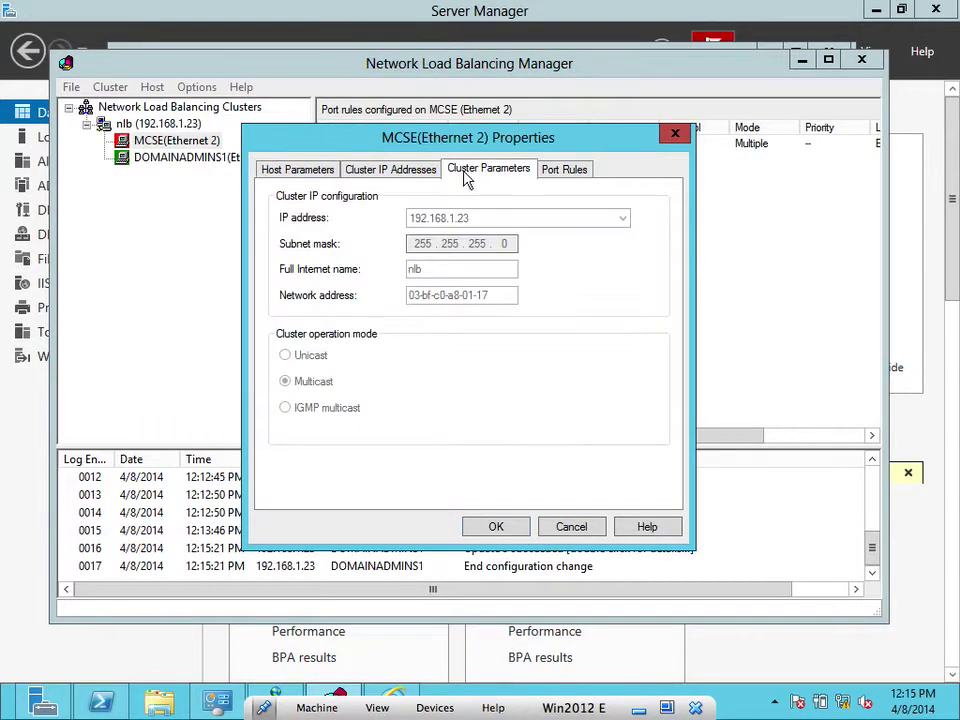
pyautogui.click(560, 172)
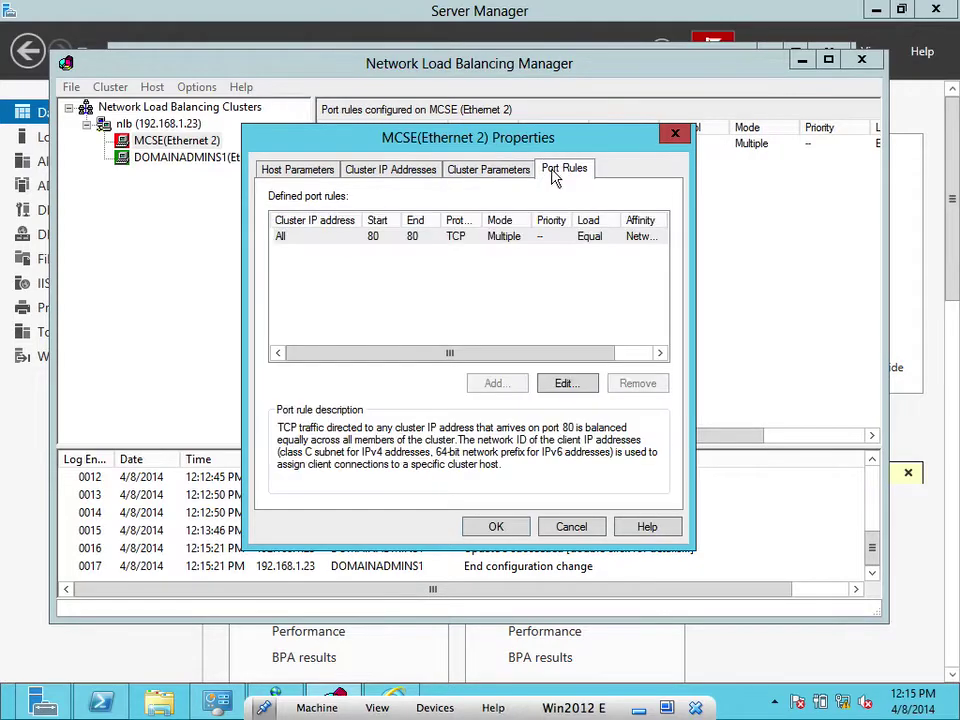
pyautogui.click(560, 386)
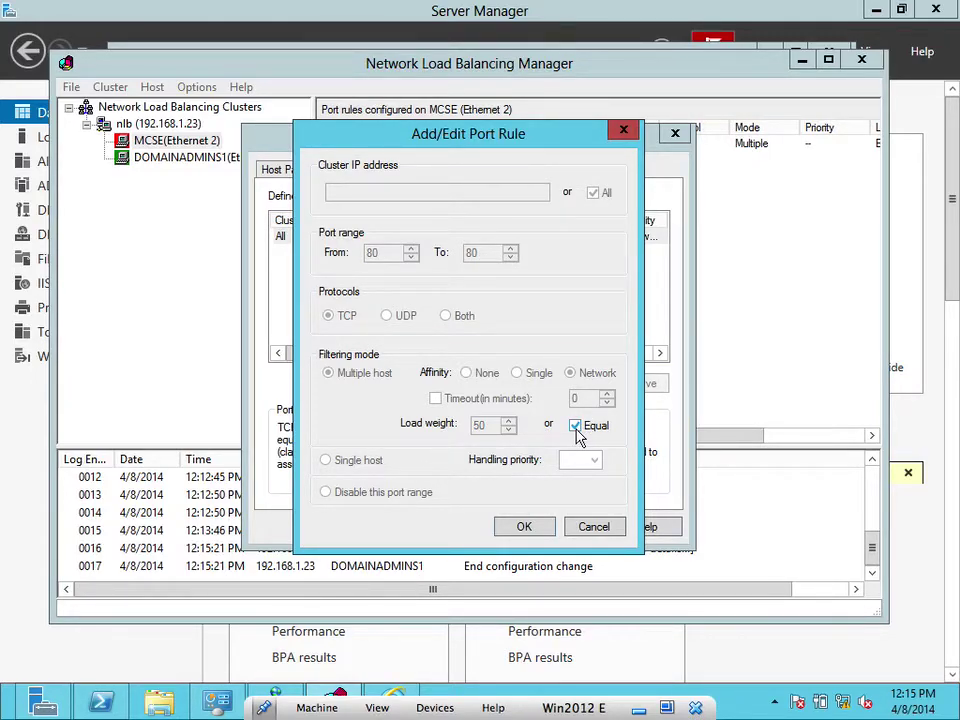
pyautogui.click(576, 426)
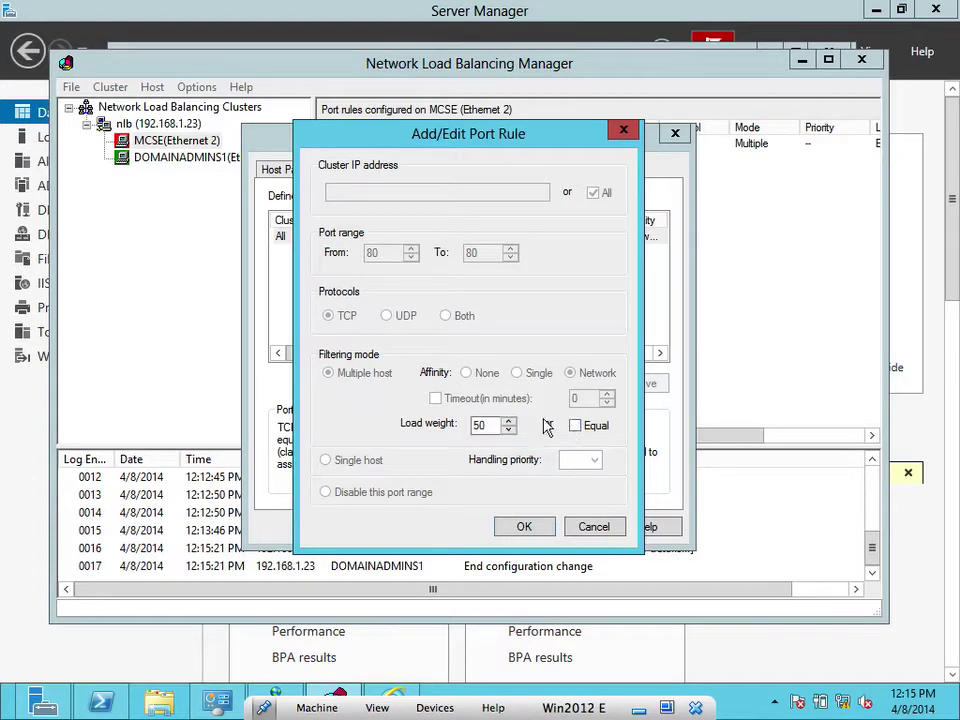
pyautogui.click(491, 427)
pyautogui.click(588, 528)
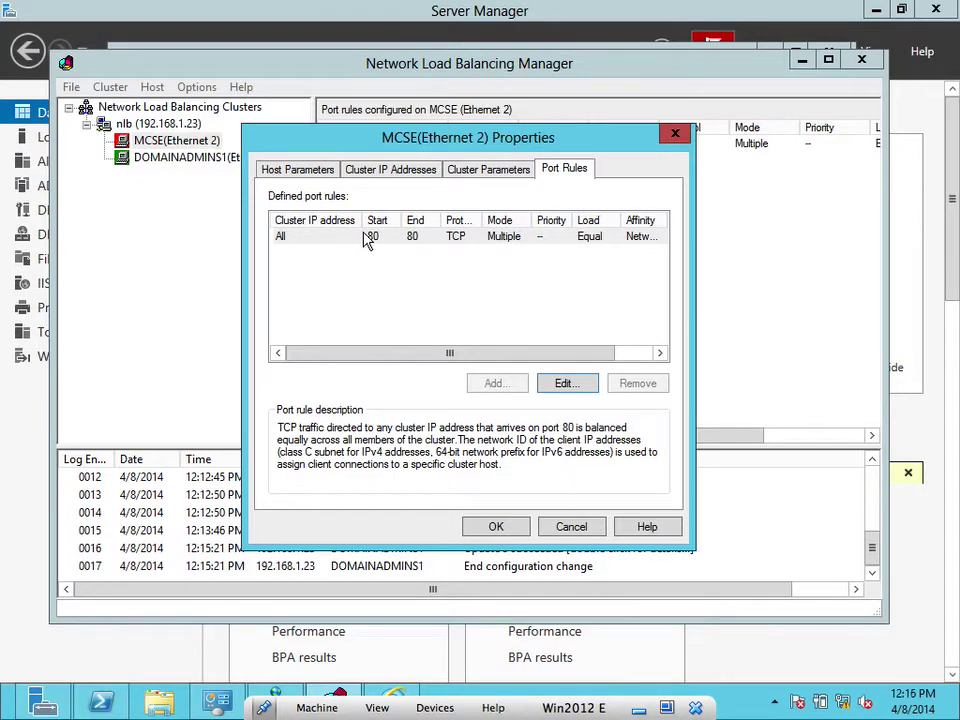
pyautogui.click(551, 530)
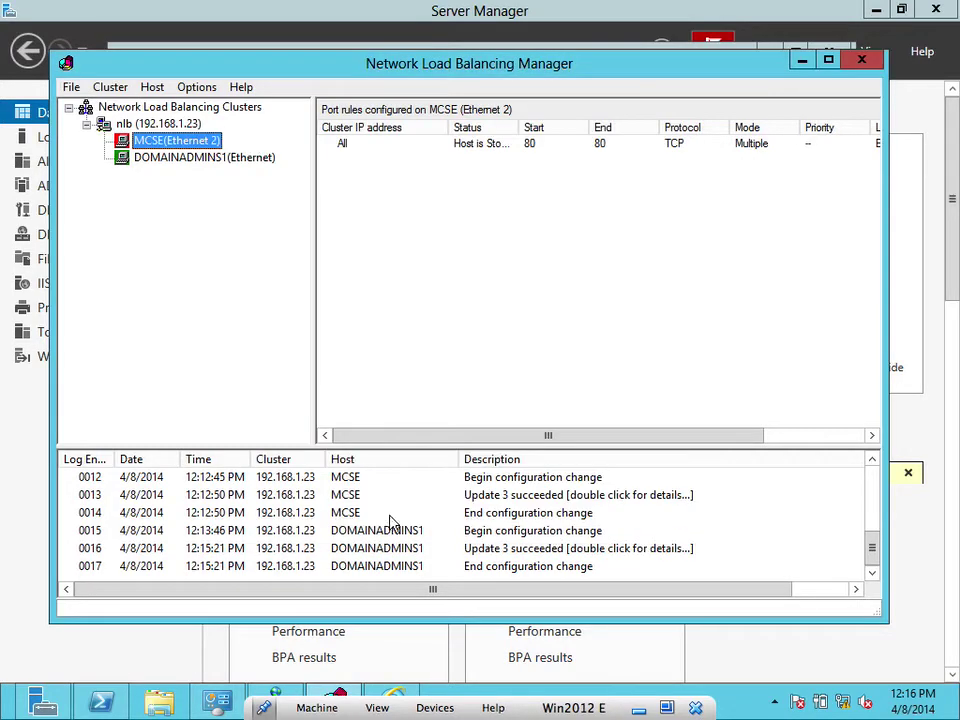
pyautogui.click(392, 695)
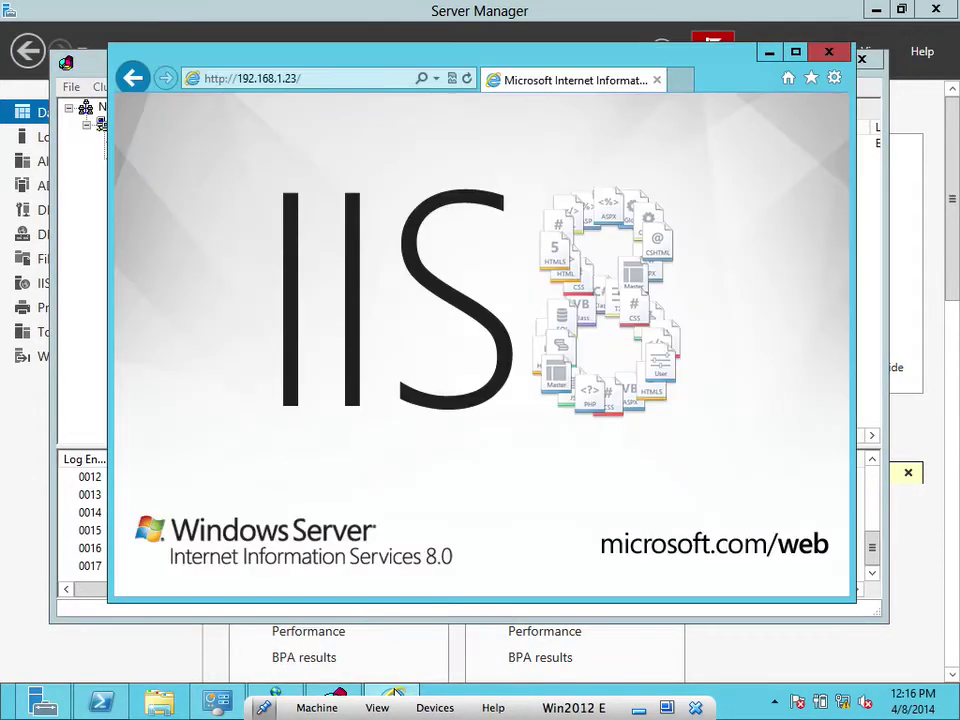
pyautogui.click(466, 80)
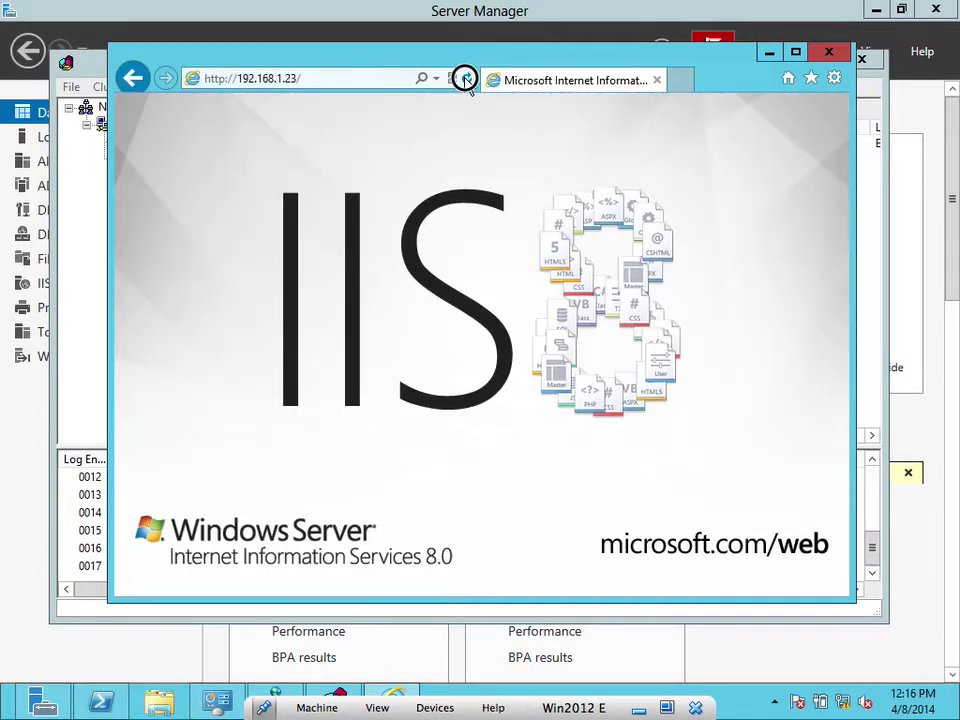
pyautogui.click(466, 80)
pyautogui.click(466, 80)
pyautogui.click(466, 80)
pyautogui.click(466, 80)
# Close and relaunch Internet Explorer, load 192.168.1.23 in the fresh window and reload the page once.
pyautogui.click(828, 52)
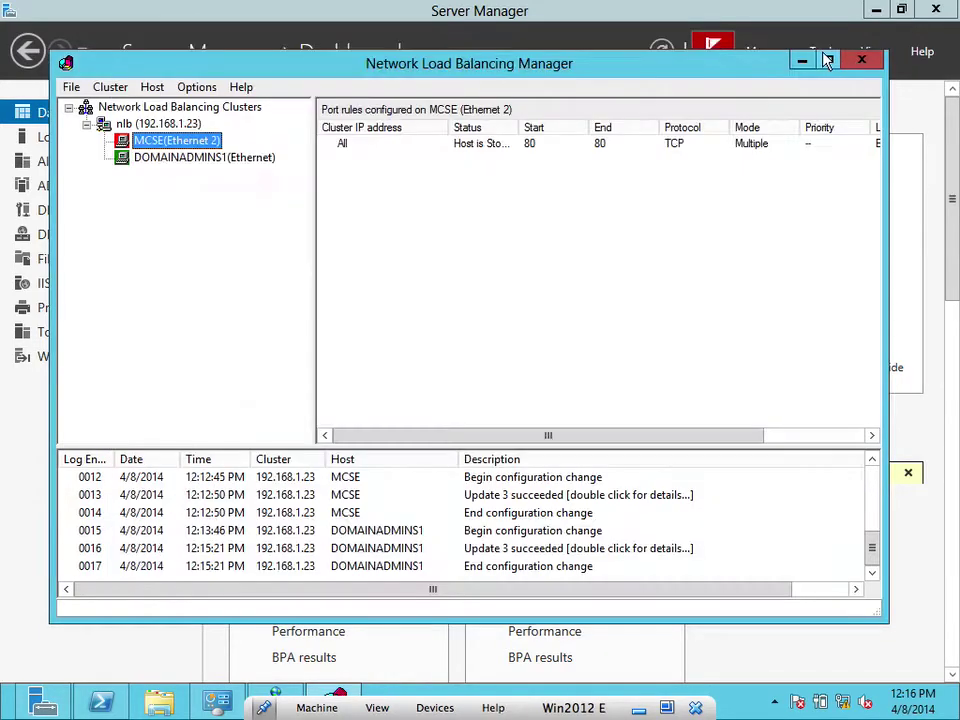
pyautogui.moveTo(955, 5)
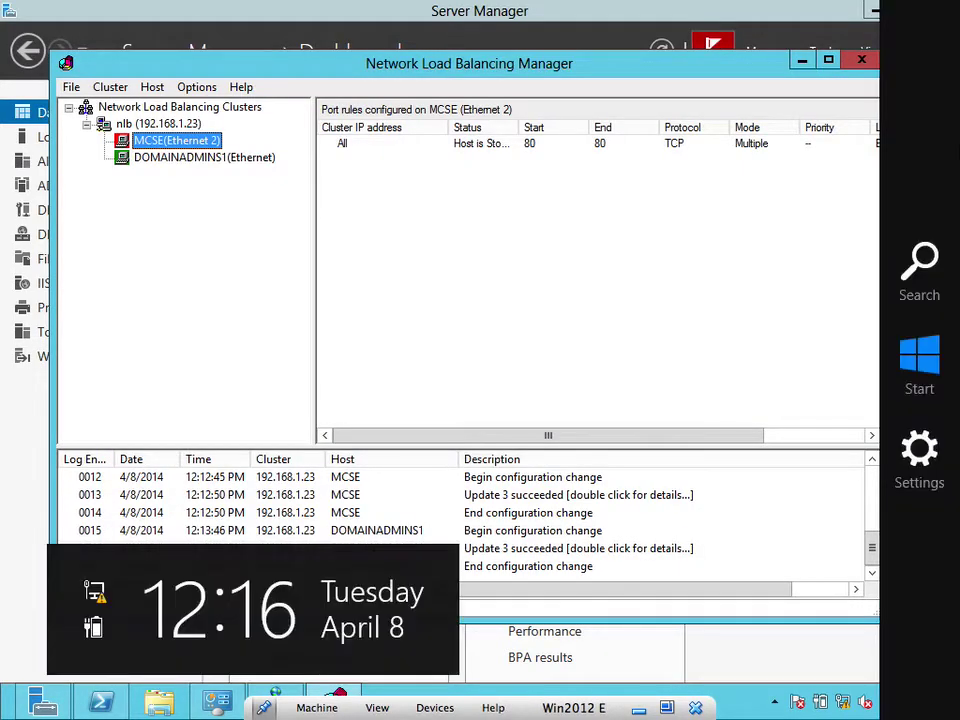
pyautogui.click(880, 372)
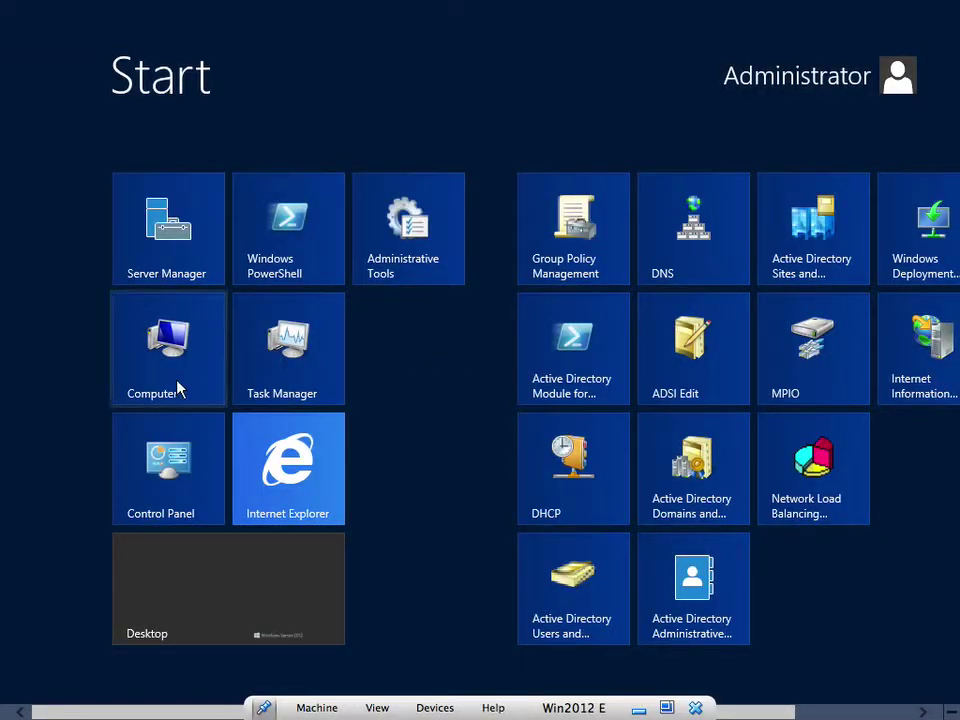
pyautogui.click(290, 462)
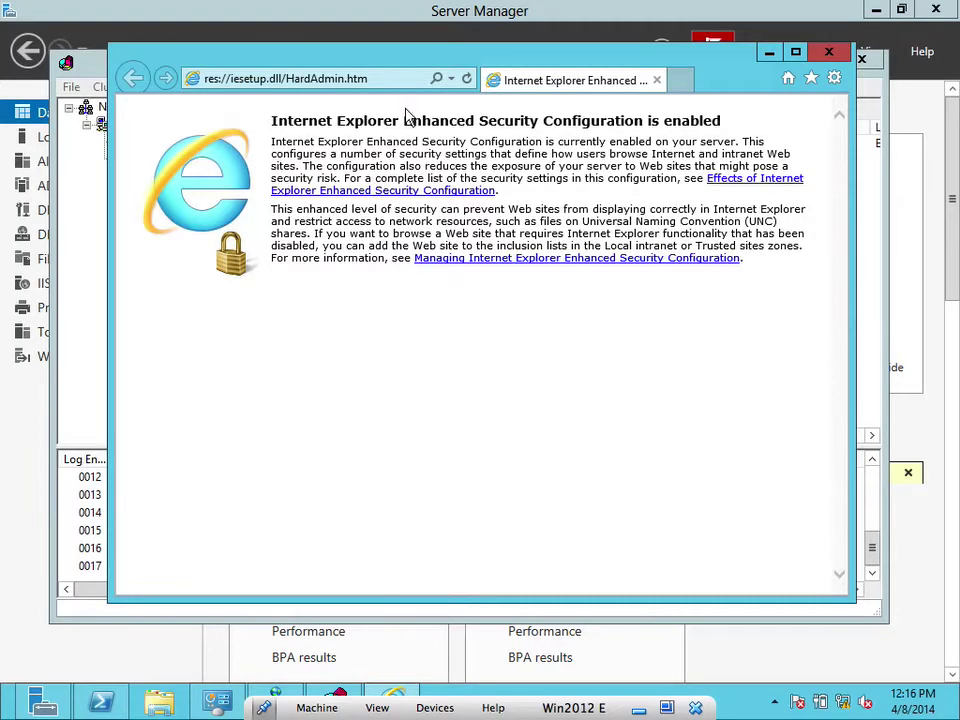
pyautogui.click(386, 79)
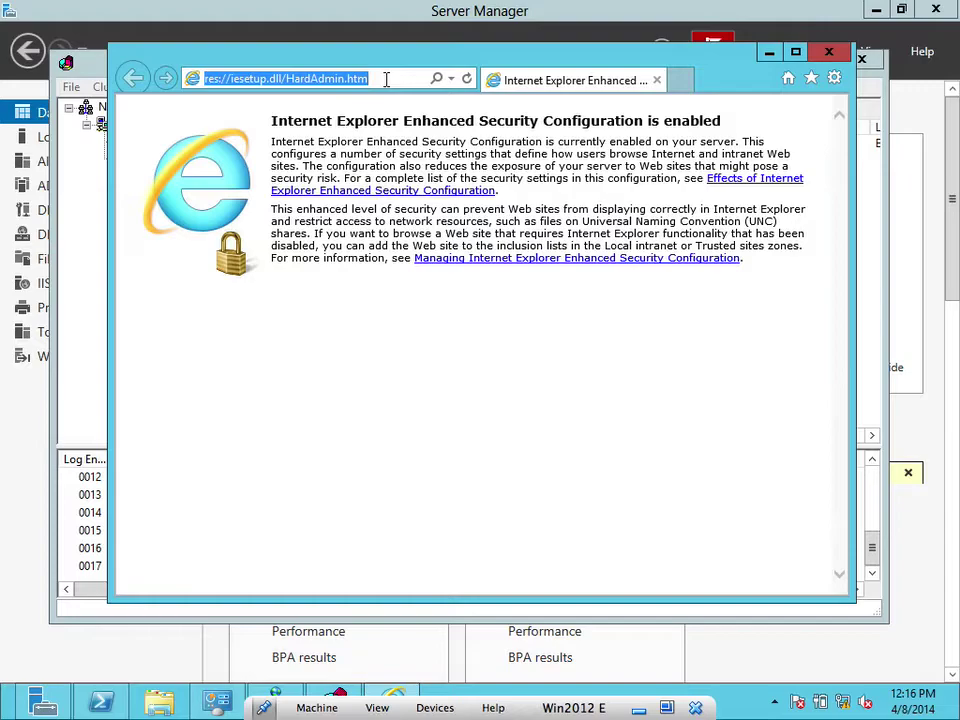
pyautogui.write('192.168.1.23/')
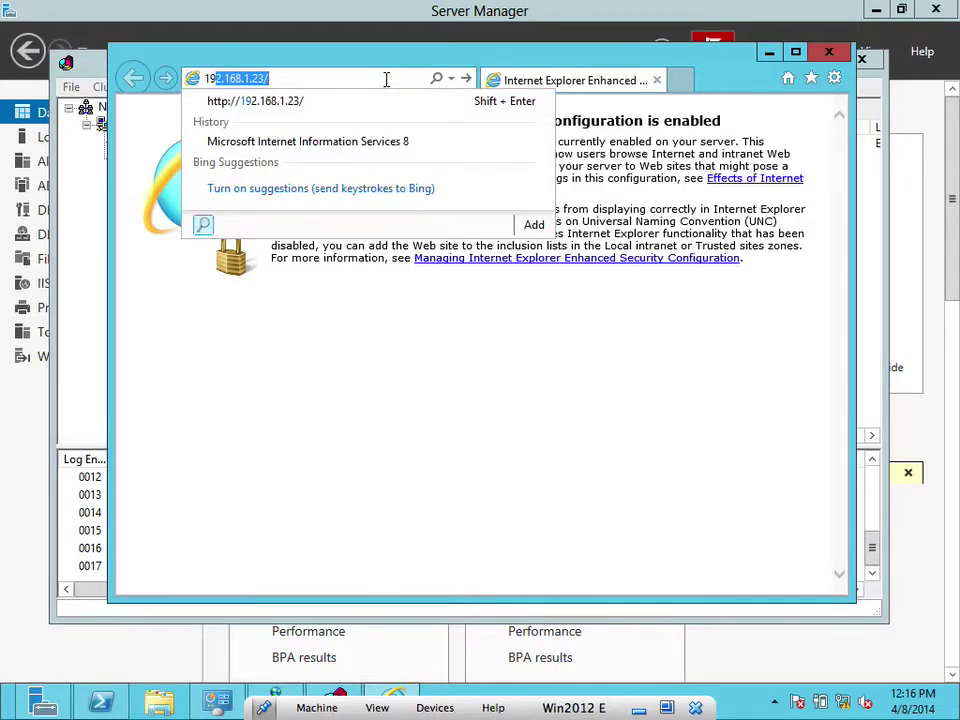
pyautogui.press('Return')
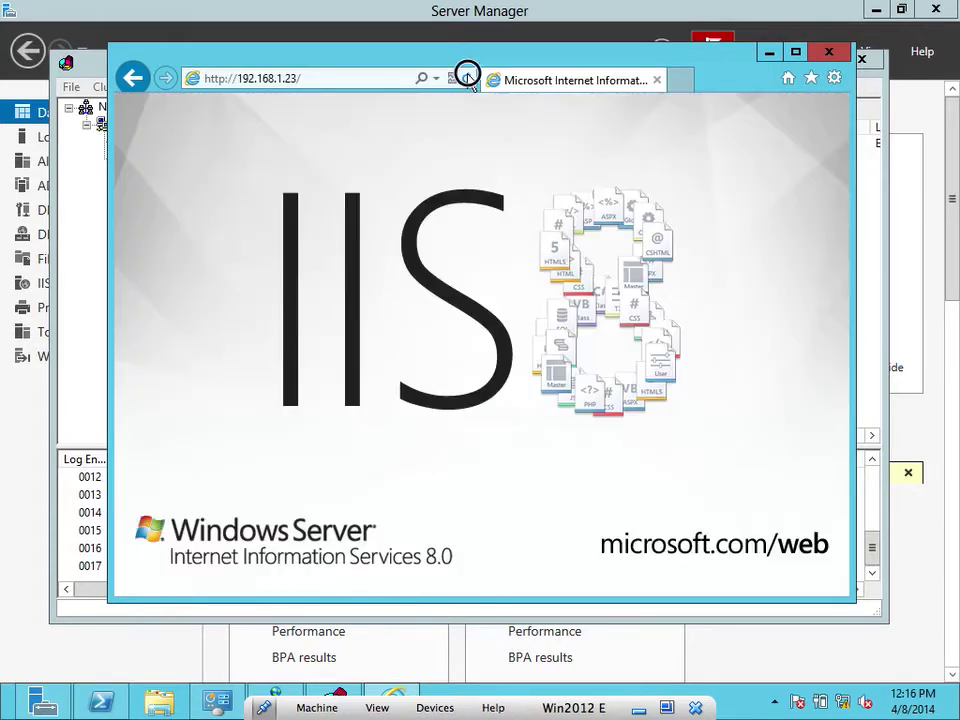
pyautogui.click(467, 79)
pyautogui.moveTo(450, 56); pyautogui.dragTo(486, 165)
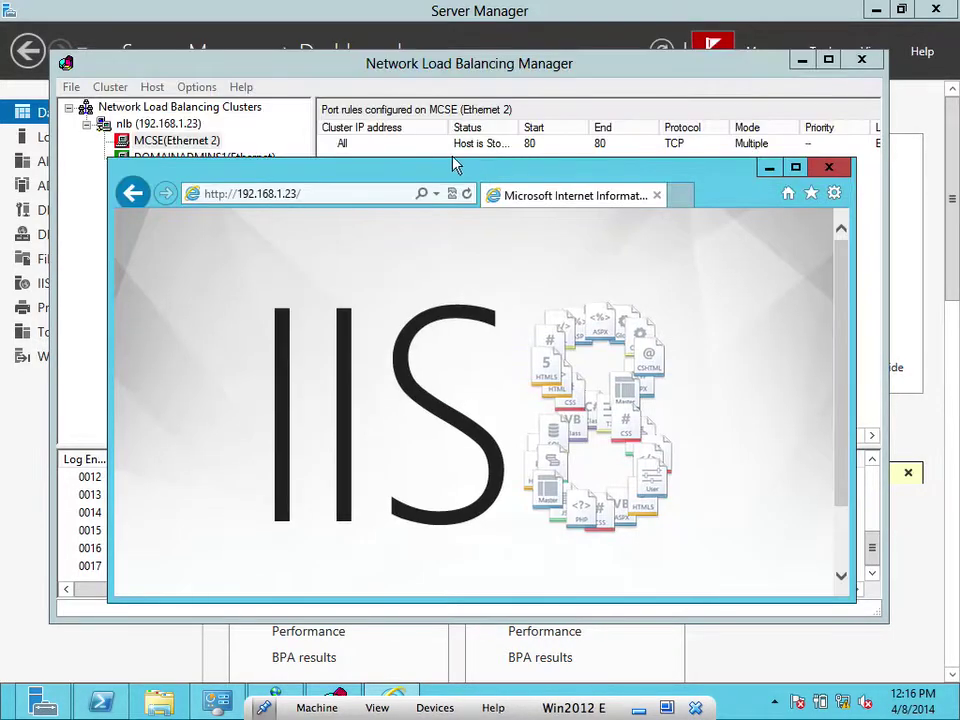
pyautogui.click(355, 45)
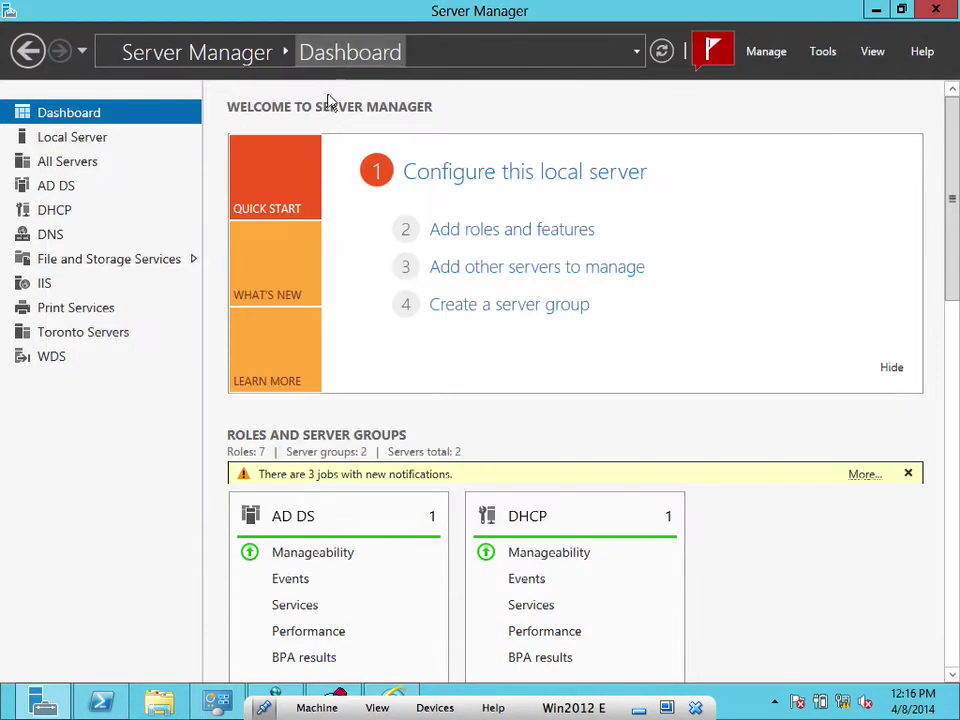
# In Network Load Balancing Manager, set the affinity of the nlb cluster's TCP port 80 rule to None and apply the cluster properties.
pyautogui.click(337, 692)
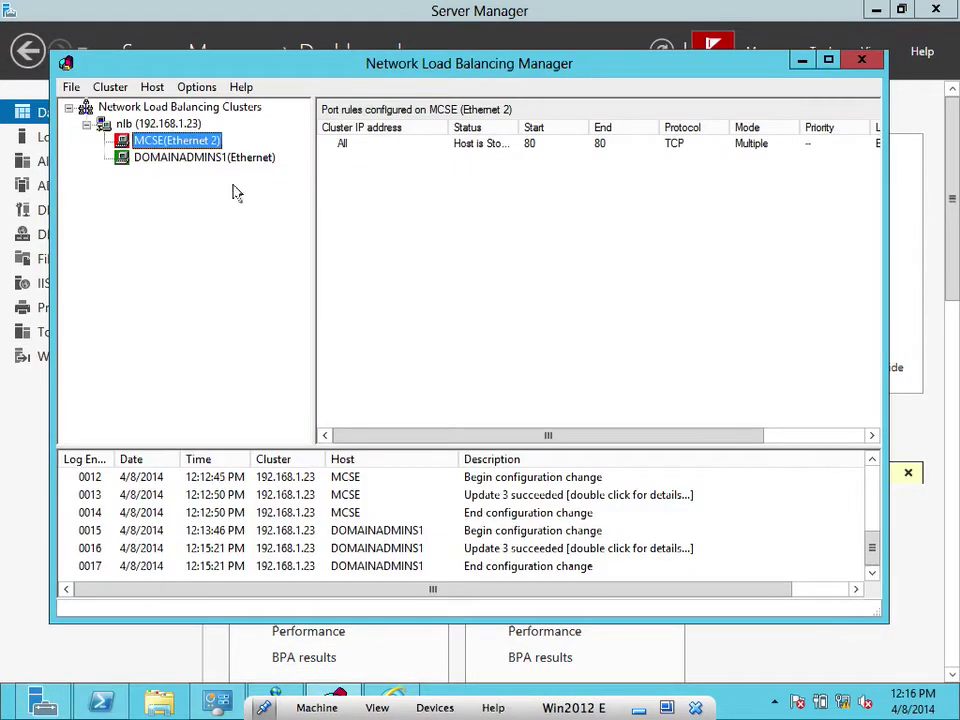
pyautogui.click(209, 160)
pyautogui.click(150, 123)
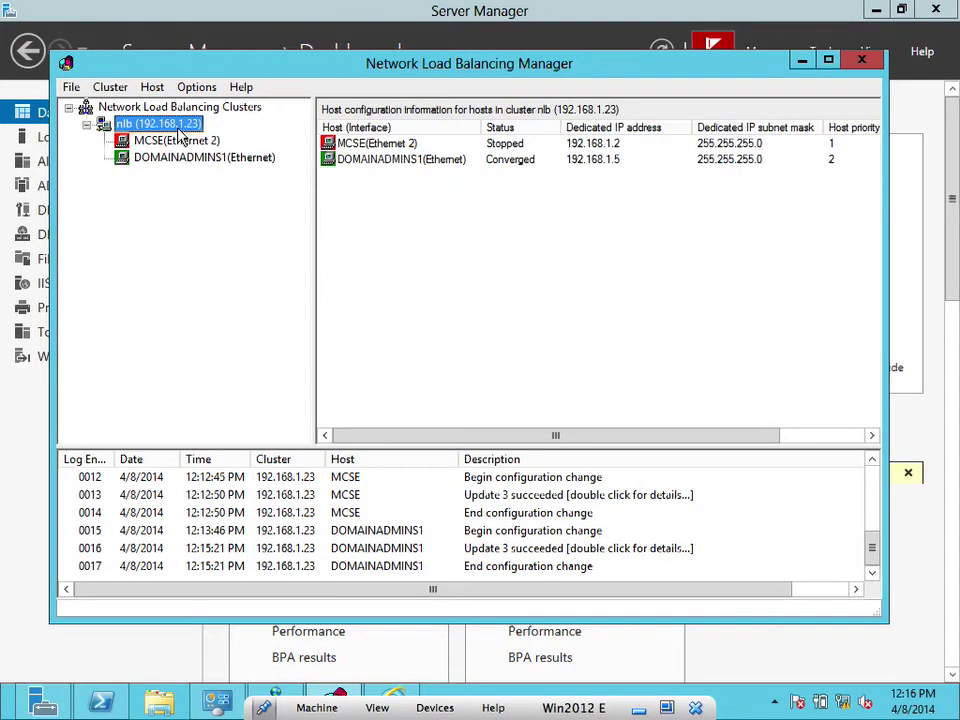
pyautogui.rightClick(198, 126)
pyautogui.click(232, 186)
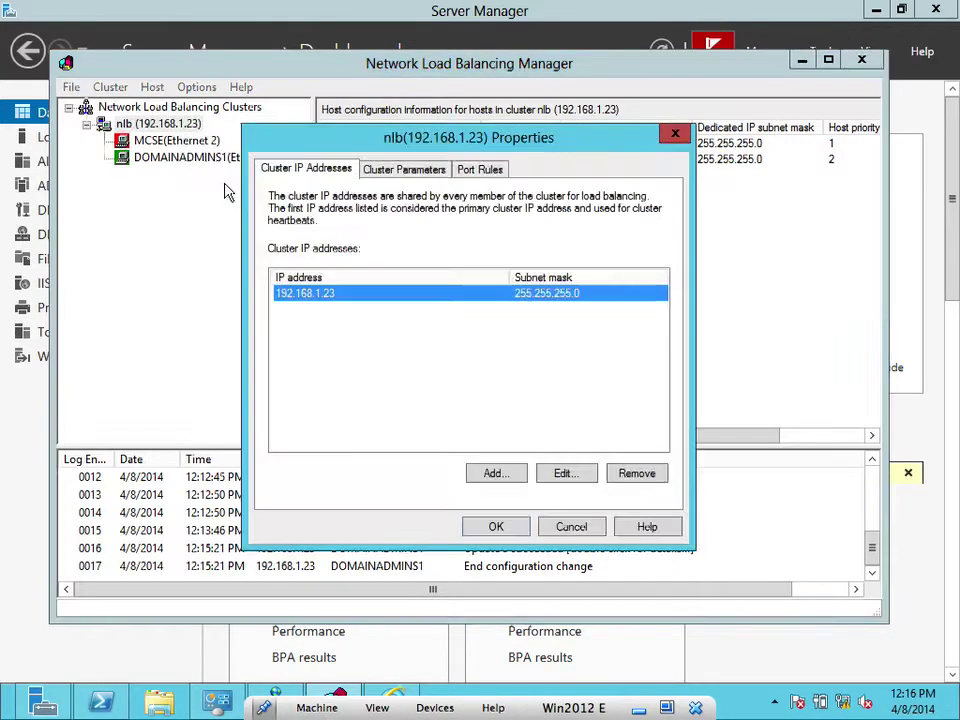
pyautogui.click(482, 169)
pyautogui.click(553, 380)
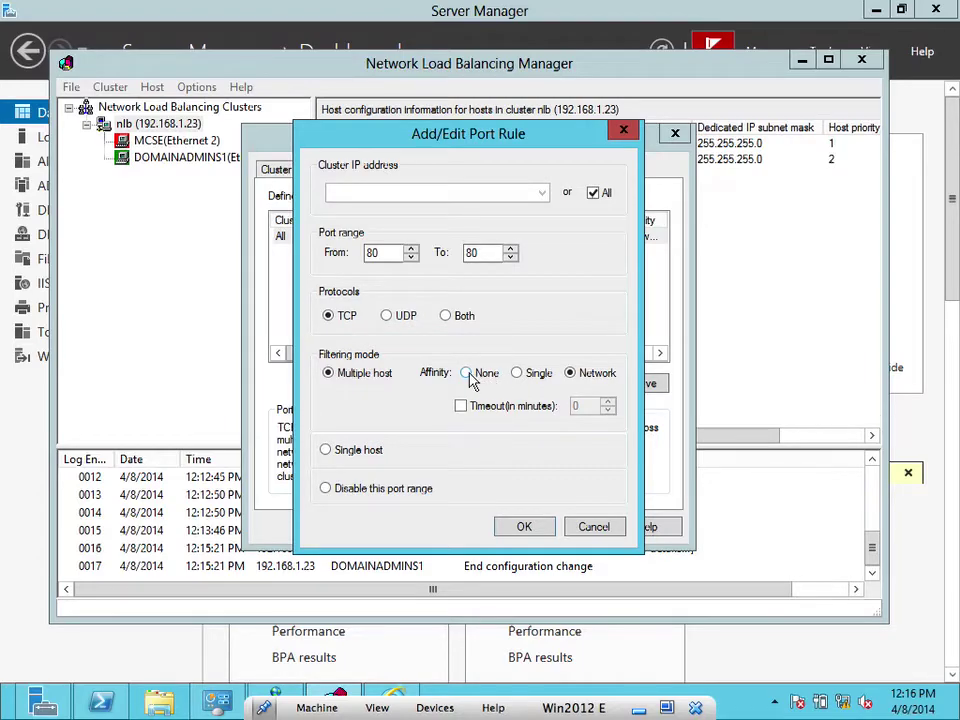
pyautogui.click(467, 374)
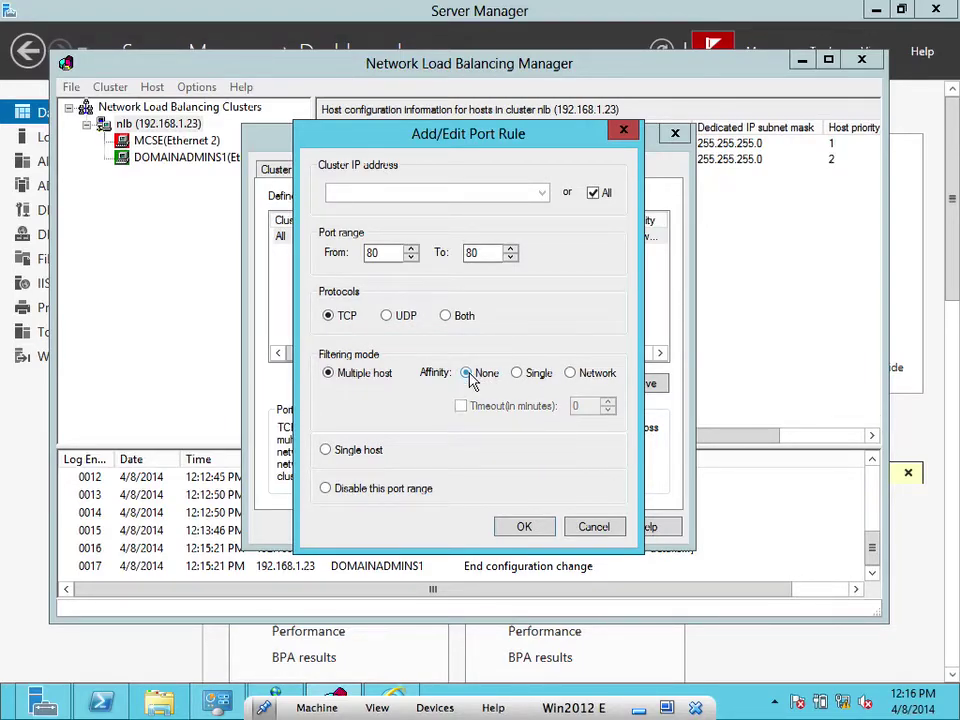
pyautogui.click(520, 529)
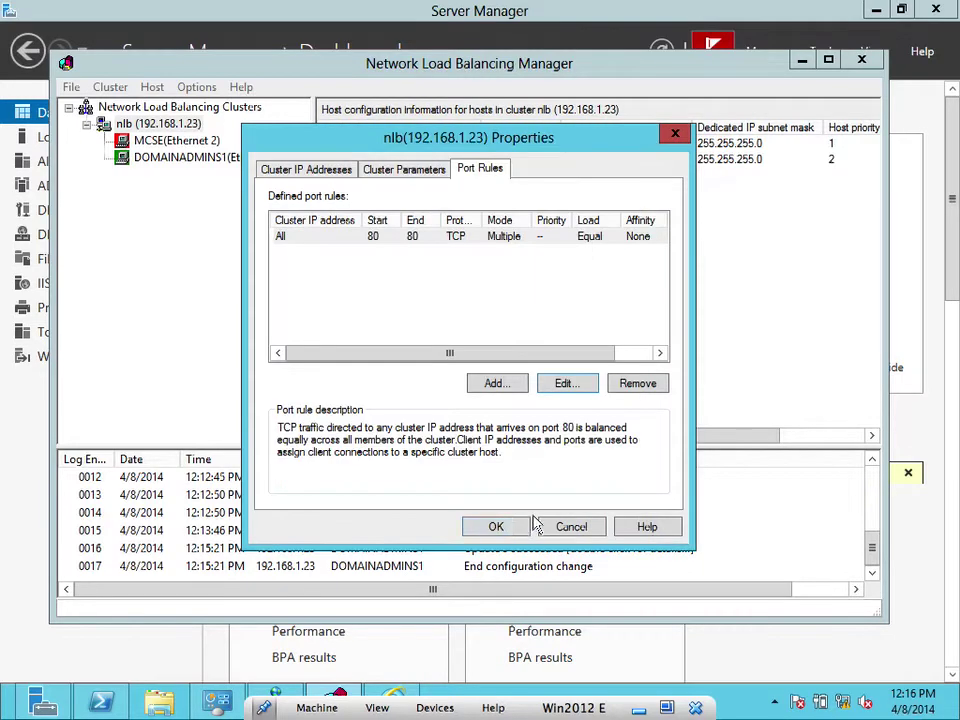
pyautogui.click(517, 528)
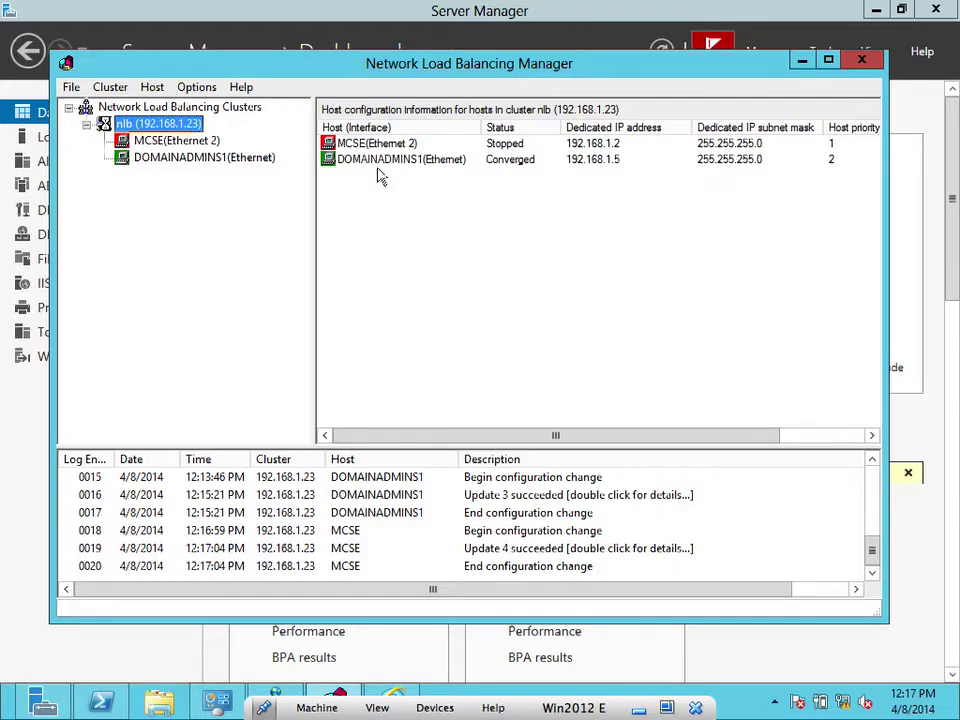
# Switch to Internet Explorer, load 192.168.1.23 again and reload the cluster page twice.
pyautogui.click(393, 696)
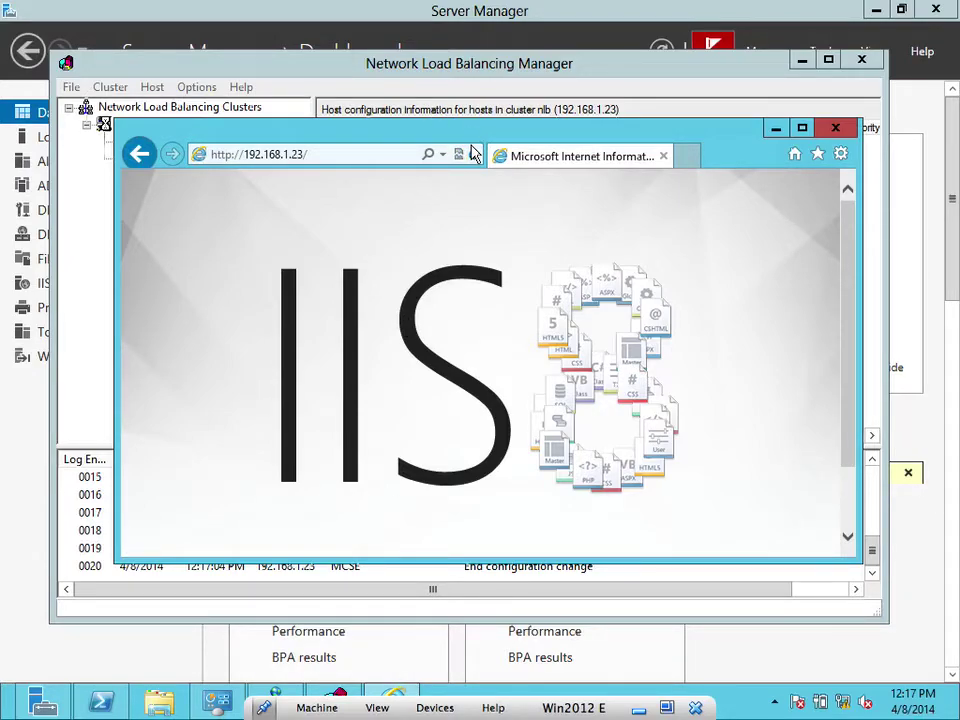
pyautogui.click(406, 152)
pyautogui.write('?')
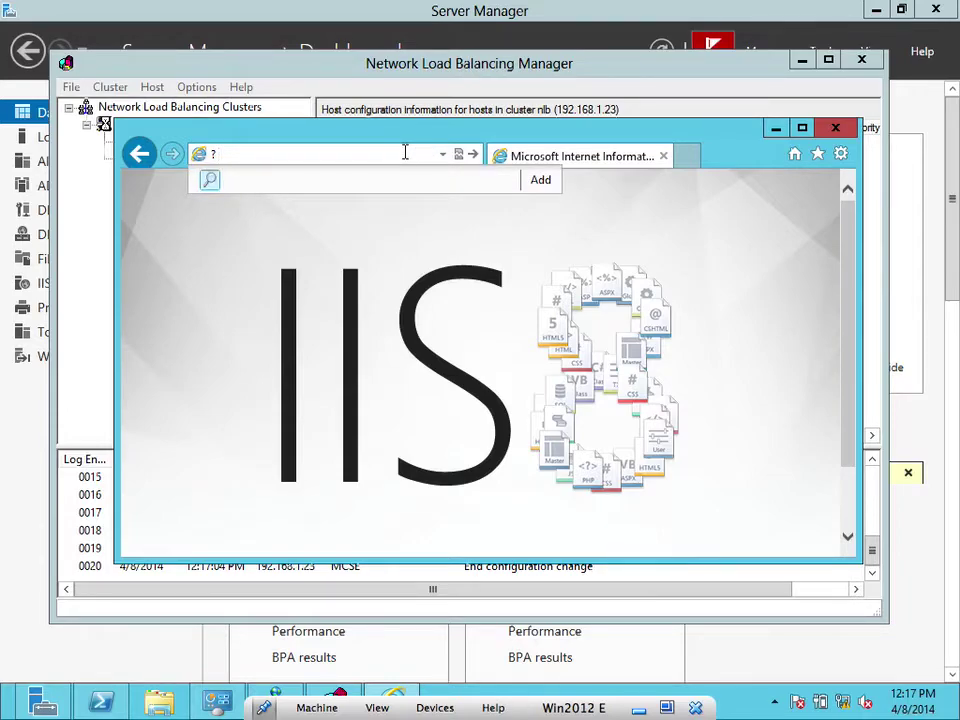
pyautogui.press('BackSpace')
pyautogui.write('1')
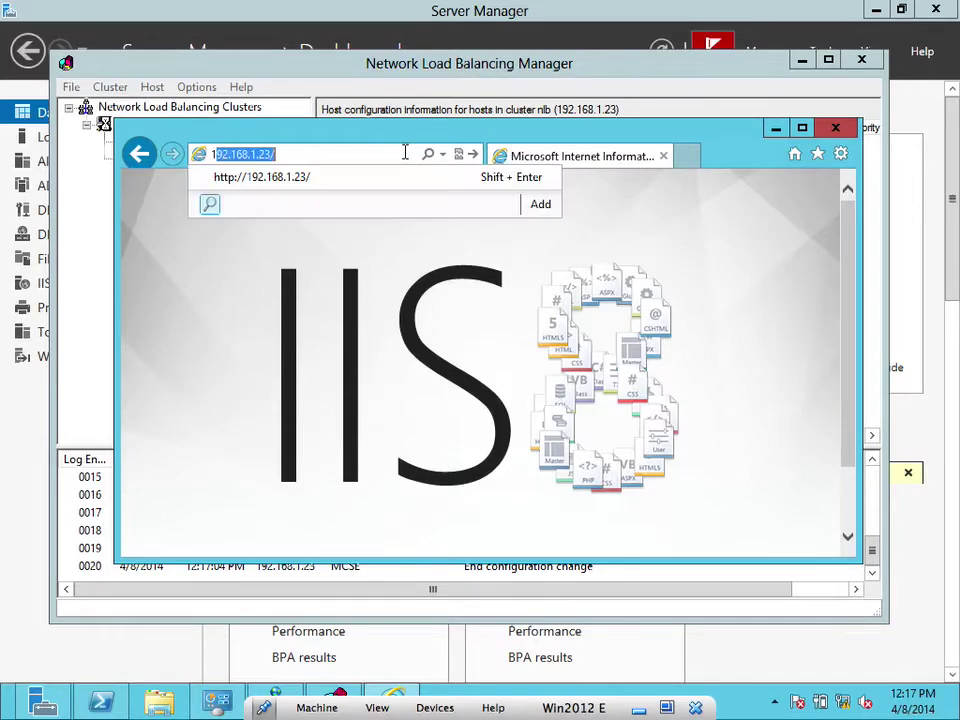
pyautogui.press('Right')
pyautogui.press('BackSpace')
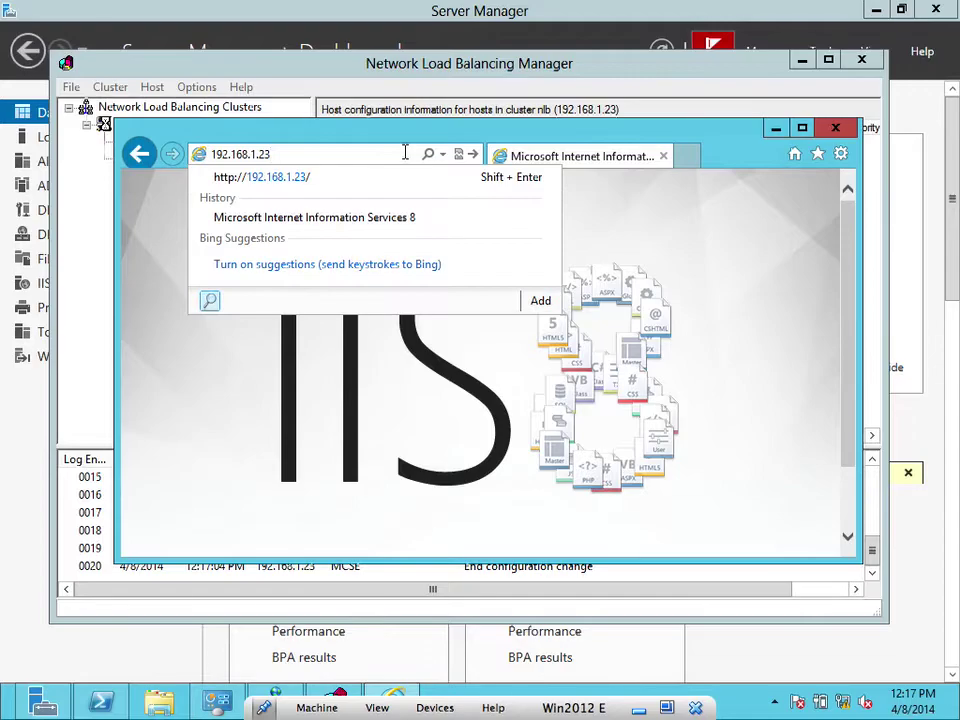
pyautogui.press('Return')
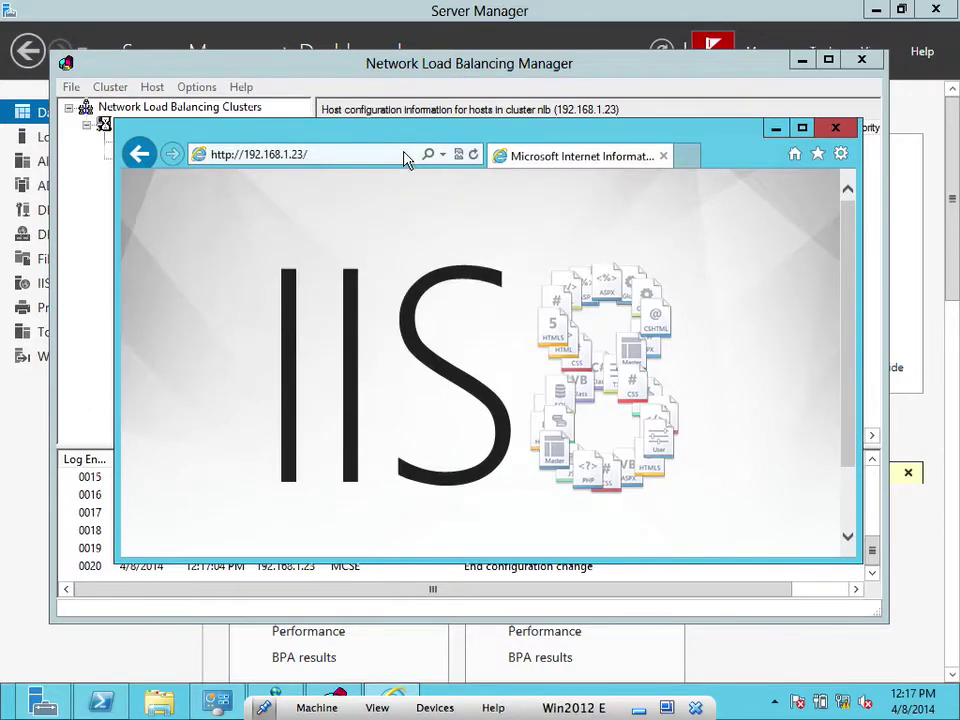
pyautogui.click(473, 156)
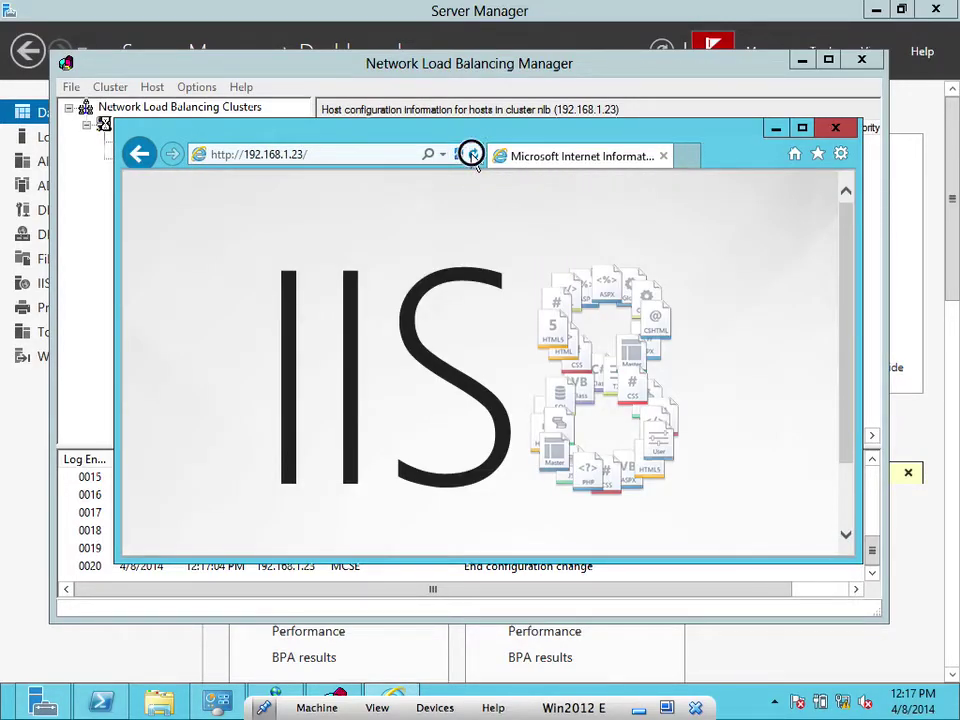
pyautogui.click(473, 156)
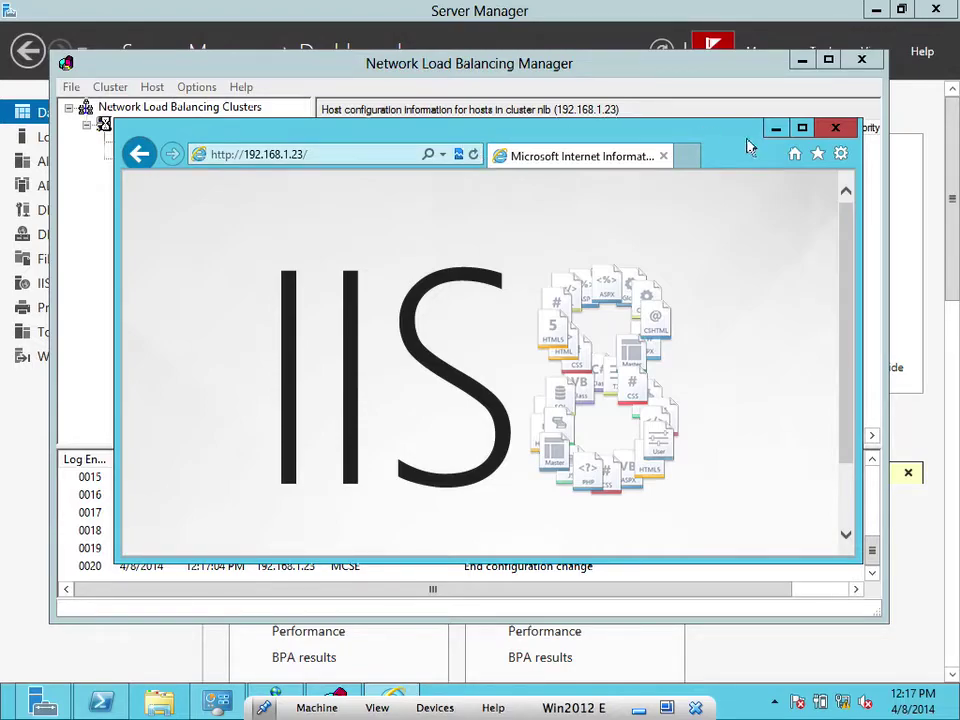
# Return to Server Manager, open Internet Information Services (IIS) Manager from the management tools and maximize its window.
pyautogui.click(777, 130)
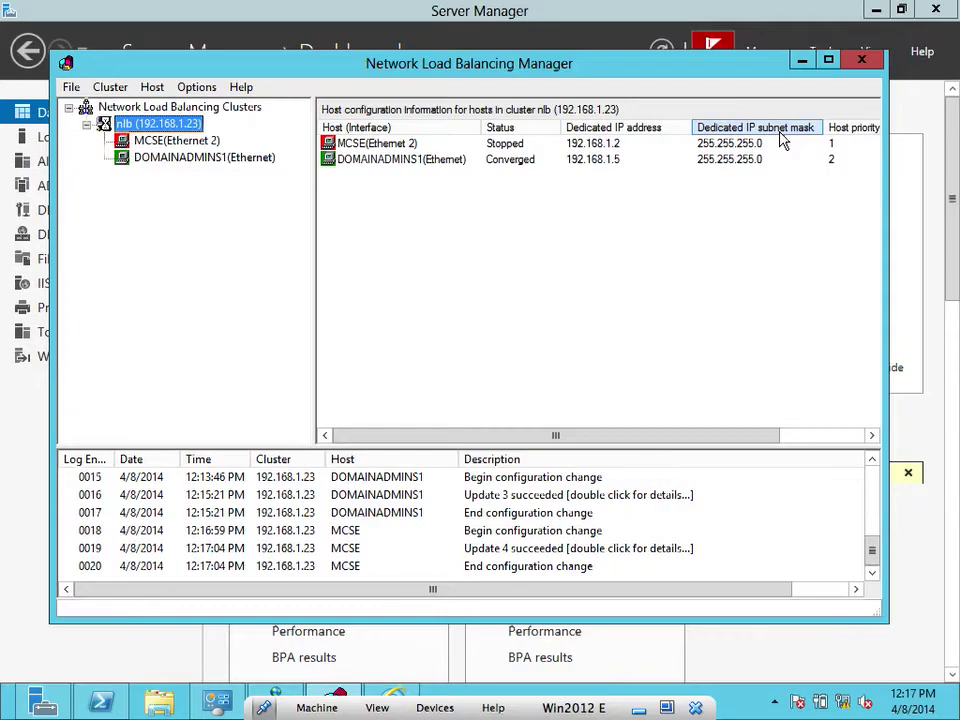
pyautogui.click(802, 61)
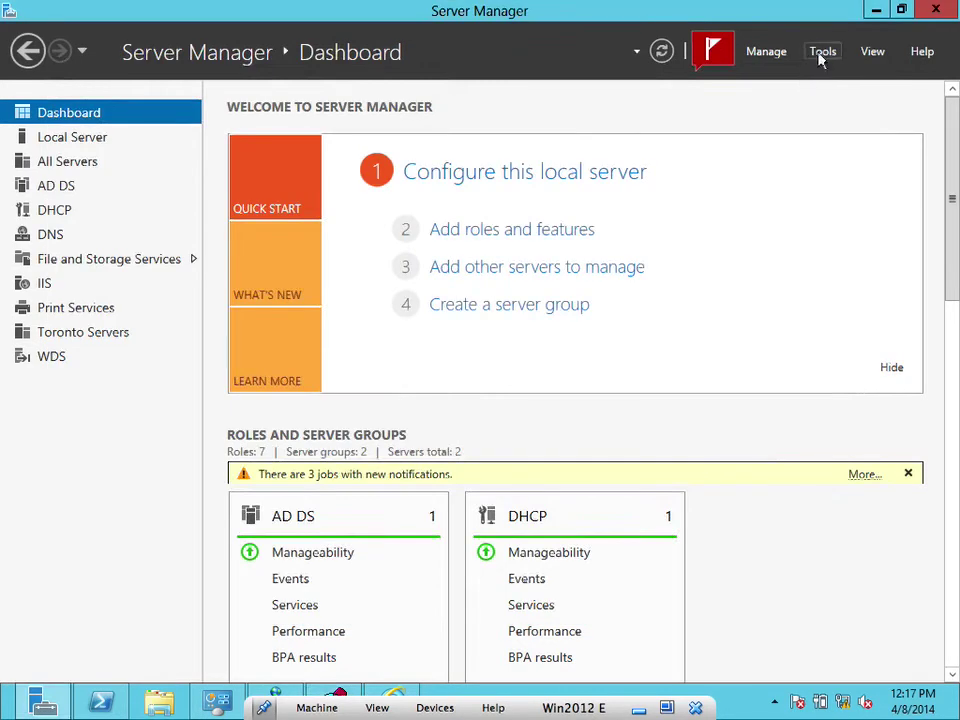
pyautogui.click(822, 58)
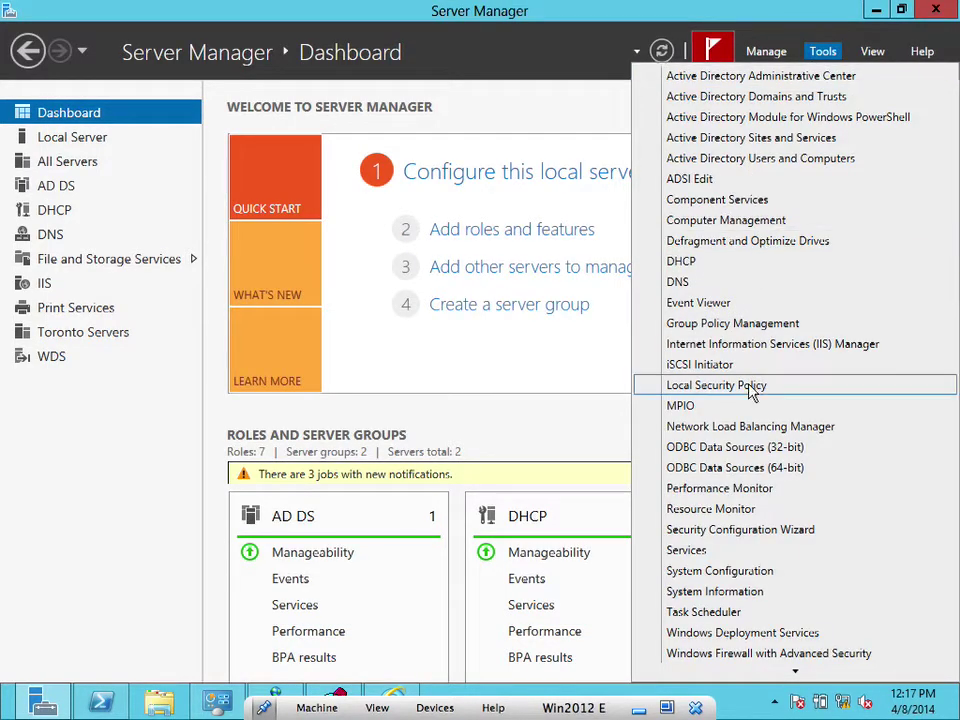
pyautogui.scroll(-2, 743, 400)
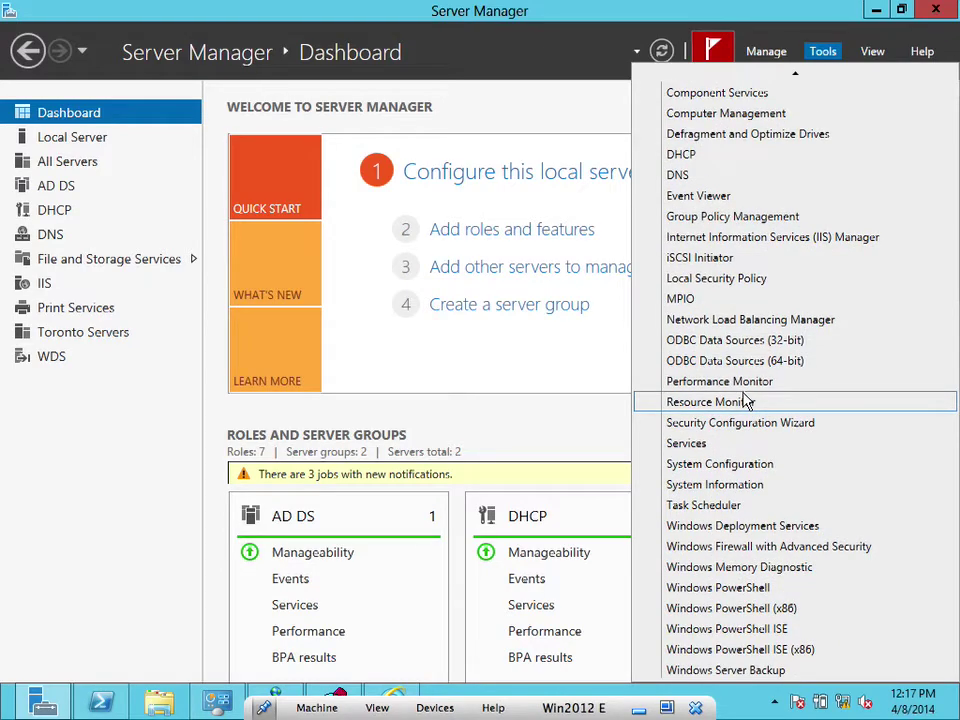
pyautogui.scroll(2, 743, 425)
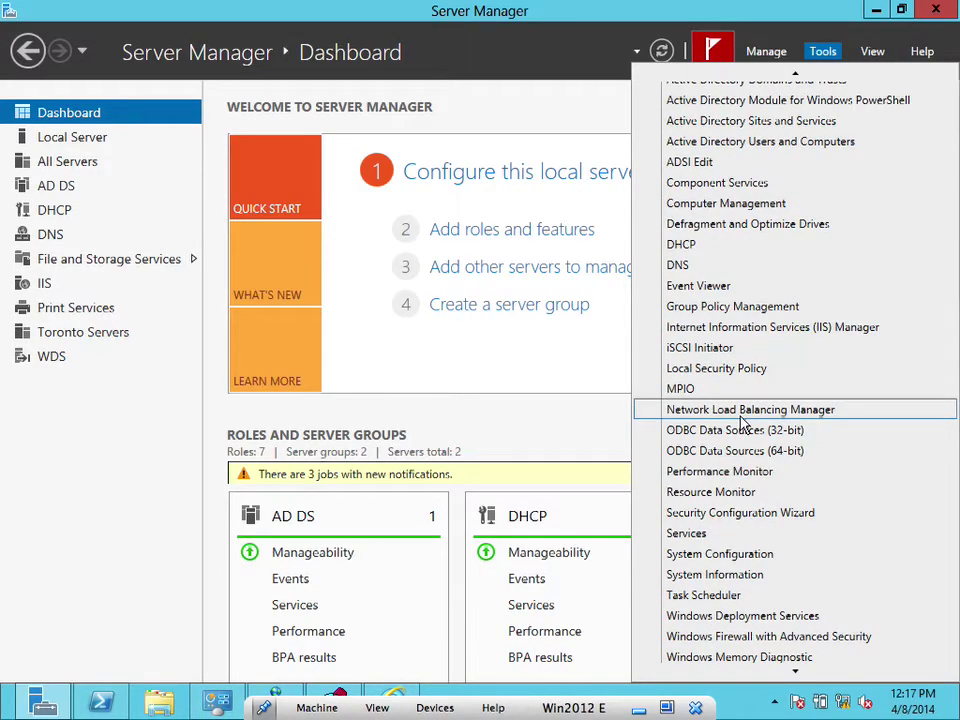
pyautogui.scroll(1, 743, 425)
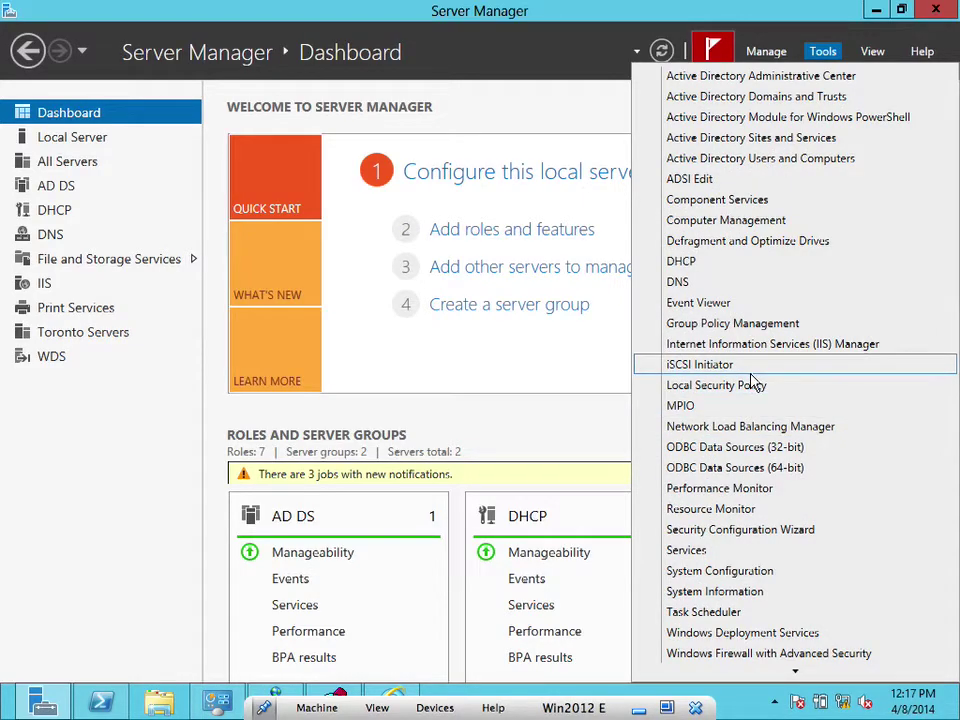
pyautogui.scroll(-1, 755, 383)
pyautogui.scroll(-4, 755, 383)
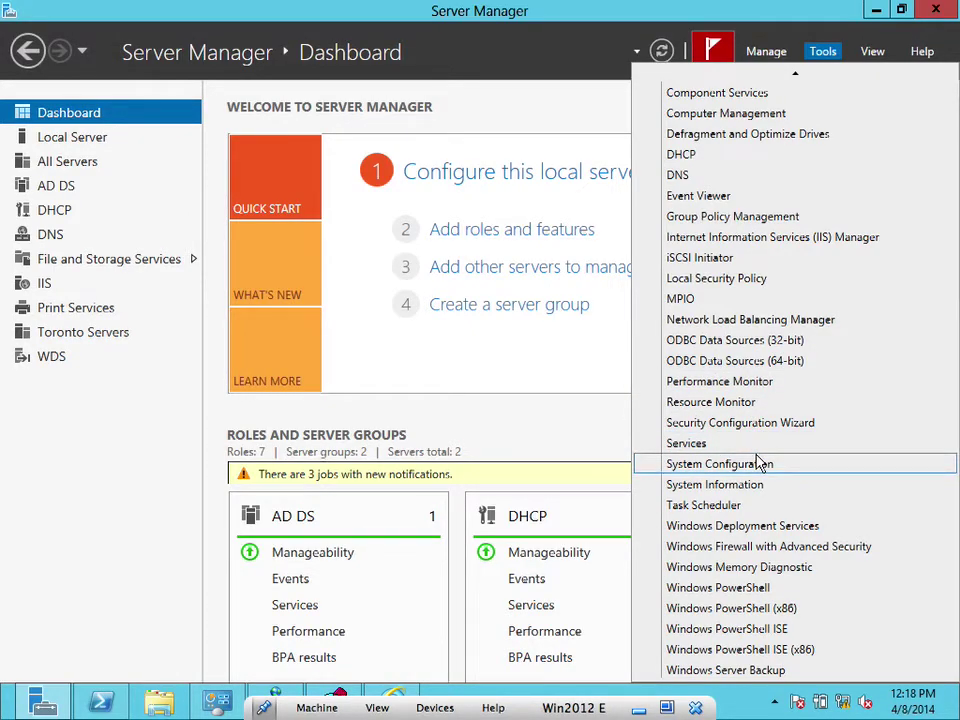
pyautogui.scroll(2, 757, 462)
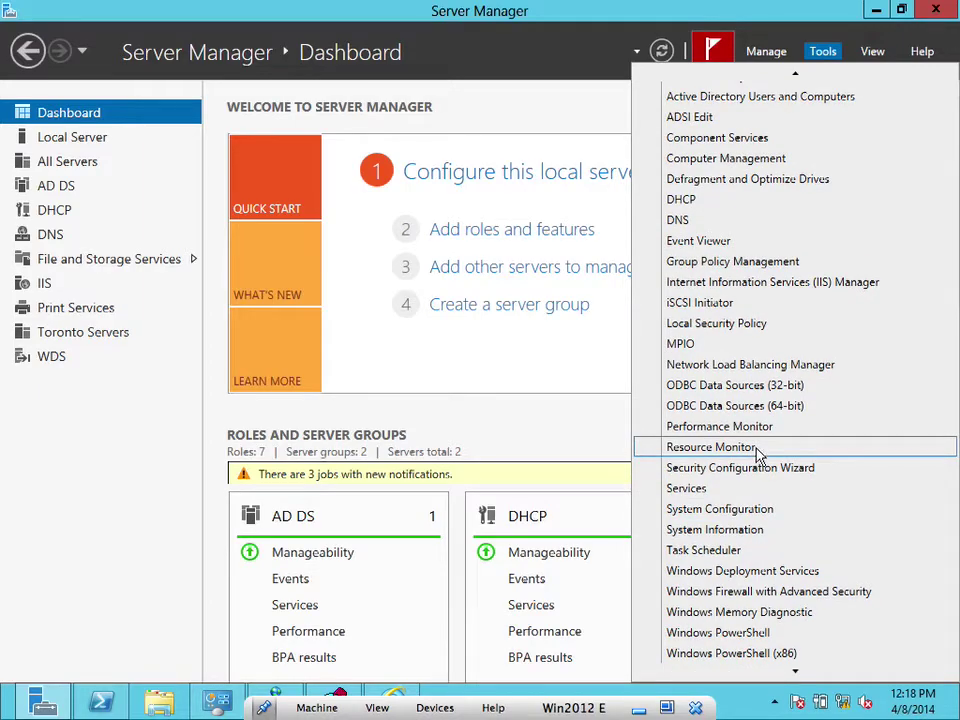
pyautogui.scroll(-2, 757, 452)
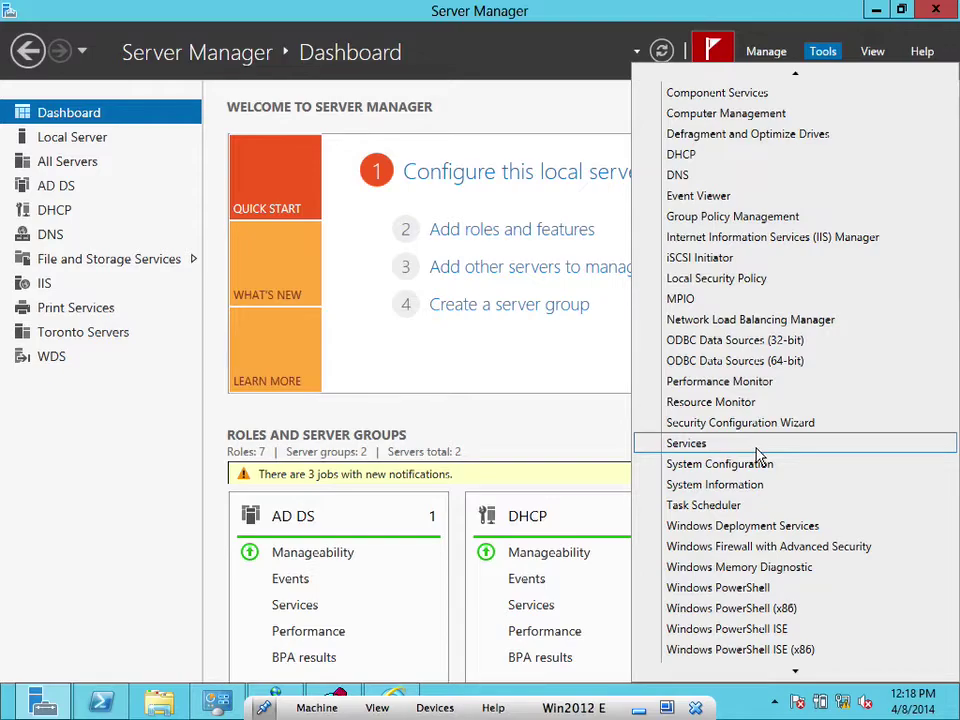
pyautogui.click(753, 240)
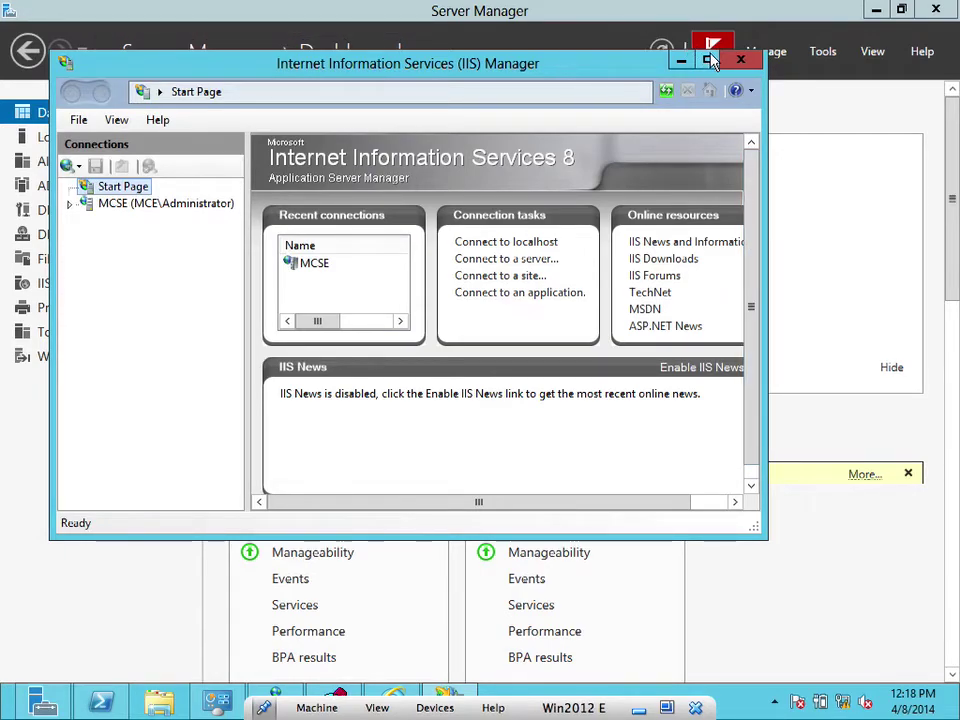
pyautogui.click(707, 59)
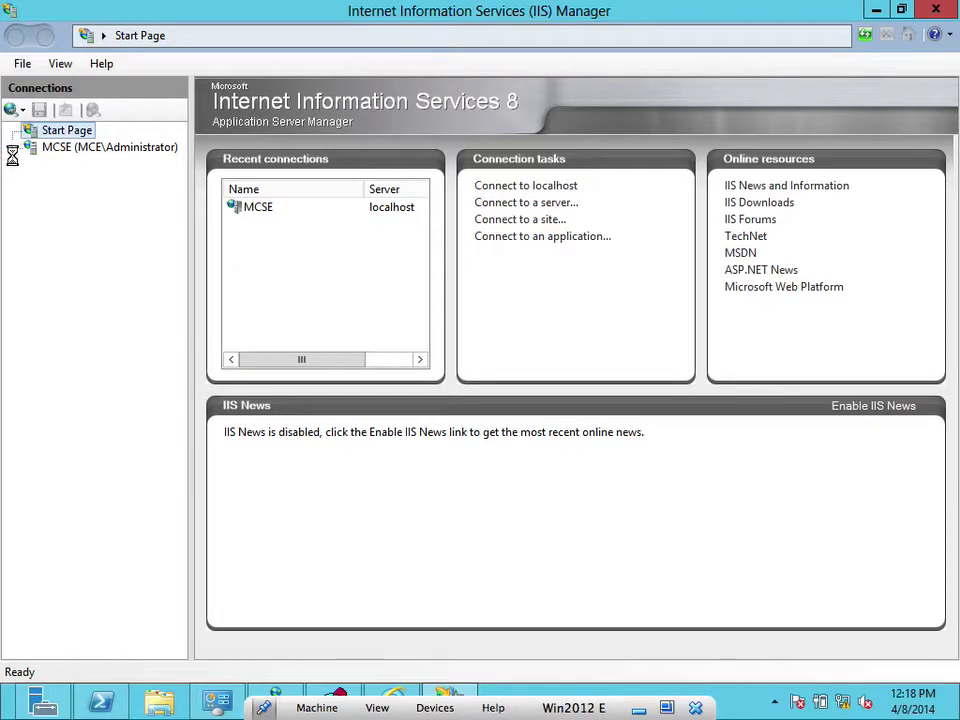
# Expand the MCSE server, get the Web Platform prompt and its web page out of the way, and open the Default Web Site.
pyautogui.click(52, 149)
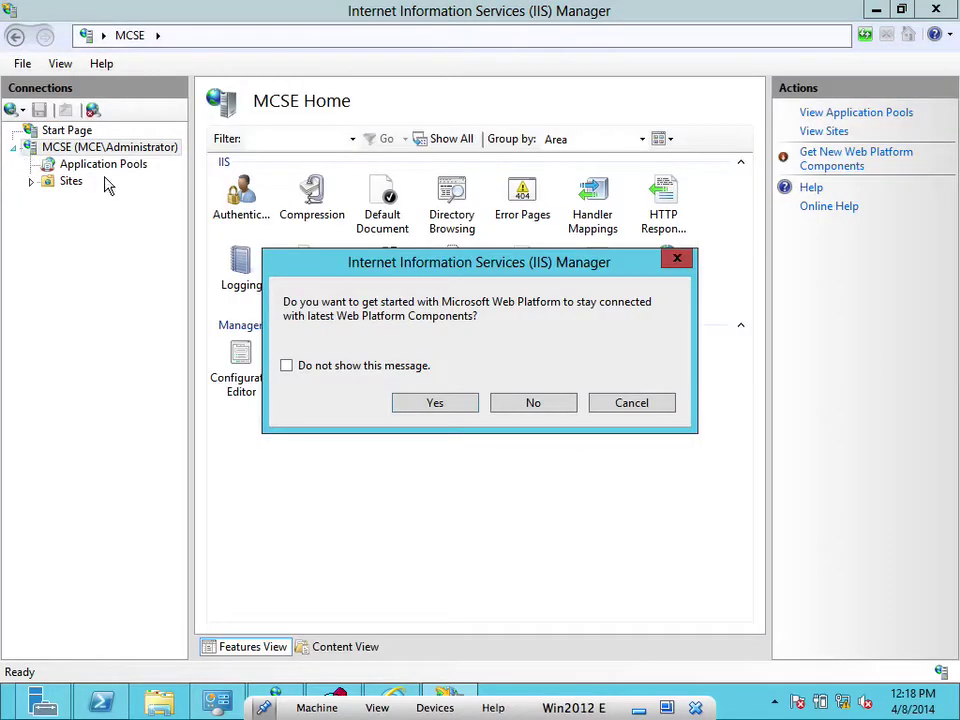
pyautogui.click(435, 403)
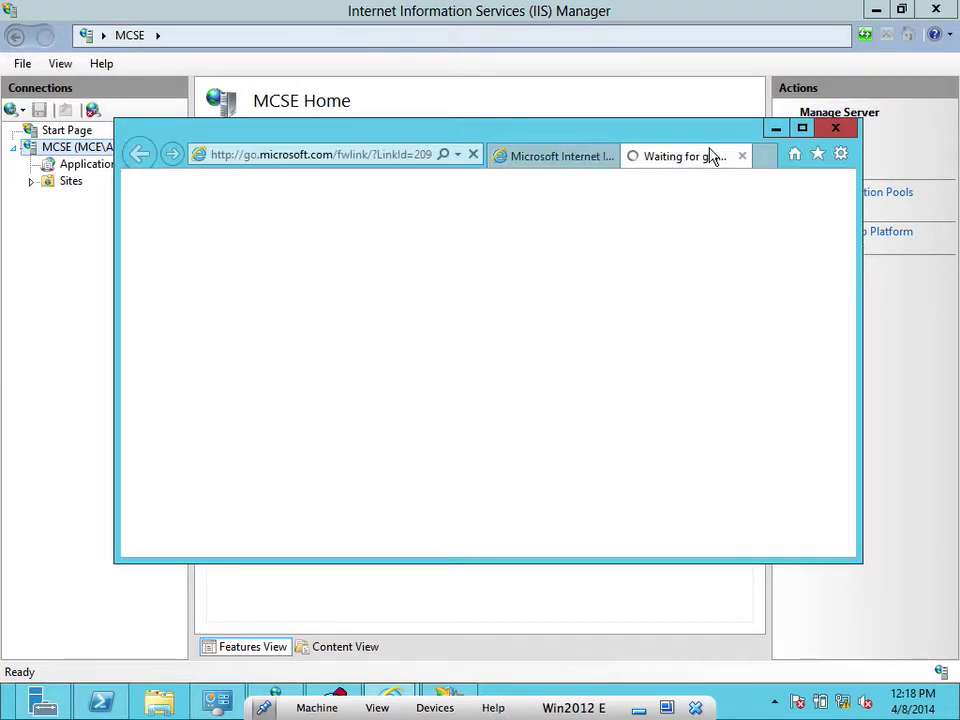
pyautogui.click(743, 157)
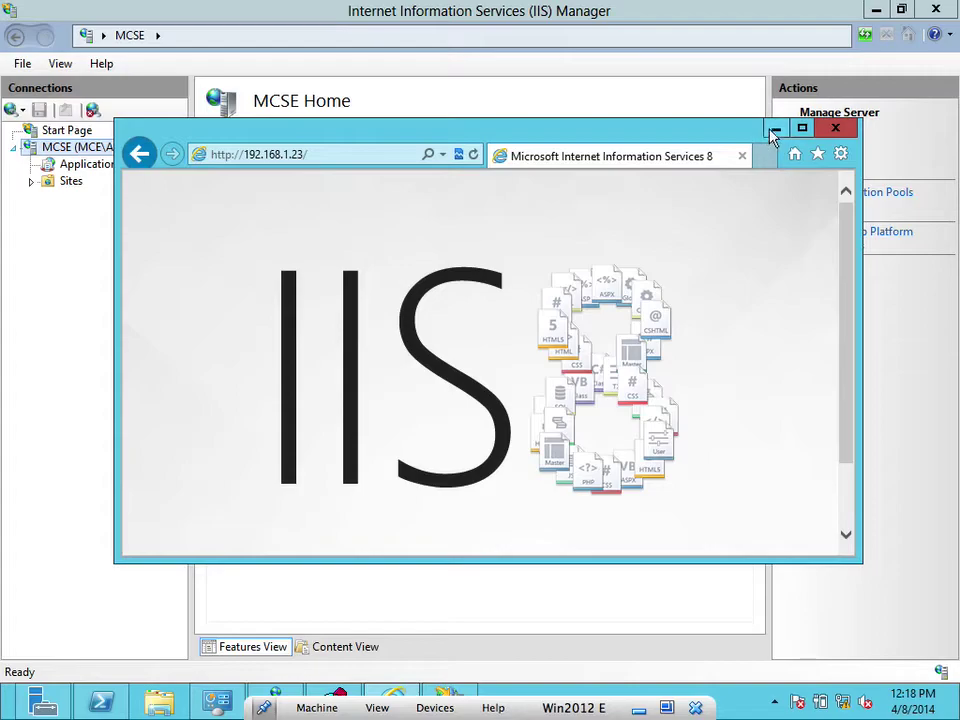
pyautogui.click(776, 129)
pyautogui.click(31, 181)
pyautogui.click(66, 182)
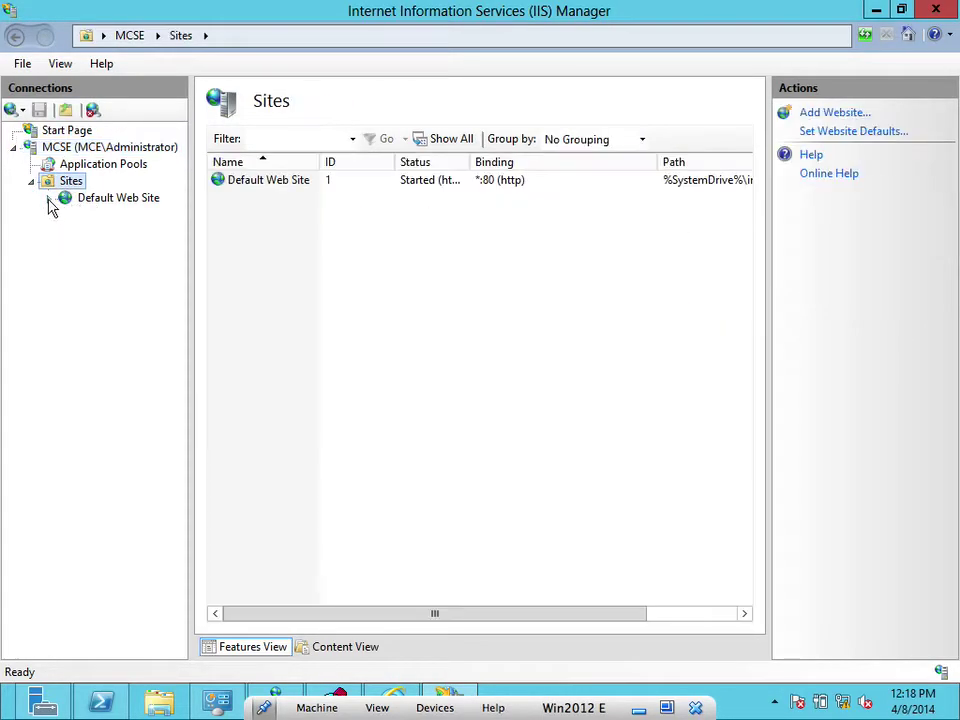
pyautogui.click(80, 200)
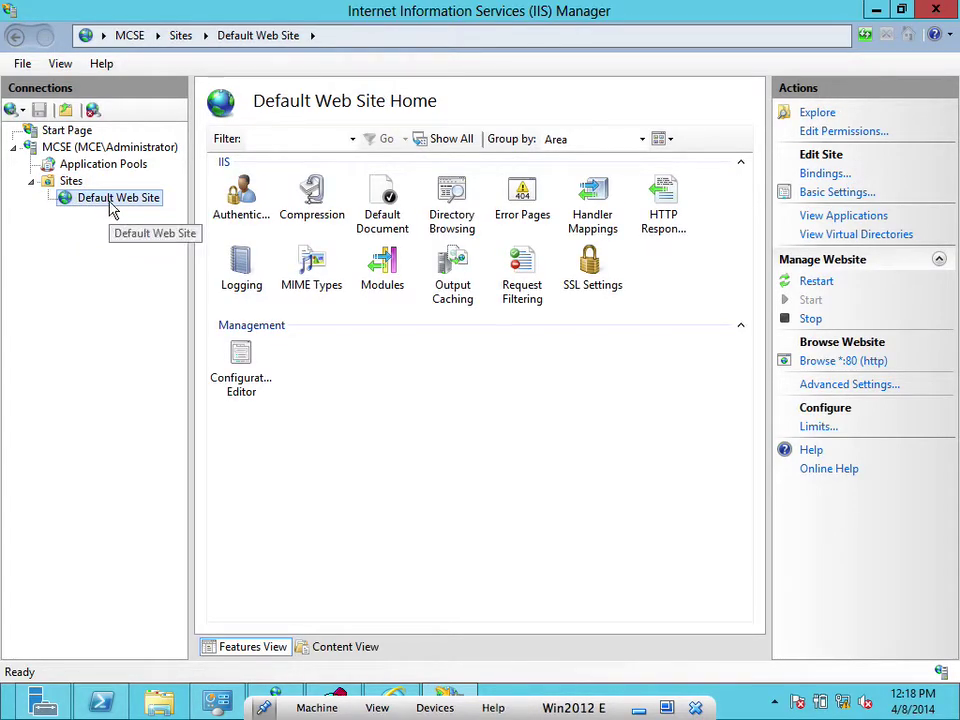
# Inspect the IP address choices of the Default Web Site's http binding on port 80 without keeping any change.
pyautogui.click(822, 176)
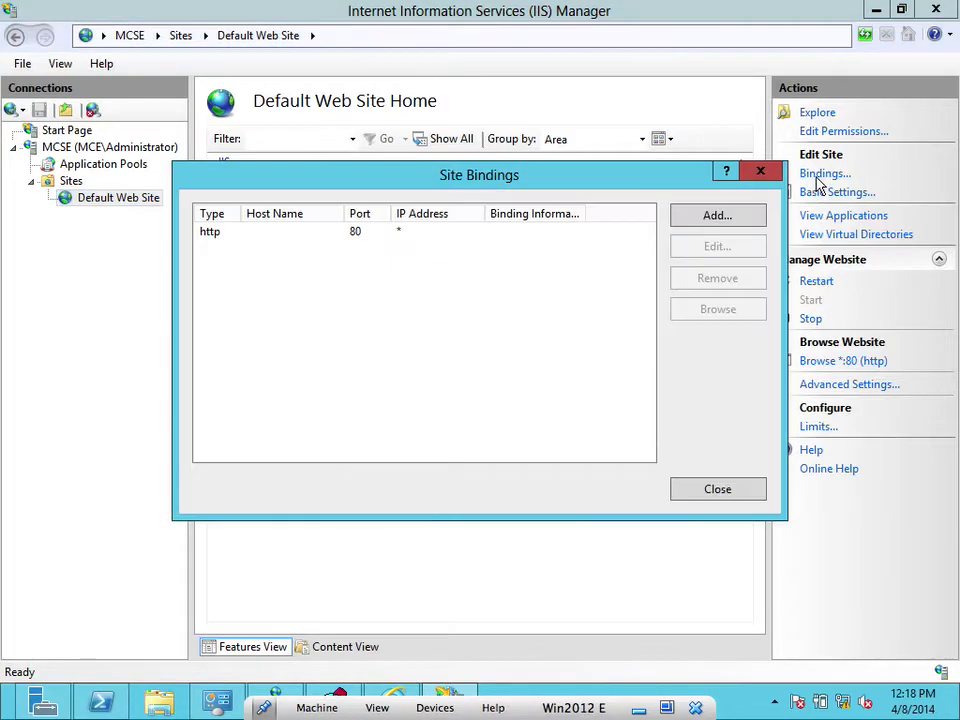
pyautogui.click(357, 234)
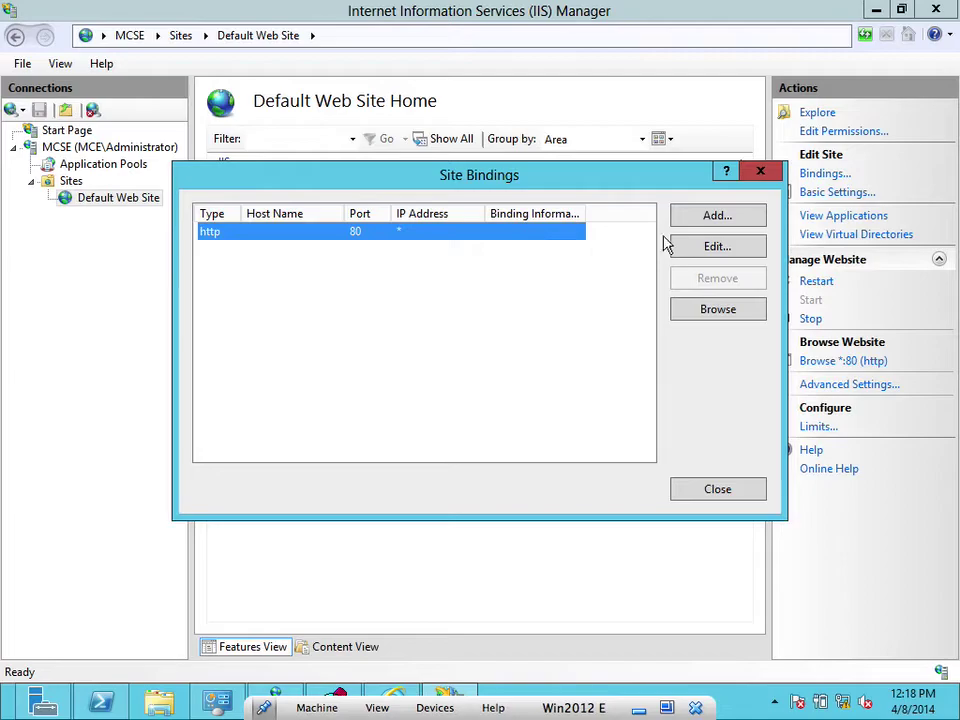
pyautogui.click(697, 248)
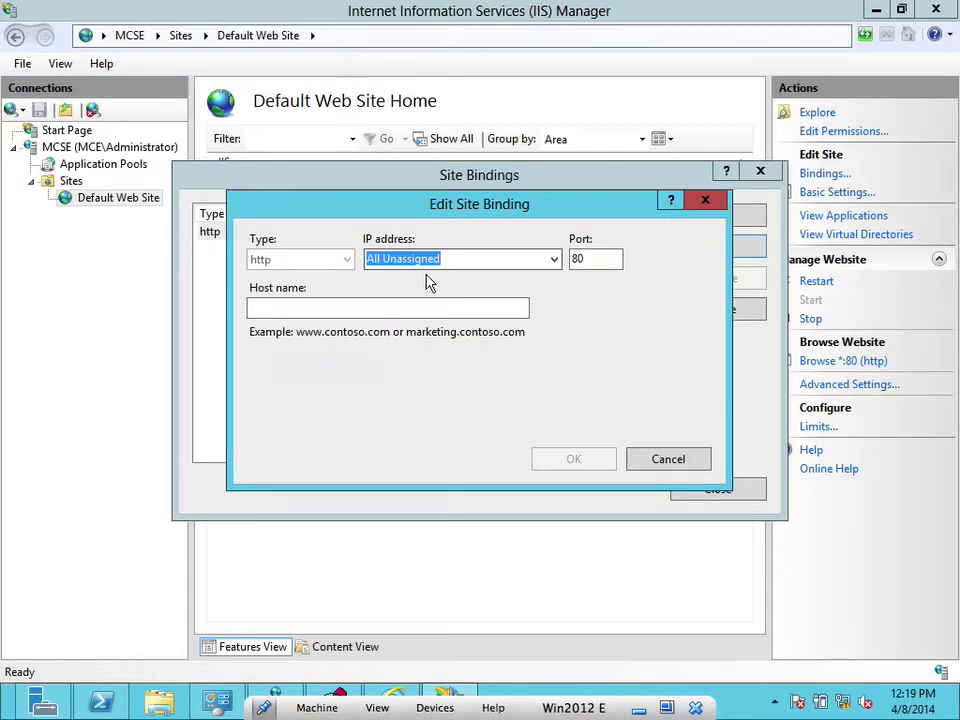
pyautogui.click(553, 260)
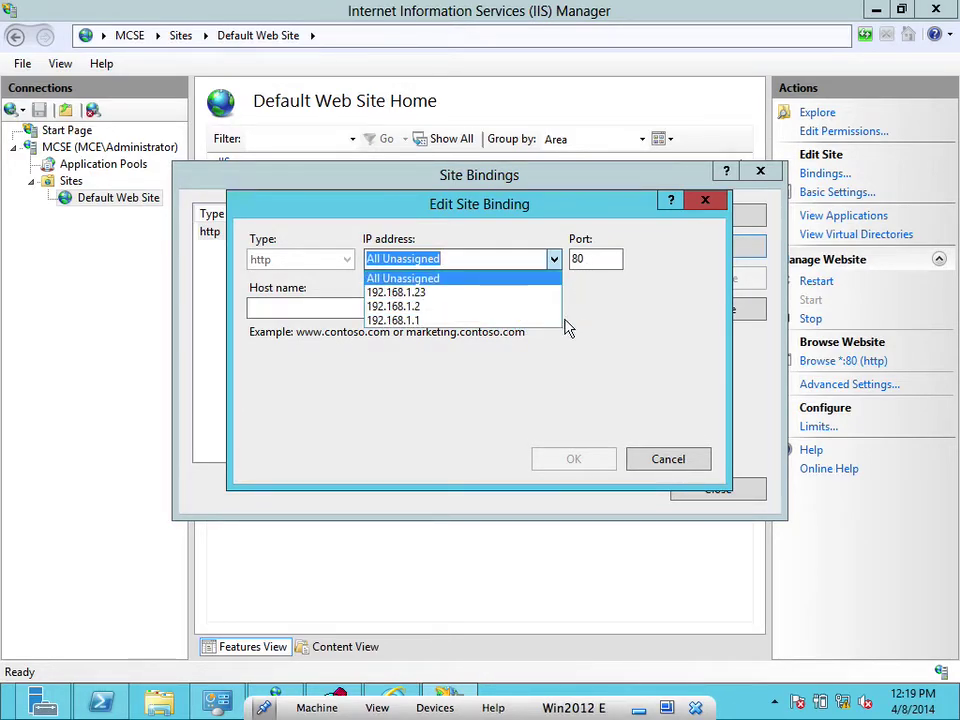
pyautogui.click(599, 321)
pyautogui.click(647, 457)
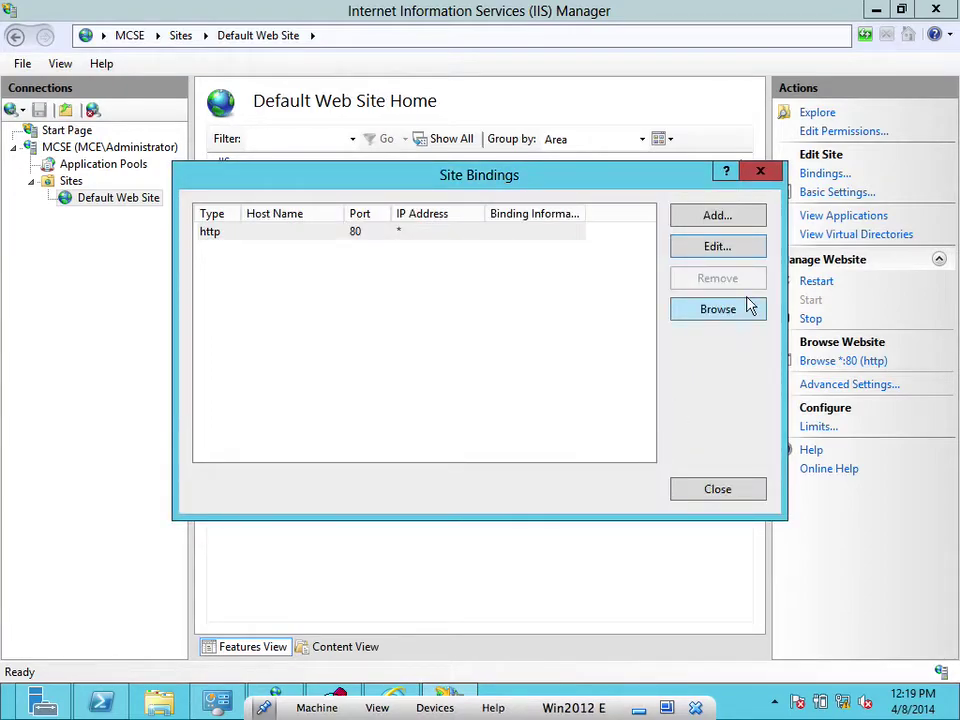
# Start a new https binding for the Default Web Site on port 443 with IP address 192.168.1.1.
pyautogui.click(729, 219)
pyautogui.click(340, 260)
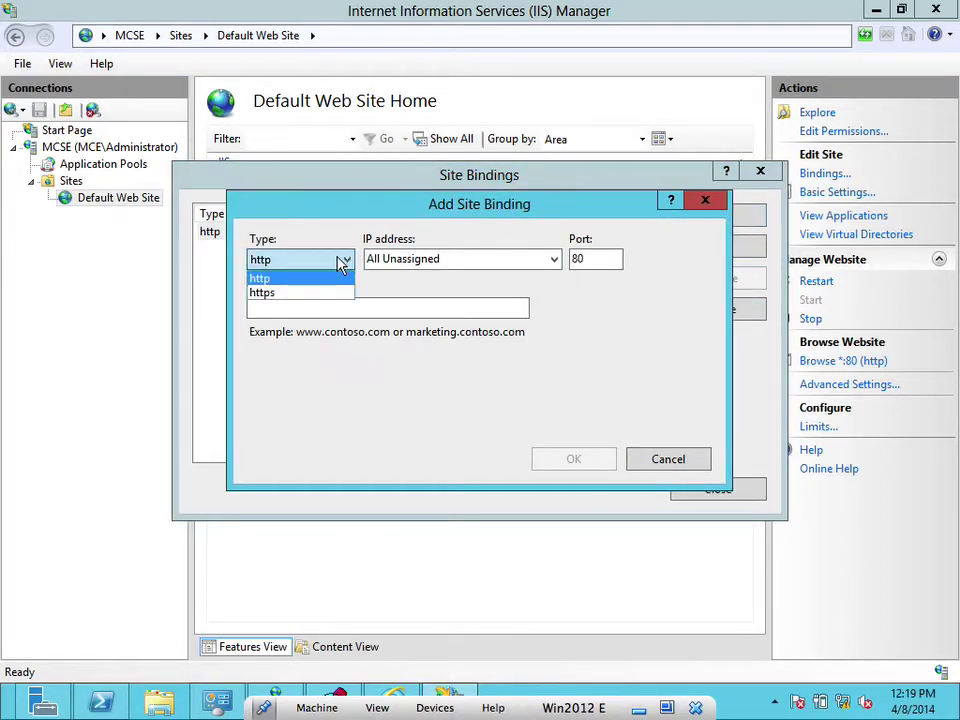
pyautogui.click(325, 293)
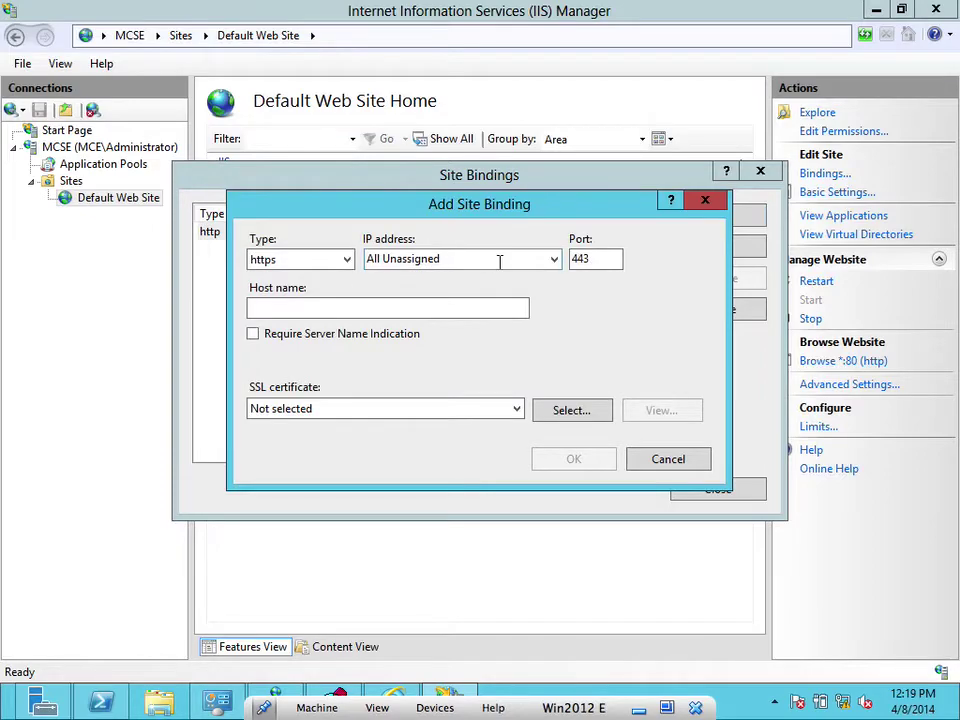
pyautogui.click(553, 259)
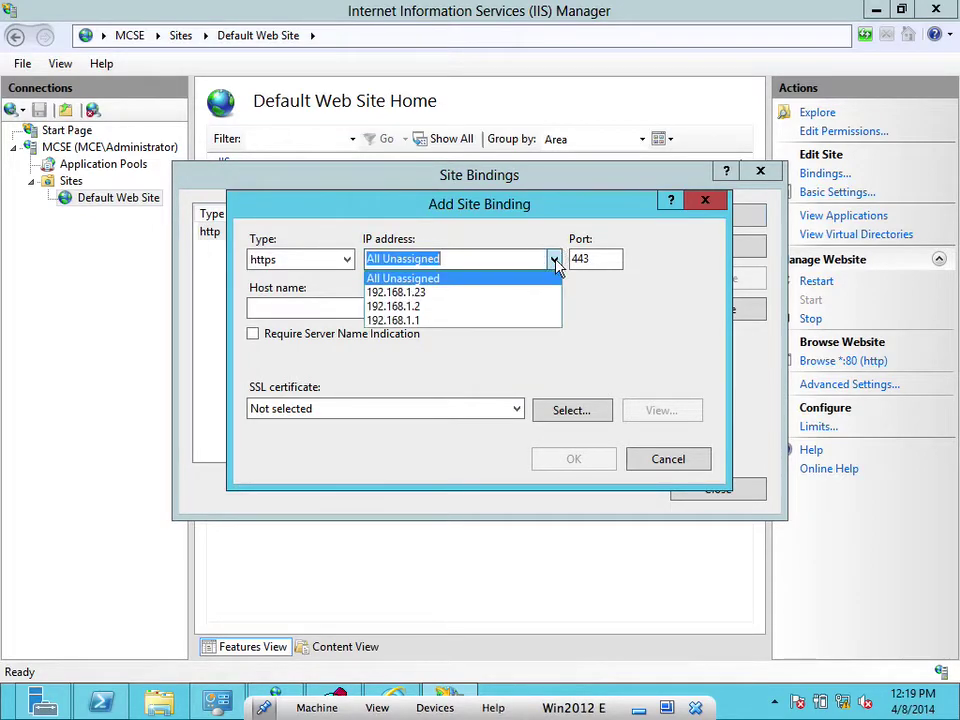
pyautogui.click(538, 321)
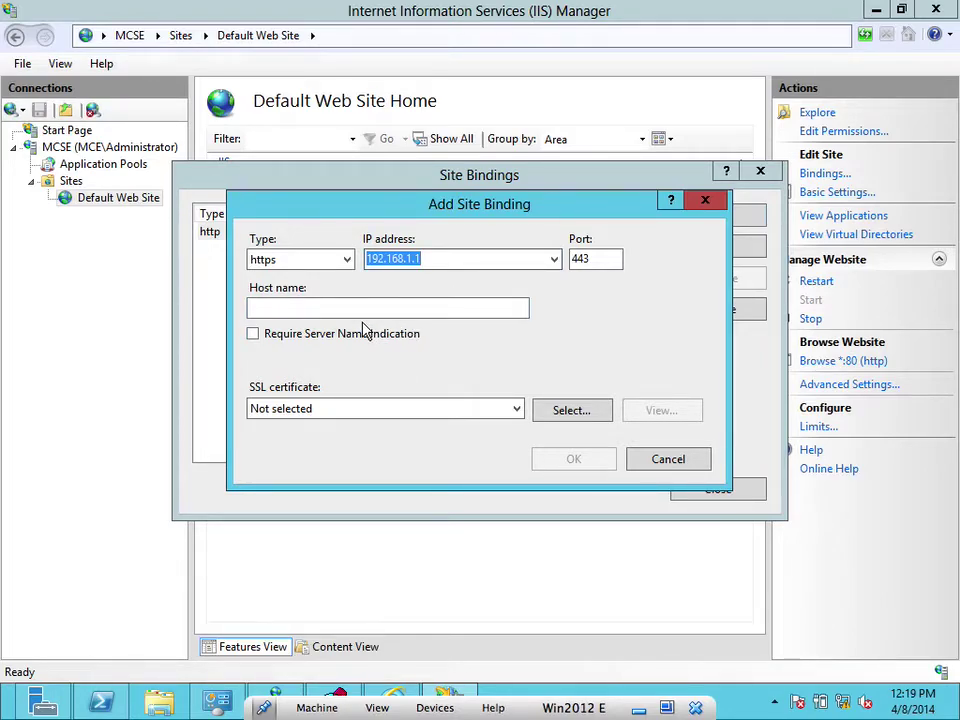
# Check which SSL certificates can be selected for the new https binding, discard the binding and close the site bindings.
pyautogui.click(326, 308)
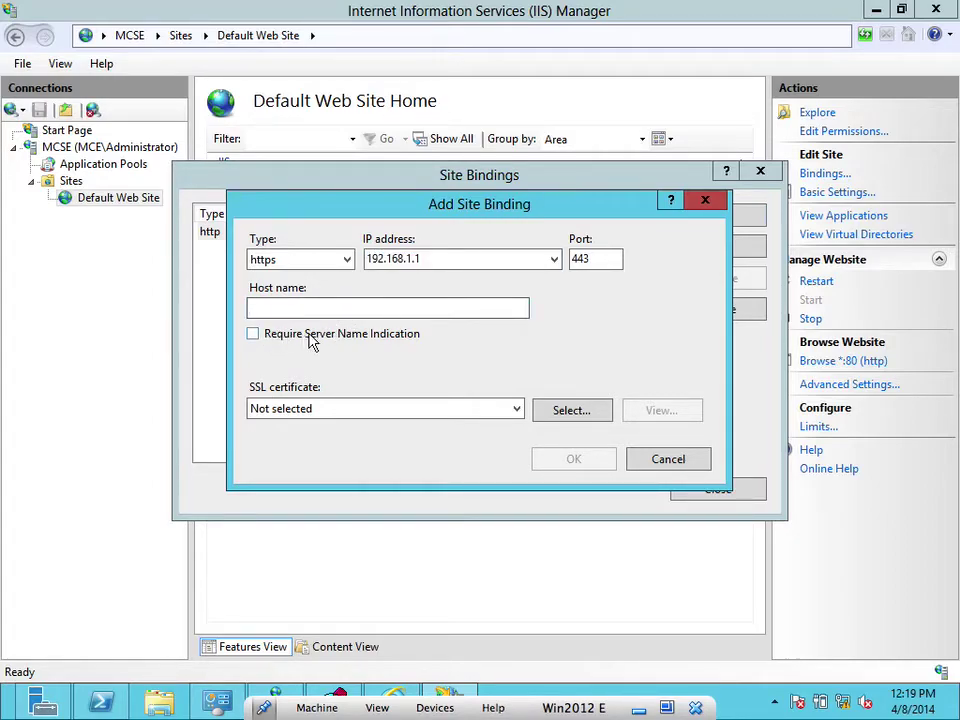
pyautogui.click(406, 410)
pyautogui.click(399, 410)
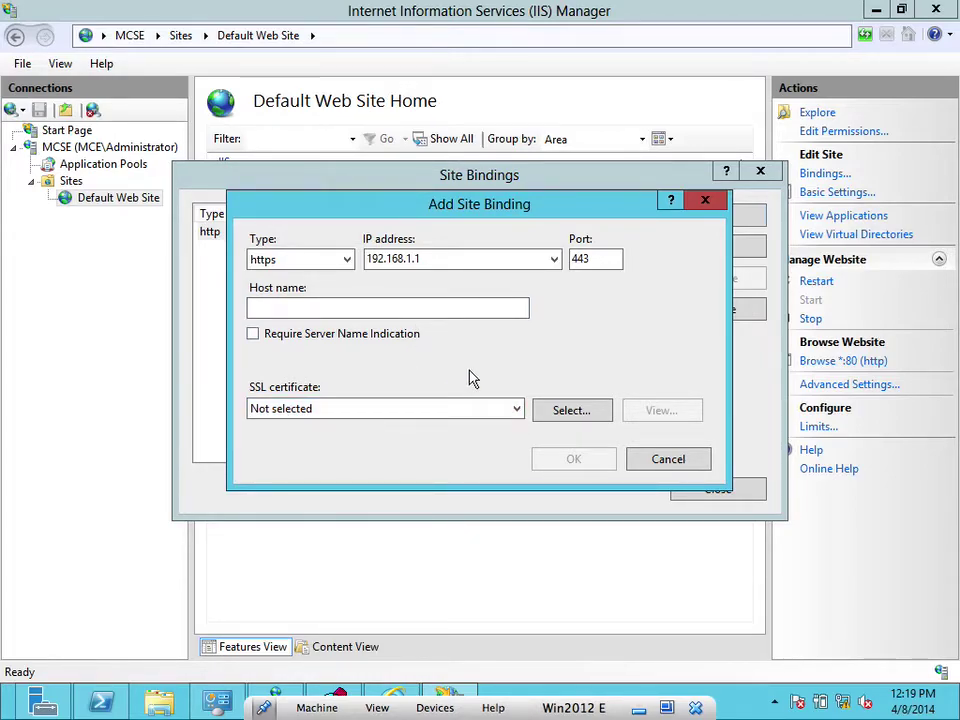
pyautogui.click(568, 411)
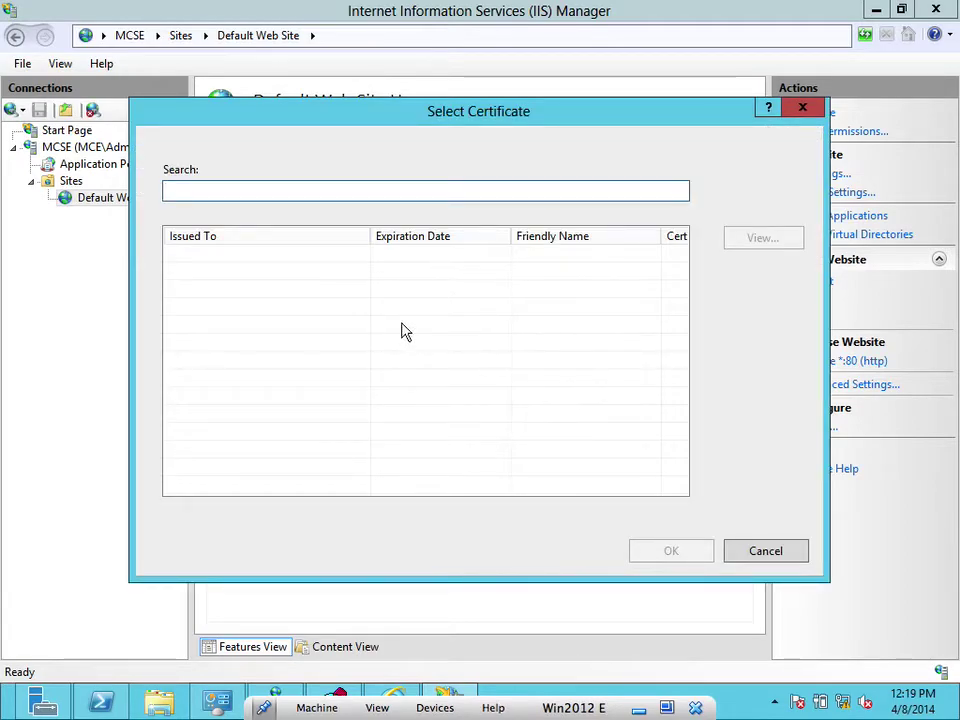
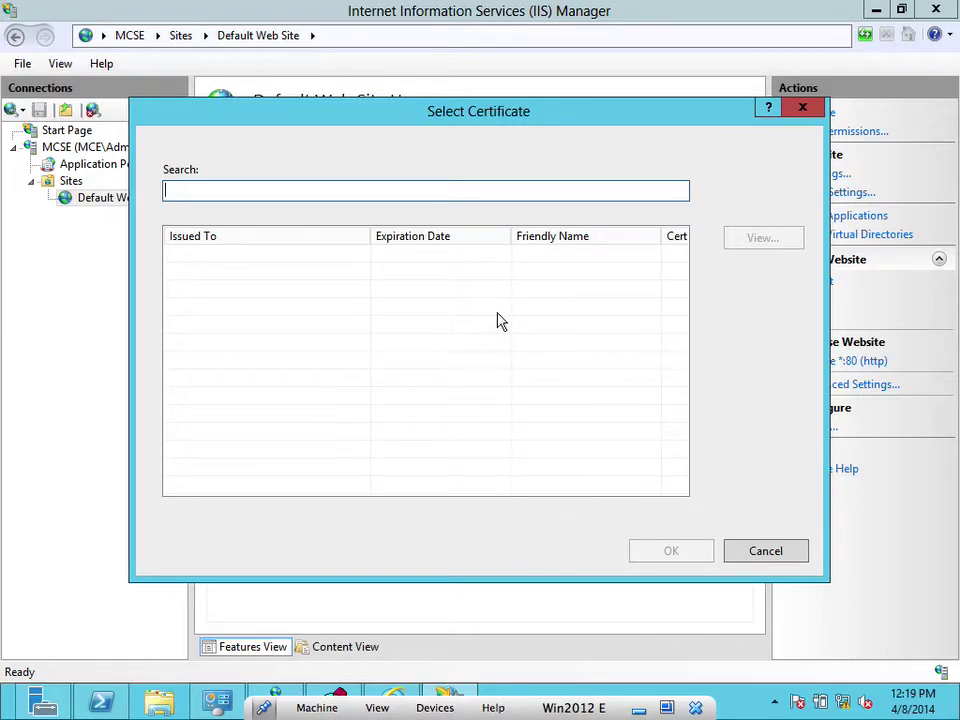
pyautogui.click(765, 551)
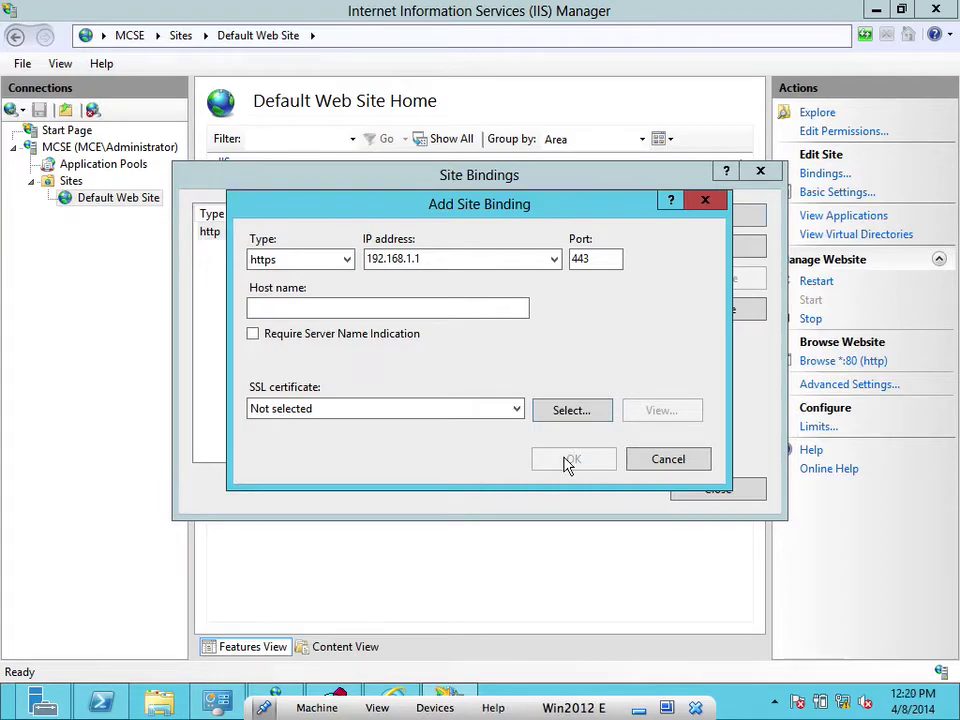
pyautogui.click(673, 460)
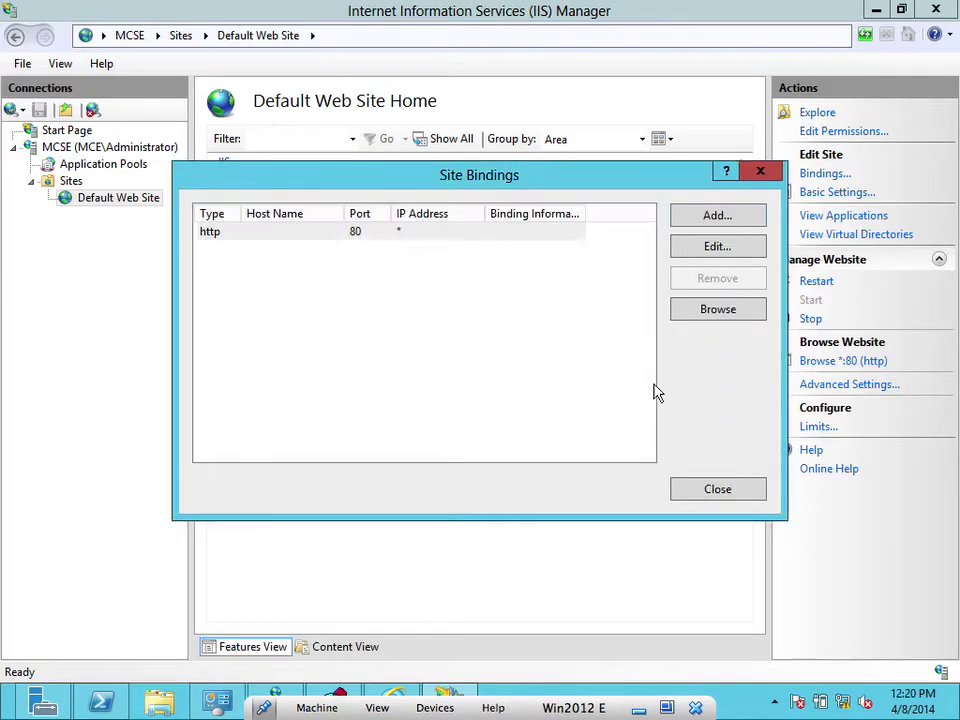
pyautogui.click(724, 490)
# Browse the Default Web Site on port 80, close its localhost page and minimize the browser.
pyautogui.click(823, 362)
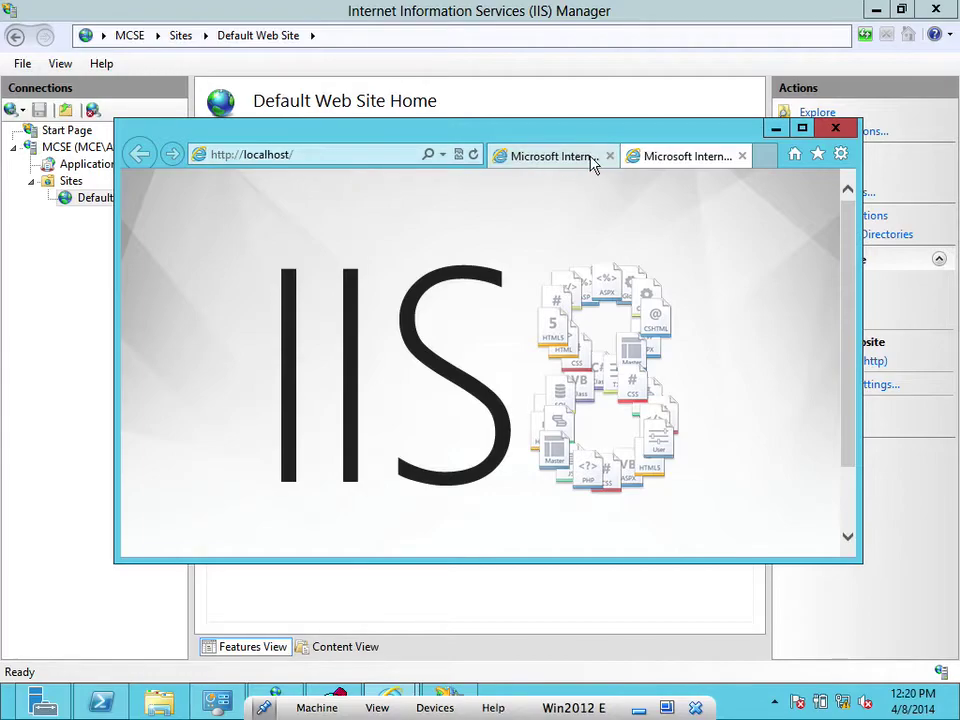
pyautogui.click(742, 157)
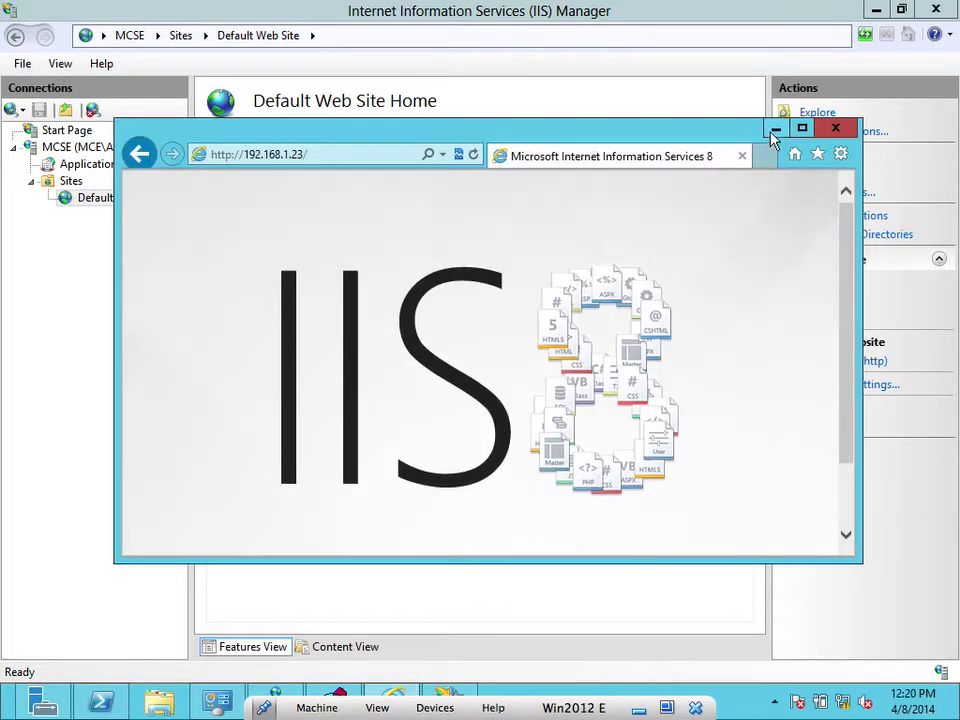
pyautogui.click(775, 130)
# Inspect the Bindings entry in the Default Web Site's advanced settings without changing anything.
pyautogui.click(822, 385)
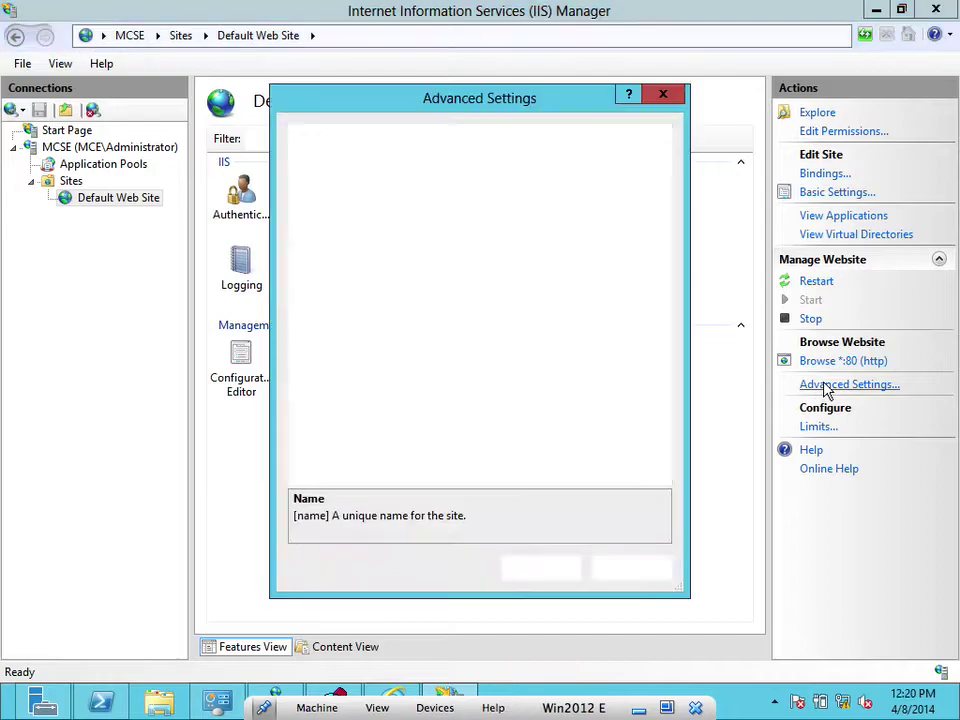
pyautogui.click(531, 170)
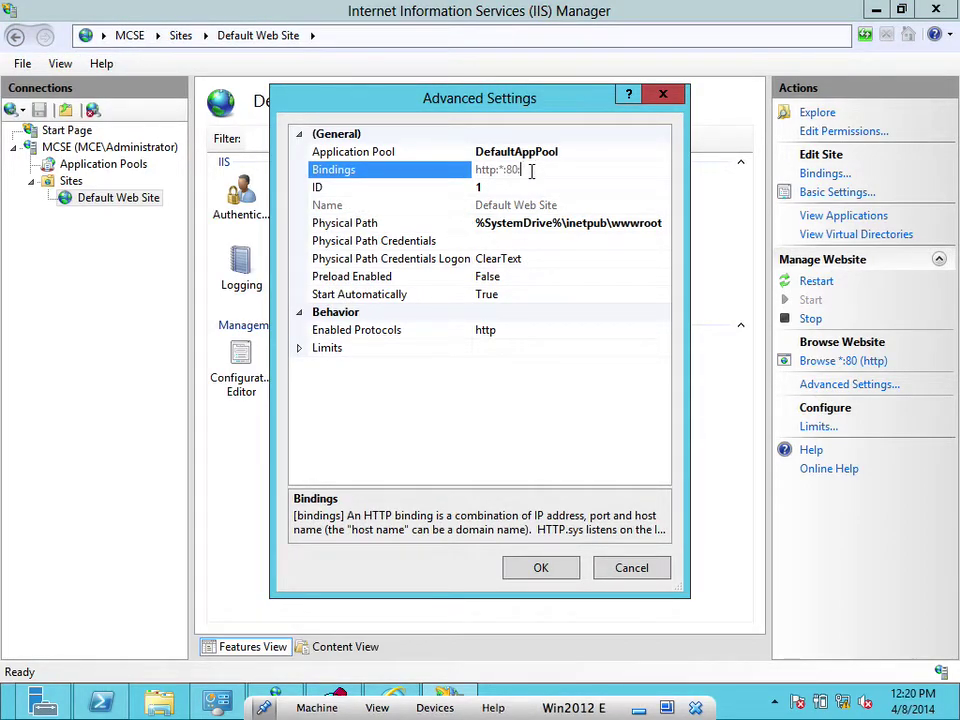
pyautogui.click(652, 96)
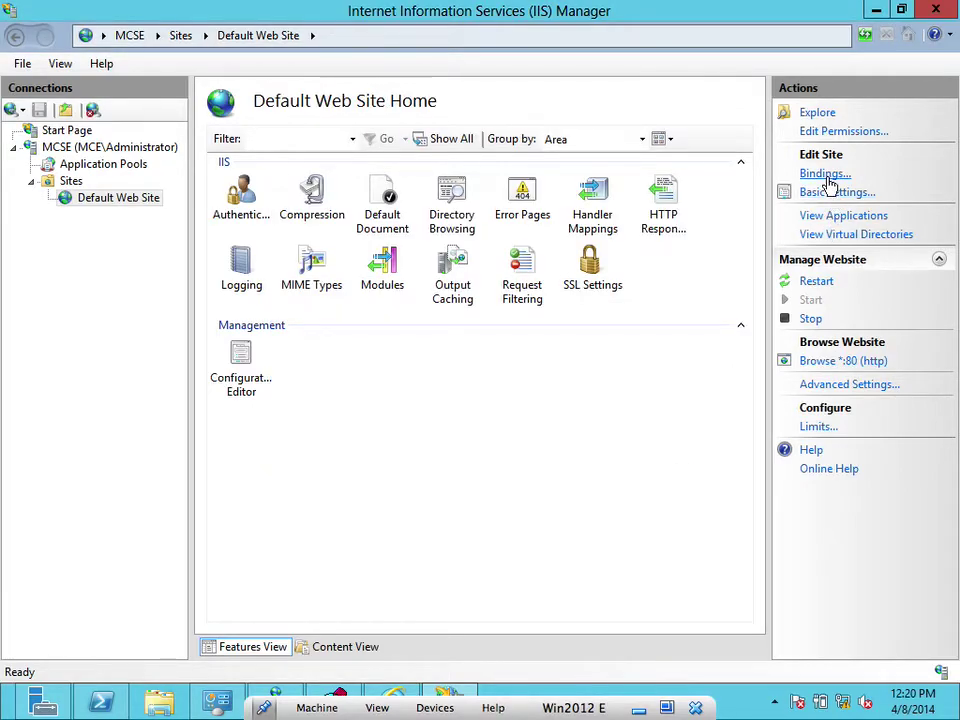
# Set the port of the Default Web Site's http binding to 8080 and close the site bindings.
pyautogui.click(825, 175)
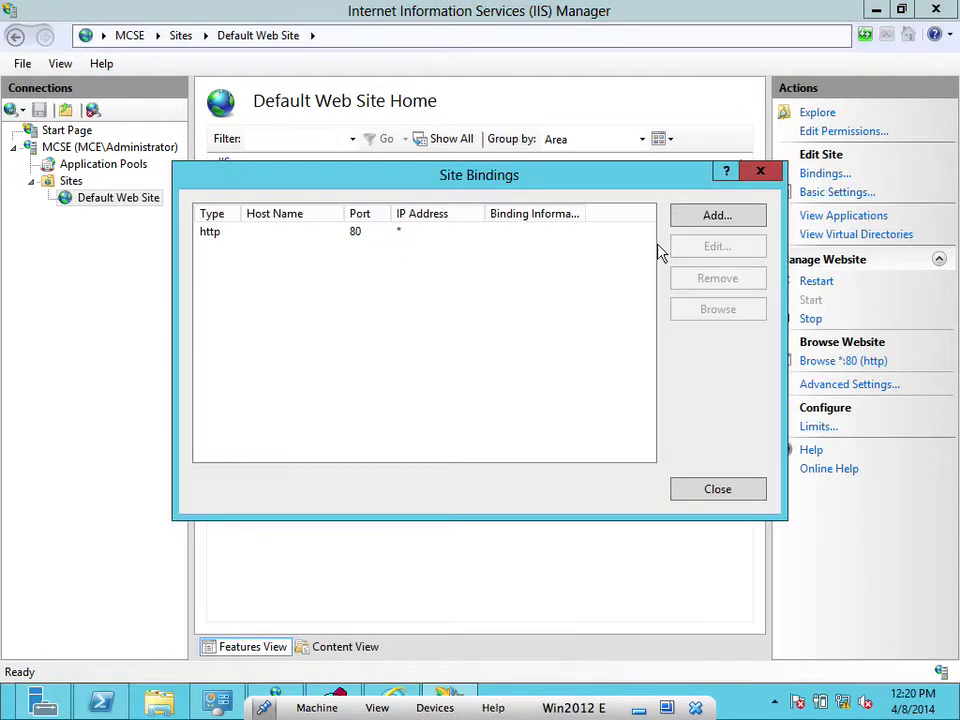
pyautogui.click(571, 236)
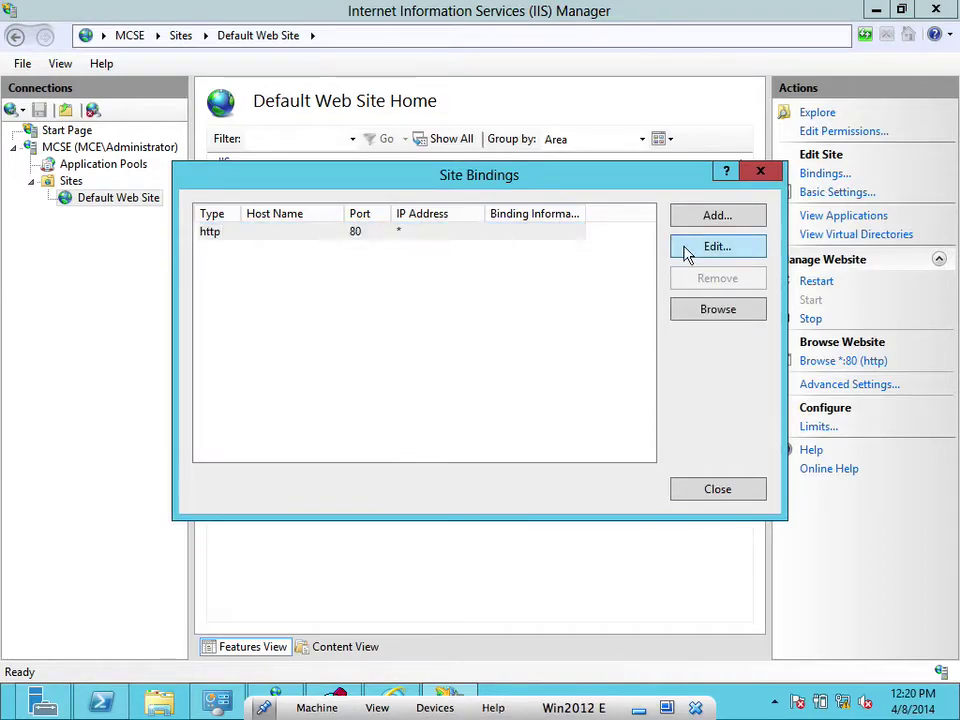
pyautogui.click(686, 250)
pyautogui.click(589, 255)
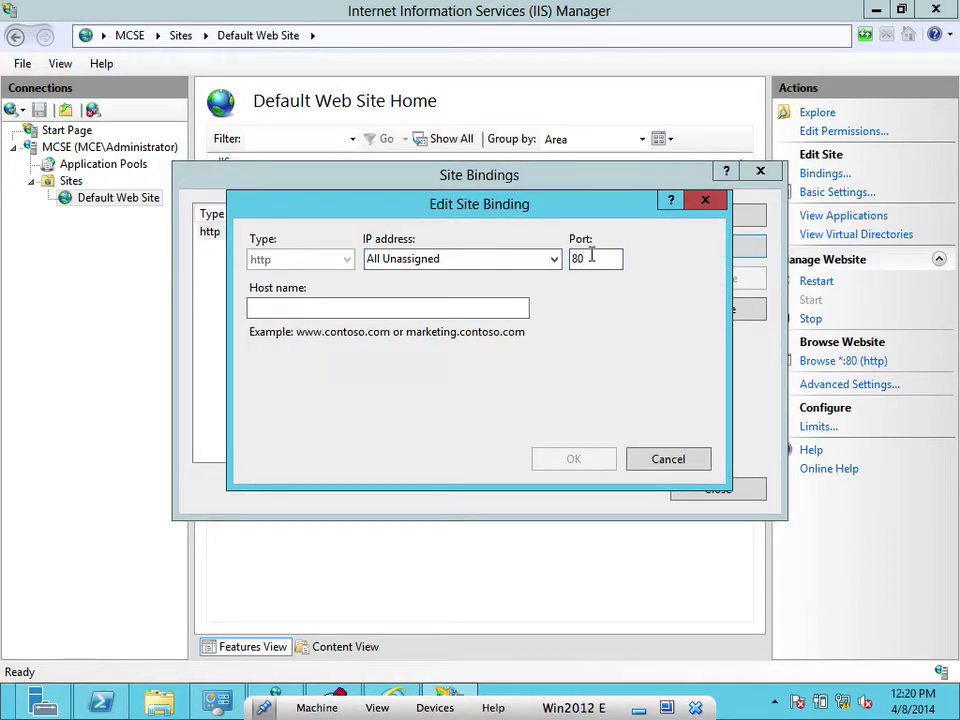
pyautogui.write('80')
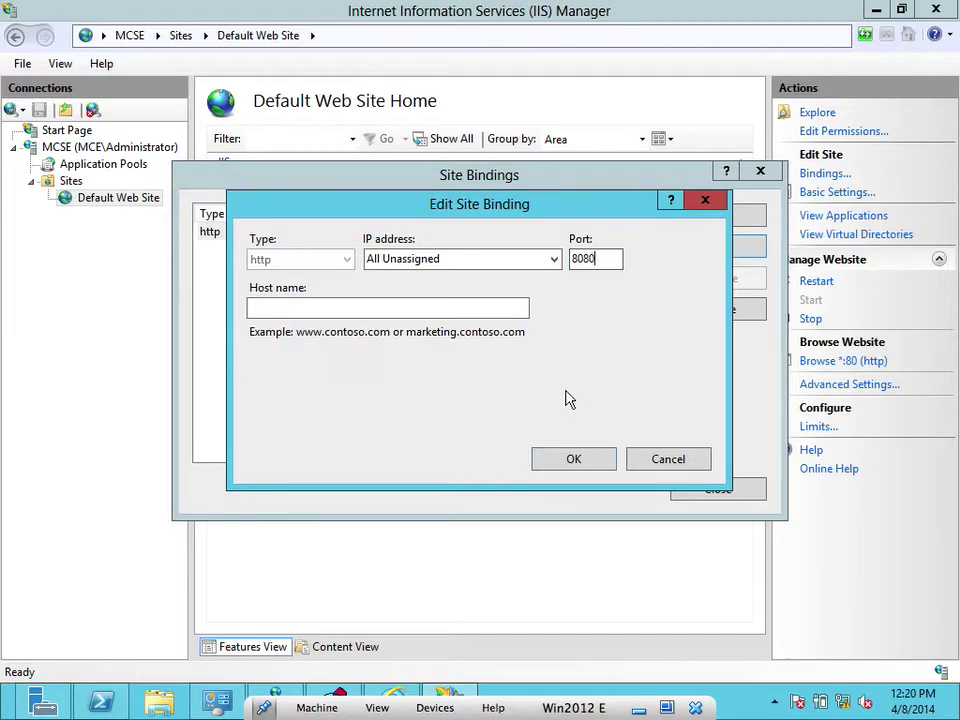
pyautogui.click(572, 461)
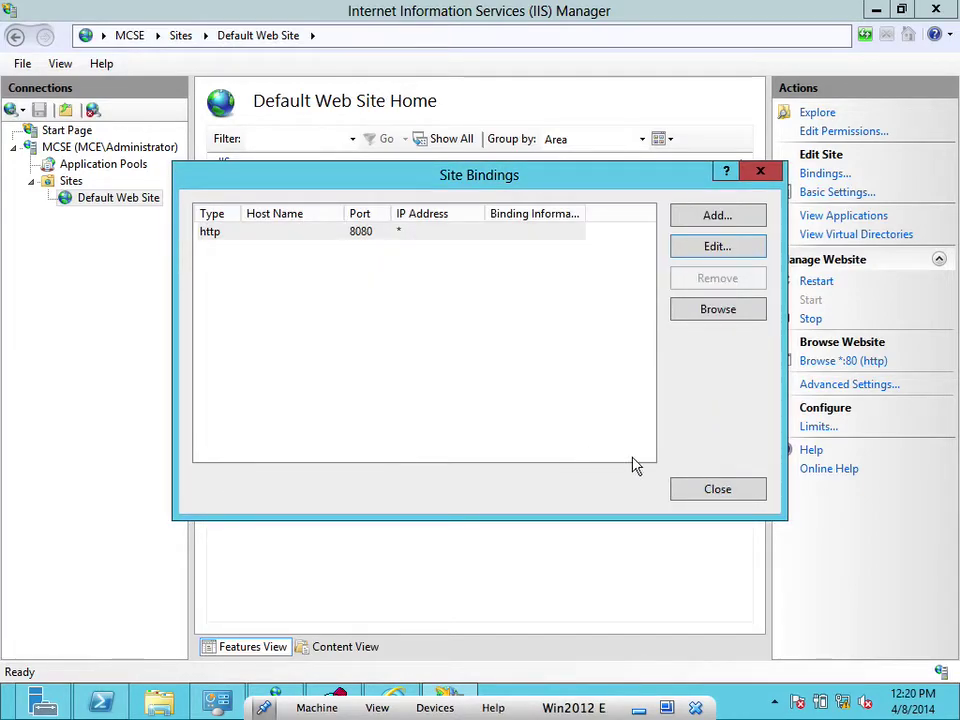
pyautogui.click(704, 493)
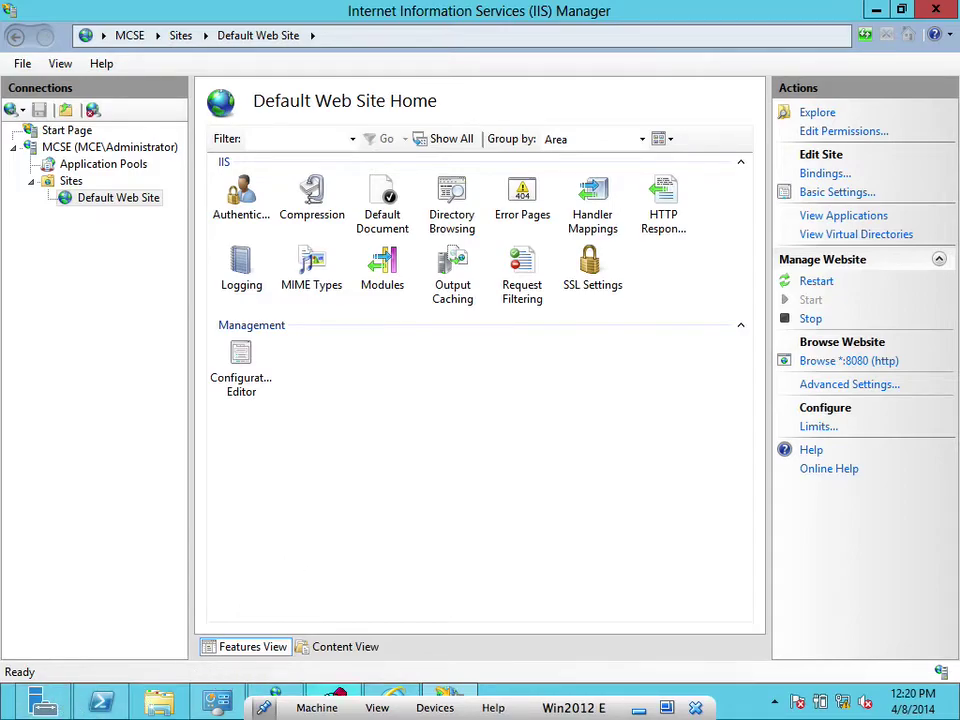
pyautogui.click(381, 692)
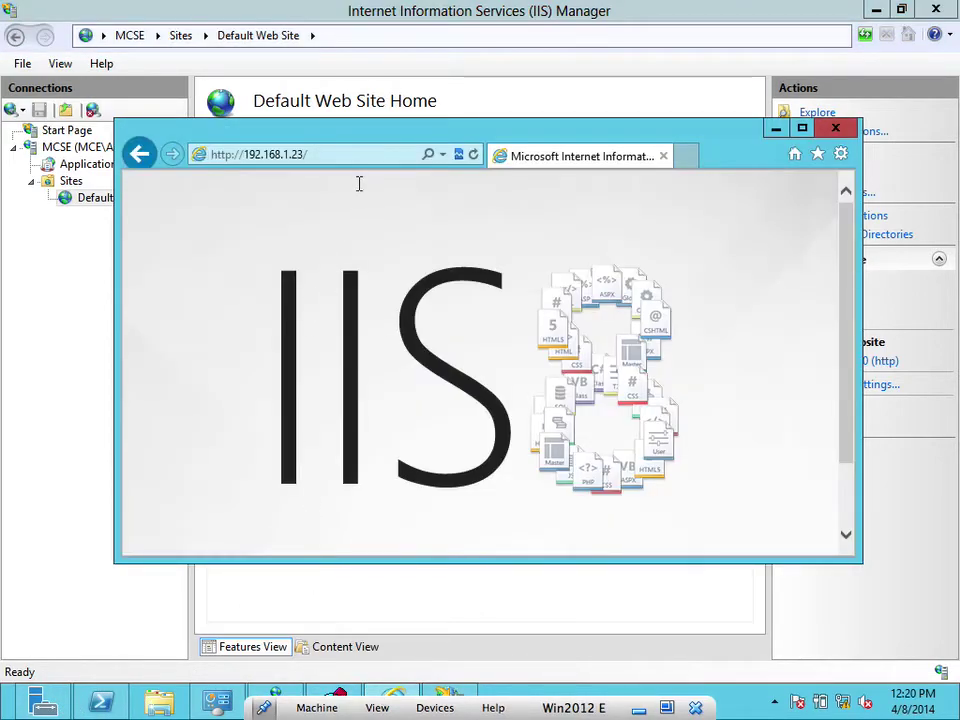
pyautogui.click(362, 163)
pyautogui.click(362, 152)
pyautogui.press('BackSpace')
pyautogui.press('Return')
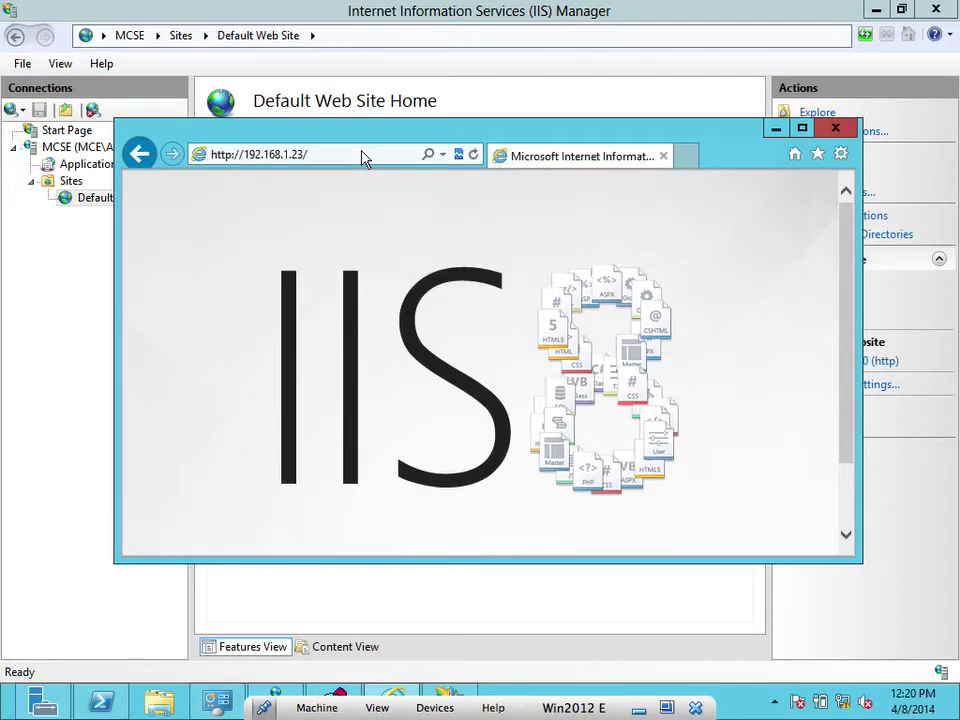
pyautogui.click(363, 154)
pyautogui.write('192')
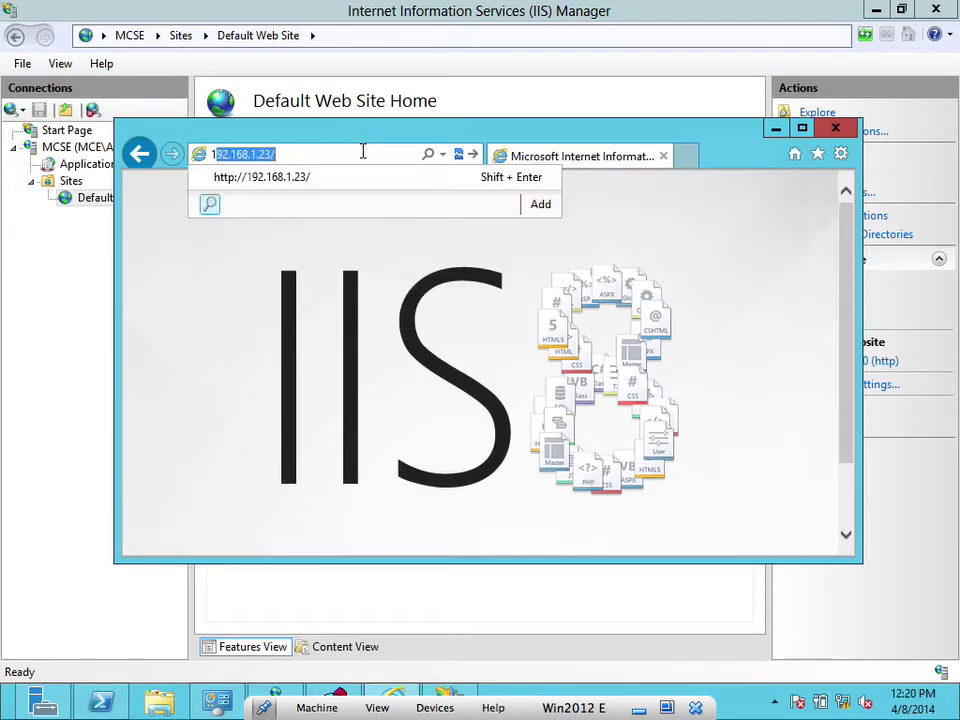
pyautogui.press('End')
pyautogui.press('BackSpace')
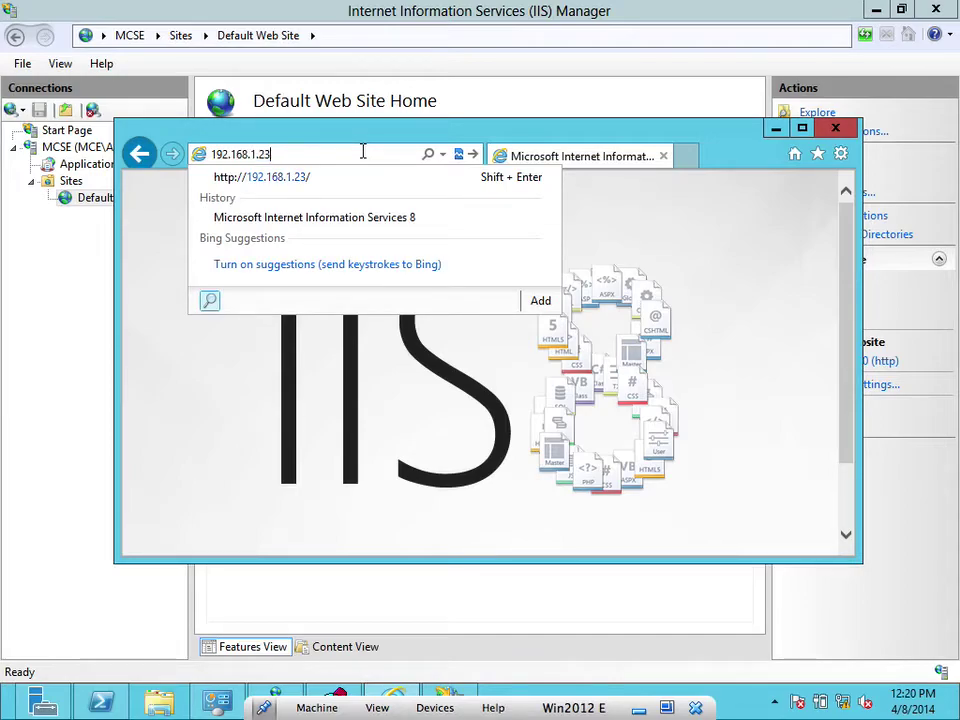
pyautogui.write('1')
pyautogui.press('Return')
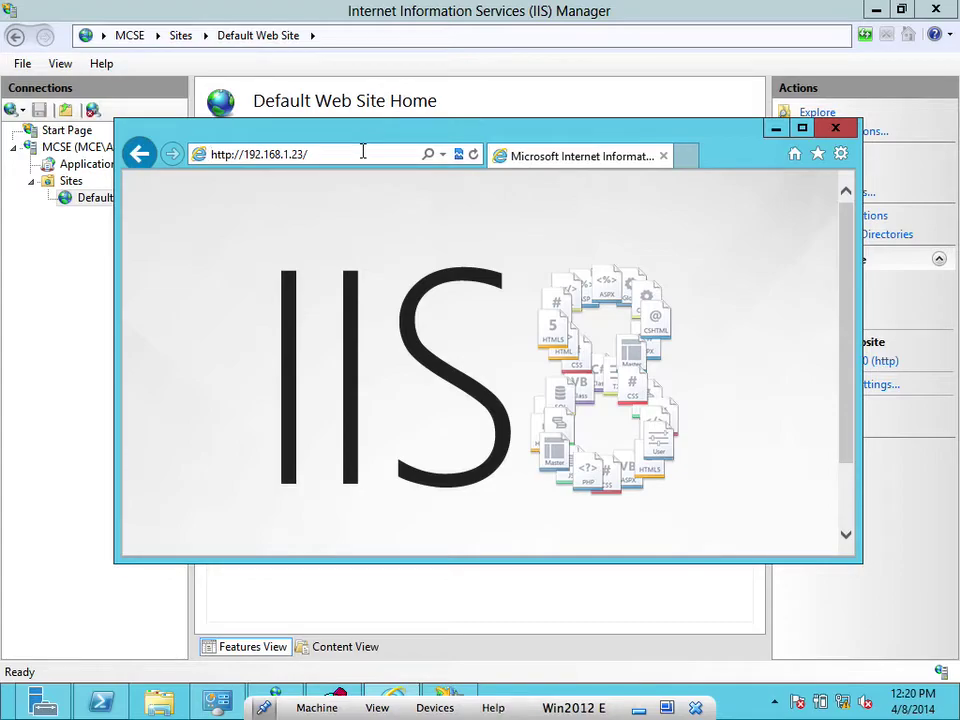
pyautogui.press('End')
pyautogui.press('BackSpace')
pyautogui.press('BackSpace')
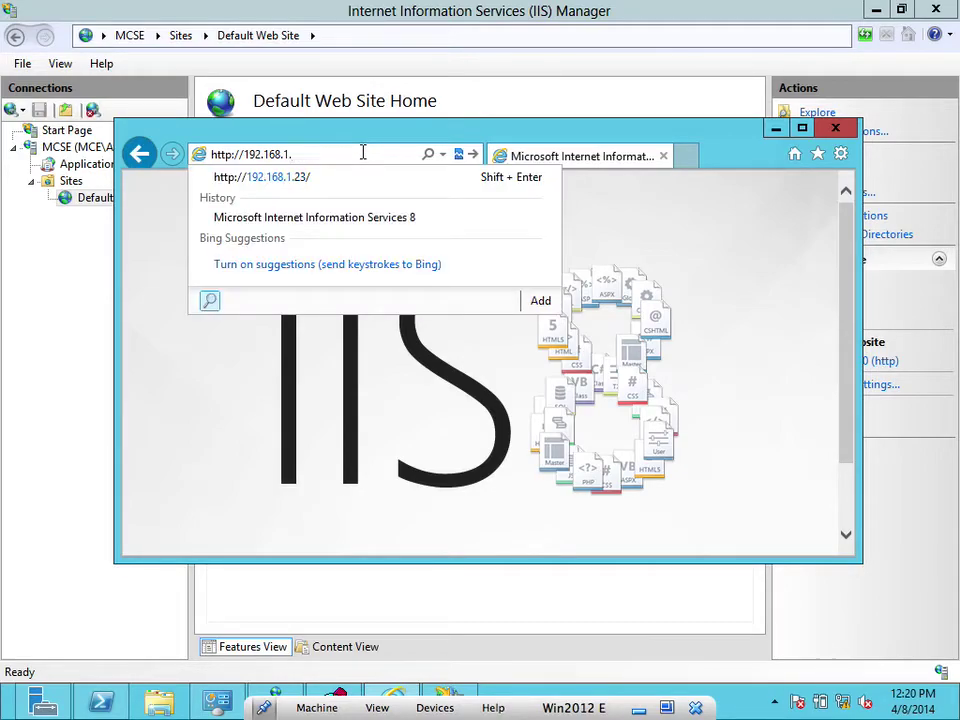
pyautogui.write('2')
pyautogui.press('Return')
pyautogui.click(363, 153)
pyautogui.click(363, 153)
pyautogui.press('BackSpace')
pyautogui.press('BackSpace')
pyautogui.press('Return')
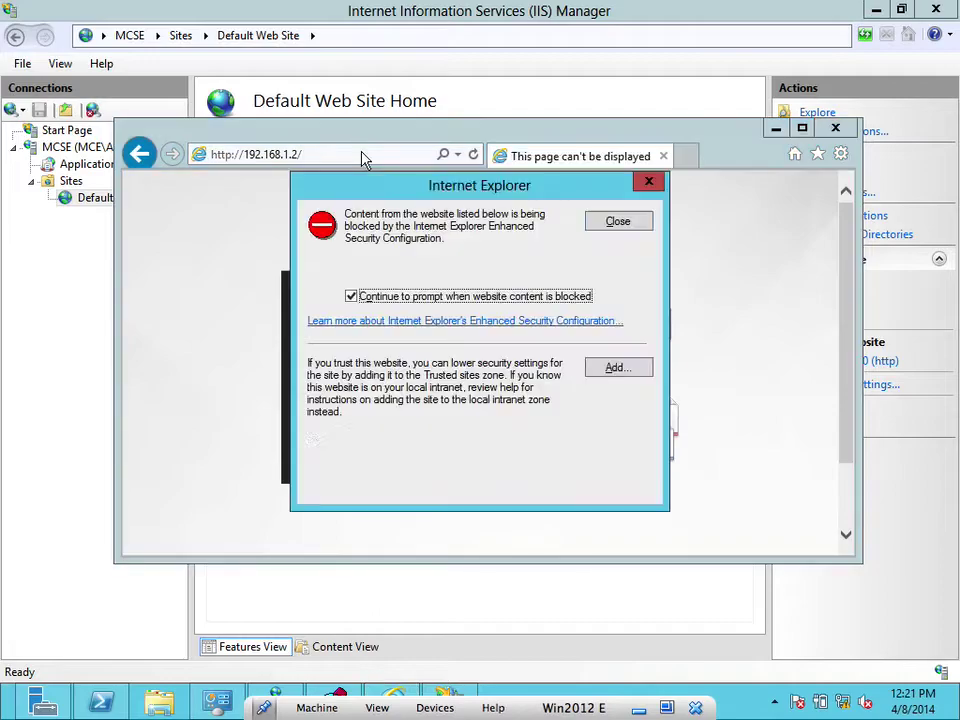
# Look at the Trusted sites dialog without adding about:internet, and dismiss the blocked-content prompt.
pyautogui.click(613, 370)
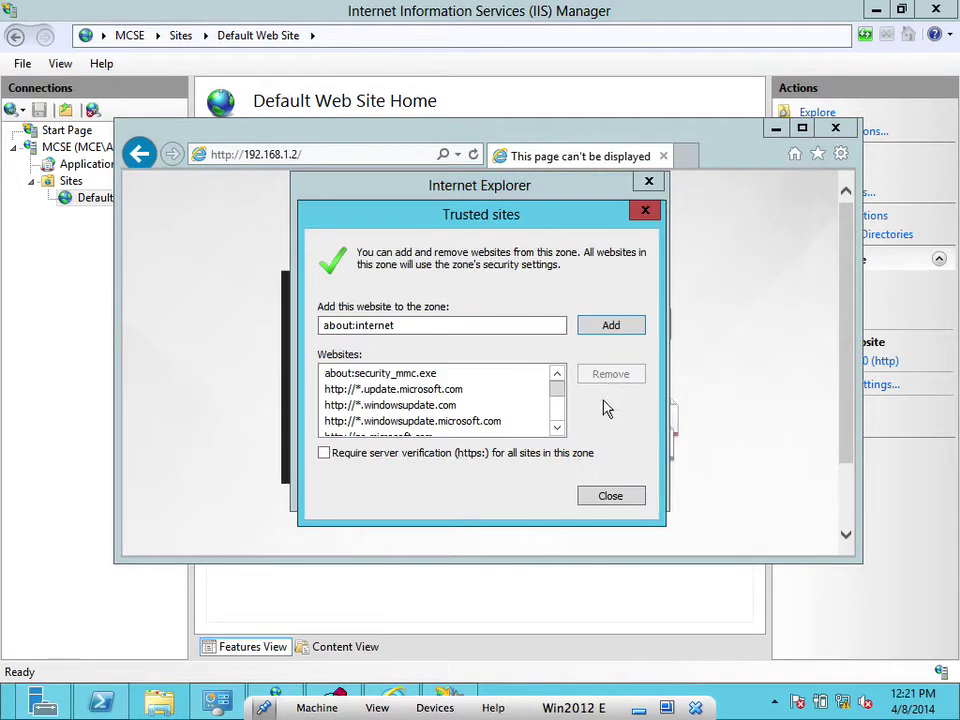
pyautogui.click(607, 496)
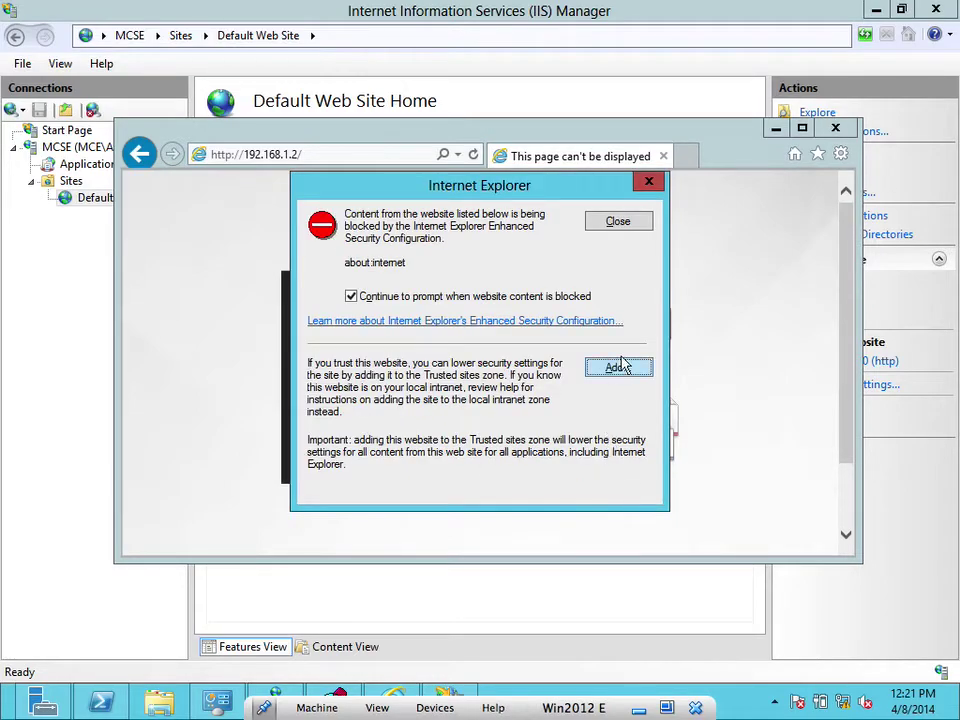
pyautogui.click(620, 367)
pyautogui.click(610, 496)
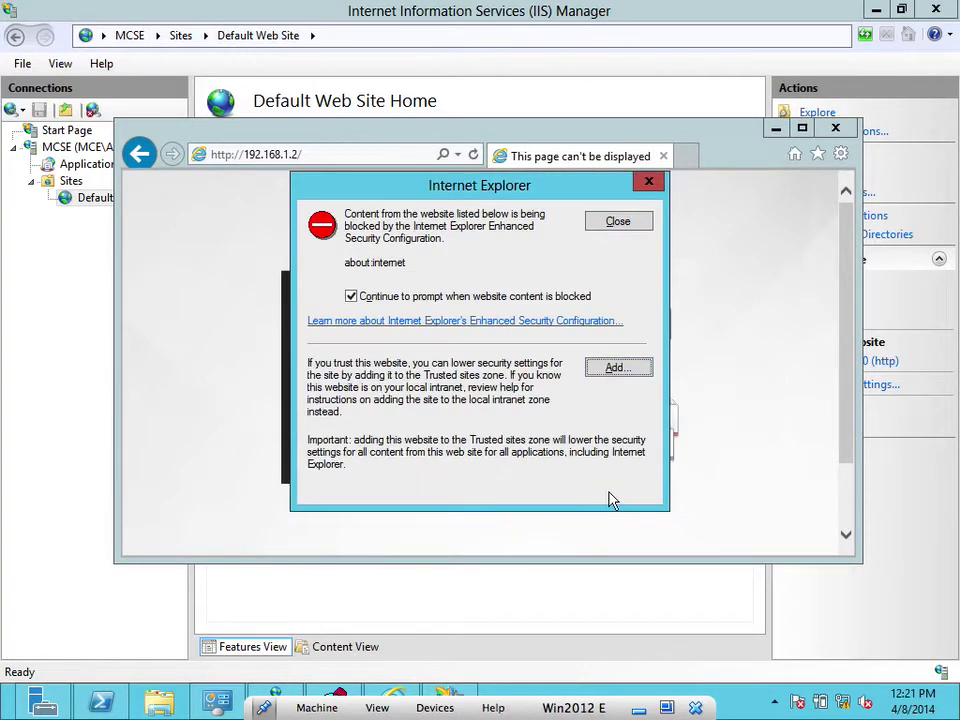
pyautogui.click(614, 228)
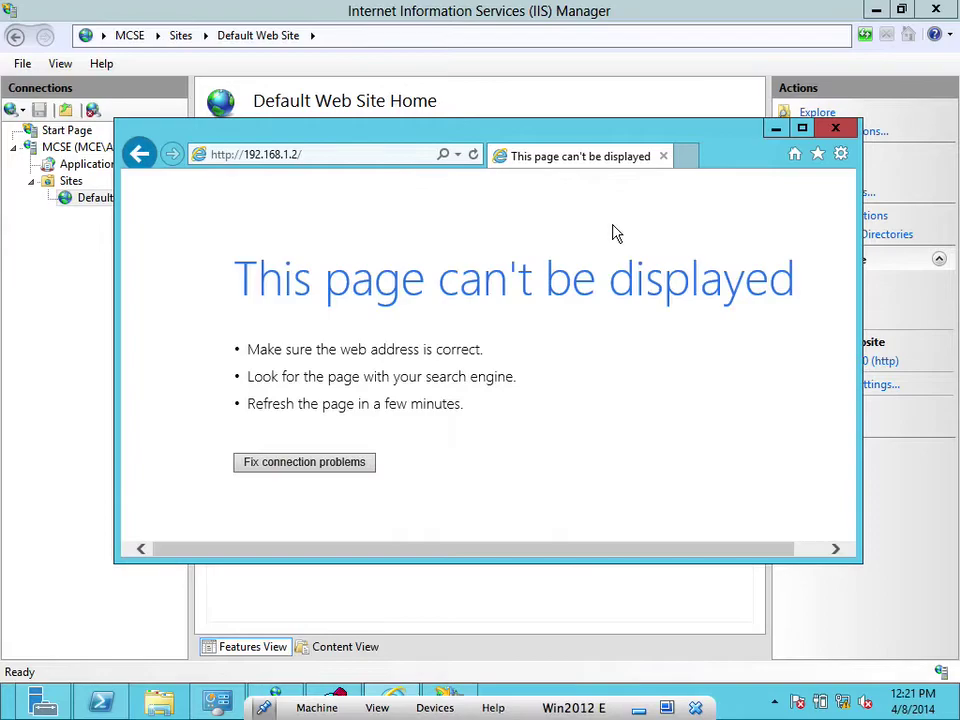
pyautogui.click(405, 150)
pyautogui.click(407, 152)
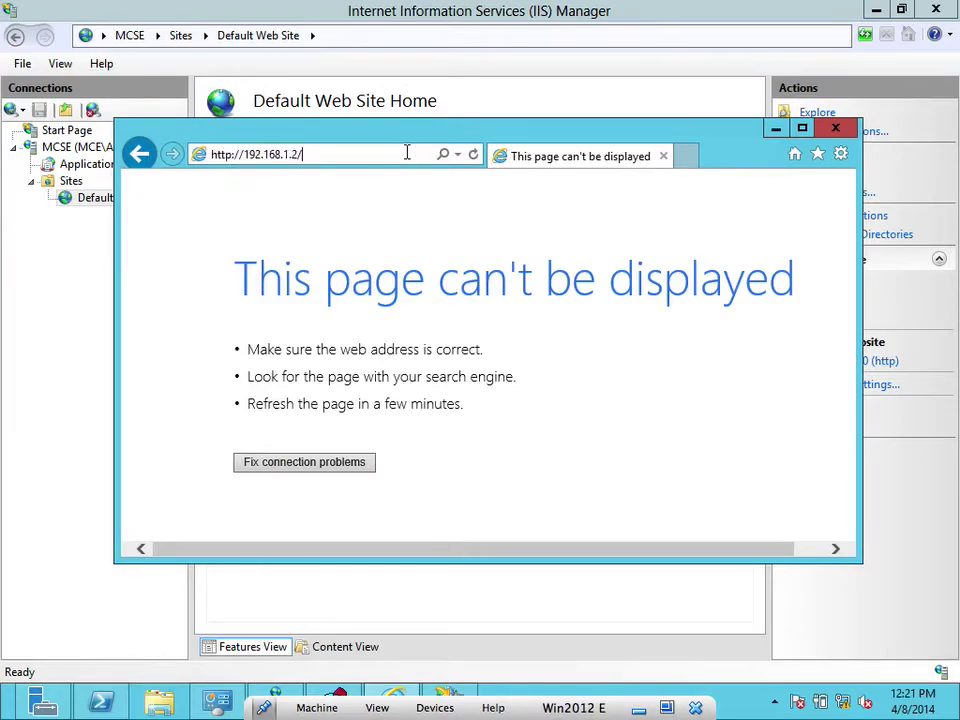
pyautogui.press('Return')
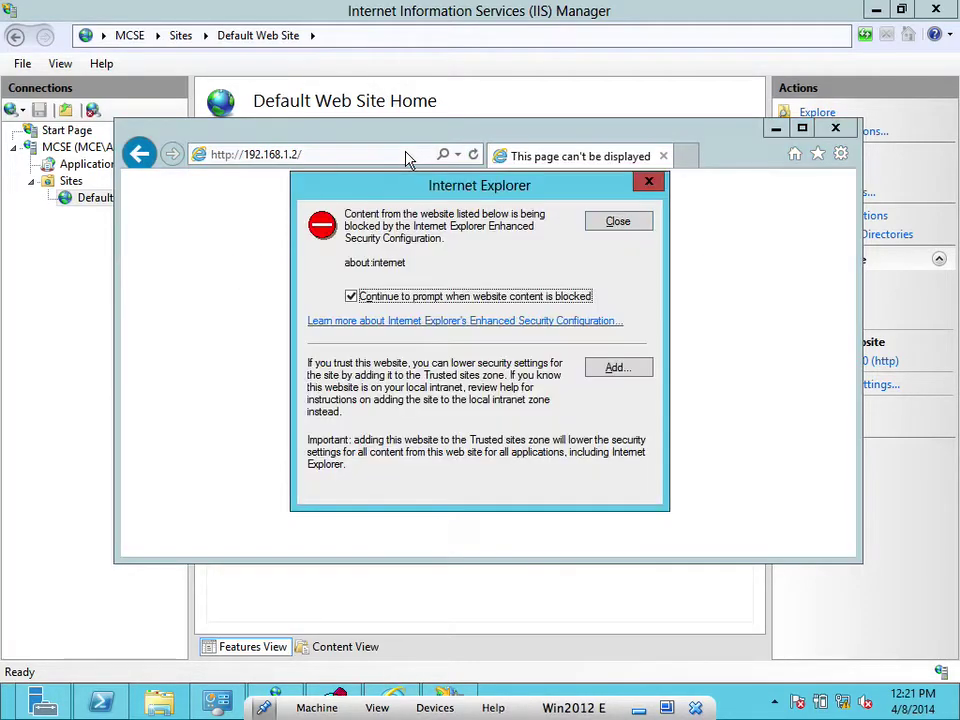
pyautogui.click(613, 369)
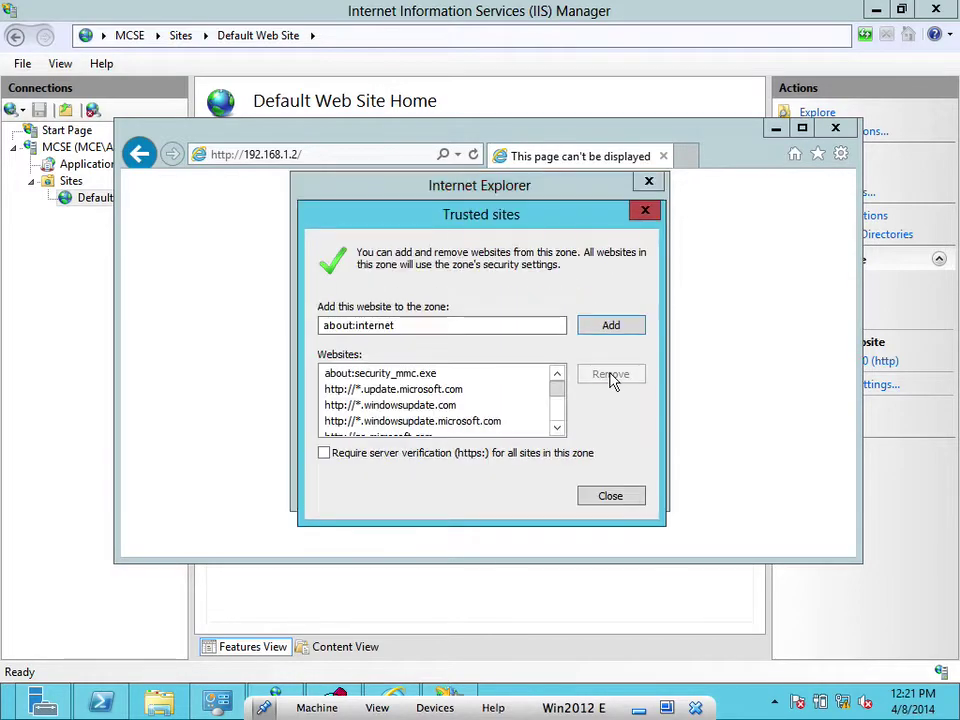
pyautogui.click(605, 326)
pyautogui.click(603, 497)
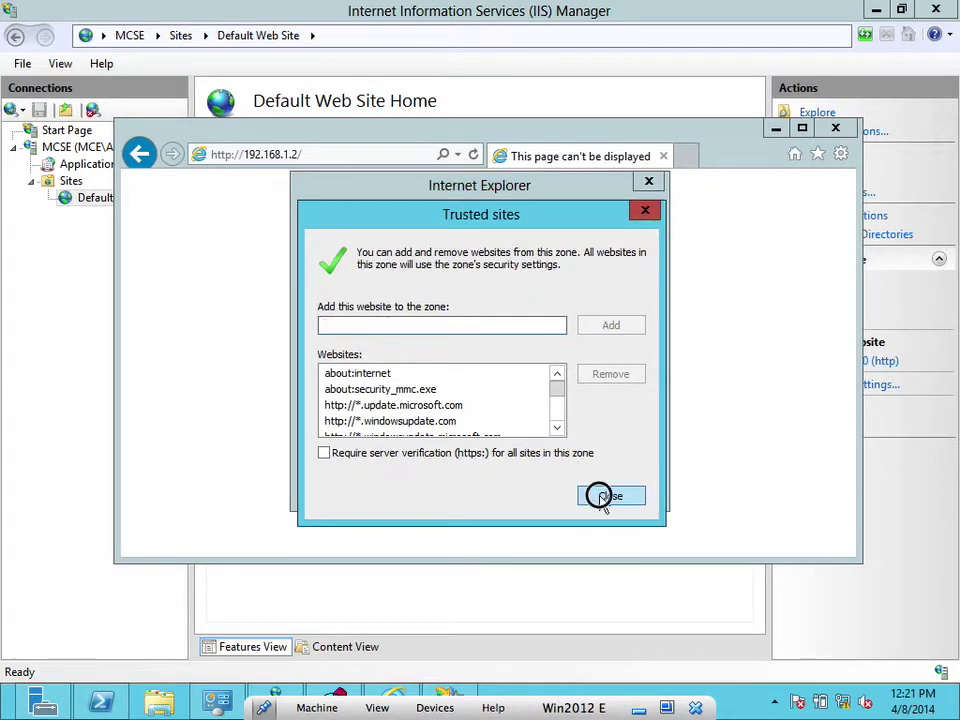
pyautogui.click(364, 152)
pyautogui.click(364, 155)
pyautogui.press('BackSpace')
pyautogui.press('BackSpace')
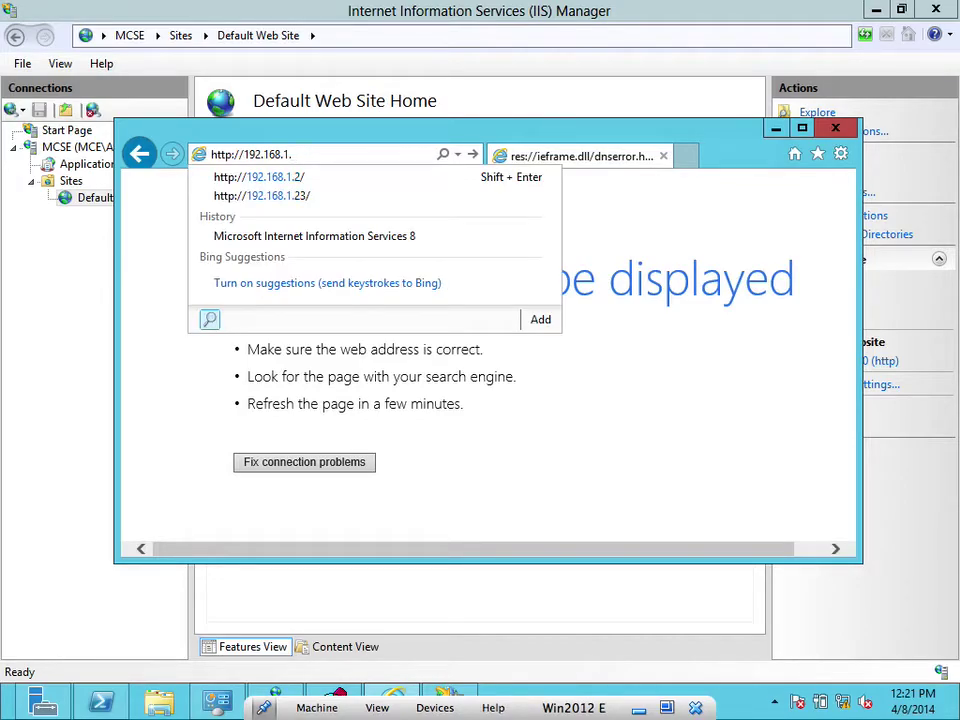
pyautogui.write('1')
pyautogui.press('Return')
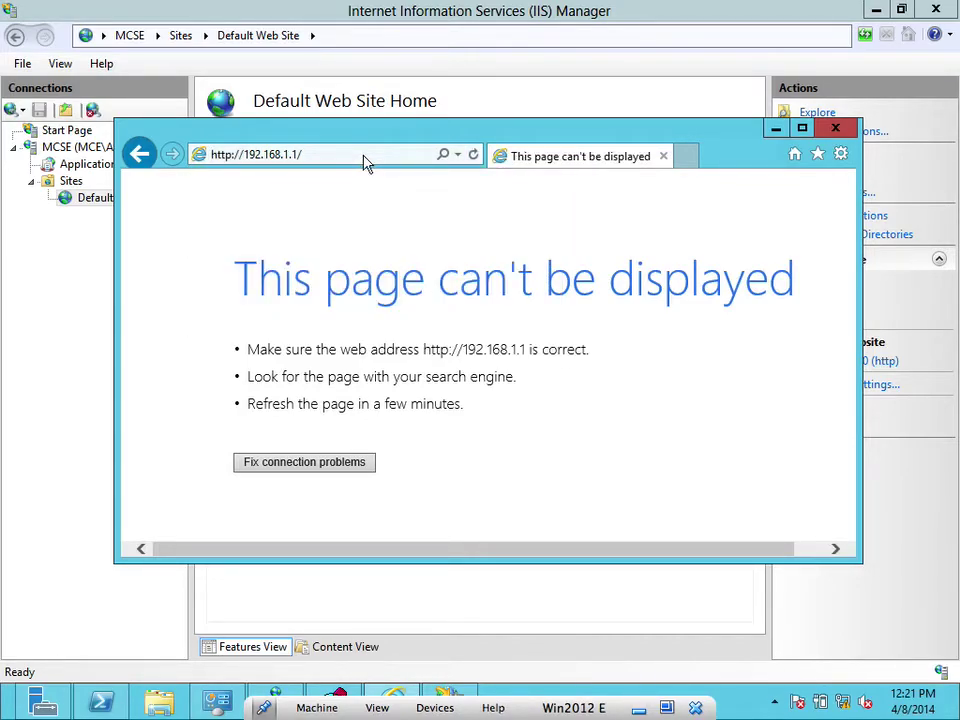
pyautogui.click(361, 155)
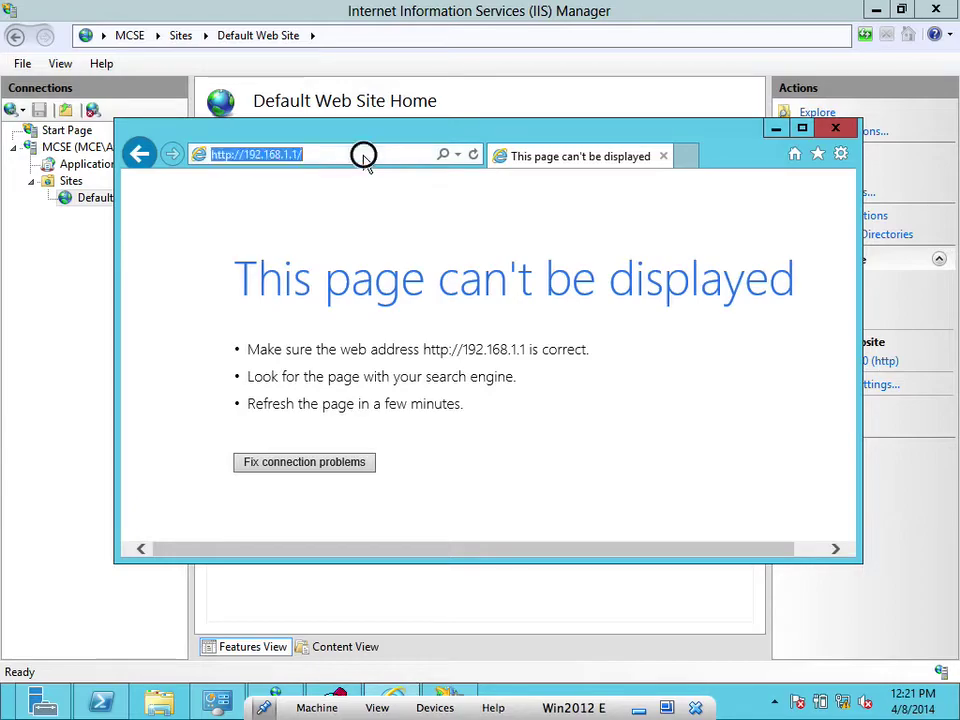
pyautogui.click(362, 152)
pyautogui.press('BackSpace')
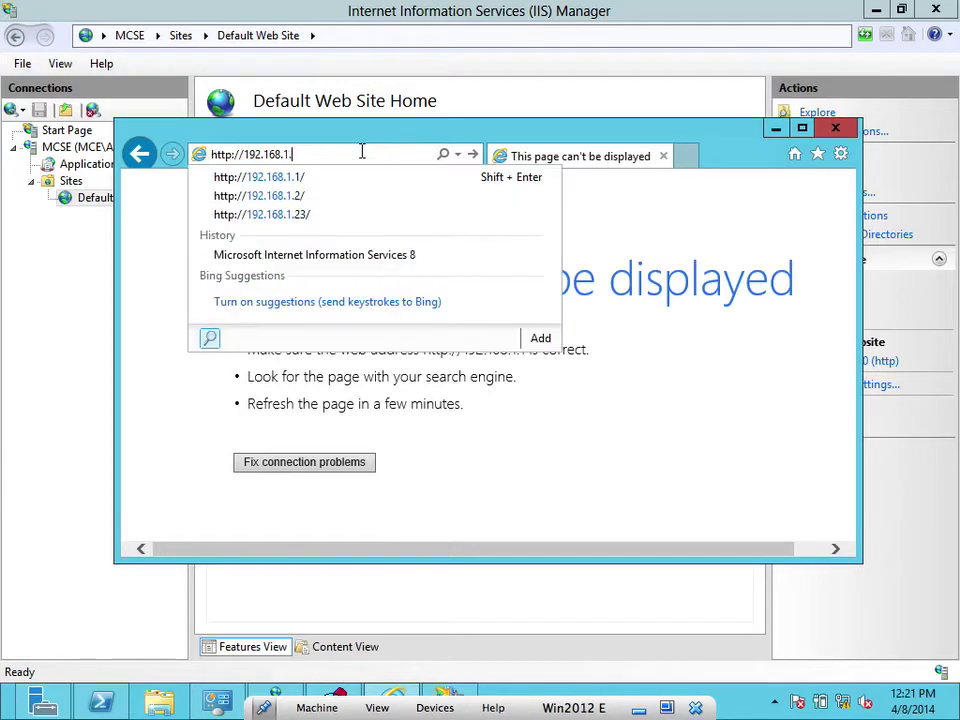
pyautogui.write('23/')
pyautogui.press('Return')
pyautogui.click(361, 155)
pyautogui.click(362, 152)
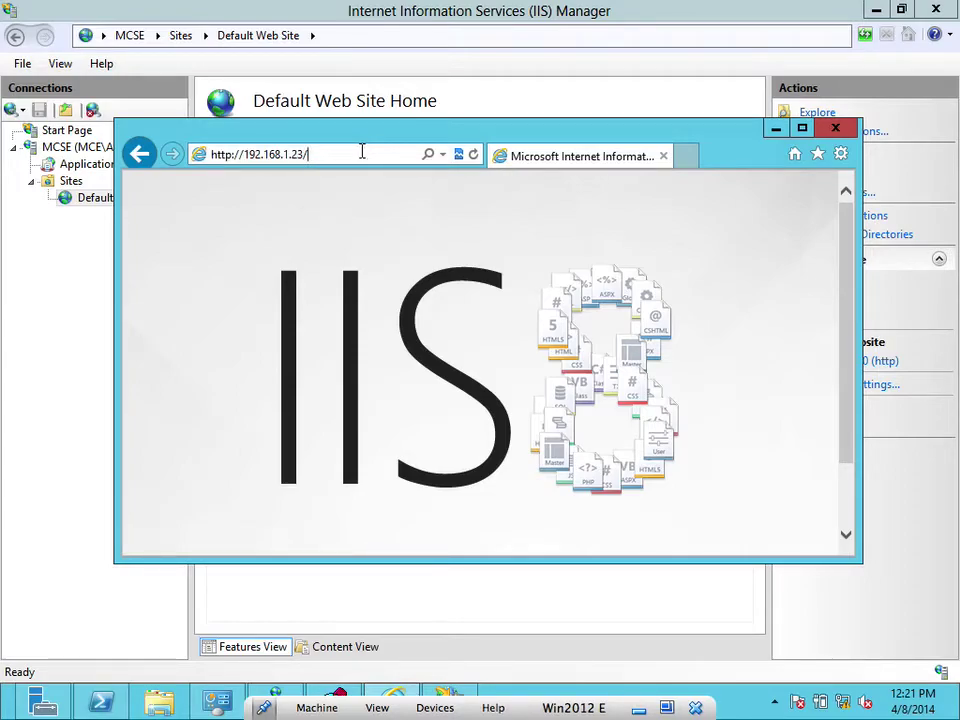
pyautogui.press('BackSpace')
pyautogui.press('BackSpace')
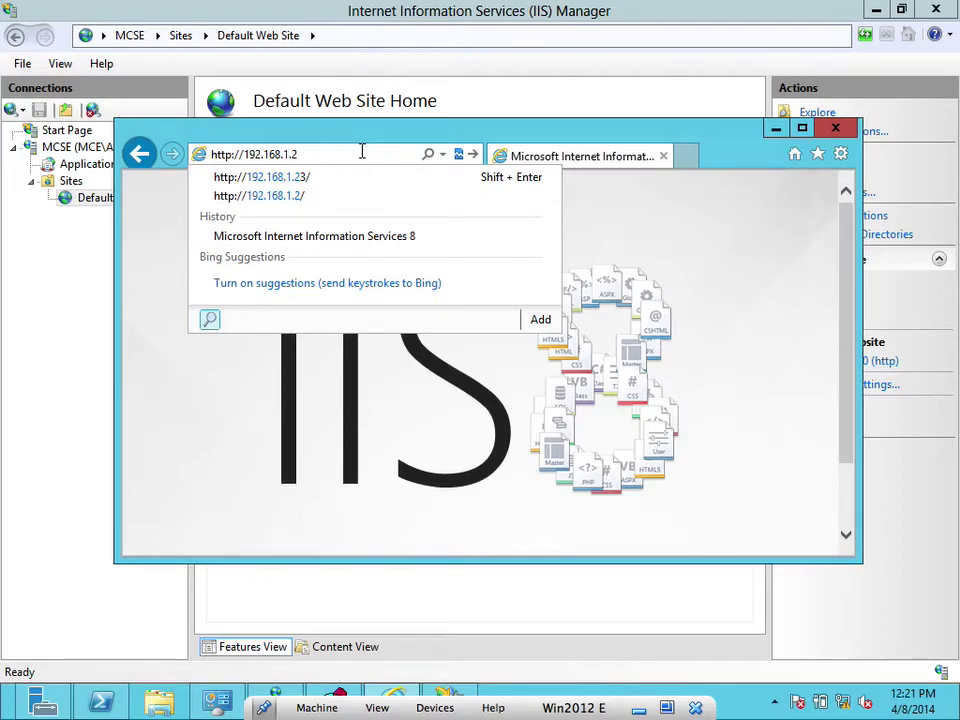
pyautogui.press('BackSpace')
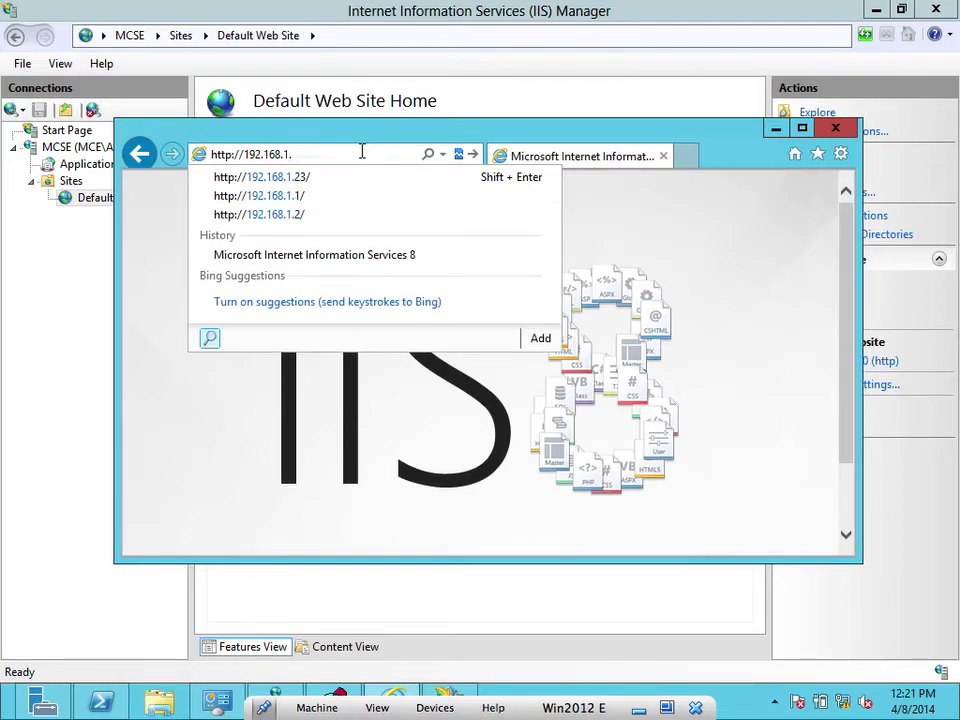
pyautogui.write('1:8080')
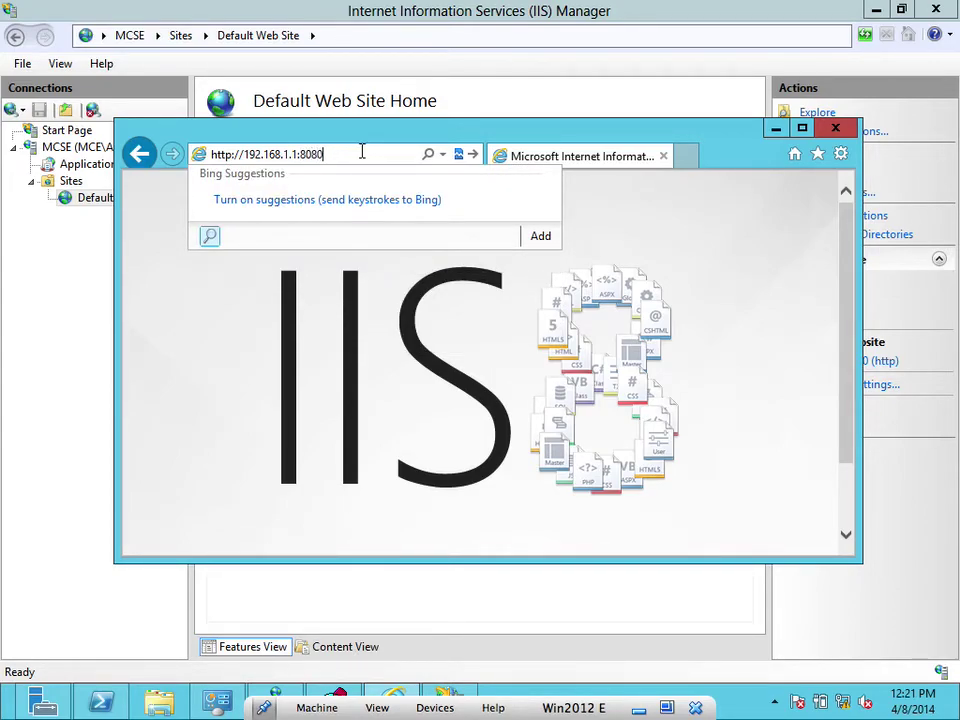
pyautogui.press('Return')
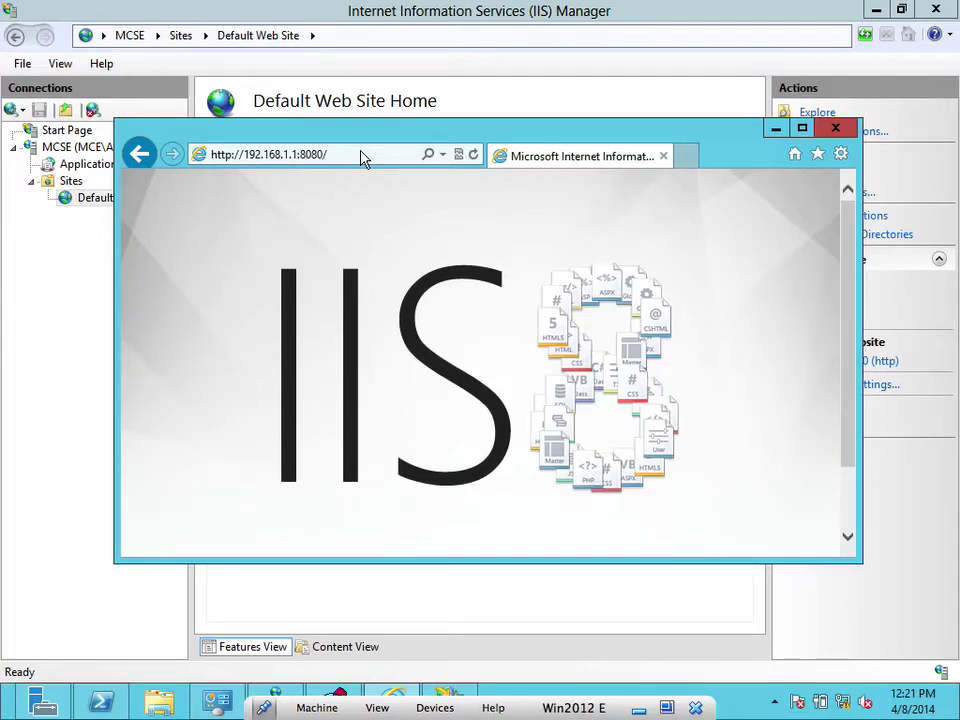
pyautogui.click(350, 155)
pyautogui.press('BackSpace')
pyautogui.press('BackSpace')
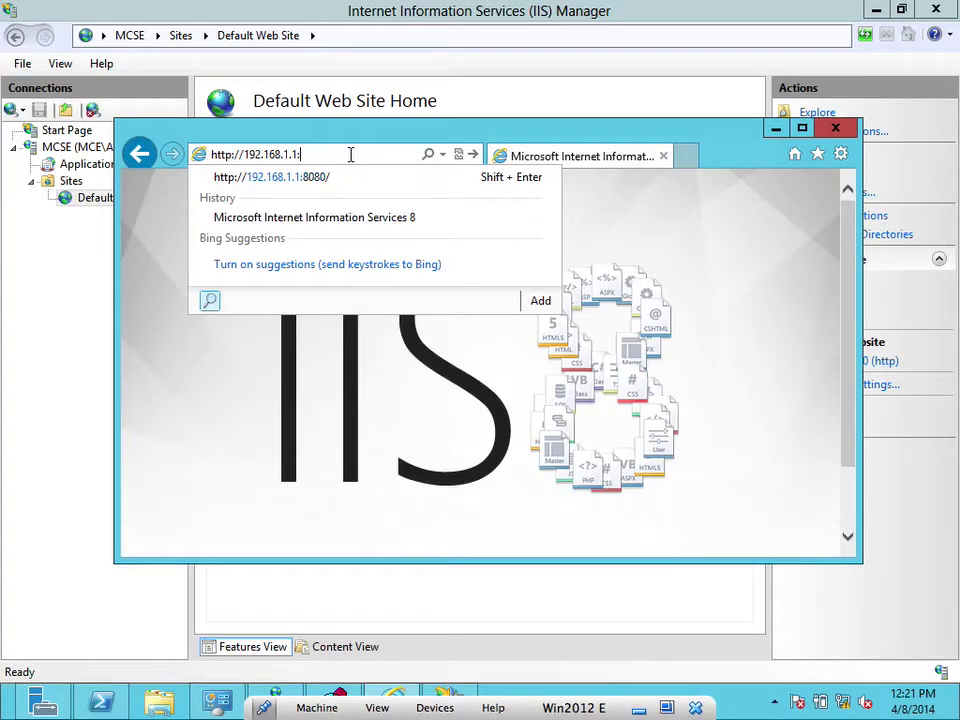
pyautogui.press('Return')
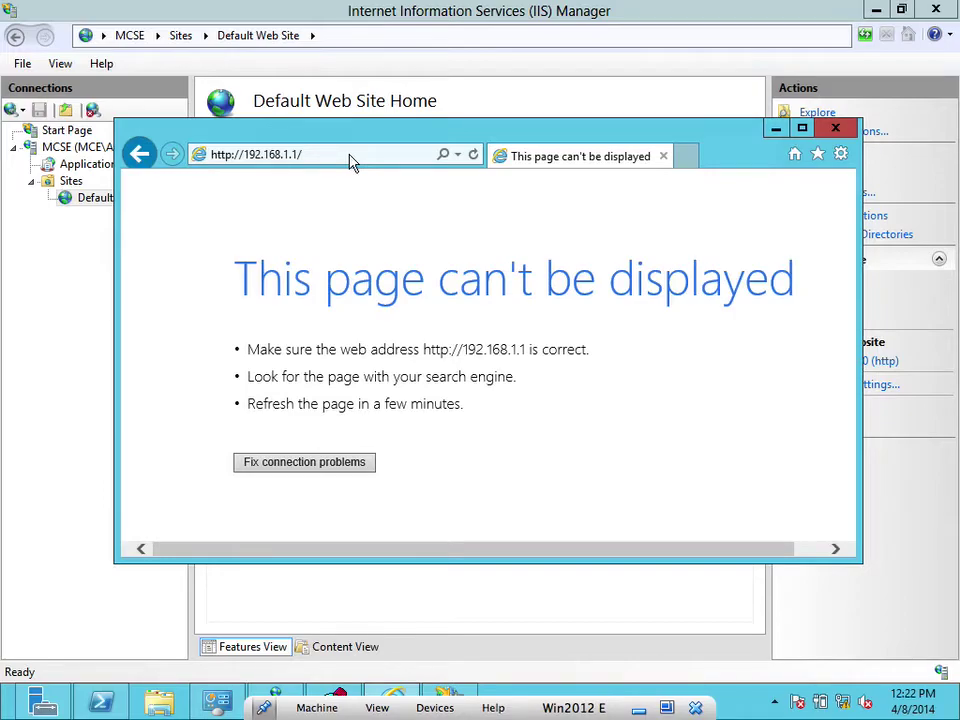
# Switch to IIS Manager and open the u_ex140408 log in the W3SVC1 folder through the Default Web Site's Logging feature.
pyautogui.click(424, 68)
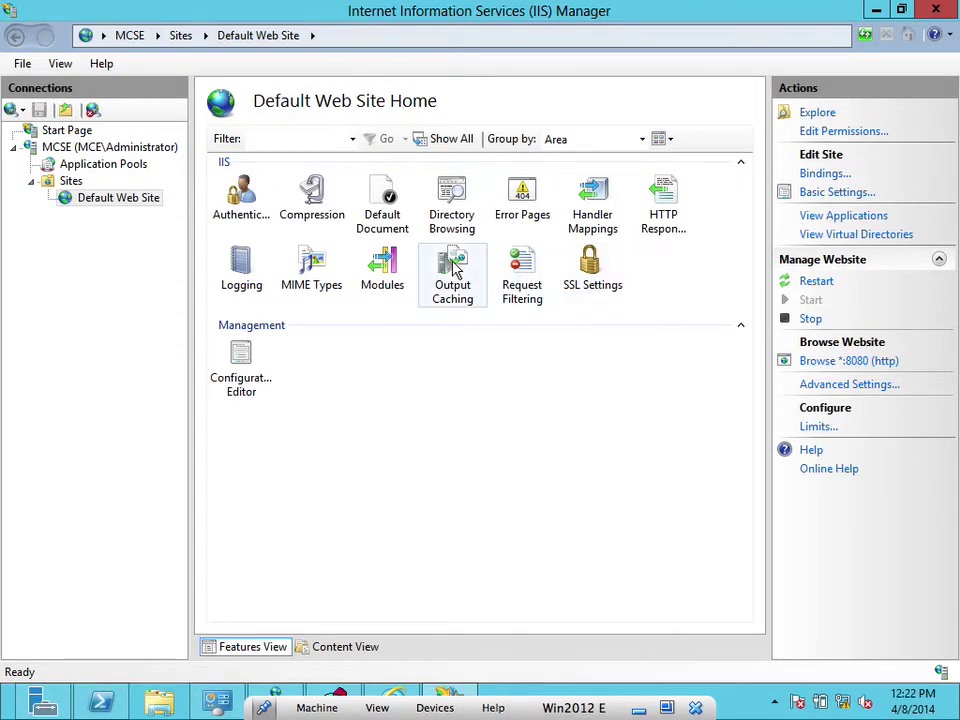
pyautogui.doubleClick(245, 262)
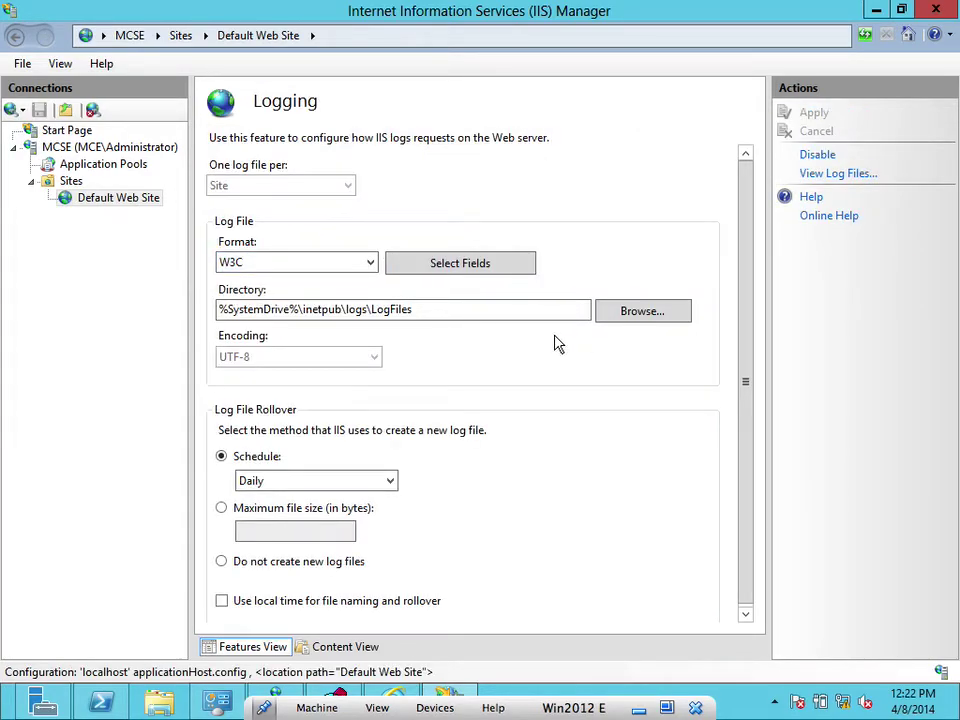
pyautogui.click(824, 176)
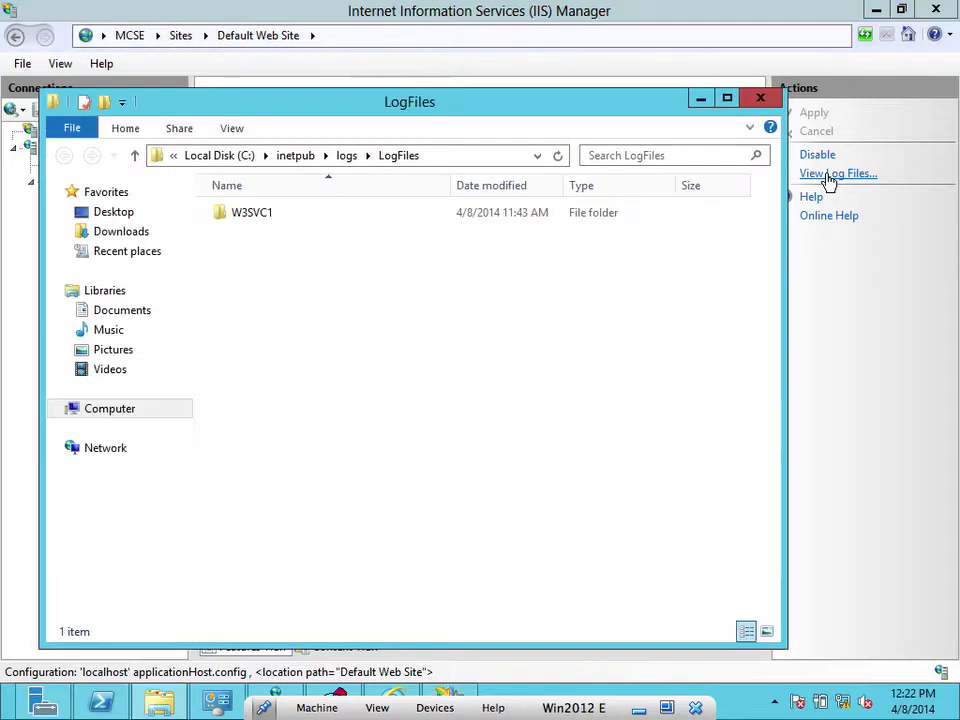
pyautogui.doubleClick(253, 213)
pyautogui.doubleClick(254, 220)
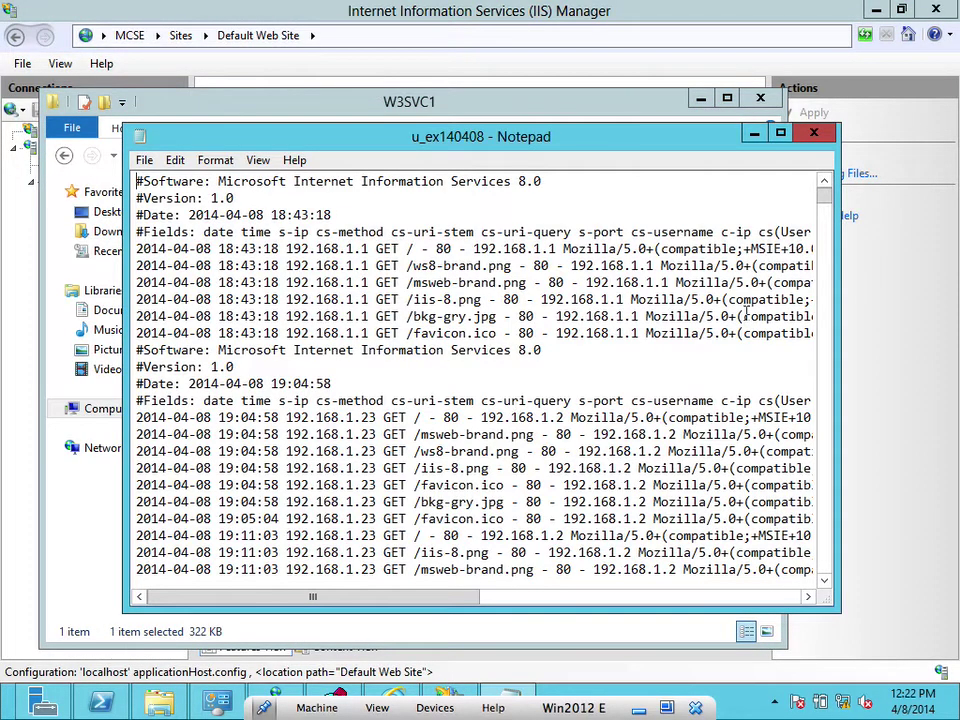
# Widen the log window, examine the latest request entries and their ports, and close the log and its folder.
pyautogui.moveTo(839, 318); pyautogui.dragTo(936, 317)
pyautogui.moveTo(926, 191); pyautogui.dragTo(563, 531)
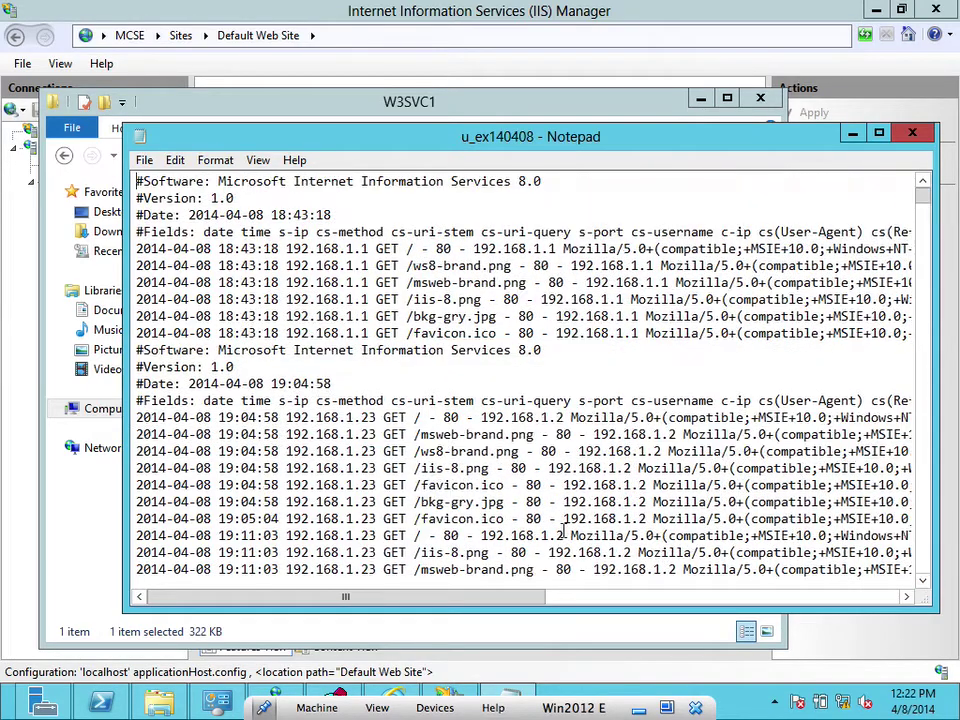
pyautogui.moveTo(958, 215); pyautogui.dragTo(909, 566)
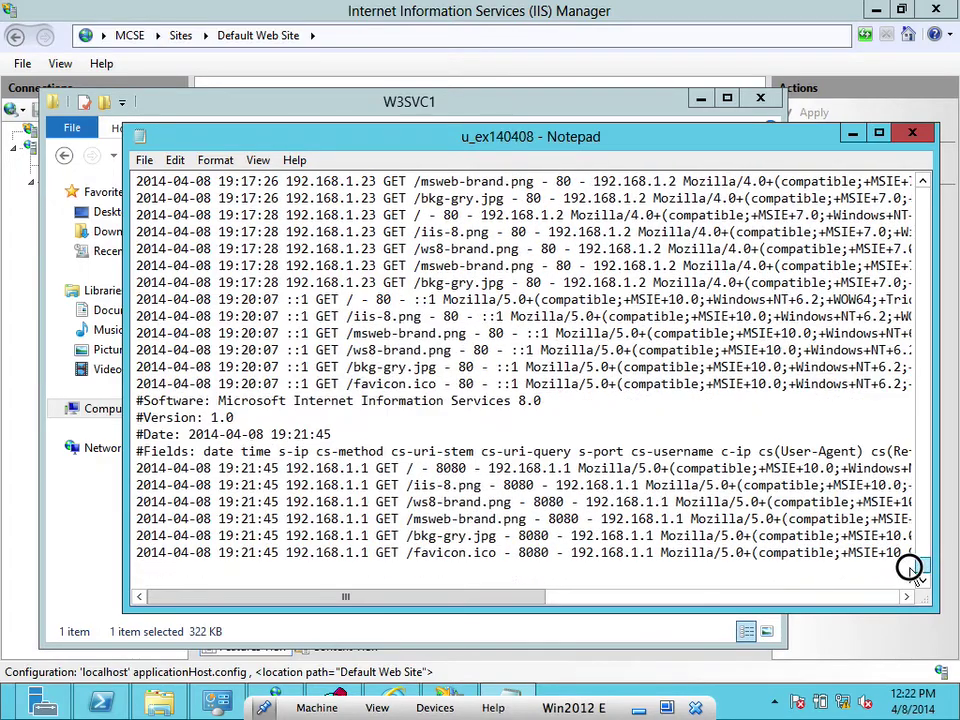
pyautogui.moveTo(493, 597); pyautogui.dragTo(421, 580)
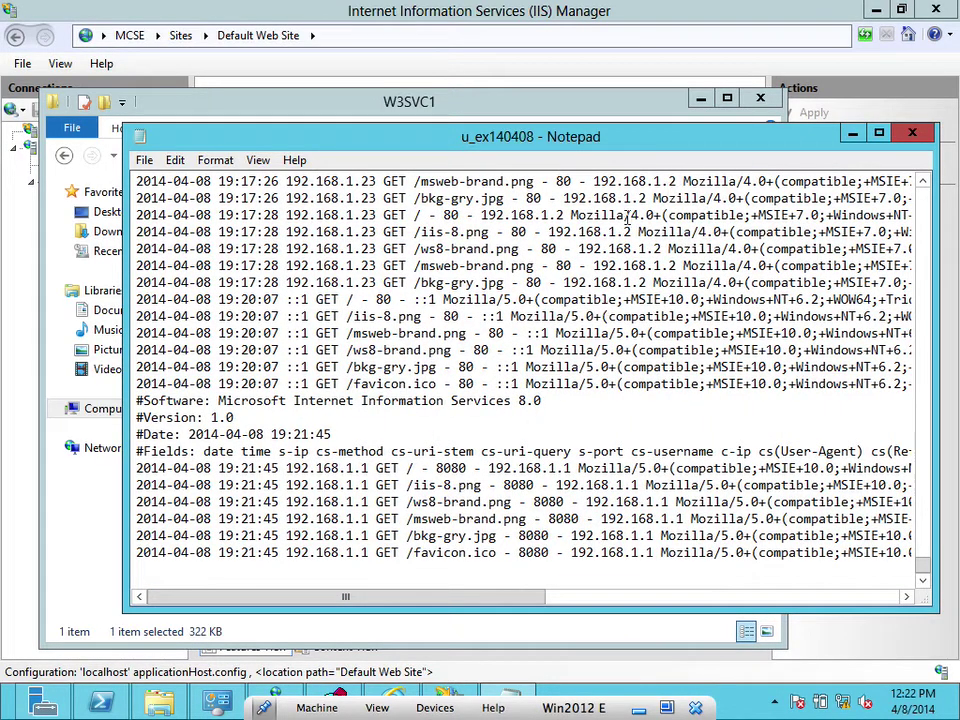
pyautogui.click(911, 133)
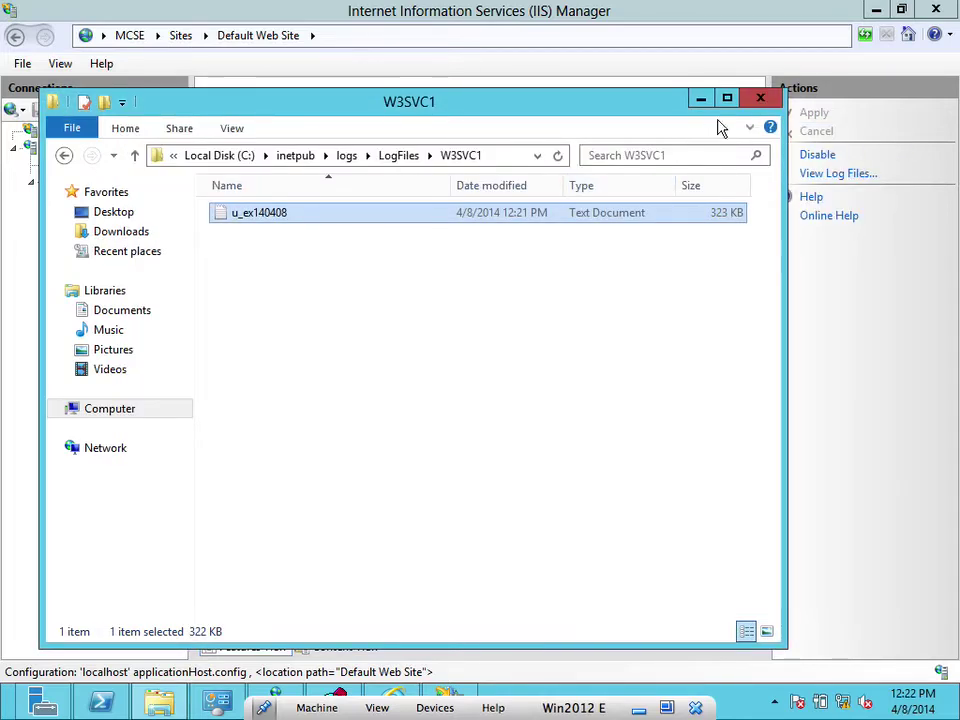
pyautogui.click(760, 97)
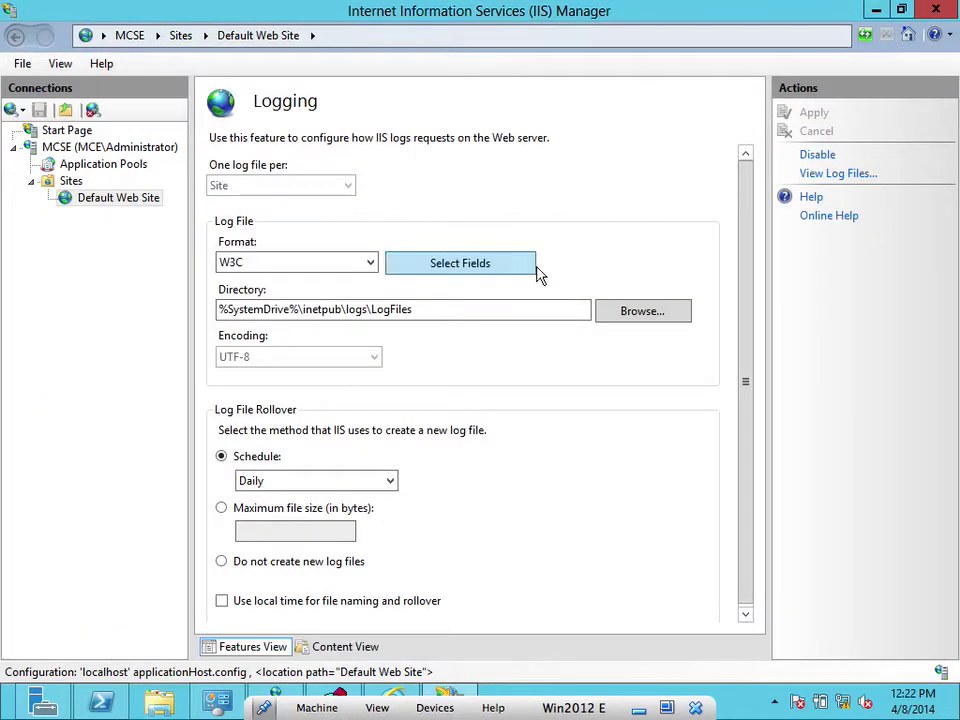
# Inspect the Anonymous Authentication credentials of the Default Web Site without changing them.
pyautogui.click(101, 196)
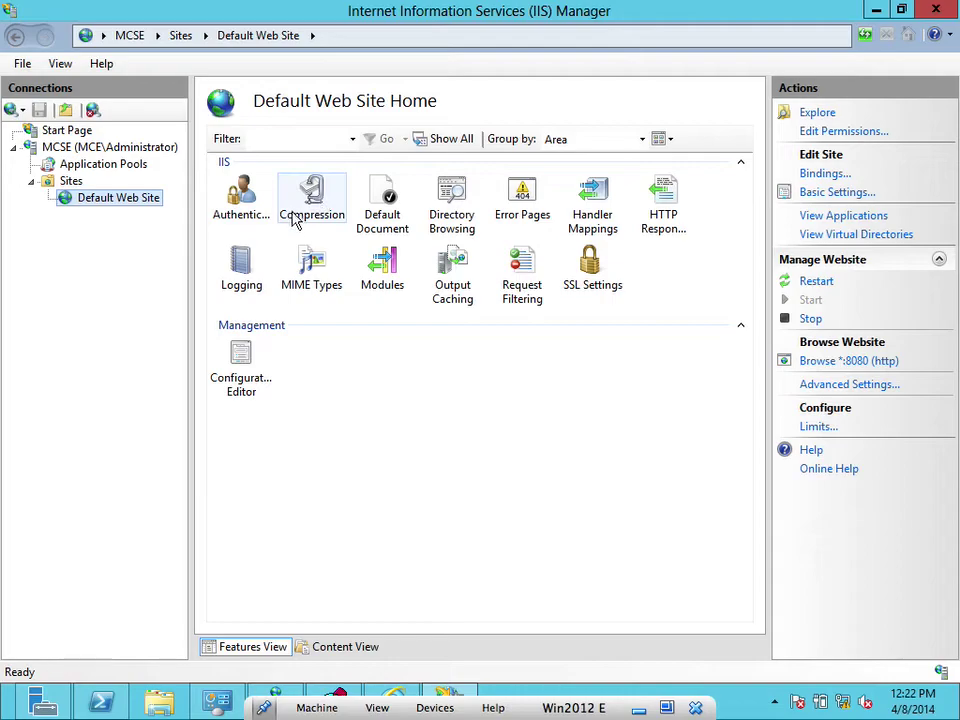
pyautogui.doubleClick(246, 214)
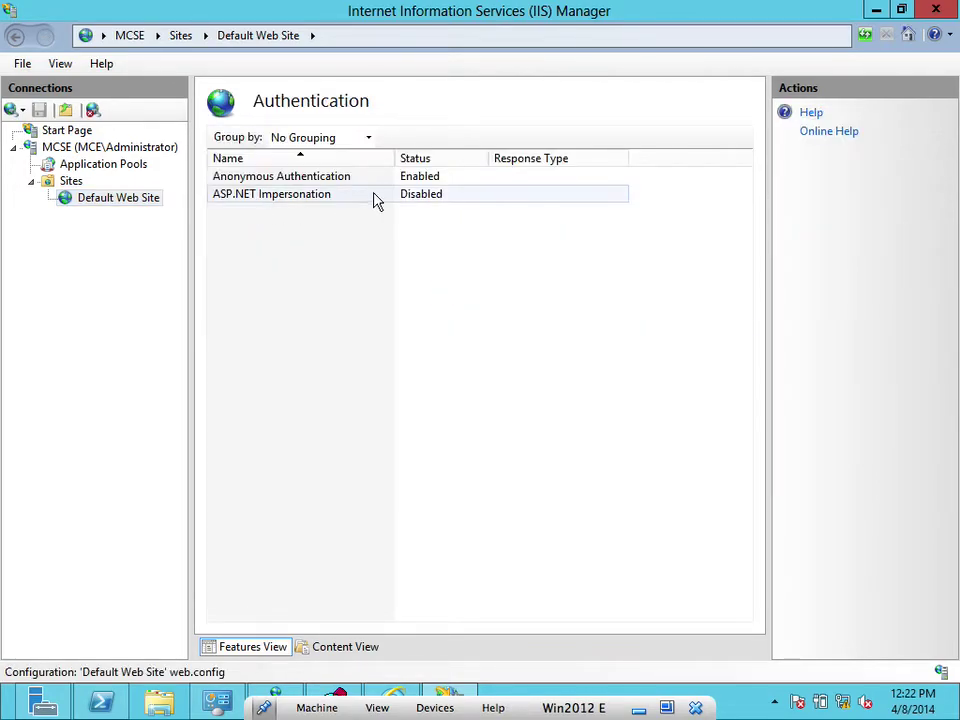
pyautogui.click(427, 181)
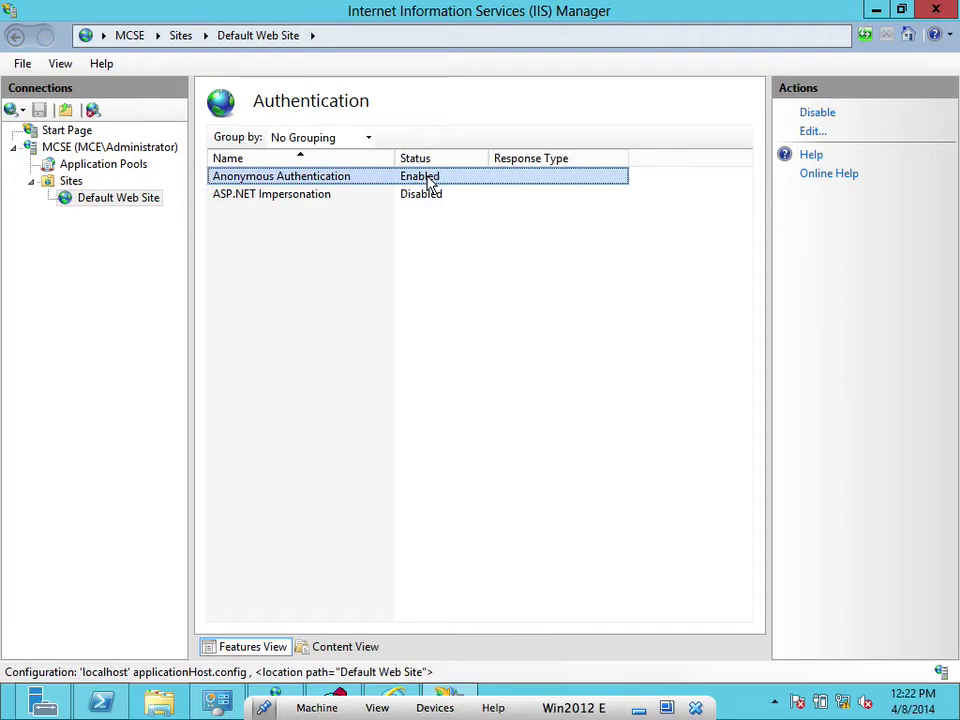
pyautogui.click(816, 134)
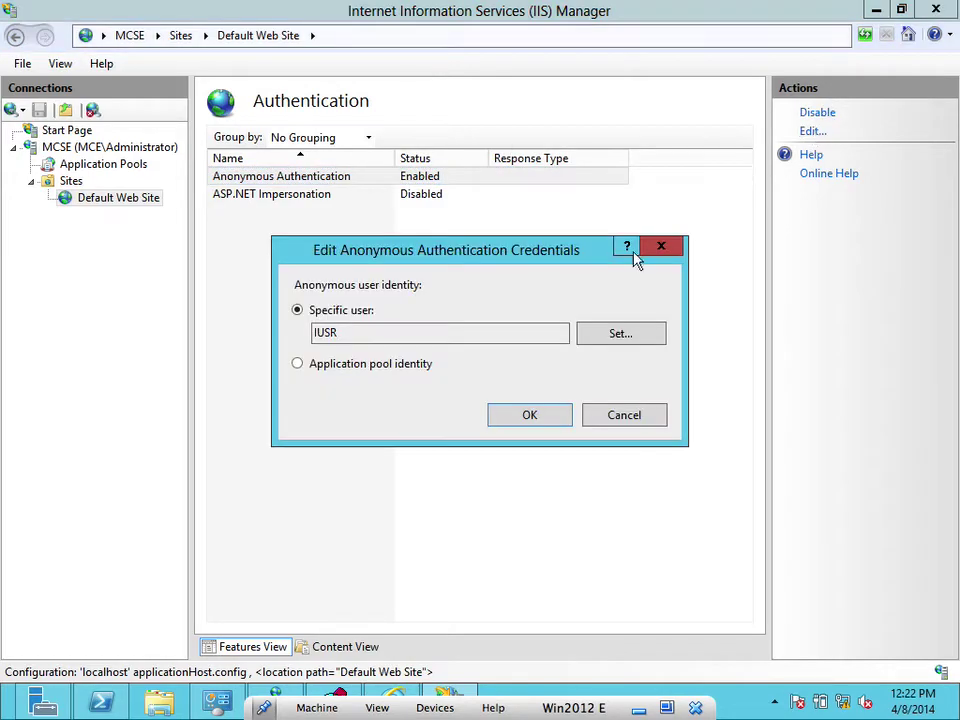
pyautogui.click(607, 418)
pyautogui.click(816, 112)
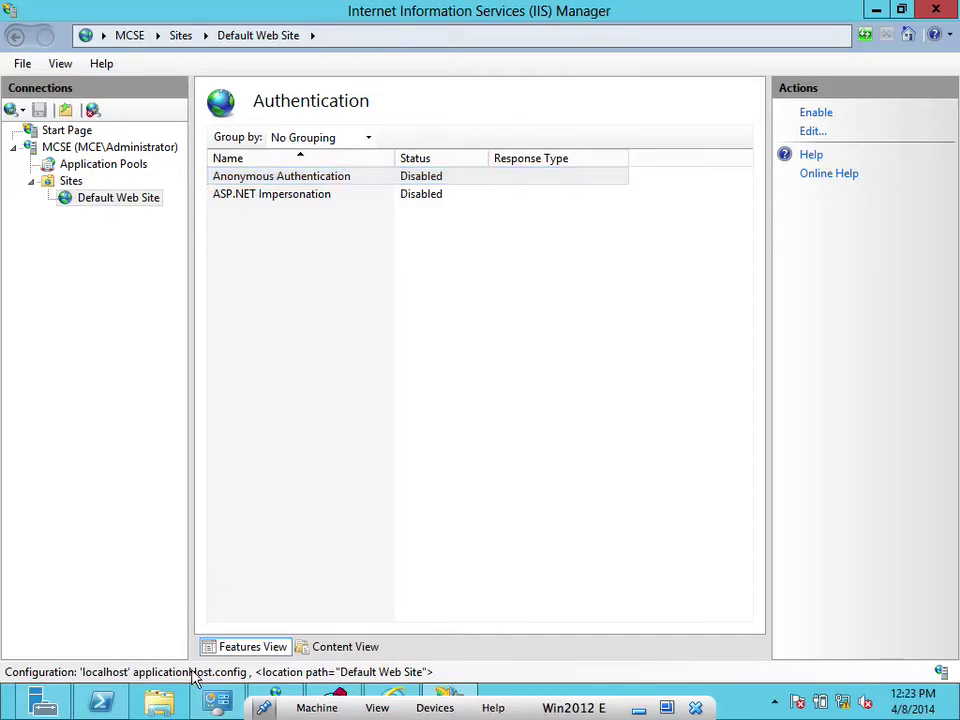
pyautogui.click(400, 690)
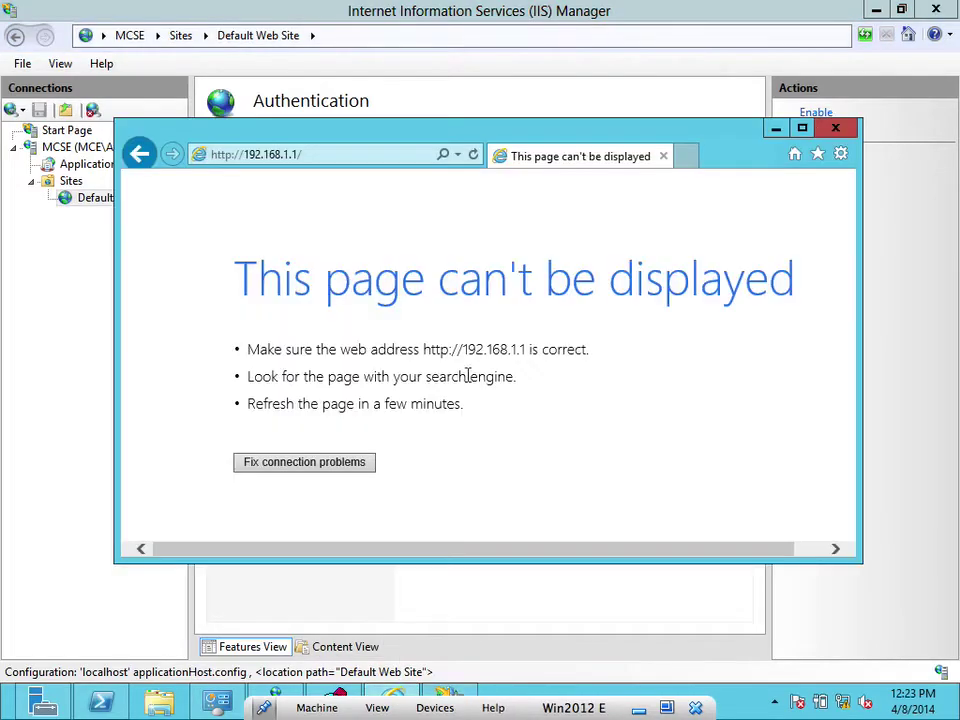
pyautogui.click(349, 155)
pyautogui.click(350, 155)
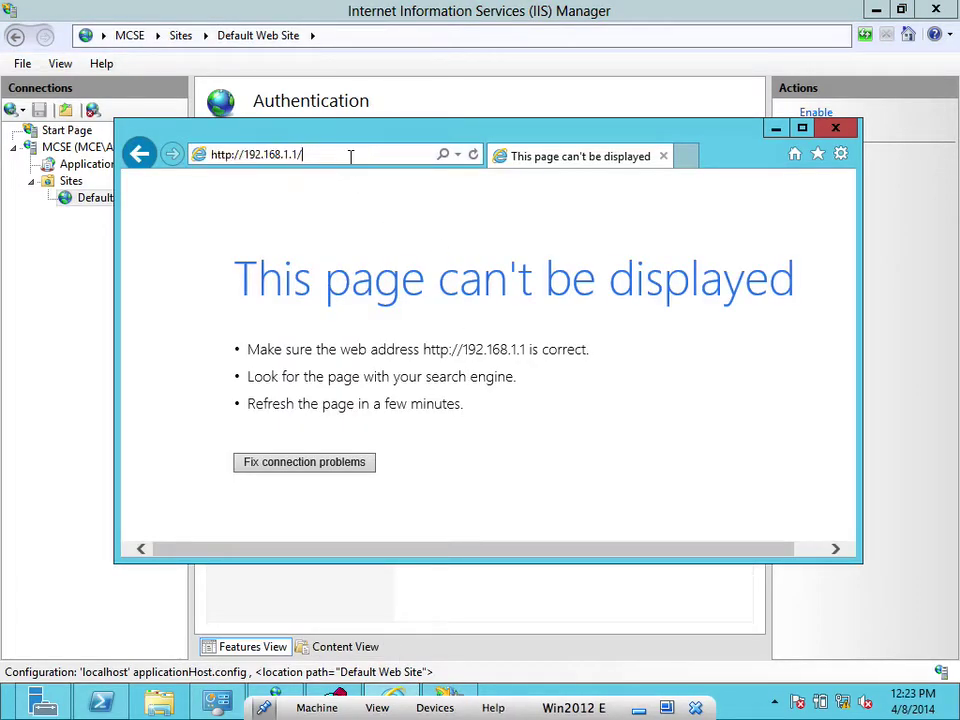
pyautogui.press('BackSpace')
pyautogui.write(':8080')
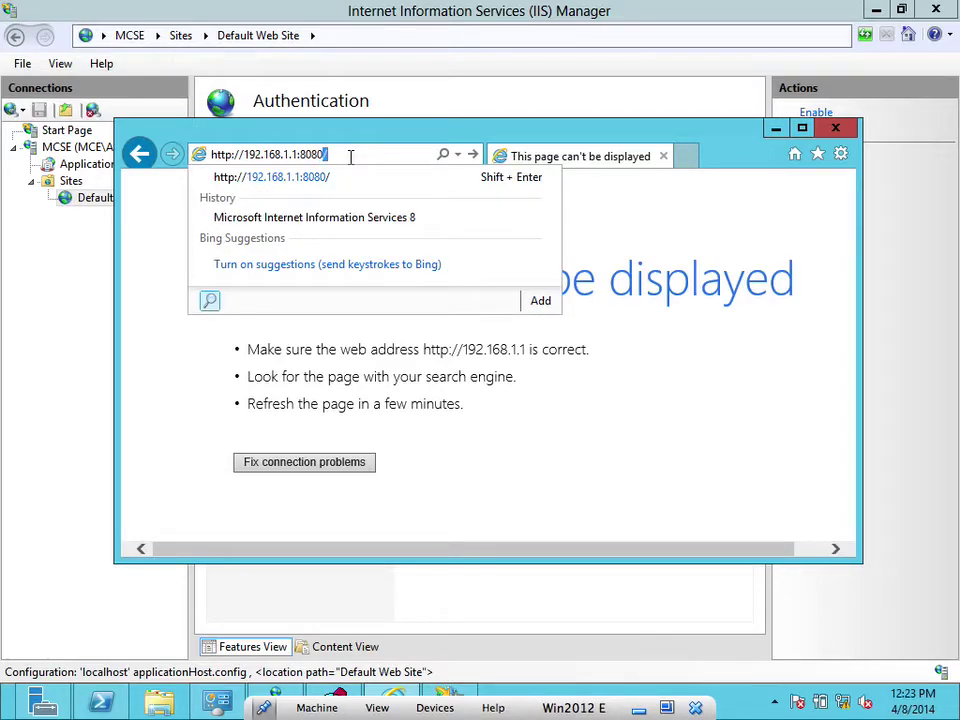
pyautogui.press('Return')
pyautogui.click(350, 155)
pyautogui.click(350, 155)
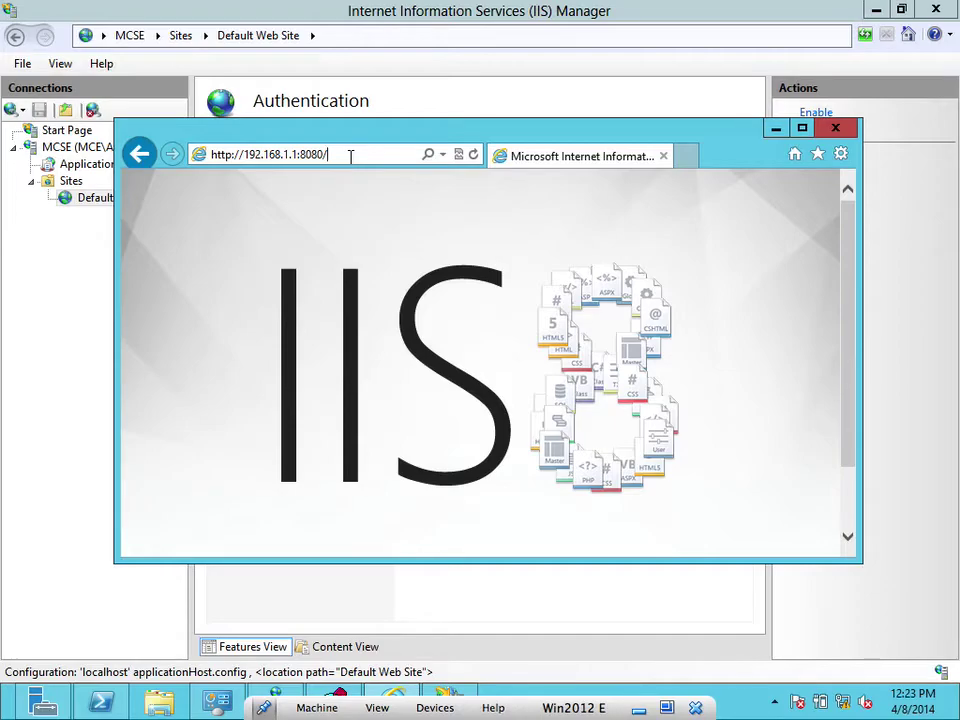
# Return to IIS Manager and re-enable Anonymous Authentication for the Default Web Site.
pyautogui.click(345, 100)
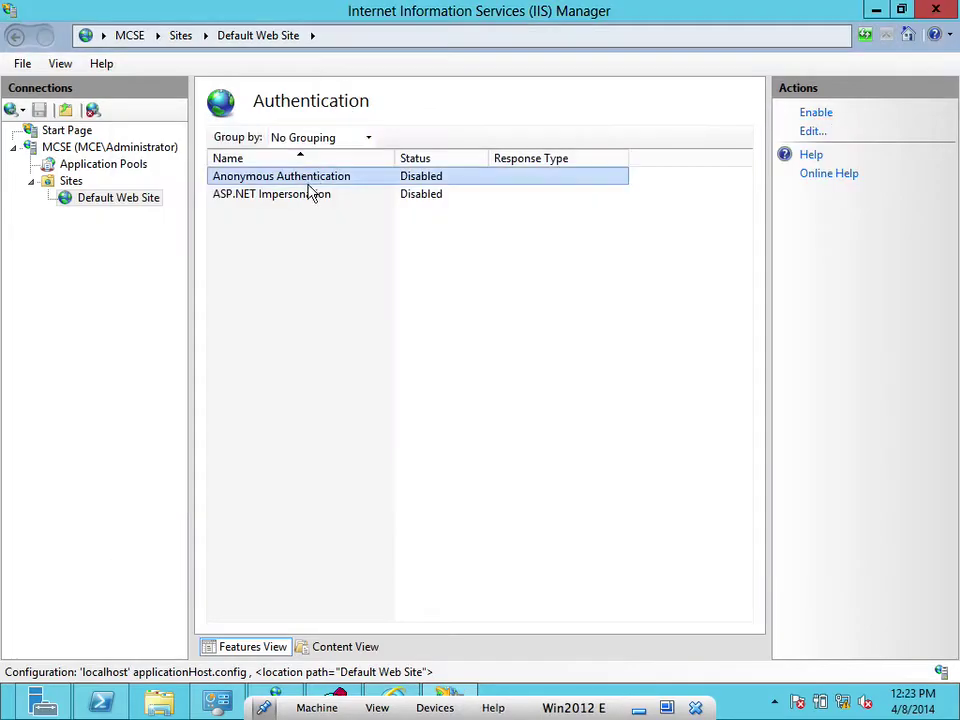
pyautogui.click(816, 114)
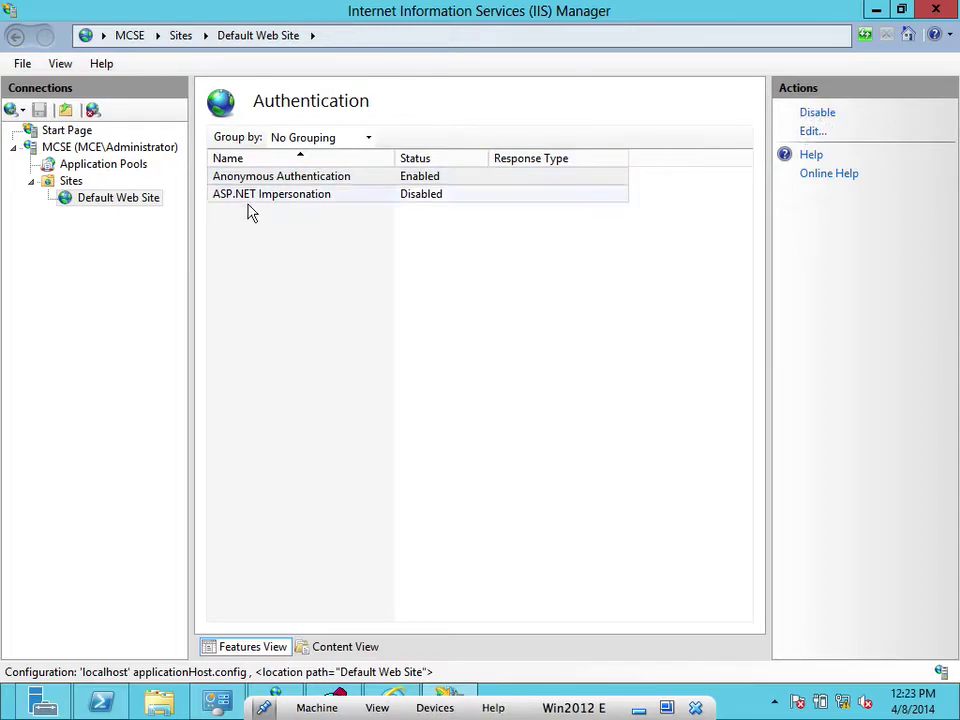
# Open the Default Web Site's Error Pages feature and widen the Path column to examine the error file paths.
pyautogui.click(153, 203)
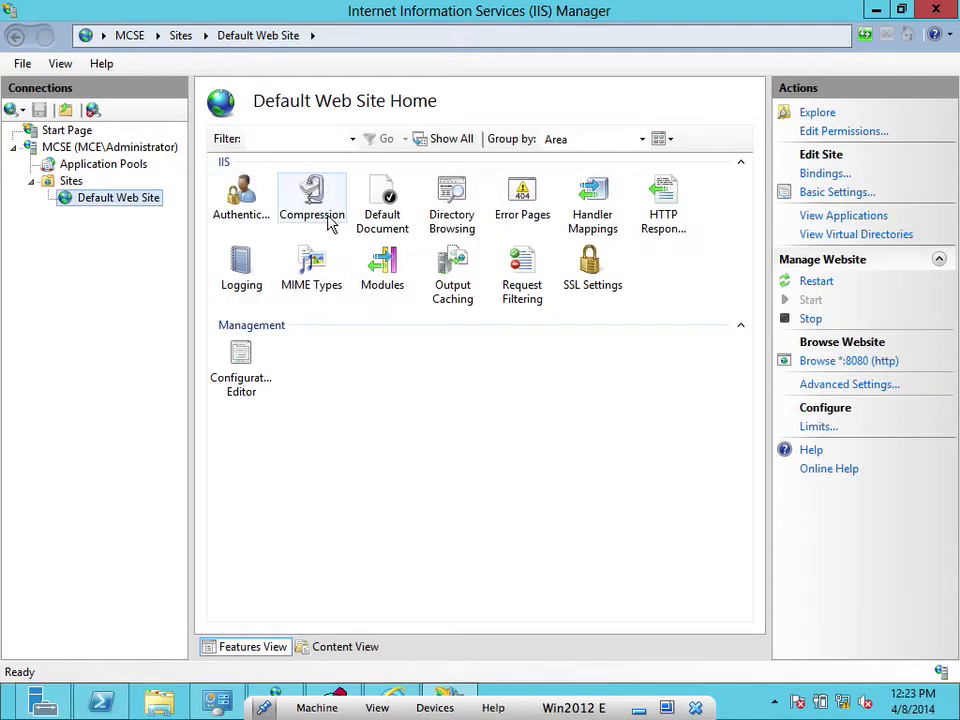
pyautogui.doubleClick(456, 220)
pyautogui.doubleClick(522, 212)
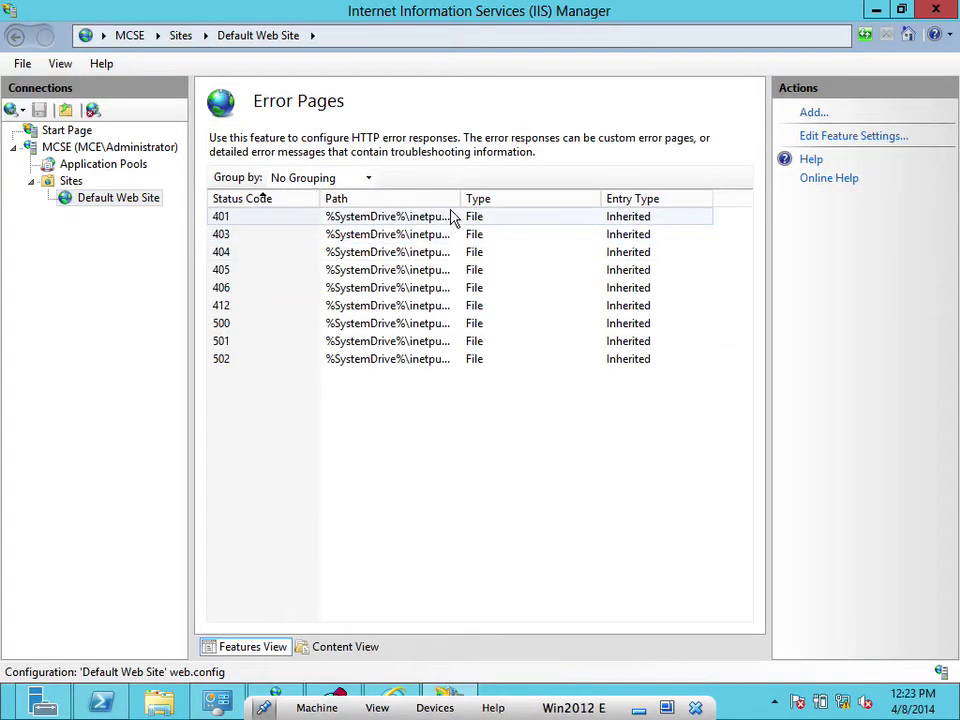
pyautogui.moveTo(460, 199); pyautogui.dragTo(596, 199)
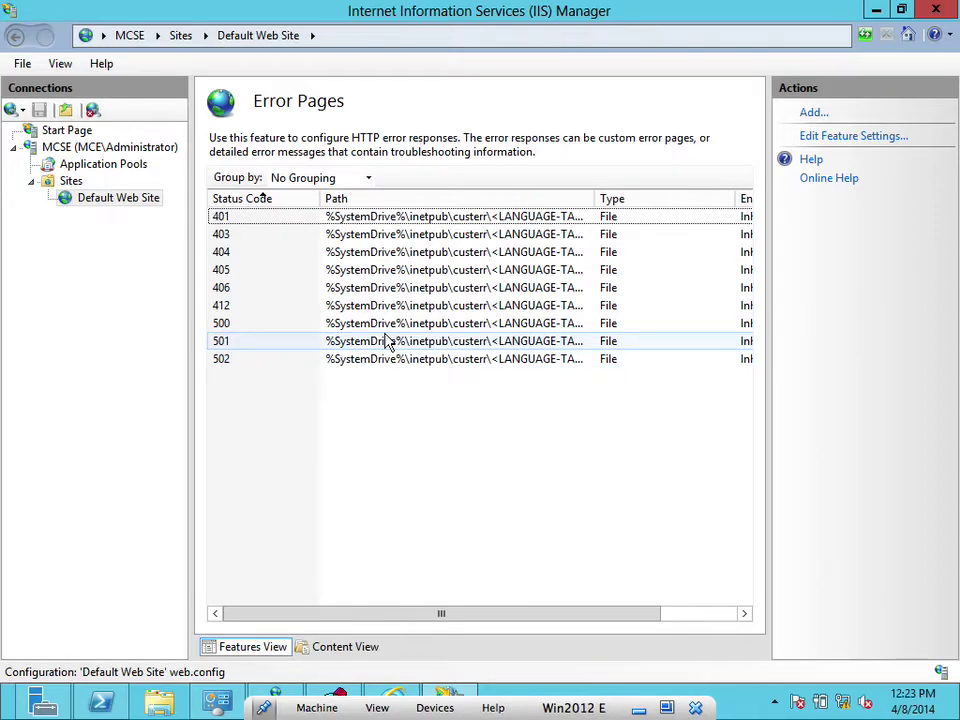
# Open the Default Web Site's basic settings and copy its current physical path.
pyautogui.click(135, 197)
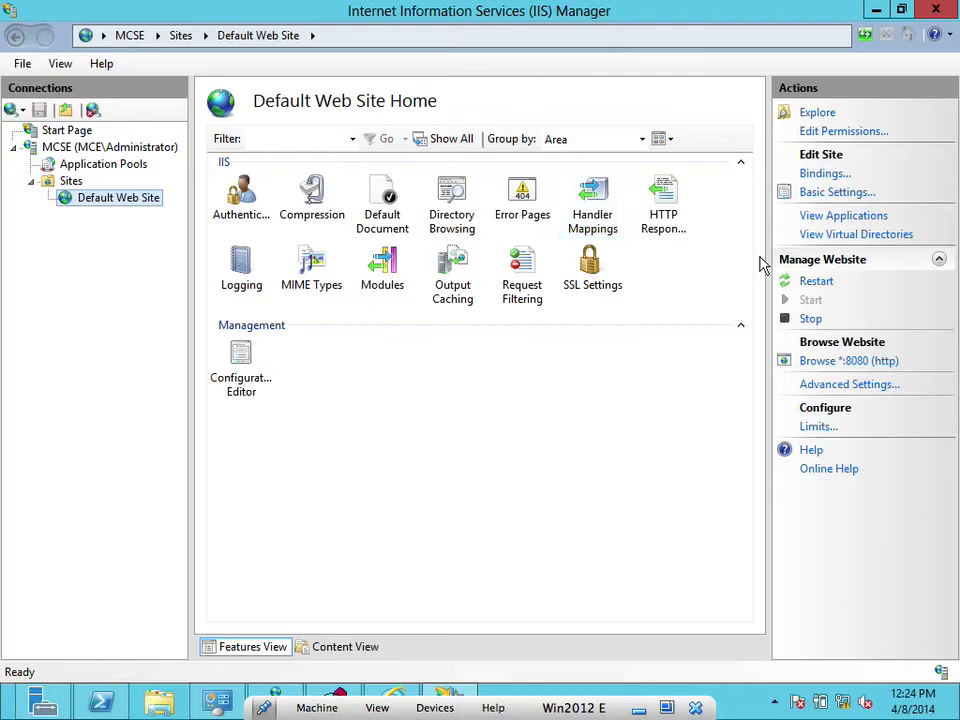
pyautogui.click(826, 197)
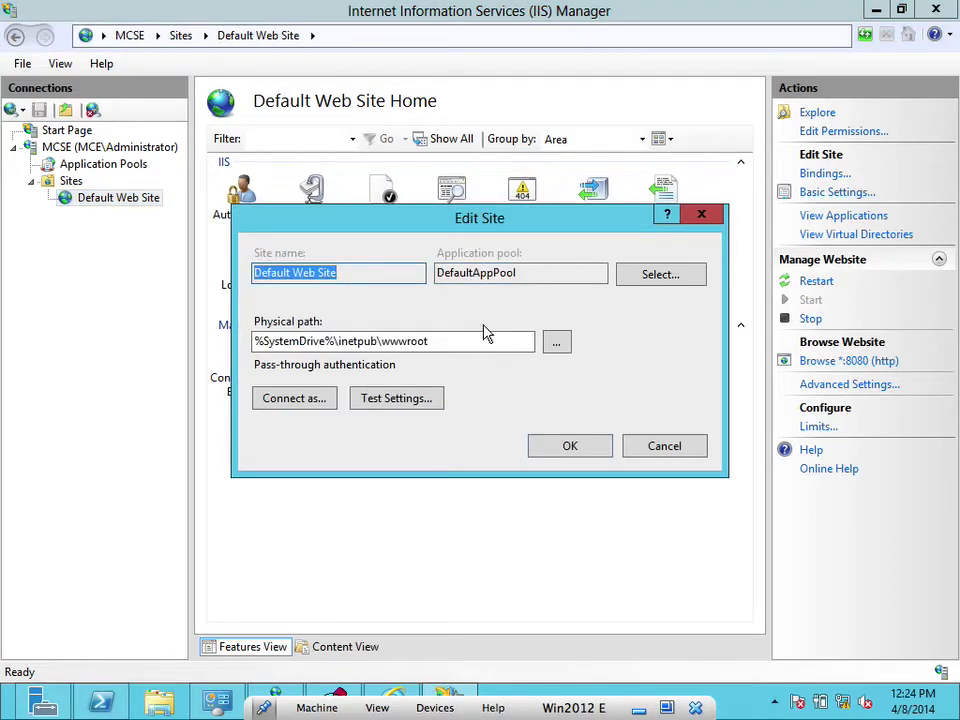
pyautogui.click(557, 343)
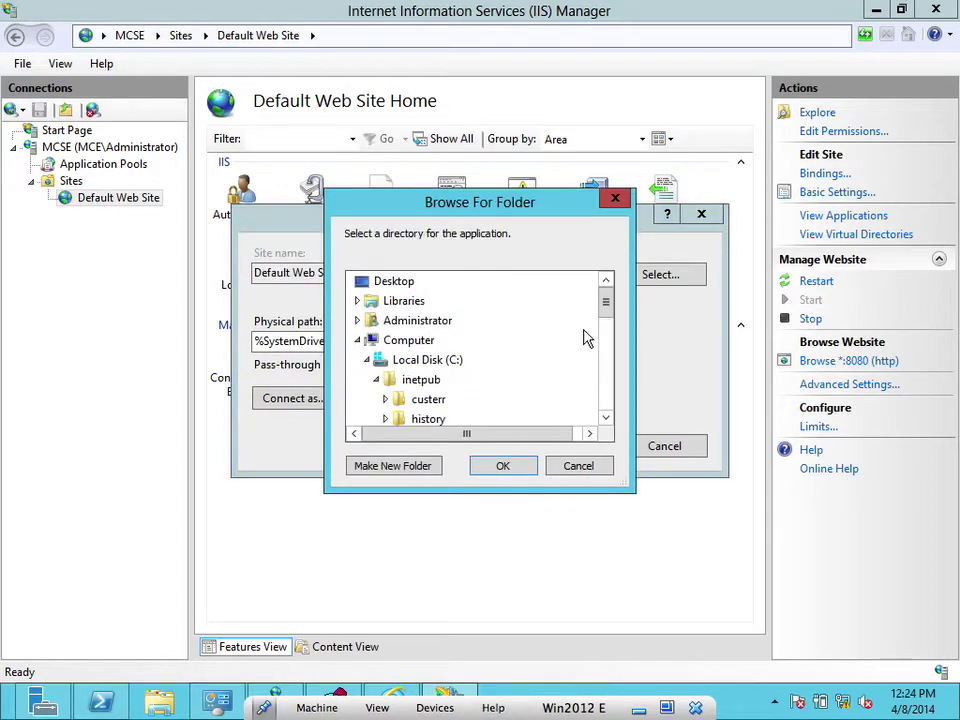
pyautogui.click(615, 203)
pyautogui.moveTo(443, 337); pyautogui.dragTo(218, 333)
pyautogui.press('super+c')
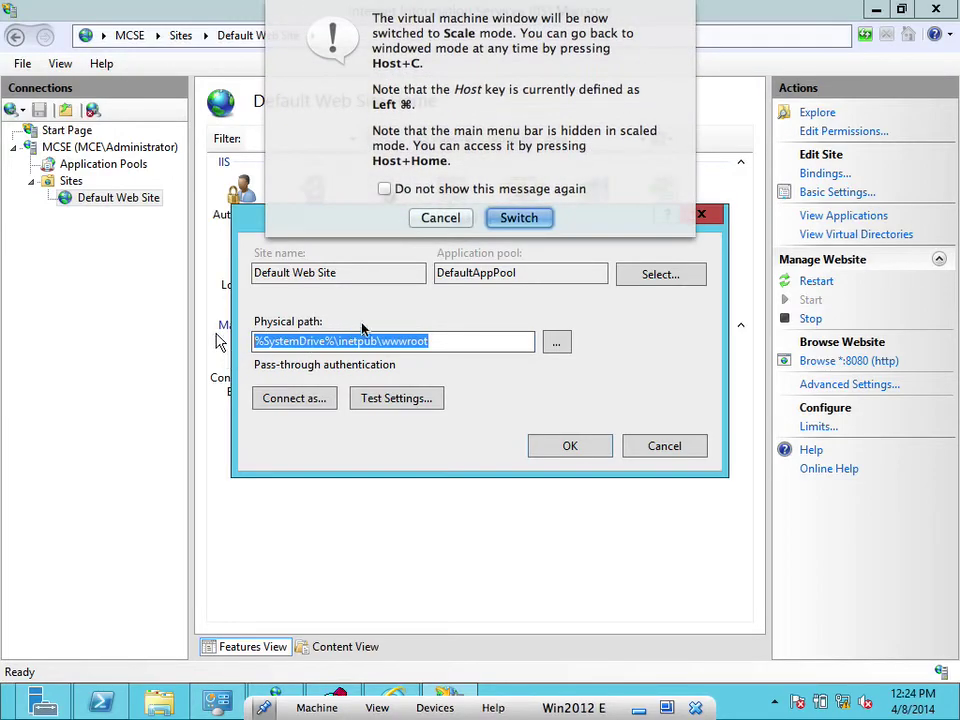
pyautogui.click(438, 216)
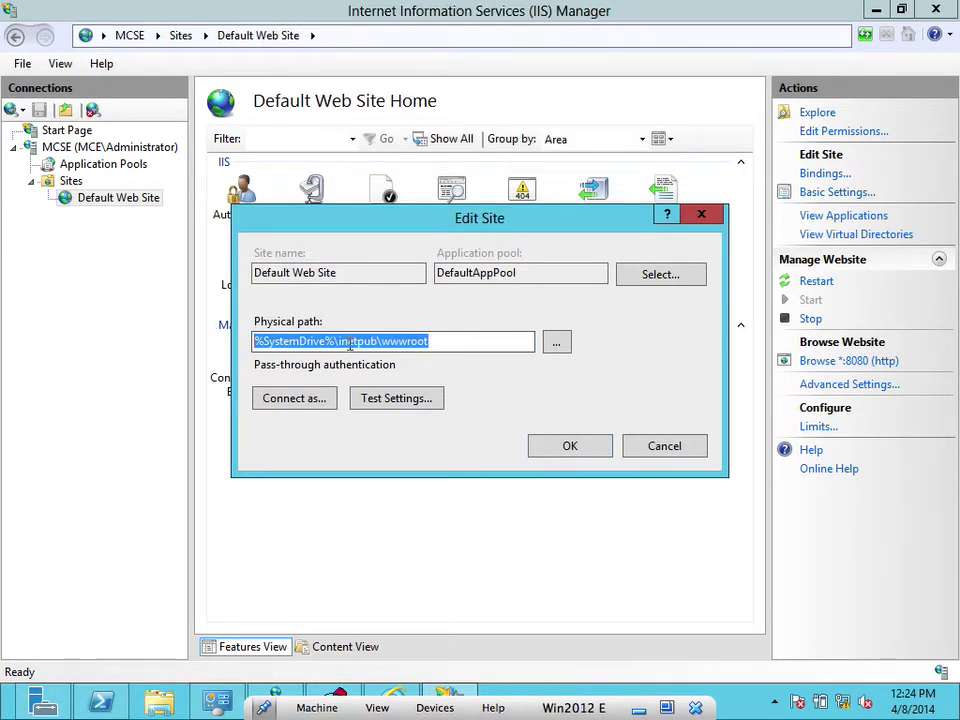
pyautogui.rightClick(349, 342)
pyautogui.click(388, 400)
# Open Notepad, paste the copied physical path into a blank document, and minimize it to return to the Edit Site dialog.
pyautogui.moveTo(955, 5)
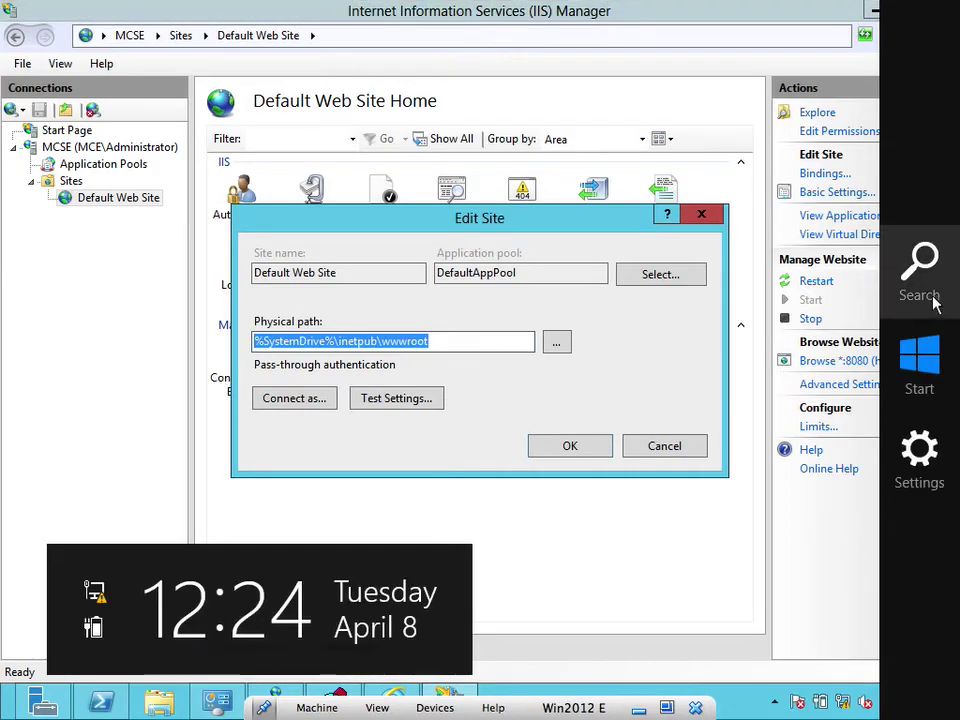
pyautogui.click(920, 270)
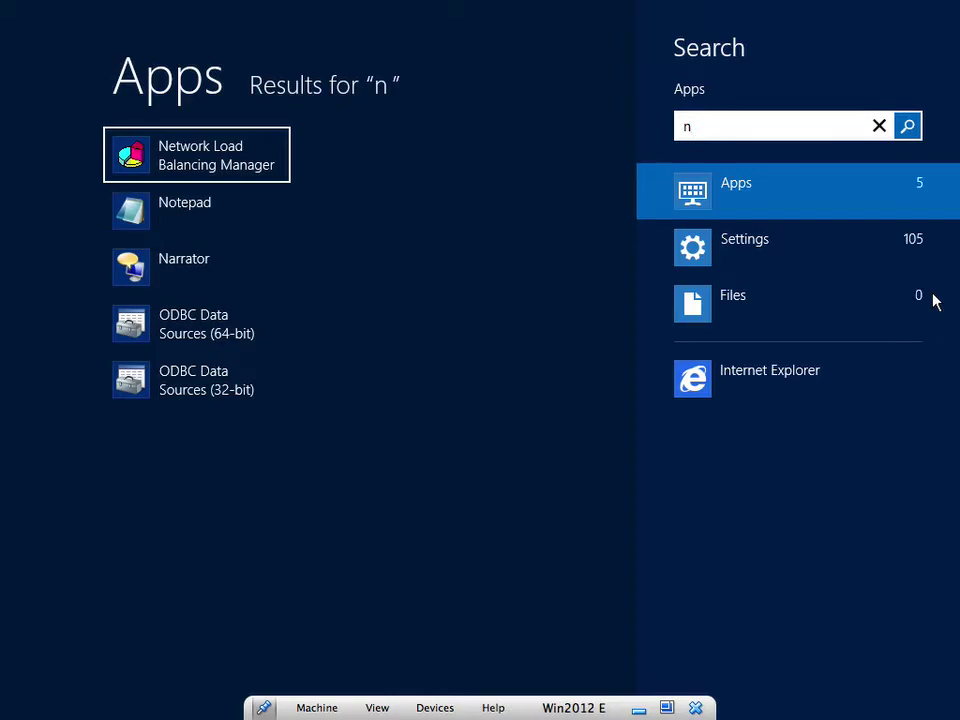
pyautogui.click(135, 218)
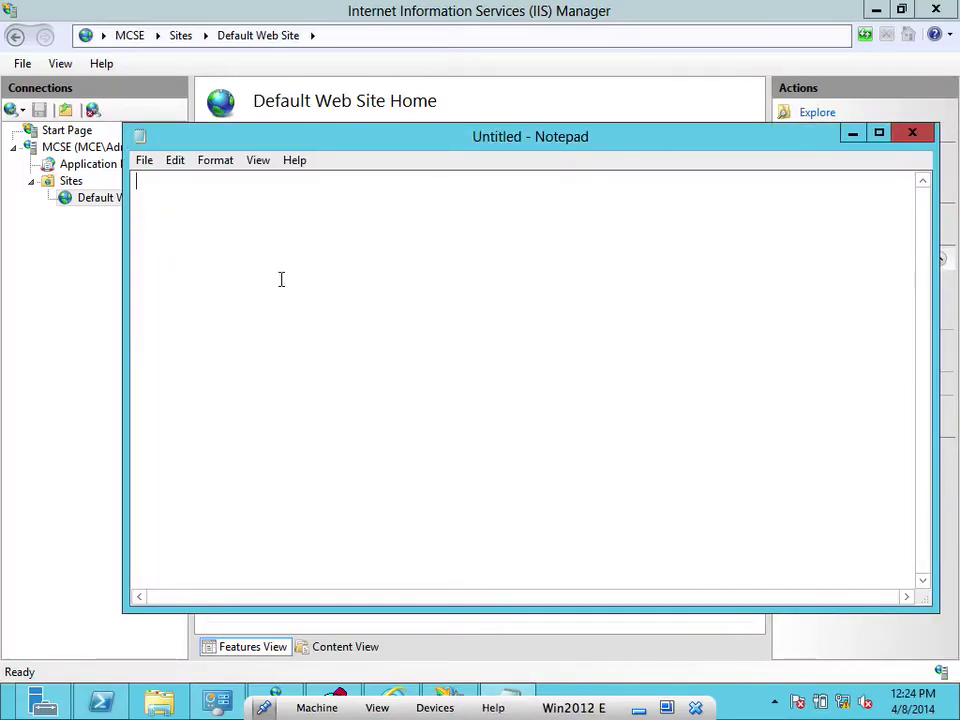
pyautogui.rightClick(275, 240)
pyautogui.click(300, 316)
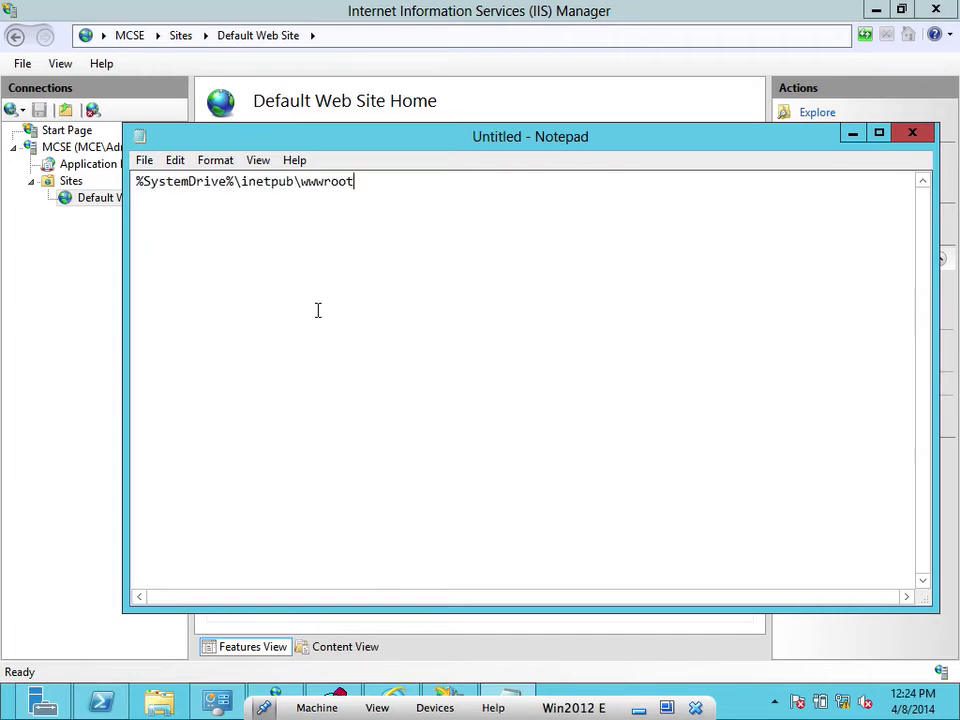
pyautogui.click(852, 134)
# Try to choose a location under Network as the site's physical path in the folder browser.
pyautogui.click(556, 344)
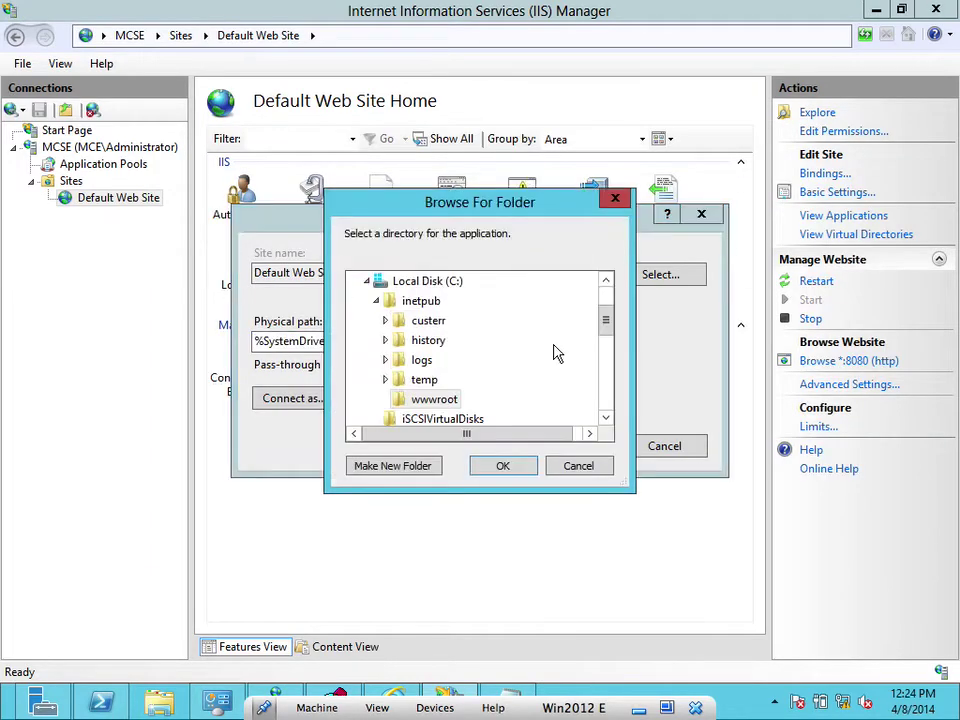
pyautogui.moveTo(605, 343); pyautogui.dragTo(608, 416)
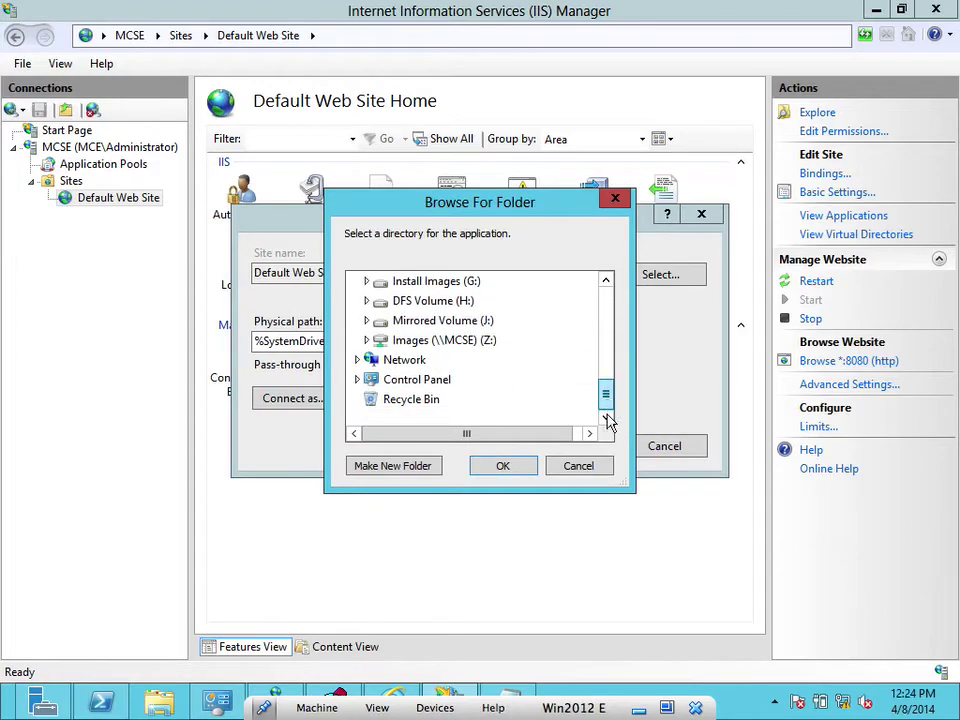
pyautogui.click(358, 360)
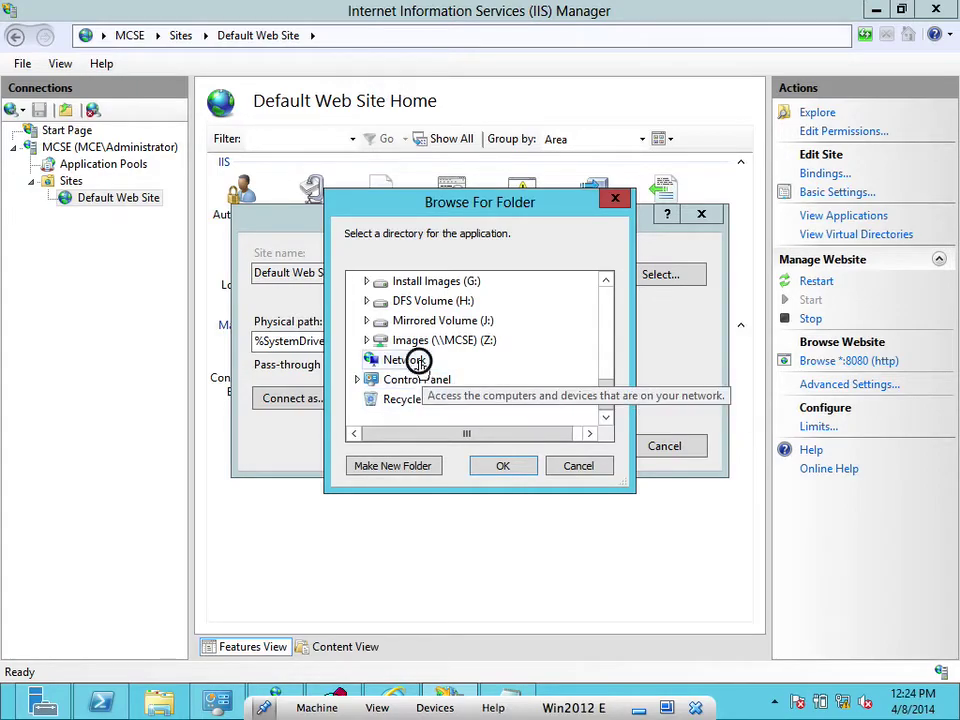
pyautogui.click(420, 362)
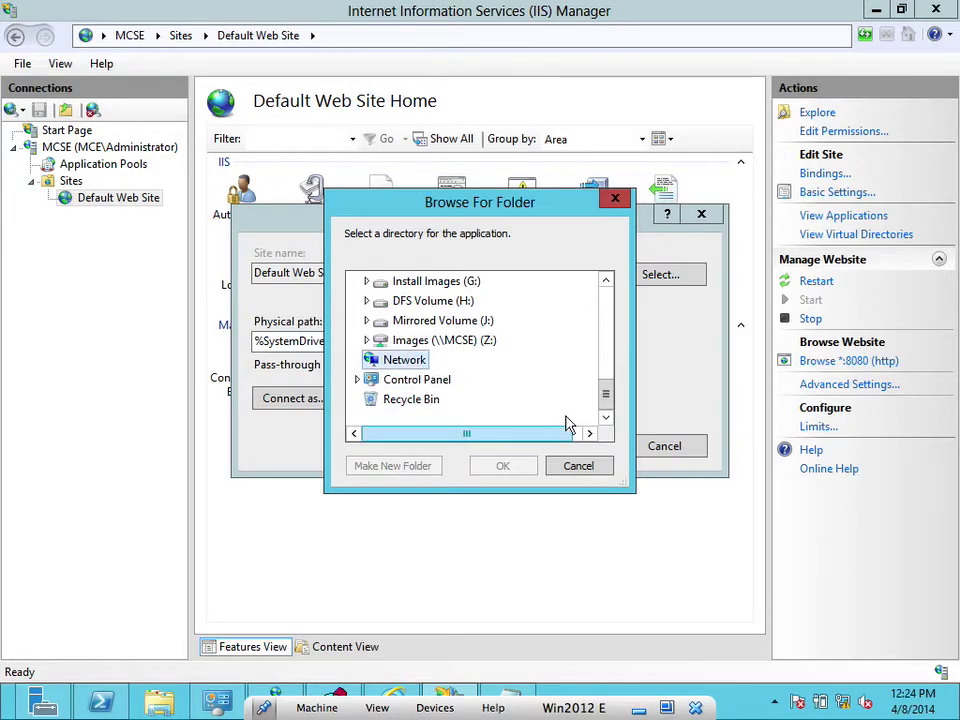
pyautogui.click(578, 467)
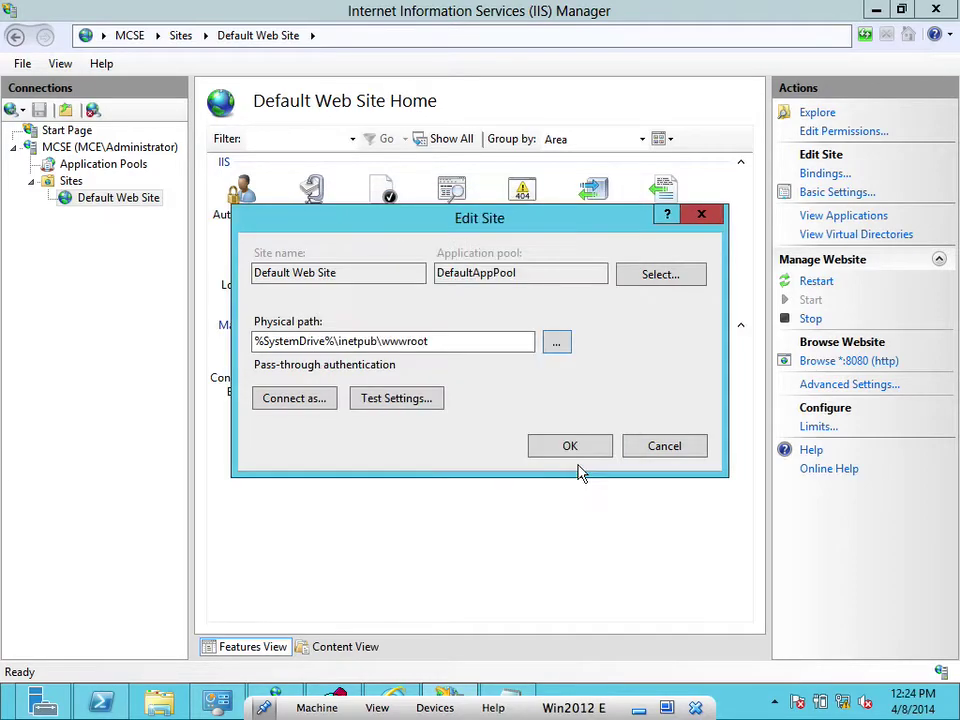
# Switch to File Explorer and open the inetpub folder on the network share \\192.168.1.5\C$.
pyautogui.click(160, 703)
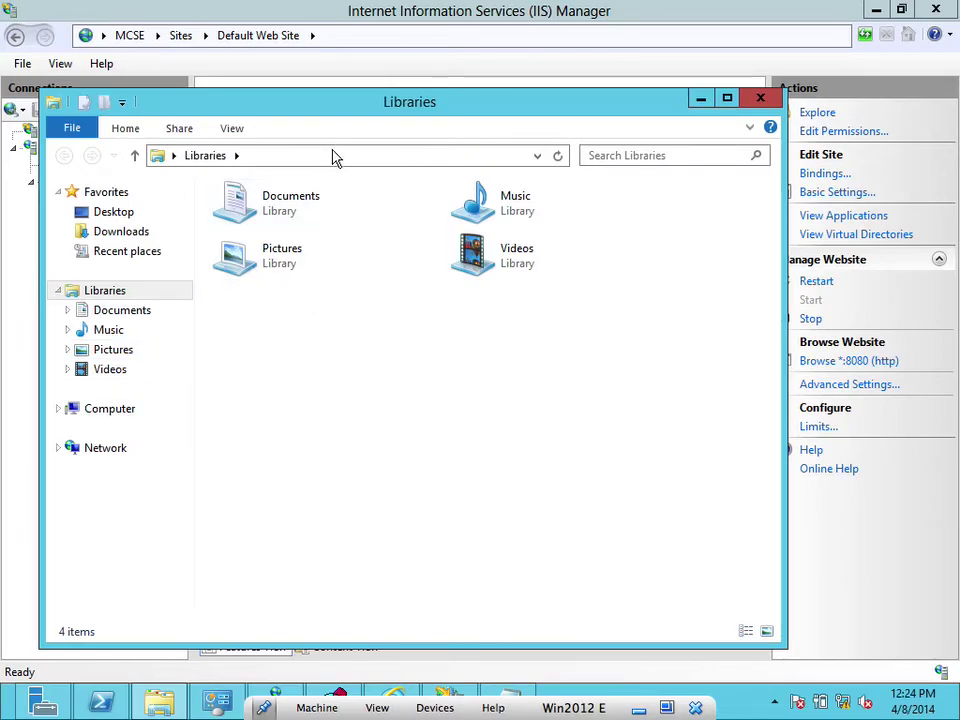
pyautogui.click(336, 155)
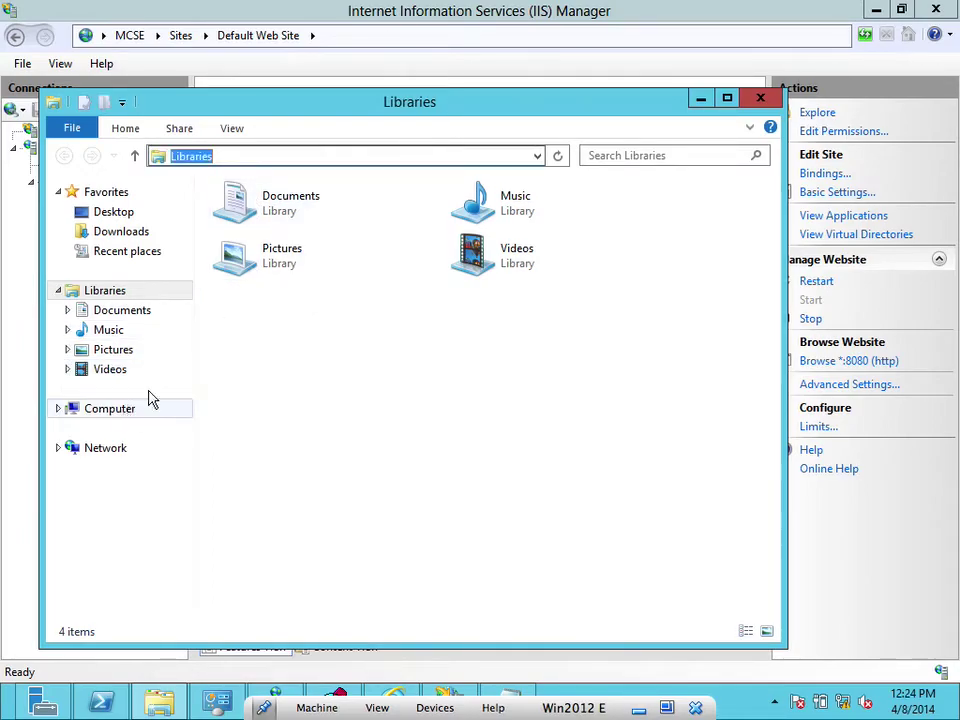
pyautogui.write('\\\\')
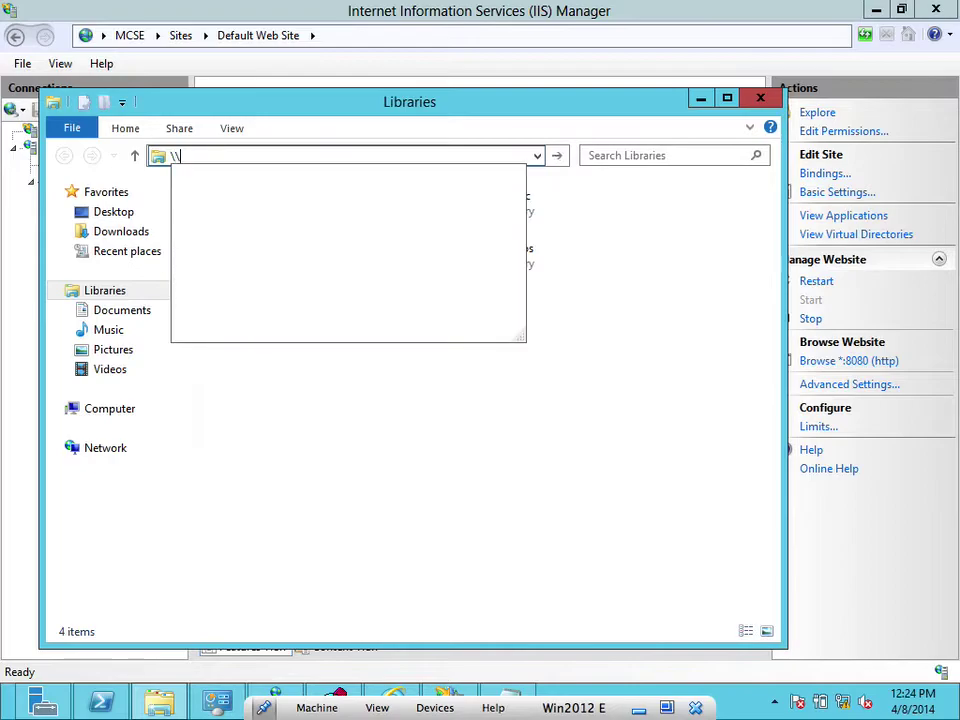
pyautogui.write('1')
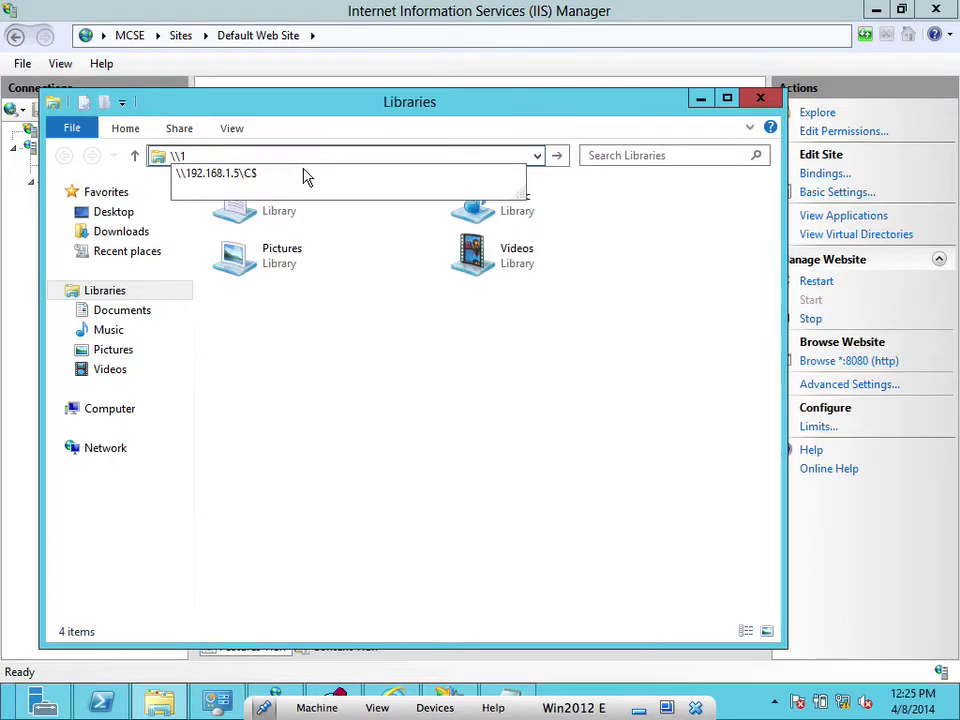
pyautogui.click(306, 175)
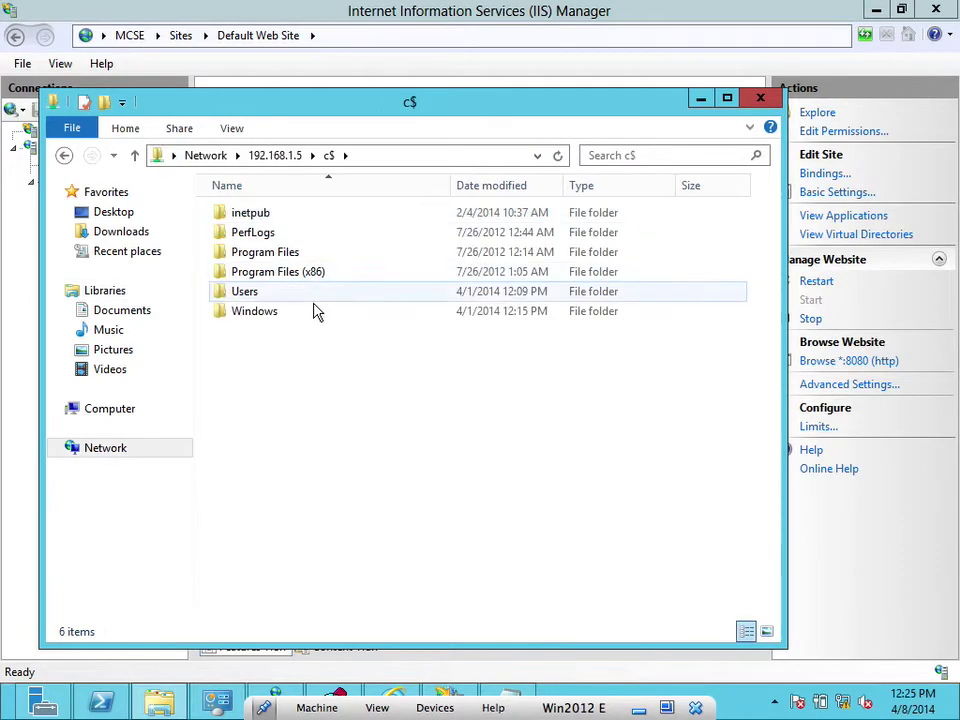
pyautogui.doubleClick(272, 213)
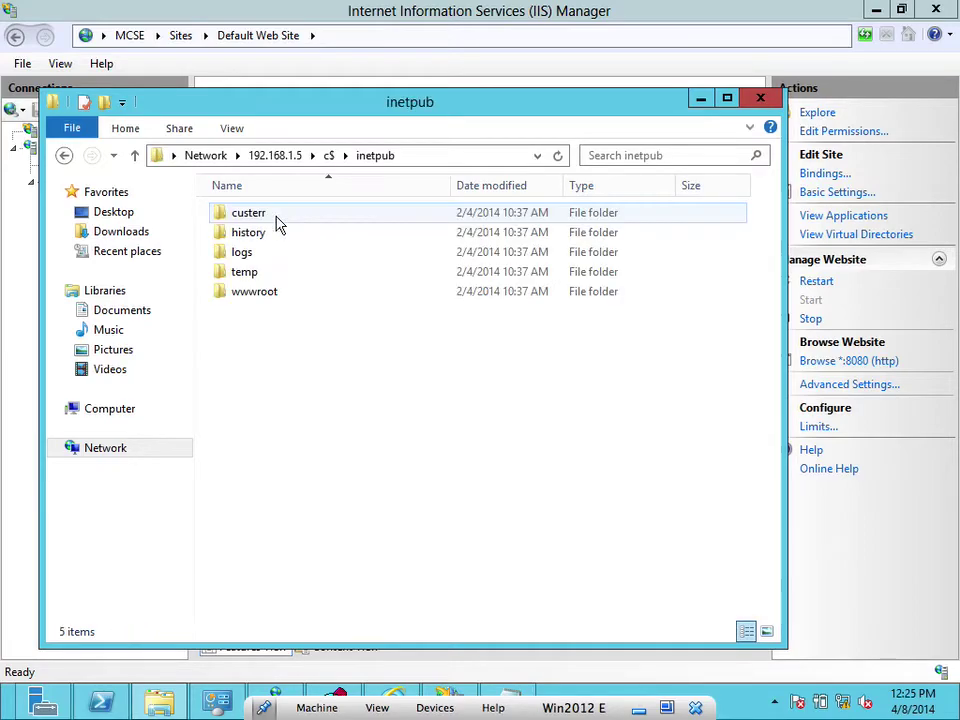
# Examine the remote wwwroot folder's properties, including its general, security and customization settings, without changing them.
pyautogui.rightClick(270, 291)
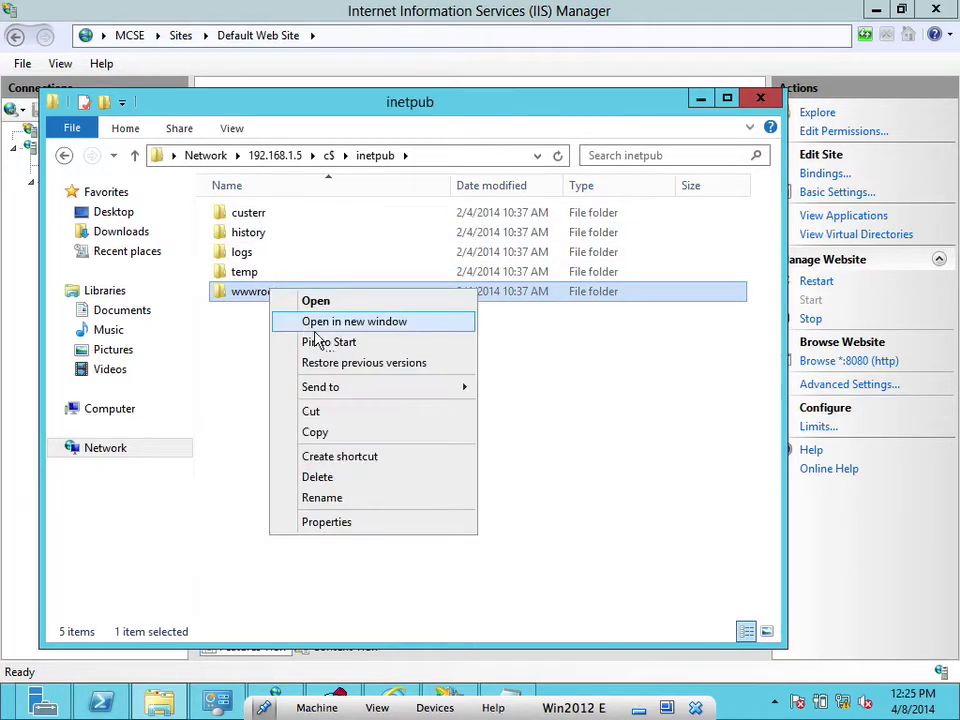
pyautogui.click(399, 522)
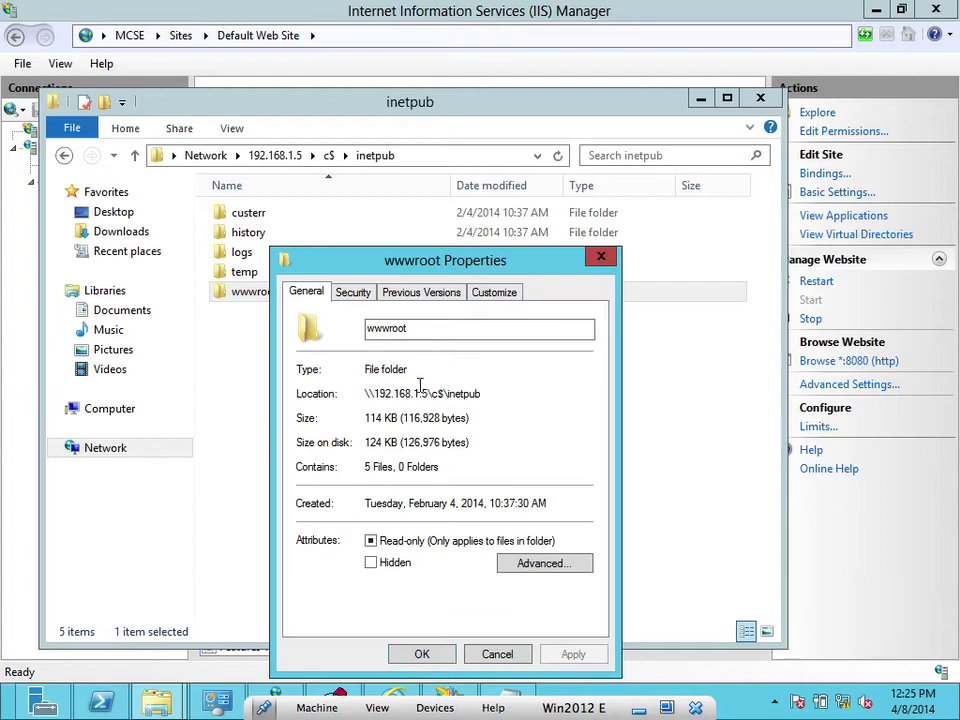
pyautogui.click(353, 295)
pyautogui.click(312, 296)
pyautogui.click(353, 293)
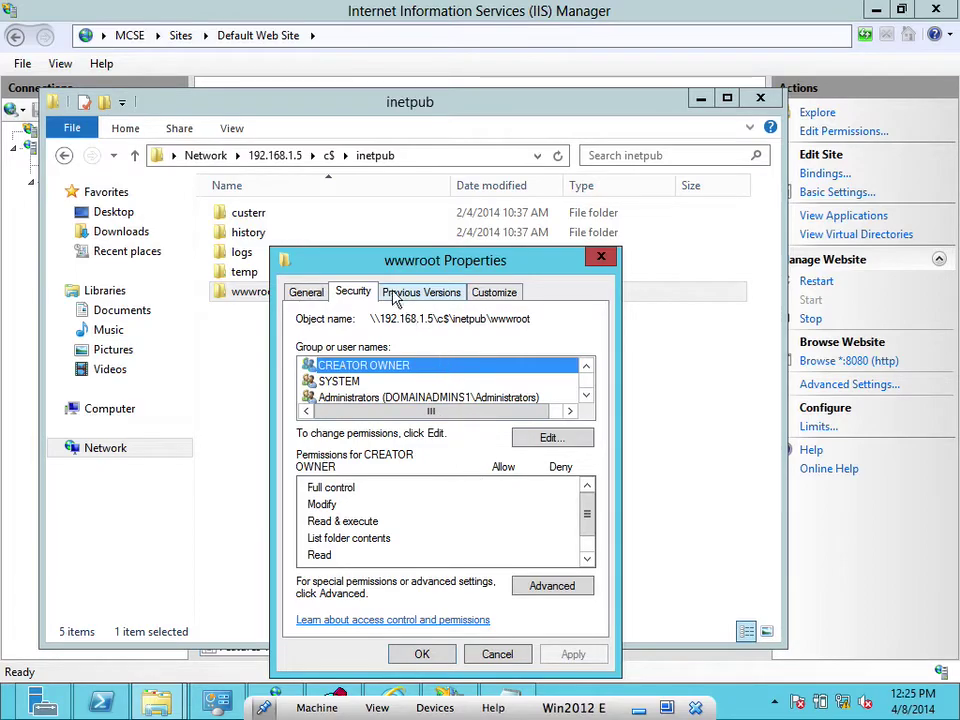
pyautogui.click(391, 289)
pyautogui.click(494, 292)
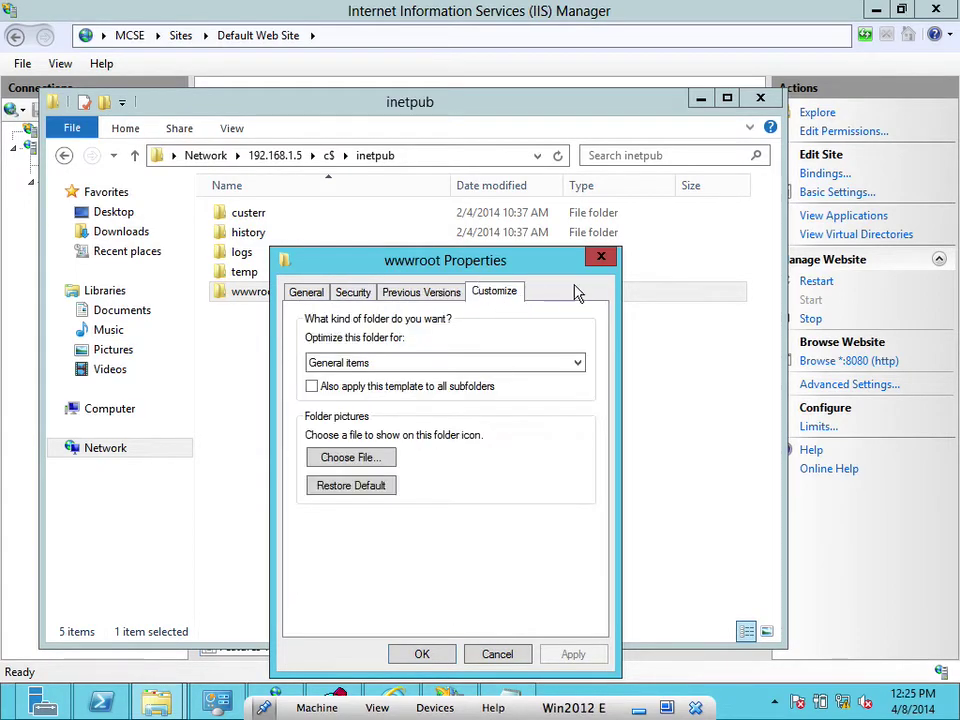
pyautogui.click(601, 258)
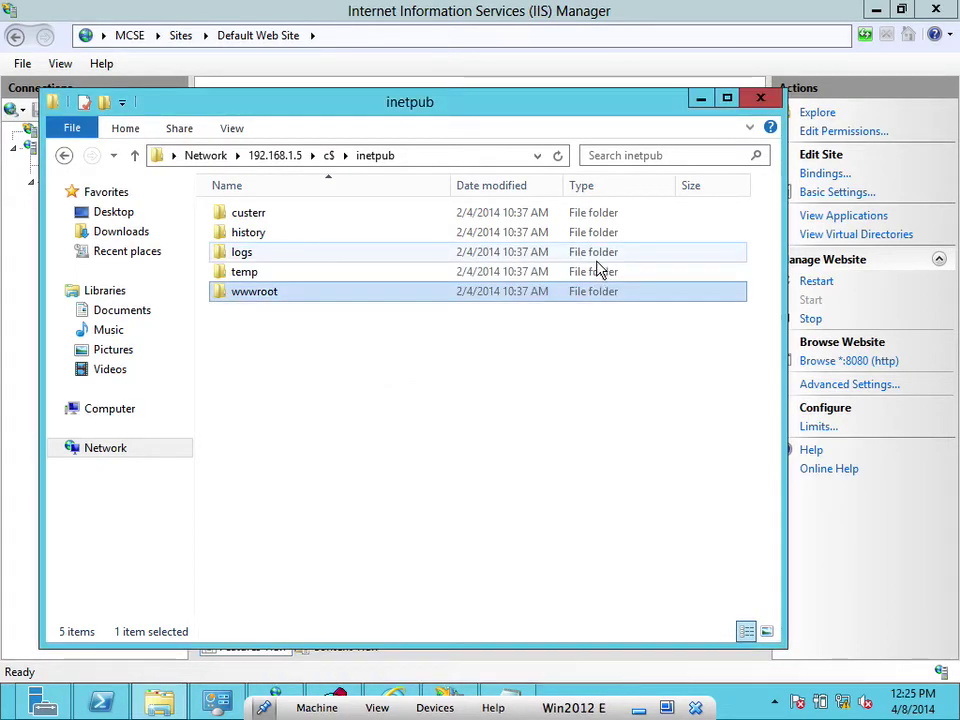
# Open the remote wwwroot folder and copy its full network path, \\192.168.1.5\c$\inetpub\wwwroot.
pyautogui.doubleClick(280, 297)
pyautogui.click(495, 154)
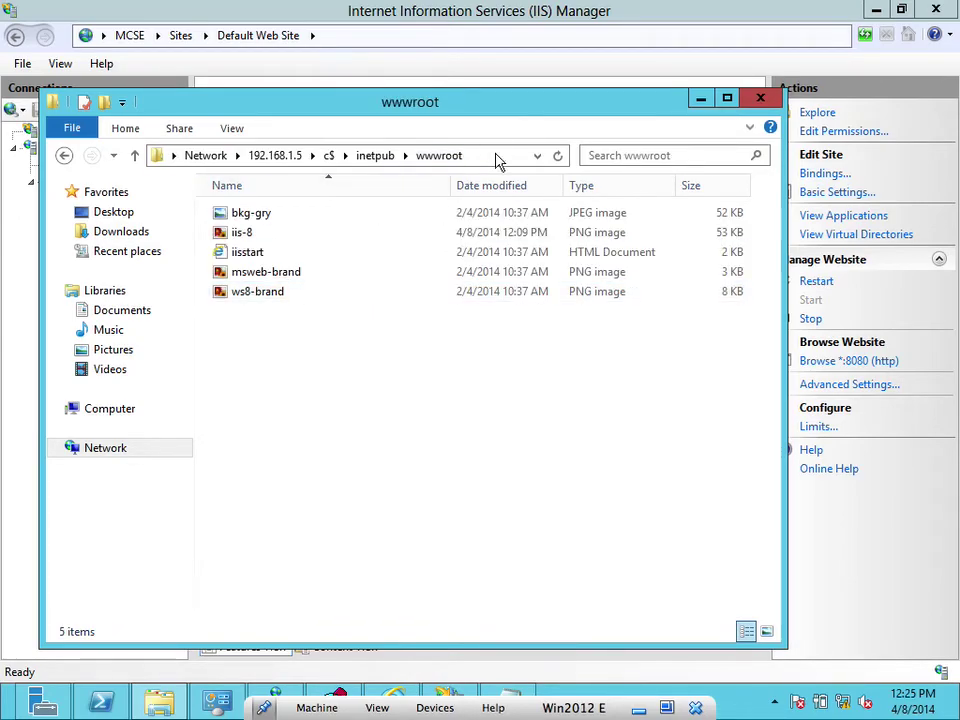
pyautogui.rightClick(288, 160)
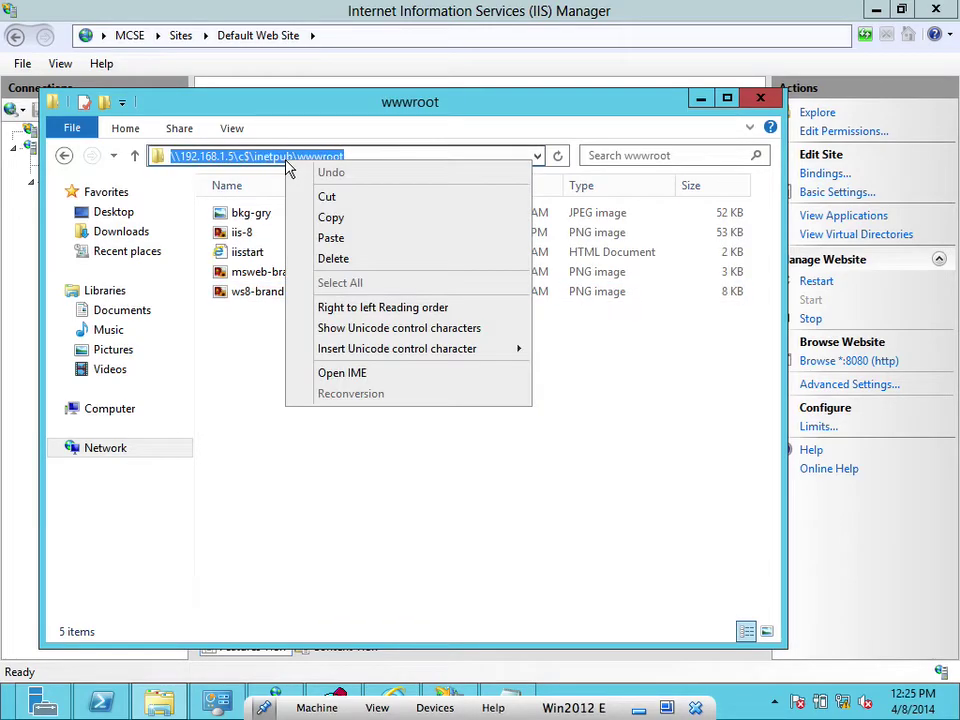
pyautogui.click(328, 215)
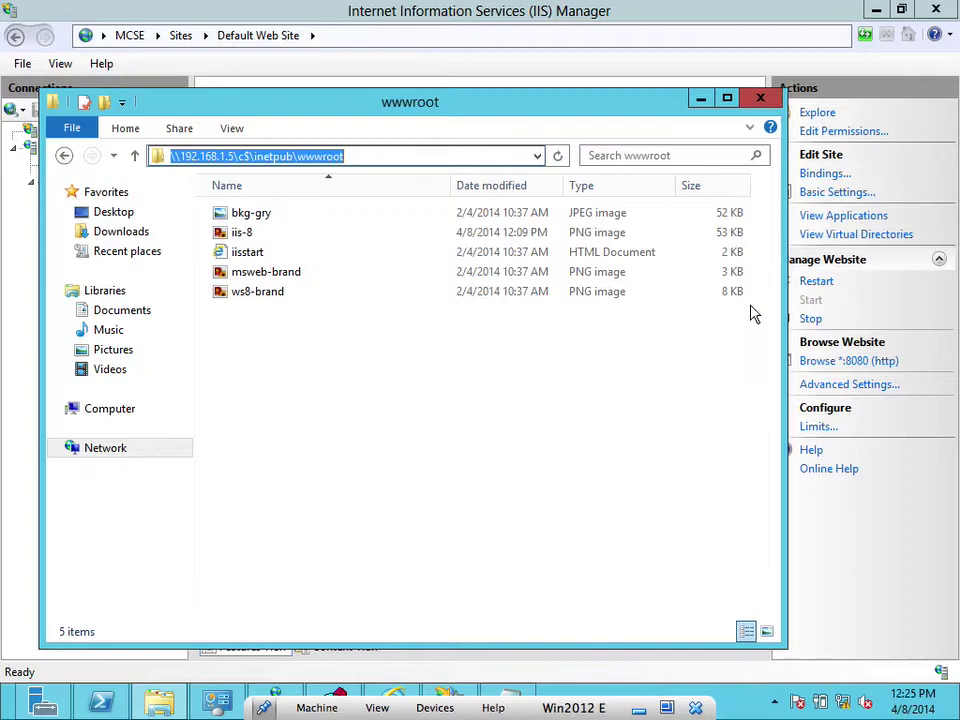
# Return to the Edit Site dialog and replace the physical path with \\192.168.1.5\c$\inetpub\wwwroot.
pyautogui.click(701, 98)
pyautogui.moveTo(456, 340); pyautogui.dragTo(208, 338)
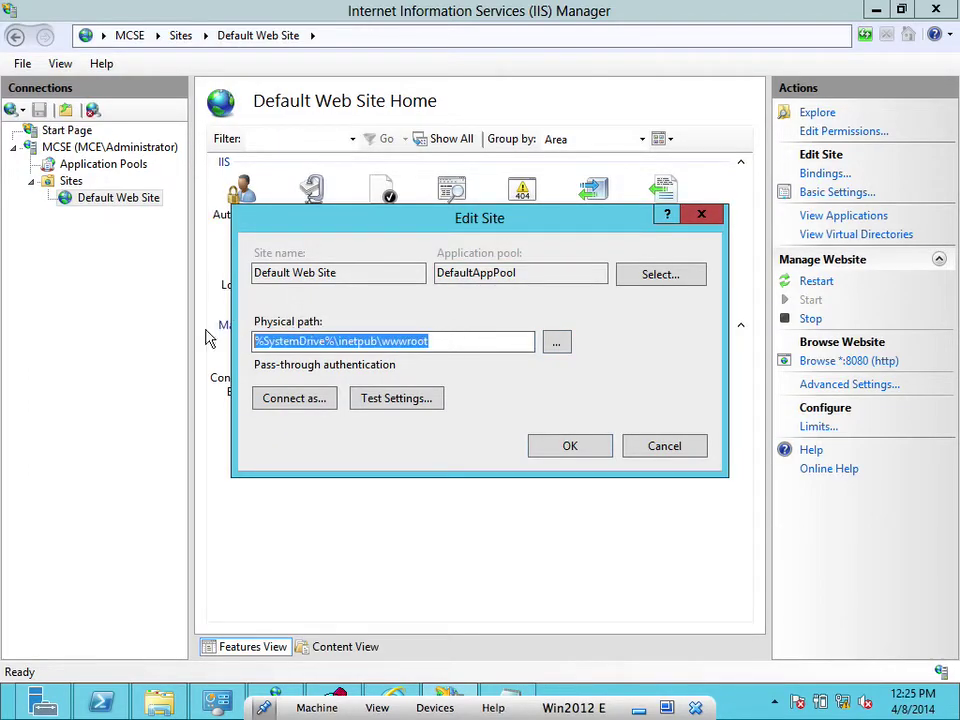
pyautogui.rightClick(327, 338)
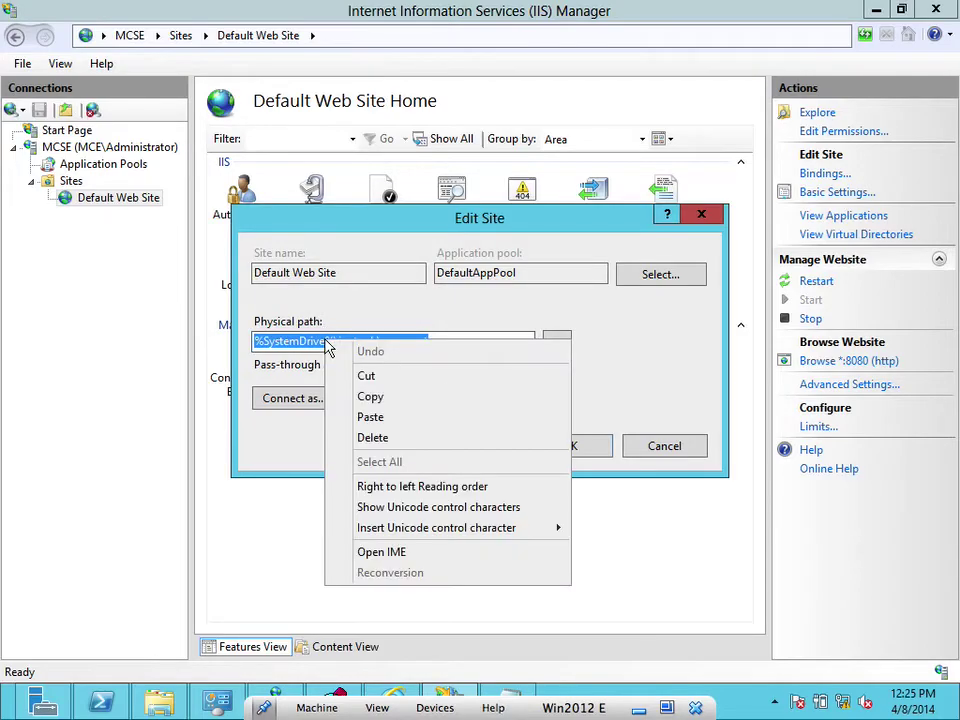
pyautogui.click(356, 415)
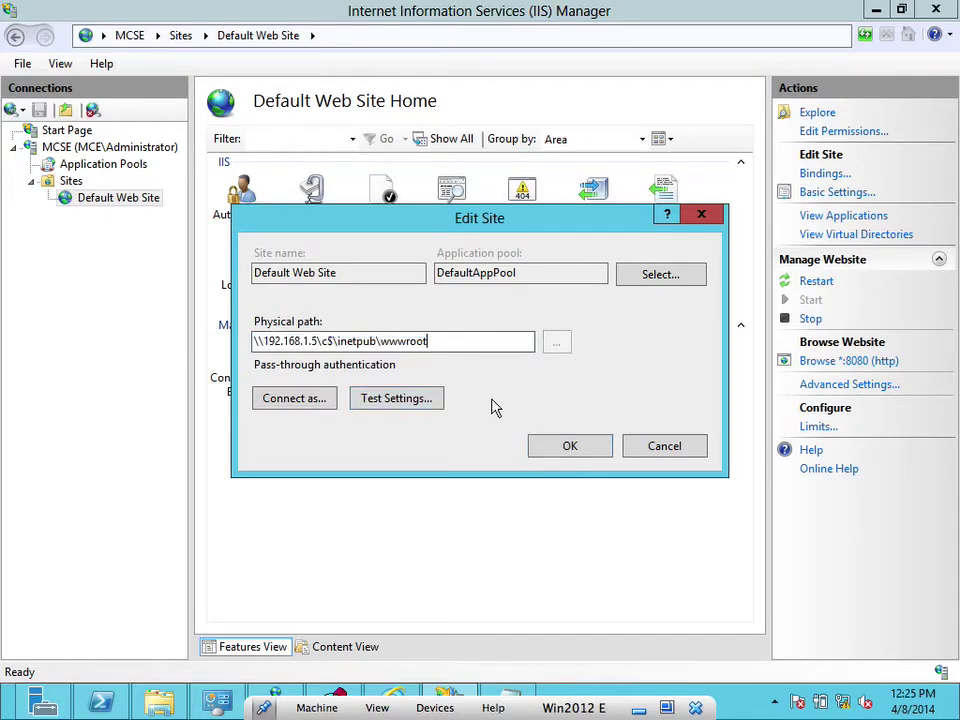
# Test the connection settings for the new physical path, widen the Setting column, and review the Authorization result's details.
pyautogui.click(417, 405)
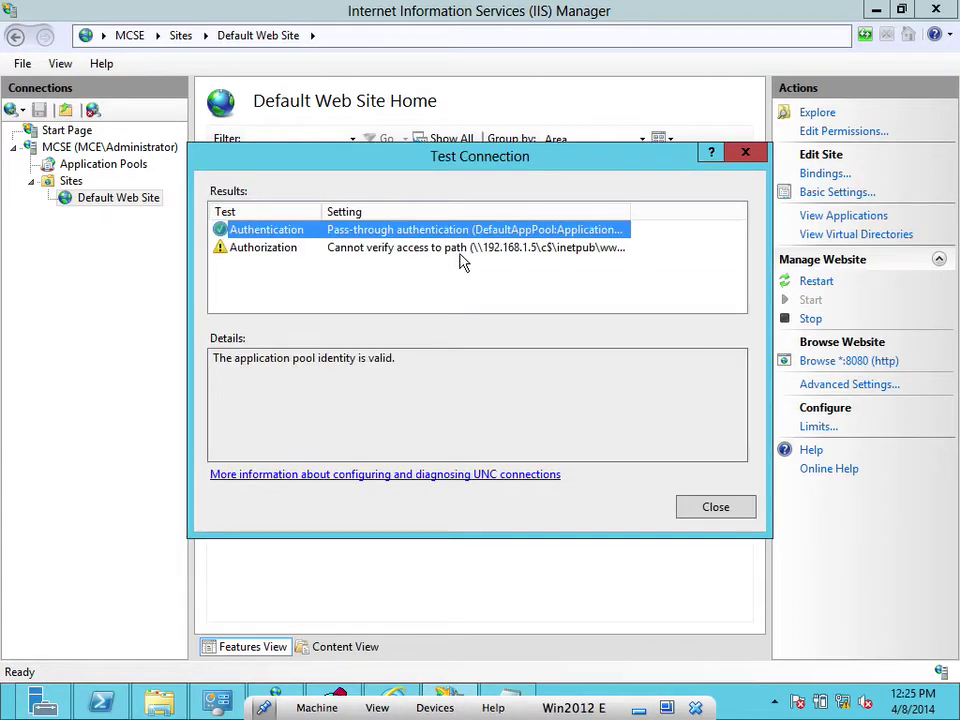
pyautogui.moveTo(629, 211); pyautogui.dragTo(709, 212)
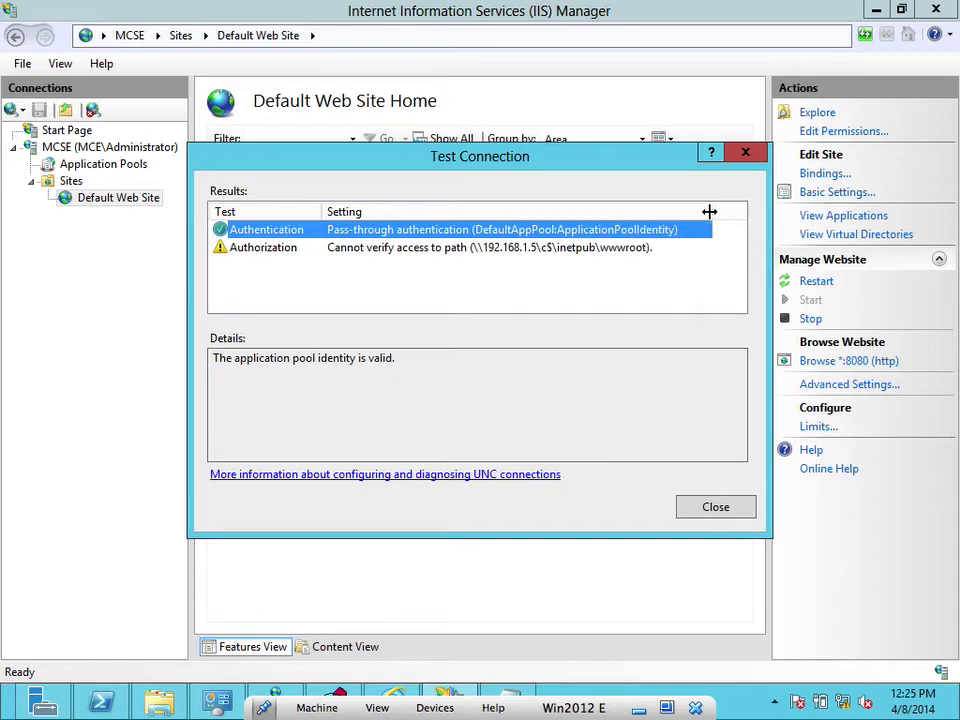
pyautogui.click(557, 250)
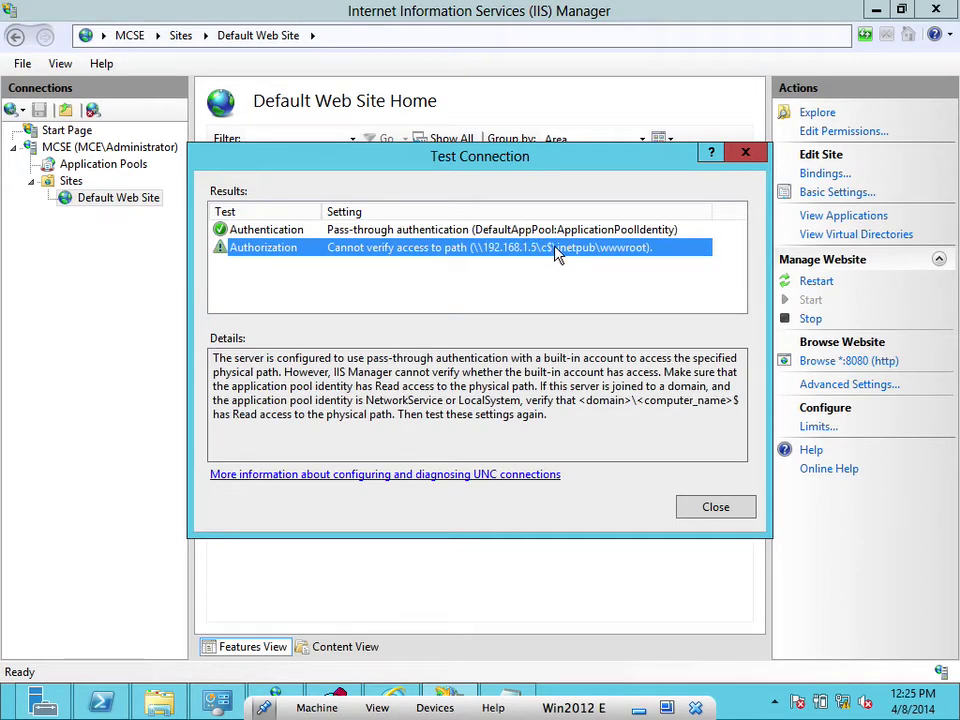
pyautogui.click(716, 509)
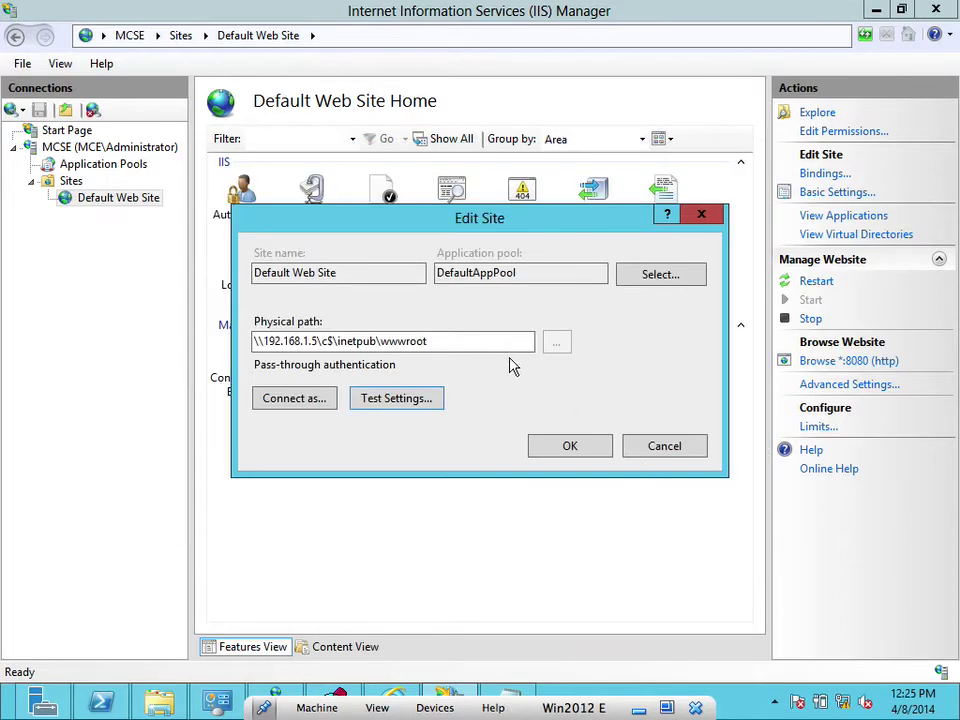
# Inspect the specific-user credentials form in the site's Connect As options, cancel it, and keep pass-through authentication for the application user.
pyautogui.click(326, 399)
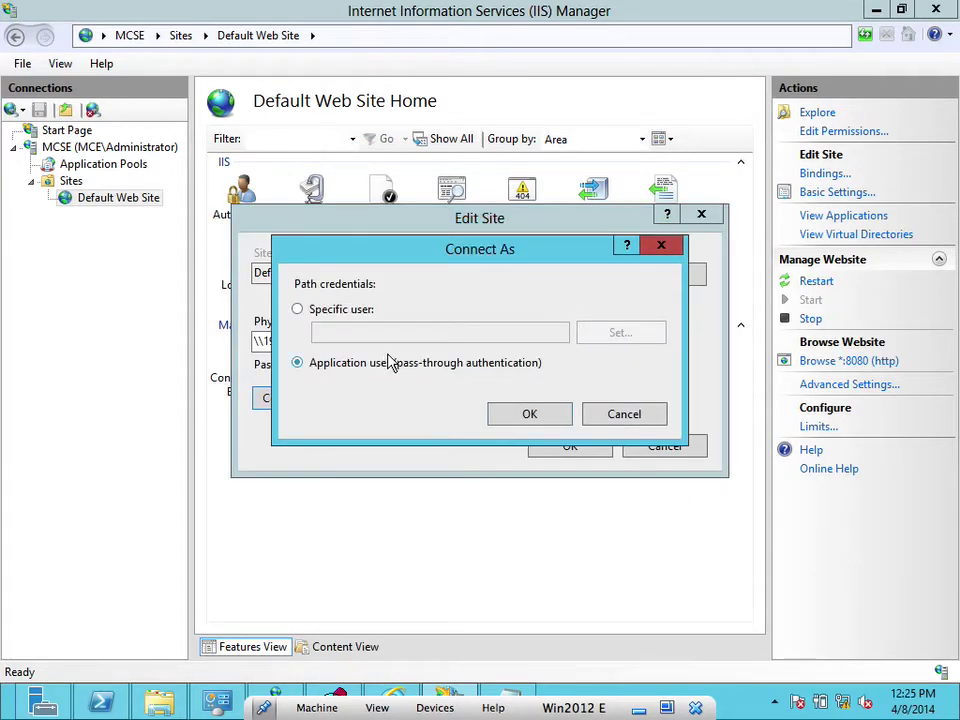
pyautogui.click(358, 316)
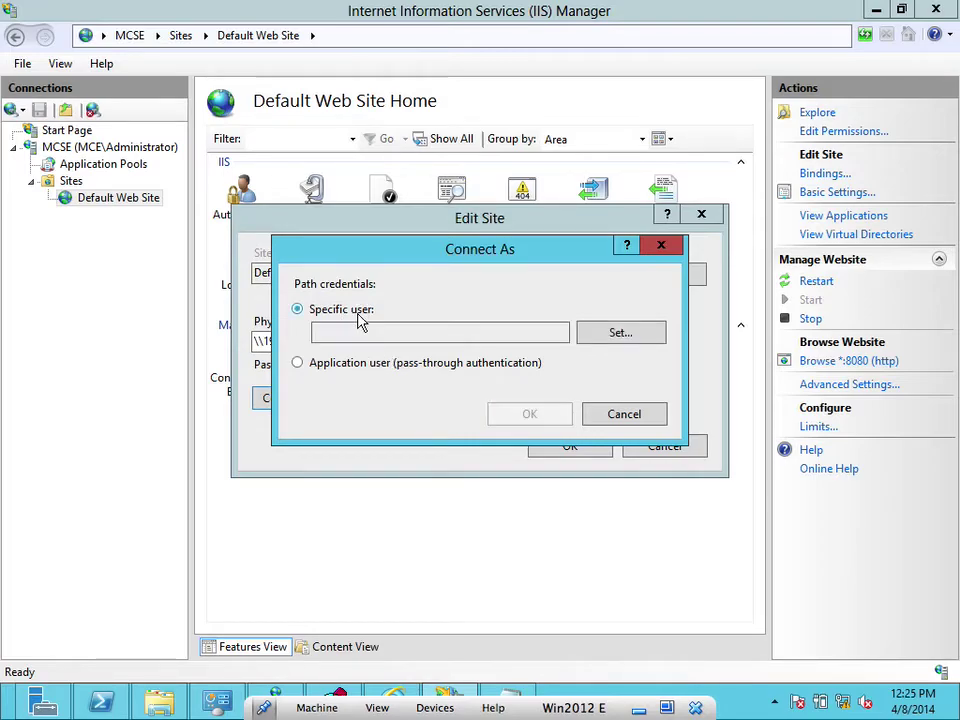
pyautogui.click(606, 332)
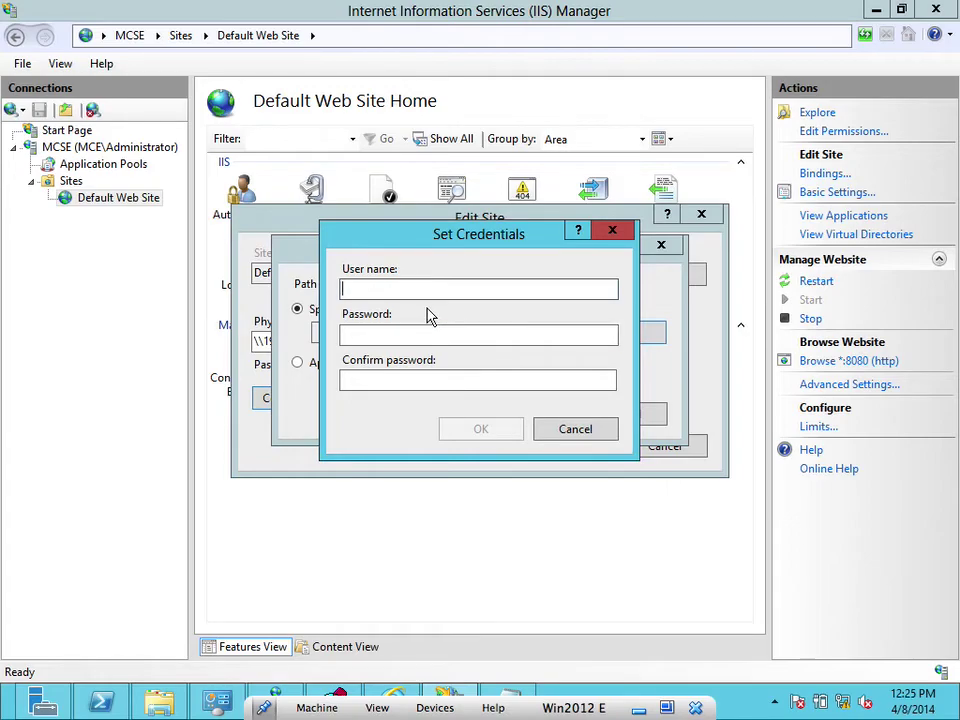
pyautogui.click(558, 429)
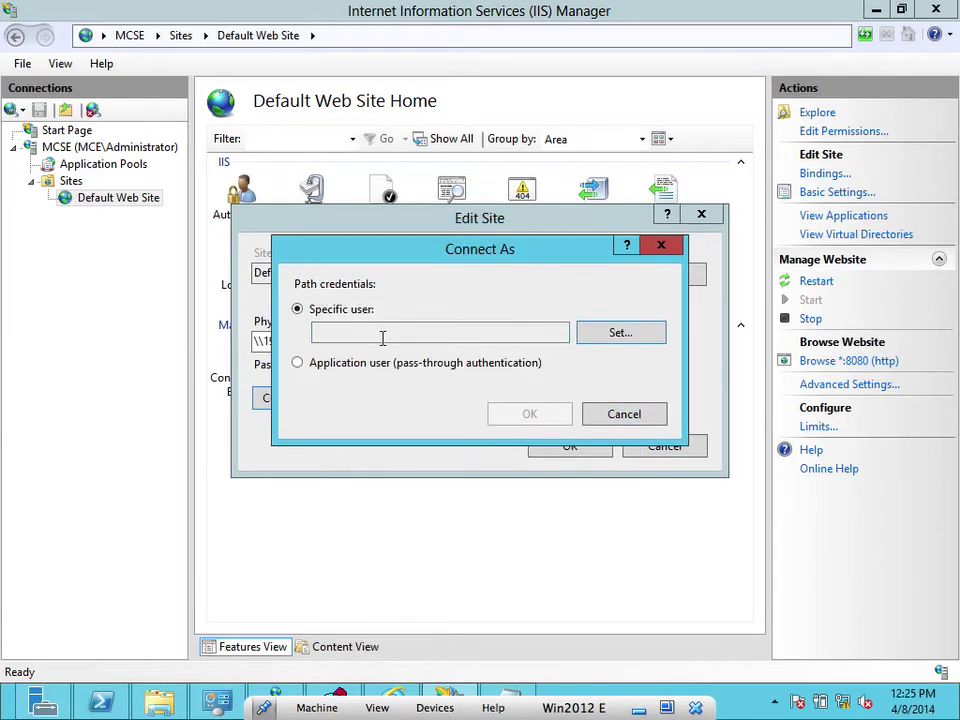
pyautogui.click(380, 366)
pyautogui.click(507, 418)
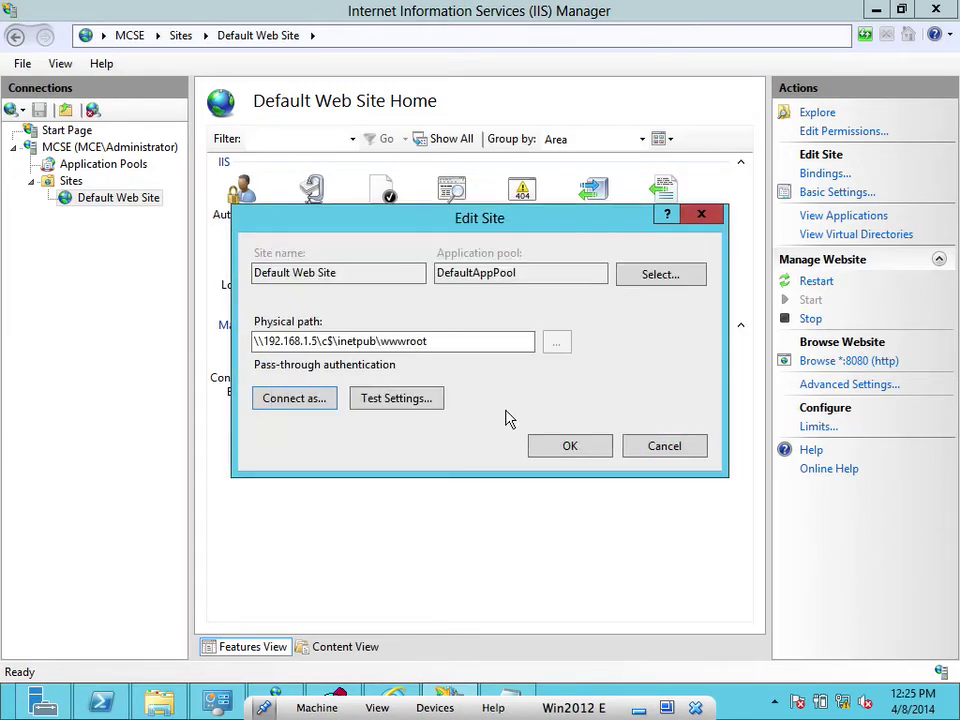
# Test the connection settings for the network path again and review the Authorization result's details.
pyautogui.click(386, 393)
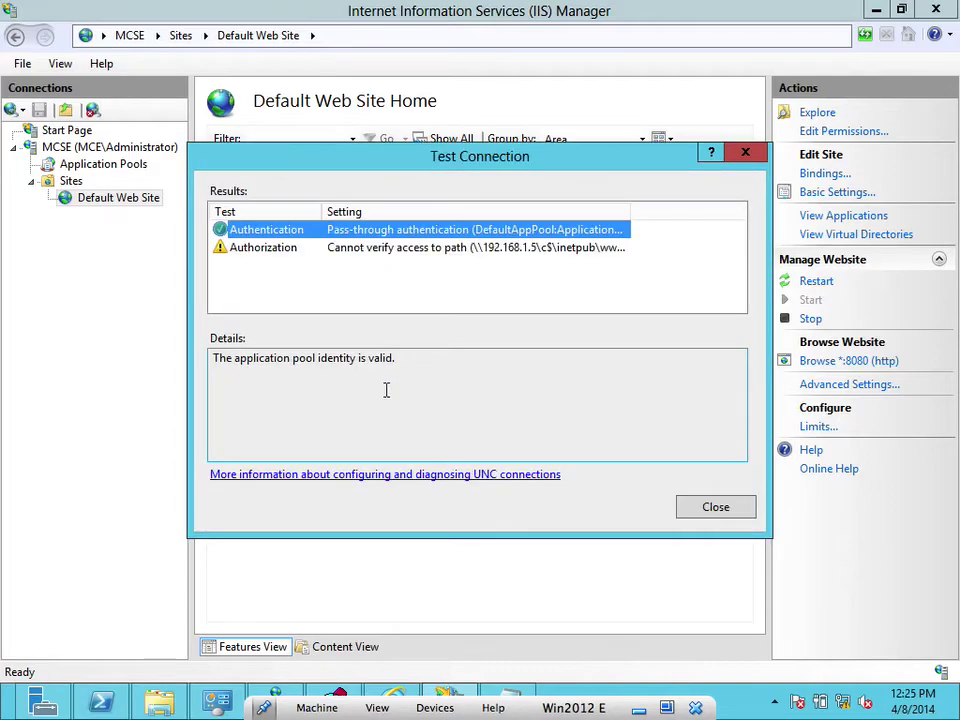
pyautogui.click(461, 249)
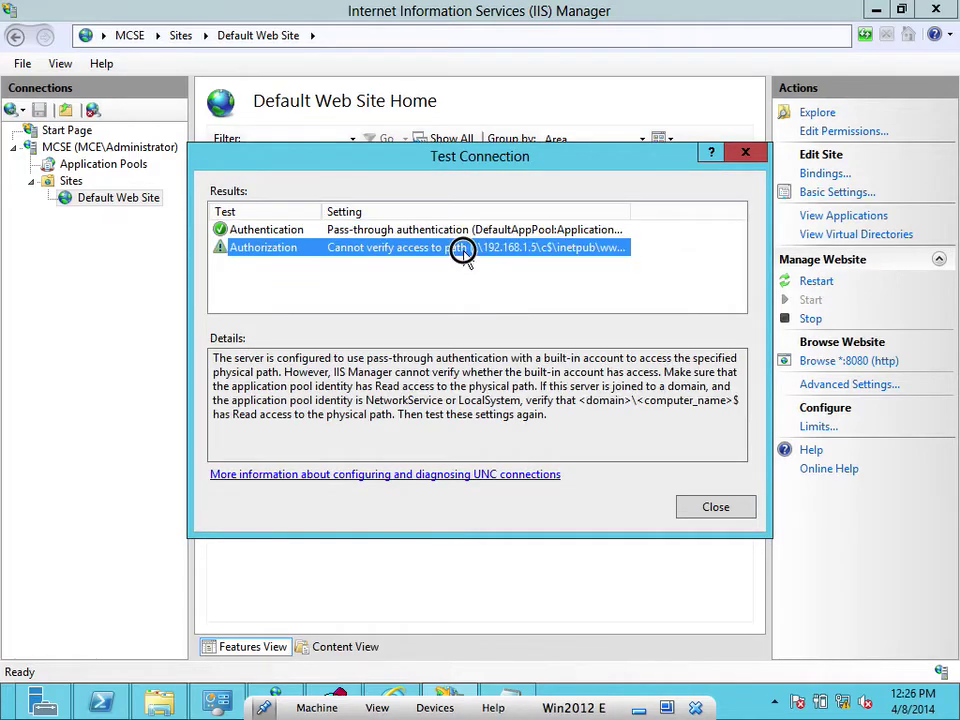
pyautogui.click(714, 510)
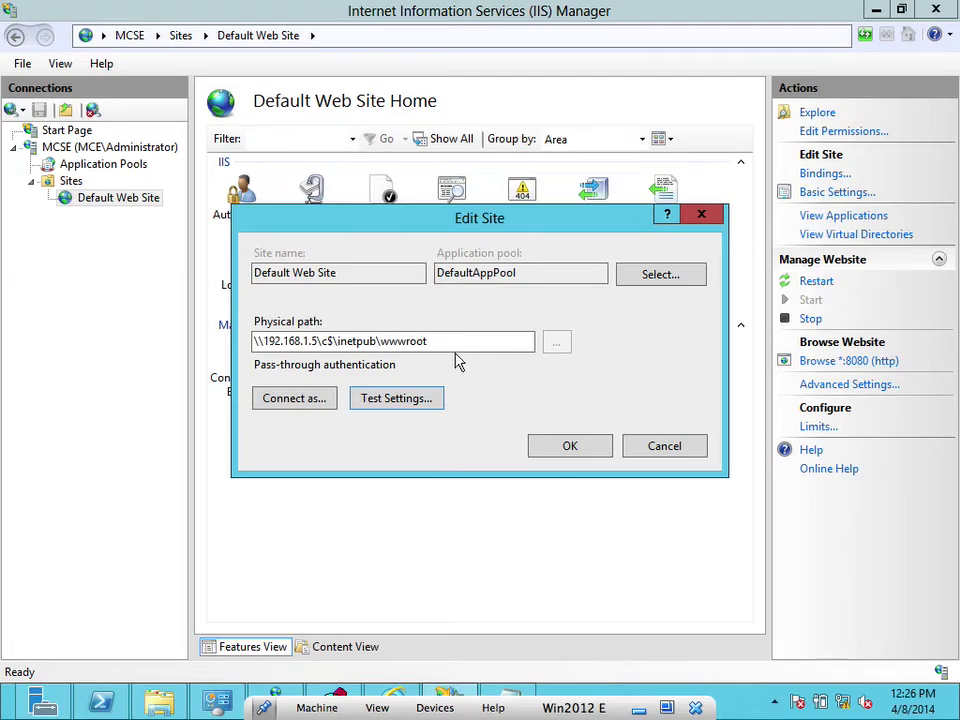
# Switch to File Explorer and map \\192.168.1.5\c$\inetpub\wwwroot as network drive Y:, check the new drive's address, and close its window.
pyautogui.click(156, 702)
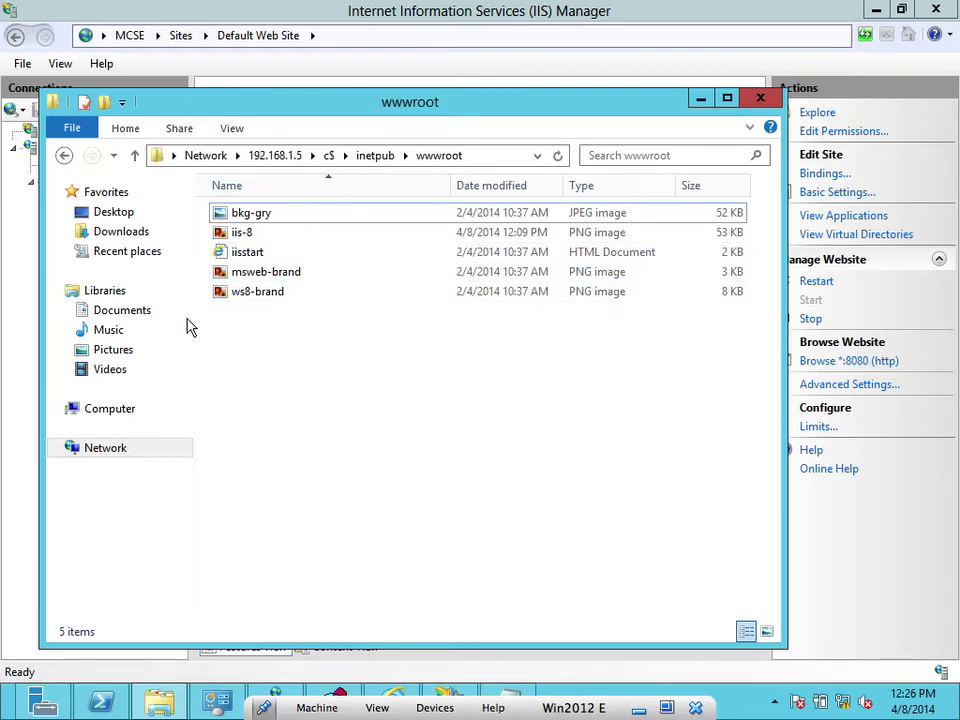
pyautogui.click(110, 409)
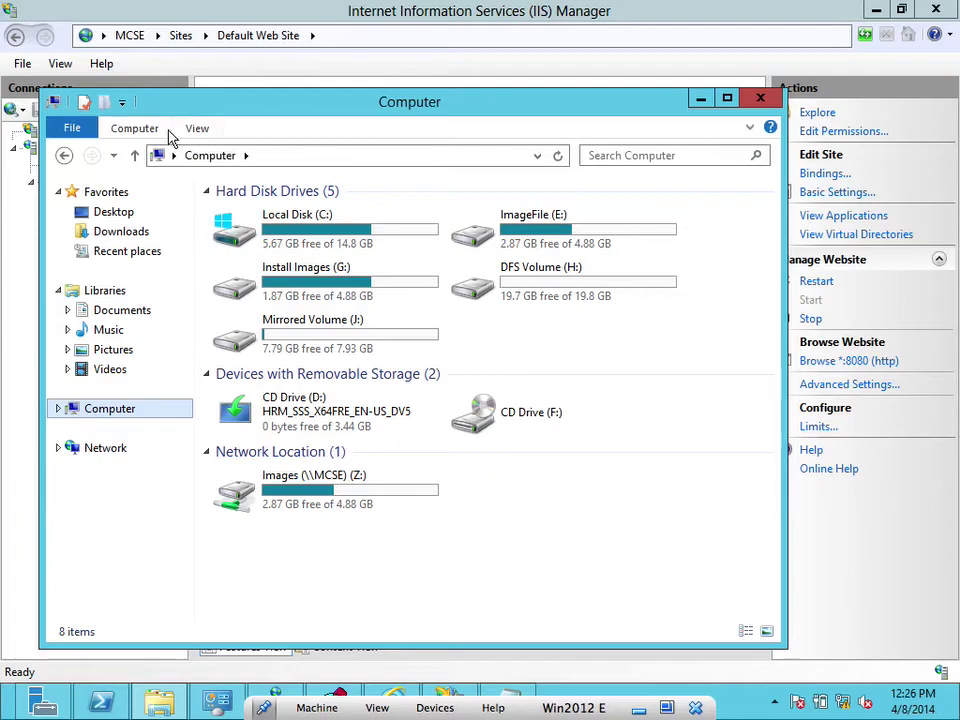
pyautogui.click(135, 128)
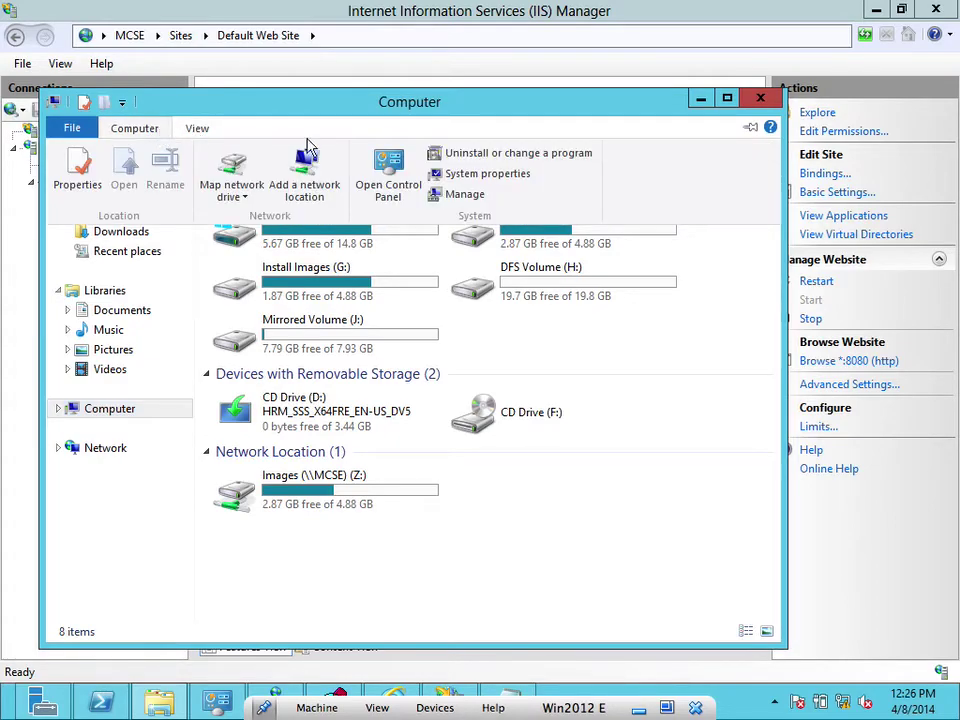
pyautogui.click(255, 193)
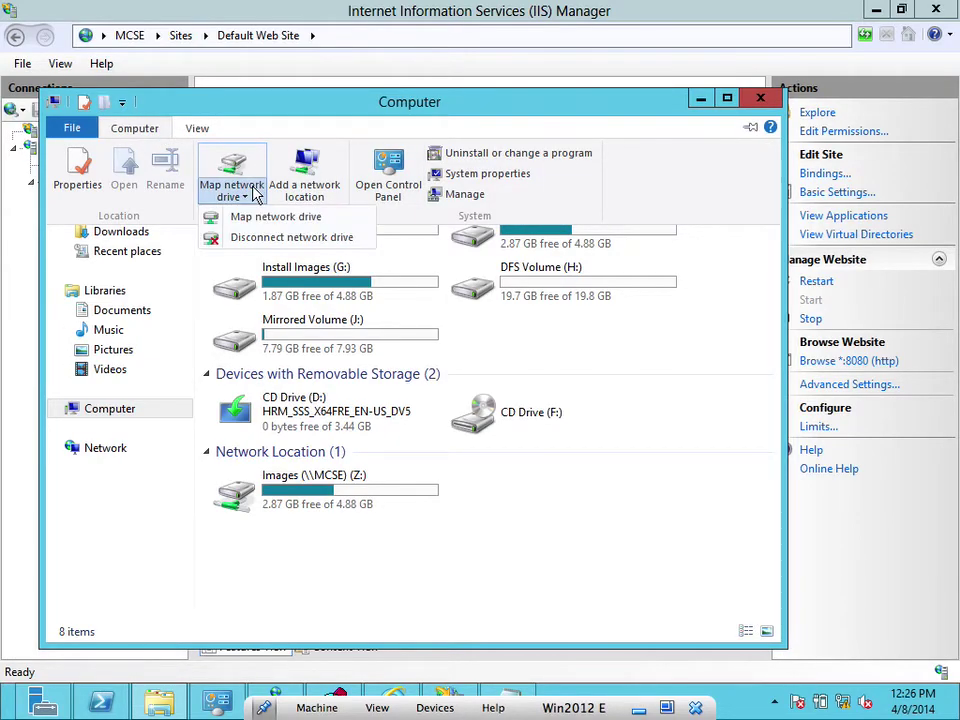
pyautogui.click(250, 215)
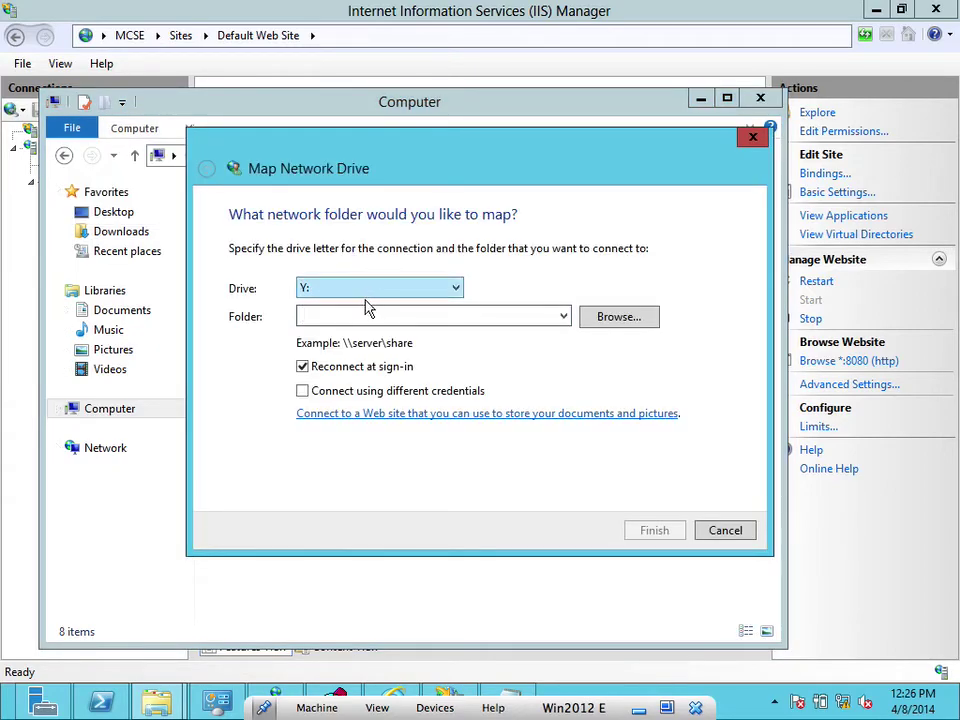
pyautogui.rightClick(359, 316)
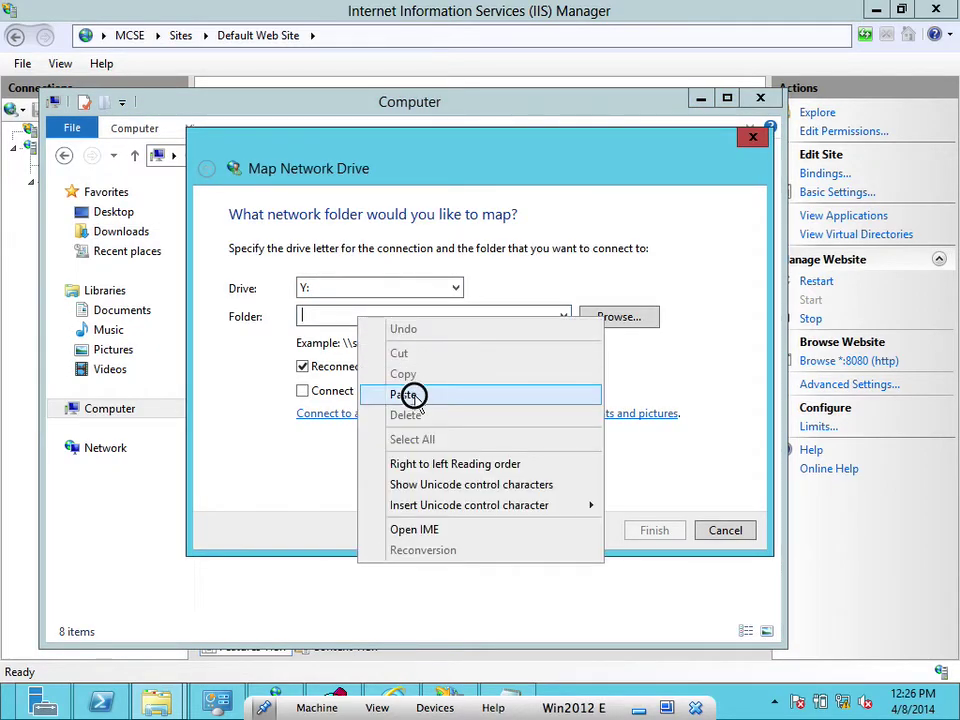
pyautogui.click(407, 392)
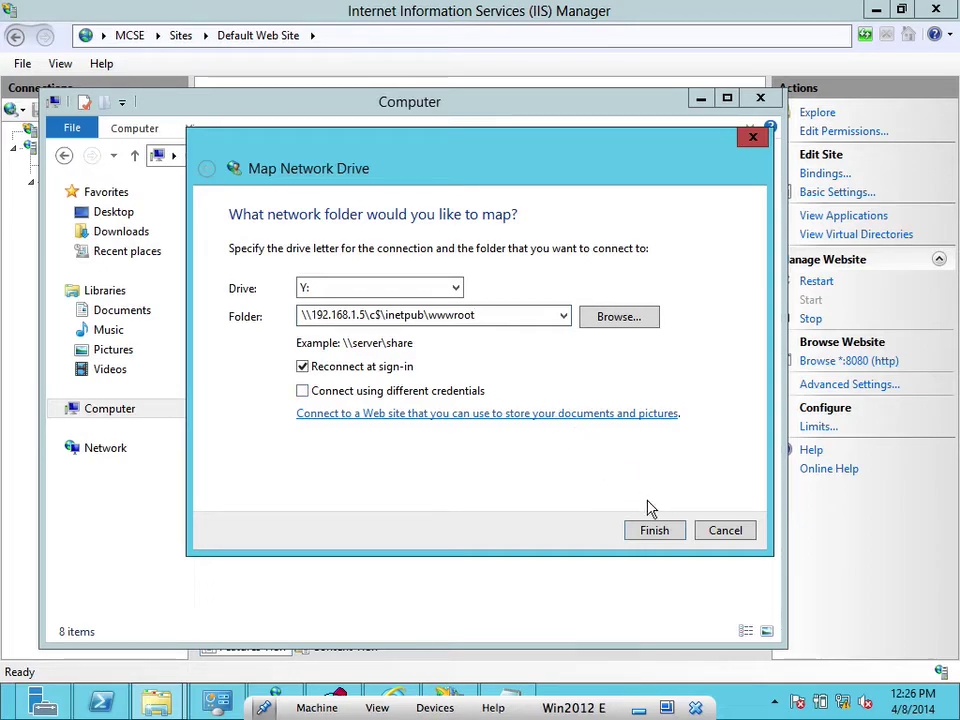
pyautogui.click(655, 530)
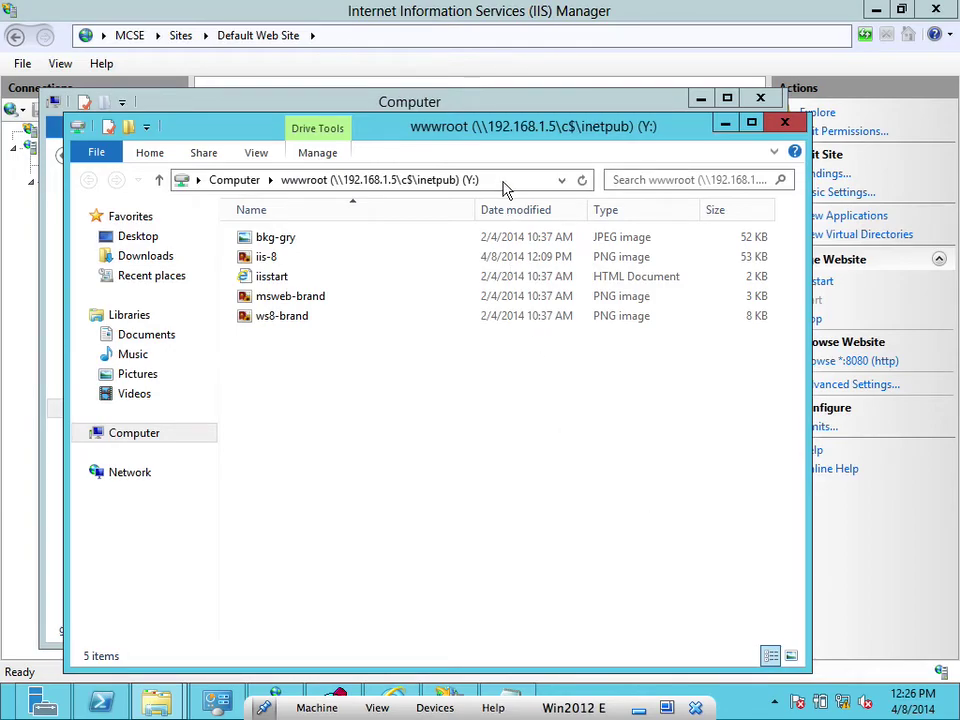
pyautogui.click(504, 181)
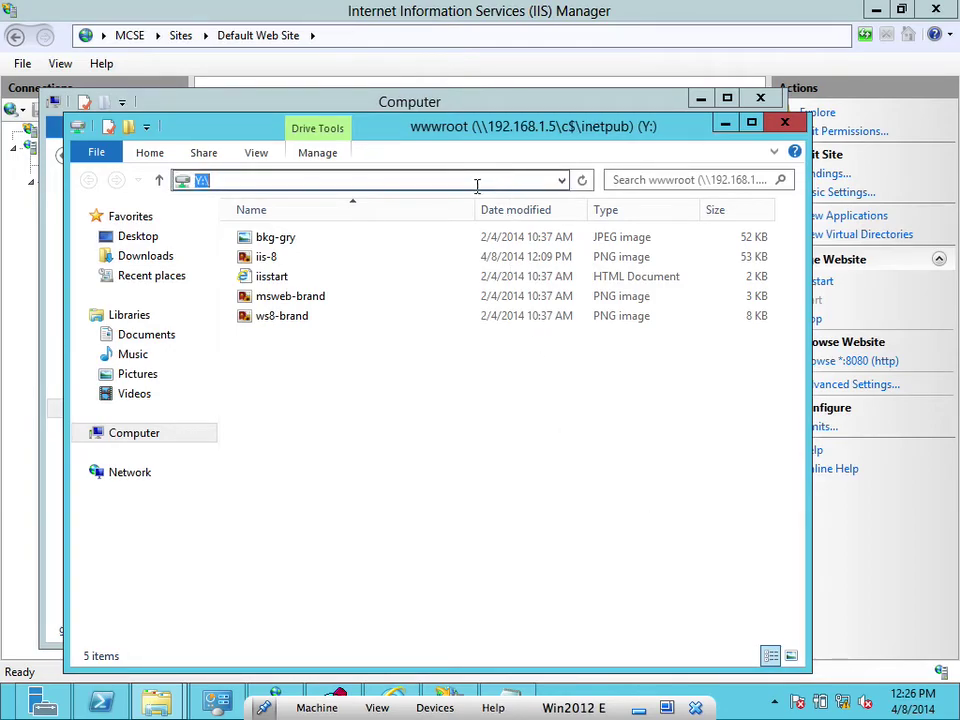
pyautogui.click(788, 122)
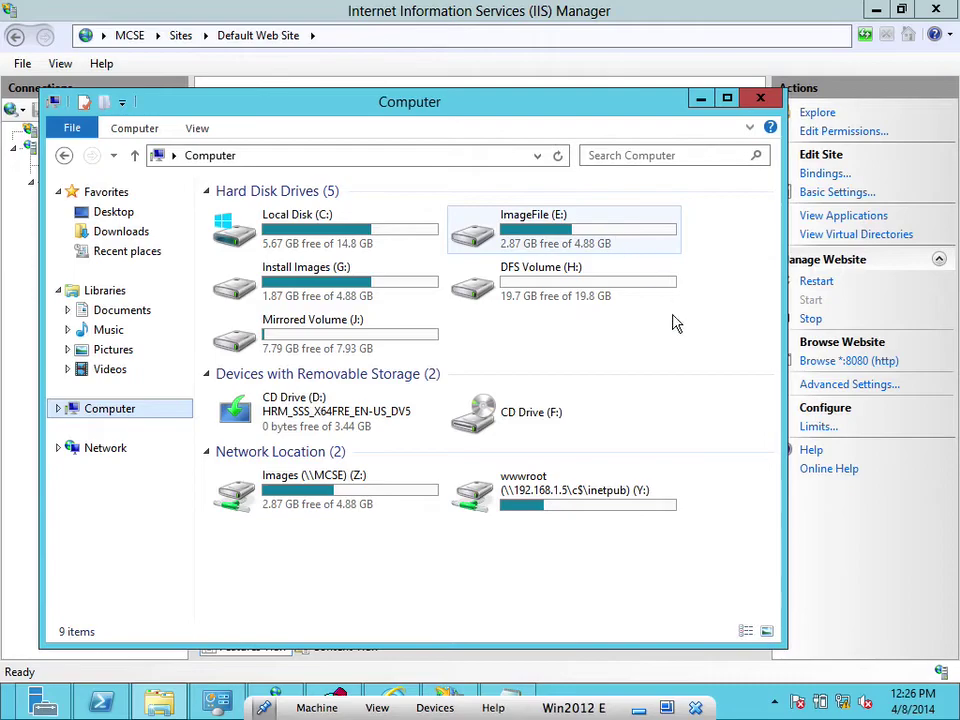
# Replace the Default Web Site's physical path in IIS Manager by browsing to the mapped wwwroot drive (Y:), and save the site settings.
pyautogui.click(828, 531)
pyautogui.click(519, 346)
pyautogui.moveTo(503, 345); pyautogui.dragTo(221, 326)
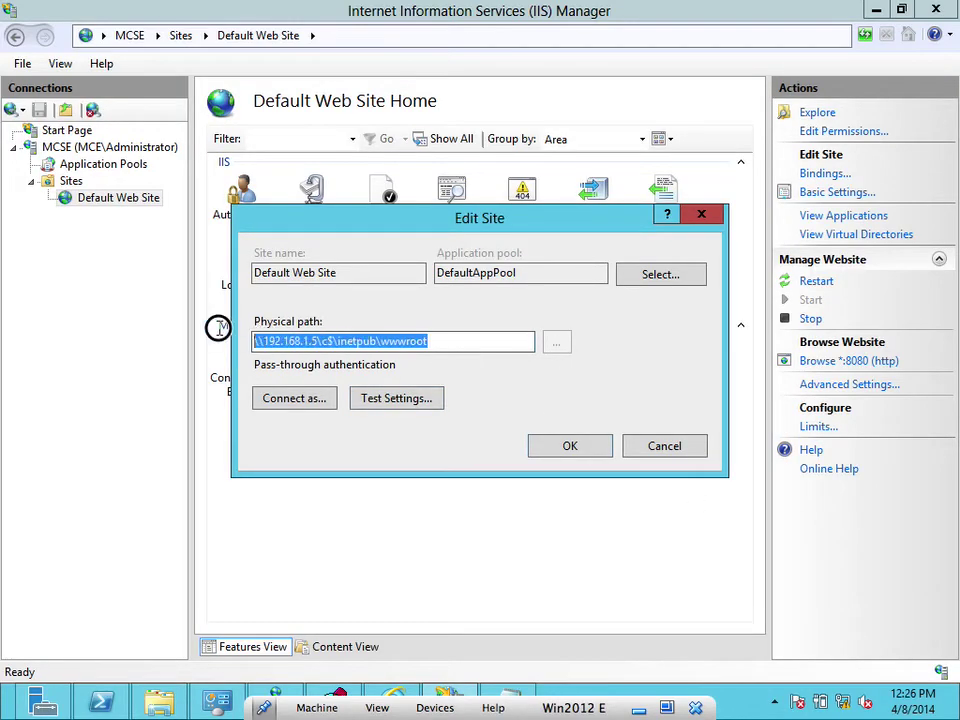
pyautogui.press('BackSpace')
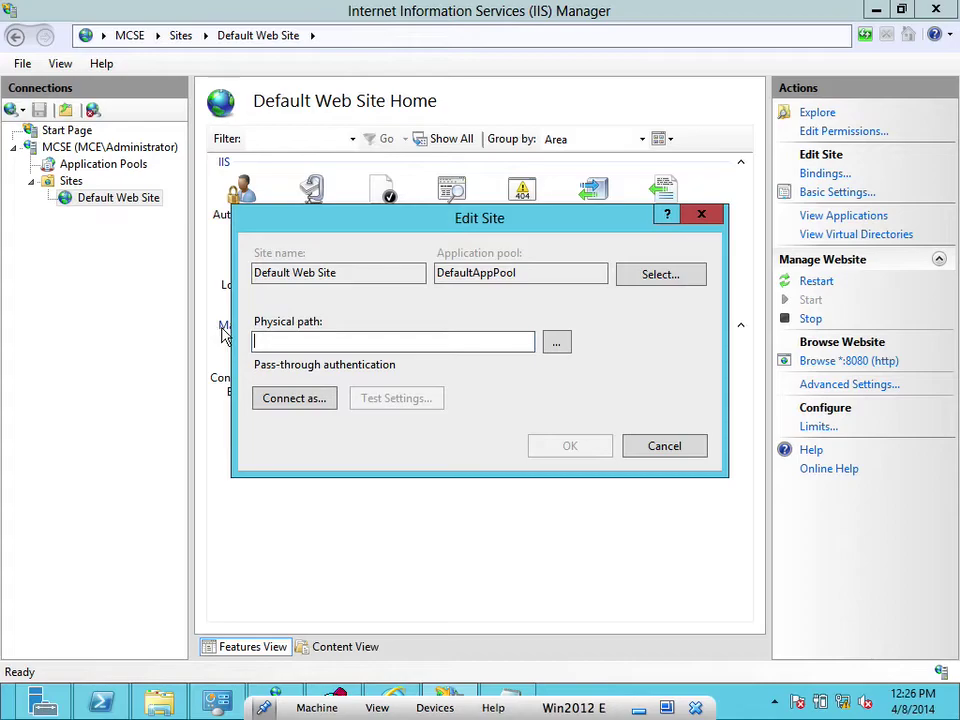
pyautogui.click(556, 343)
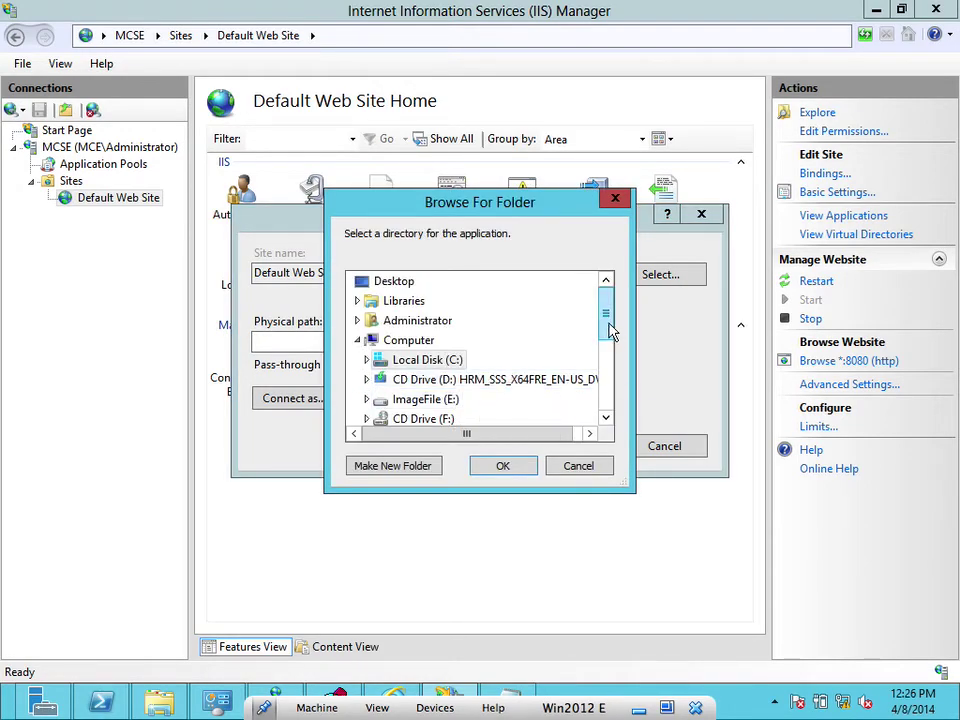
pyautogui.moveTo(606, 318); pyautogui.dragTo(606, 377)
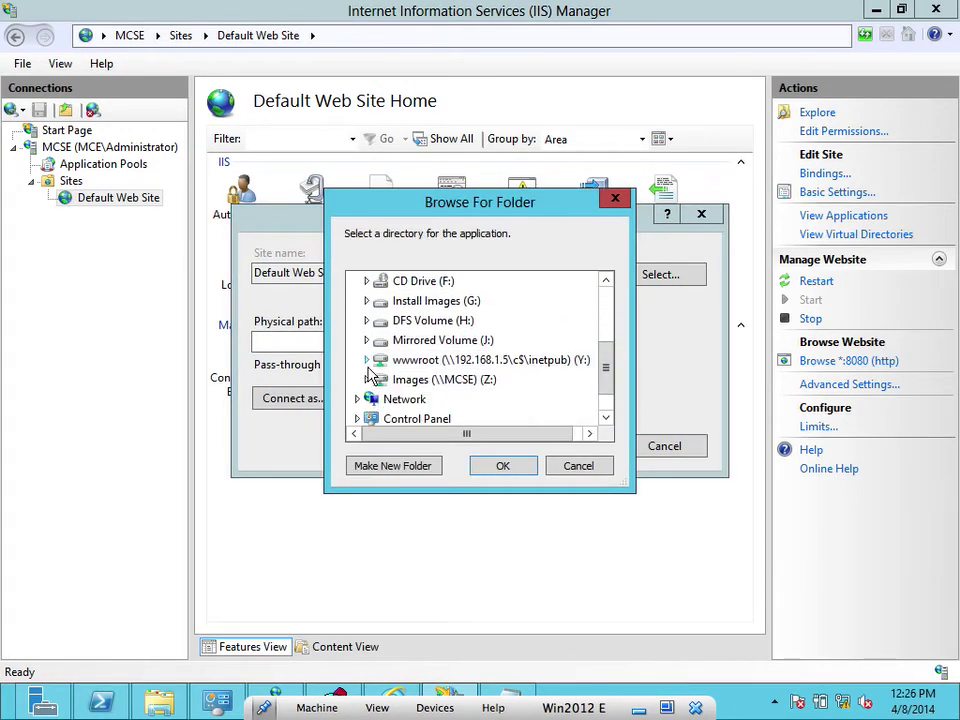
pyautogui.click(411, 361)
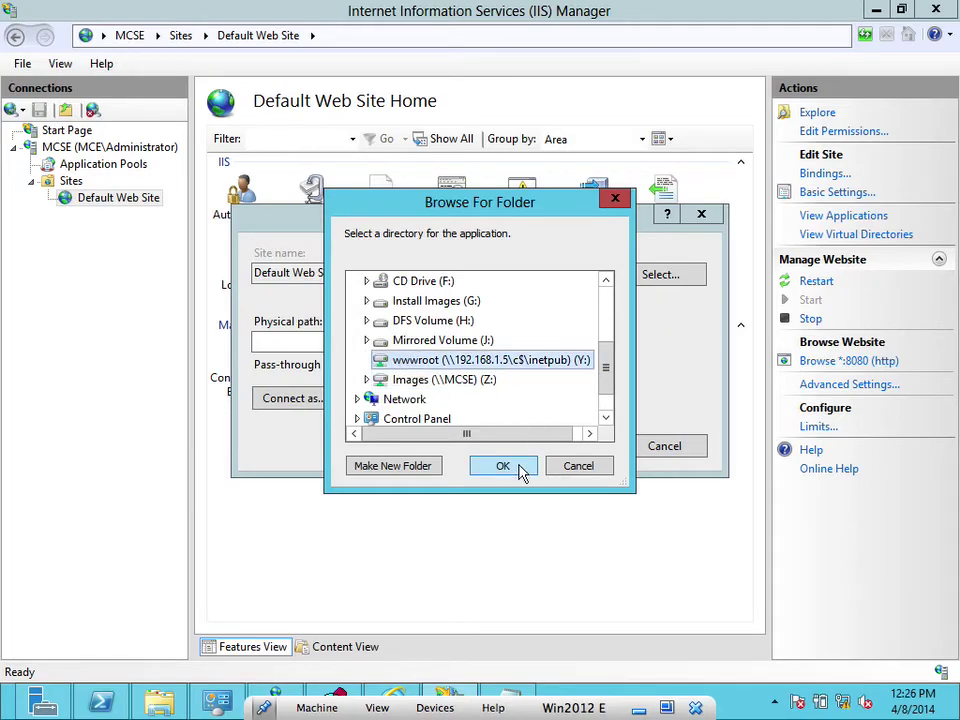
pyautogui.click(503, 466)
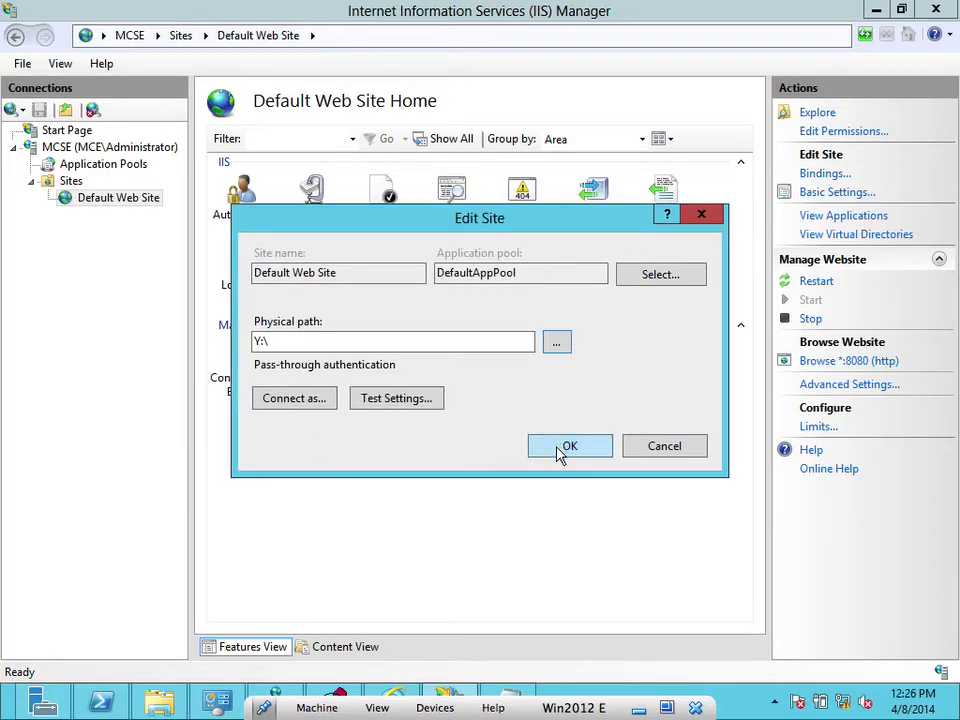
pyautogui.click(563, 447)
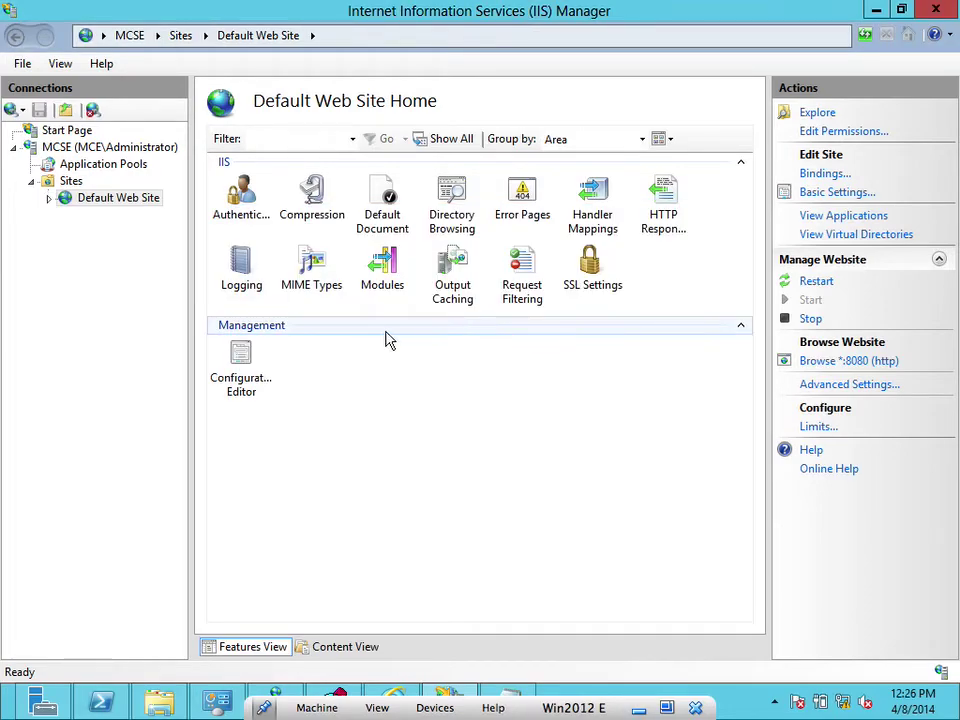
# Test the Default Web Site's connection settings for the Y:\ path, review the Authorization details, and leave the basic settings.
pyautogui.click(840, 192)
pyautogui.click(396, 399)
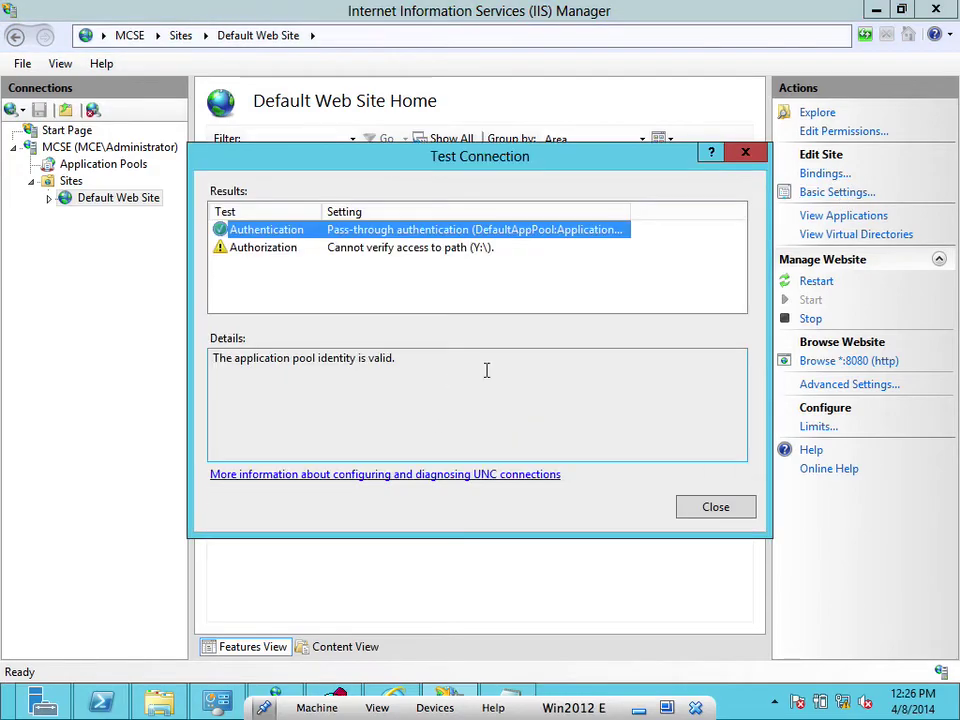
pyautogui.click(463, 250)
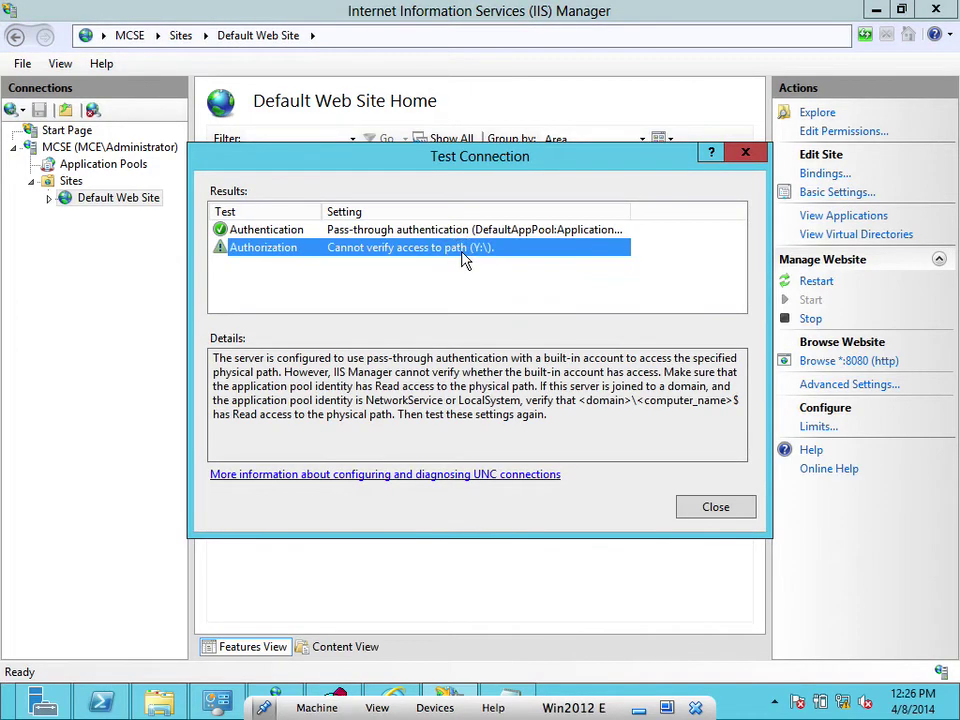
pyautogui.click(715, 507)
pyautogui.click(638, 450)
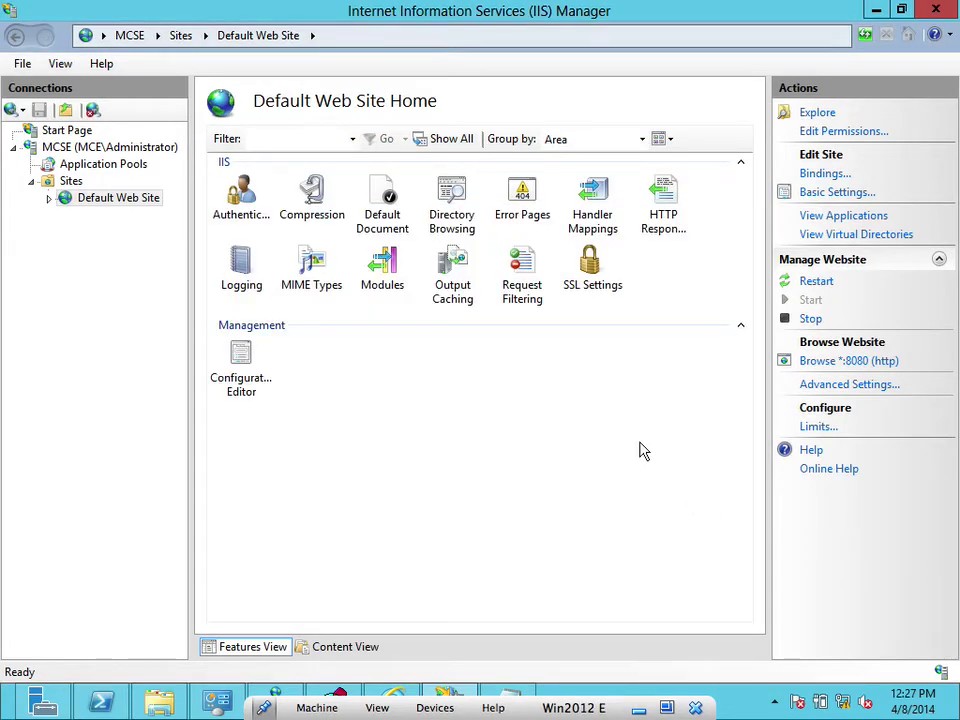
# Reopen the Default Web Site's basic settings and view the physical path's folder browser without choosing a folder.
pyautogui.click(815, 194)
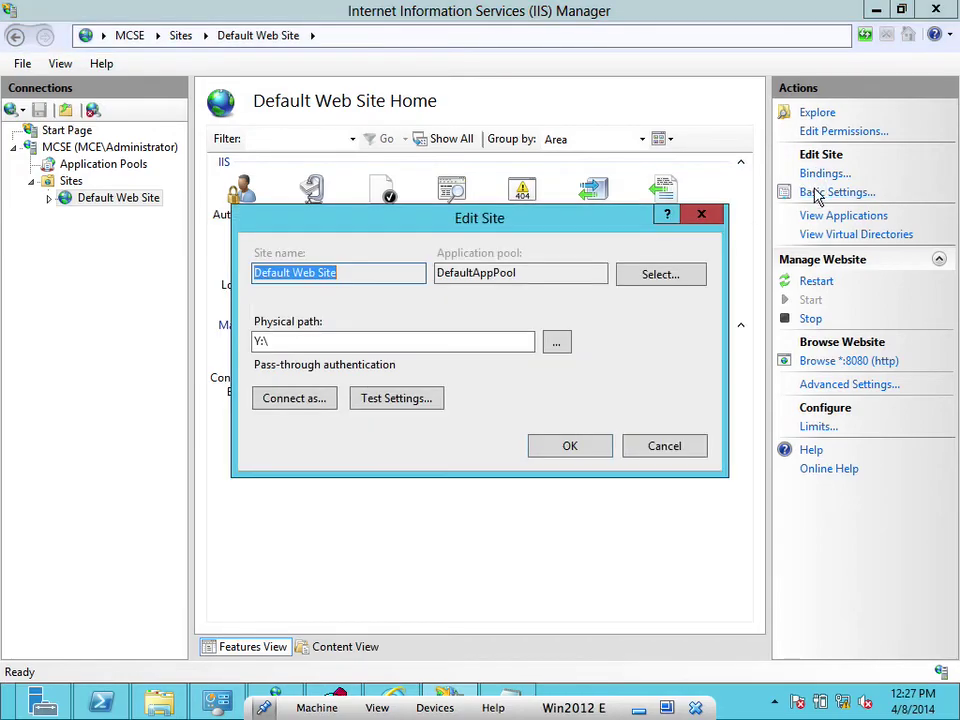
pyautogui.click(550, 346)
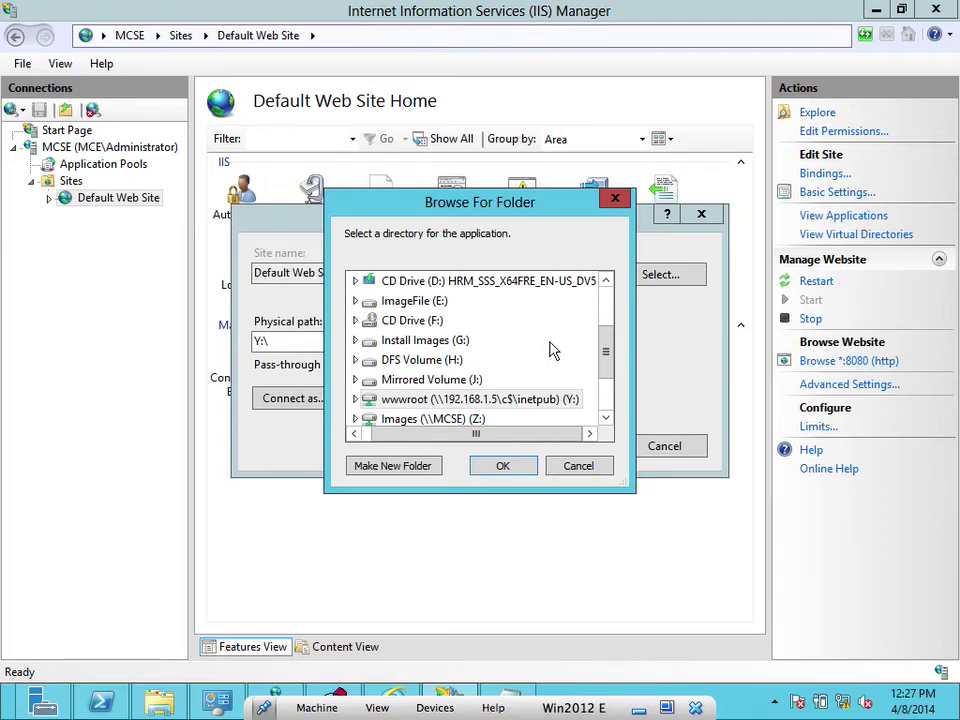
pyautogui.click(578, 465)
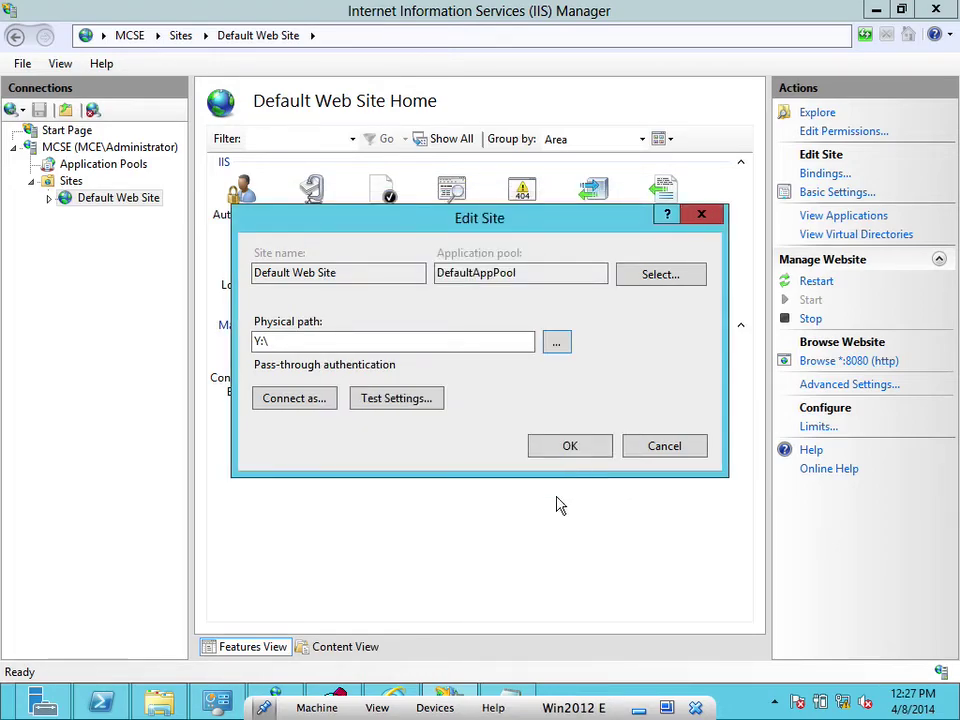
# Switch to Notepad and copy the saved path %SystemDrive%\inetpub\wwwroot.
pyautogui.click(505, 692)
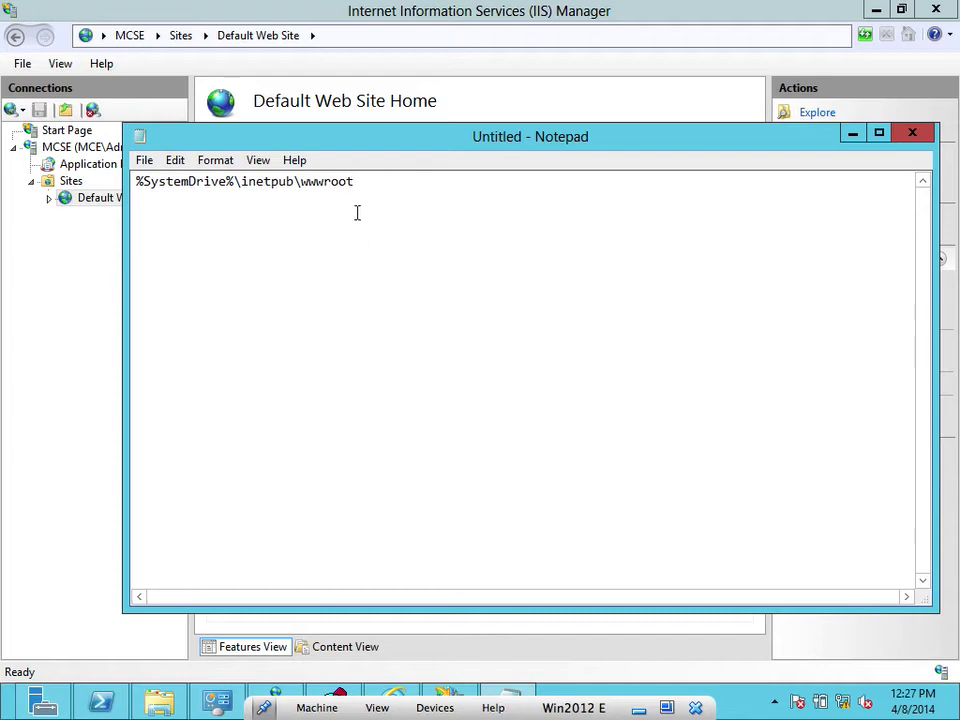
pyautogui.moveTo(364, 192); pyautogui.dragTo(42, 182)
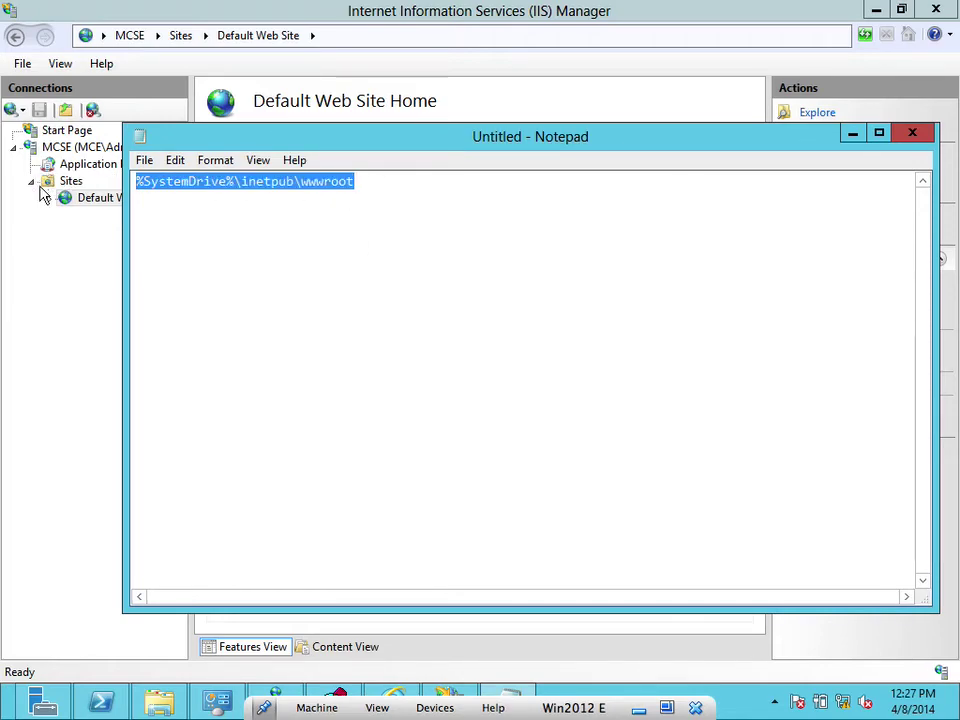
pyautogui.hotkey('ctrl', 'c')
pyautogui.click(461, 219)
pyautogui.rightClick(318, 188)
pyautogui.click(366, 244)
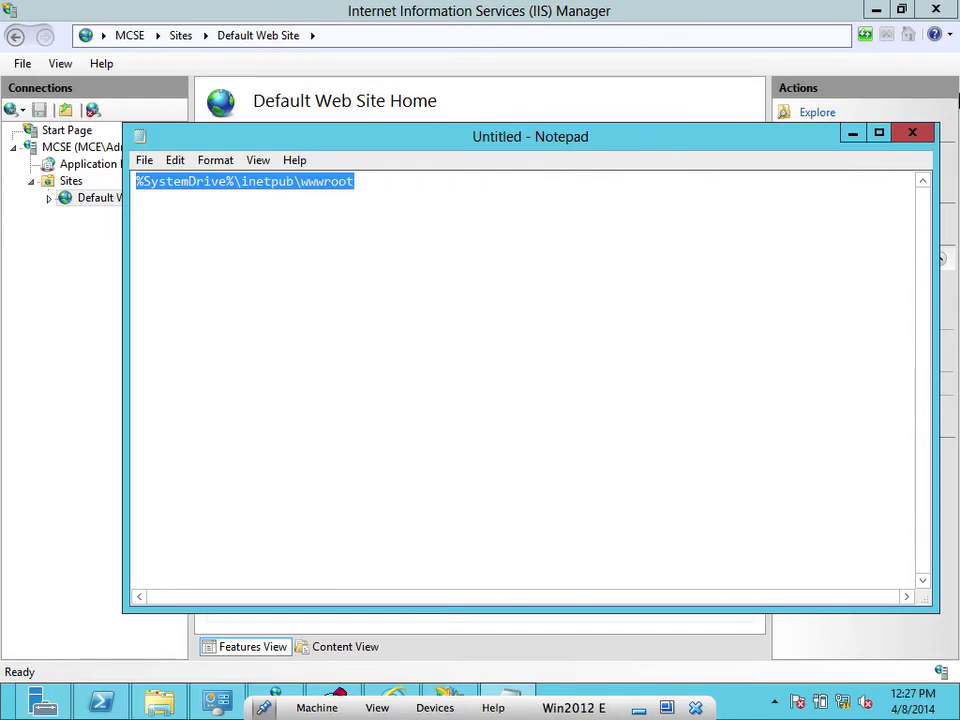
# Return to IIS Manager from Notepad and replace the Default Web Site's physical path with the copied %SystemDrive%\inetpub\wwwroot.
pyautogui.click(853, 132)
pyautogui.click(279, 340)
pyautogui.moveTo(279, 340); pyautogui.dragTo(229, 344)
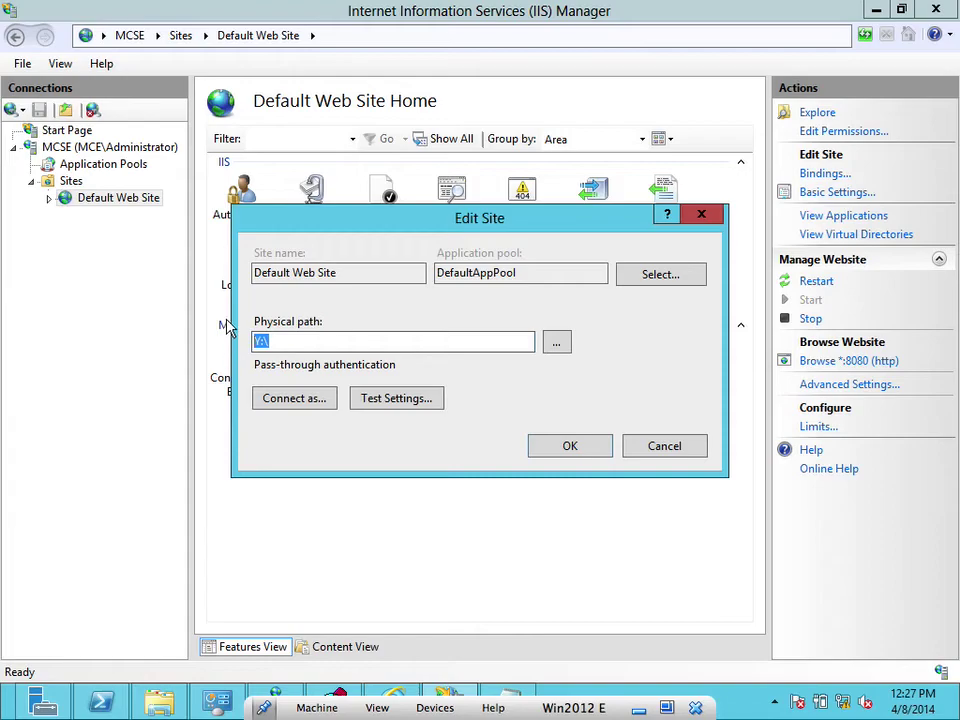
pyautogui.rightClick(270, 341)
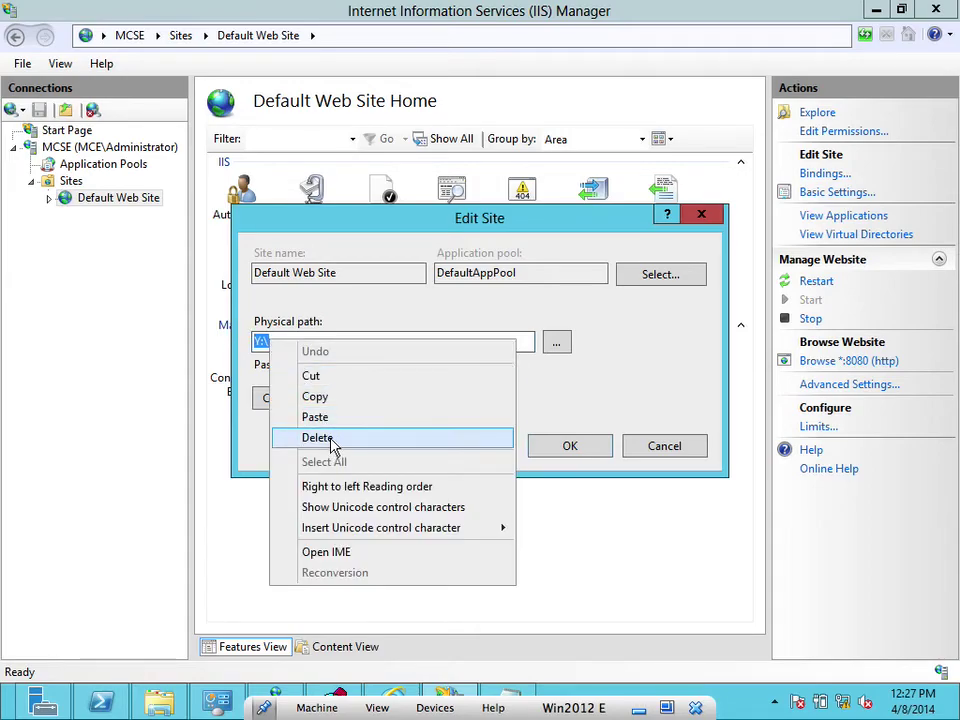
pyautogui.click(334, 428)
# Test the connection settings for the restored path, review the Authorization details, and save the site's basic settings.
pyautogui.click(422, 397)
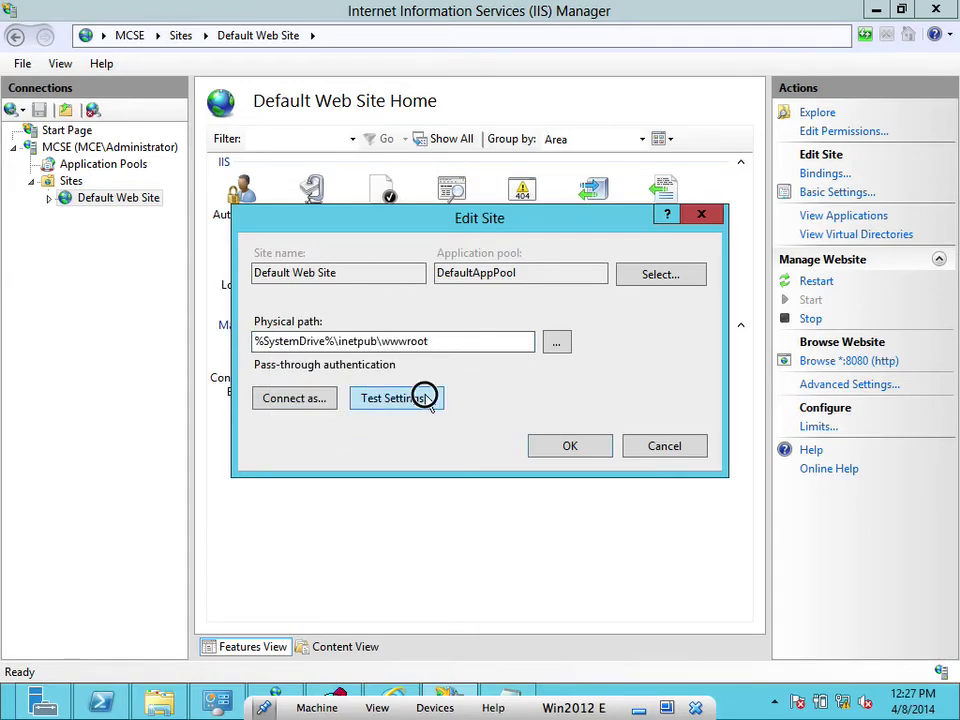
pyautogui.click(489, 250)
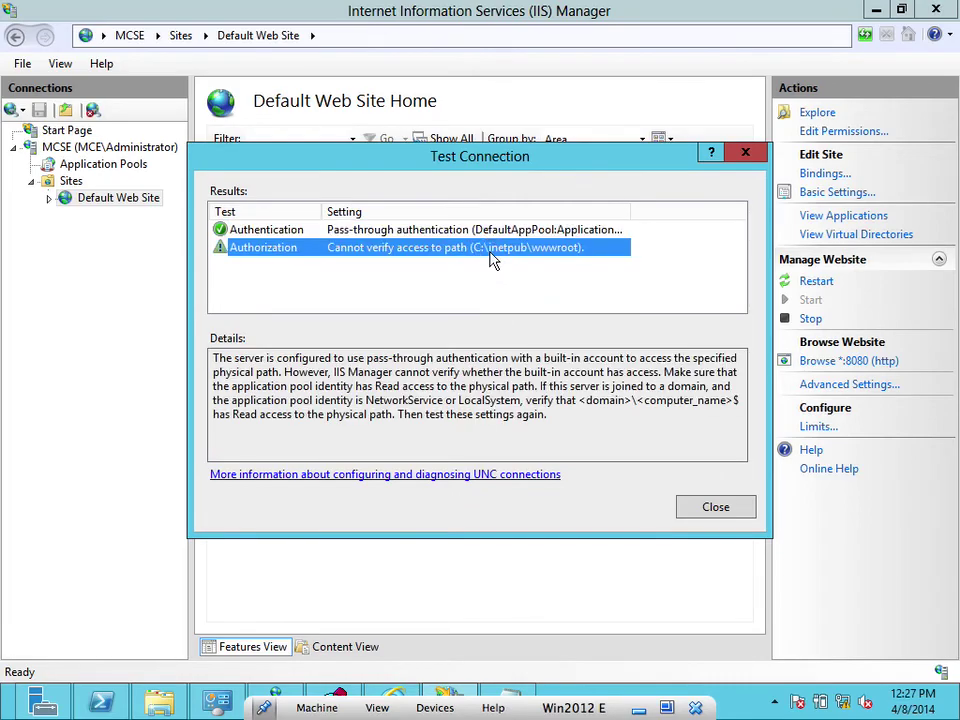
pyautogui.click(713, 508)
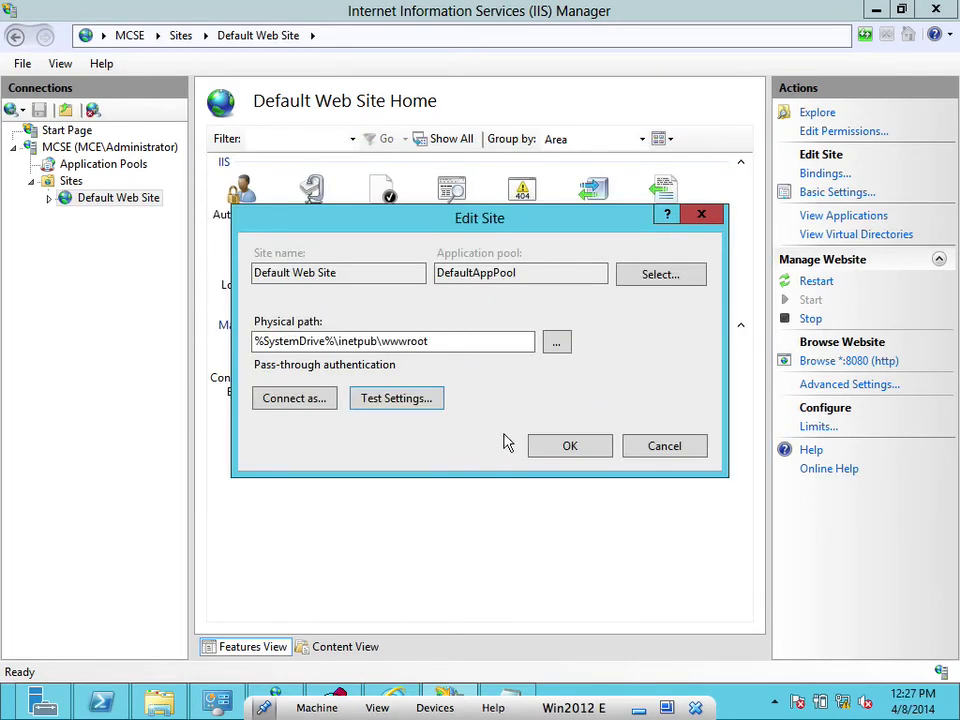
pyautogui.click(561, 446)
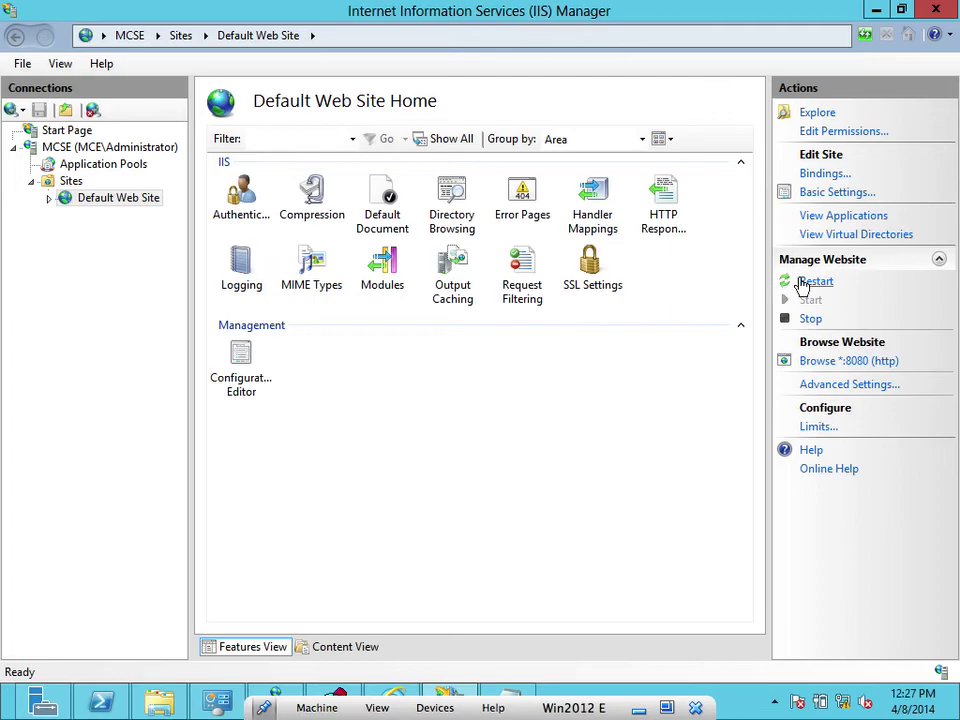
# Browse the Default Web Site on port 8080, close the old browser tabs, and reload it in a fresh browser window before closing it.
pyautogui.click(829, 360)
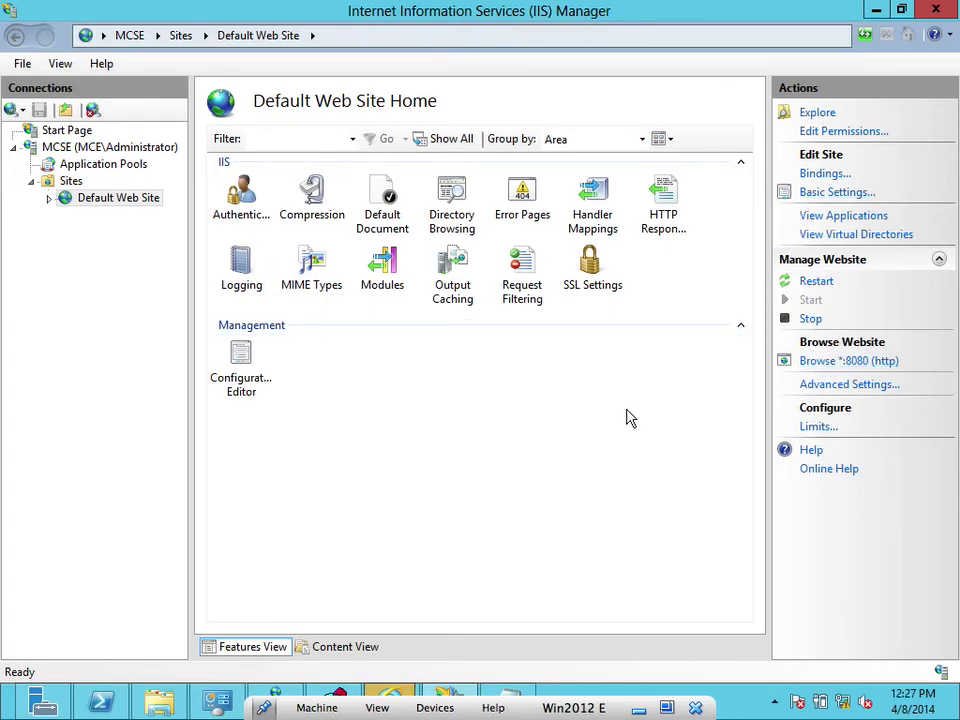
pyautogui.moveTo(397, 697)
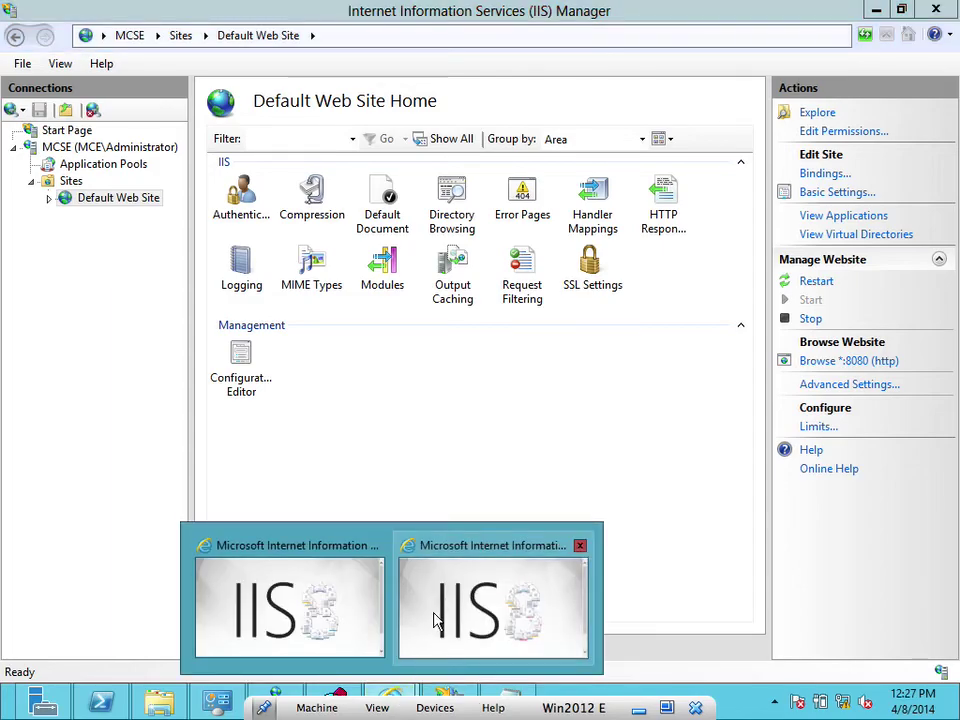
pyautogui.click(435, 620)
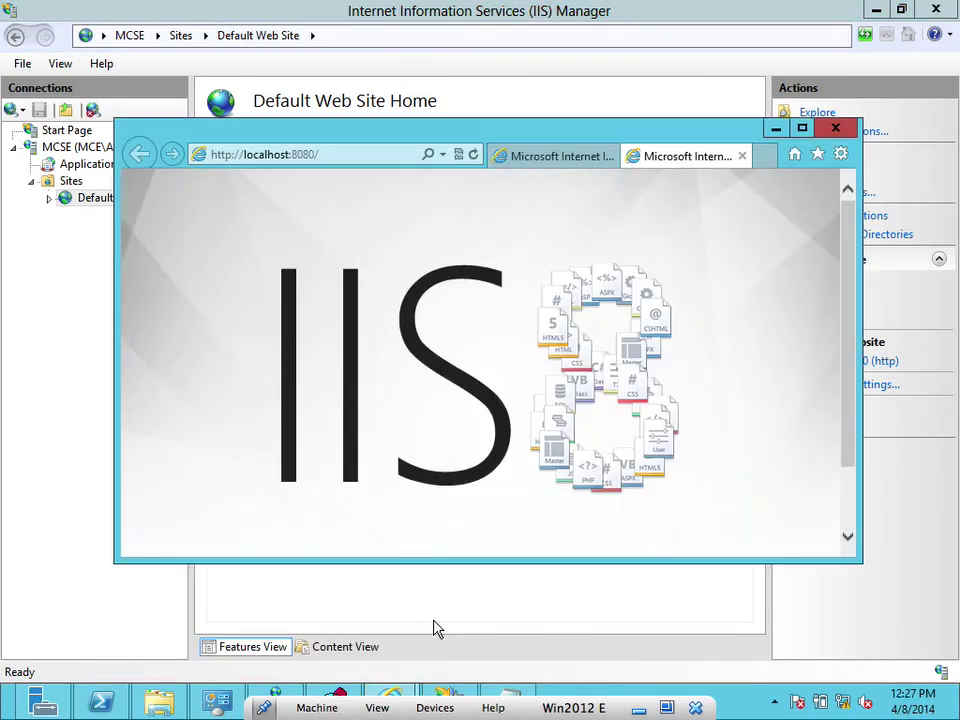
pyautogui.click(745, 155)
pyautogui.click(743, 156)
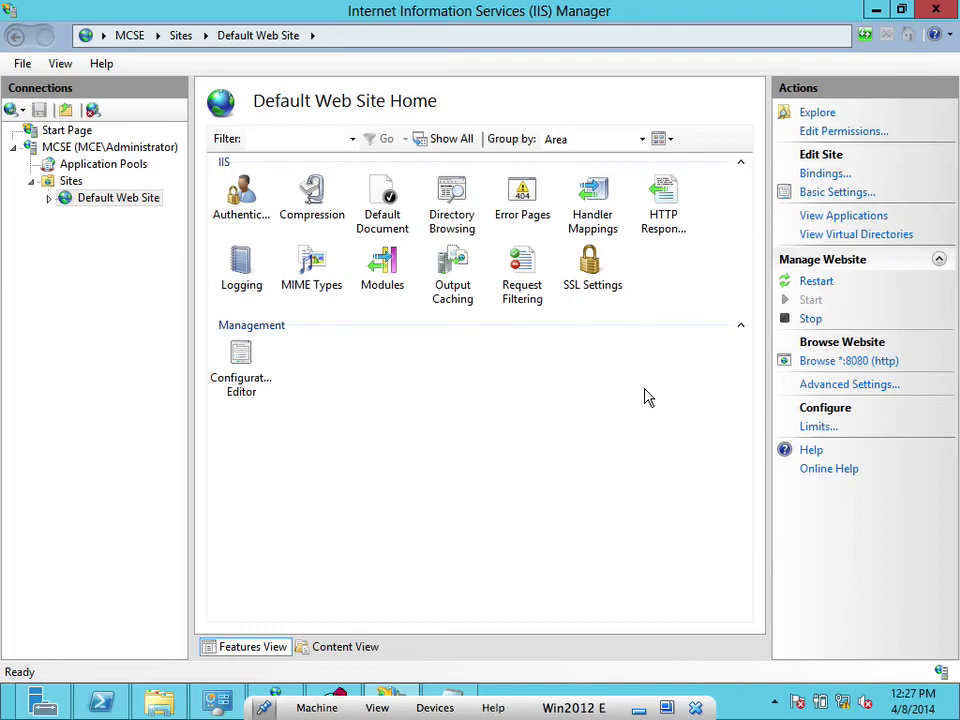
pyautogui.click(829, 362)
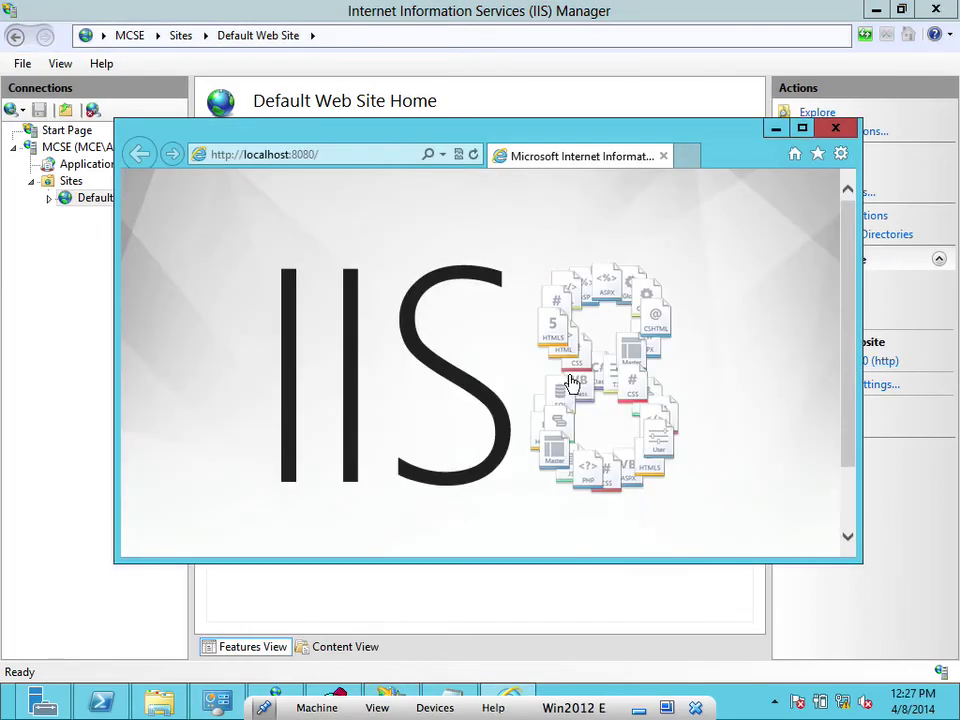
pyautogui.click(840, 129)
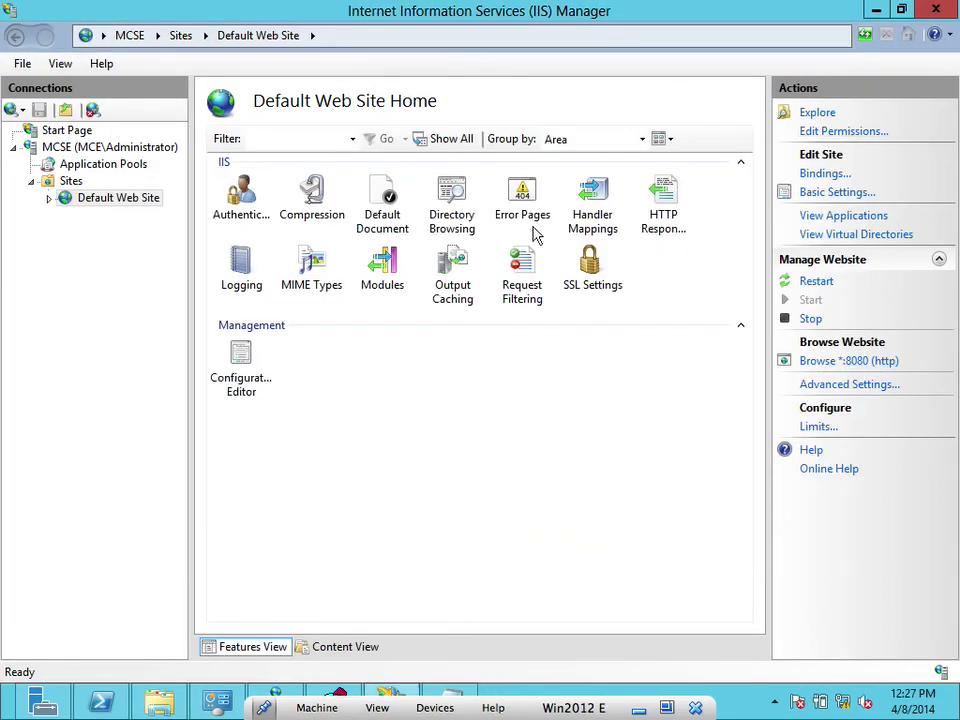
# Browse the Default Web Site's physical path to the mapped wwwroot drive (Y:) again and save the basic settings.
pyautogui.click(818, 193)
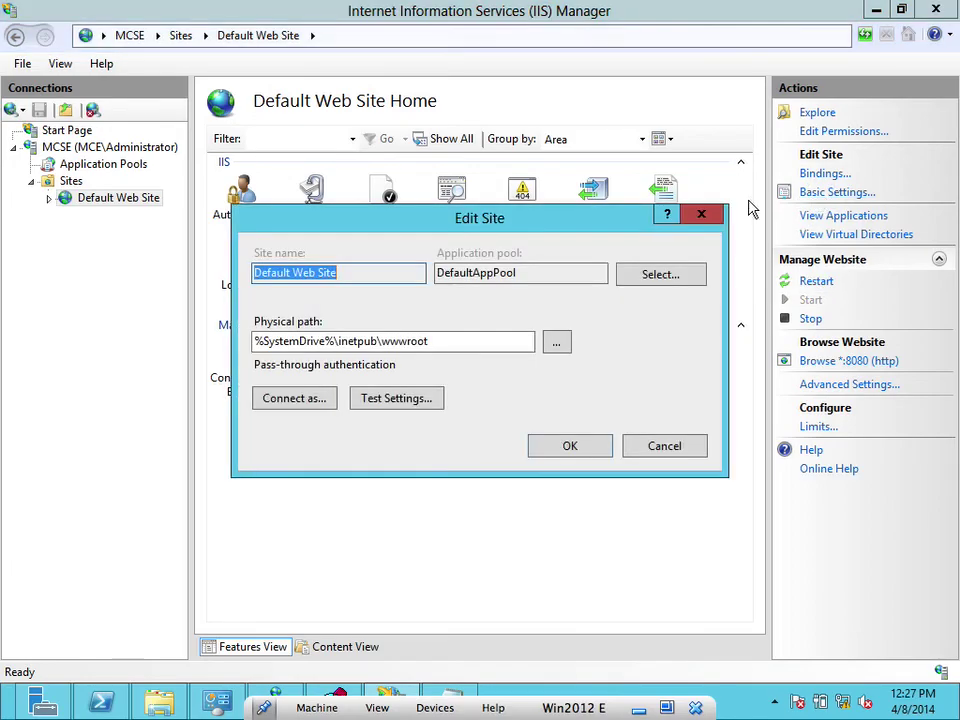
pyautogui.click(555, 346)
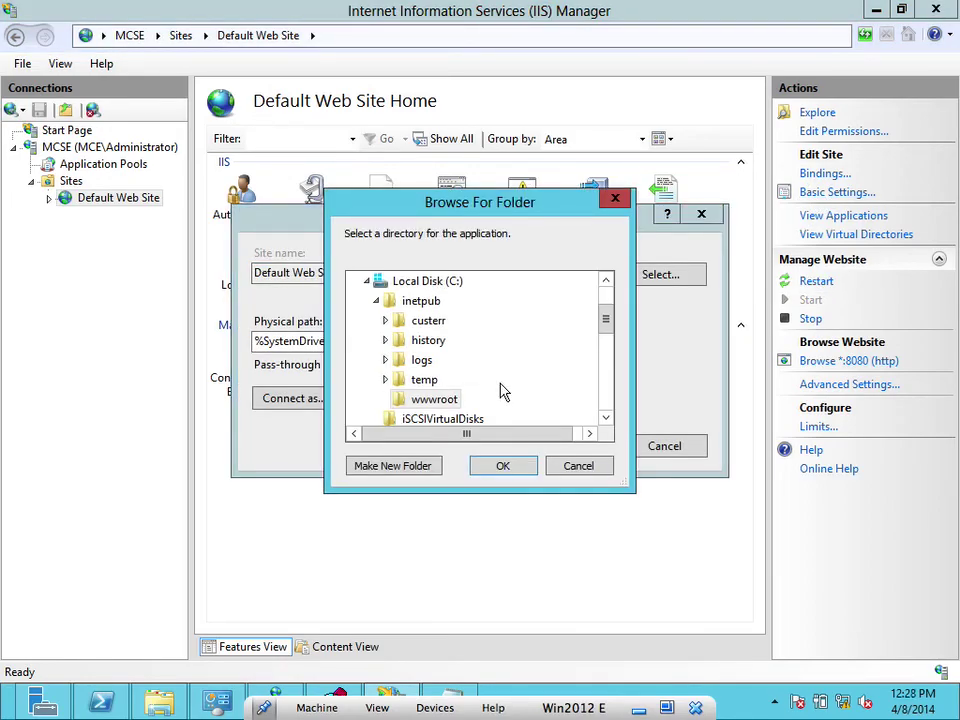
pyautogui.moveTo(603, 316); pyautogui.dragTo(604, 394)
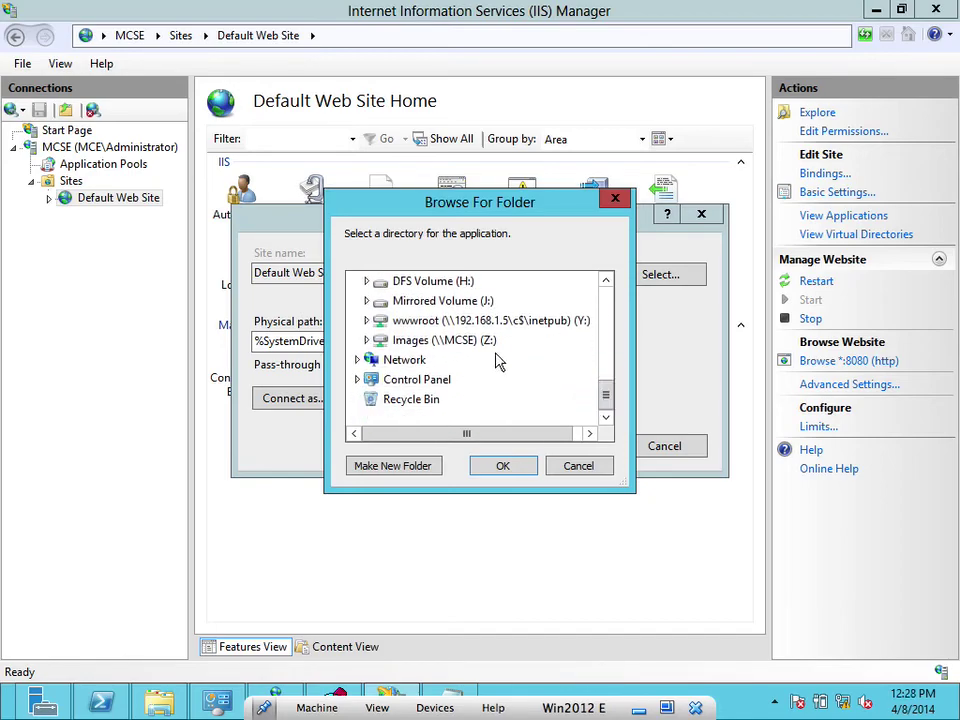
pyautogui.click(478, 321)
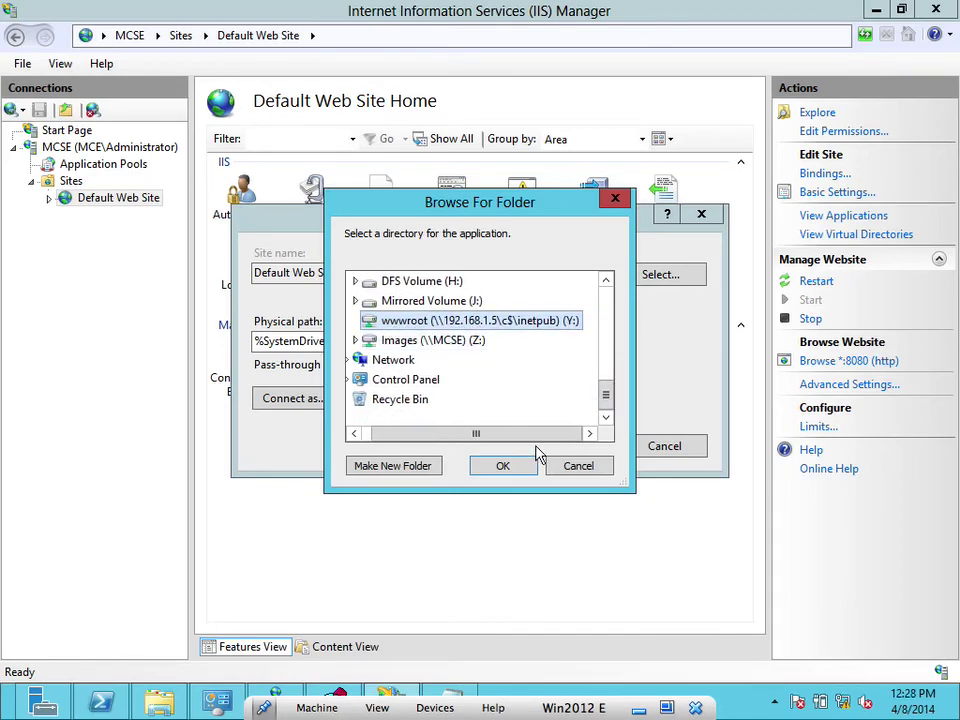
pyautogui.click(516, 468)
pyautogui.click(563, 449)
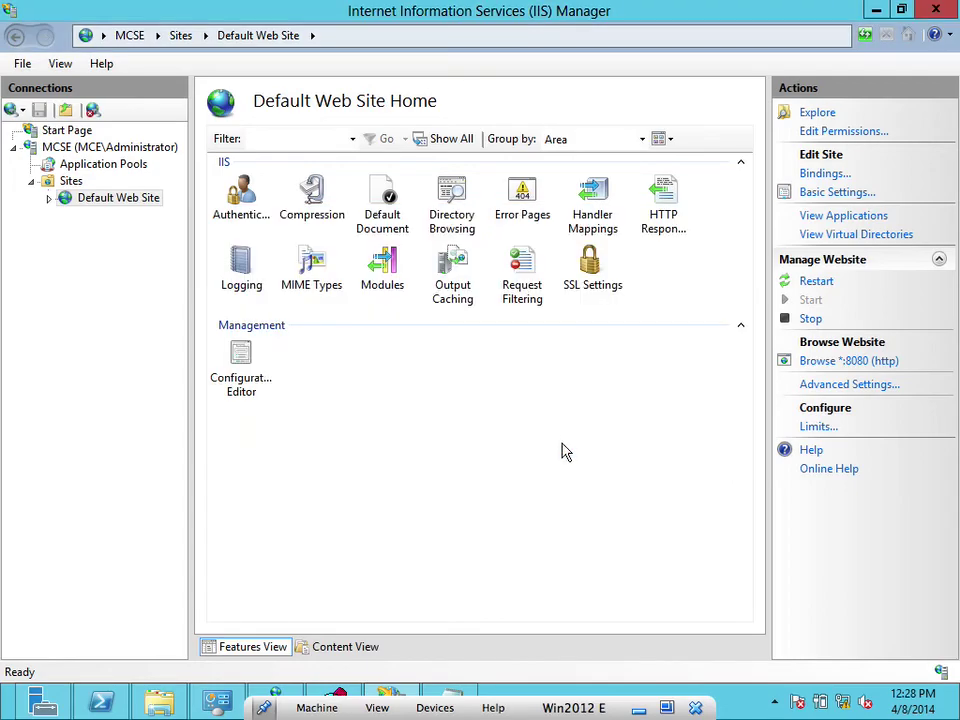
# Browse the site on port 8080 to check how it loads from the mapped drive, and close the browser tab.
pyautogui.click(842, 362)
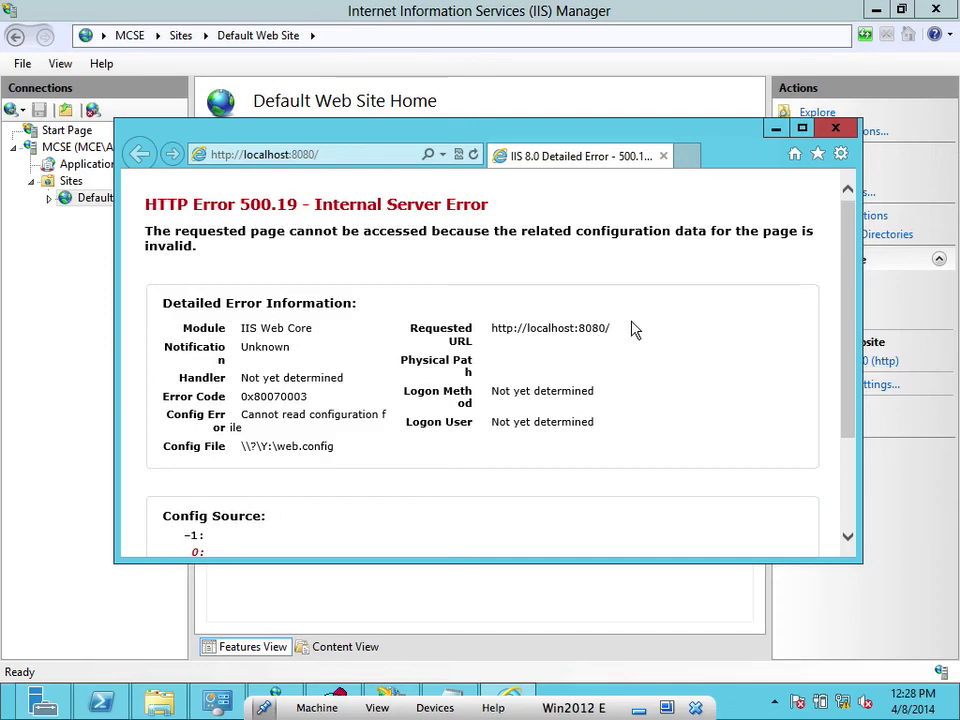
pyautogui.moveTo(843, 270)
pyautogui.mouseDown()
pyautogui.moveTo(852, 380)
pyautogui.moveTo(842, 354)
pyautogui.moveTo(845, 260)
pyautogui.mouseUp()
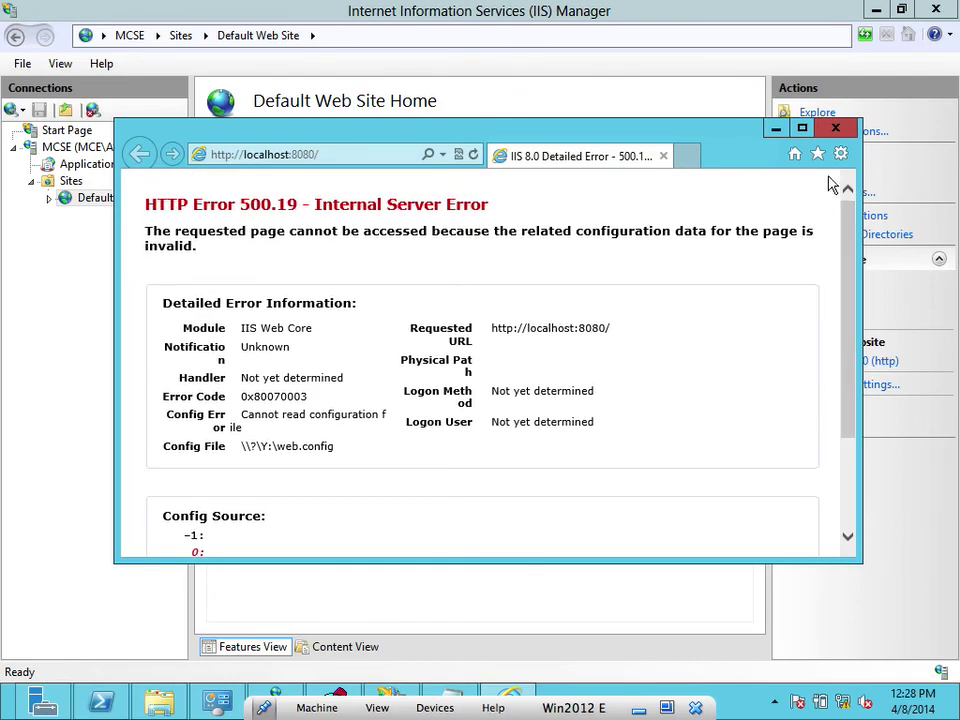
pyautogui.click(663, 157)
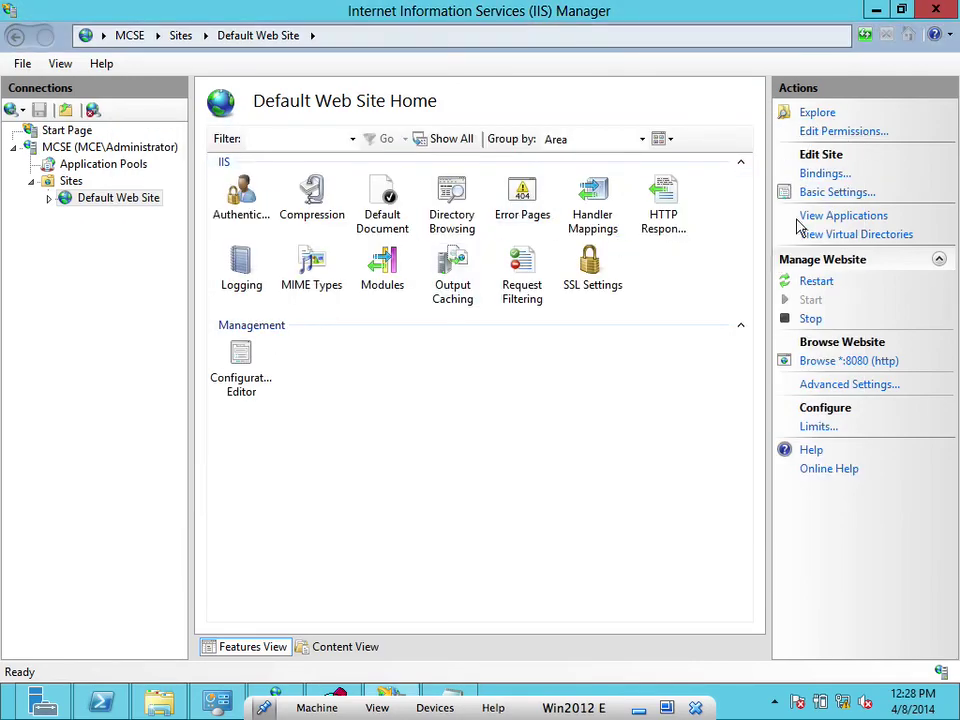
# Restore the Default Web Site's physical path to %SystemDrive%\inetpub\wwwroot in the basic settings and save.
pyautogui.click(818, 195)
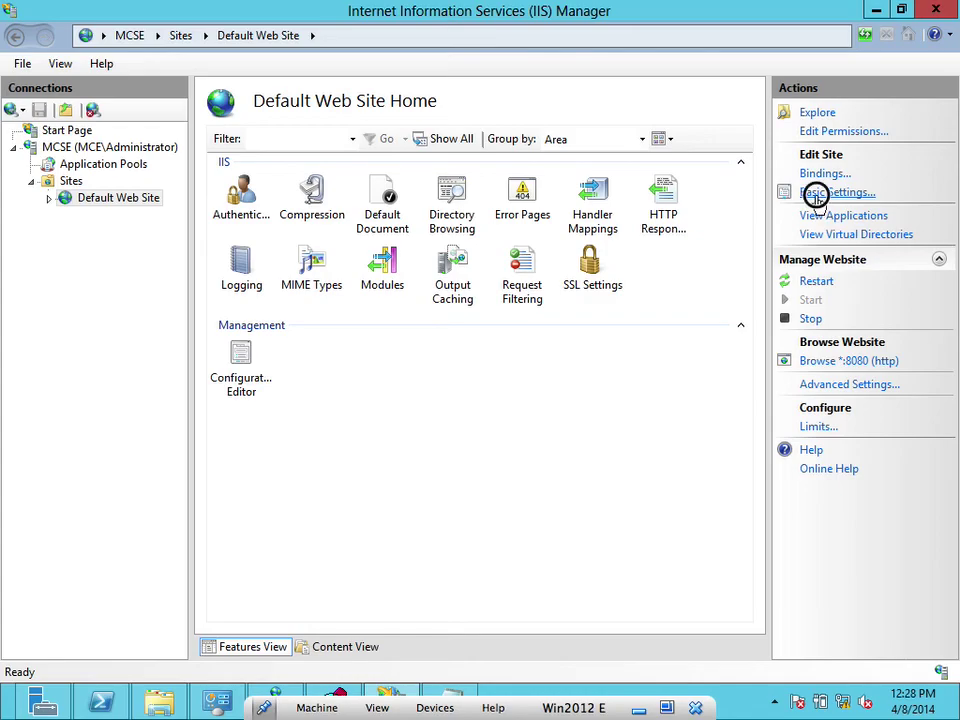
pyautogui.doubleClick(261, 340)
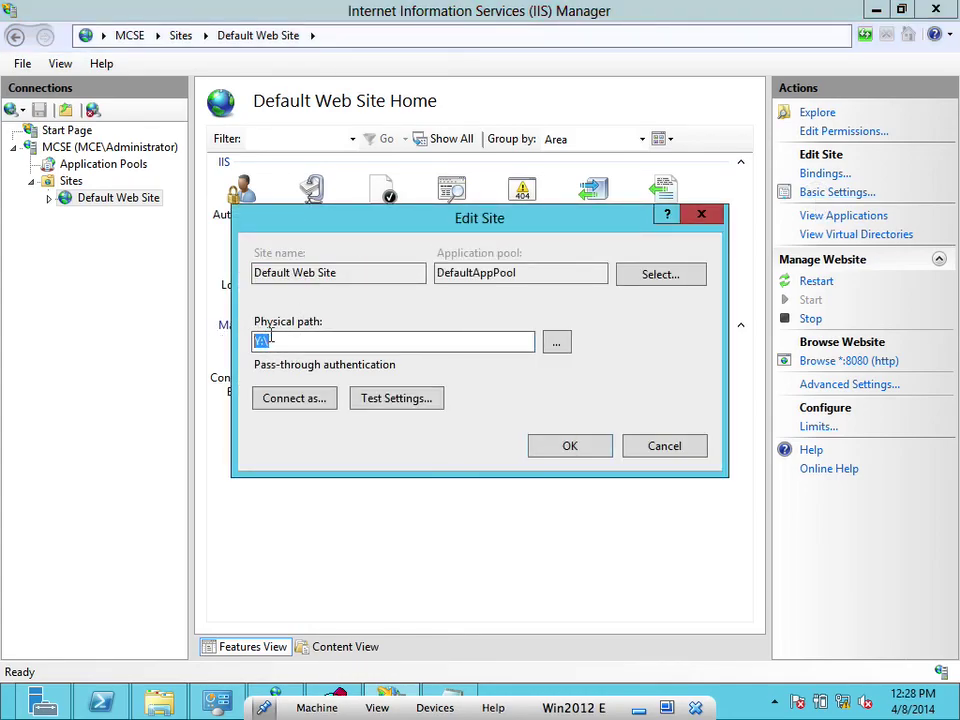
pyautogui.rightClick(261, 341)
pyautogui.click(307, 416)
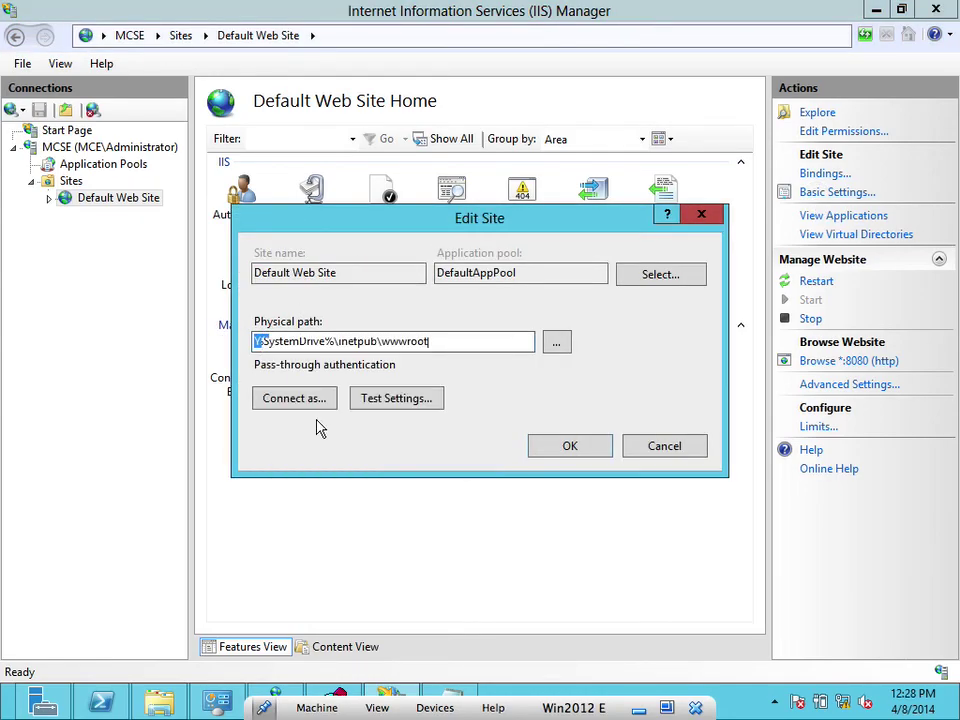
pyautogui.click(572, 450)
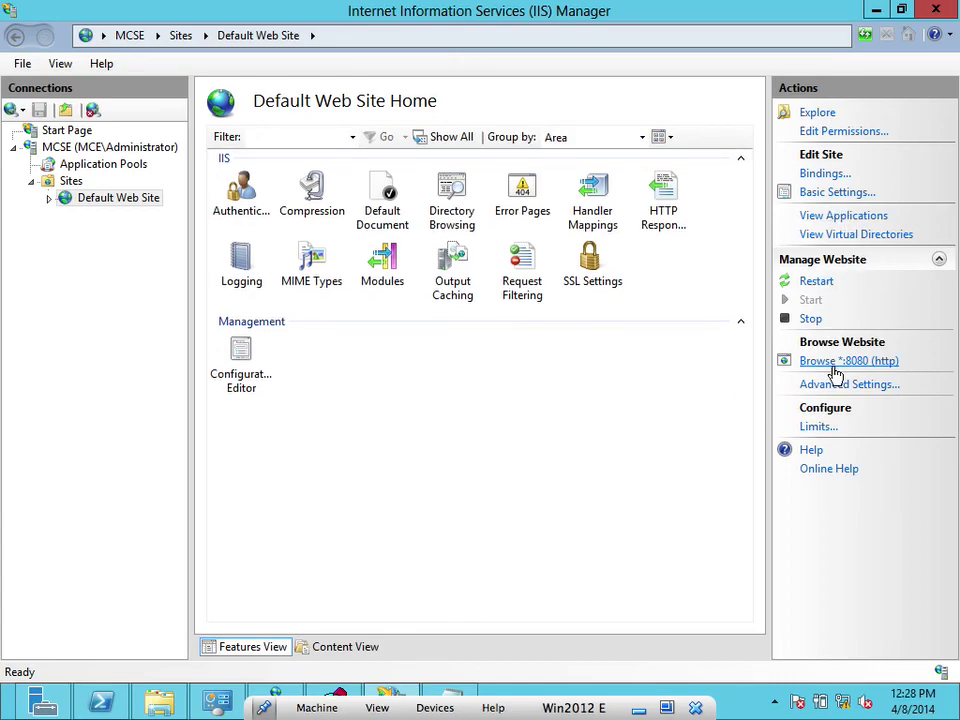
# Edit the Default Web Site's http binding to use port 80 and close the site bindings.
pyautogui.click(826, 177)
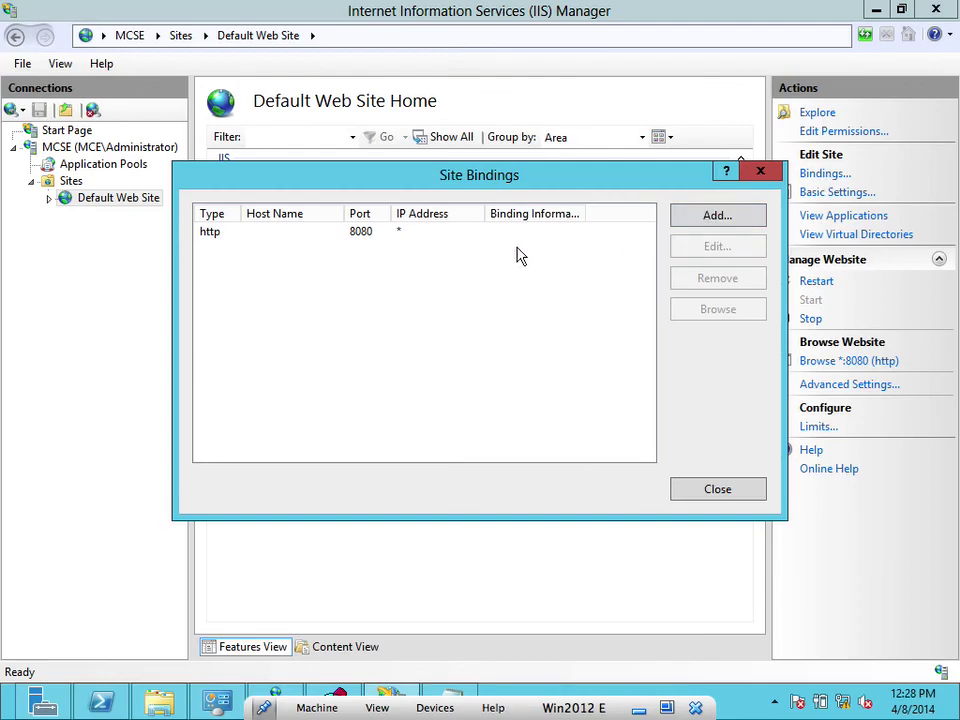
pyautogui.click(549, 233)
pyautogui.click(690, 246)
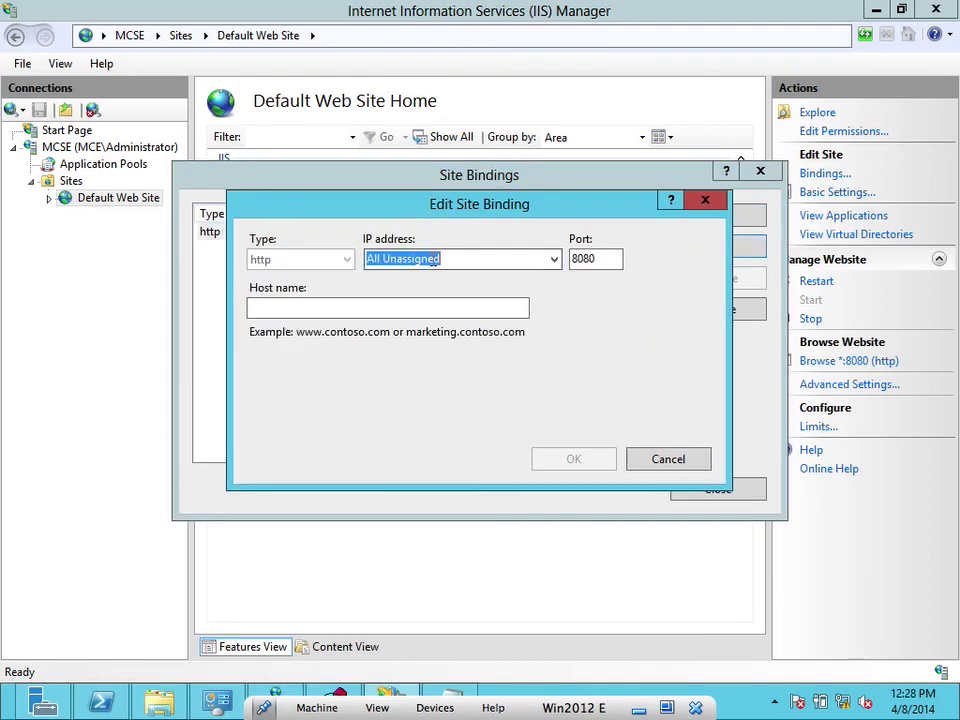
pyautogui.click(600, 258)
pyautogui.press('BackSpace')
pyautogui.press('BackSpace')
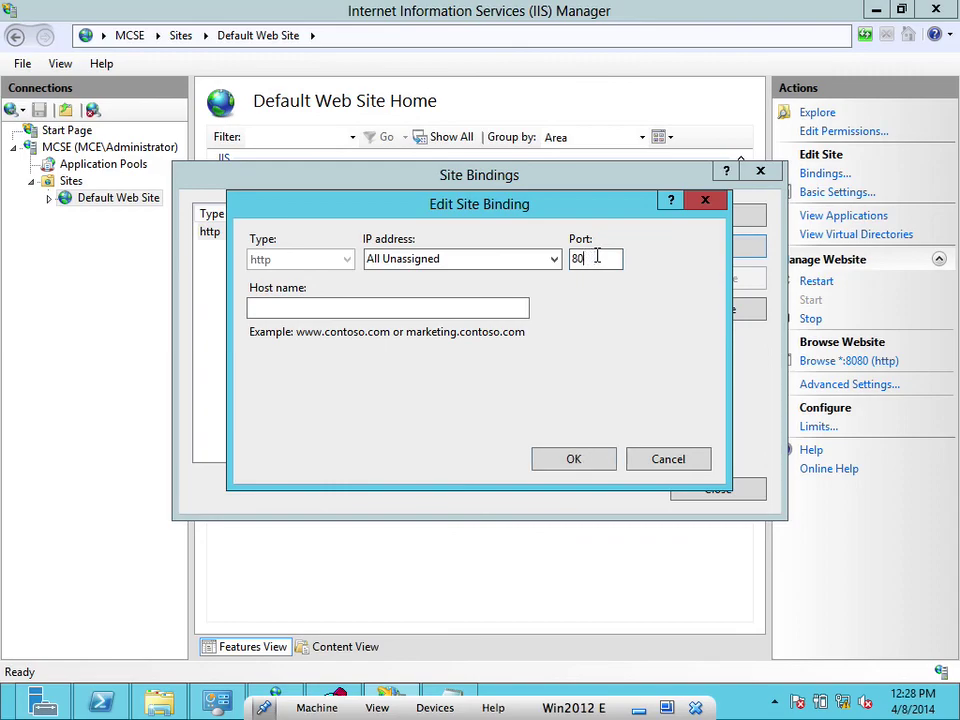
pyautogui.click(604, 461)
pyautogui.click(686, 489)
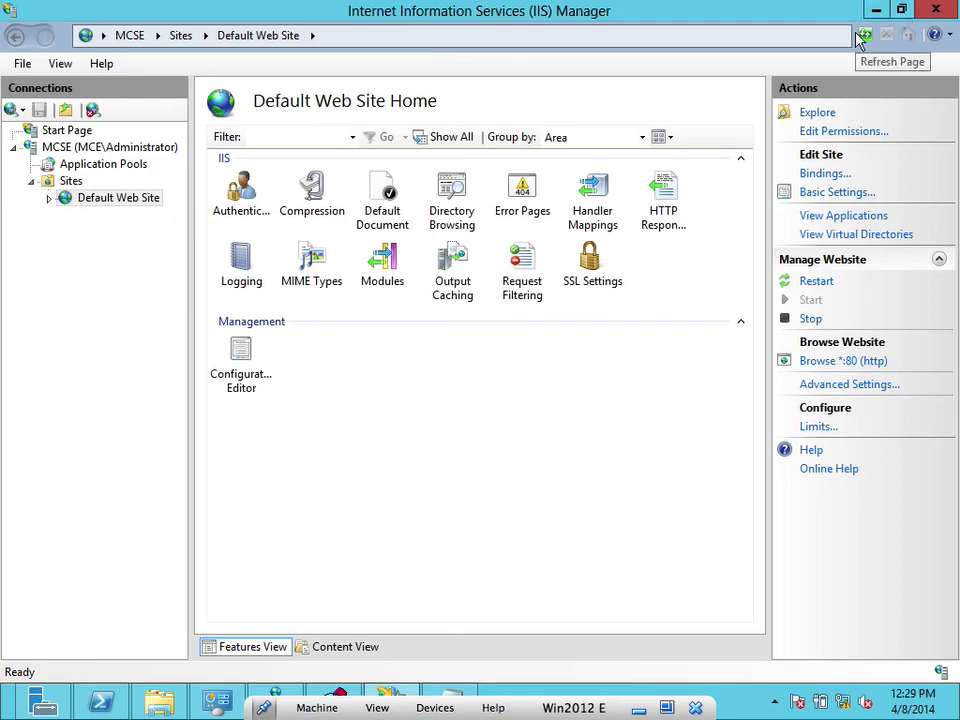
# Take the Win2012 E virtual machine out of full-screen mode to reach the VirtualBox host desktop.
pyautogui.press('super+f')
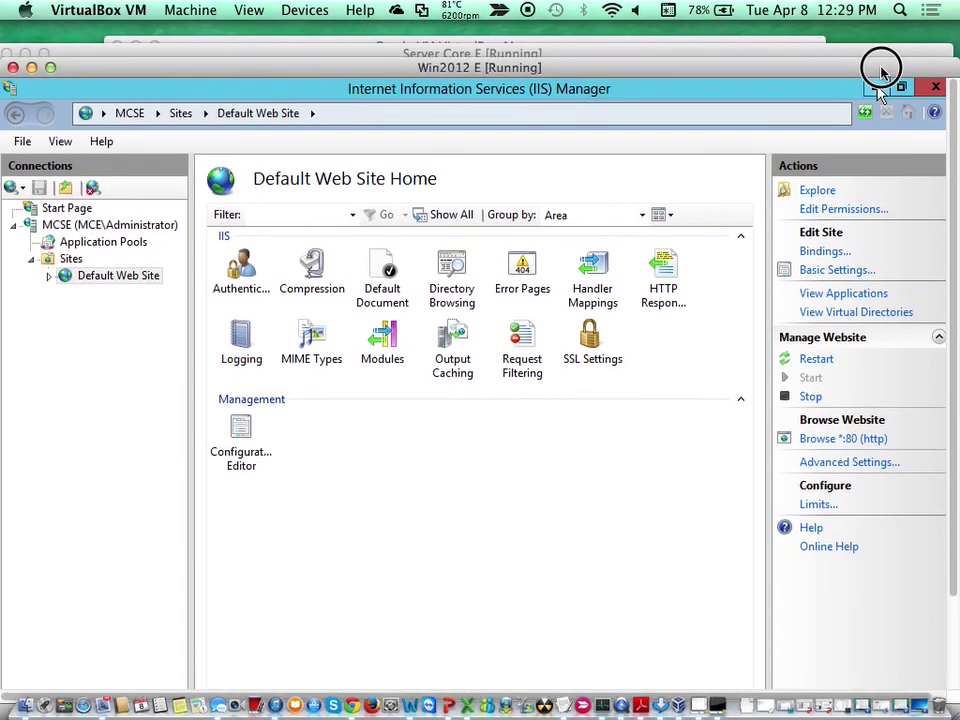